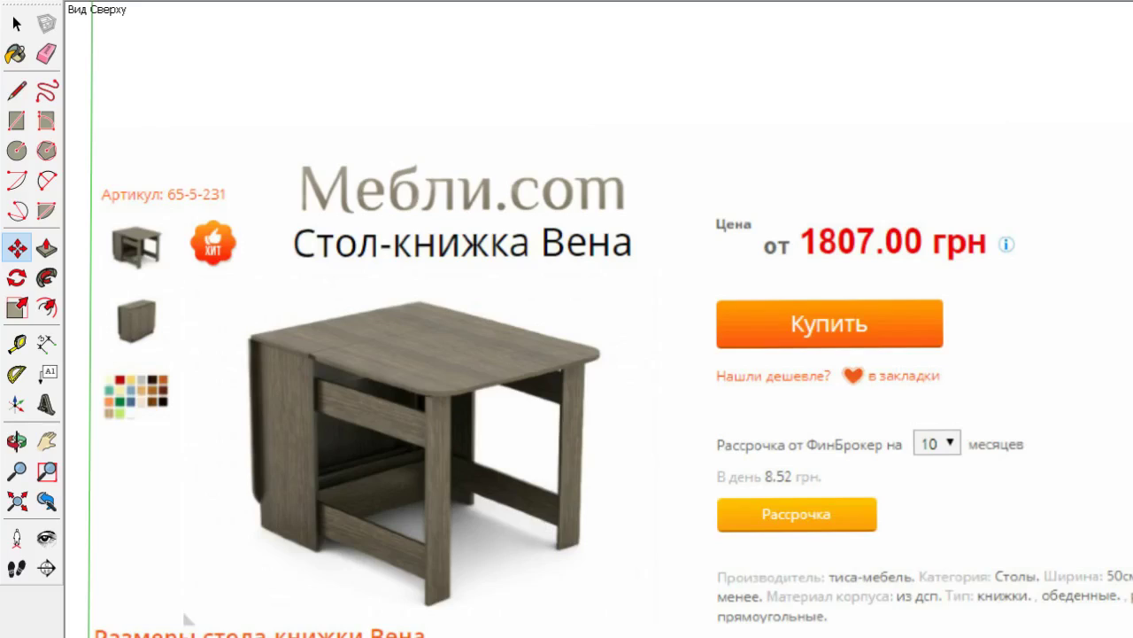
Rotate the tall wood-textured panel so it lies flat as a board beside the reference image
mouse_move(189, 620)
middle_down()
mouse_move(455, 421)
mouse_move(507, 356)
middle_up()
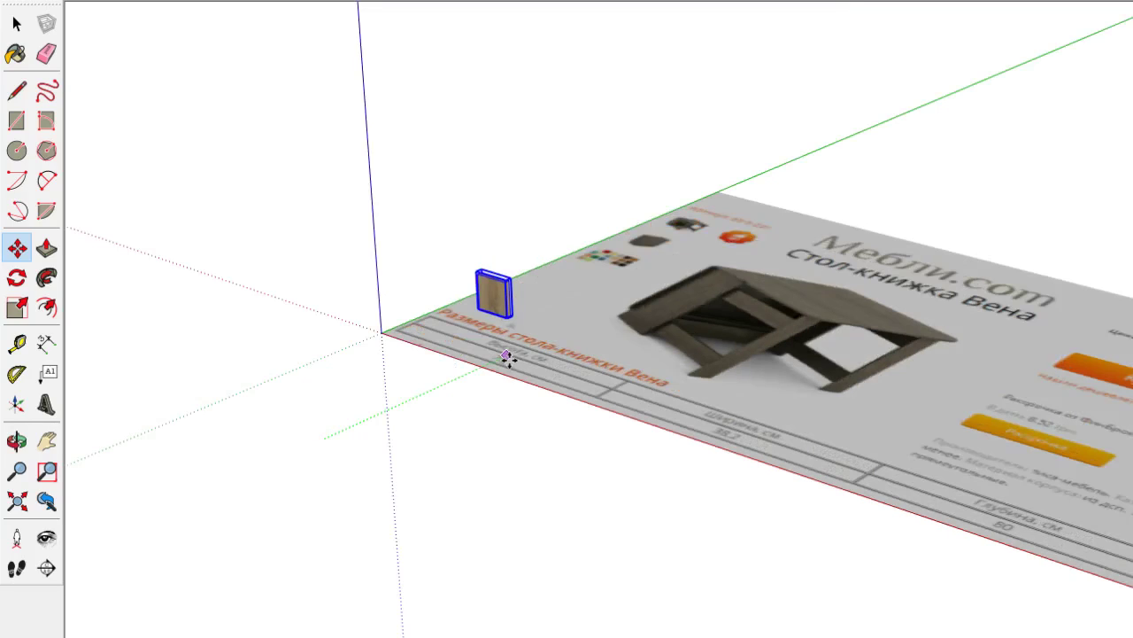
click(508, 356)
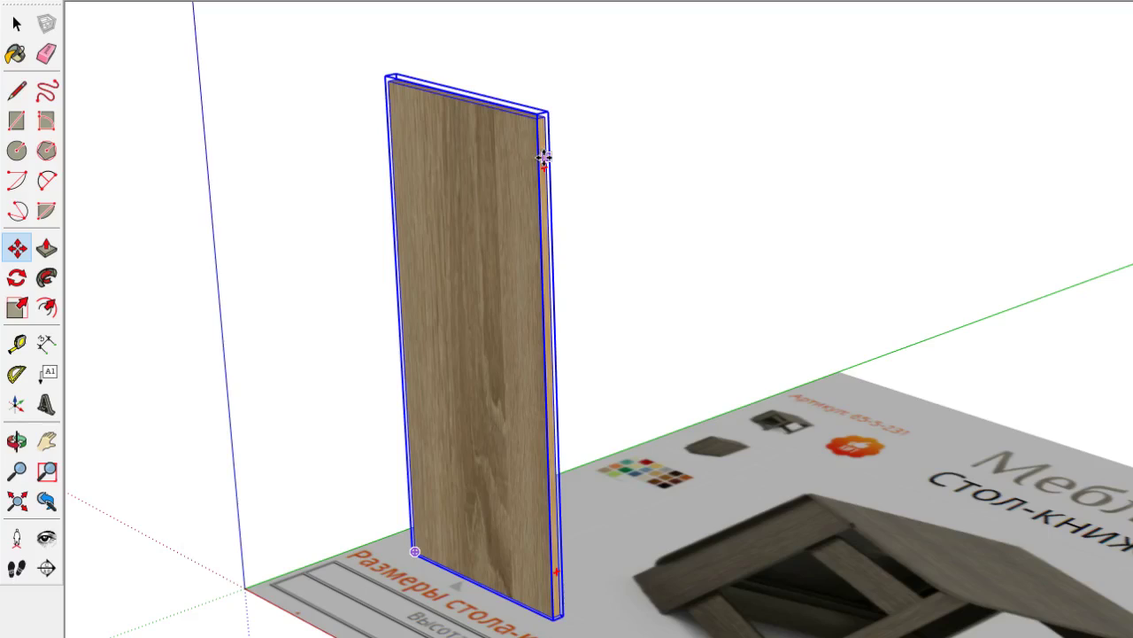
drag(544, 158, 634, 370)
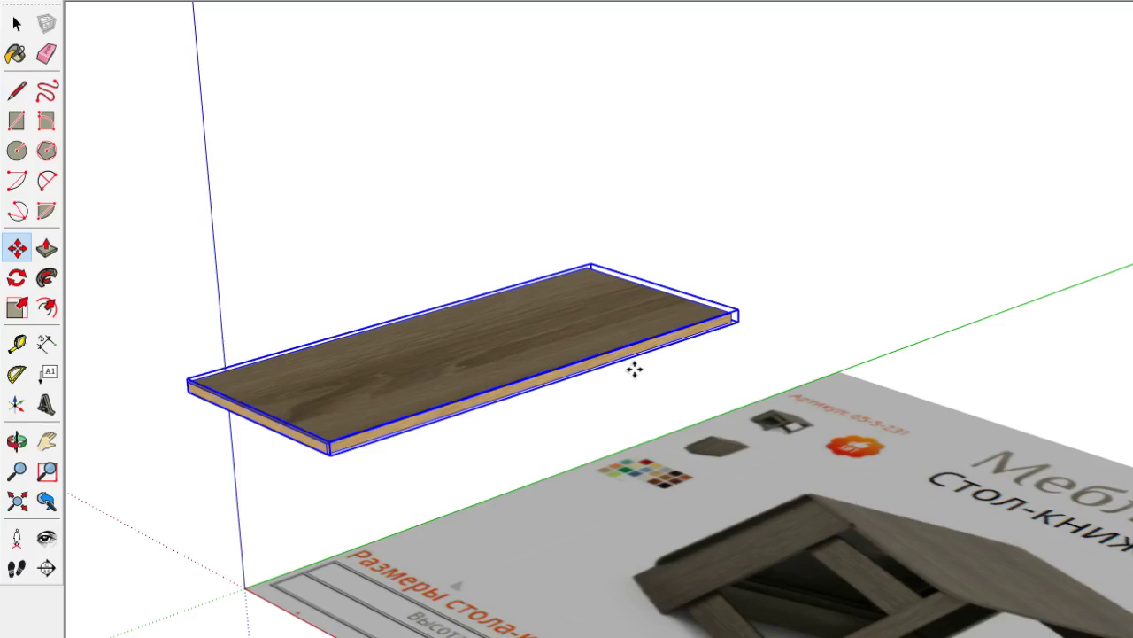
Raise the flat board and leave a Ctrl-copy of it lower down
mouse_move(634, 370)
middle_down()
mouse_move(704, 622)
mouse_move(534, 511)
middle_up()
click(534, 511)
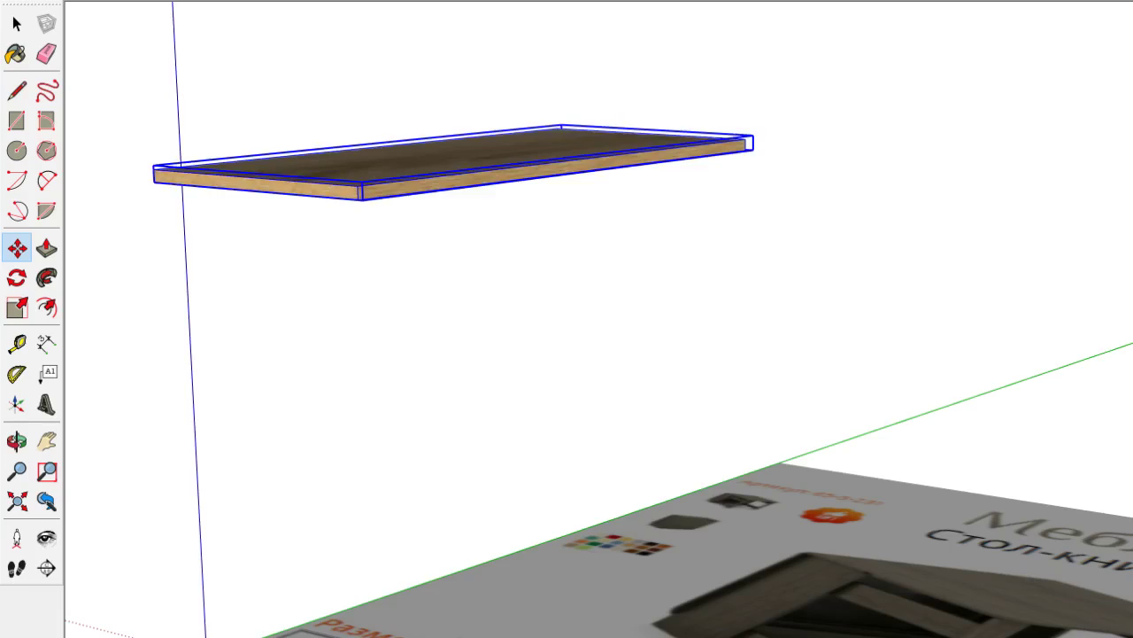
key(ctrl)
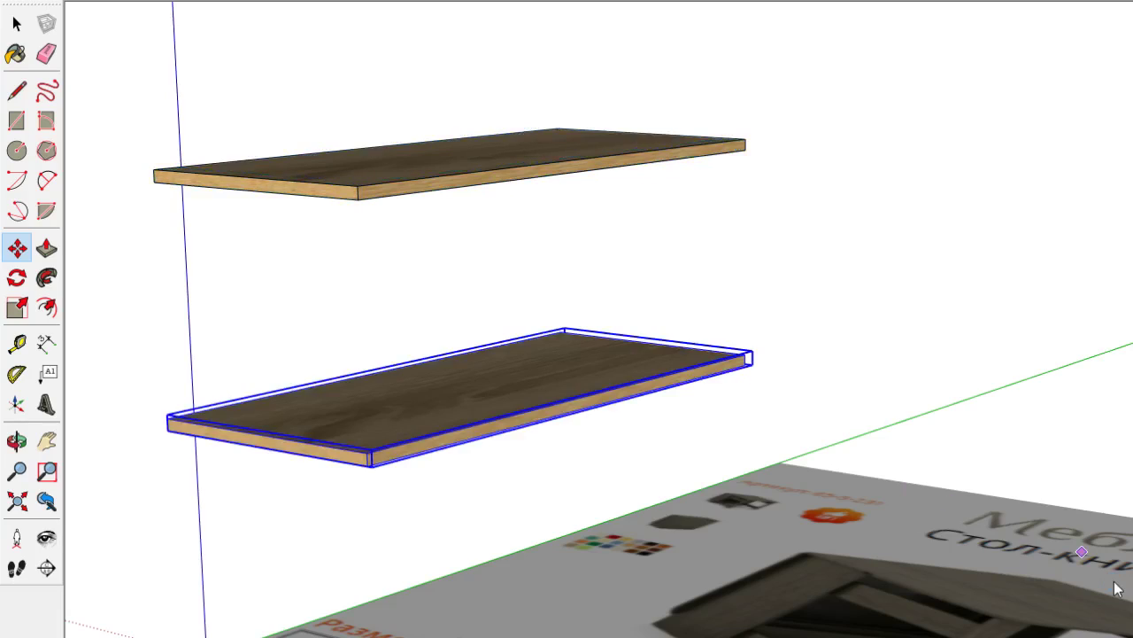
Rotate the lower board upright as a side panel under one end of the top, with X-ray on
click(696, 373)
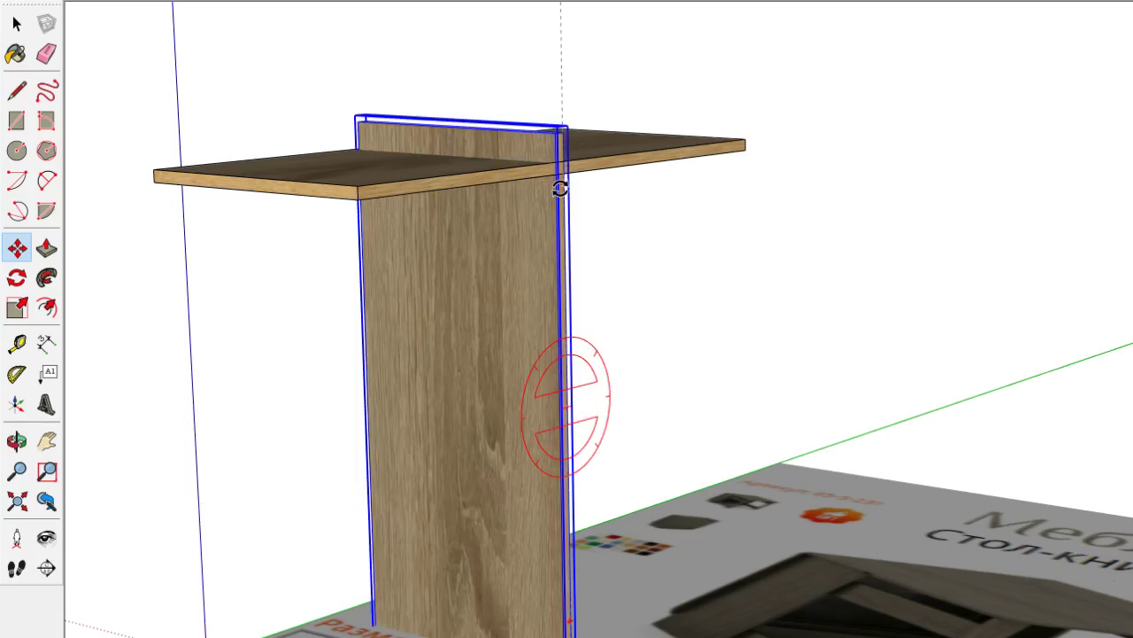
middle_drag(561, 189, 526, 185)
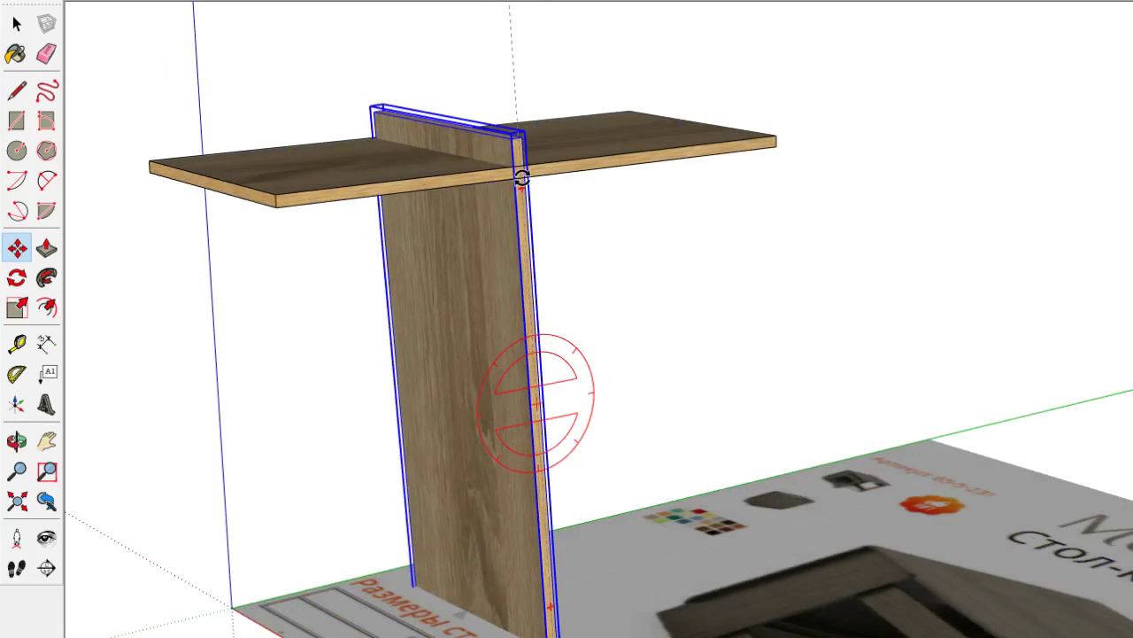
key(F4)
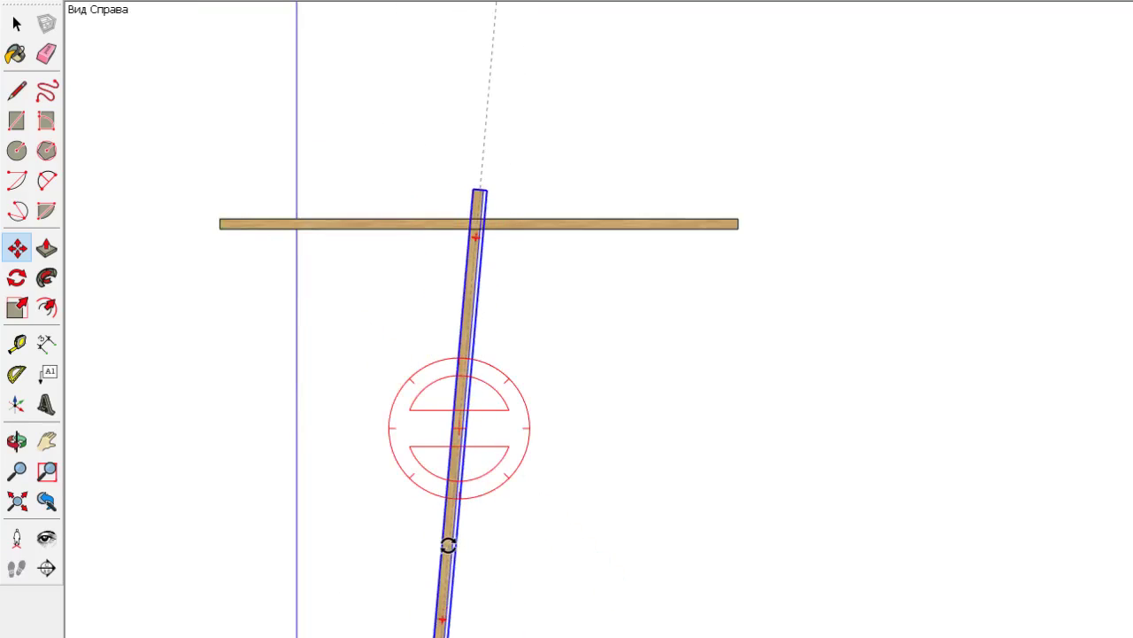
mouse_move(448, 545)
middle_down()
mouse_move(682, 588)
mouse_move(946, 329)
mouse_move(555, 370)
middle_up()
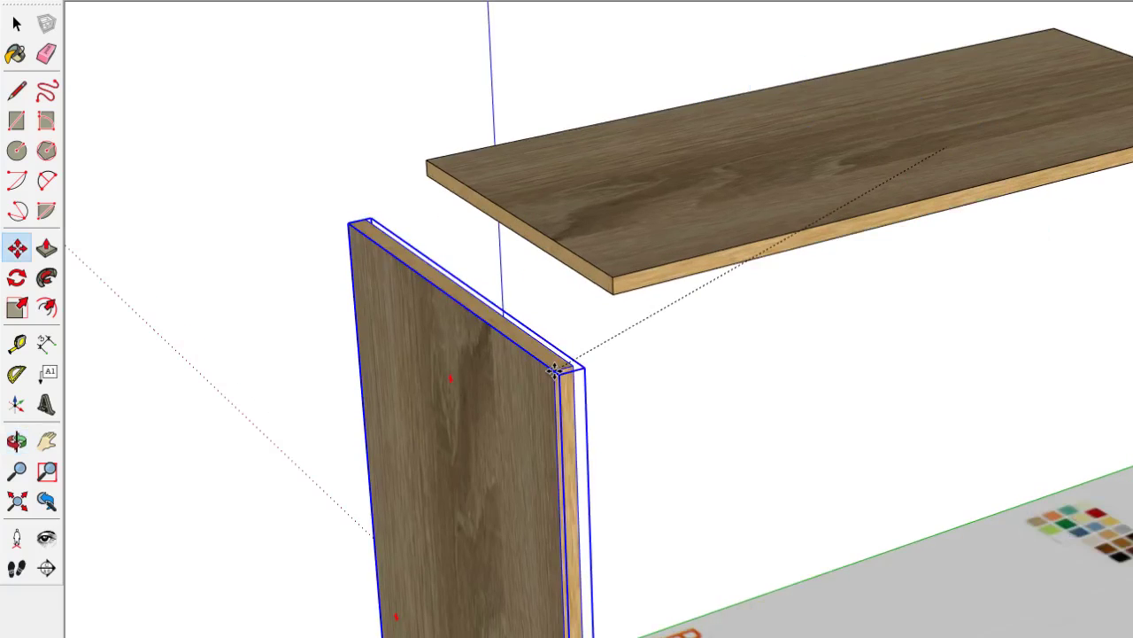
scroll(555, 370, up, 5)
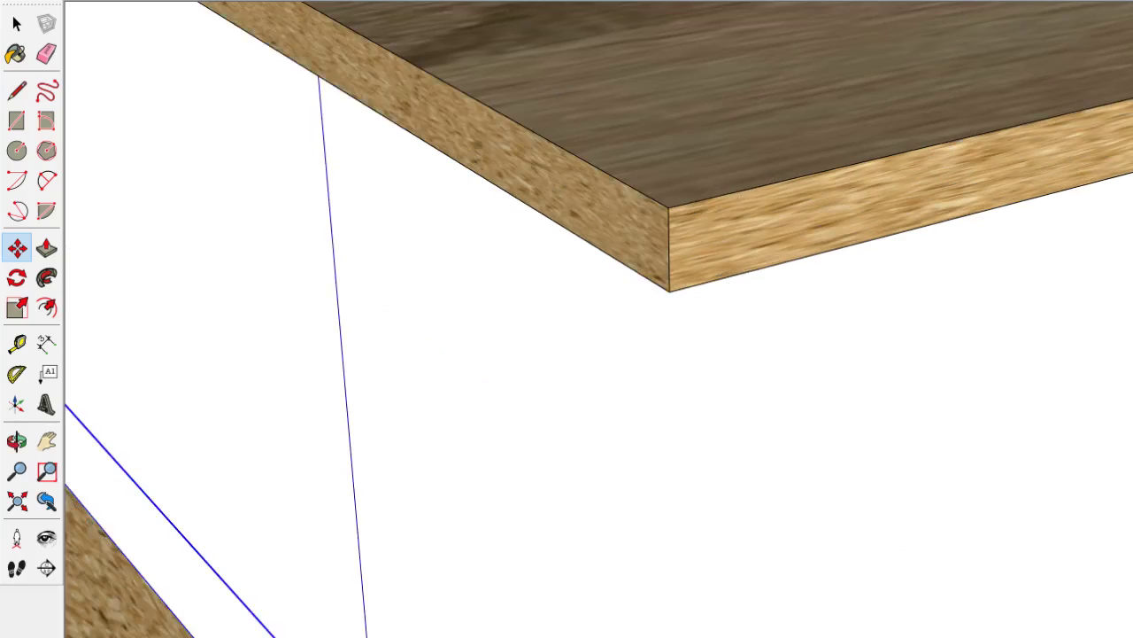
key(x)
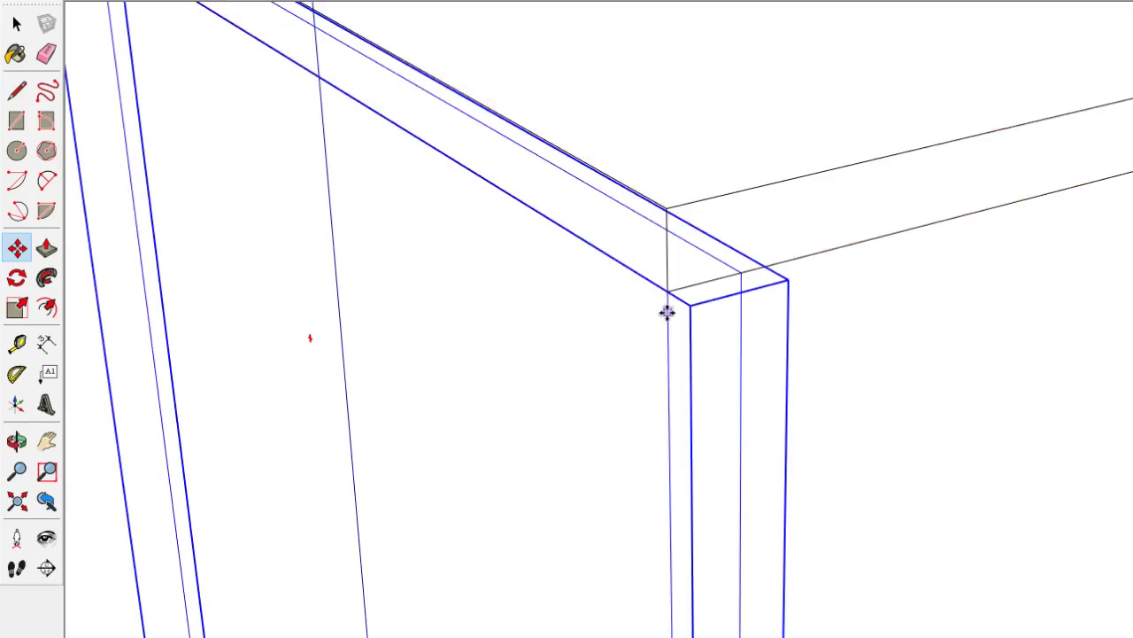
scroll(666, 312, down, 5)
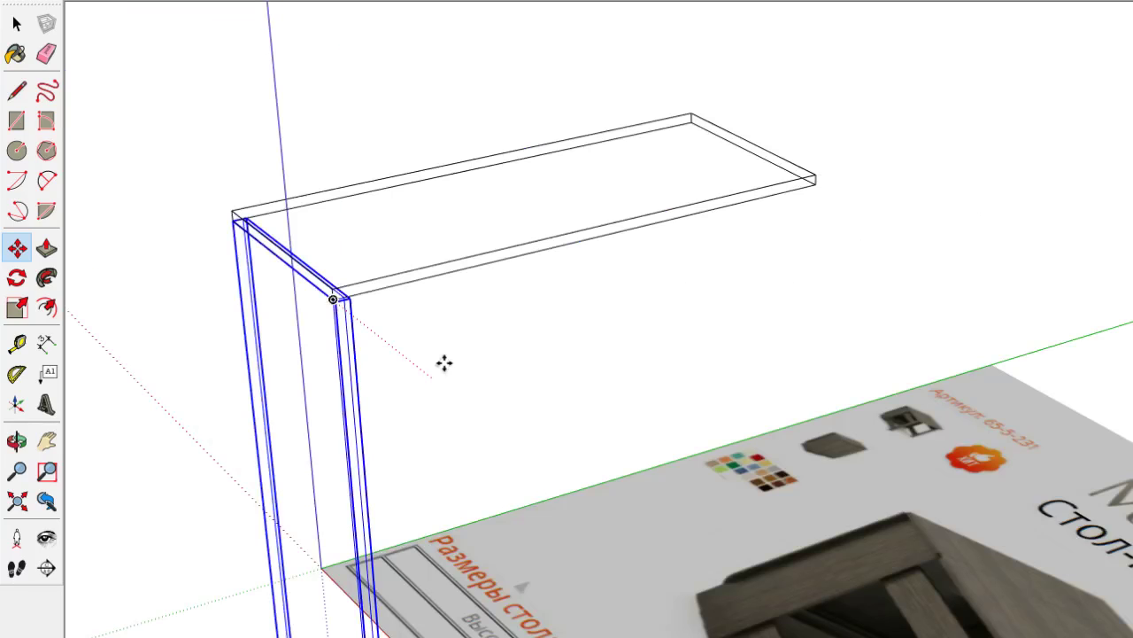
Copy the side panel along the green axis to the far end of the tabletop
ctrl+click(444, 363)
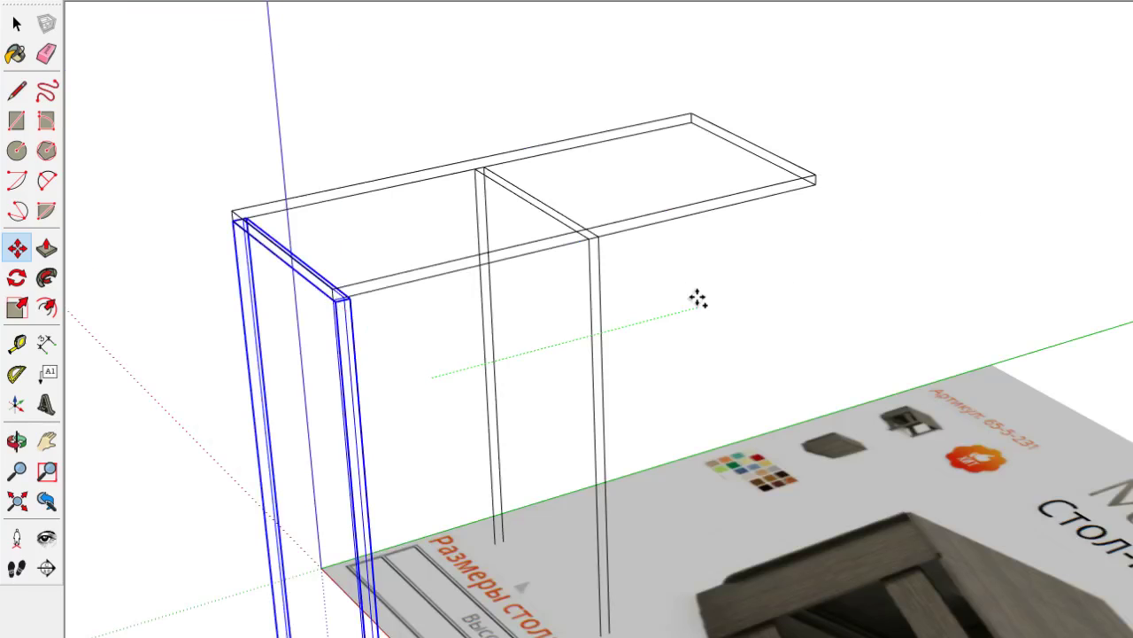
key(F2)
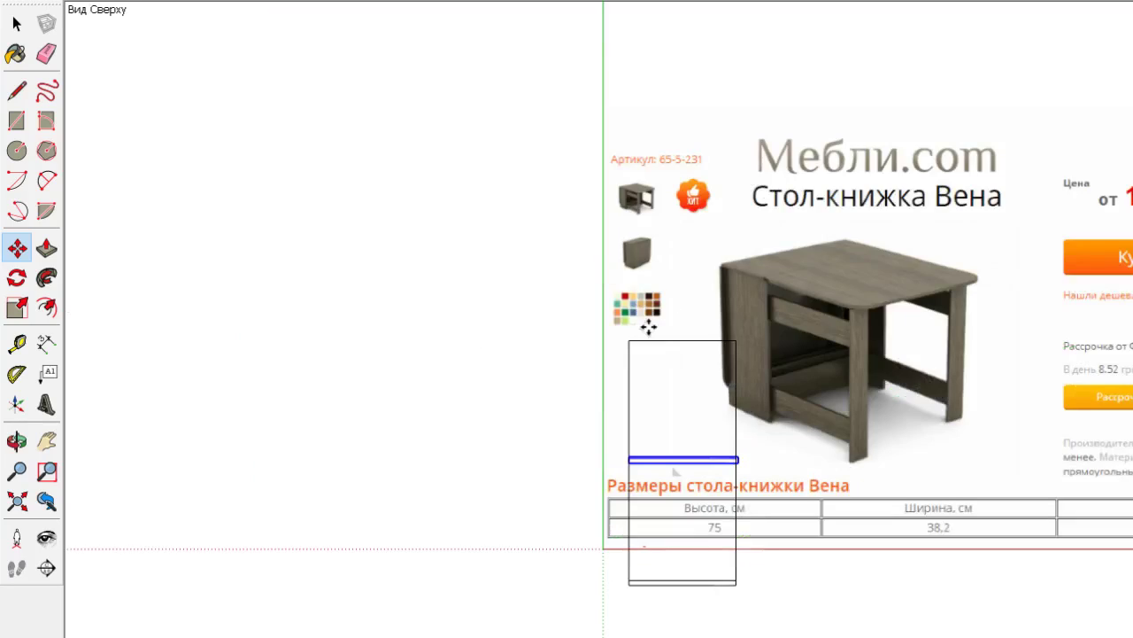
scroll(706, 426, up, 3)
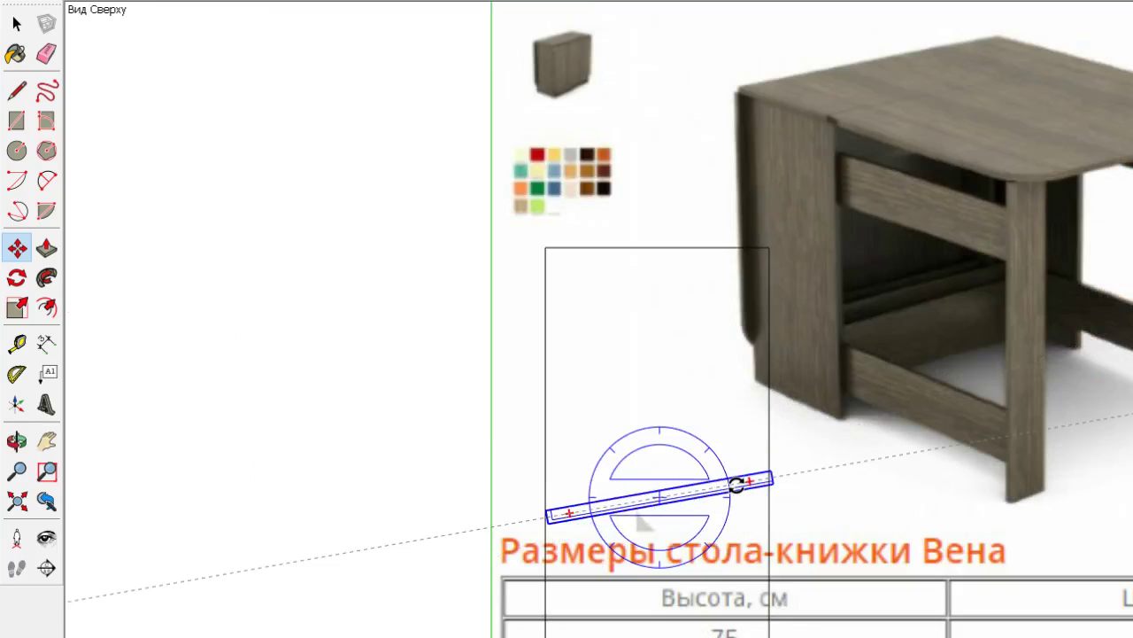
key(F8)
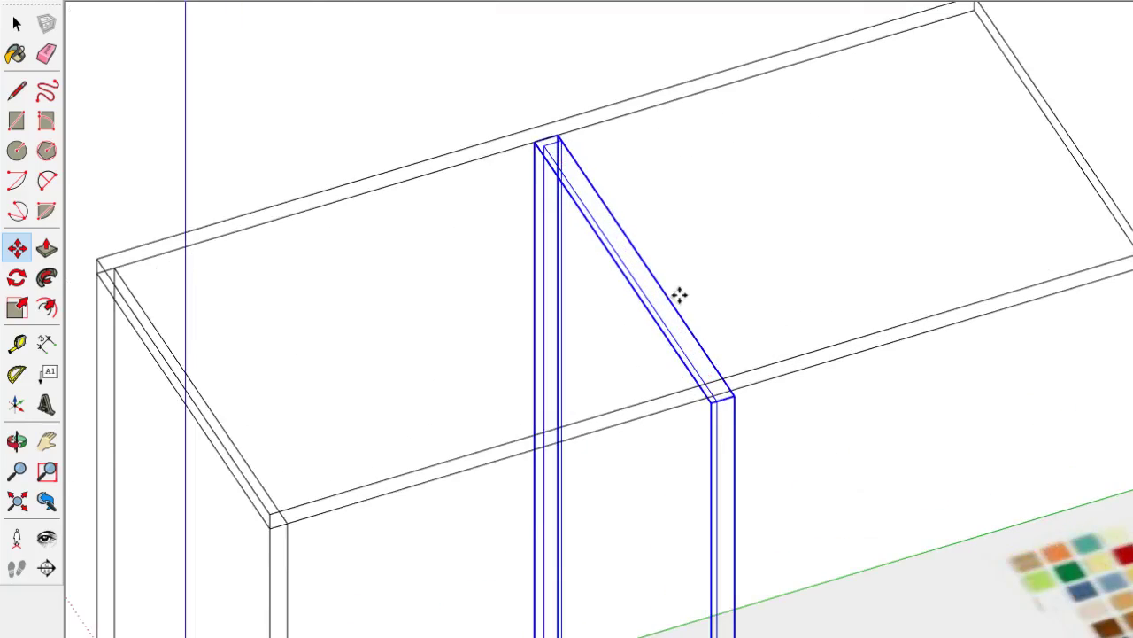
shift+middle_drag(679, 295, 405, 406)
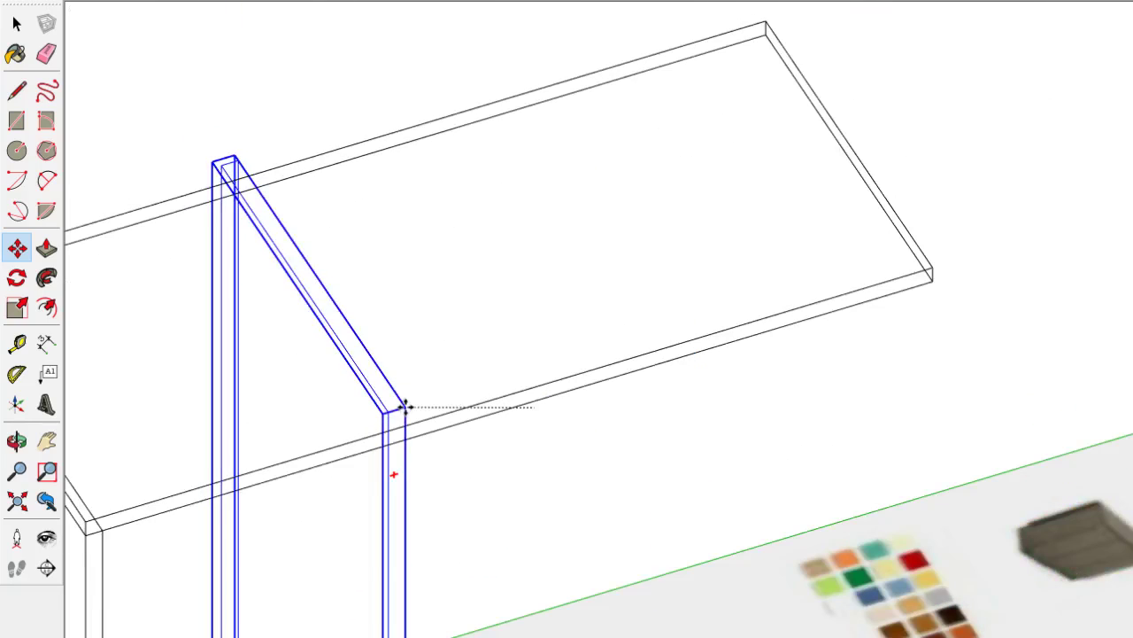
scroll(872, 266, up, 2)
scroll(872, 265, down, 2)
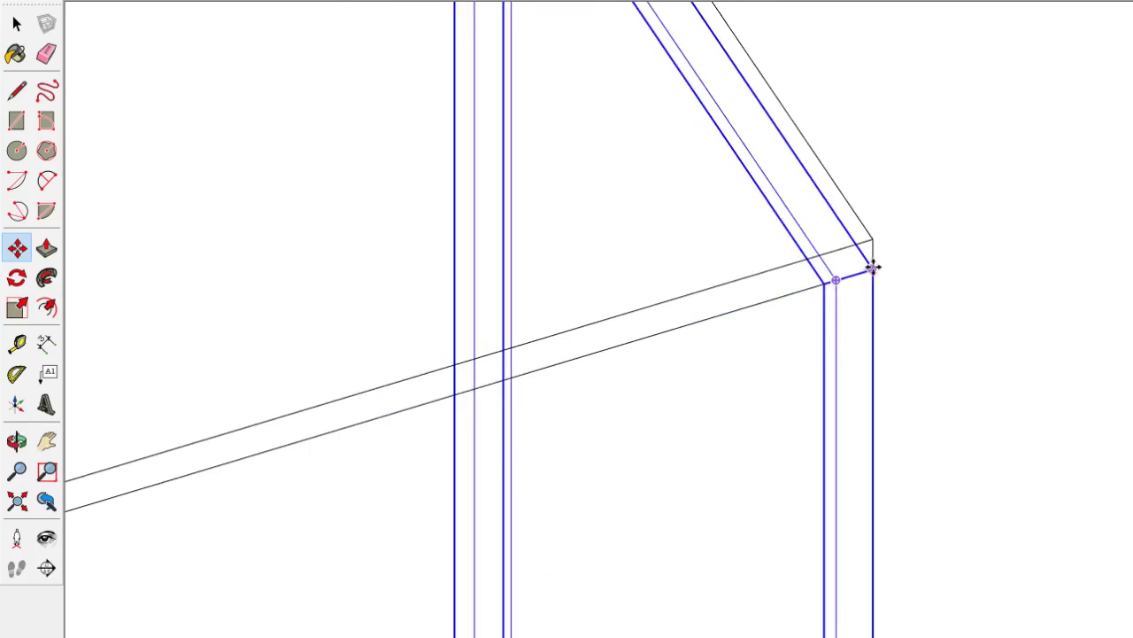
scroll(871, 270, down, 3)
middle_drag(870, 270, 845, 212)
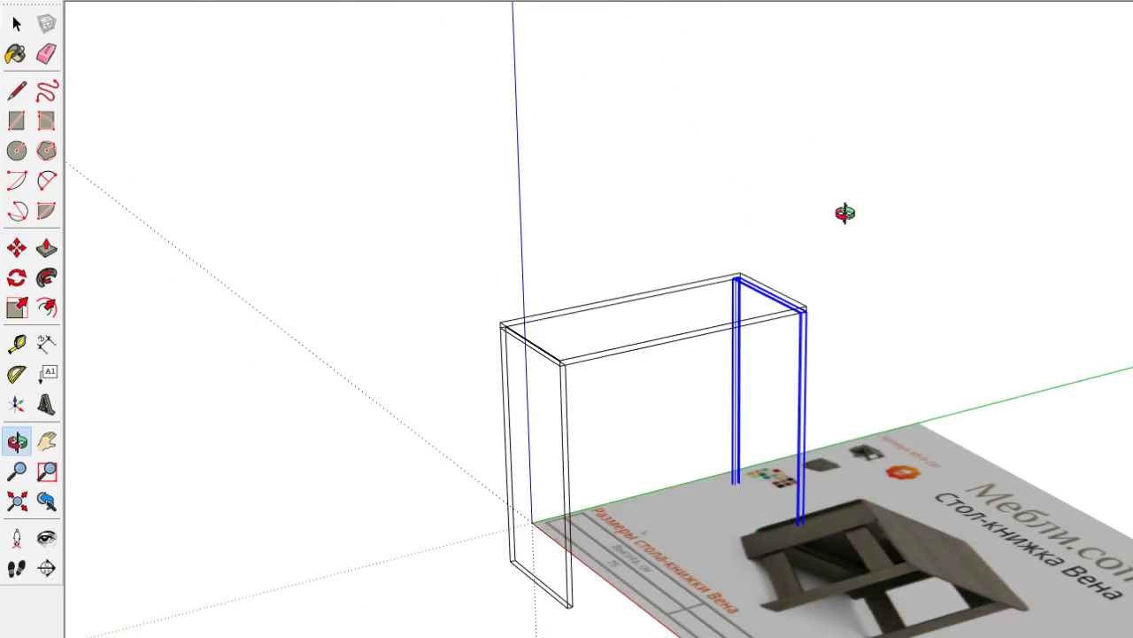
Select the whole table frame and move it up the blue axis
key(space)
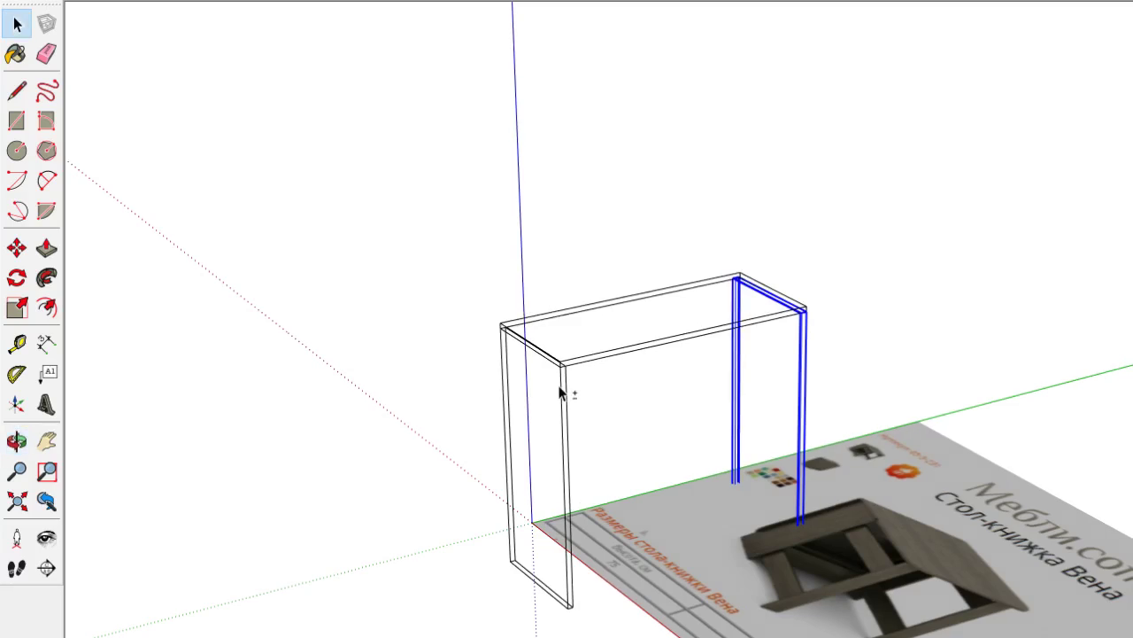
shift+click(560, 393)
key(m)
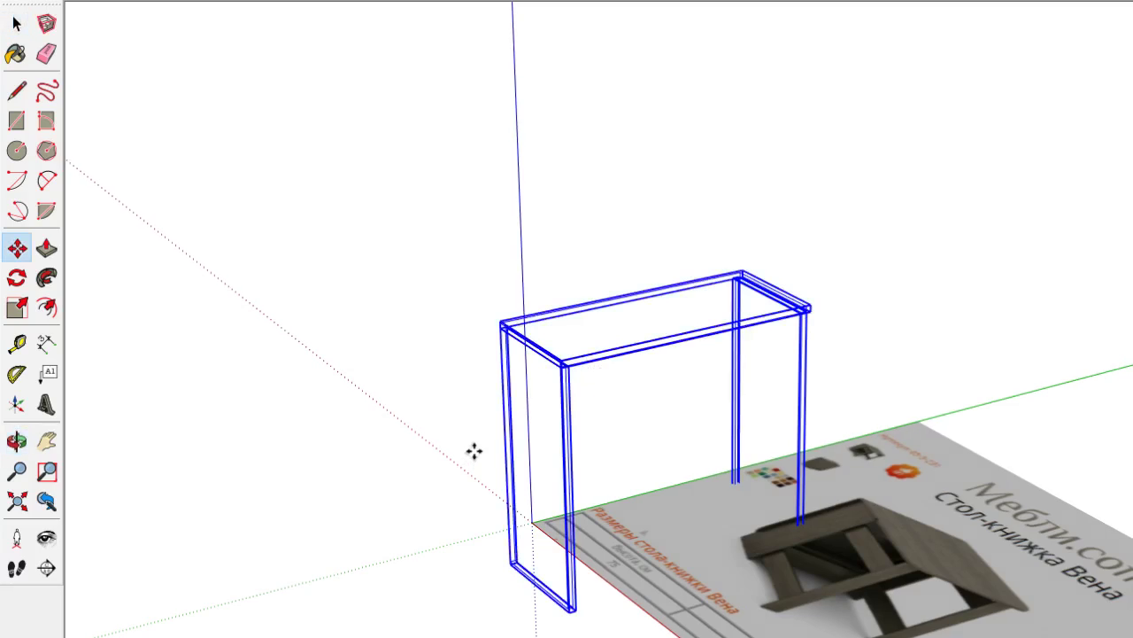
click(470, 451)
middle_drag(468, 419, 473, 481)
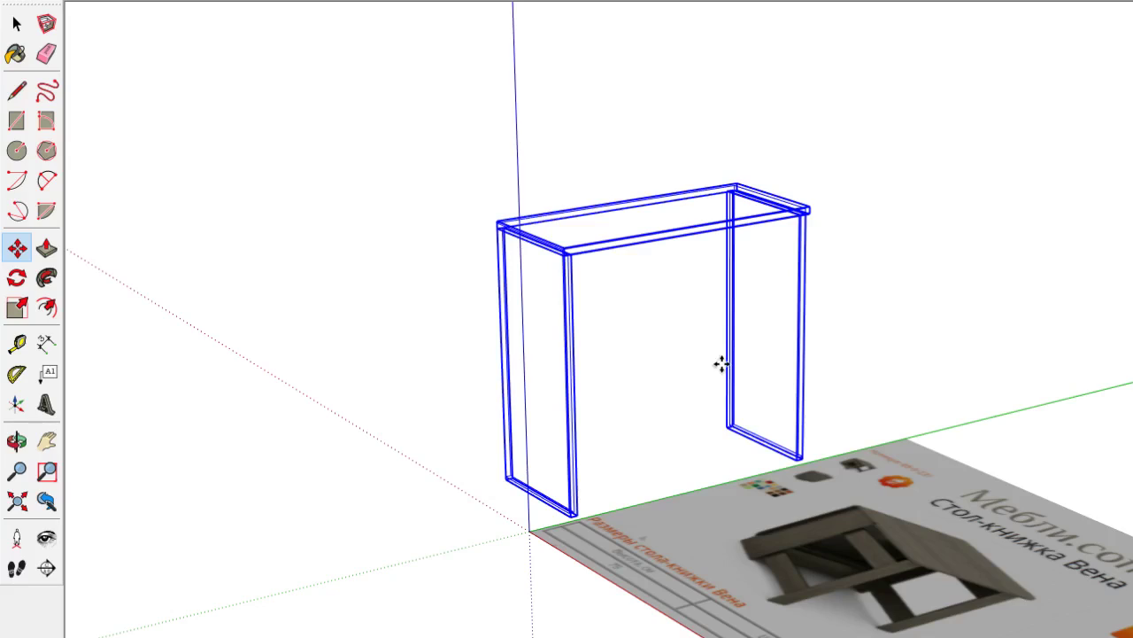
Copy the right side panel inward and show the wood textures with X-ray off
key(x)
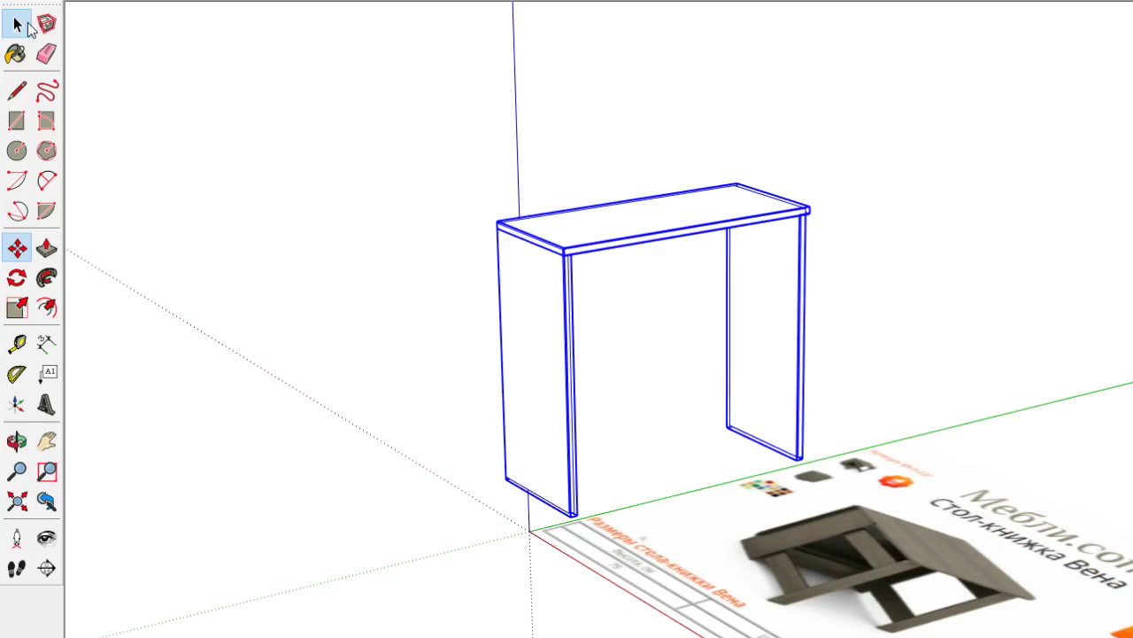
key(x)
click(834, 288)
click(800, 311)
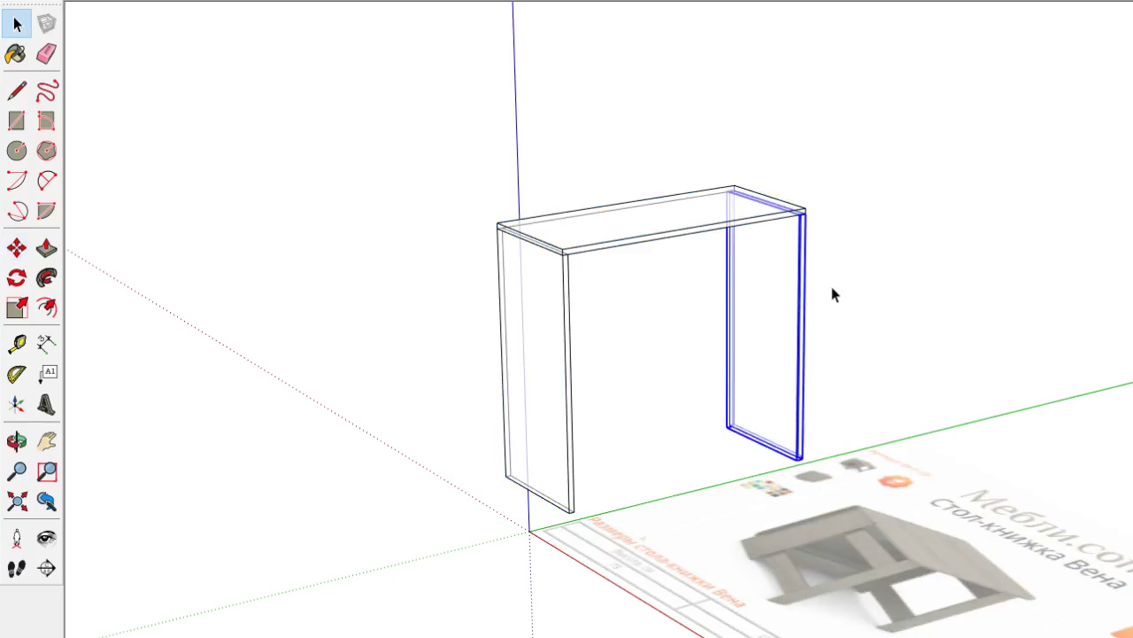
key(m)
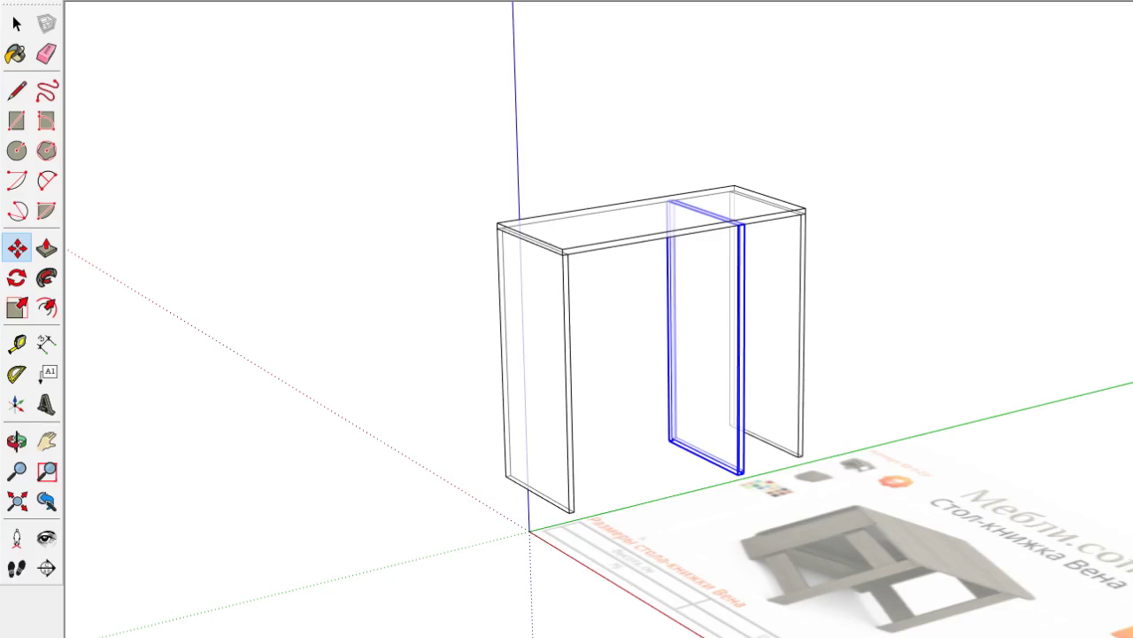
key(t)
key(x)
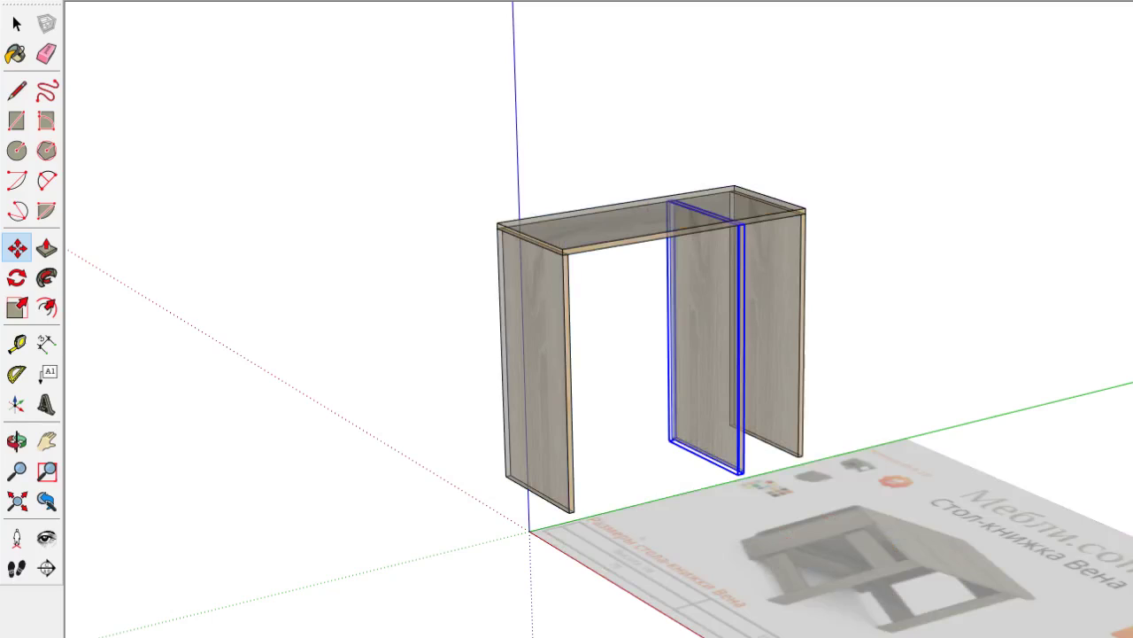
key(x)
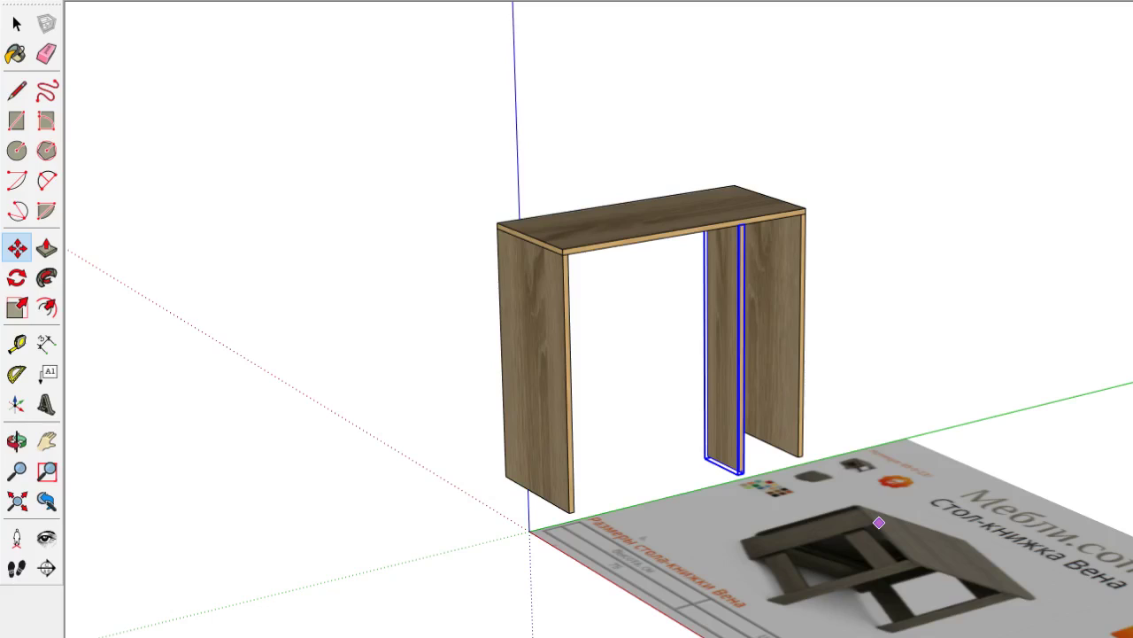
Turn the inner rail horizontal and fit it under the tabletop between the legs
scroll(715, 283, up, 3)
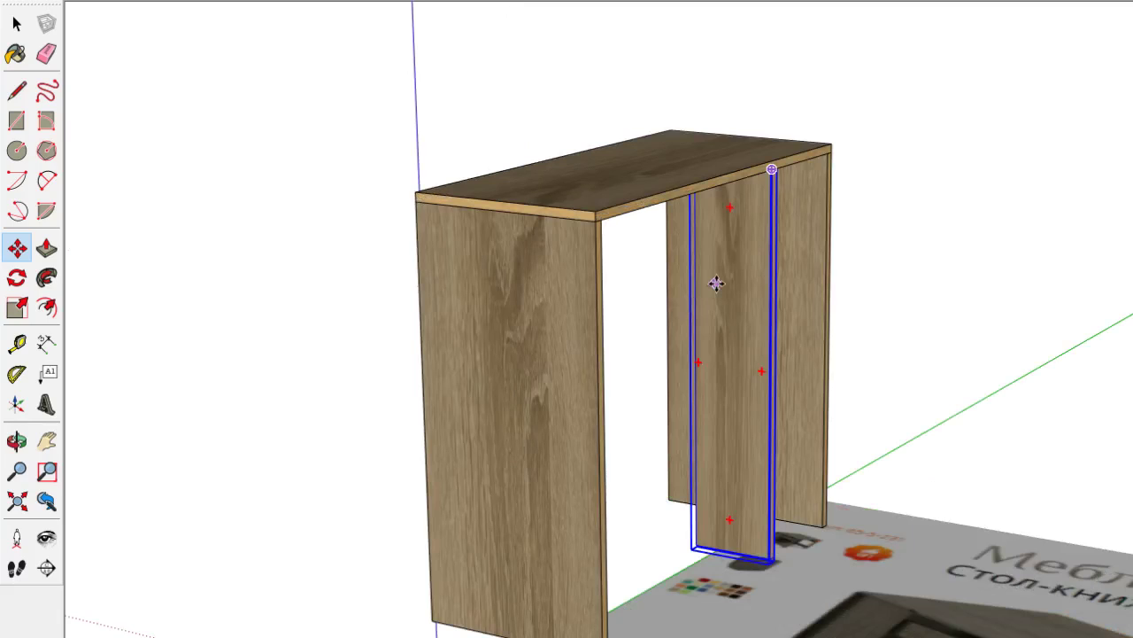
drag(729, 208, 656, 360)
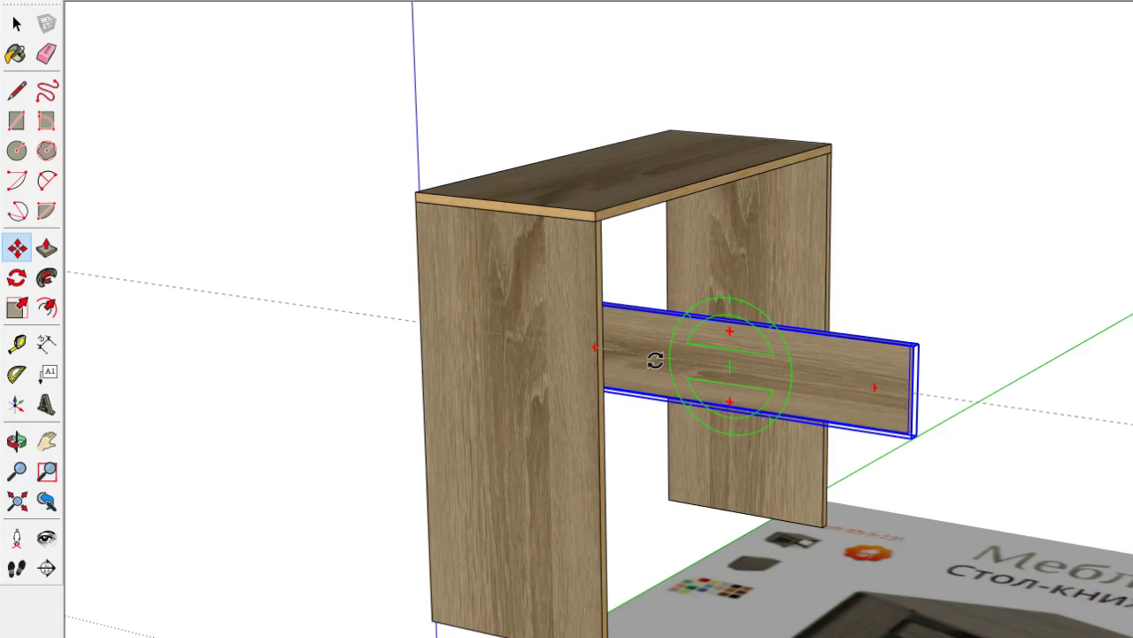
middle_drag(655, 360, 778, 365)
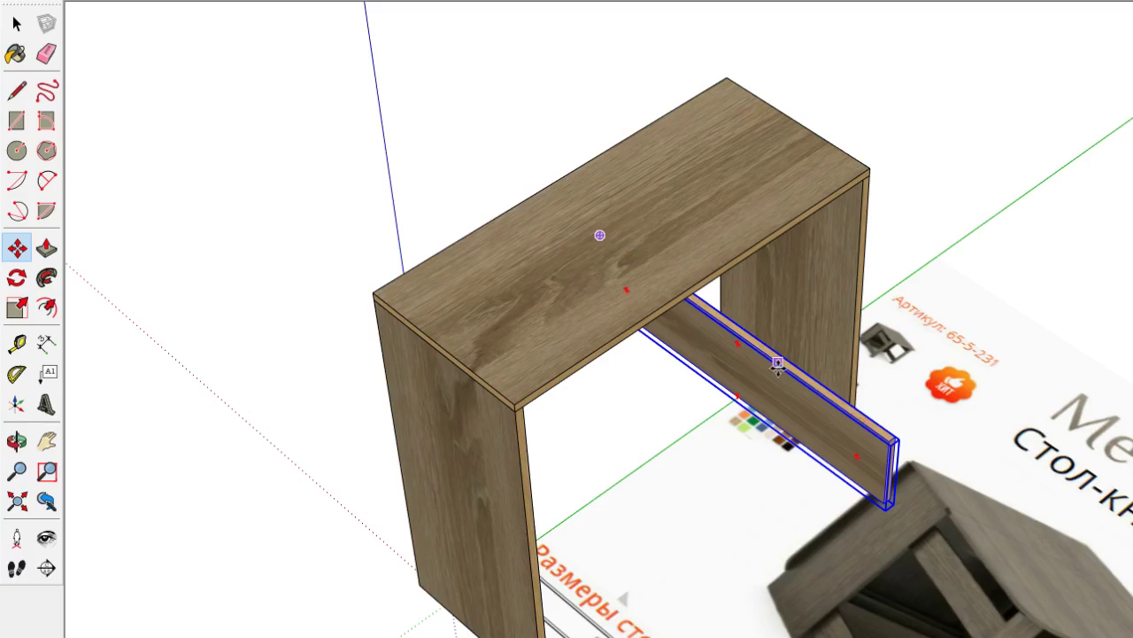
drag(778, 365, 630, 405)
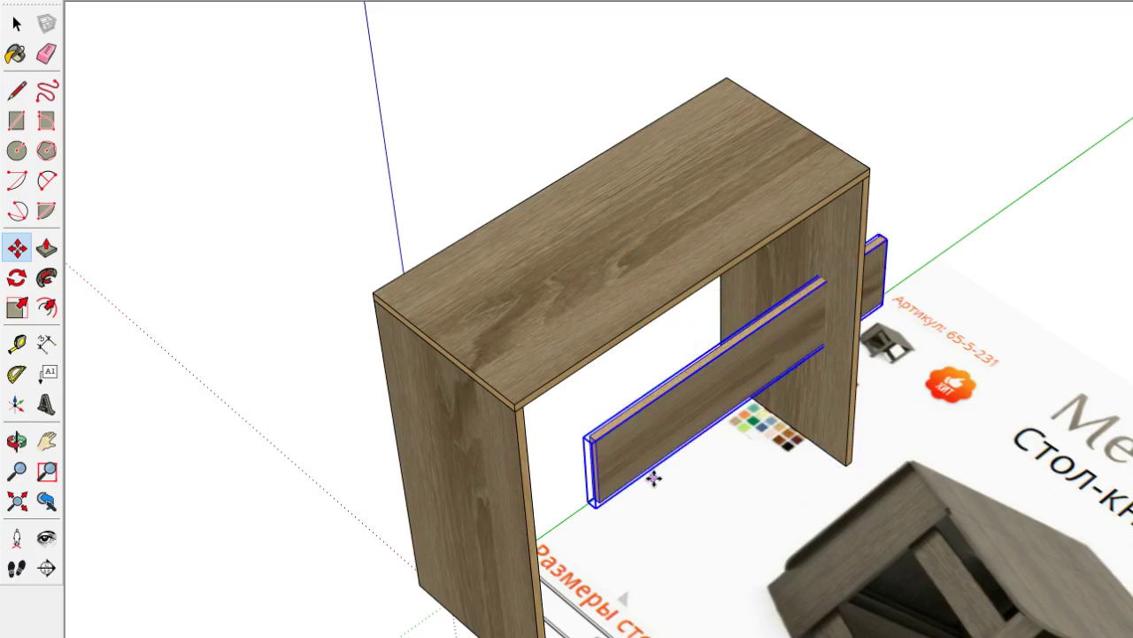
scroll(653, 479, up, 5)
scroll(750, 350, up, 2)
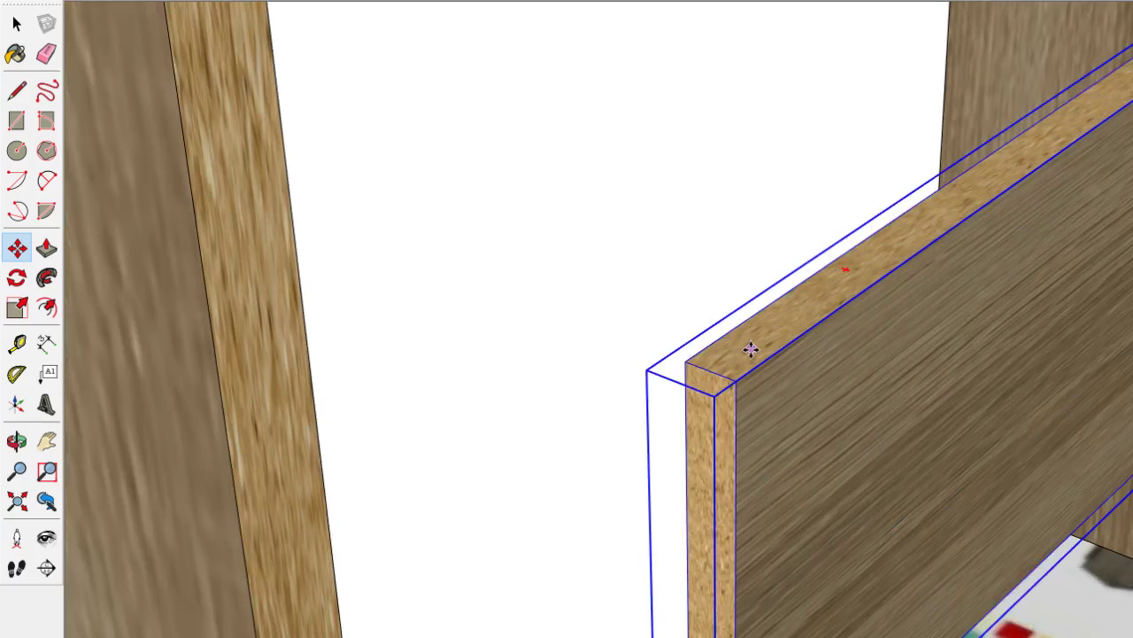
scroll(750, 350, down, 3)
scroll(822, 384, down, 2)
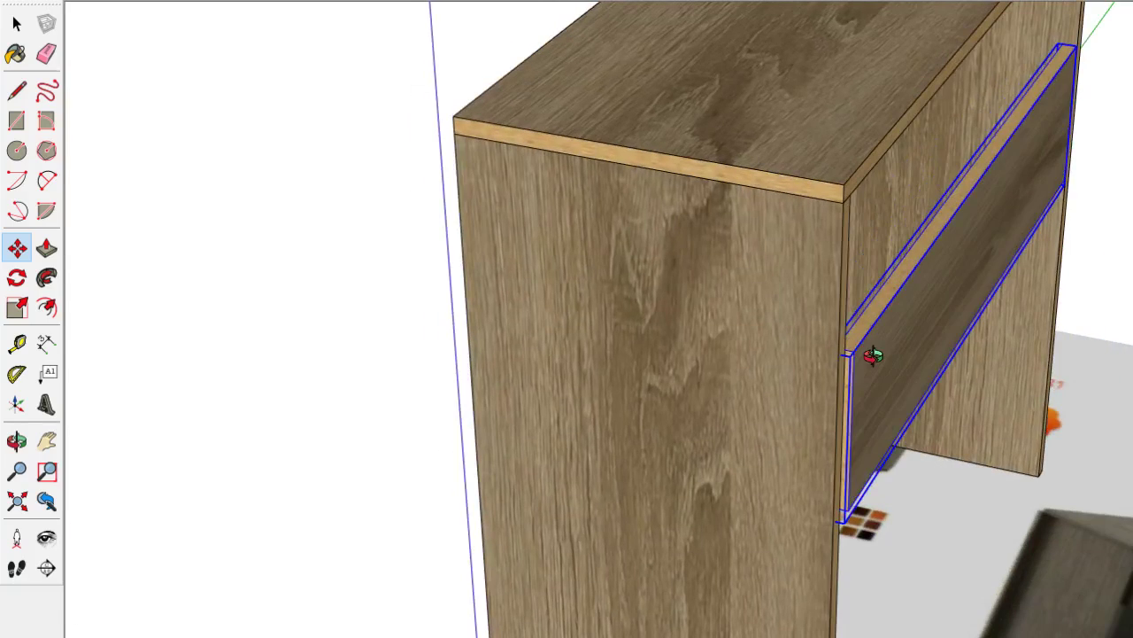
click(872, 355)
scroll(651, 155, up, 3)
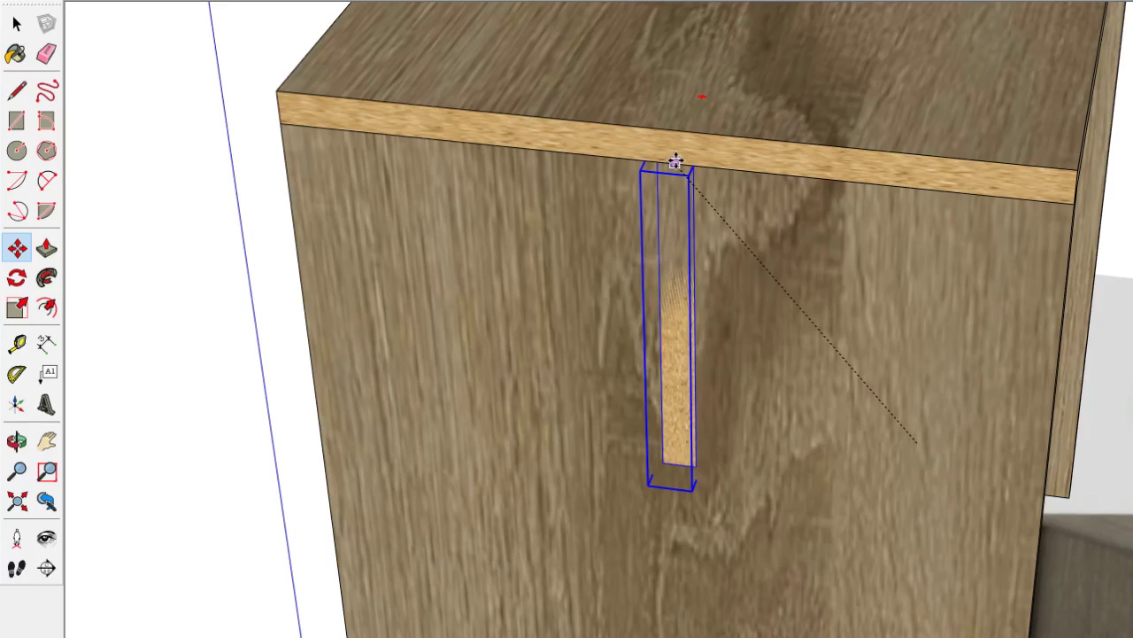
middle_drag(675, 161, 387, 455)
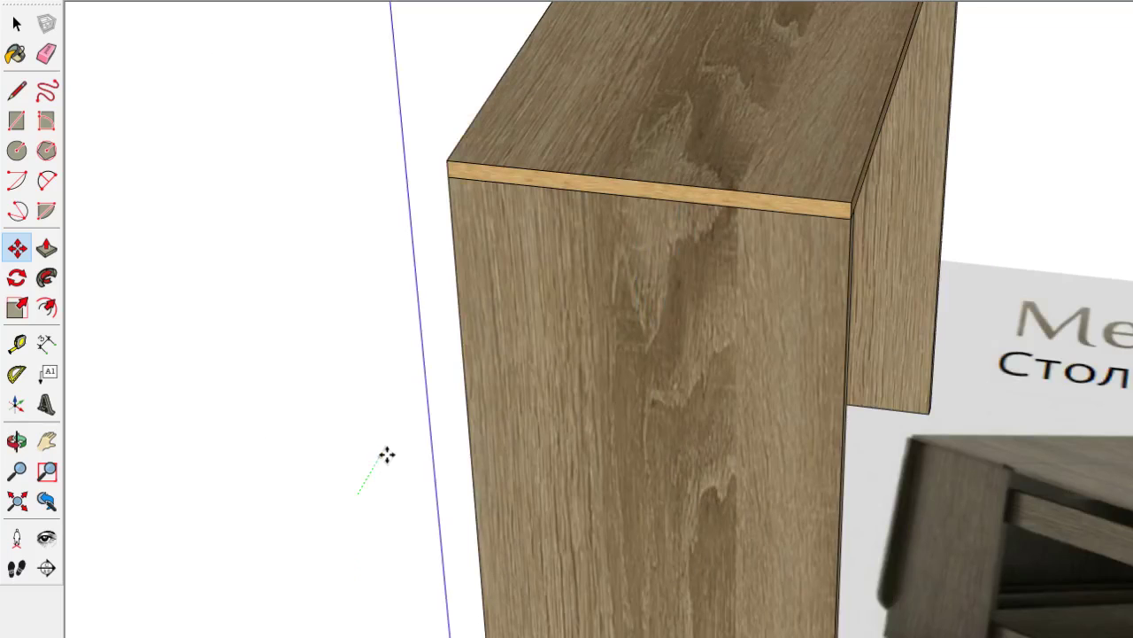
scroll(792, 425, down, 3)
middle_drag(791, 425, 765, 392)
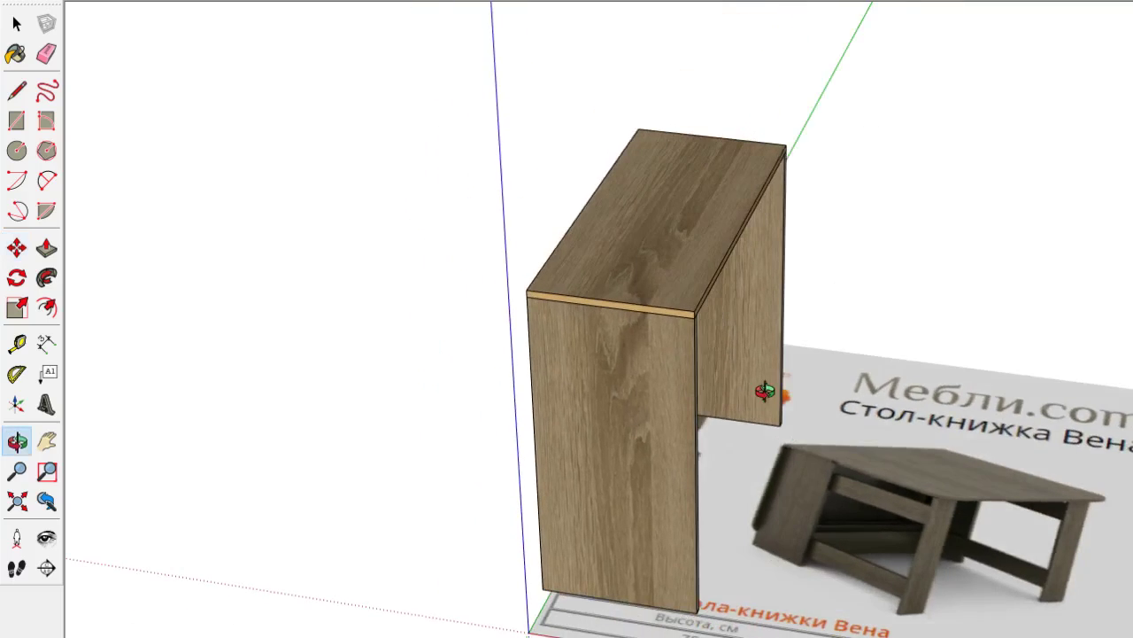
In Right view, slide the right side panel left until it meets the rail's end
key(F6)
scroll(605, 120, up, 2)
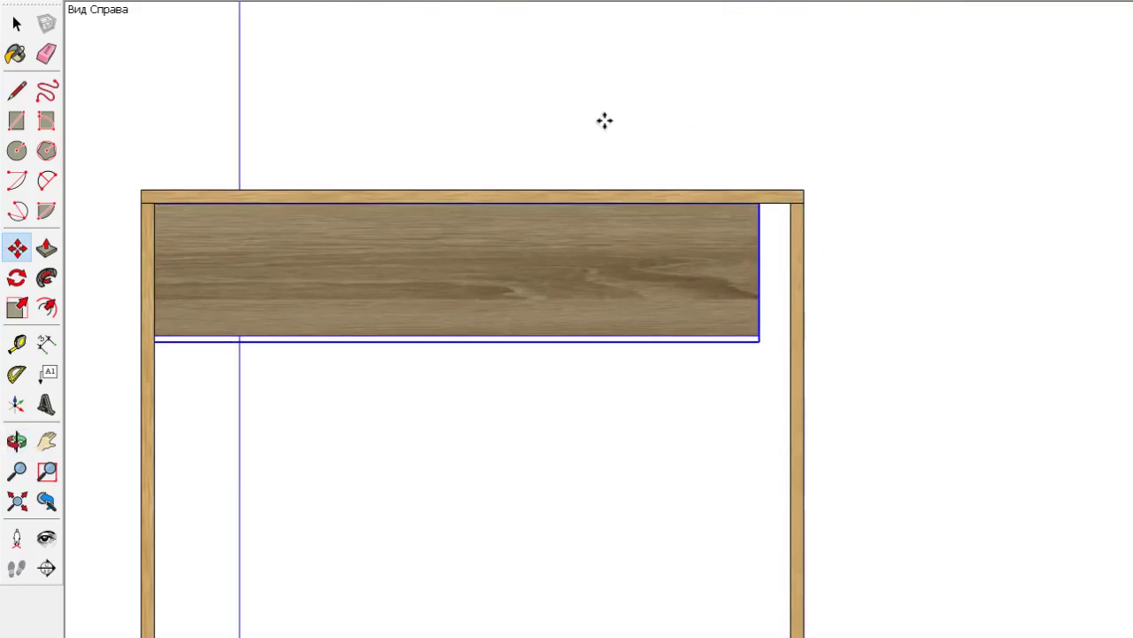
key(space)
click(802, 224)
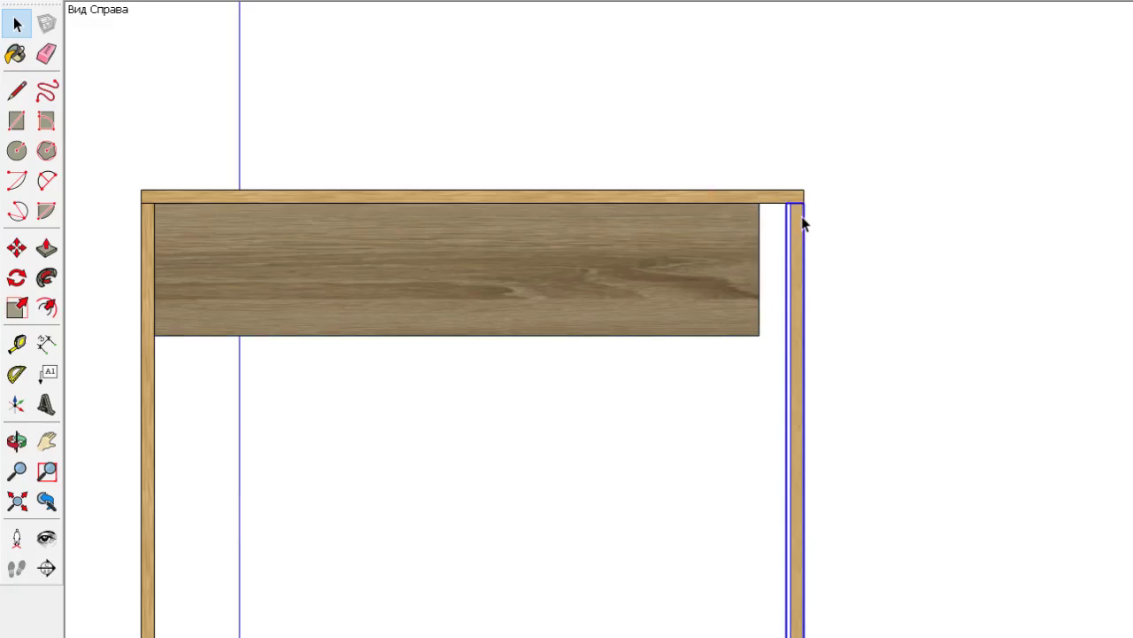
scroll(802, 224, up, 5)
key(m)
click(1012, 218)
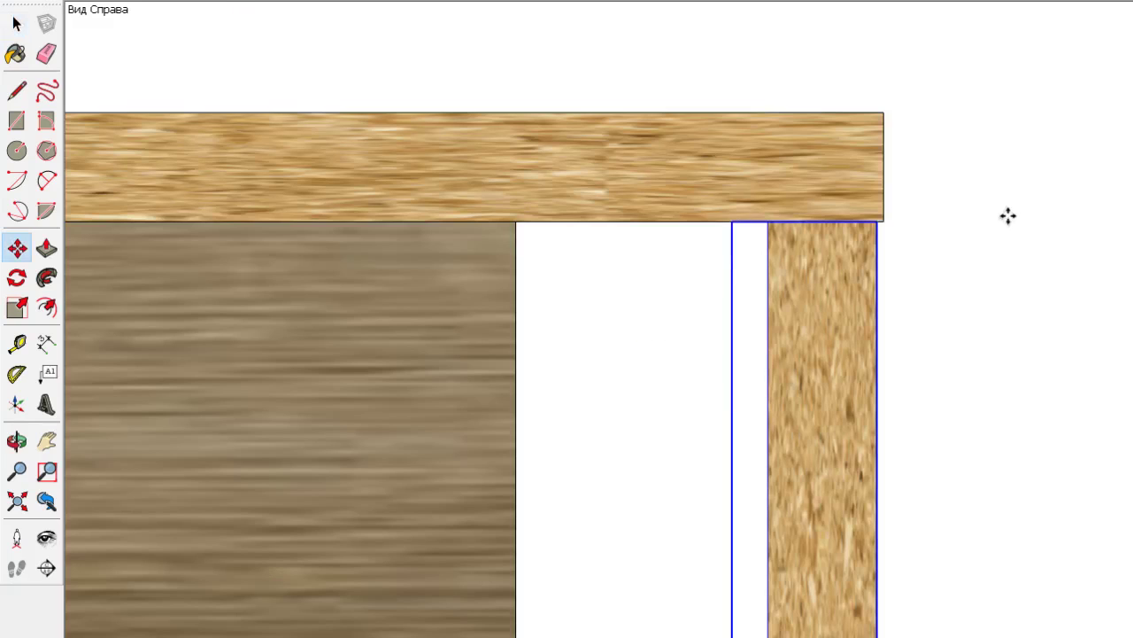
click(752, 216)
key(d)
scroll(789, 189, down, 1)
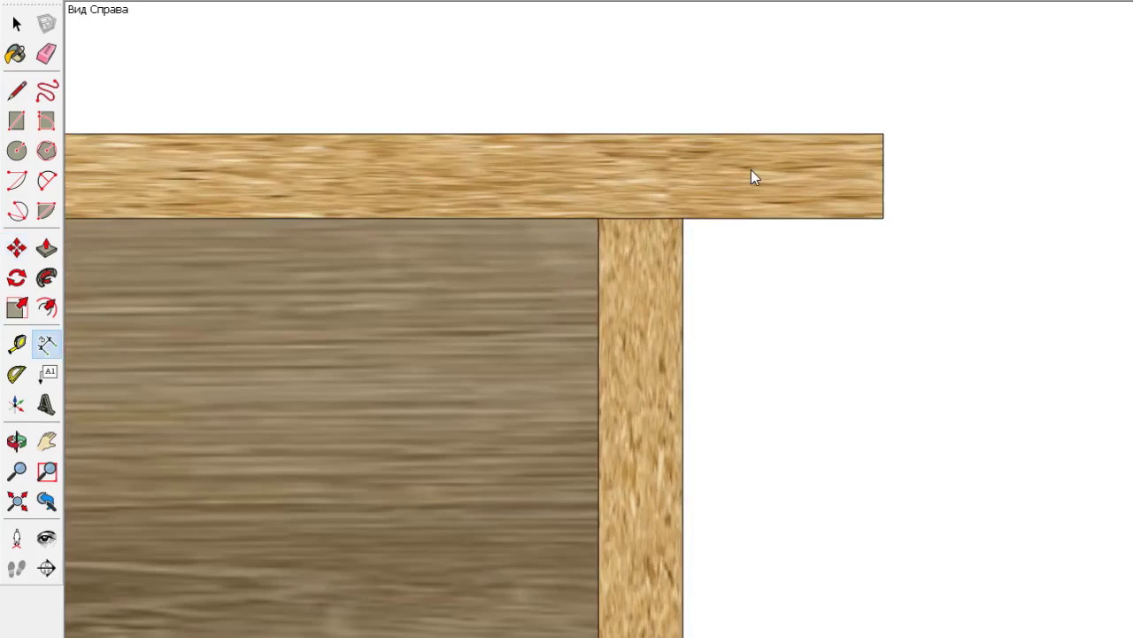
scroll(750, 169, up, 2)
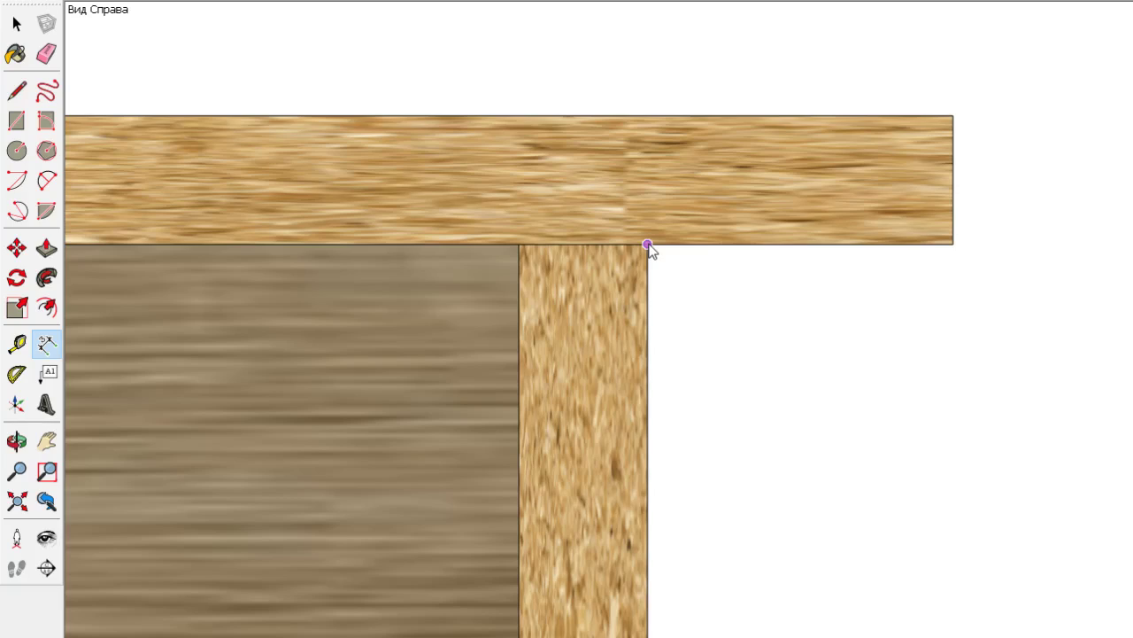
Measure the 38mm overhang and slide the tabletop left to a 19mm overhang
click(647, 245)
click(953, 245)
click(949, 289)
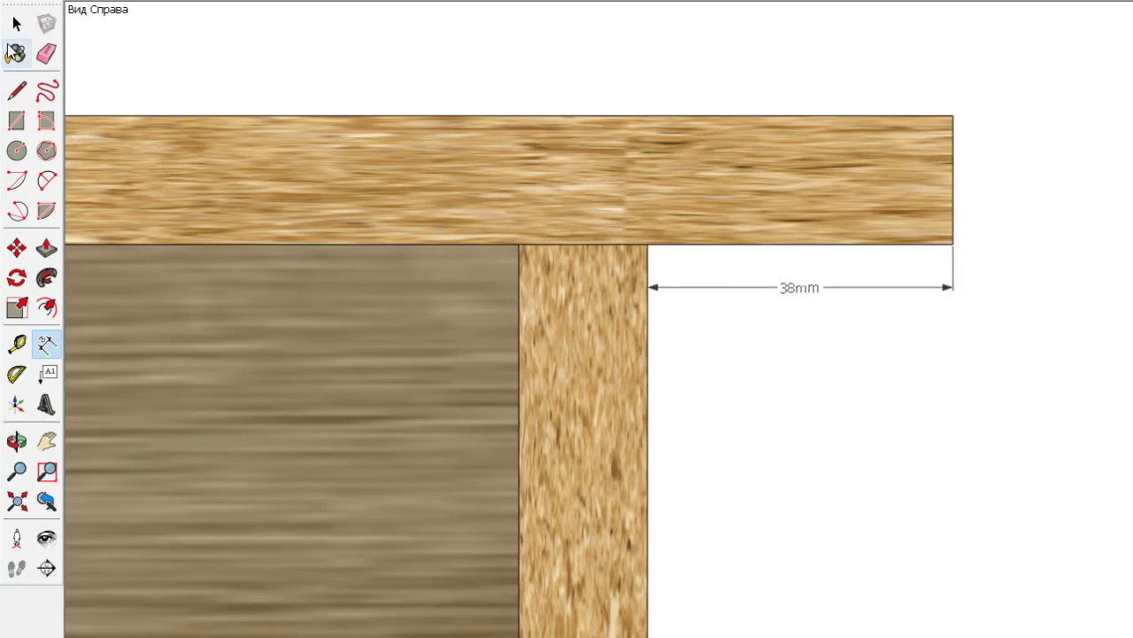
key(space)
click(531, 177)
key(m)
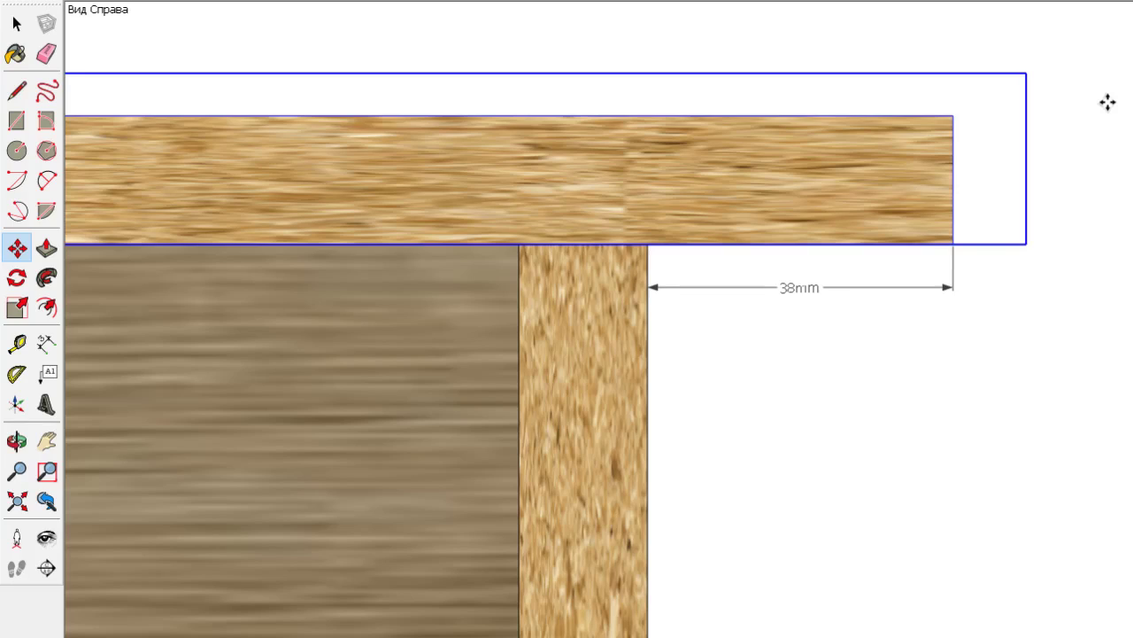
click(1108, 102)
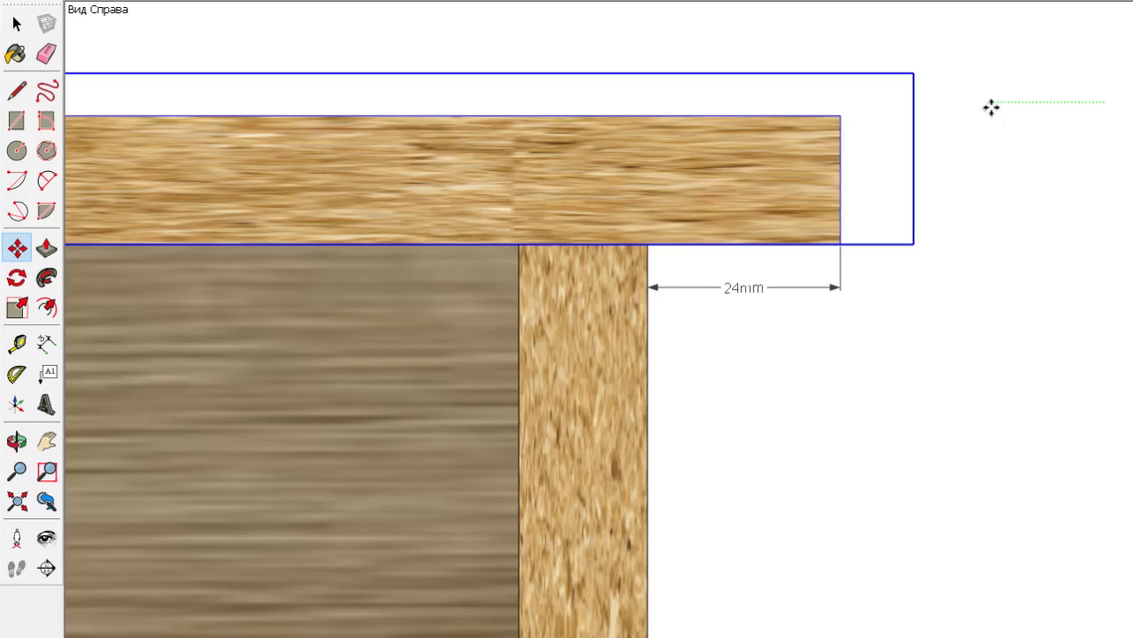
click(952, 106)
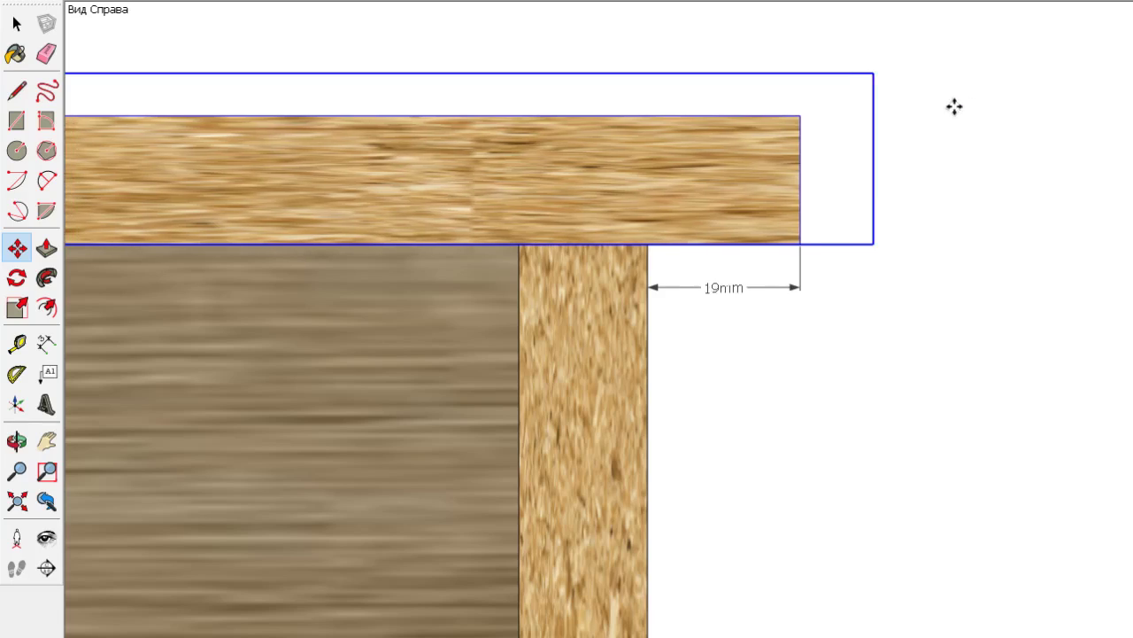
Erase the overhang dimension and return to the Select tool
scroll(1037, 130, down, 3)
key(e)
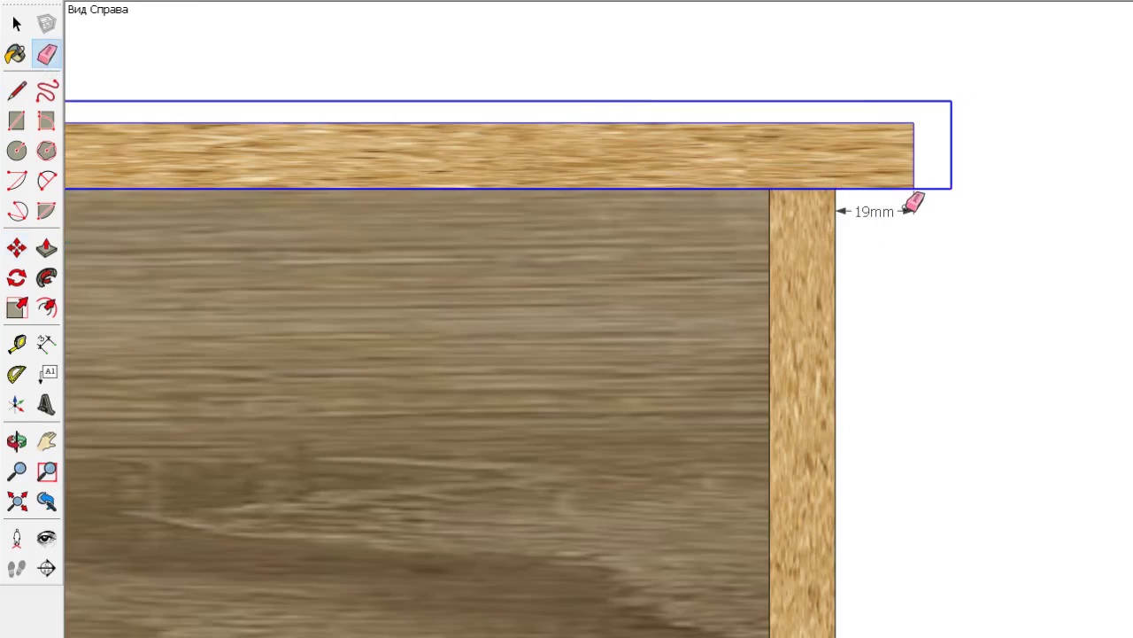
click(906, 210)
scroll(969, 164, down, 1)
scroll(919, 133, down, 3)
key(space)
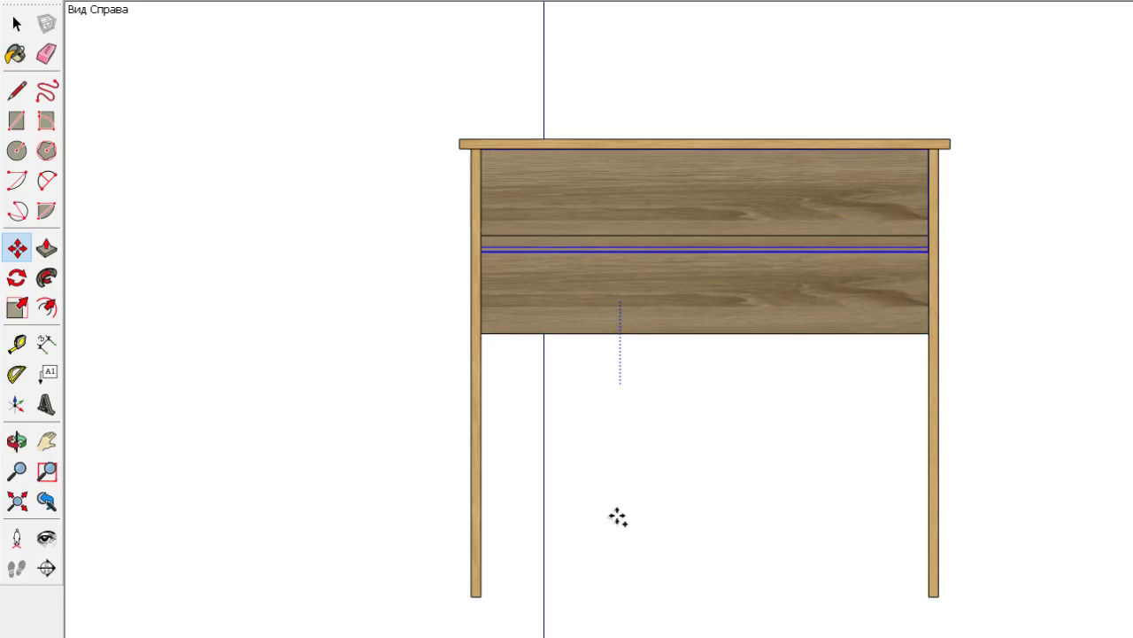
Drop the lower rail to the bottom of the legs and view the table in perspective
scroll(617, 517, up, 3)
scroll(528, 508, up, 3)
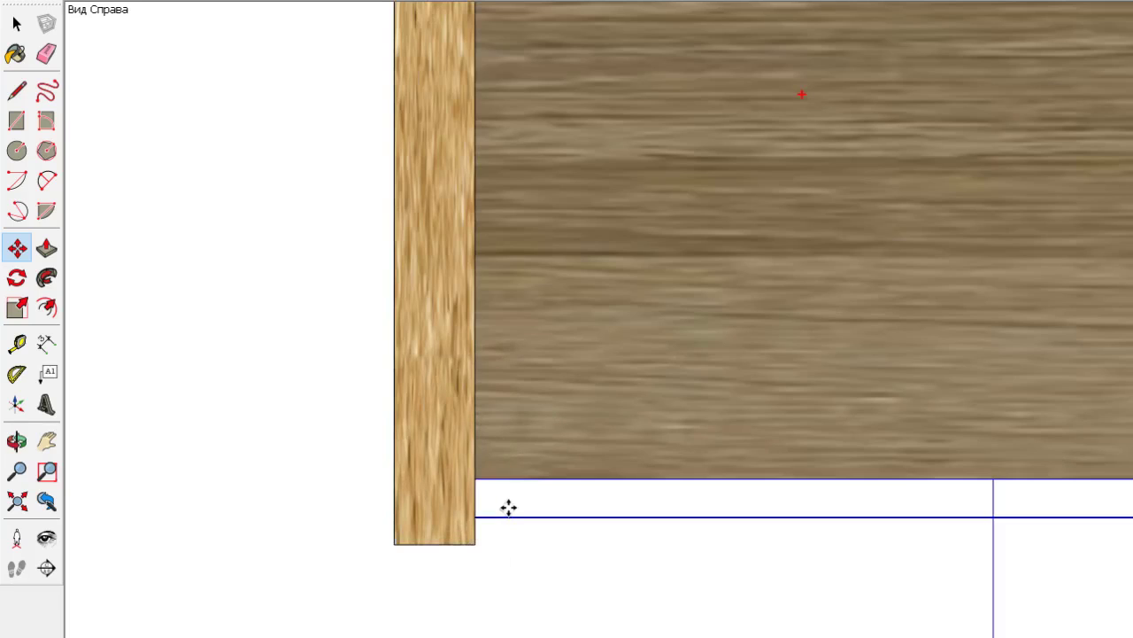
scroll(508, 506, up, 4)
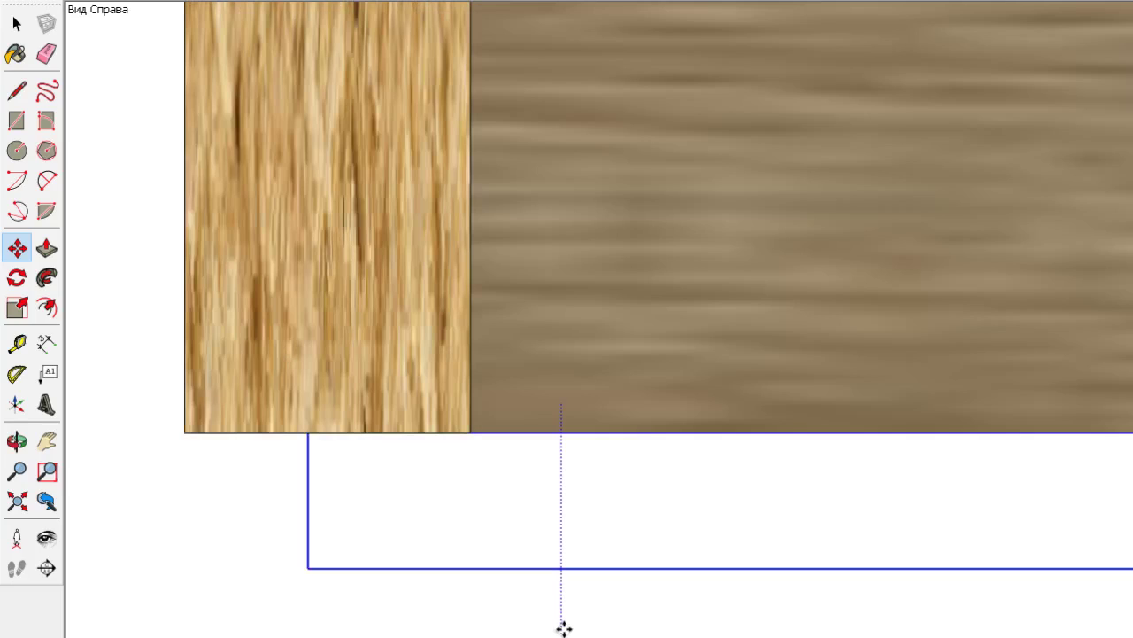
middle_drag(563, 629, 906, 534)
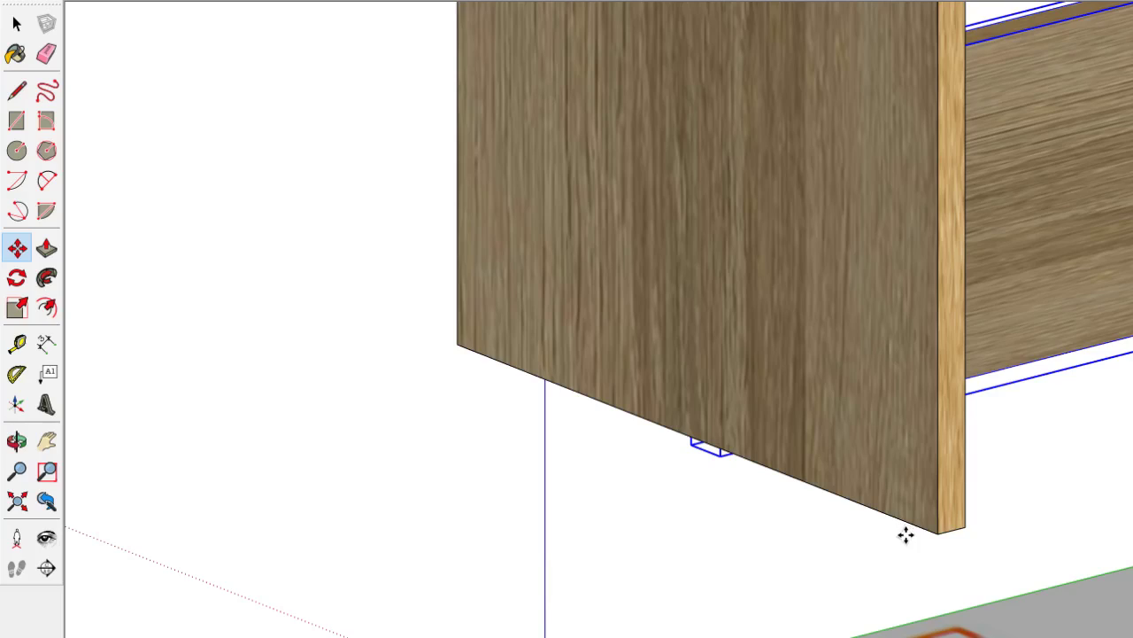
scroll(960, 622, down, 5)
scroll(912, 404, up, 2)
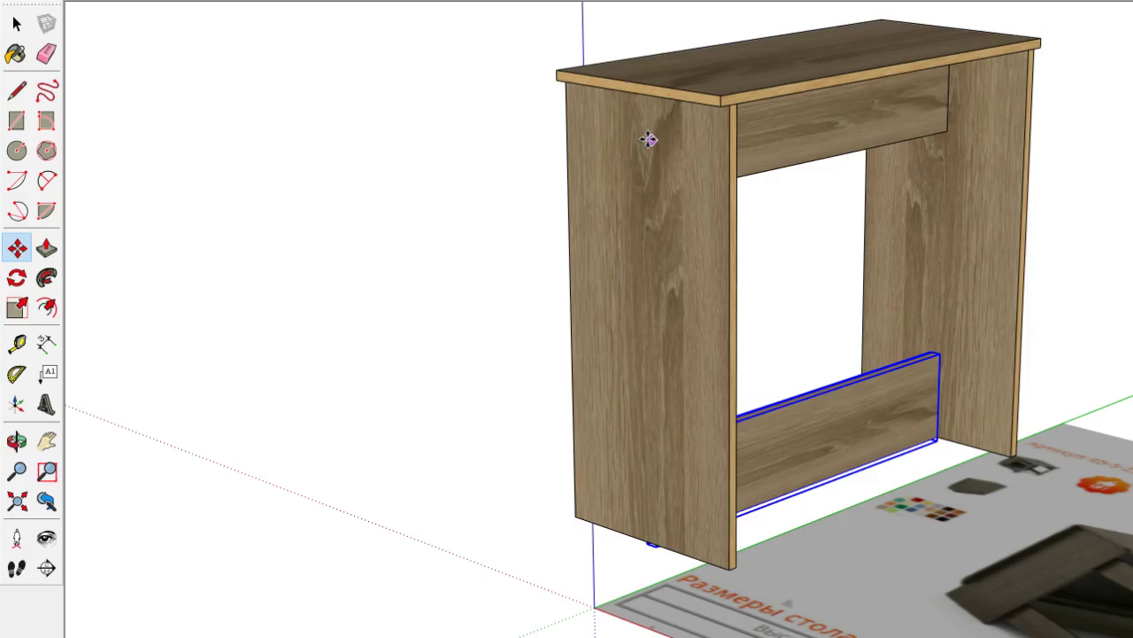
key(space)
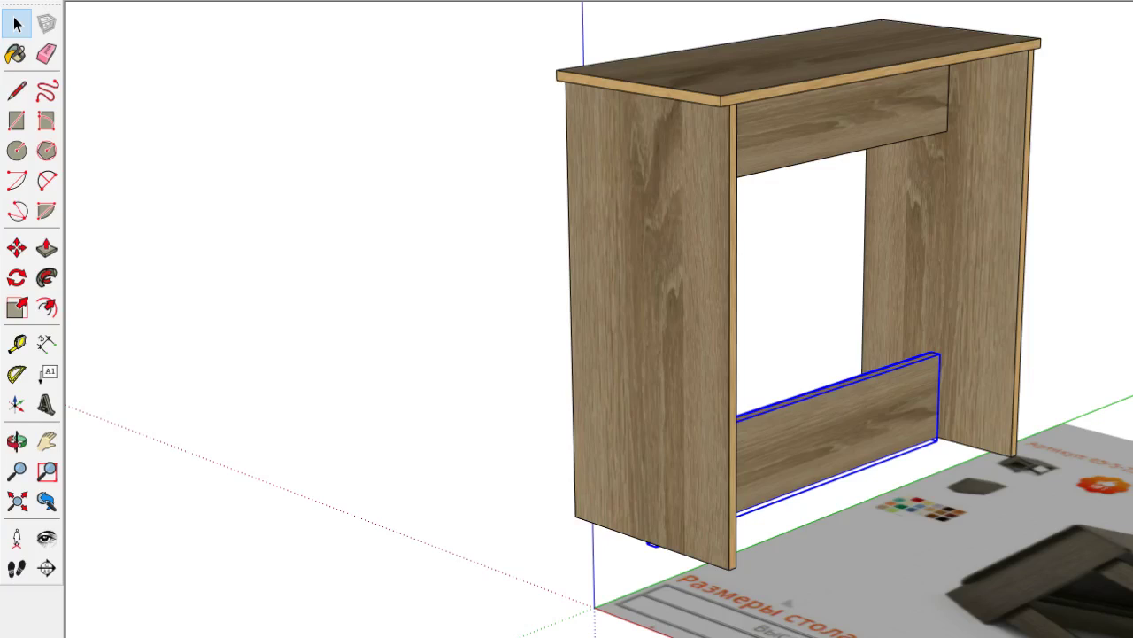
middle_drag(354, 266, 177, 177)
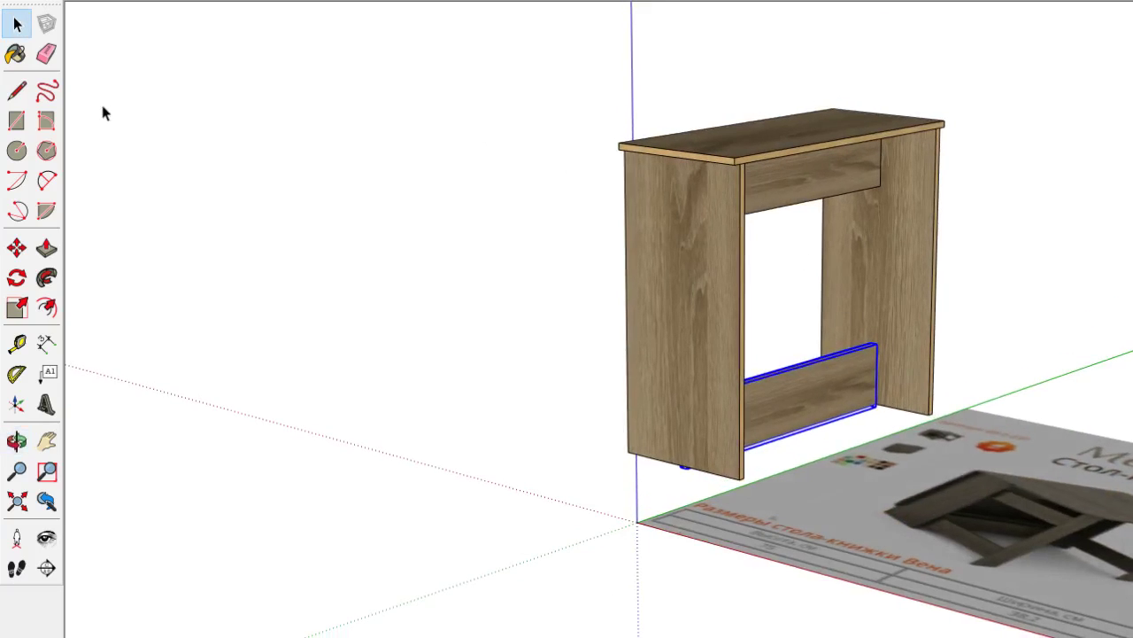
Select both the upper and lower rails and move them out past the right side panel
ctrl+click(825, 186)
scroll(825, 186, down, 3)
middle_drag(818, 181, 944, 213)
key(m)
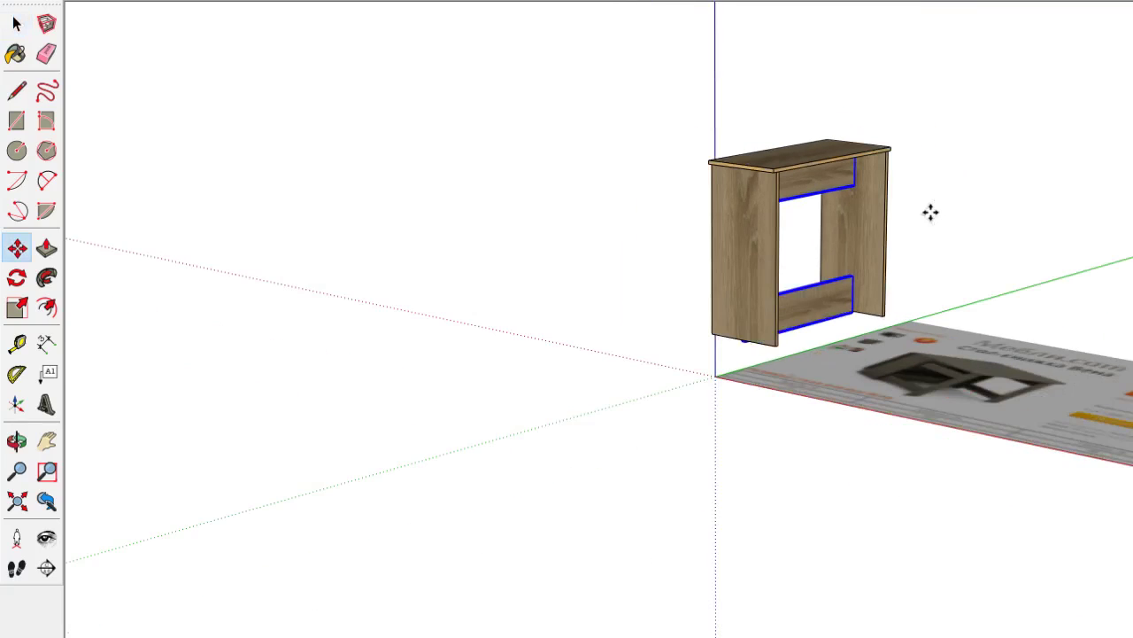
click(930, 210)
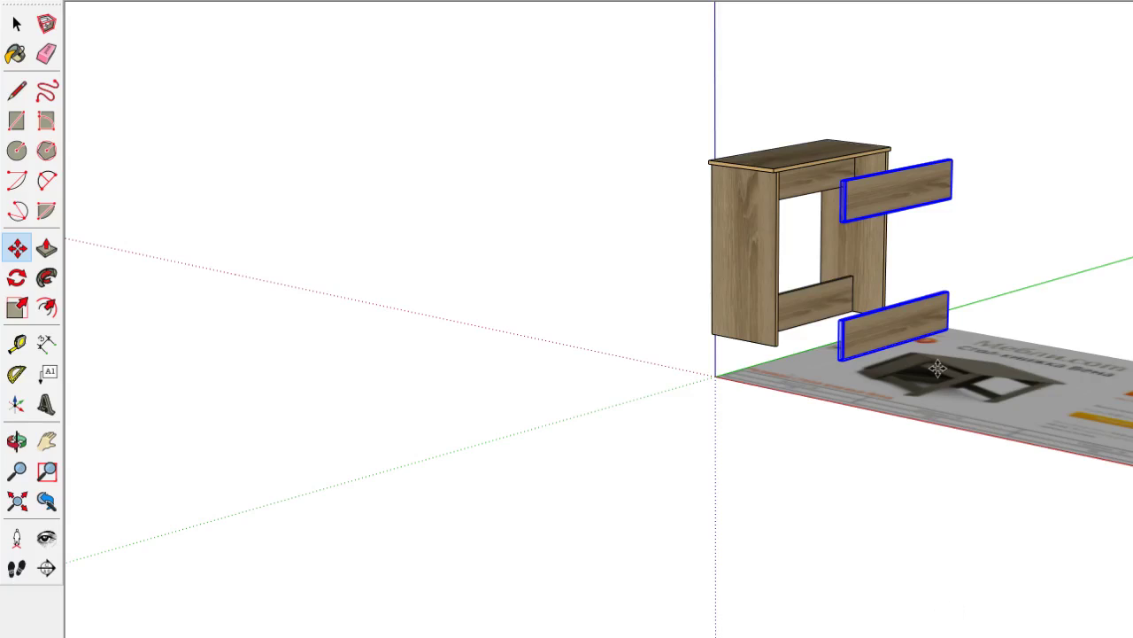
drag(937, 367, 922, 252)
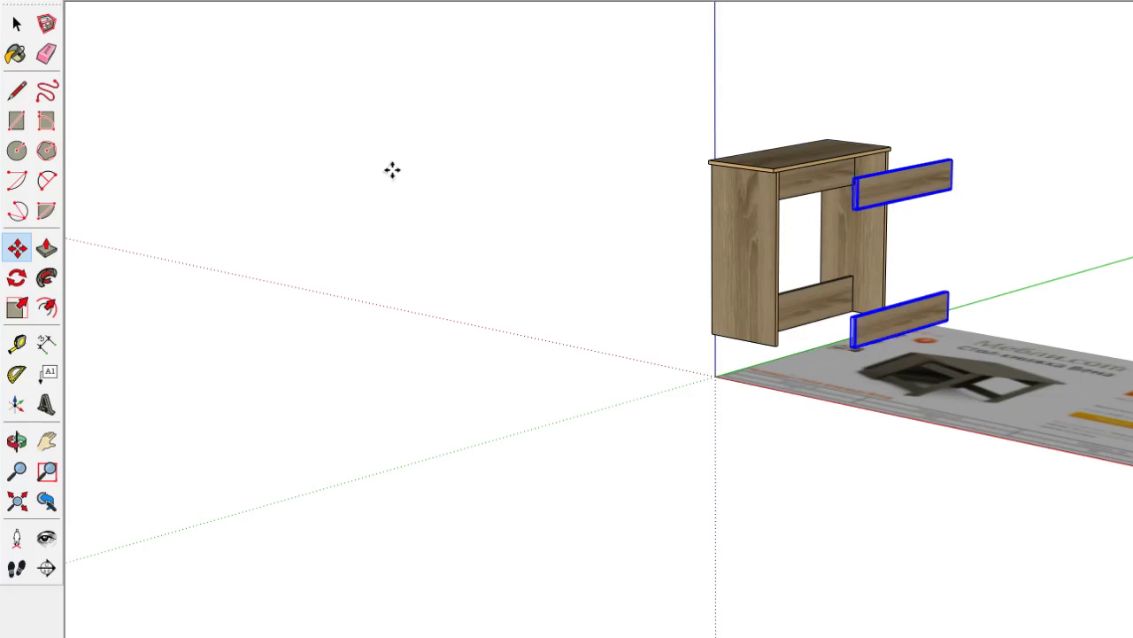
key(space)
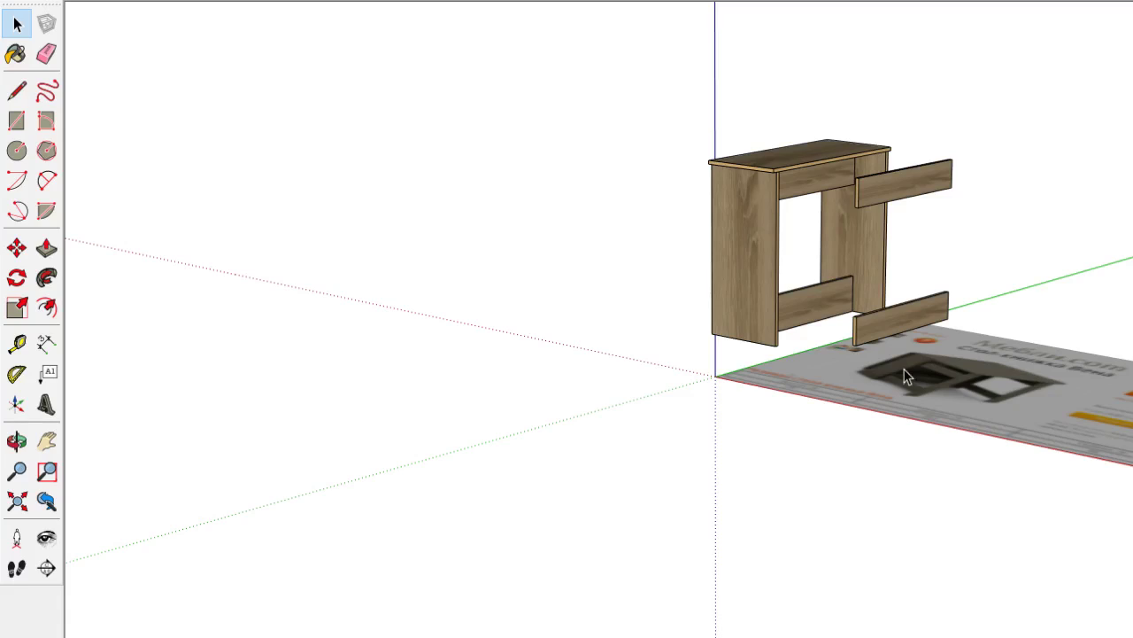
click(750, 277)
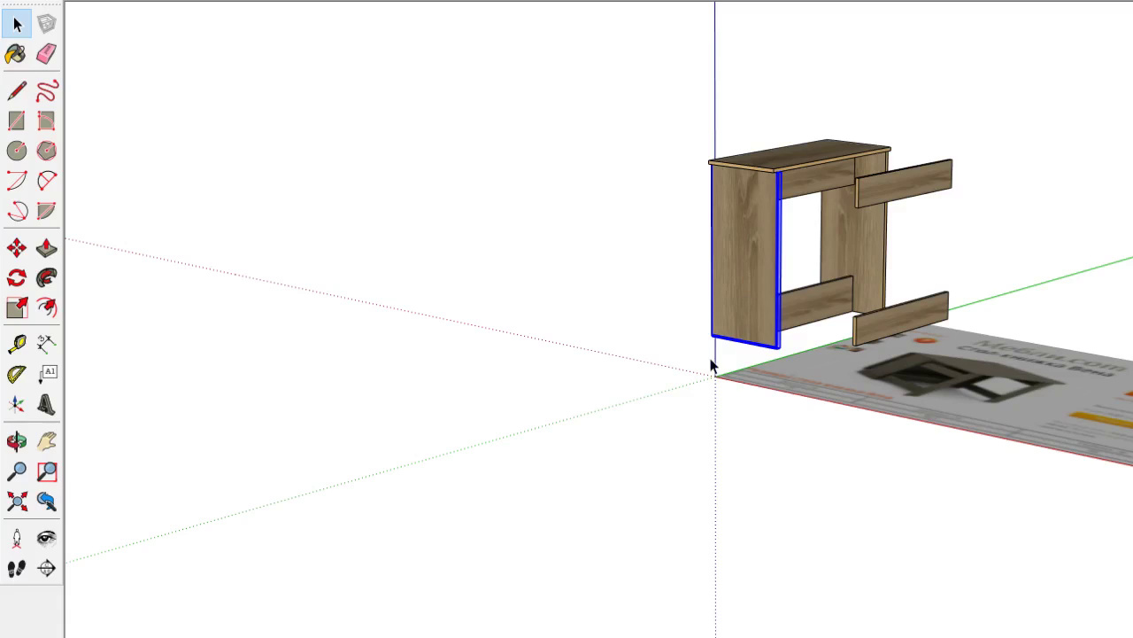
Copy the left side panel out to join the two extended rails
key(m)
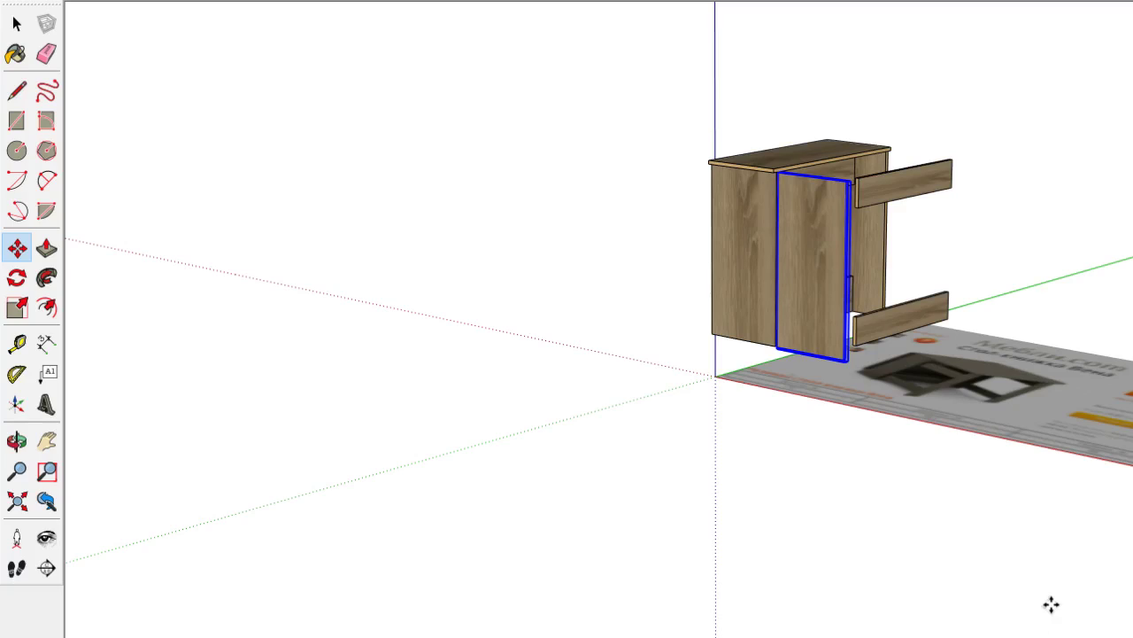
drag(999, 457, 999, 466)
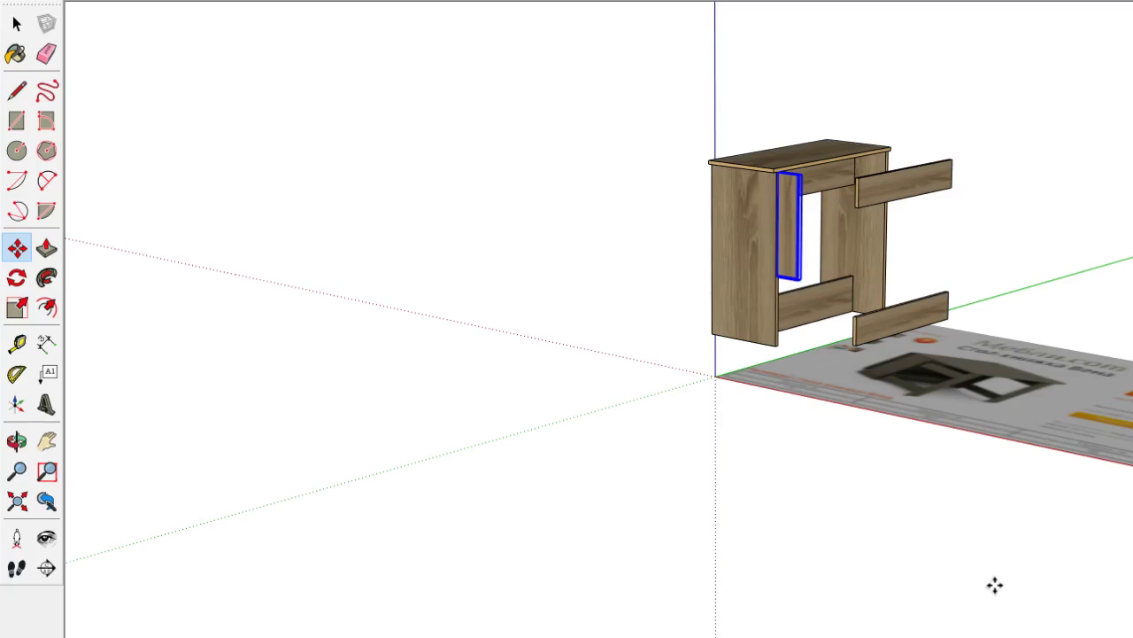
key(ctrl+z)
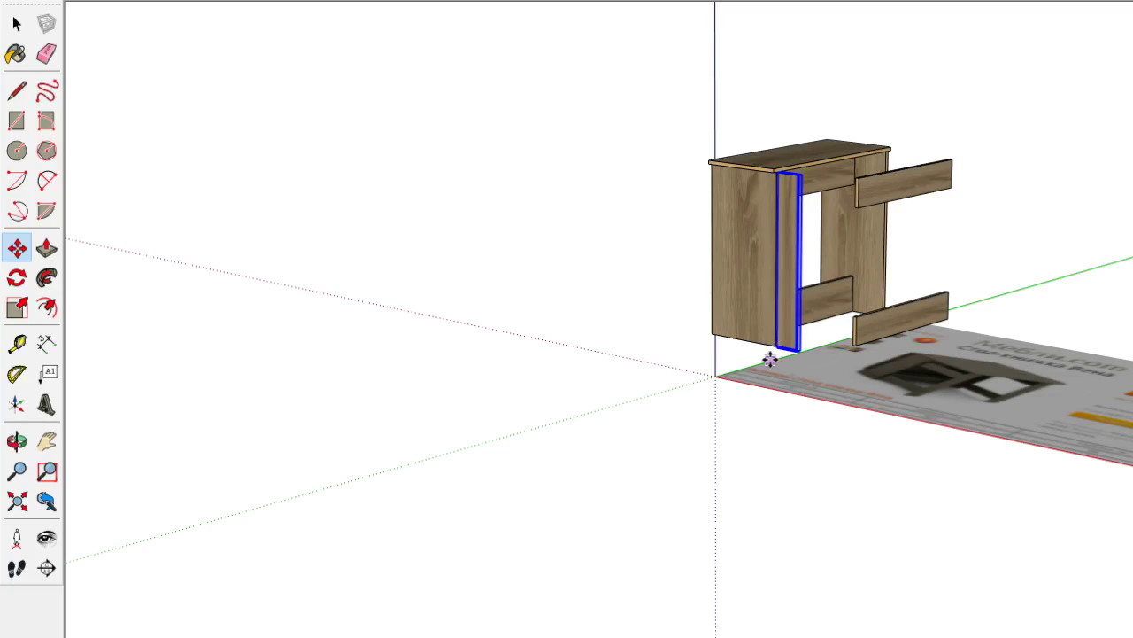
Orbit and zoom around the cabinet, then show the Front and Right standard views
middle_drag(787, 425, 761, 143)
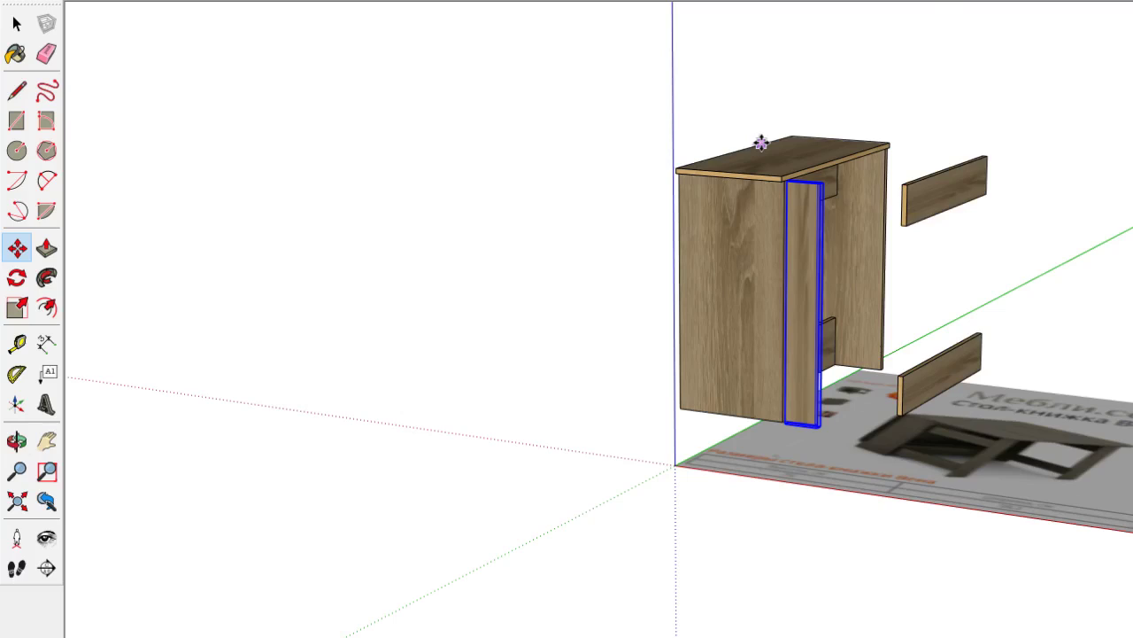
scroll(761, 144, up, 5)
scroll(897, 355, up, 3)
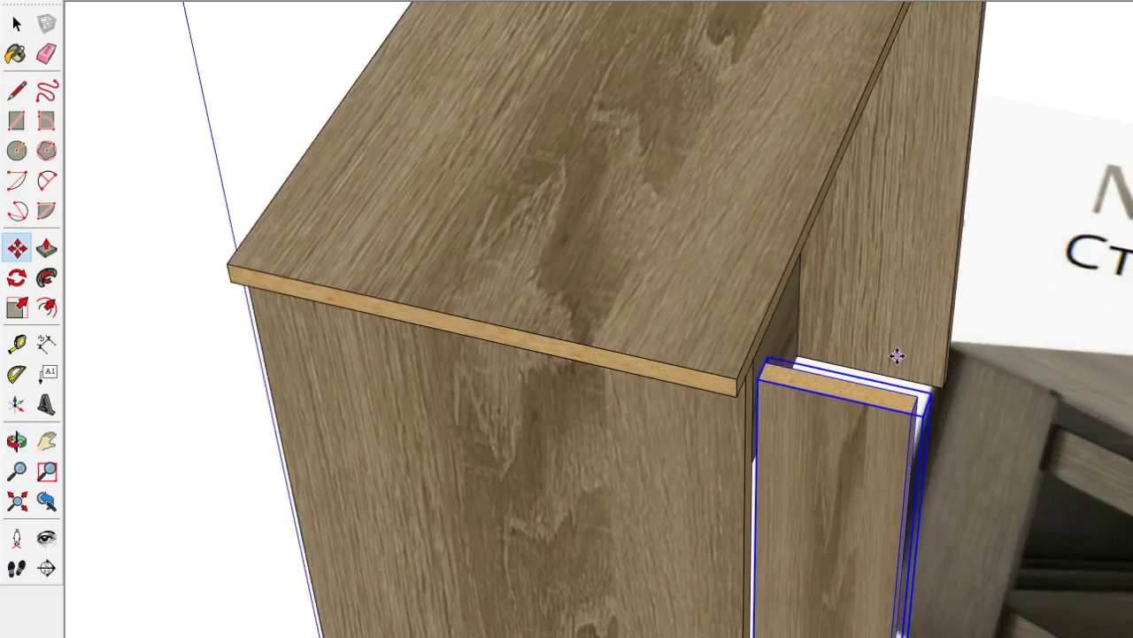
mouse_move(897, 355)
middle_down()
mouse_move(720, 493)
mouse_move(929, 505)
mouse_move(823, 409)
middle_up()
scroll(896, 514, up, 3)
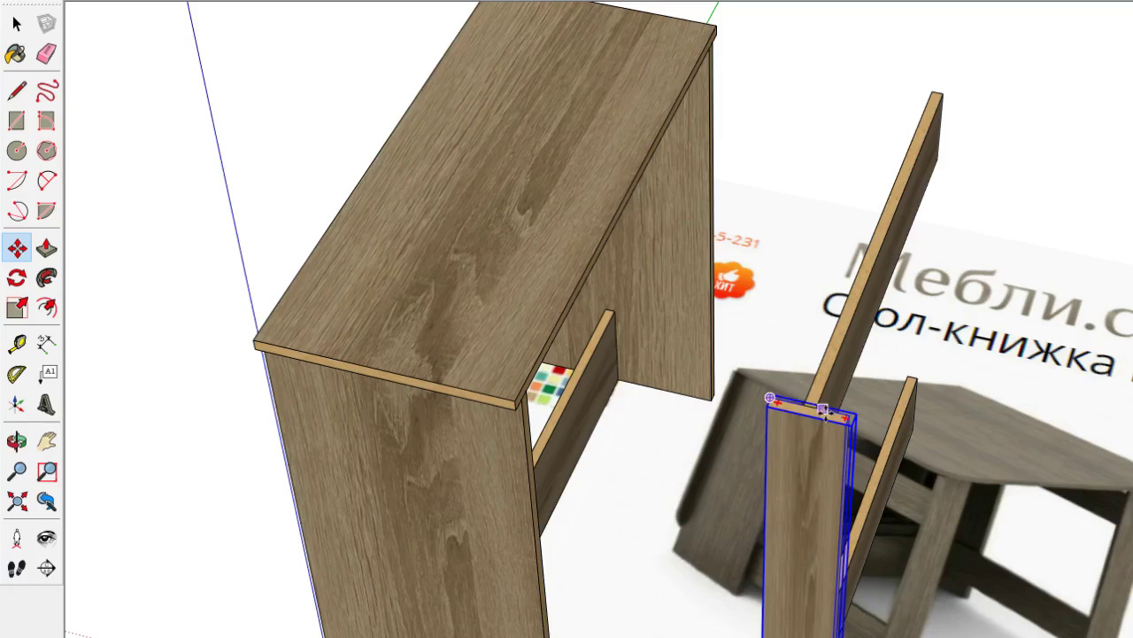
key(F3)
key(F4)
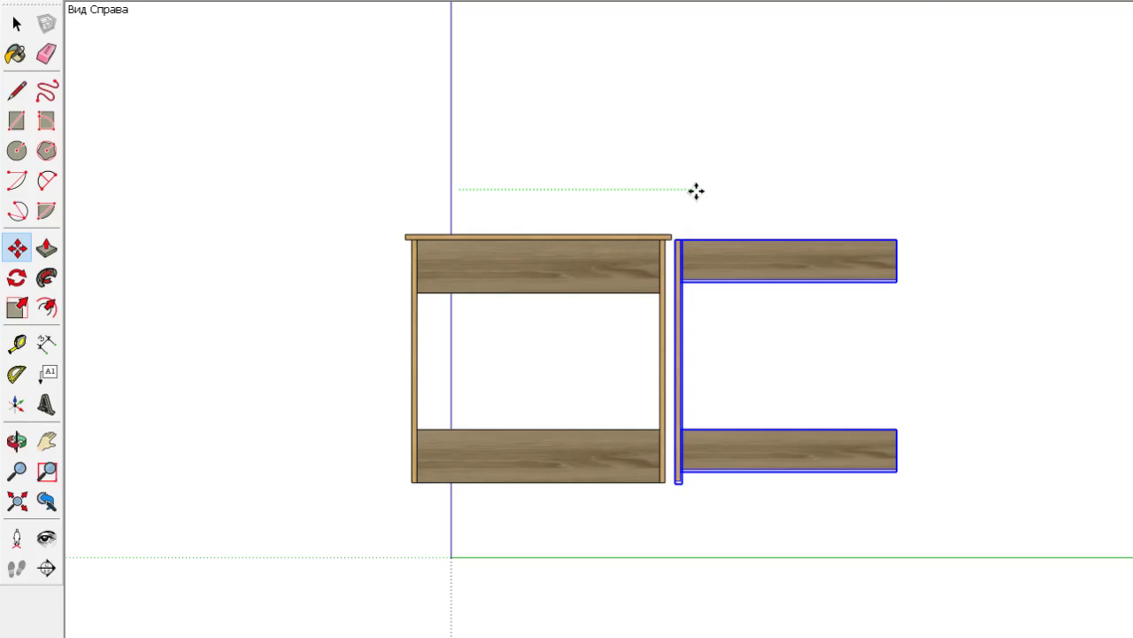
Lower the folding frame's upper rail below the top of the post
scroll(696, 191, up, 5)
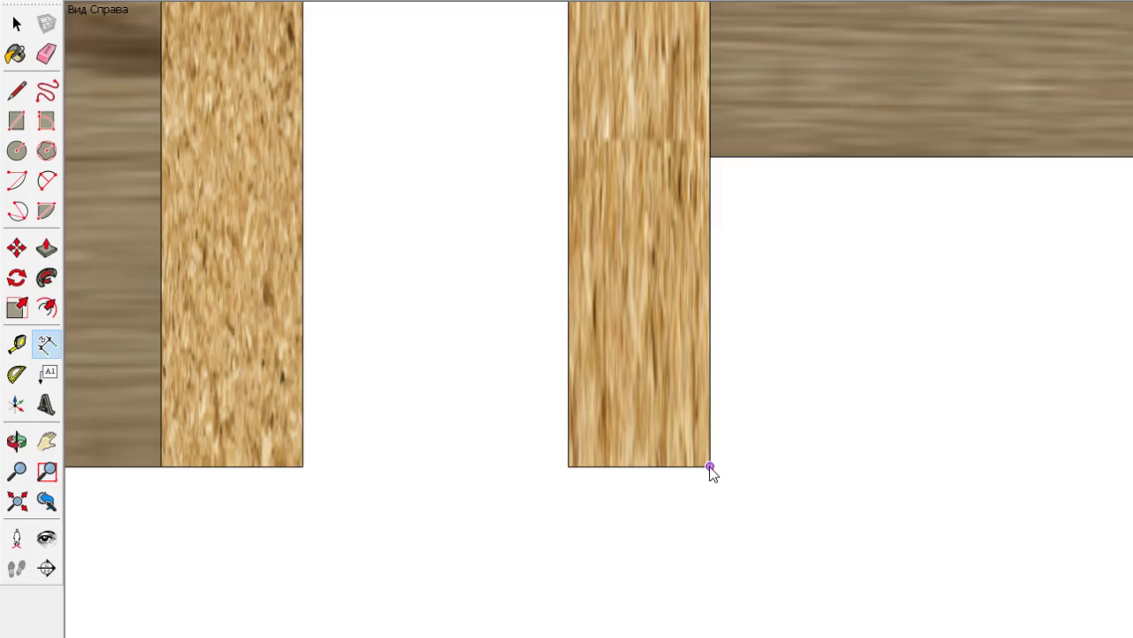
mouse_move(710, 469)
middle_down()
mouse_move(680, 257)
mouse_move(449, 321)
middle_up()
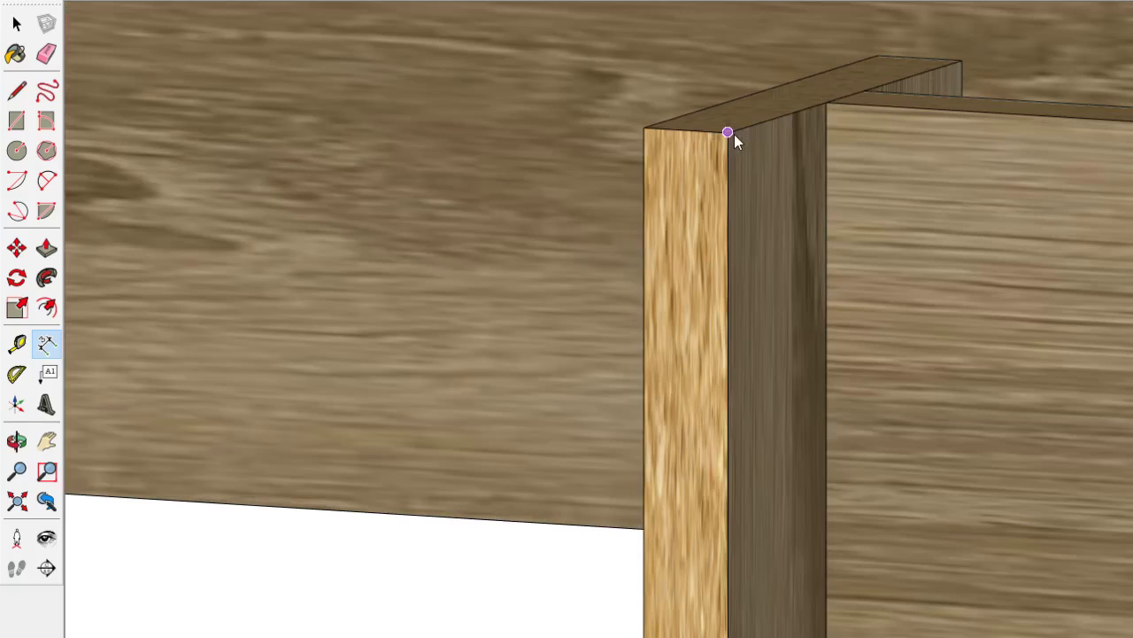
click(825, 103)
key(space)
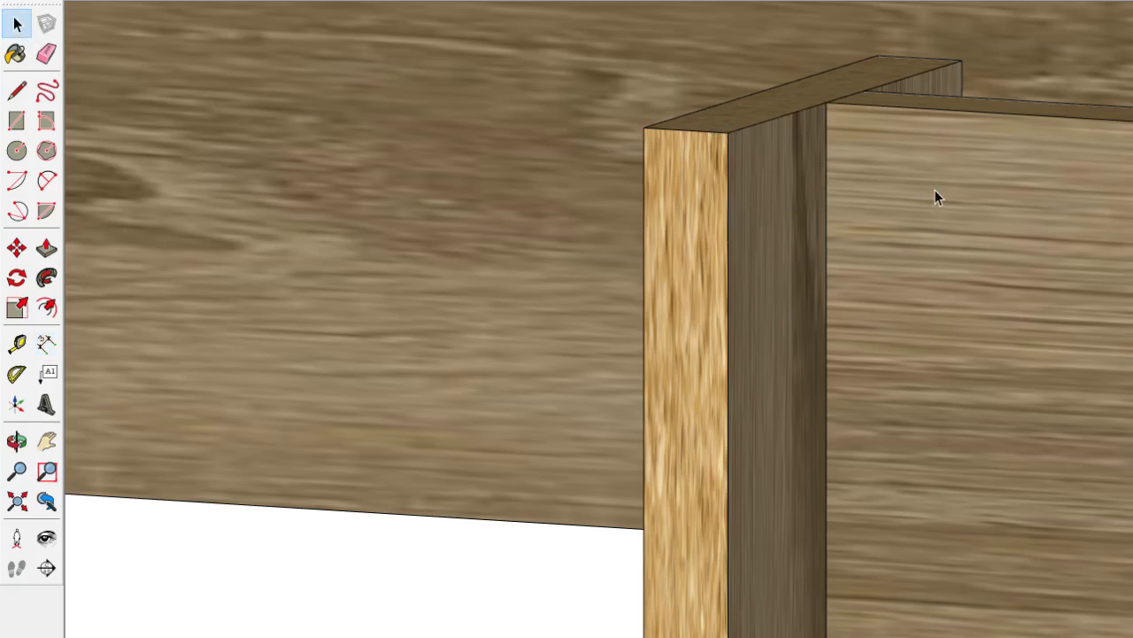
key(m)
drag(935, 189, 788, 336)
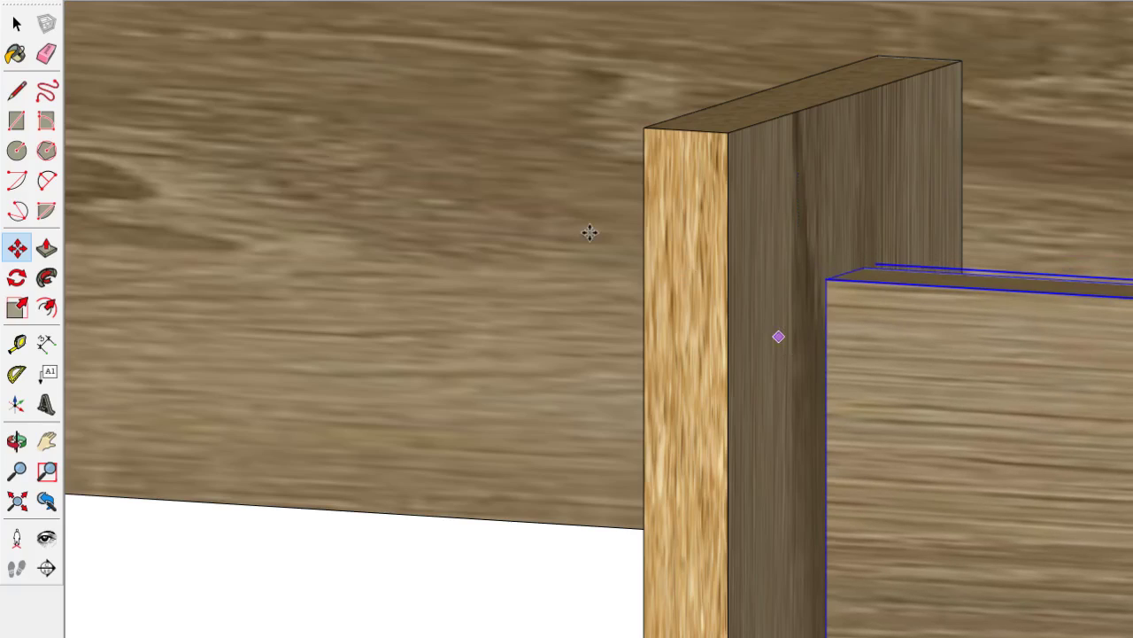
Dimension the rail's 31mm drop from the post's top corner, then switch to Front view
click(47, 345)
click(727, 132)
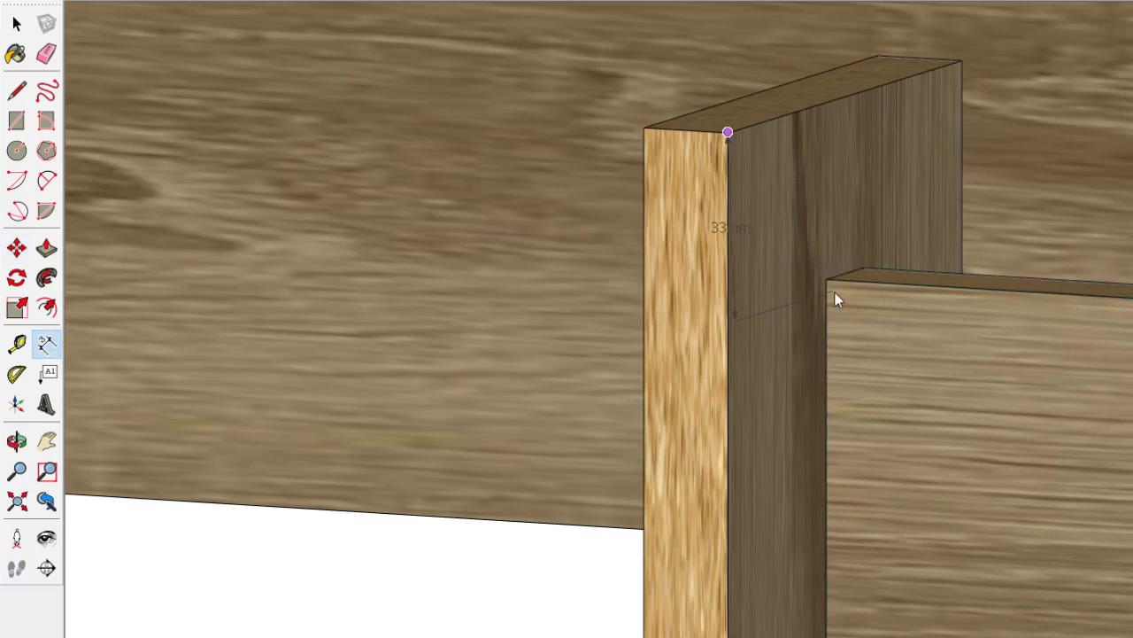
click(825, 279)
key(F3)
Move the upper rail to exactly 100mm below the post top
key(F5)
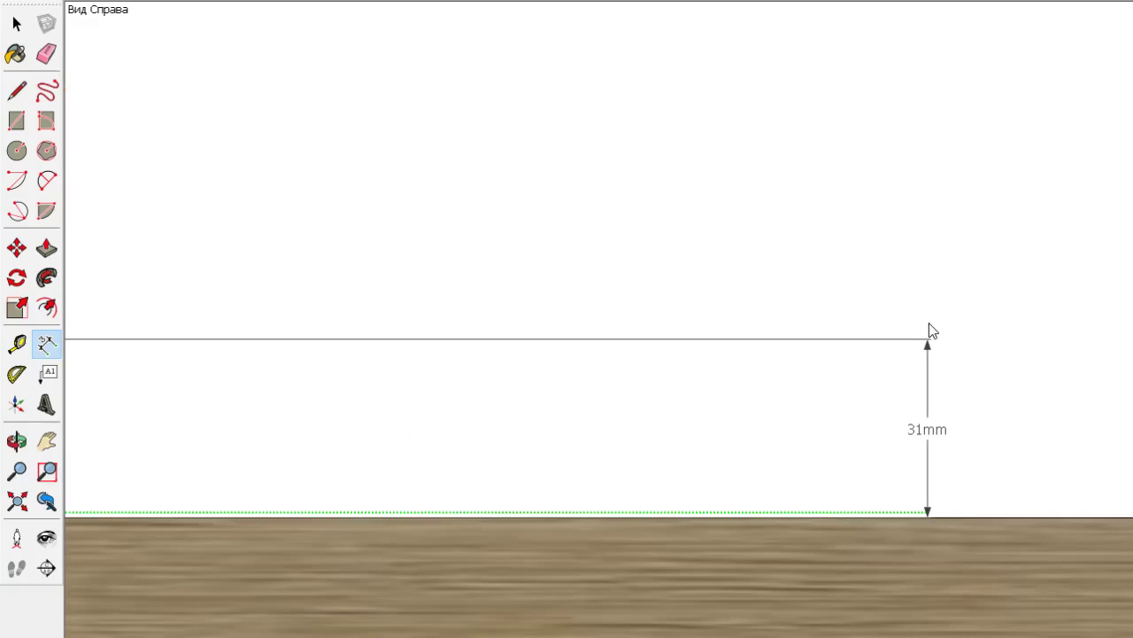
scroll(626, 341, down, 3)
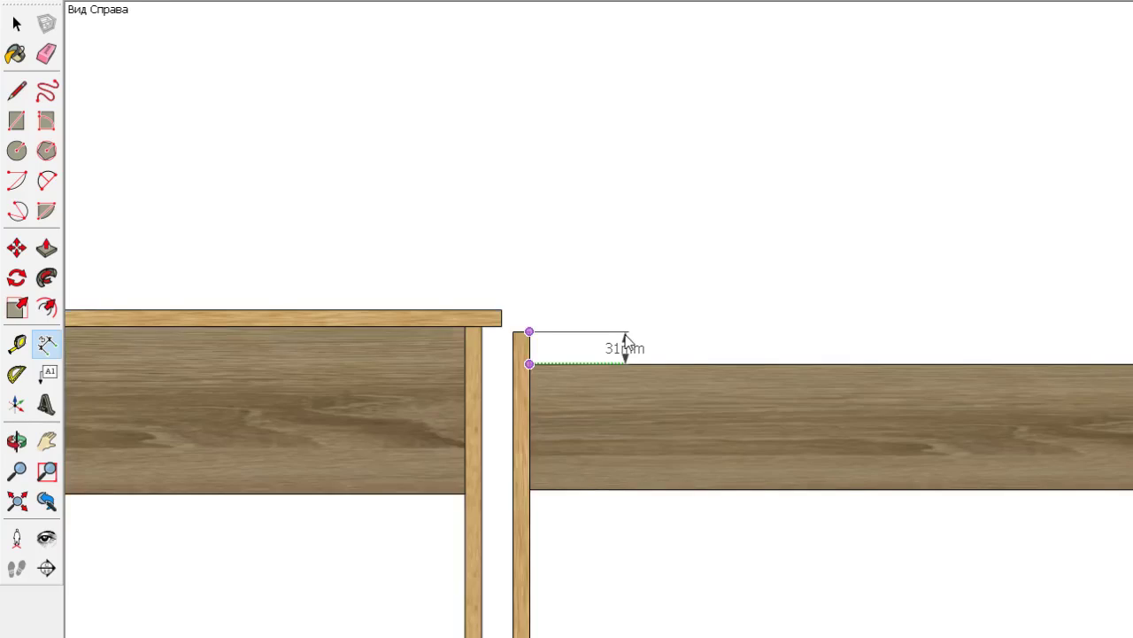
scroll(626, 341, down, 1)
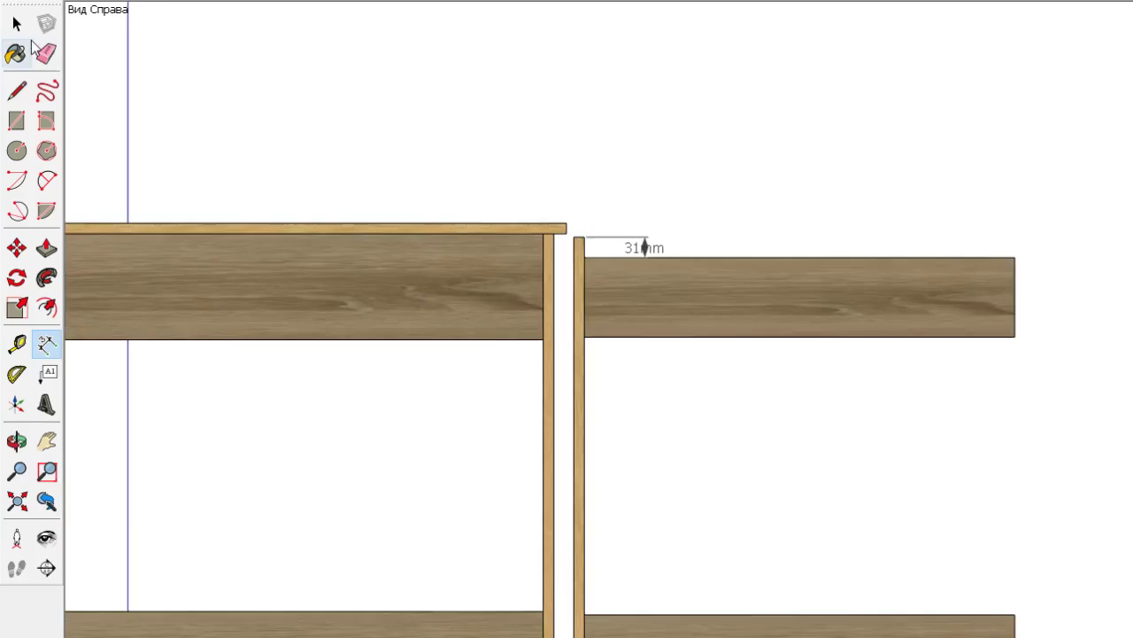
key(m)
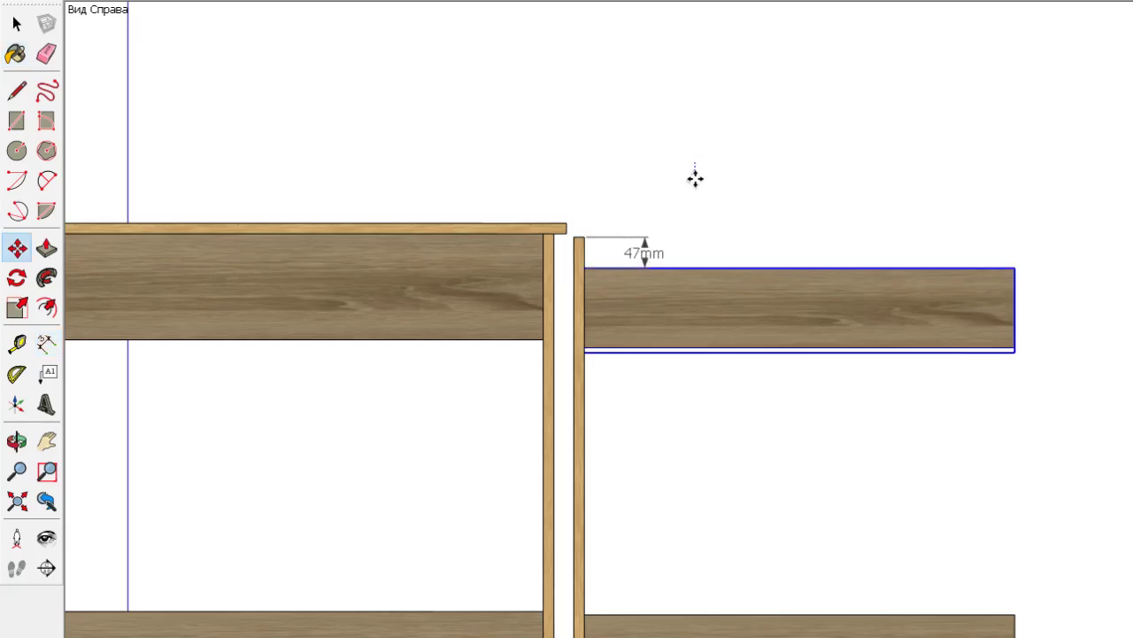
drag(696, 178, 695, 205)
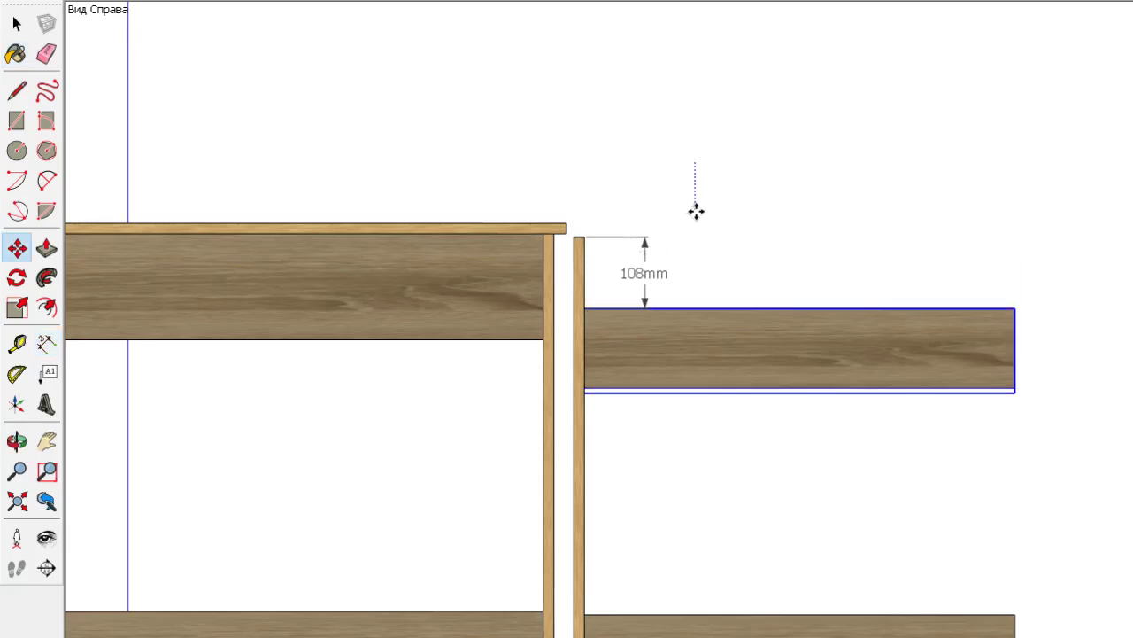
text(100)
key(Return)
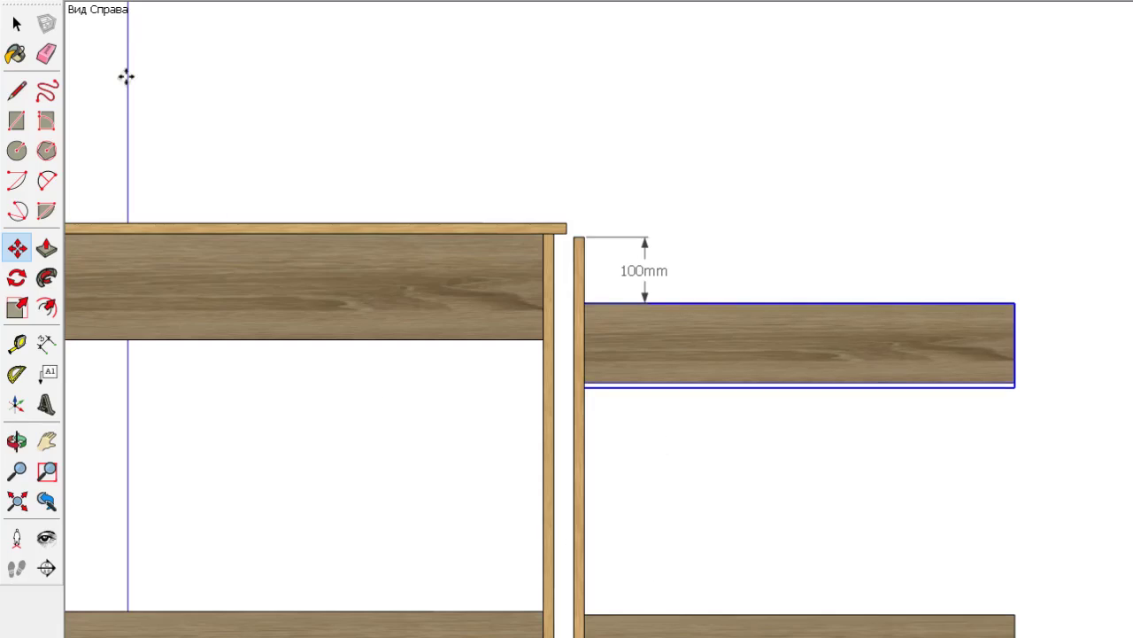
Raise the lower rail up the post
key(space)
click(686, 611)
key(m)
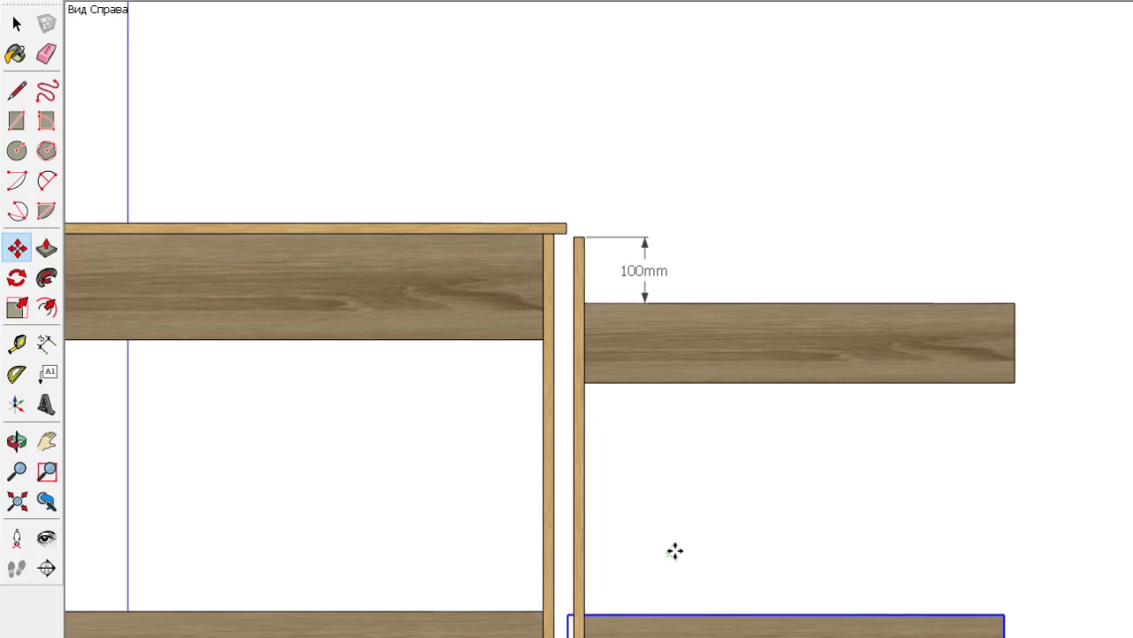
click(675, 551)
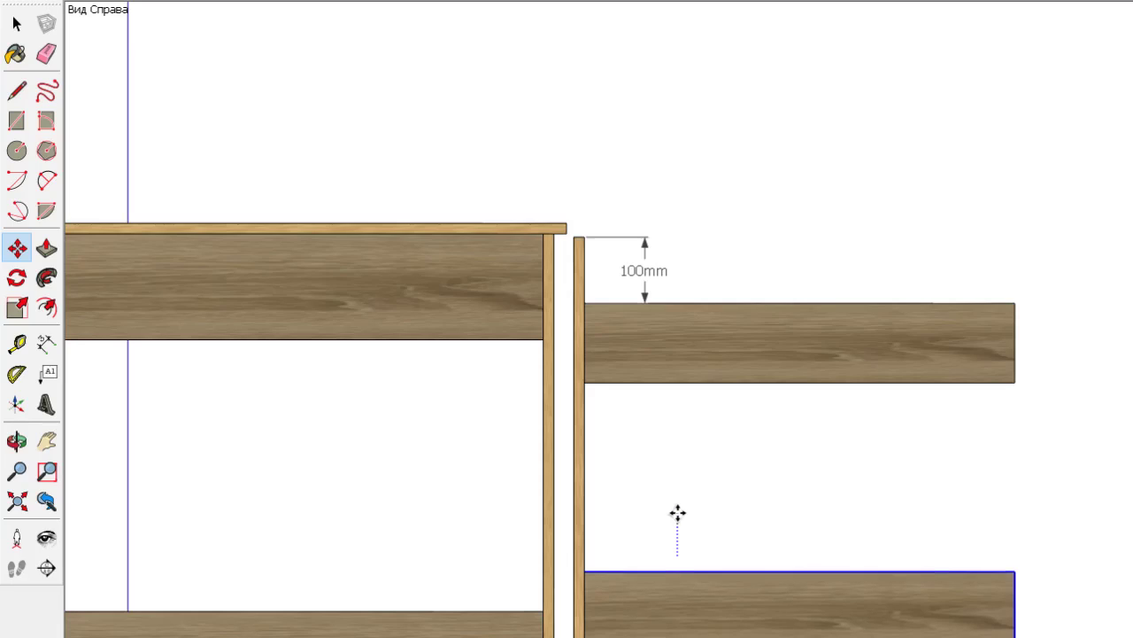
Erase the measurement and open the upper rail for editing
key(e)
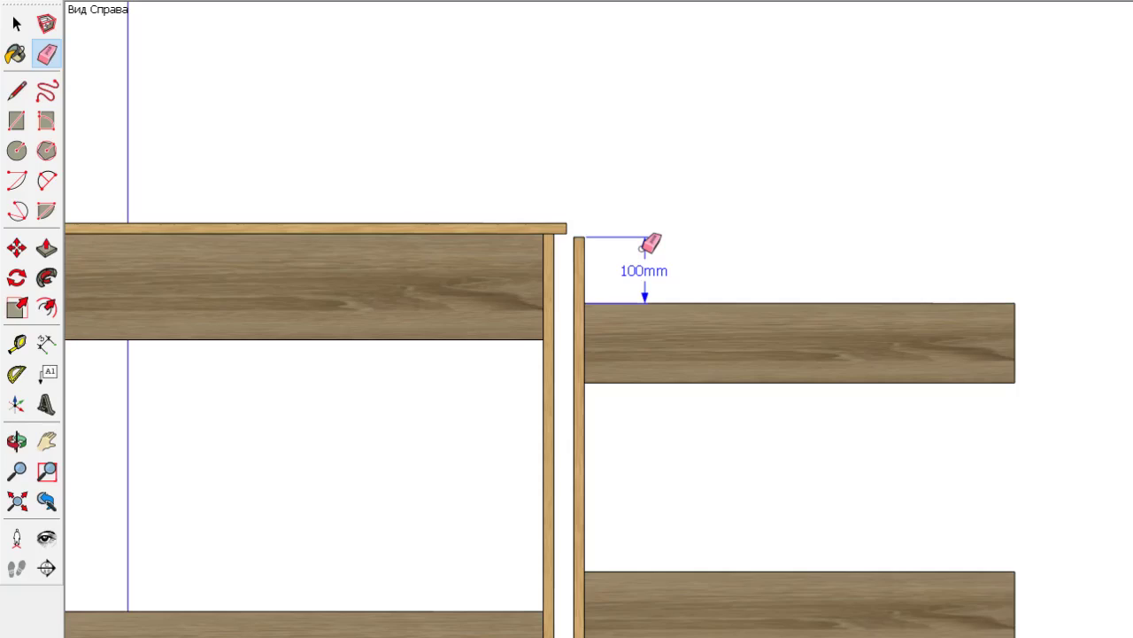
click(643, 248)
scroll(735, 319, down, 3)
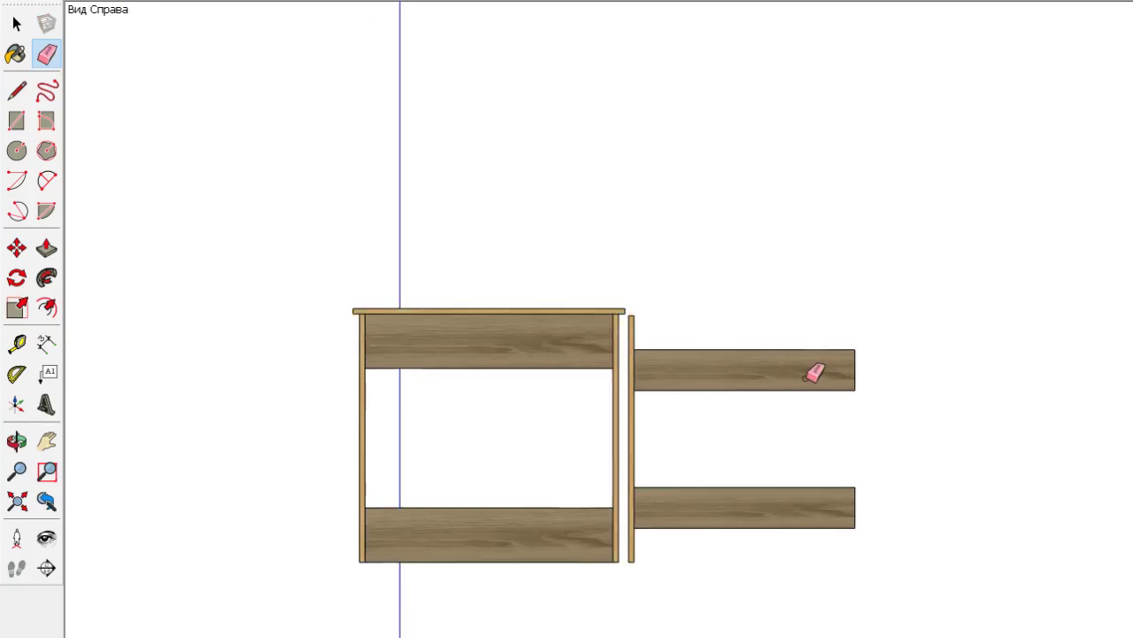
middle_drag(815, 373, 850, 390)
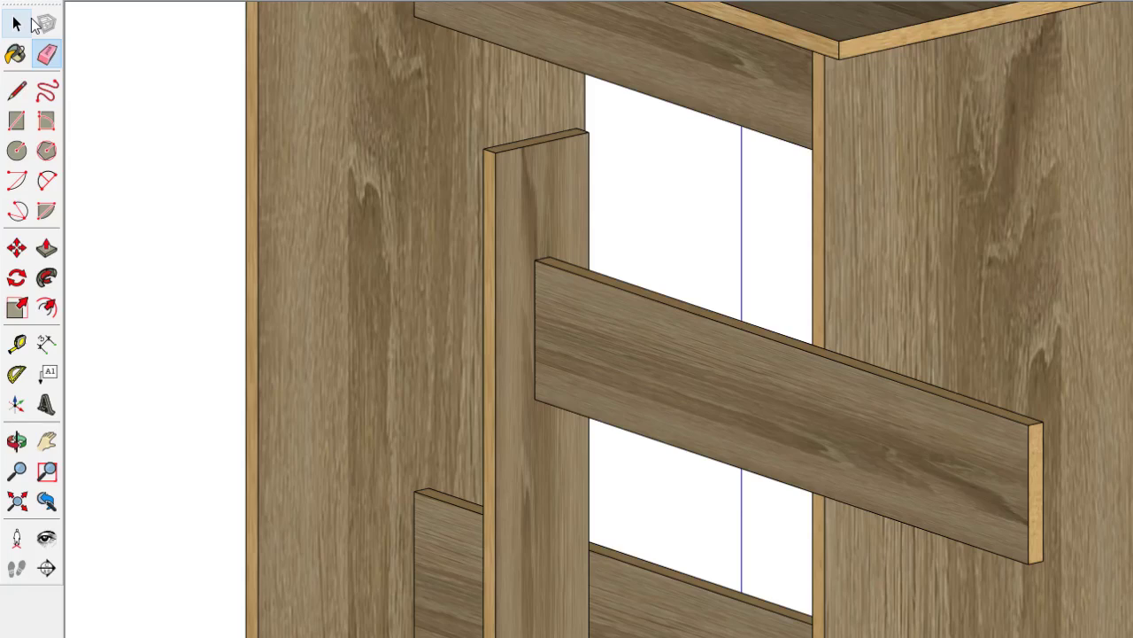
click(27, 24)
double_click(788, 399)
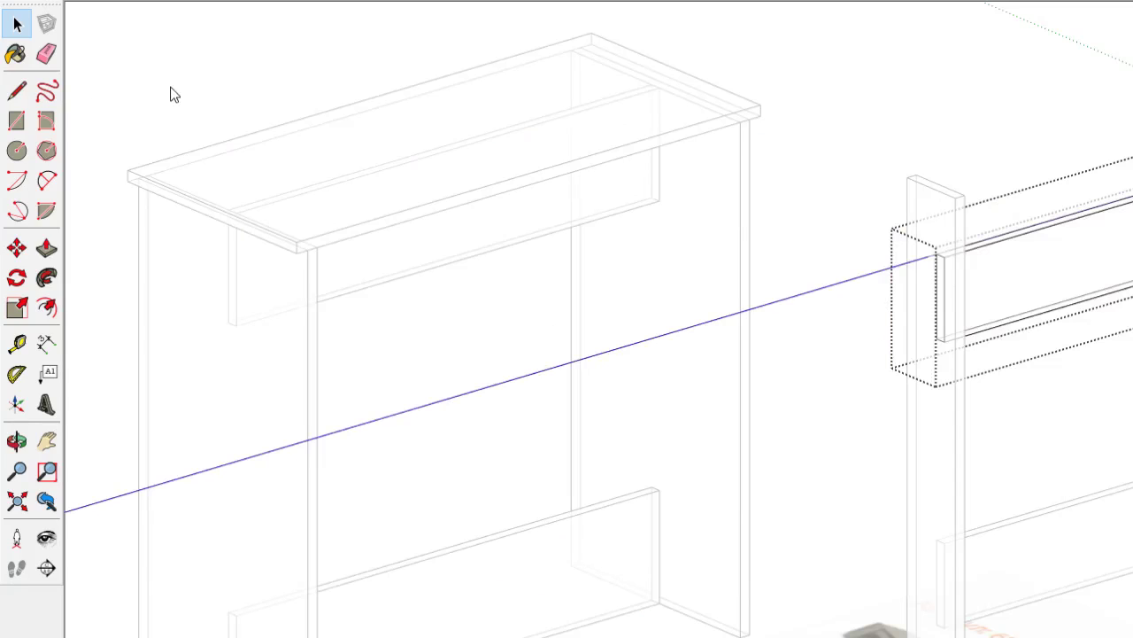
Orbit and zoom in X-ray on the confirmat screws joining the upper rail to the post
middle_drag(175, 95, 937, 230)
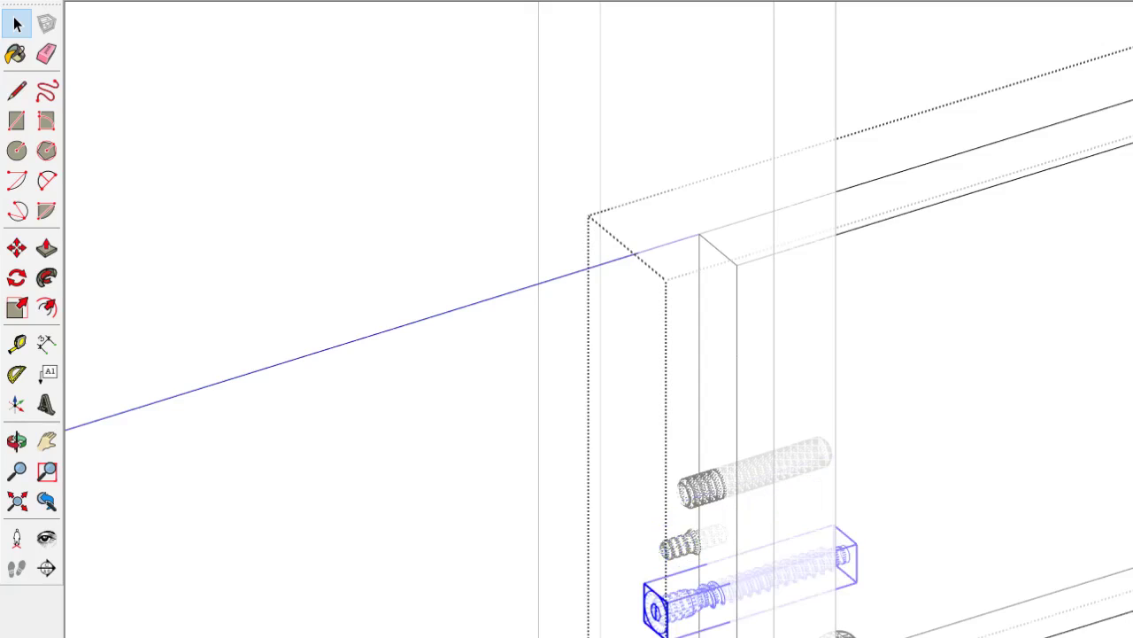
key(m)
click(914, 498)
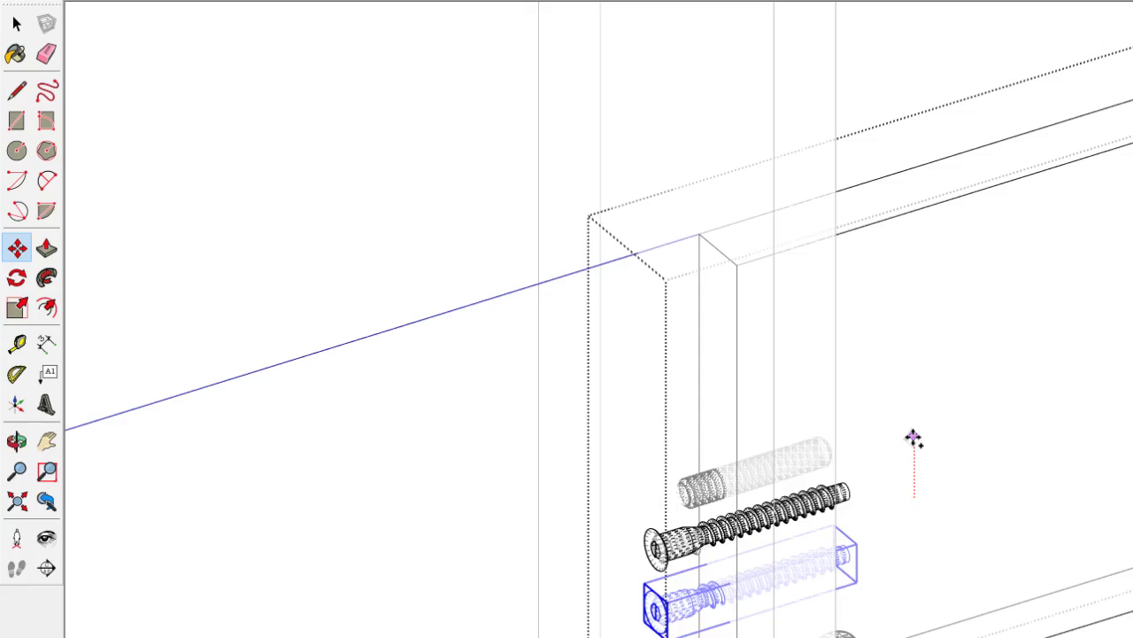
key(Escape)
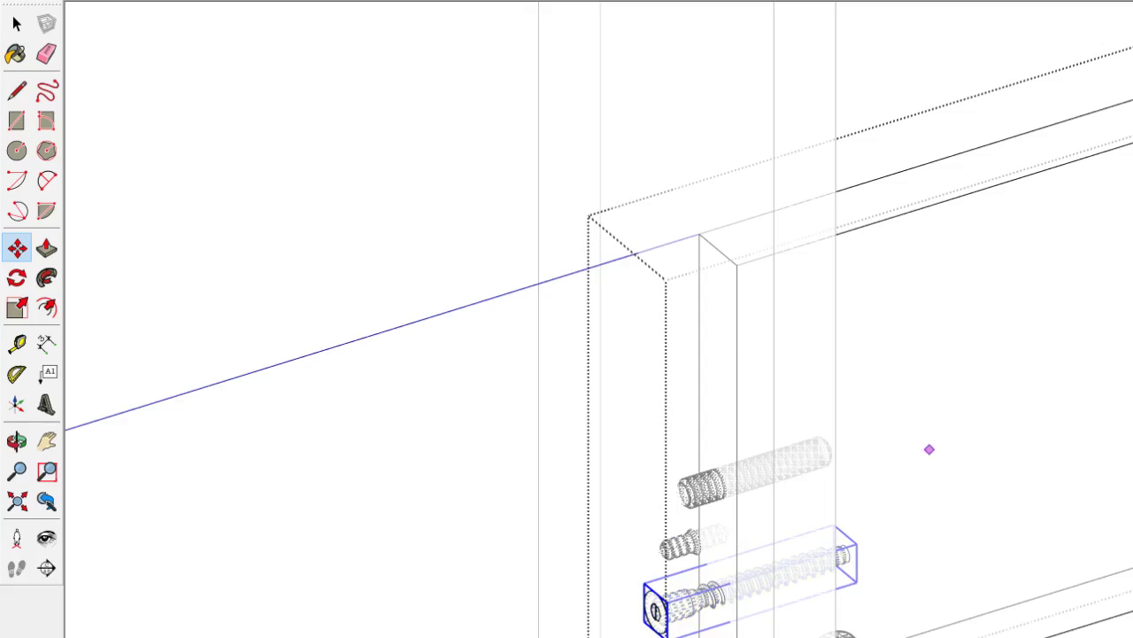
middle_drag(951, 523, 799, 41)
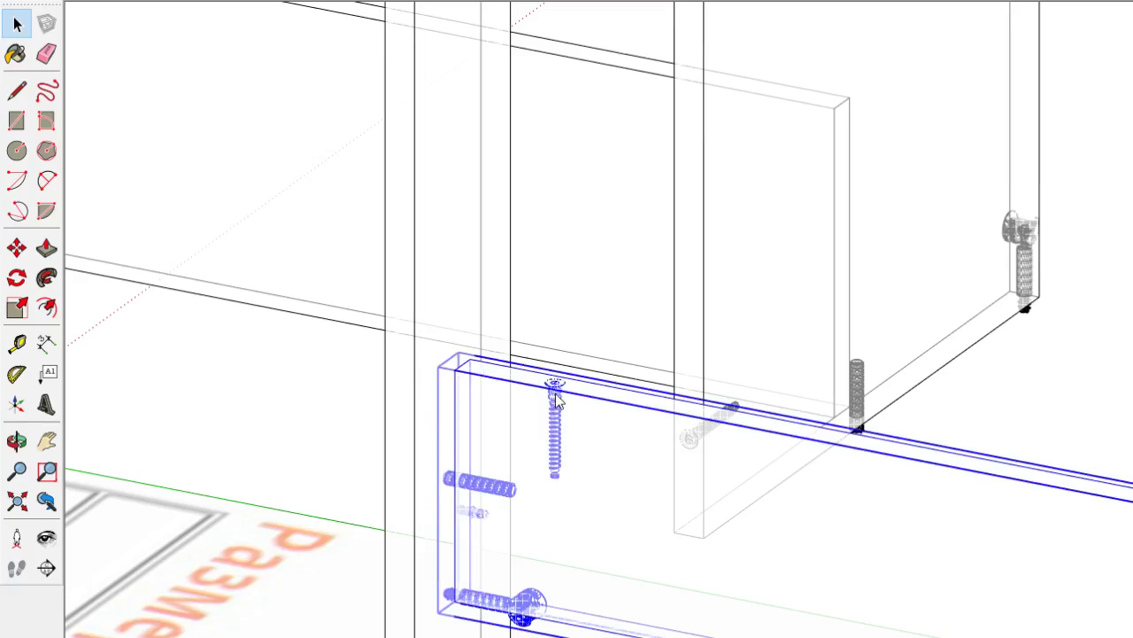
Remove the vertical screw from the upper rail's end, then begin moving the selected part upward
double_click(556, 396)
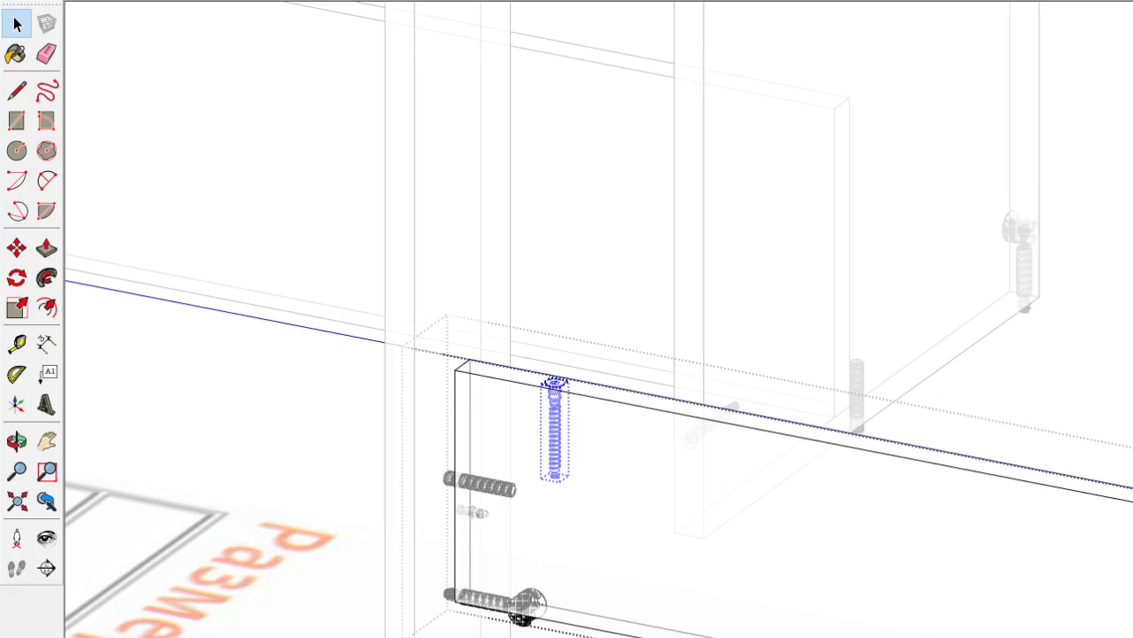
key(ctrl+z)
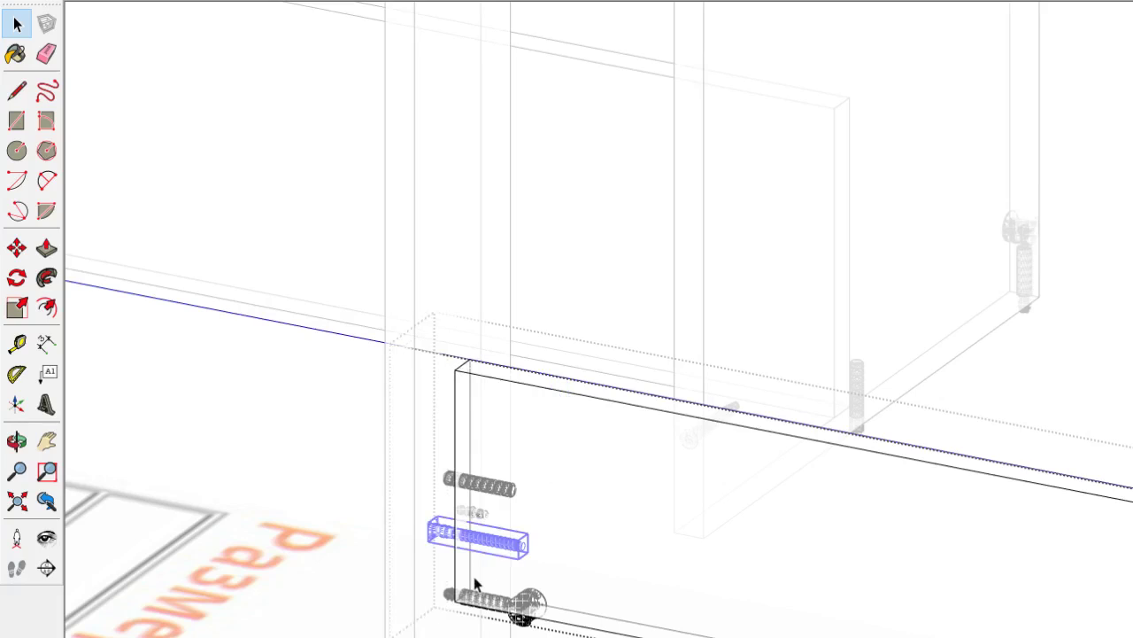
scroll(476, 584, down, 5)
scroll(1093, 445, up, 5)
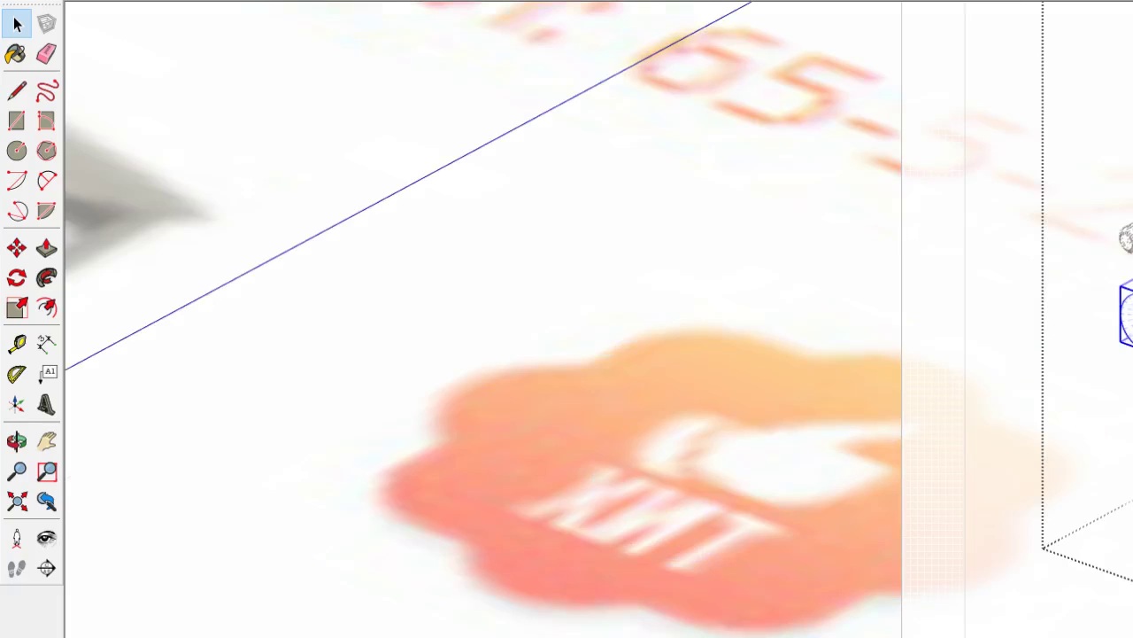
key(m)
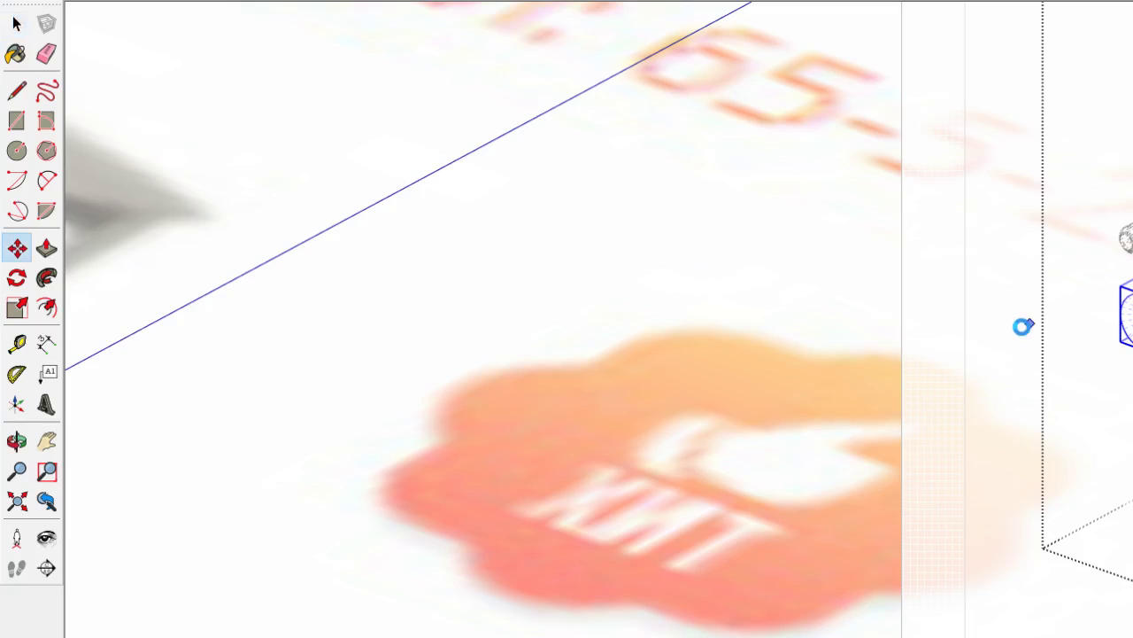
click(1023, 327)
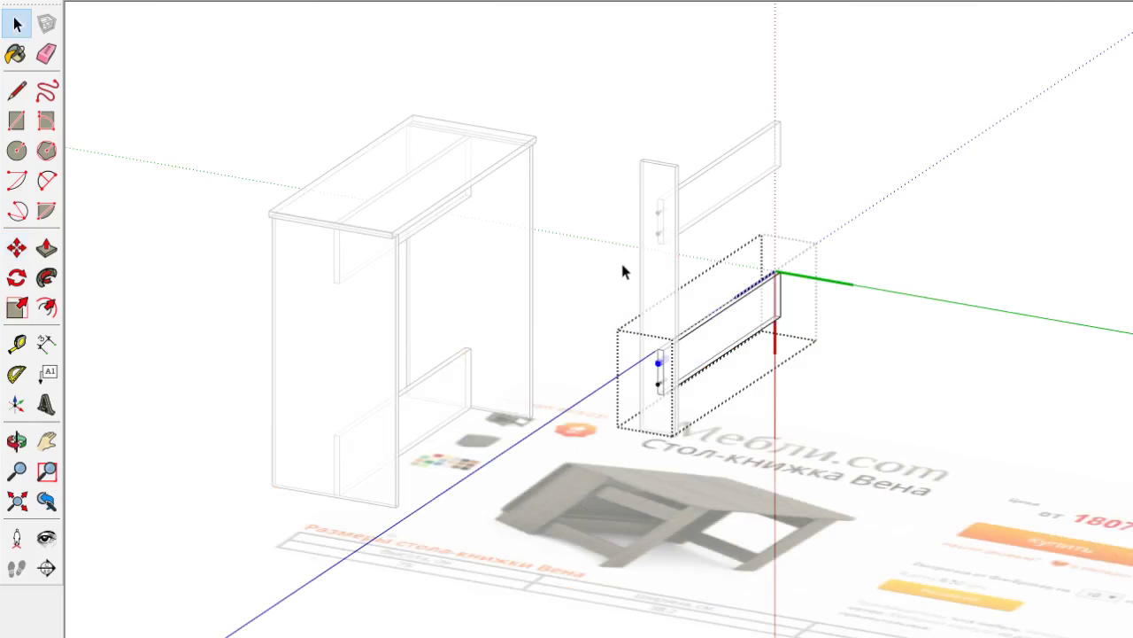
click(390, 102)
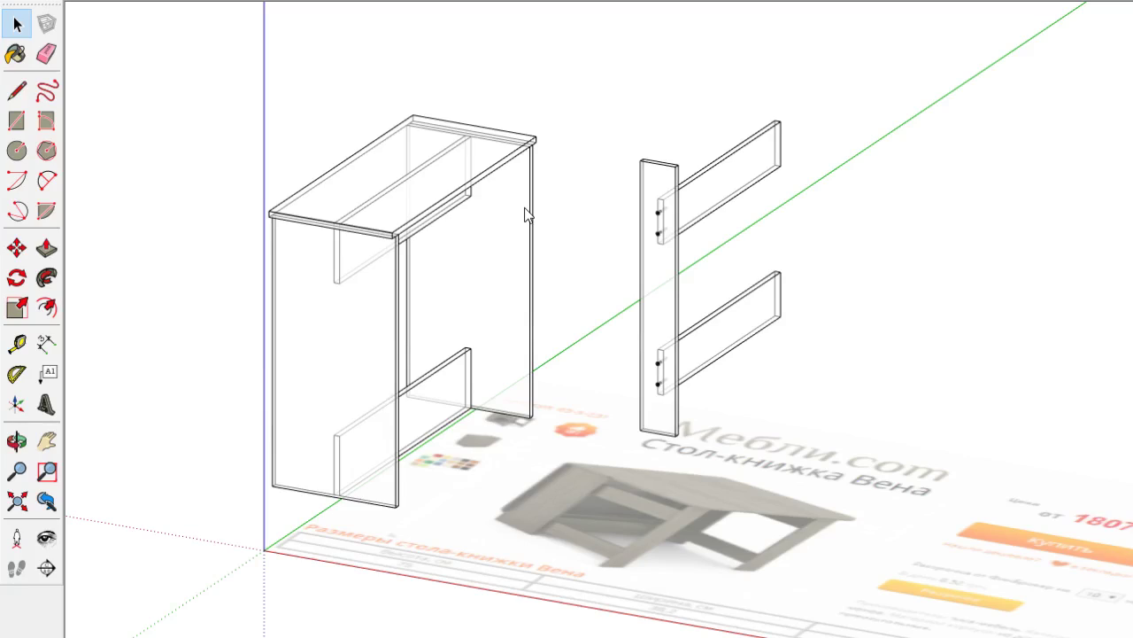
middle_drag(526, 215, 719, 370)
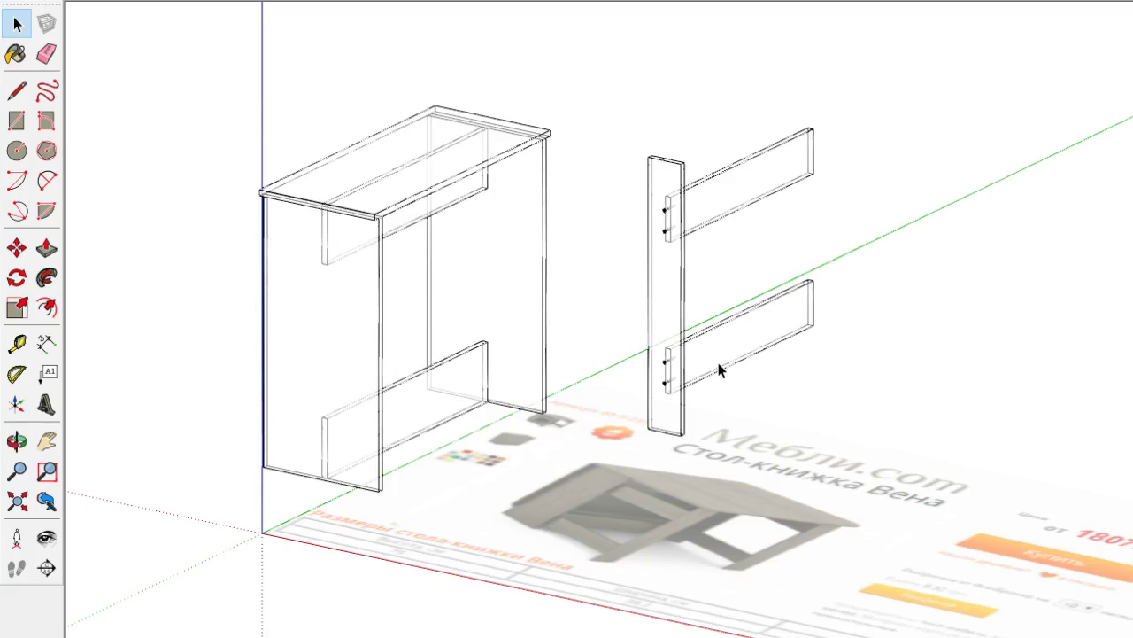
scroll(719, 370, up, 3)
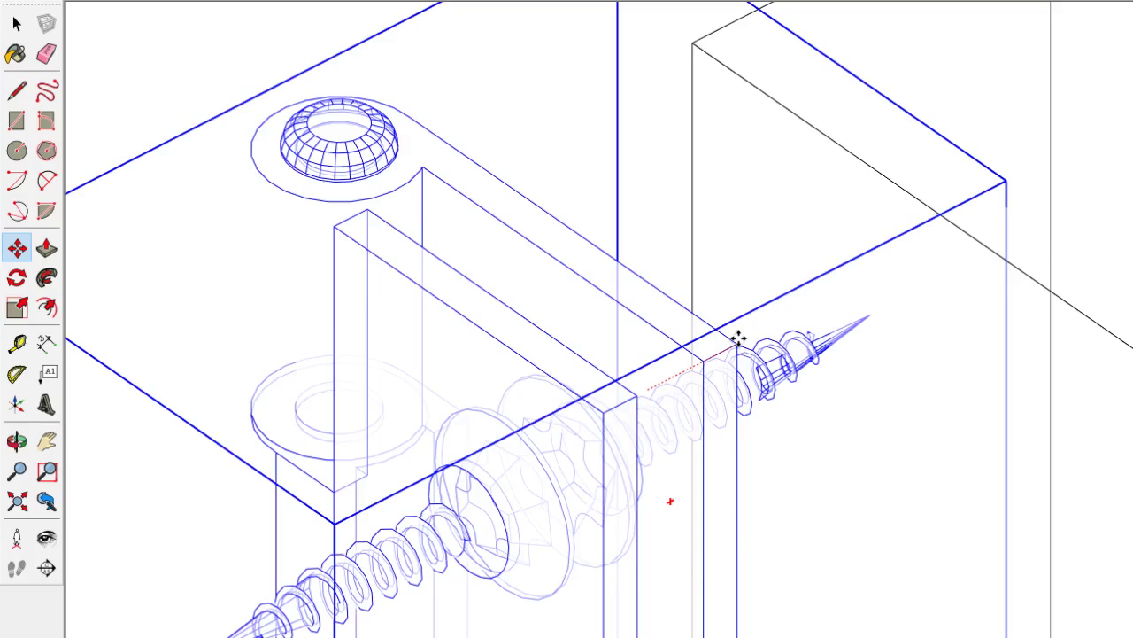
Switch to the standard Right view of the side panel and rails
key(F4)
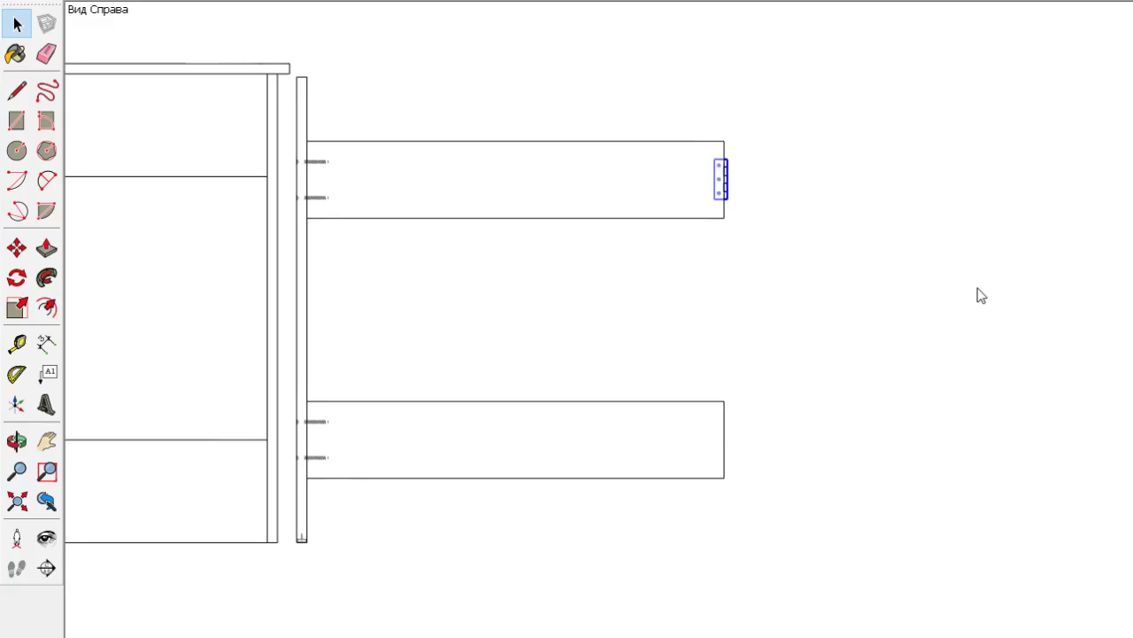
Copy the upper rail's hinge down onto the lower rail's free end
scroll(757, 217, up, 2)
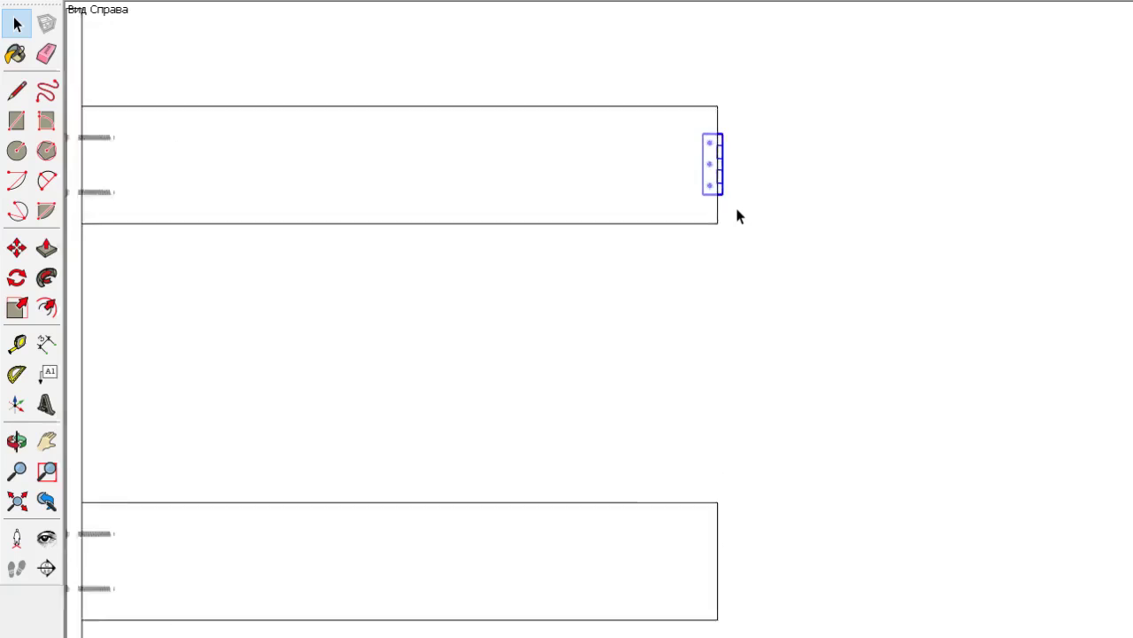
scroll(737, 208, up, 1)
click(767, 177)
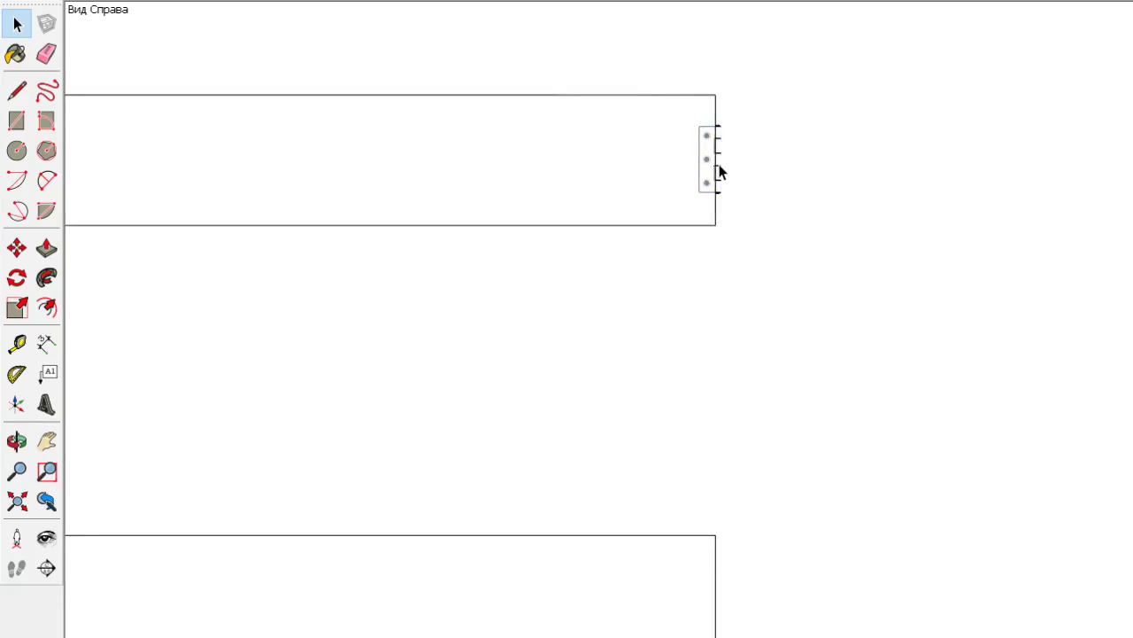
click(719, 171)
key(m)
click(750, 125)
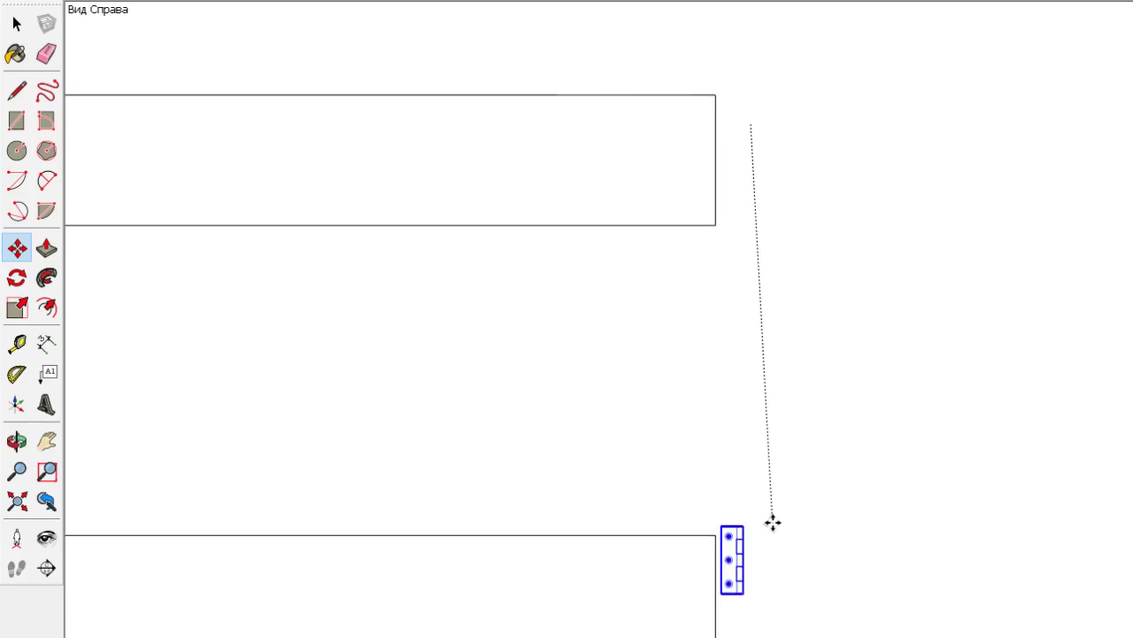
key(ctrl)
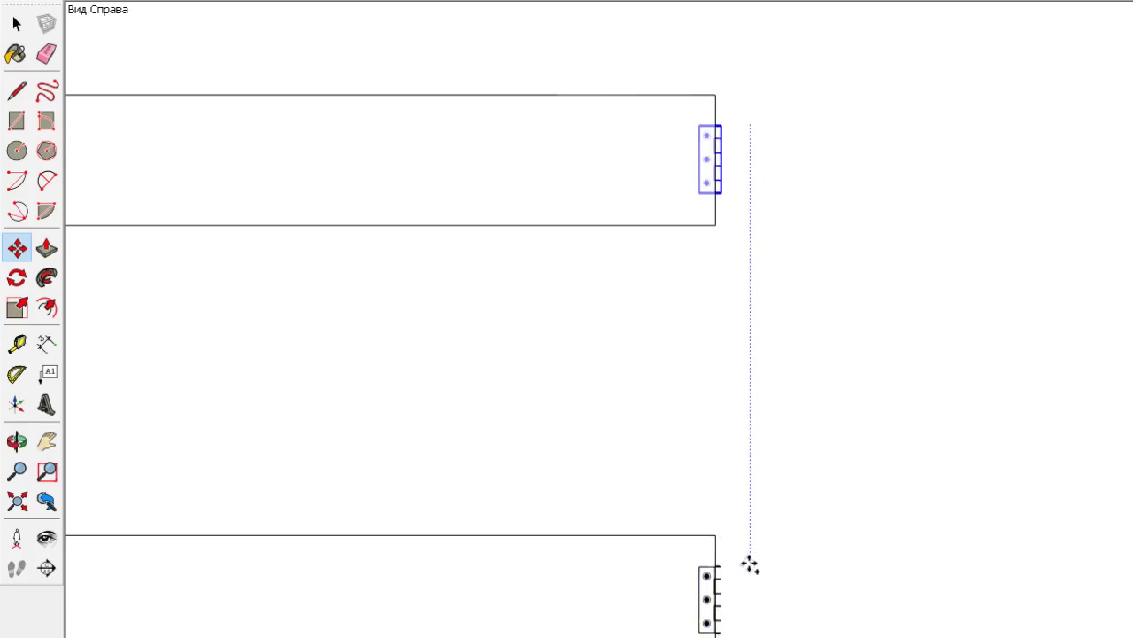
click(750, 568)
Orbit around the rail ends to inspect both hinges, then the desk frame and side panel
scroll(729, 448, down, 3)
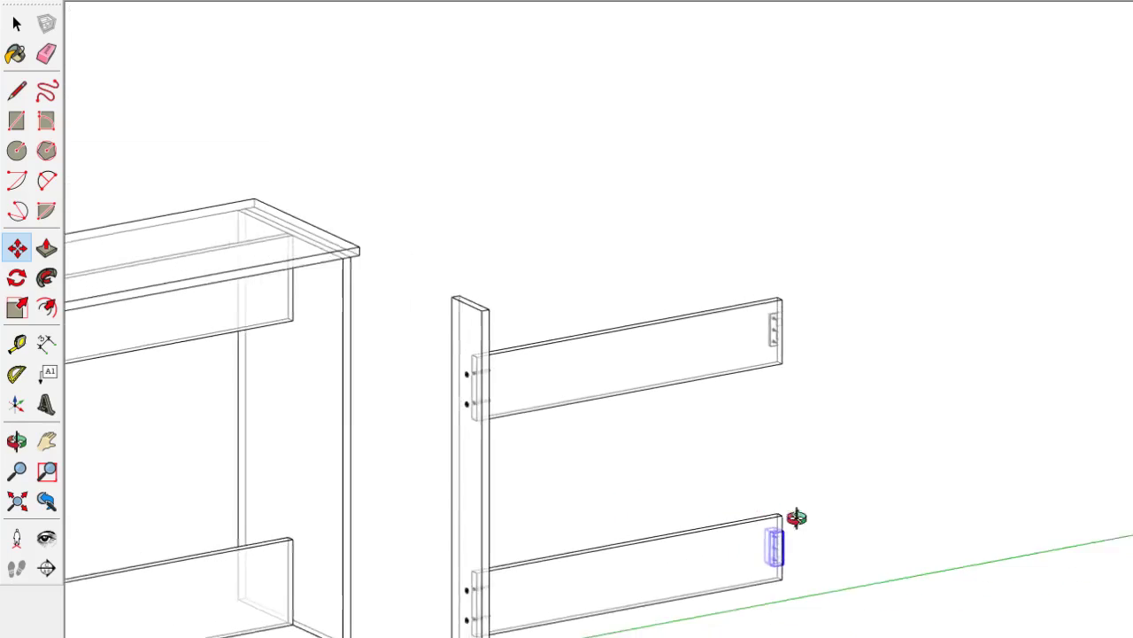
middle_drag(728, 448, 830, 405)
scroll(777, 410, down, 2)
scroll(777, 410, up, 5)
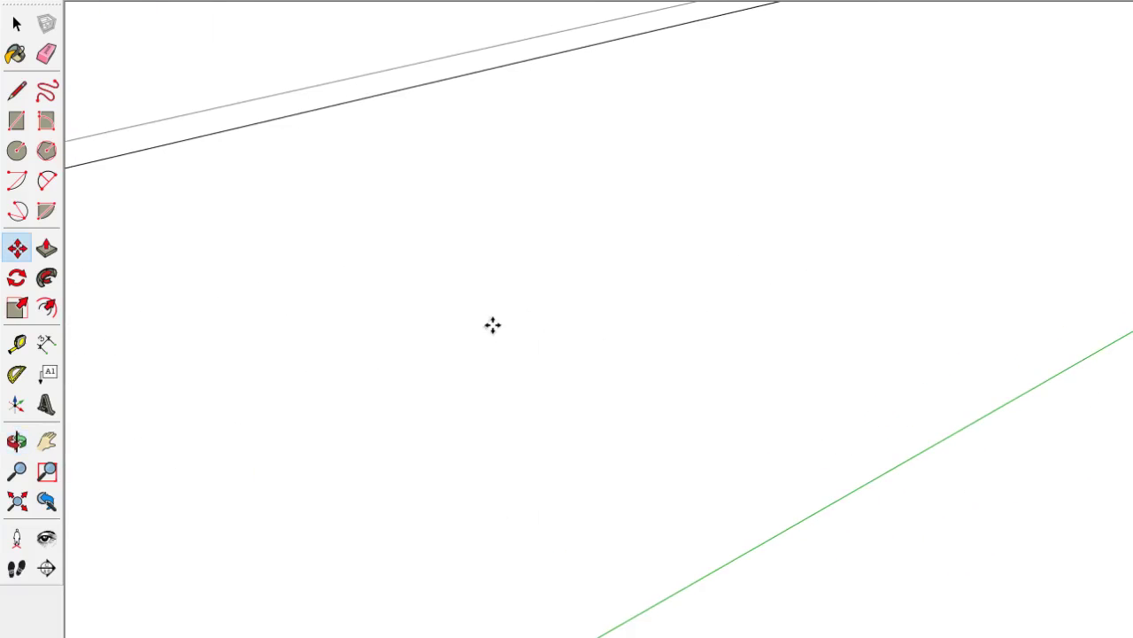
scroll(517, 332, down, 5)
scroll(534, 197, up, 1)
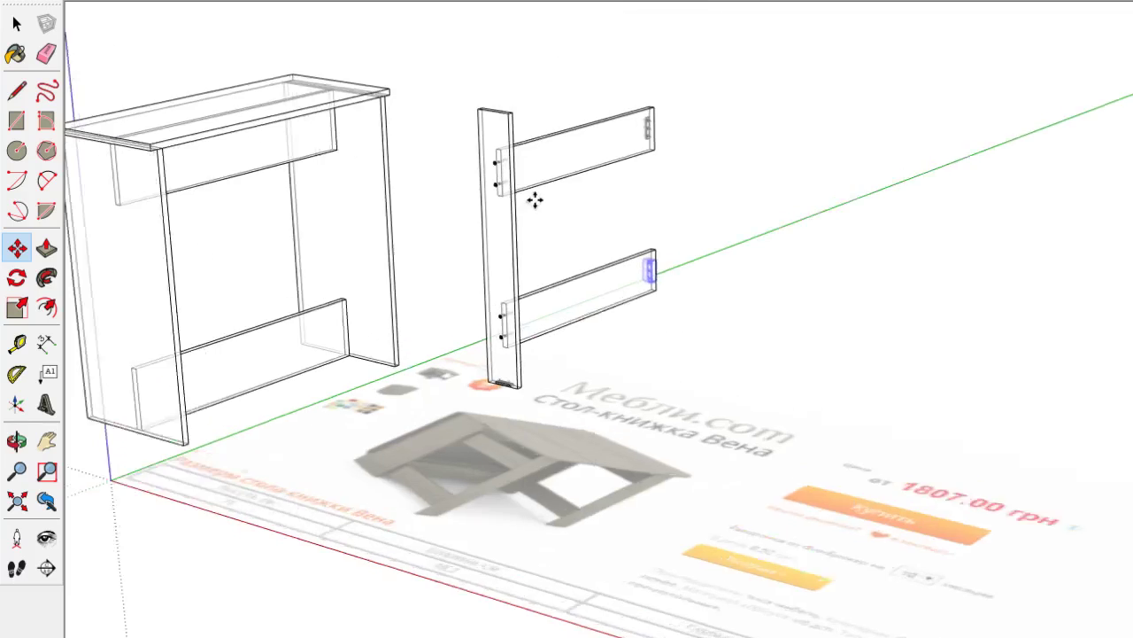
scroll(536, 202, up, 2)
key(space)
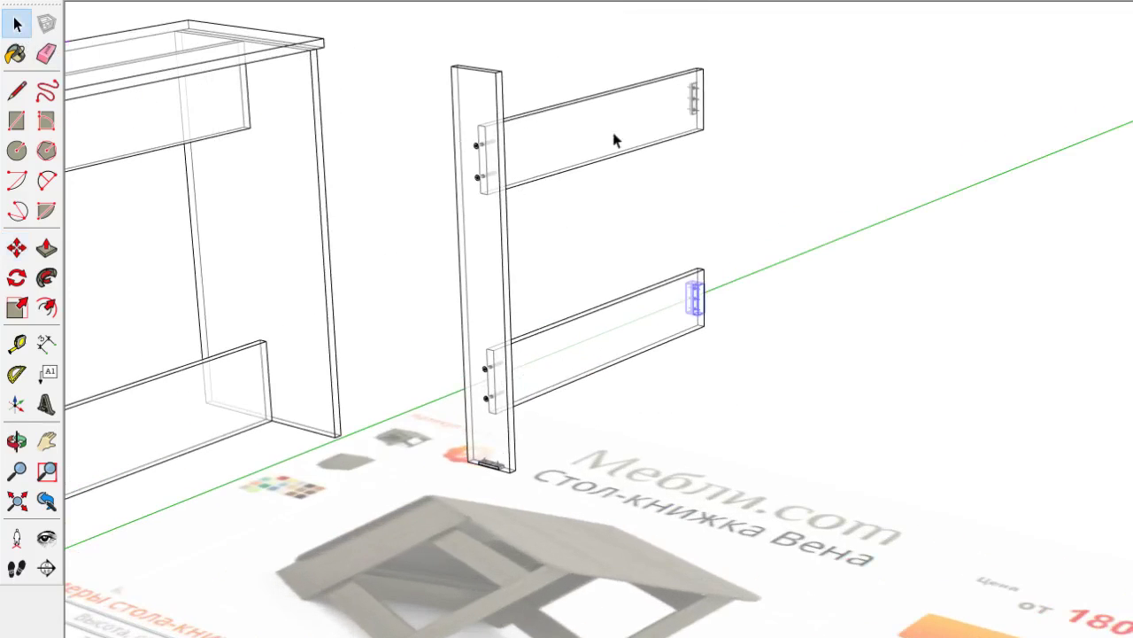
middle_drag(742, 185, 574, 227)
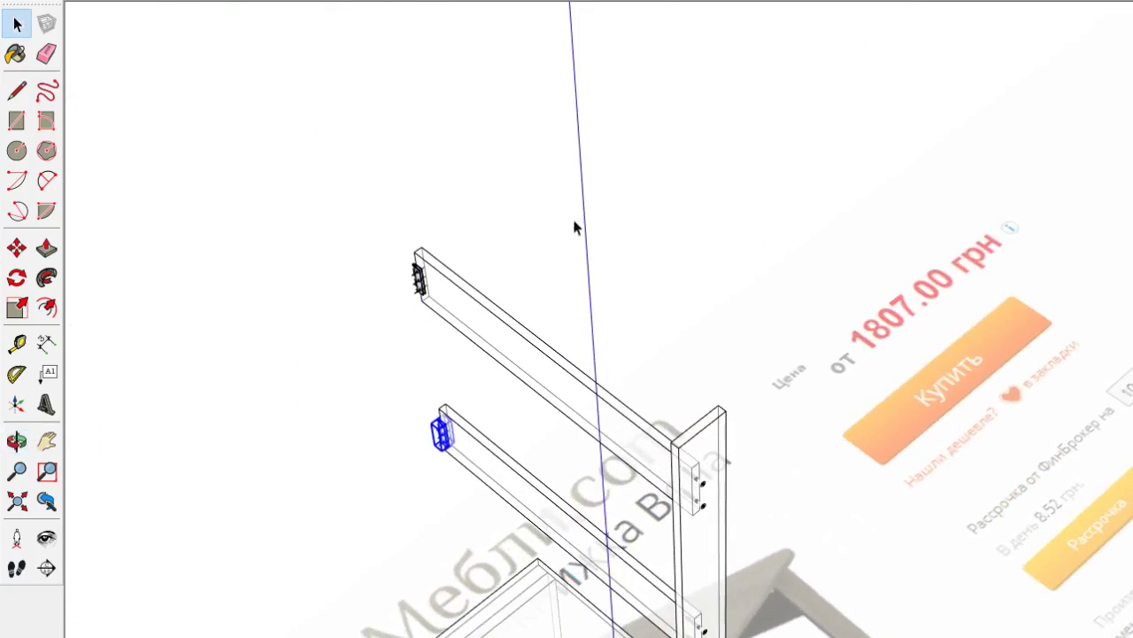
scroll(419, 344, up, 2)
middle_drag(418, 345, 496, 197)
click(451, 310)
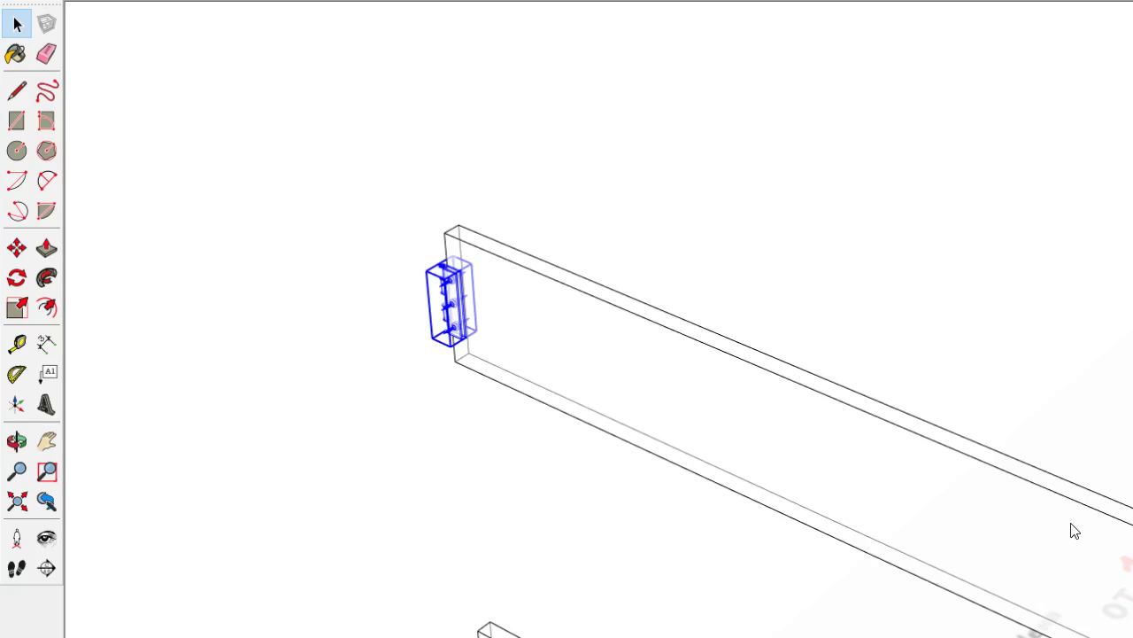
key(Escape)
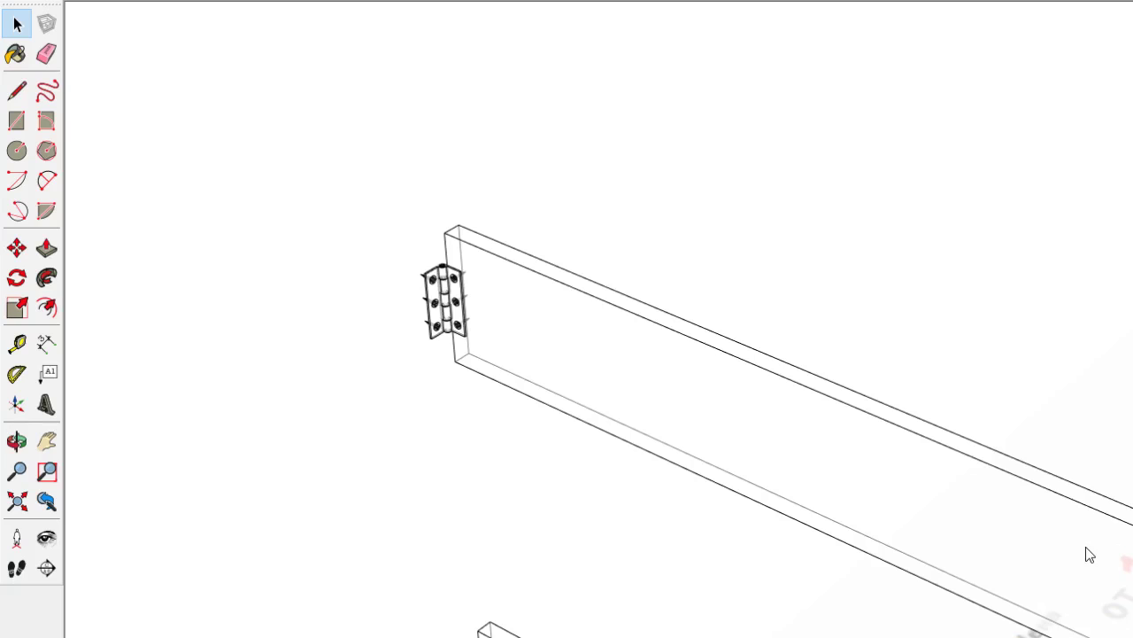
scroll(800, 296, down, 3)
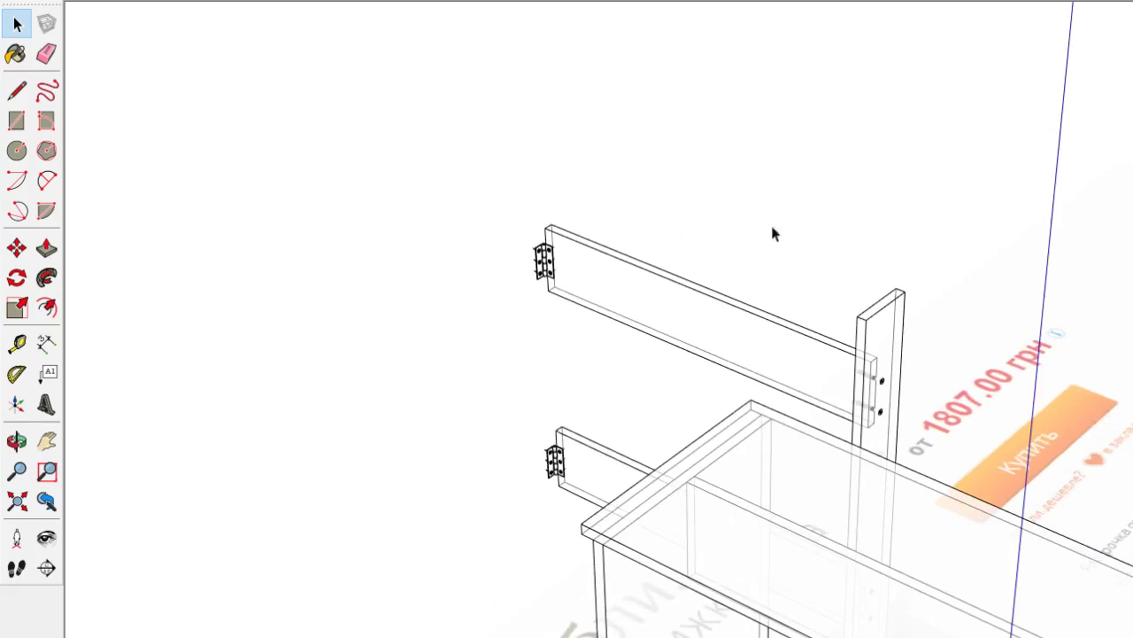
mouse_move(770, 225)
middle_down()
mouse_move(390, 213)
mouse_move(475, 183)
mouse_move(755, 460)
mouse_move(860, 526)
middle_up()
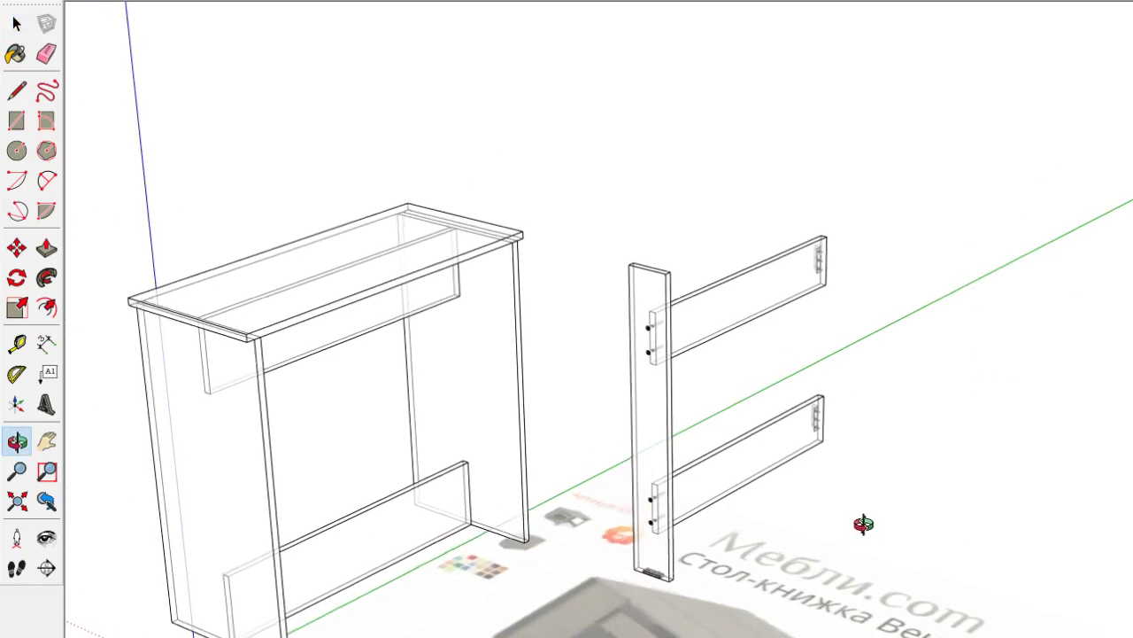
Select the side panel with its rails, try moving it beside the cabinet, then undo the move
mouse_move(579, 147)
mouse_down()
mouse_move(815, 466)
mouse_move(814, 633)
mouse_up()
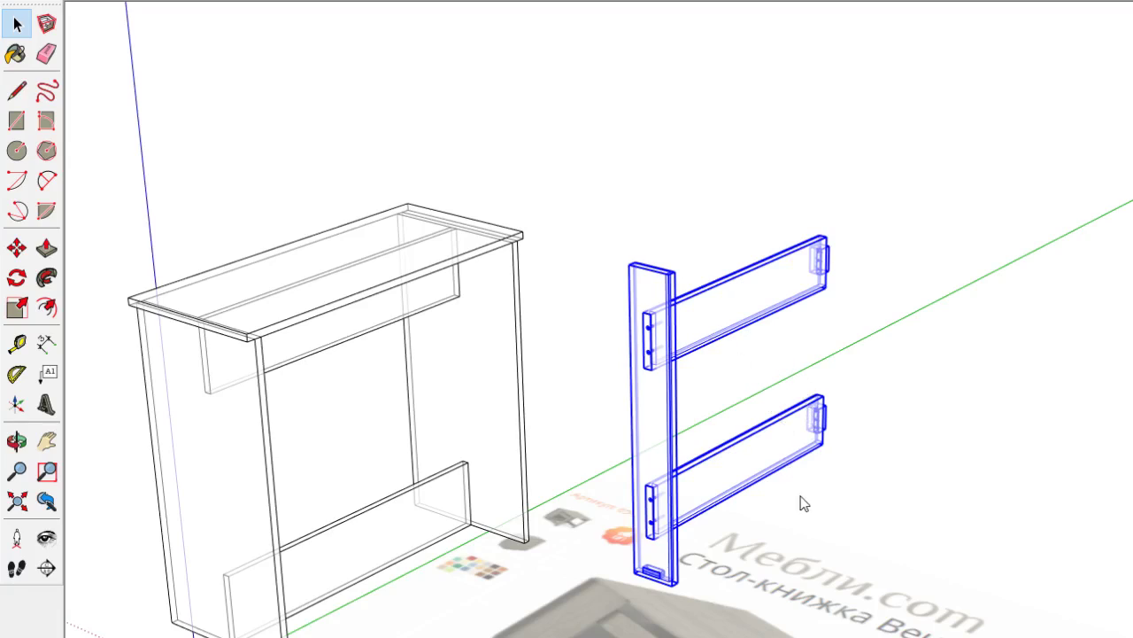
scroll(620, 575, up, 2)
scroll(620, 575, up, 5)
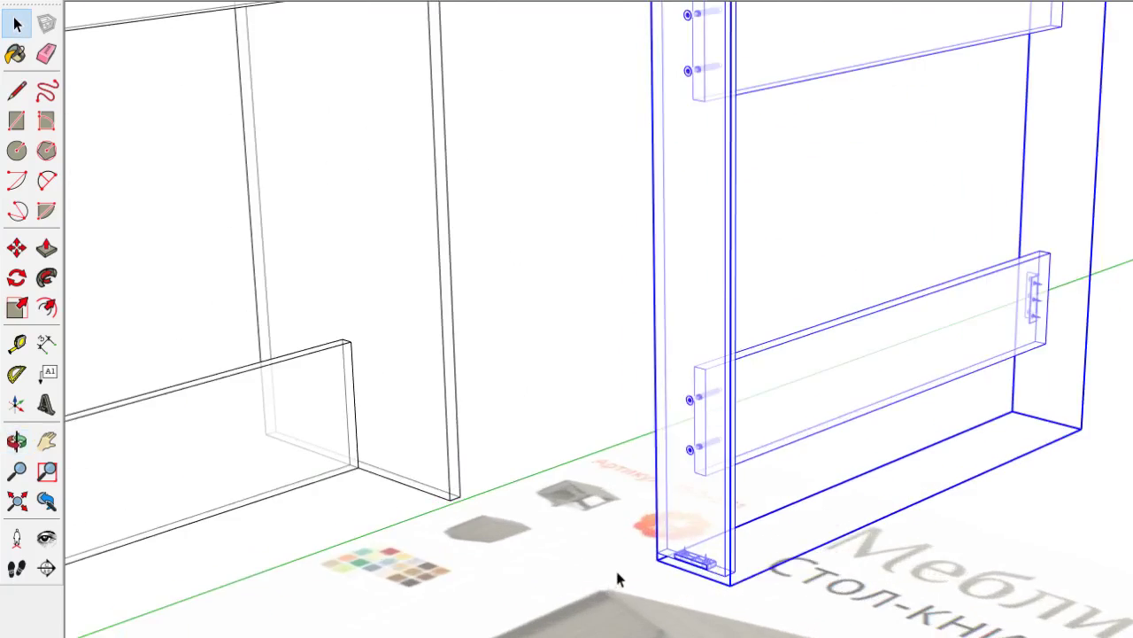
scroll(736, 534, up, 5)
key(m)
scroll(800, 505, down, 3)
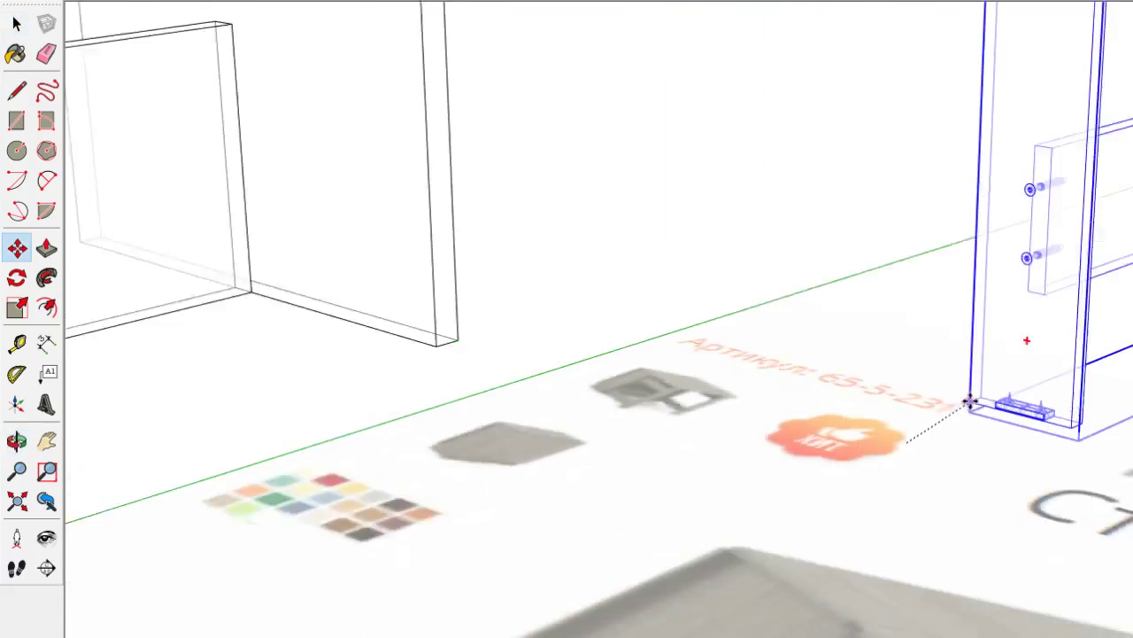
scroll(969, 399, down, 3)
scroll(977, 380, down, 2)
click(956, 398)
scroll(682, 467, up, 5)
scroll(657, 417, up, 3)
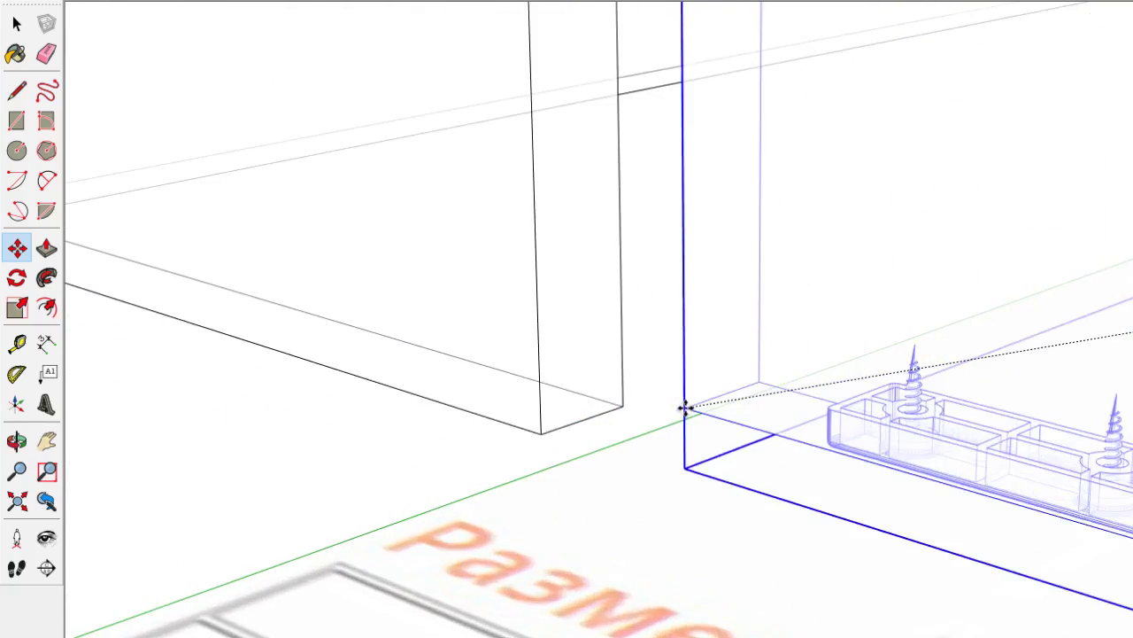
scroll(682, 405, up, 2)
scroll(620, 404, up, 1)
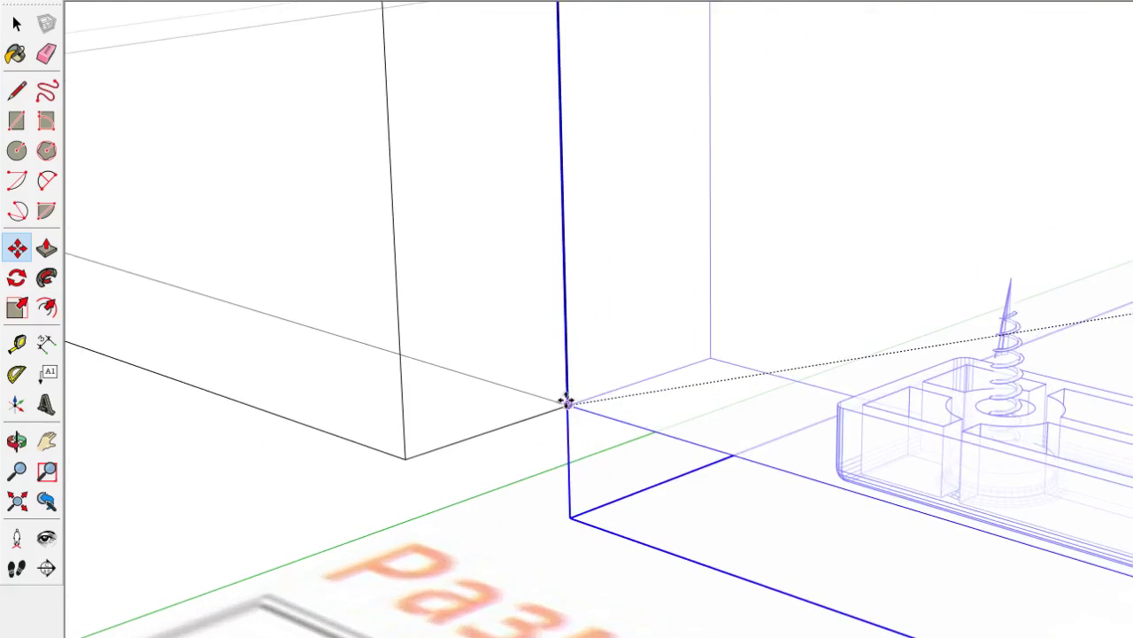
scroll(571, 403, down, 3)
scroll(577, 410, down, 3)
scroll(620, 425, down, 3)
scroll(754, 376, down, 2)
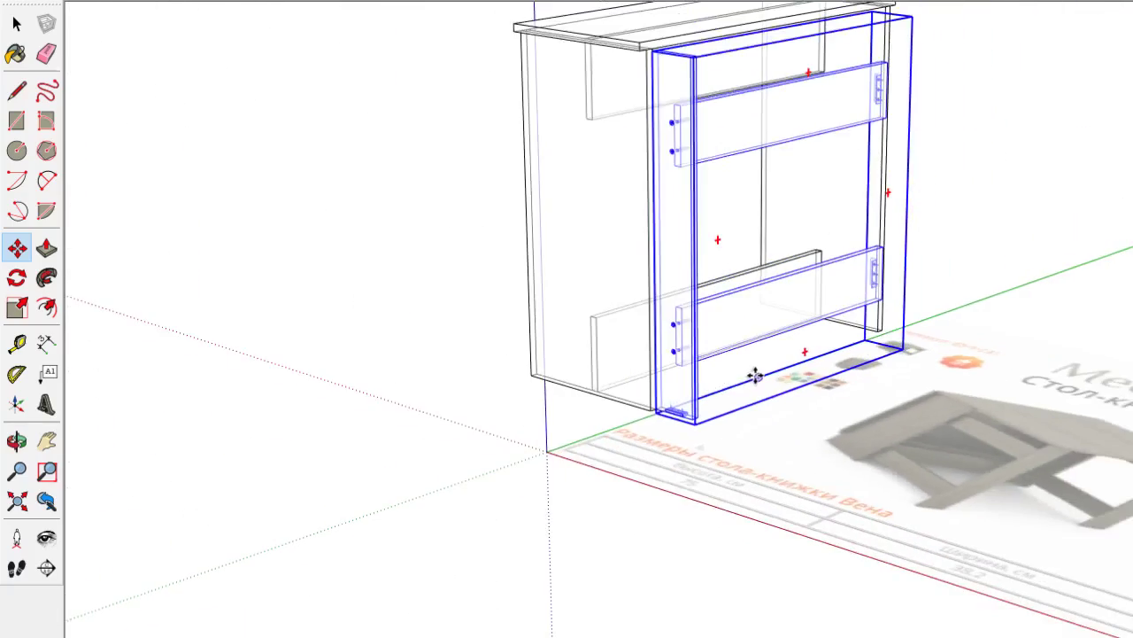
middle_drag(755, 375, 838, 526)
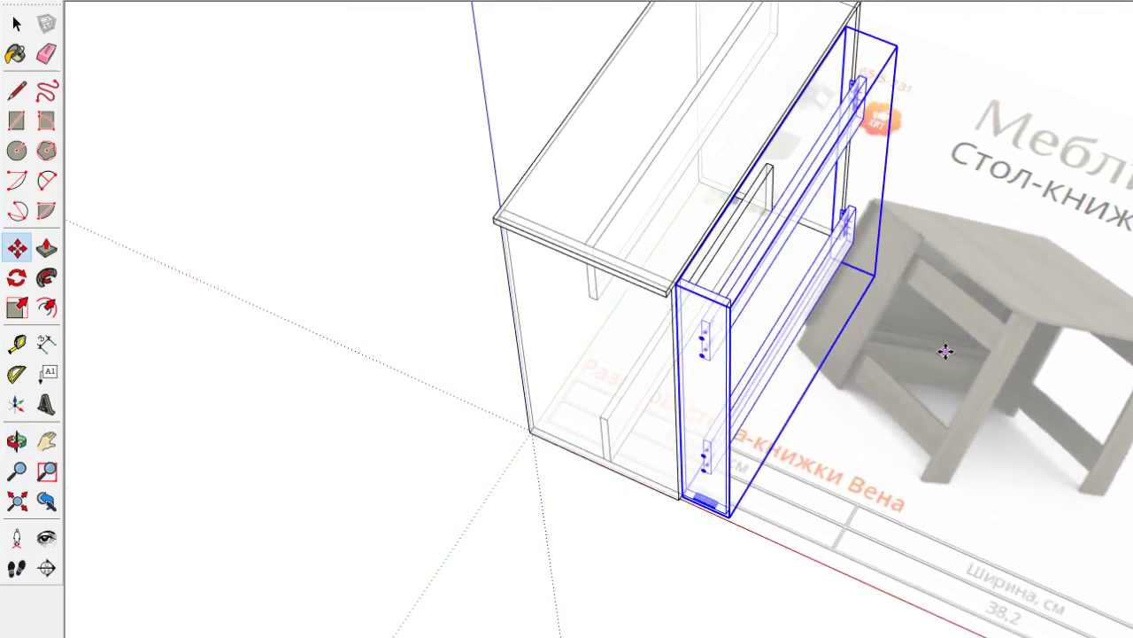
click(940, 232)
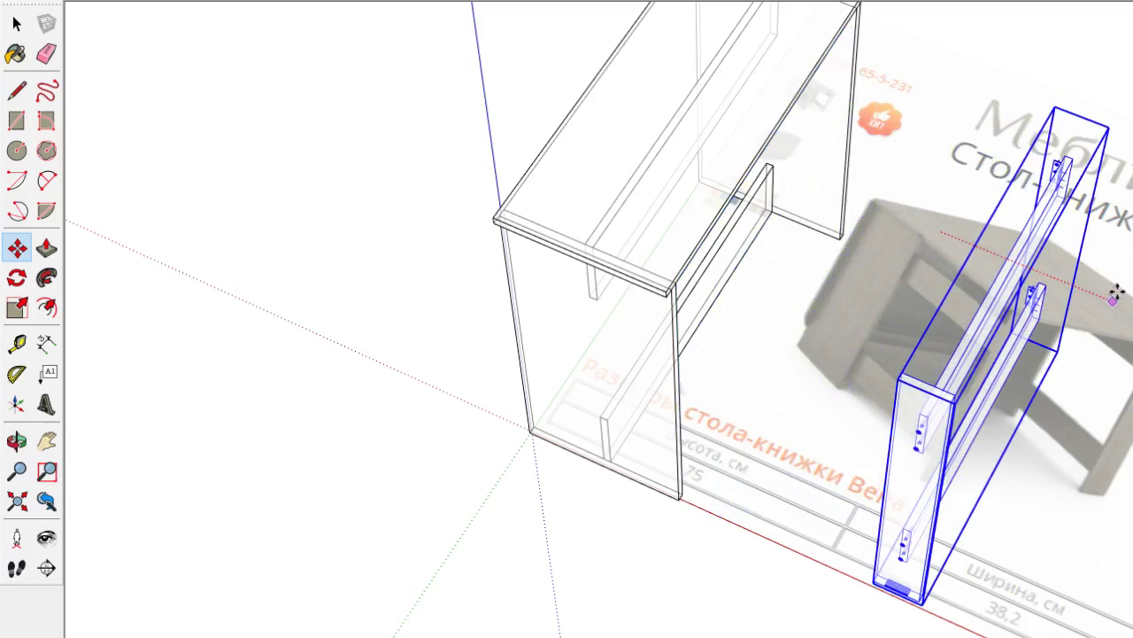
click(1124, 304)
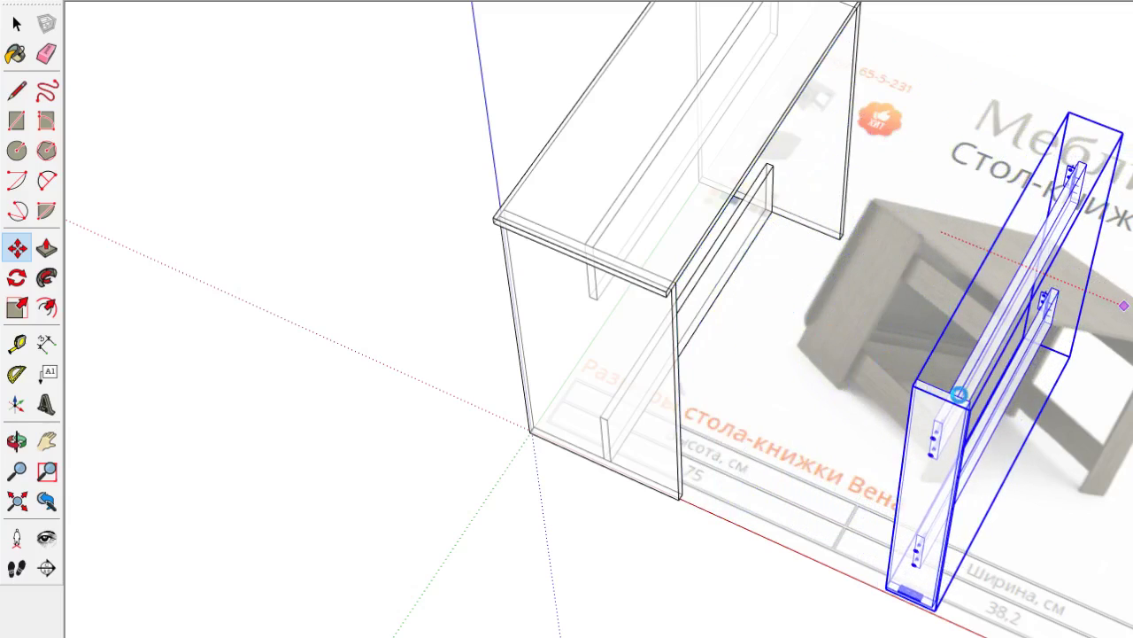
middle_drag(959, 396, 961, 394)
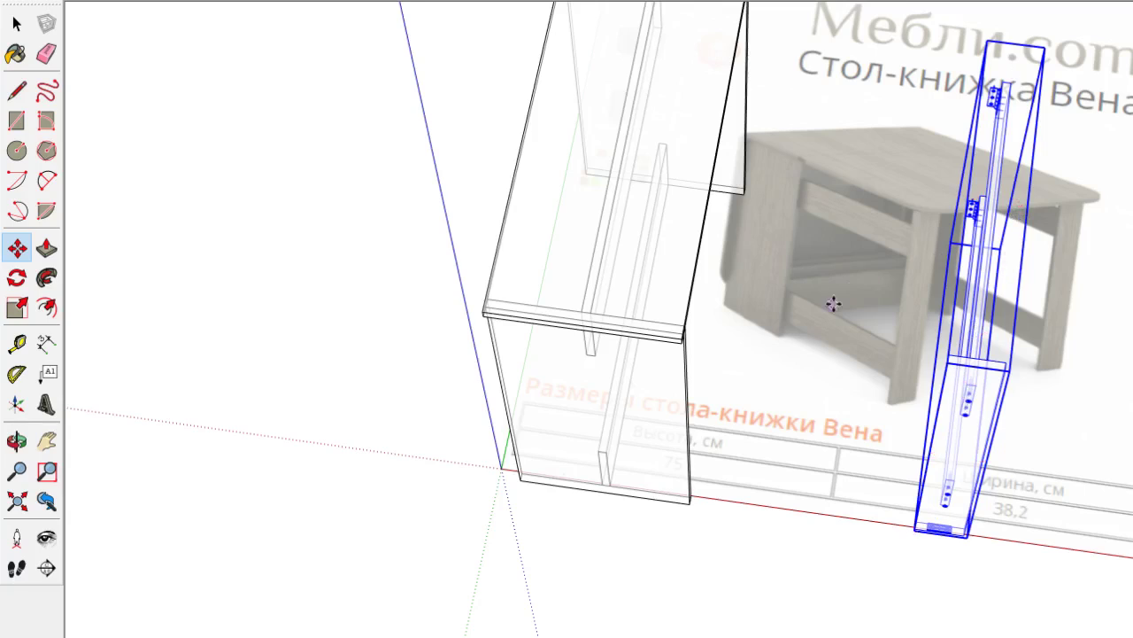
mouse_move(835, 304)
middle_down()
mouse_move(1085, 201)
mouse_move(1071, 213)
middle_up()
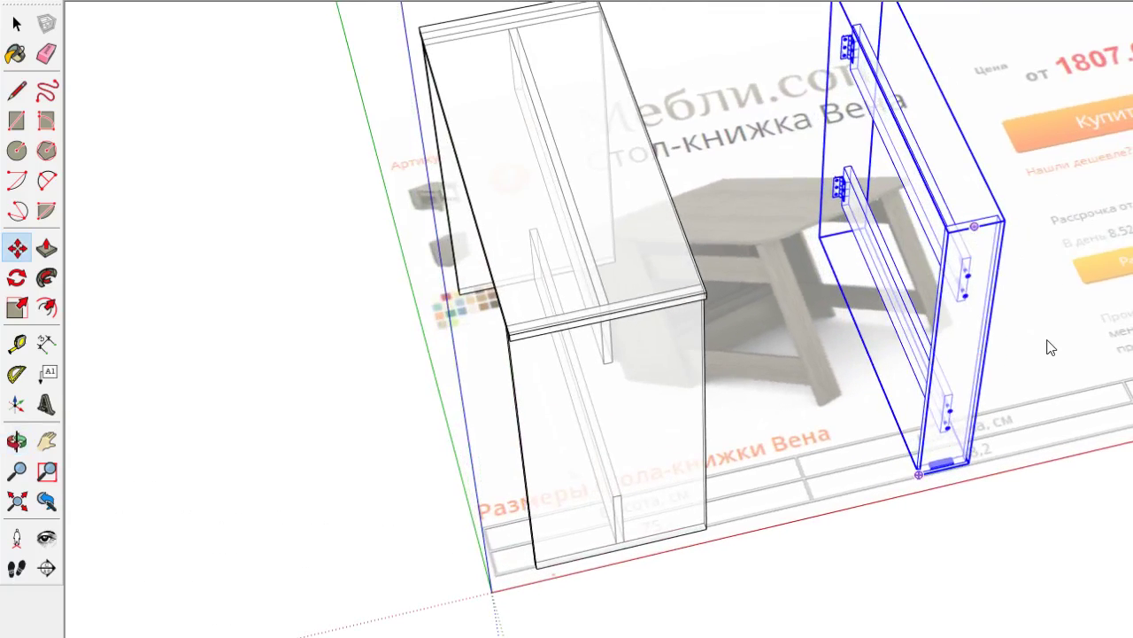
key(ctrl+z)
Orbit toward the cabinet front and switch to the standard Front view
click(16, 24)
middle_drag(502, 196, 899, 90)
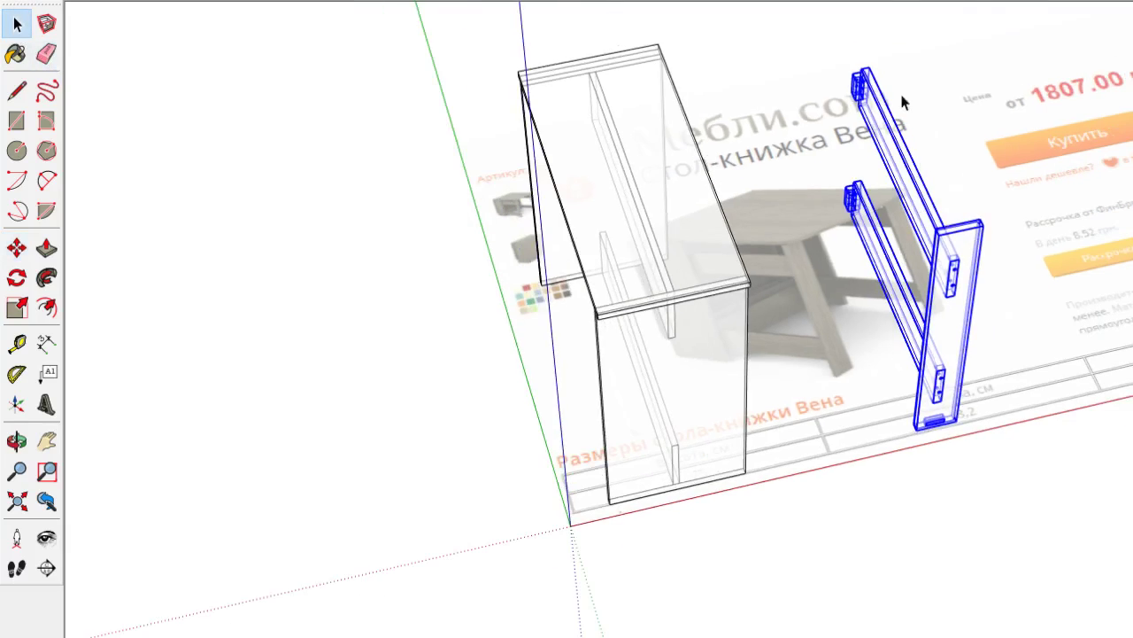
middle_drag(1004, 147, 901, 446)
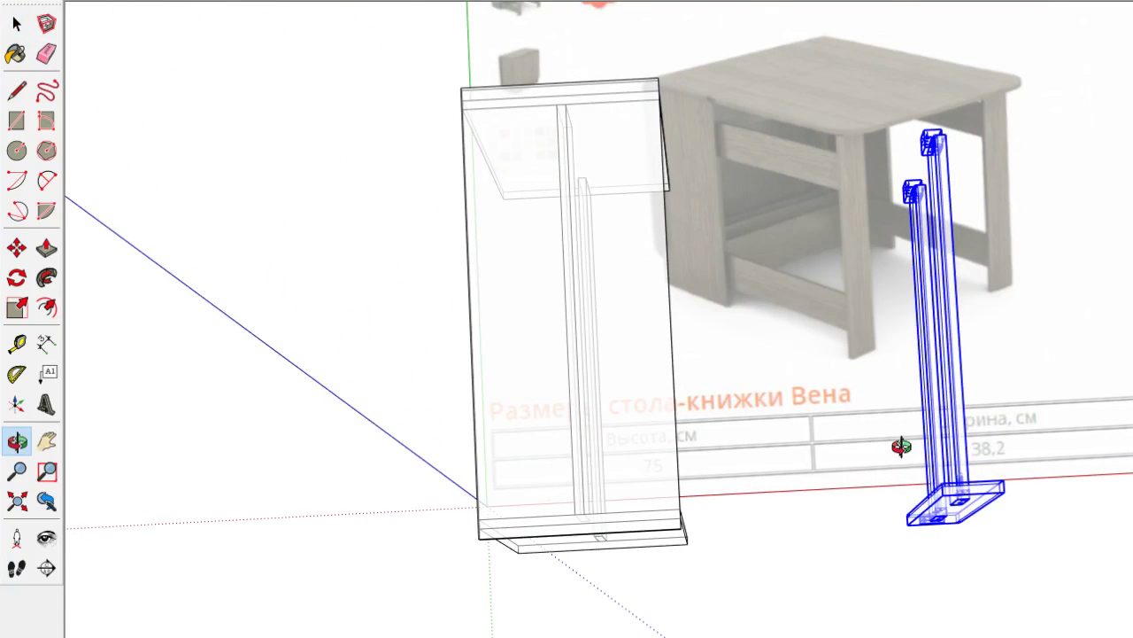
scroll(901, 446, up, 3)
scroll(979, 119, up, 2)
scroll(908, 183, up, 2)
scroll(902, 184, down, 2)
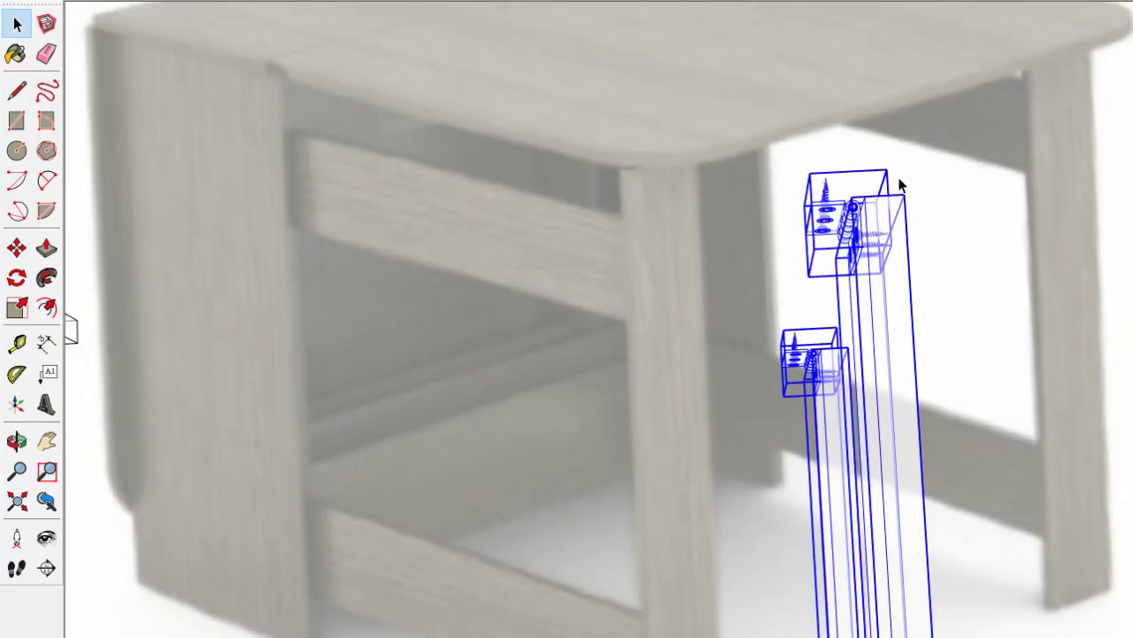
key(Page_Down)
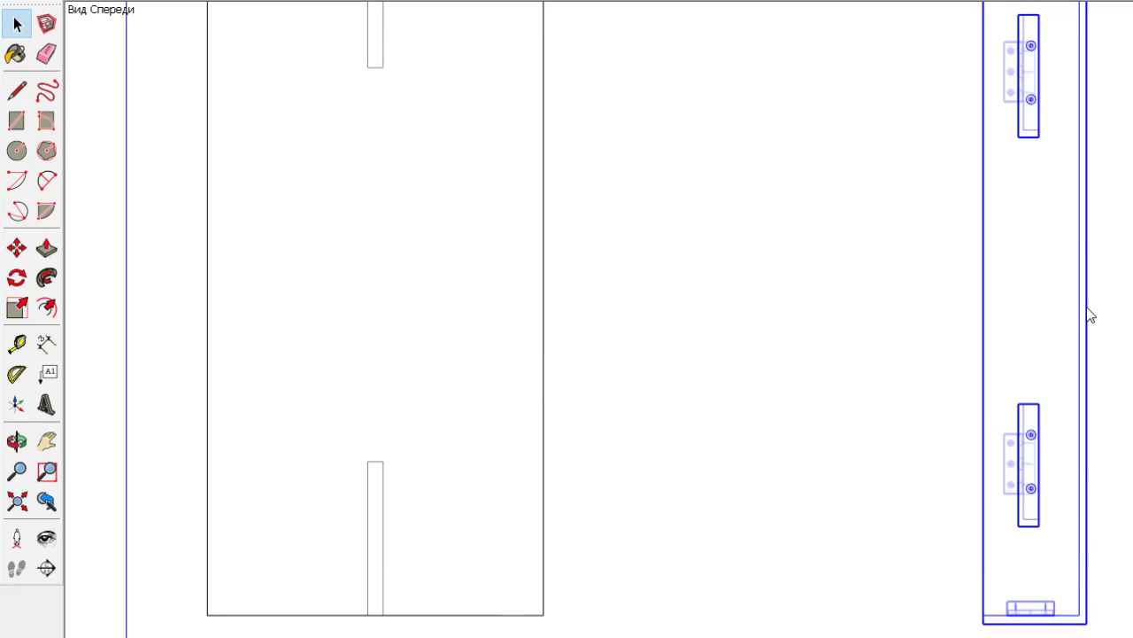
Place a copy of the hinged side panel inside the cabinet at its top edge, then view from Top
click(1045, 245)
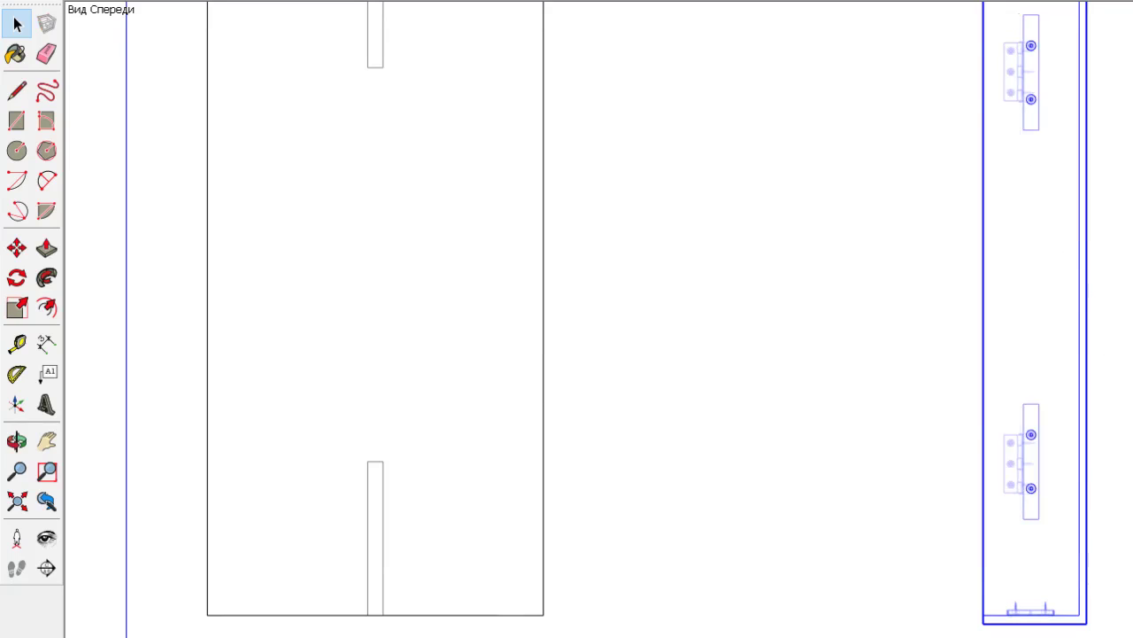
scroll(818, 314, down, 3)
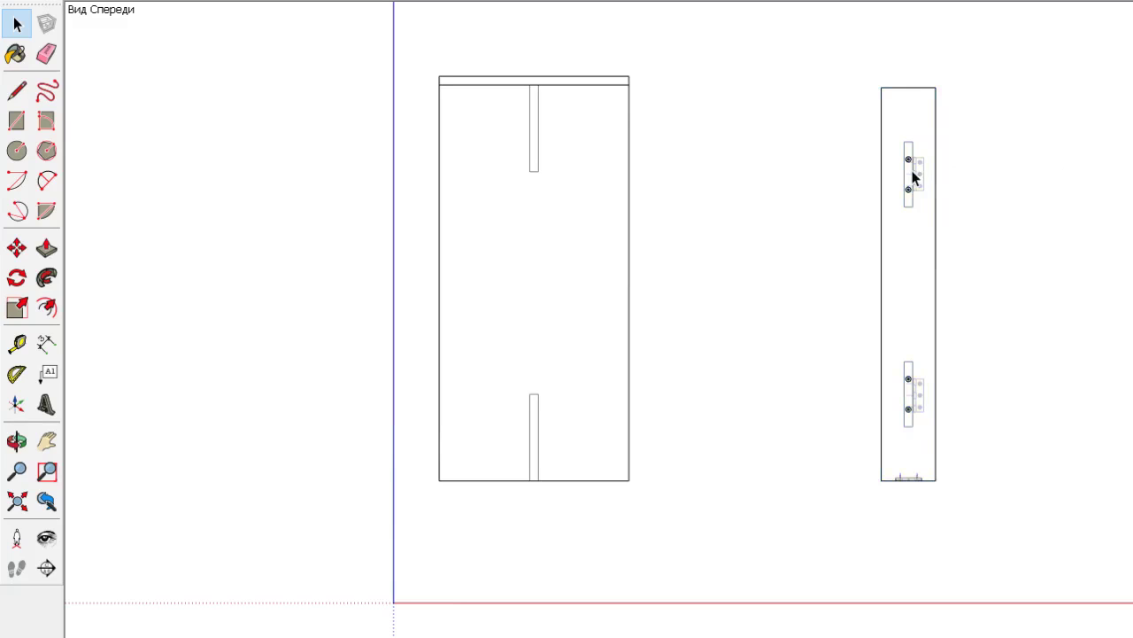
key(m)
click(1033, 157)
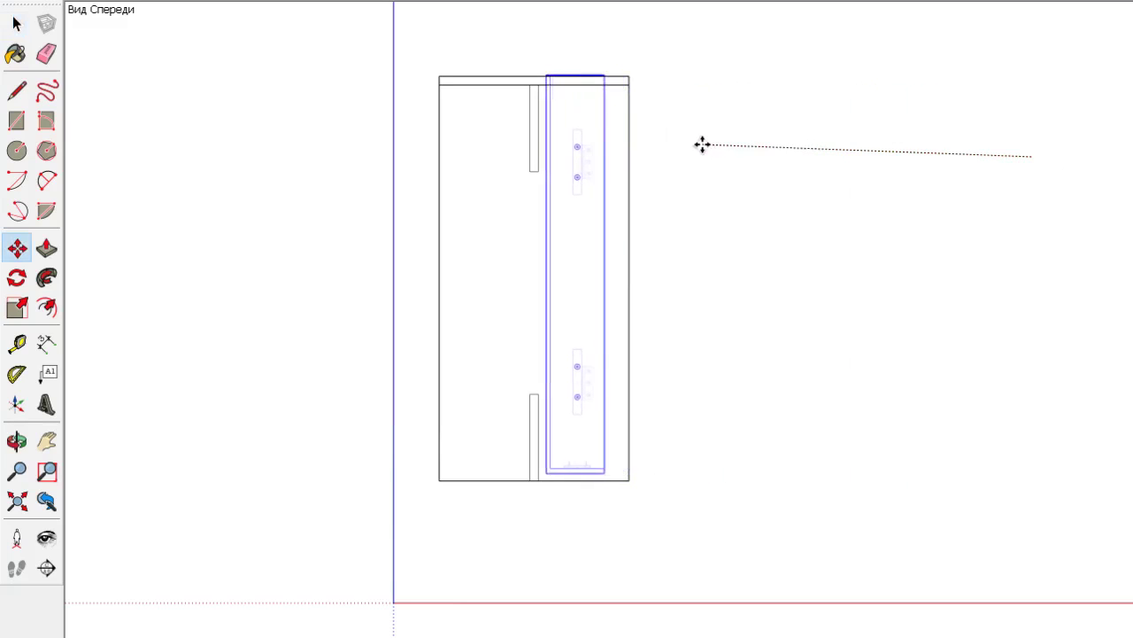
scroll(465, 71, up, 3)
scroll(607, 119, up, 3)
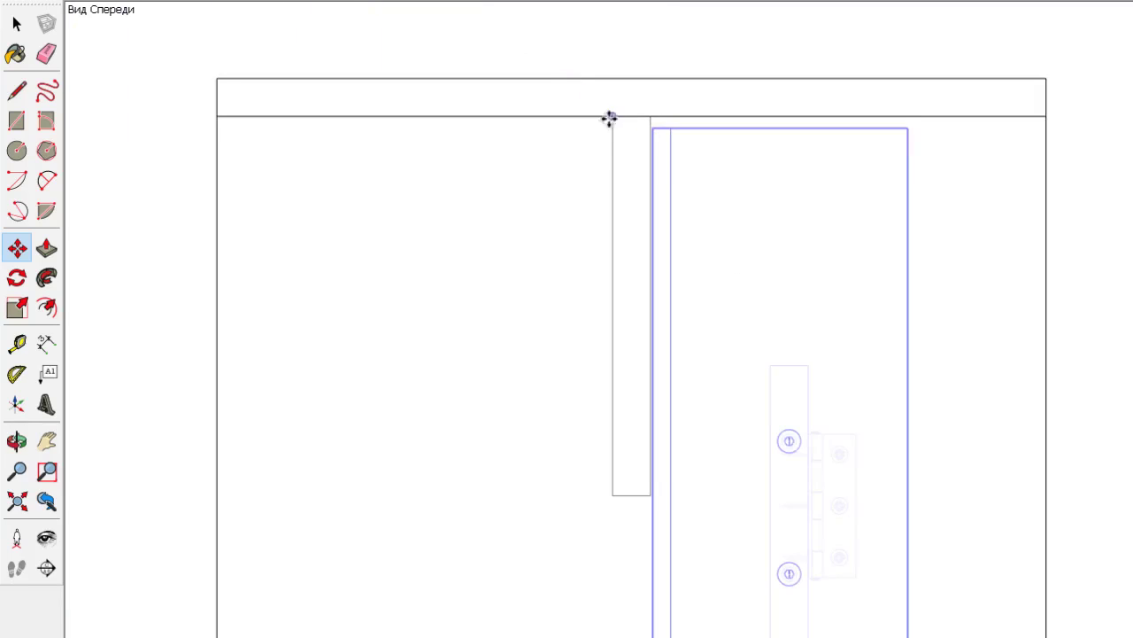
scroll(732, 152, up, 3)
scroll(731, 151, up, 3)
scroll(771, 101, down, 3)
scroll(749, 63, up, 3)
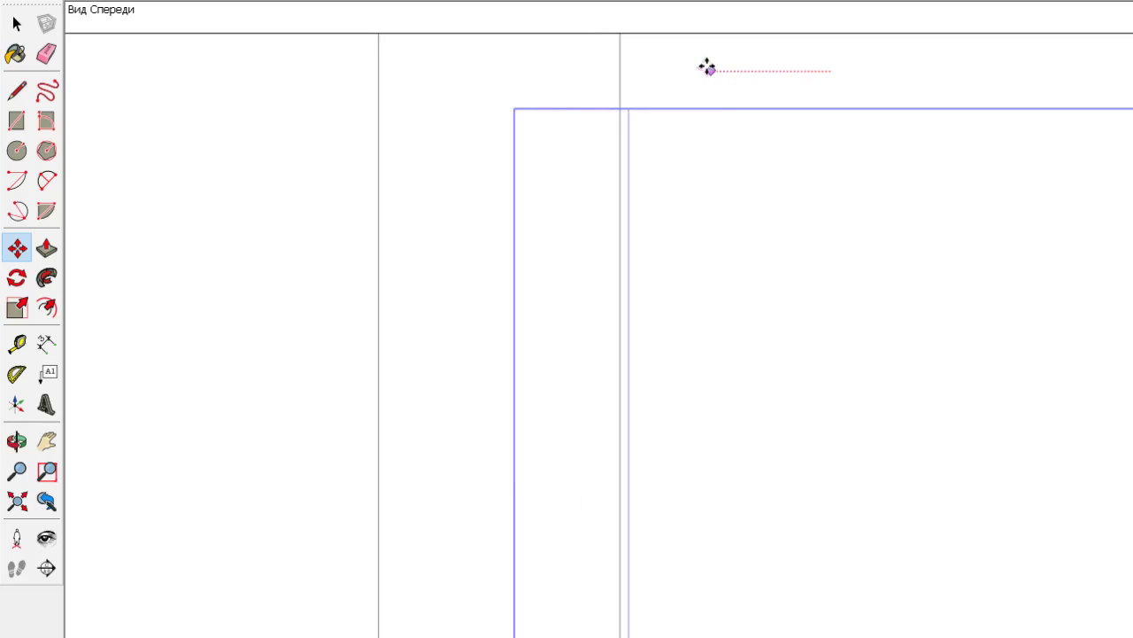
scroll(665, 63, down, 2)
scroll(665, 71, down, 2)
scroll(664, 76, down, 2)
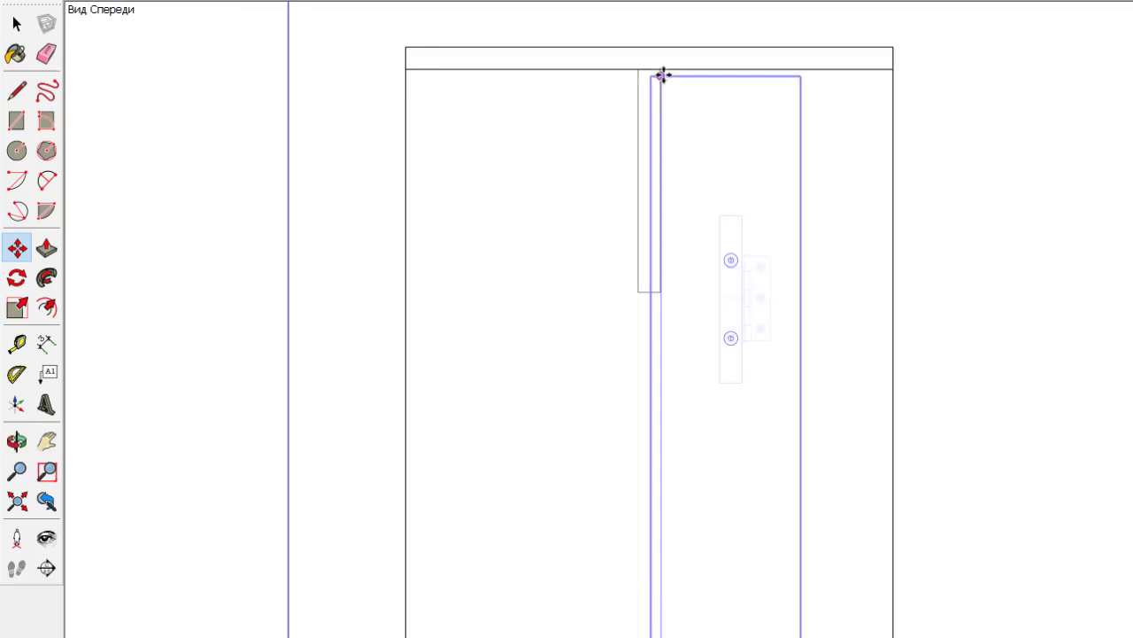
scroll(673, 89, down, 1)
click(836, 204)
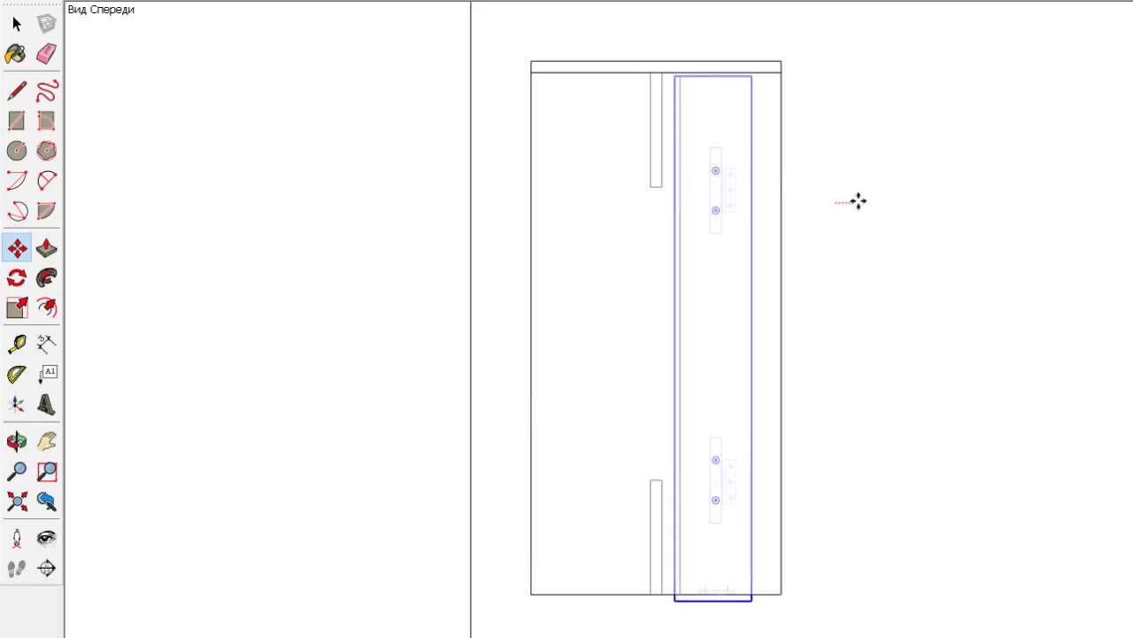
click(1105, 212)
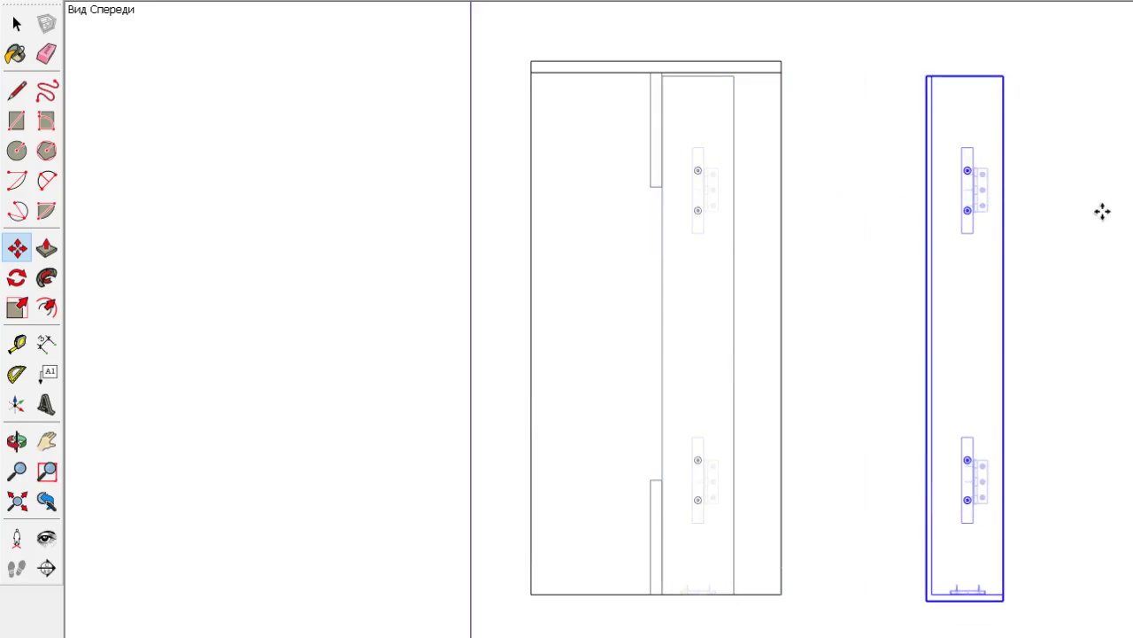
key(F2)
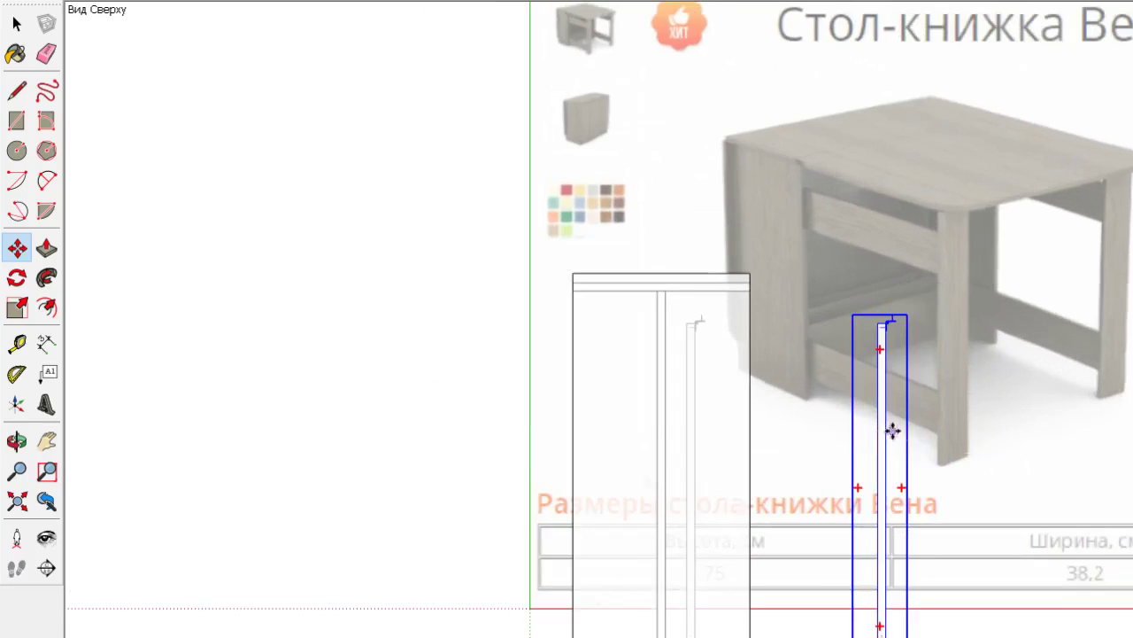
Check the hinged panel's plan position, then switch to Front view and zoom in on the hinge
scroll(892, 430, up, 3)
click(945, 419)
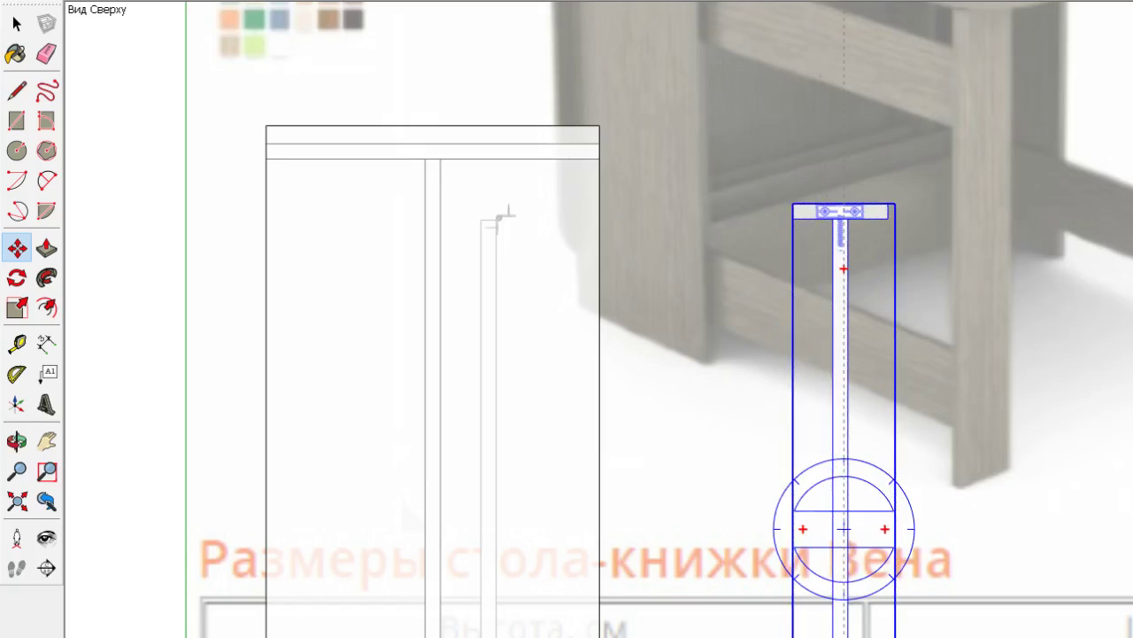
key(F3)
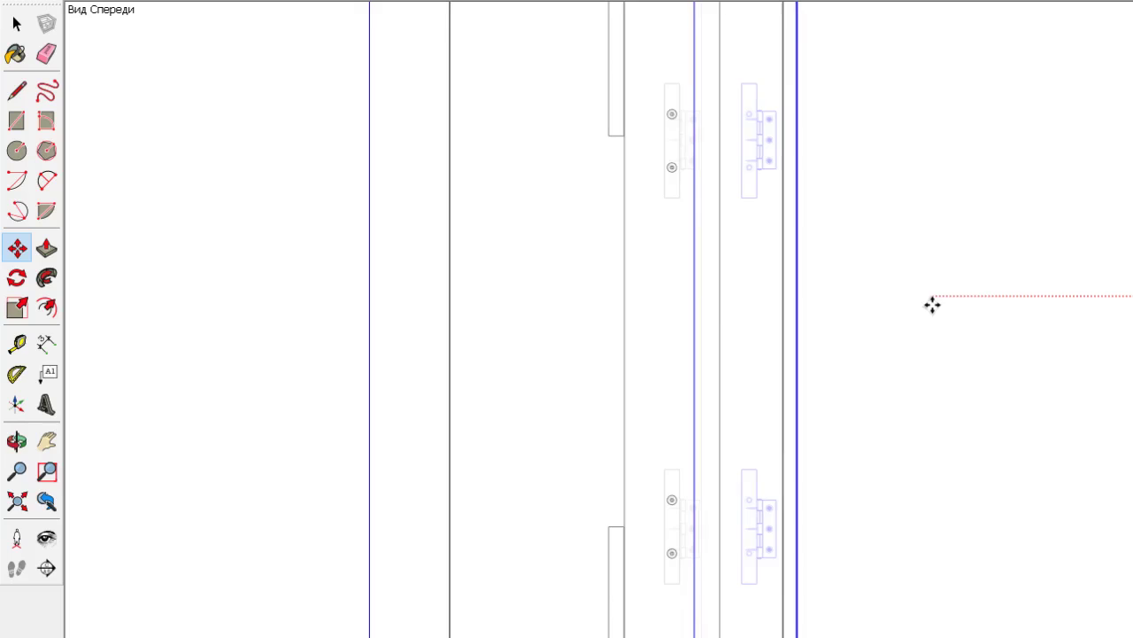
scroll(708, 634, up, 2)
scroll(825, 630, up, 3)
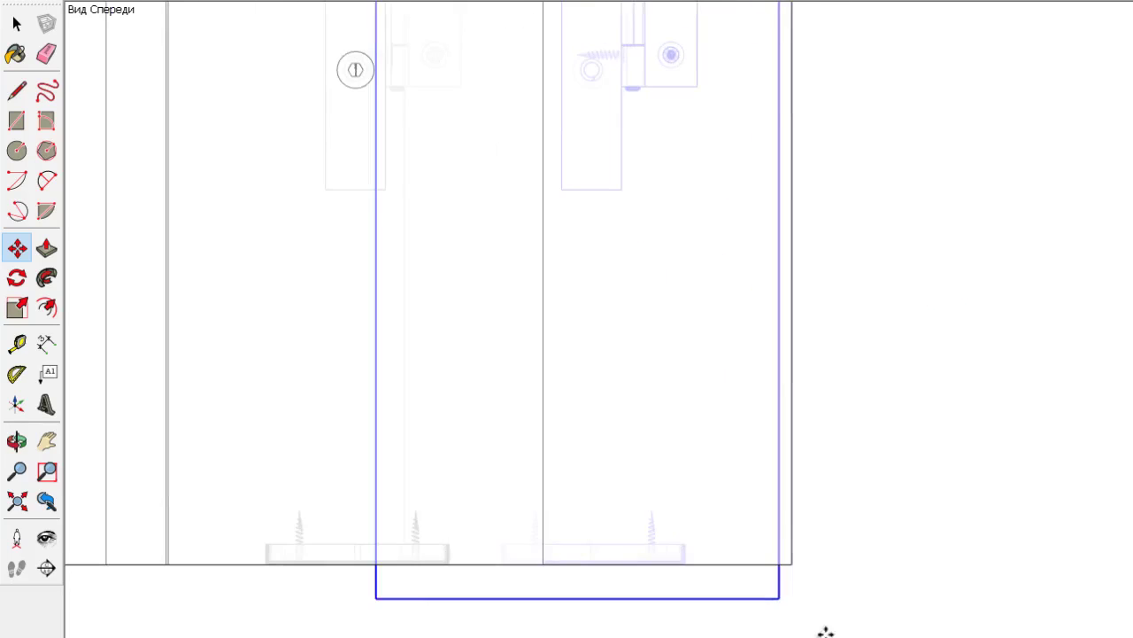
scroll(777, 577, up, 3)
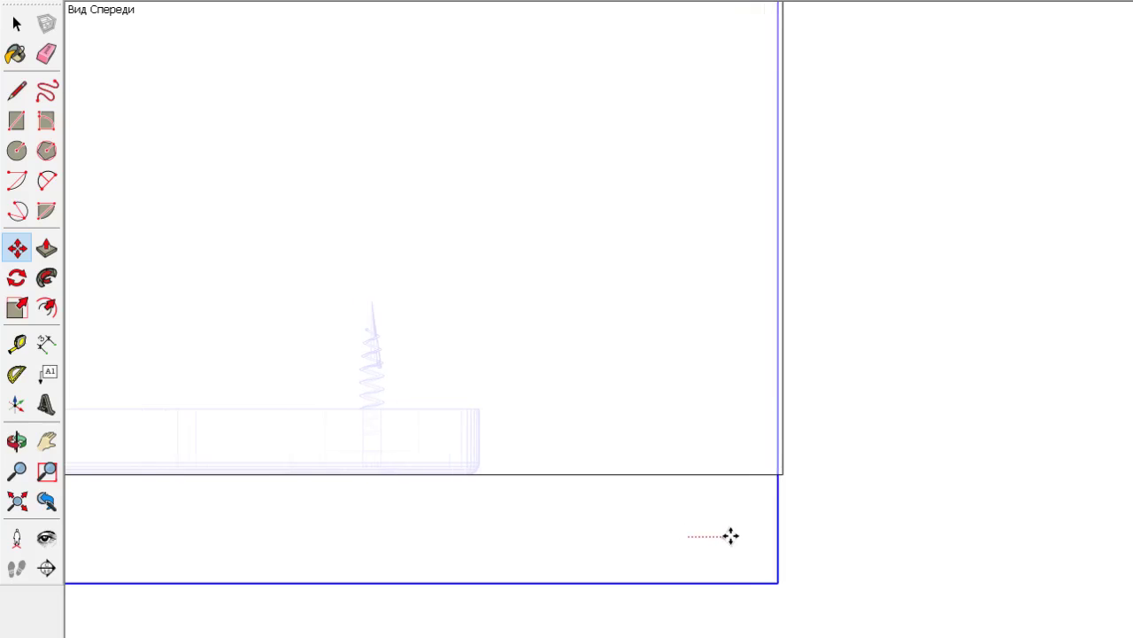
scroll(744, 533, down, 3)
scroll(763, 530, down, 3)
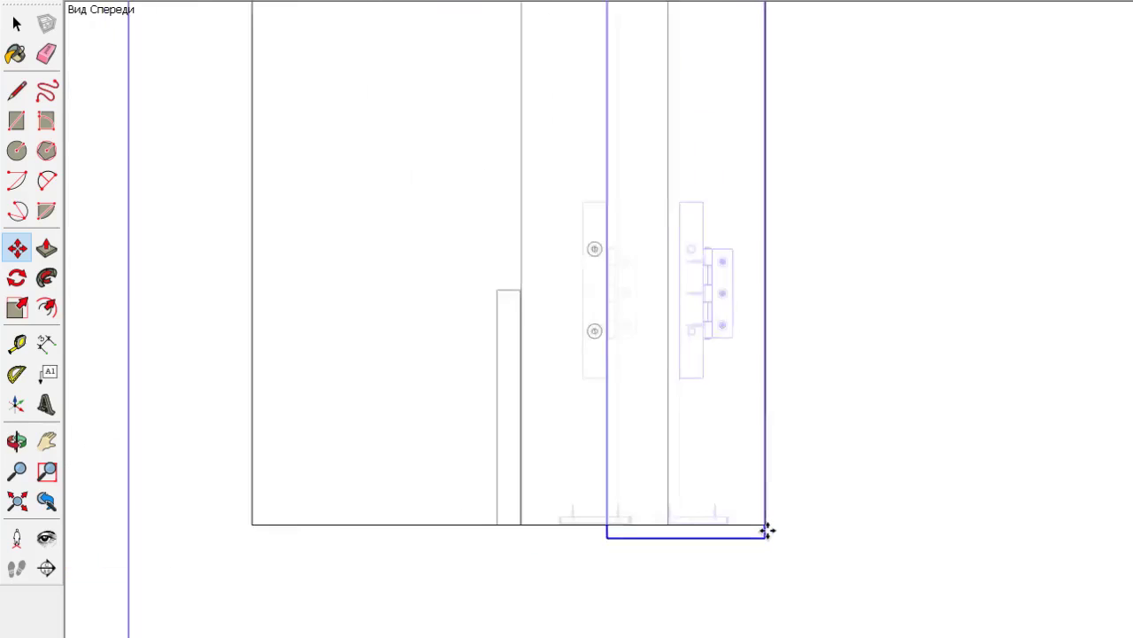
scroll(767, 526, down, 1)
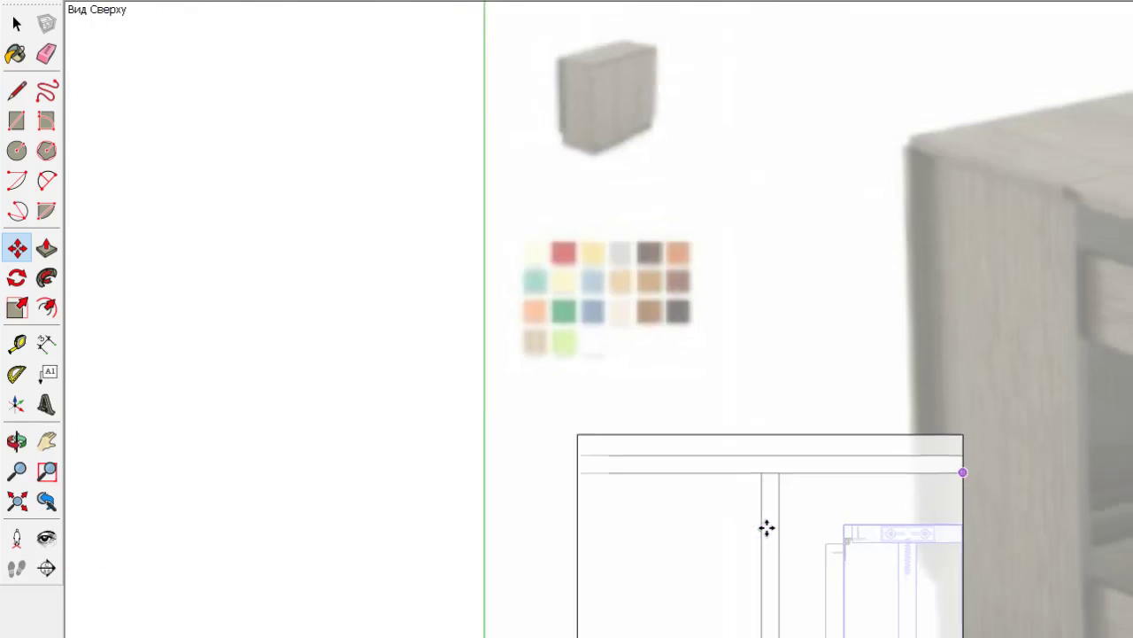
scroll(767, 527, down, 3)
scroll(815, 547, up, 3)
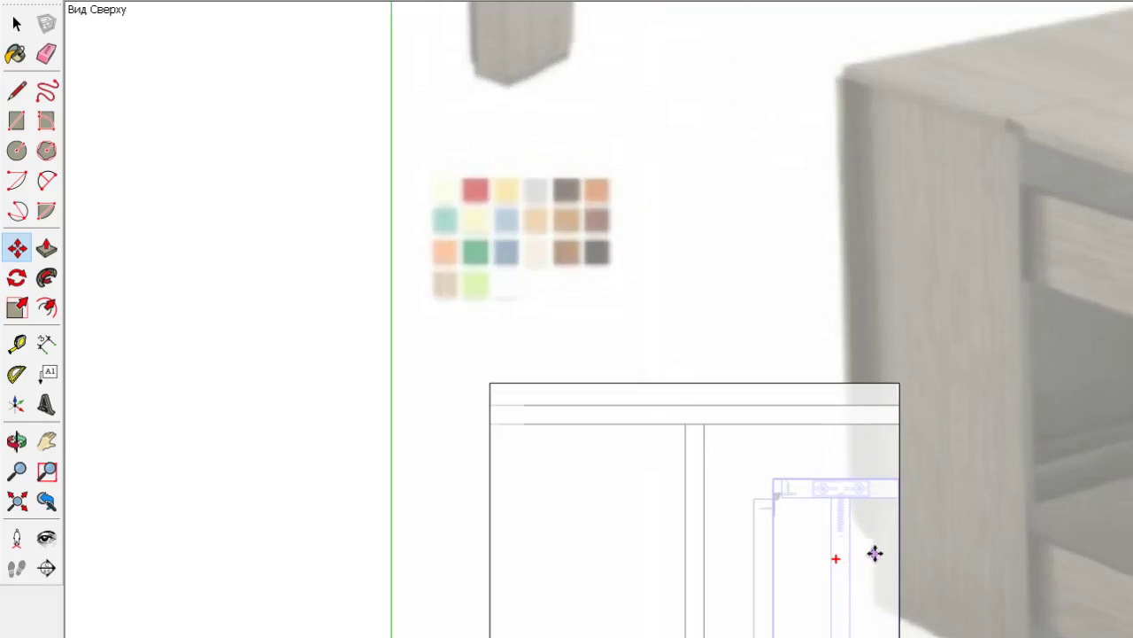
scroll(875, 550, up, 3)
scroll(805, 467, down, 3)
scroll(736, 383, down, 3)
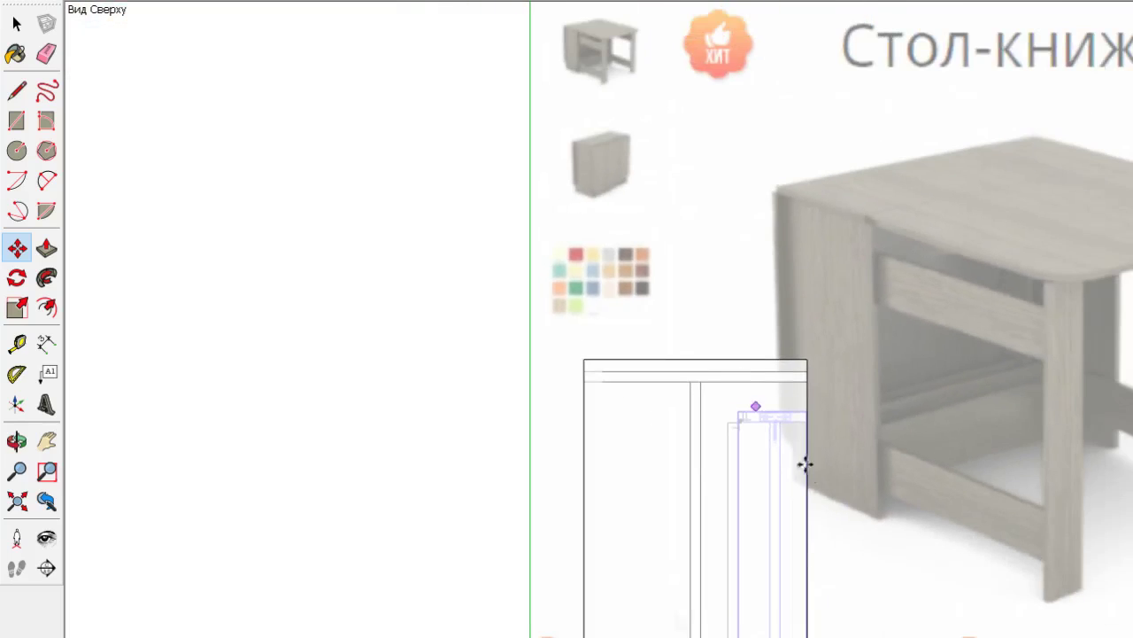
scroll(757, 499, down, 3)
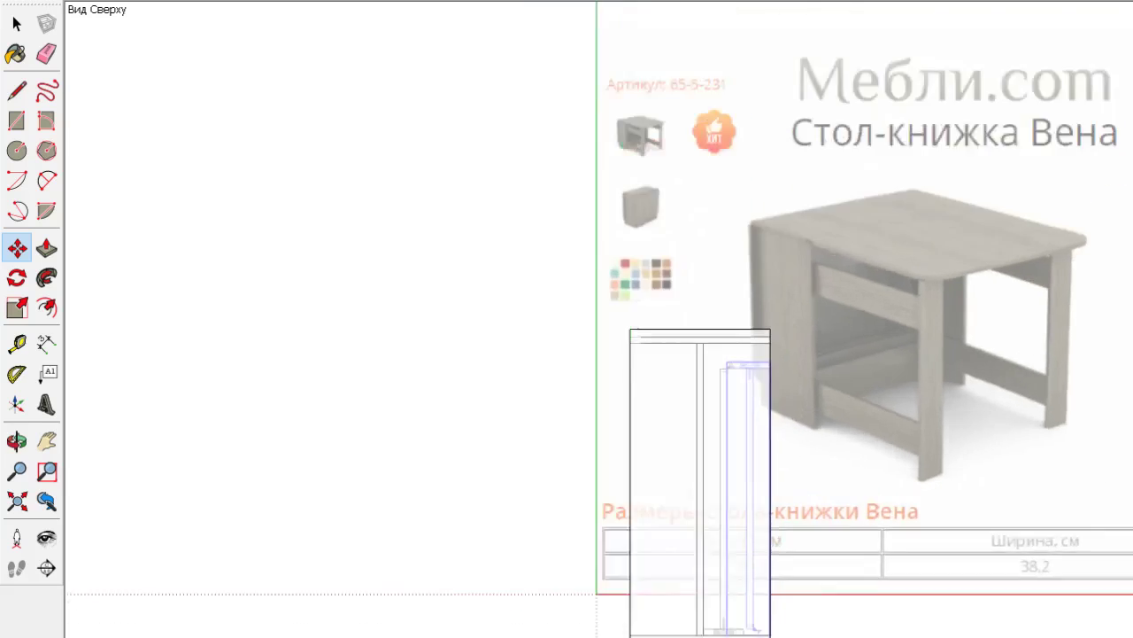
scroll(726, 549, up, 6)
scroll(638, 576, up, 3)
scroll(620, 551, up, 4)
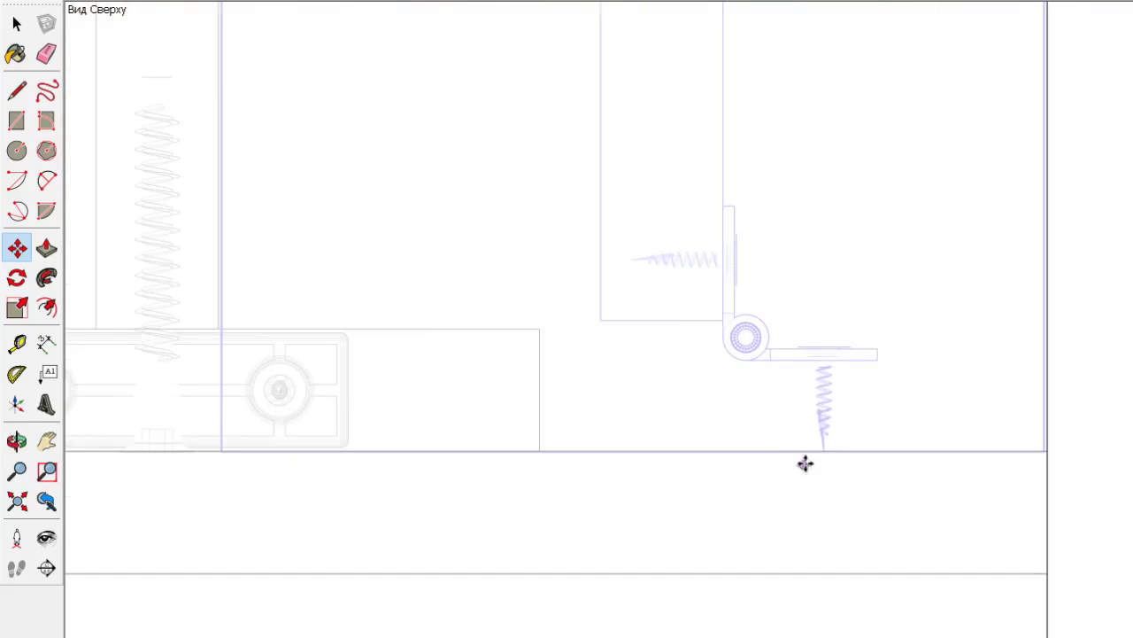
Shift the hinge parts along the green axis until the hinge meets the cabinet's front edge
click(915, 166)
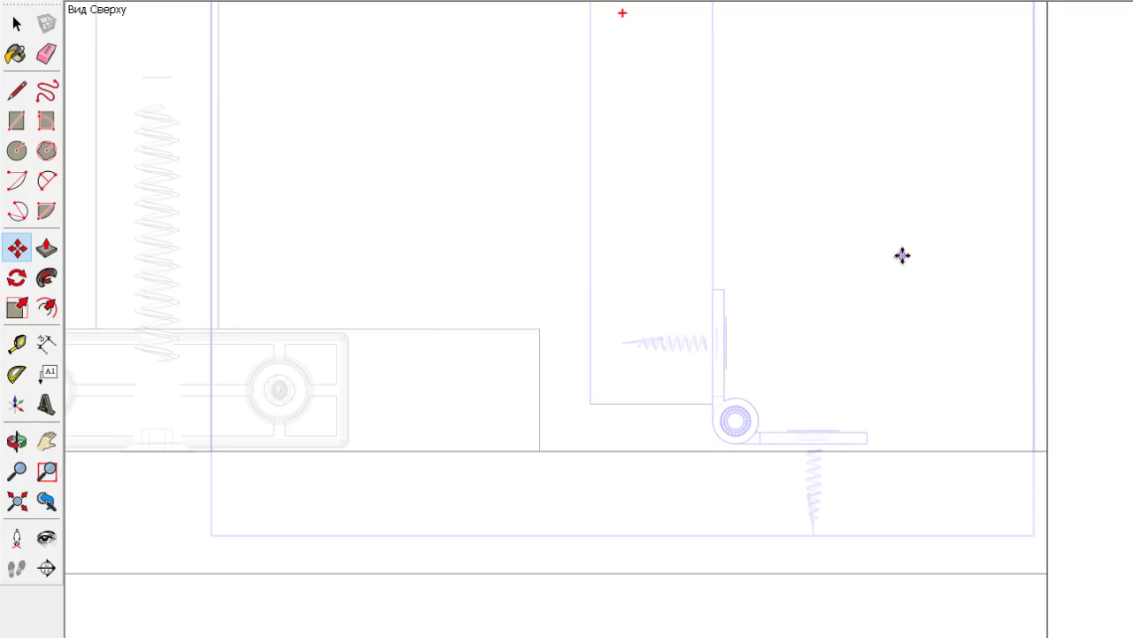
scroll(893, 349, up, 1)
scroll(885, 400, up, 3)
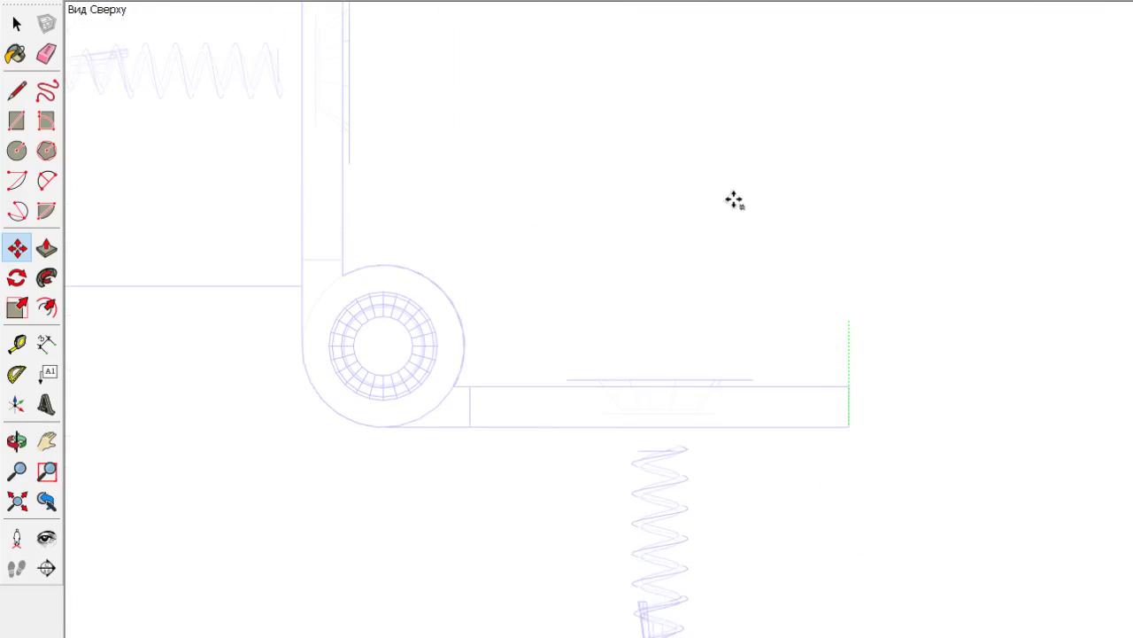
scroll(921, 288, down, 3)
scroll(965, 309, up, 5)
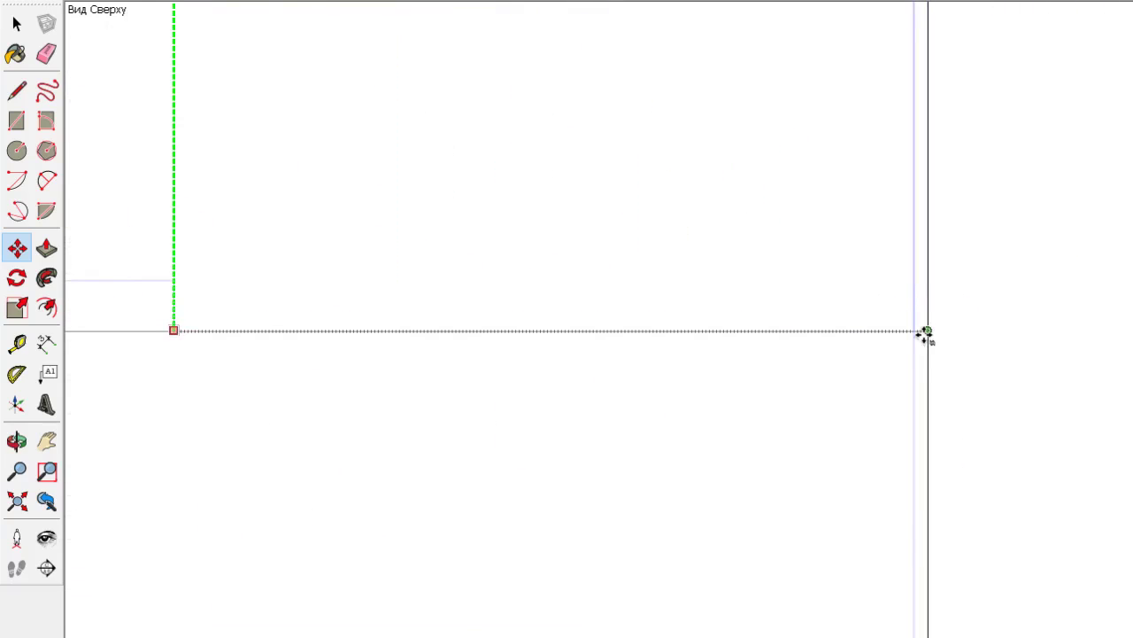
scroll(956, 336, down, 2)
scroll(992, 344, down, 2)
scroll(1010, 363, down, 2)
scroll(1017, 376, down, 1)
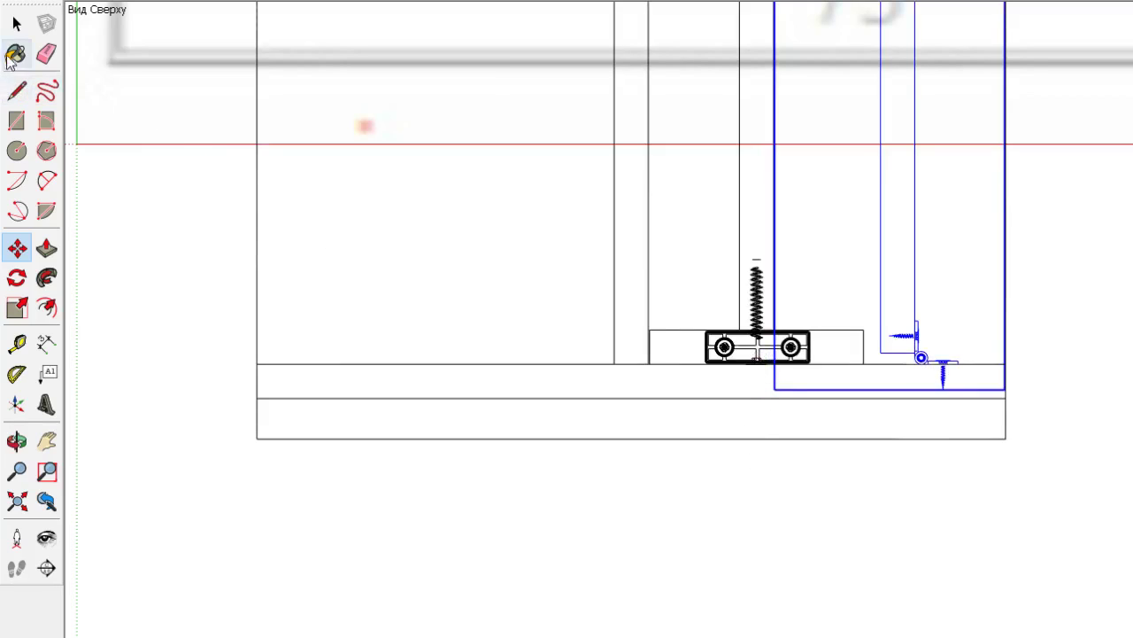
Raise the support bracket and spring, then nudge them slightly to the right
click(17, 24)
click(758, 342)
scroll(783, 378, down, 5)
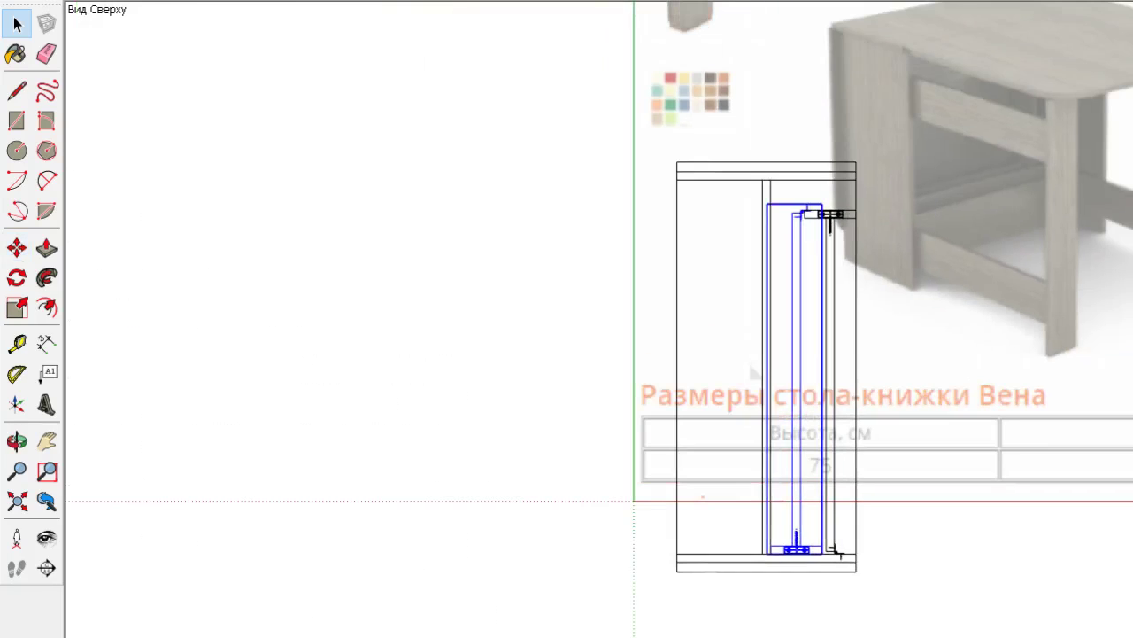
scroll(828, 172, up, 3)
scroll(731, 212, up, 3)
scroll(823, 411, up, 3)
scroll(823, 412, up, 3)
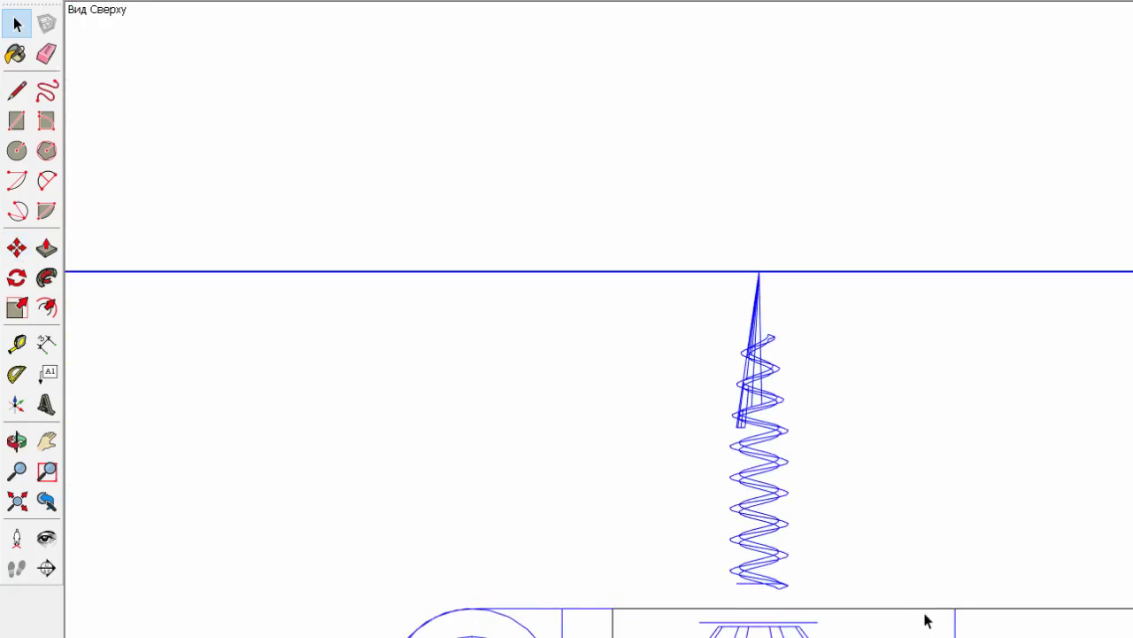
key(m)
click(564, 611)
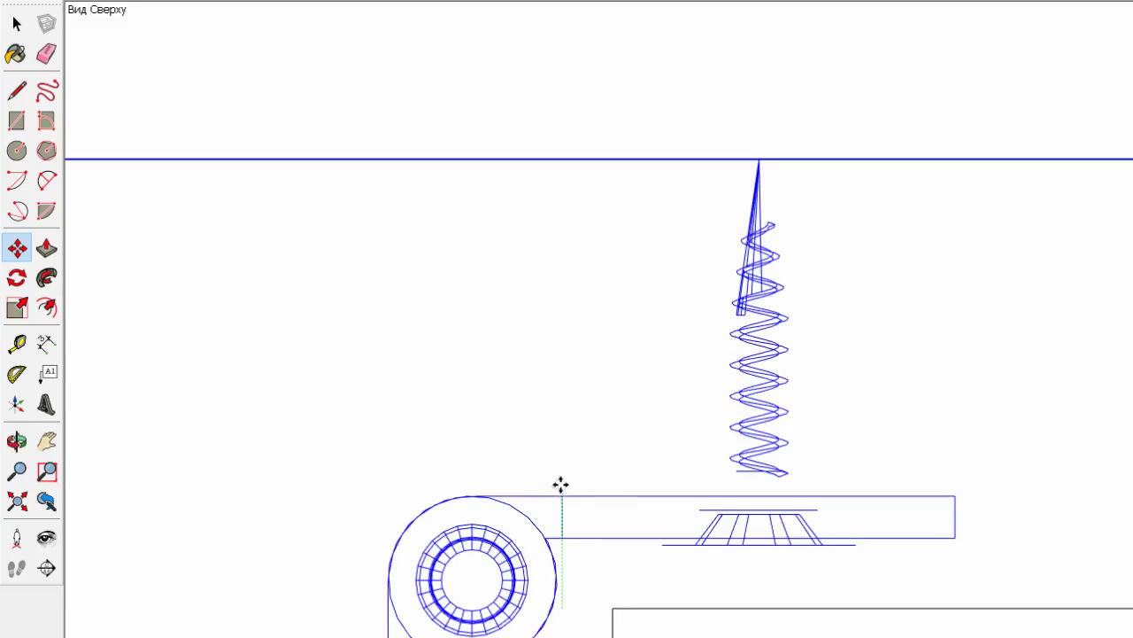
scroll(564, 495, down, 3)
scroll(643, 457, up, 3)
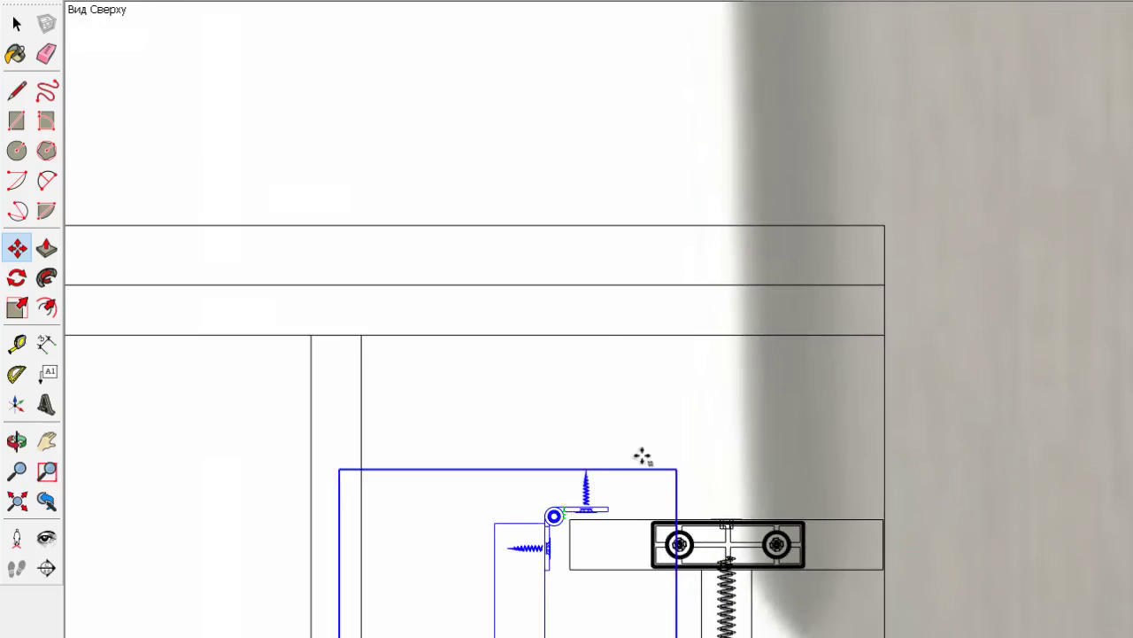
scroll(930, 345, up, 5)
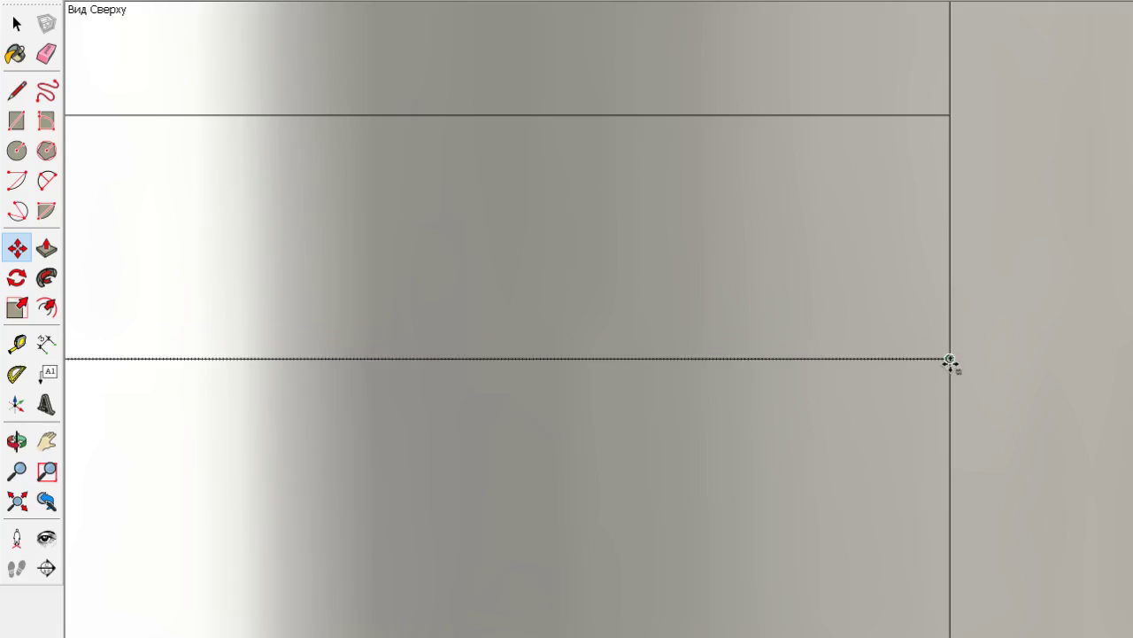
scroll(756, 316, down, 3)
scroll(746, 301, down, 2)
scroll(734, 316, down, 2)
scroll(735, 453, down, 1)
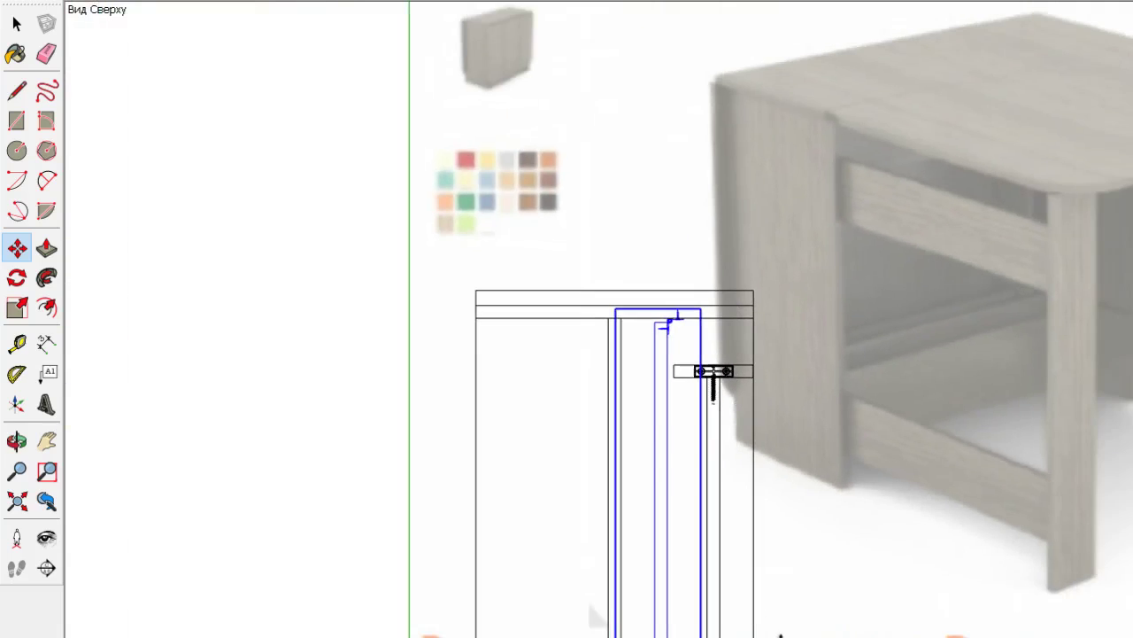
middle_drag(779, 634, 726, 460)
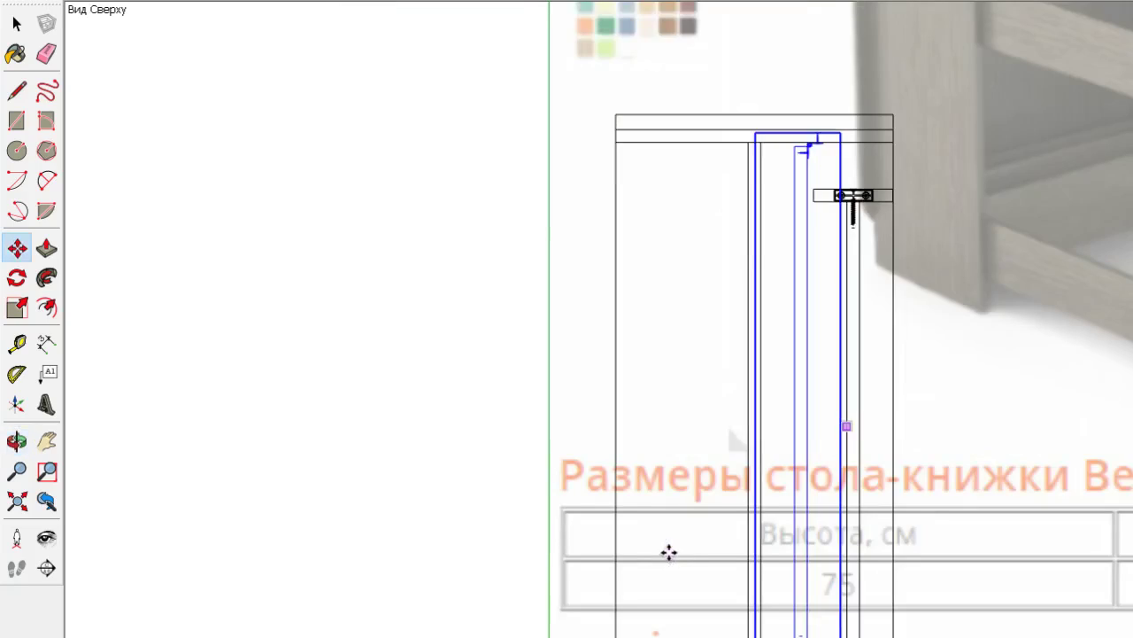
scroll(778, 567, up, 3)
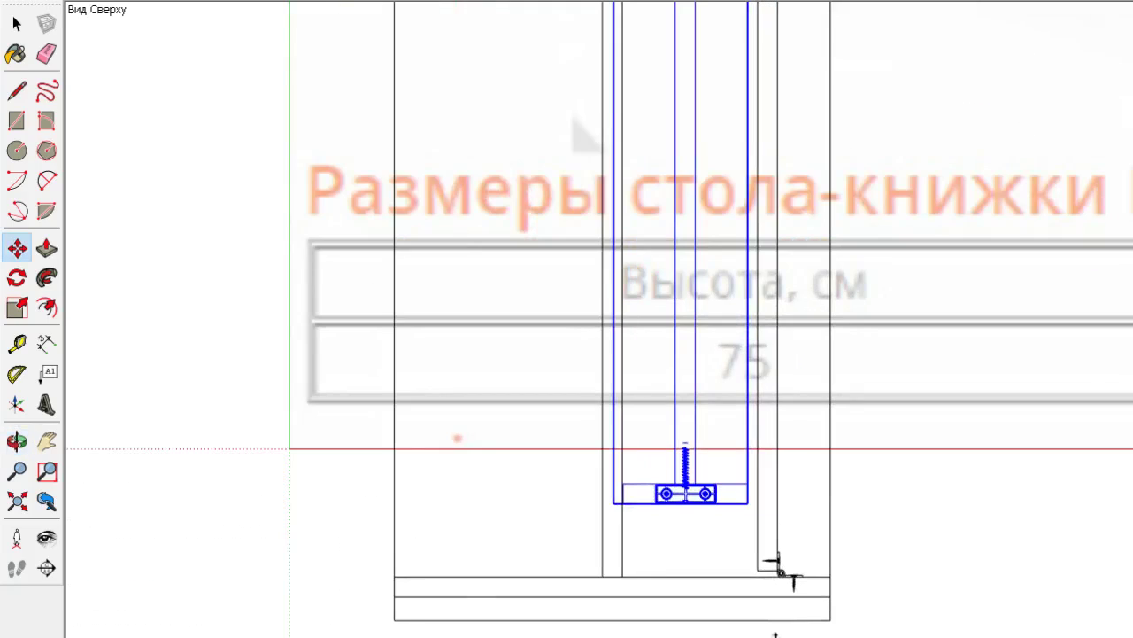
scroll(700, 544, up, 2)
scroll(677, 507, up, 2)
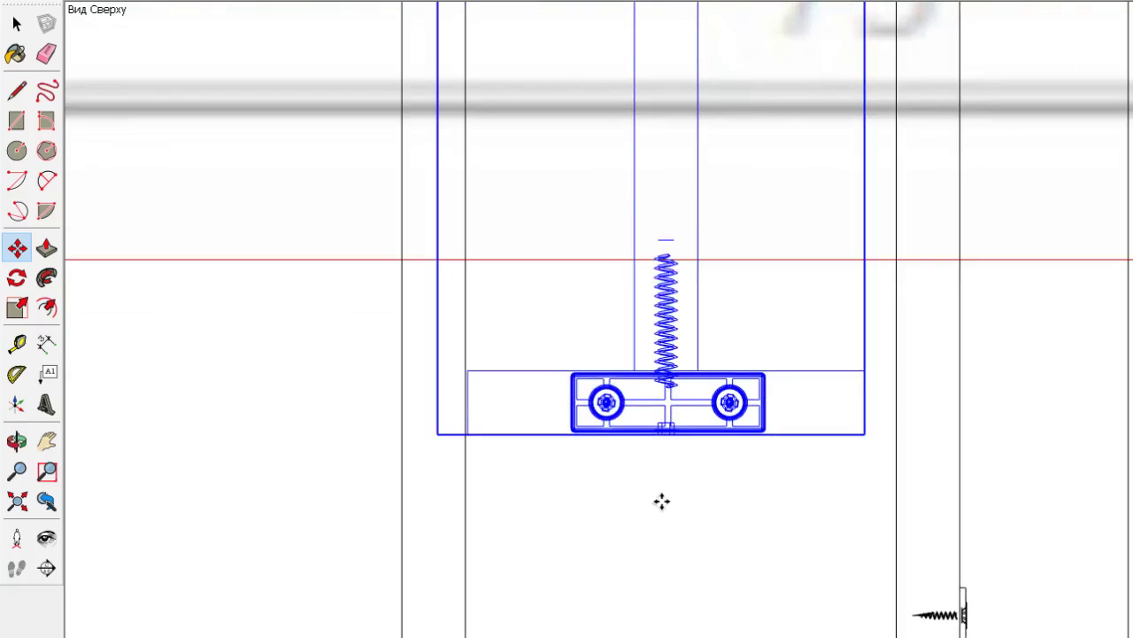
scroll(662, 502, up, 1)
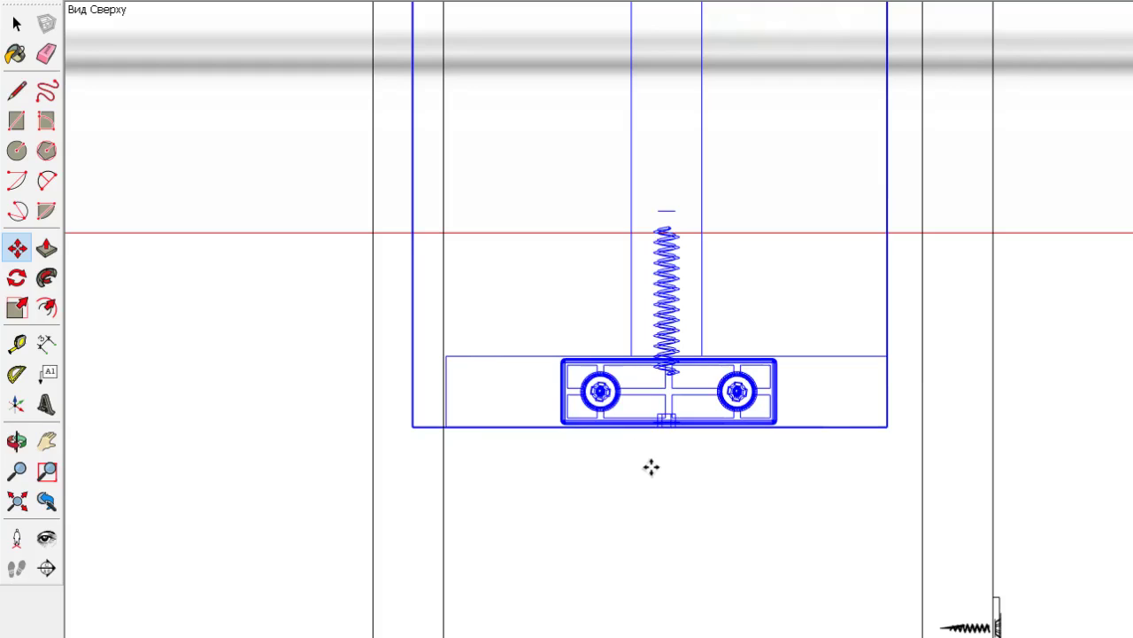
drag(651, 468, 661, 467)
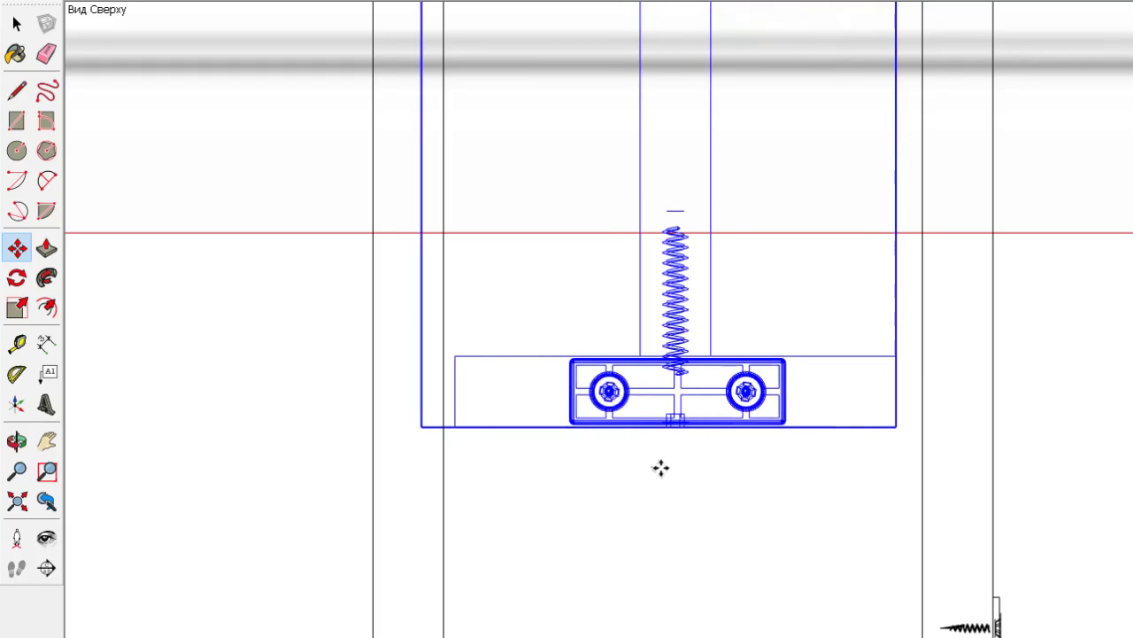
scroll(496, 337, down, 3)
Shift the cabinet side panel and its hinge slightly to the left
click(17, 25)
scroll(770, 553, up, 1)
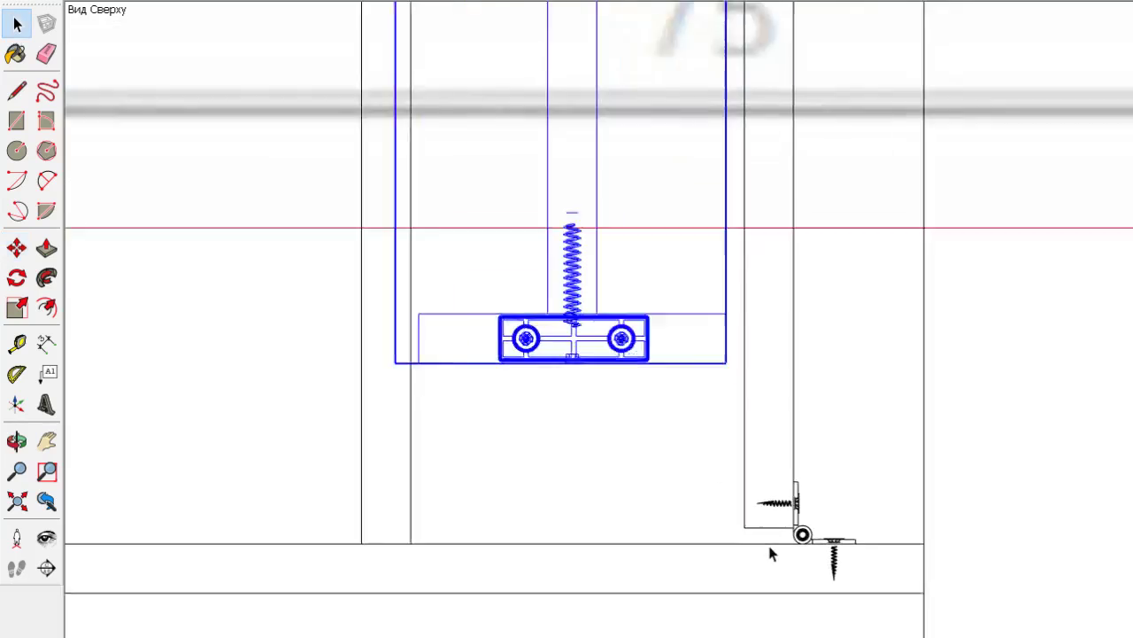
scroll(771, 554, up, 1)
click(779, 512)
click(808, 520)
key(m)
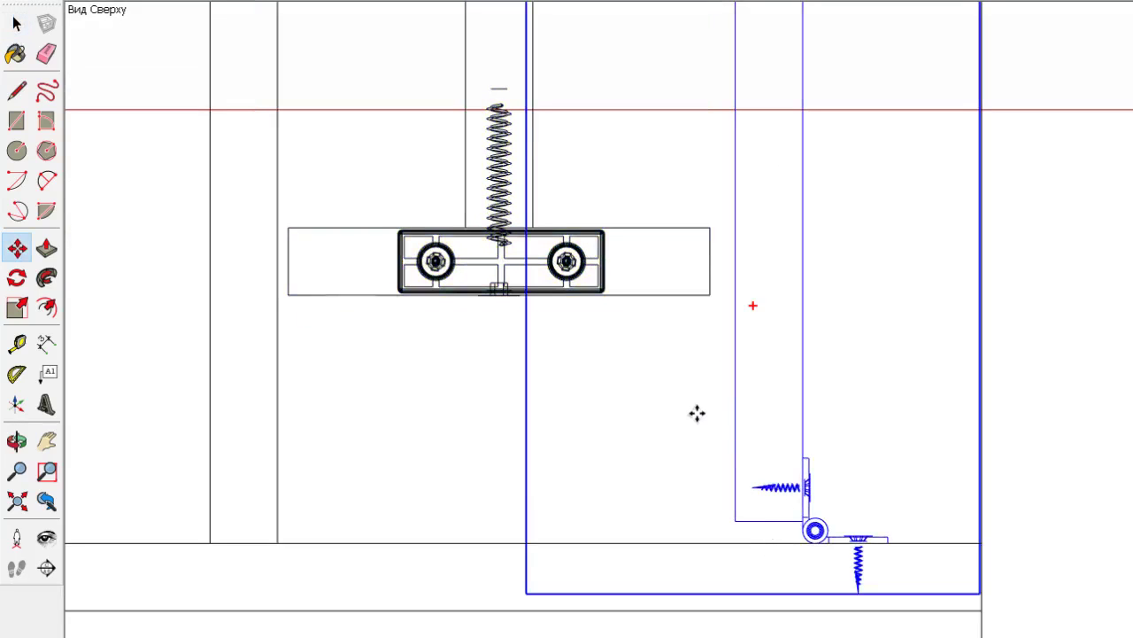
drag(692, 409, 680, 409)
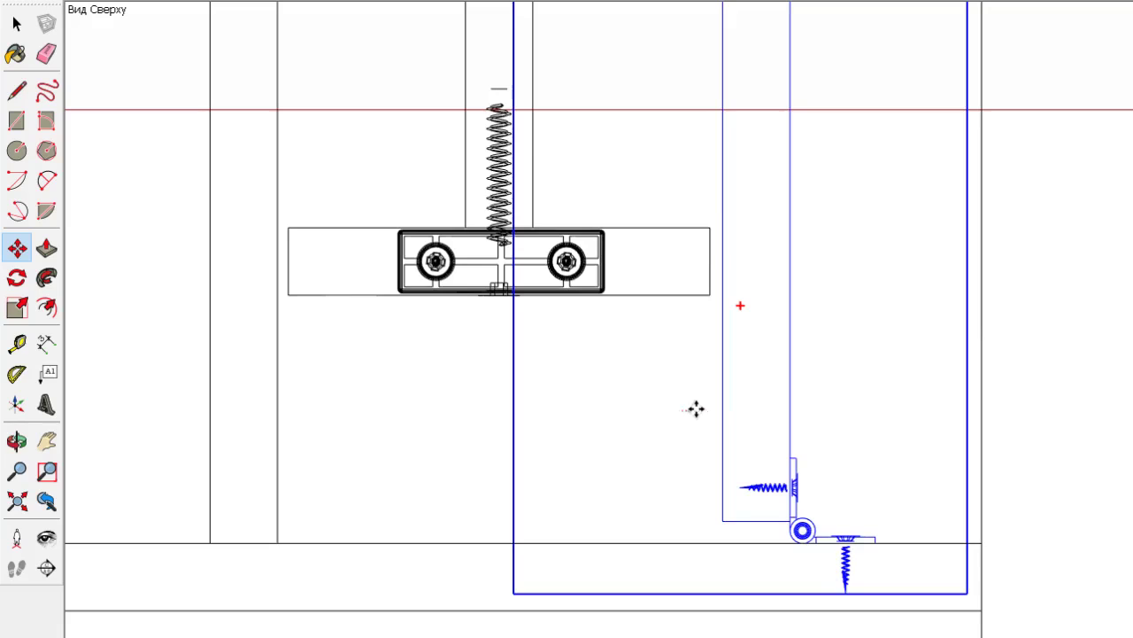
scroll(830, 539, down, 2)
scroll(835, 612, down, 2)
scroll(820, 607, down, 1)
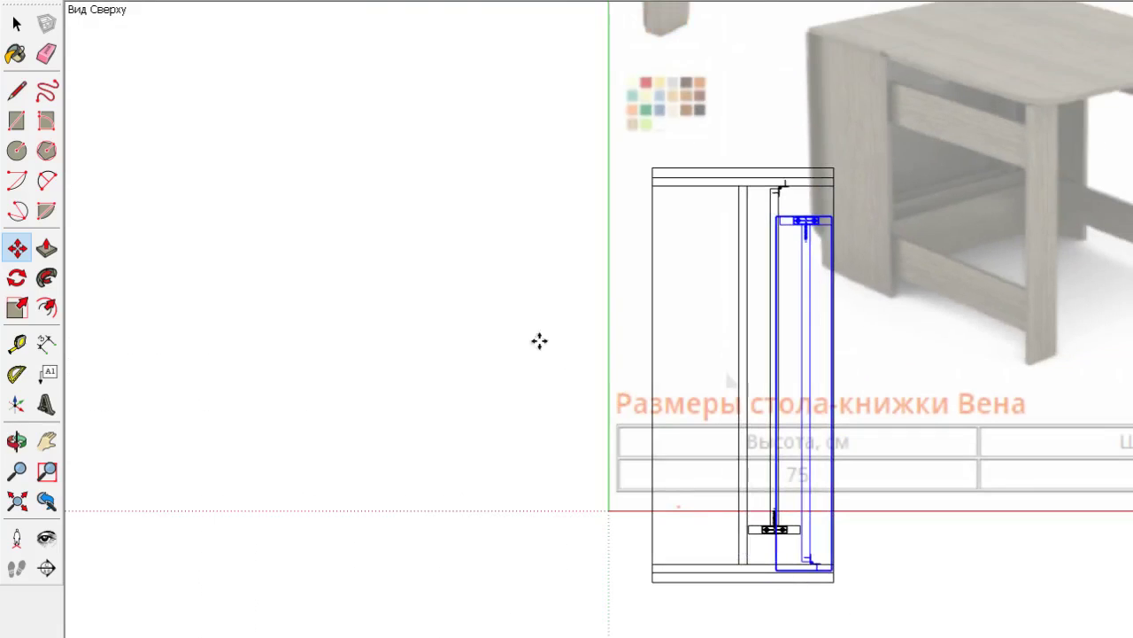
scroll(732, 300, up, 2)
Add the second panel and try lowering the hinges in front view, cancelling both attempts
key(space)
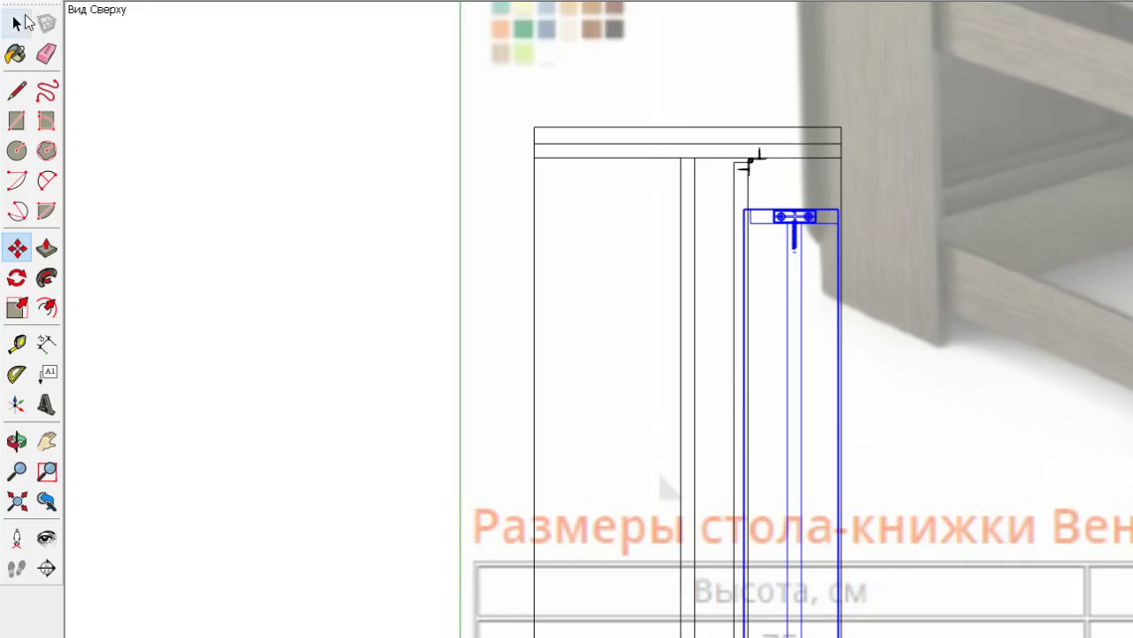
shift+click(748, 182)
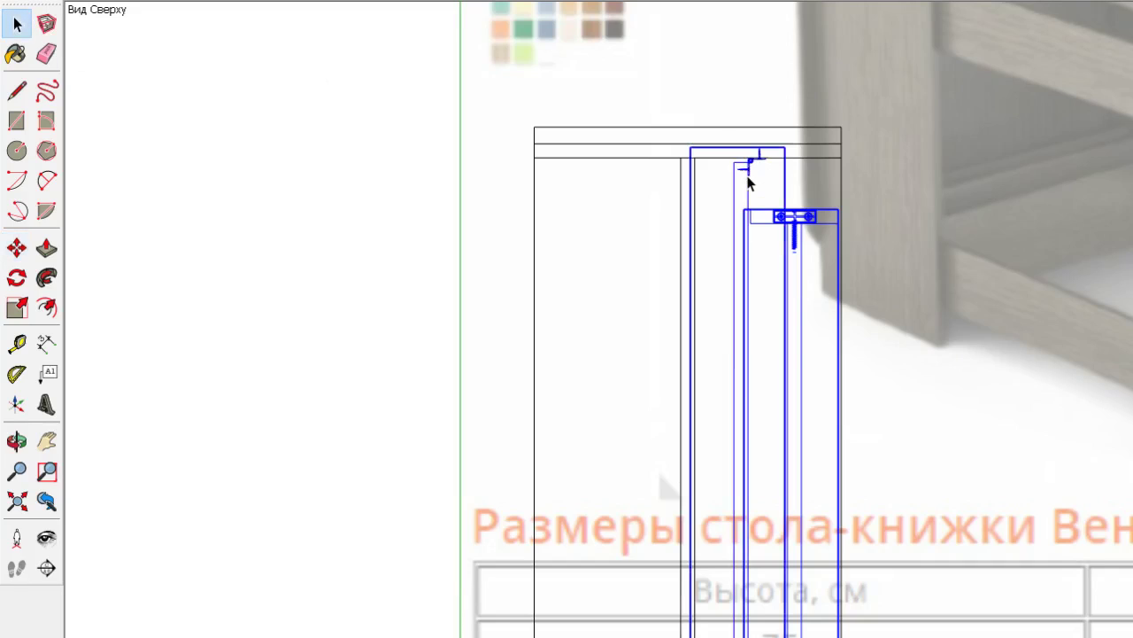
key(F3)
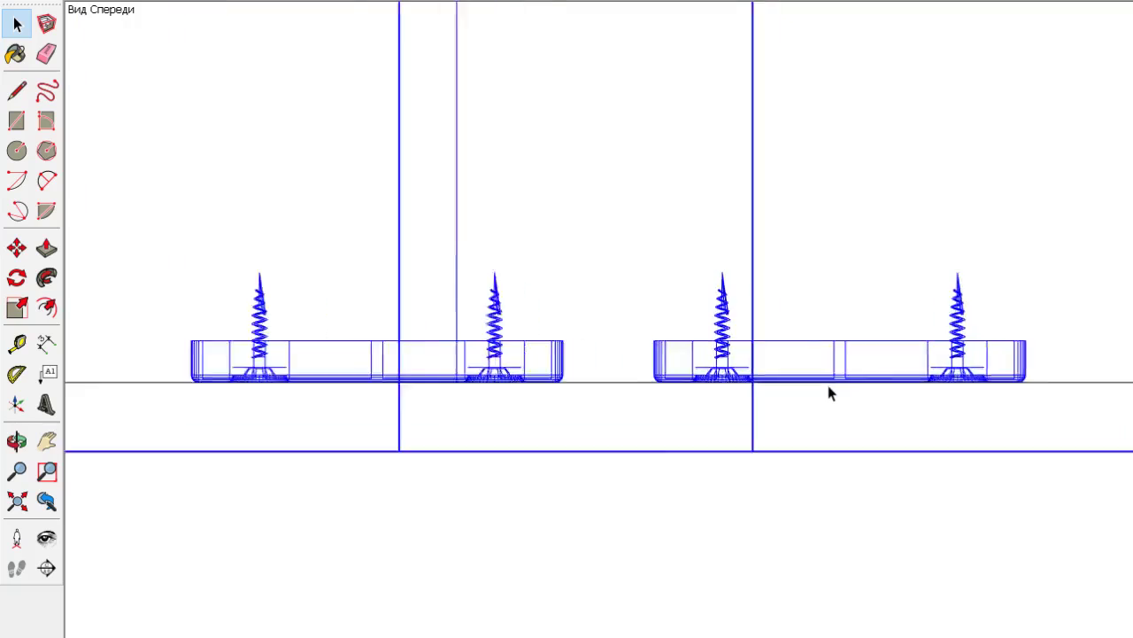
scroll(779, 346, up, 3)
key(m)
drag(792, 135, 791, 239)
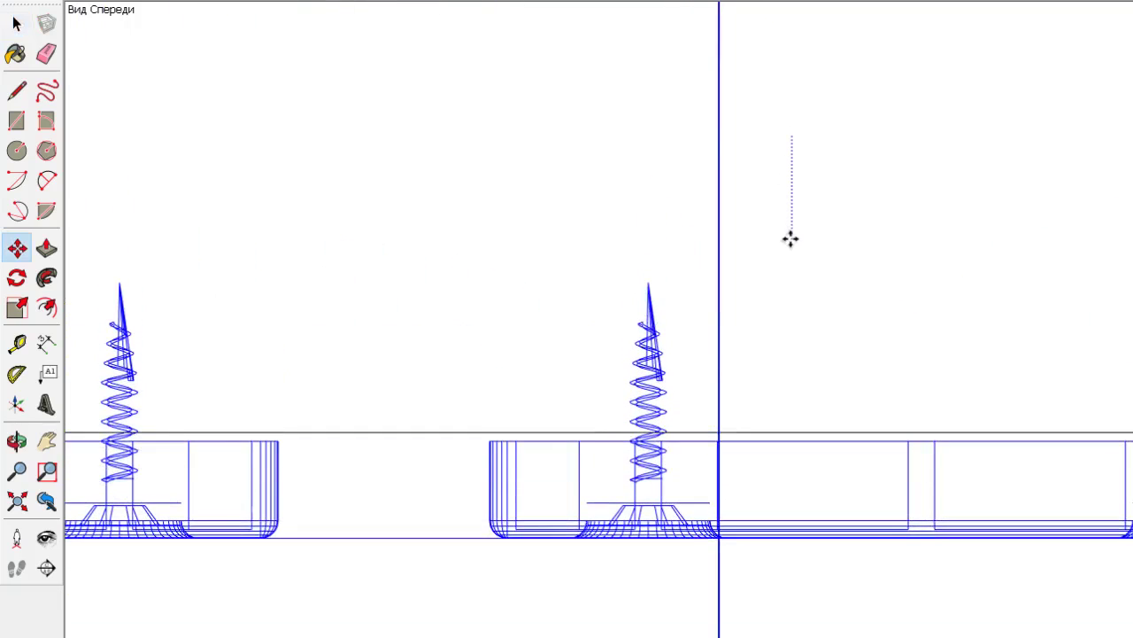
key(Escape)
drag(802, 147, 804, 191)
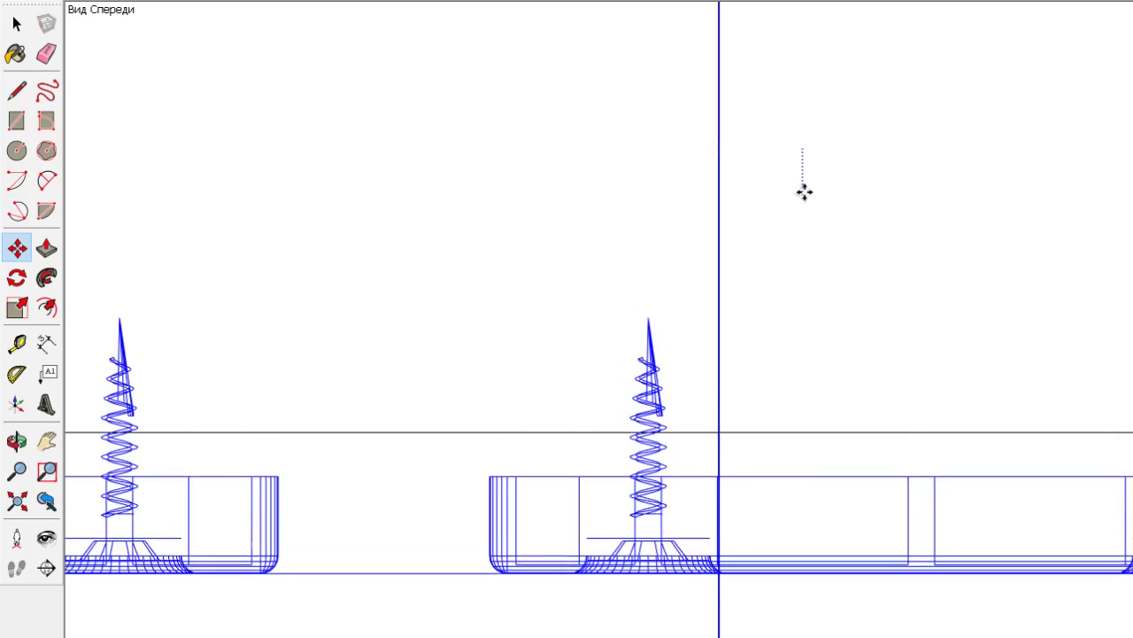
key(Escape)
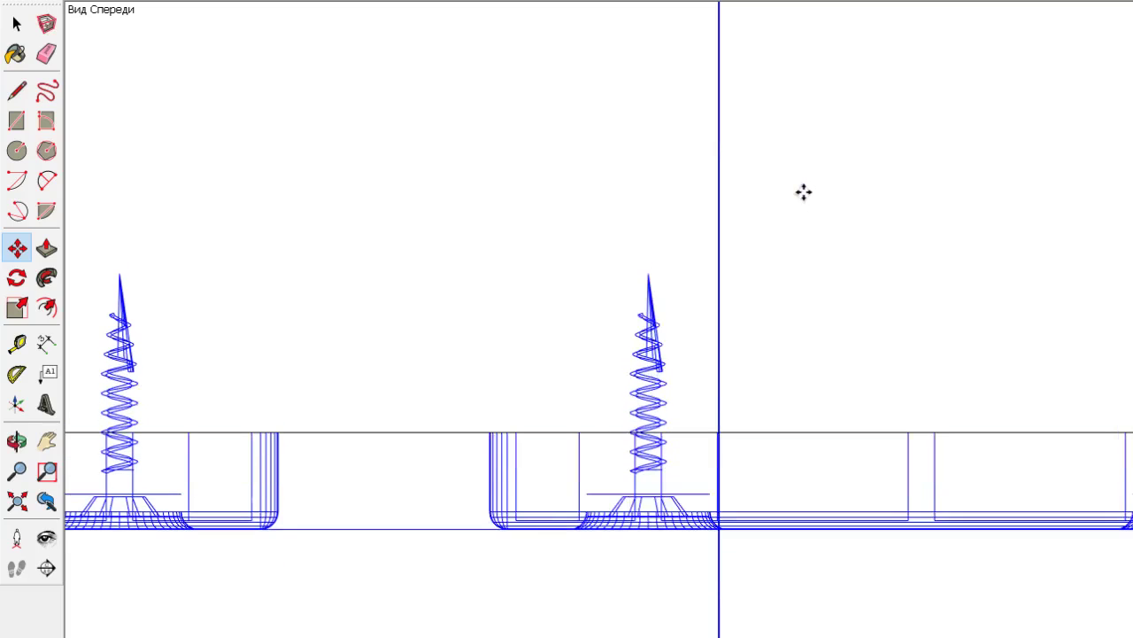
scroll(815, 251, down, 3)
scroll(837, 458, down, 2)
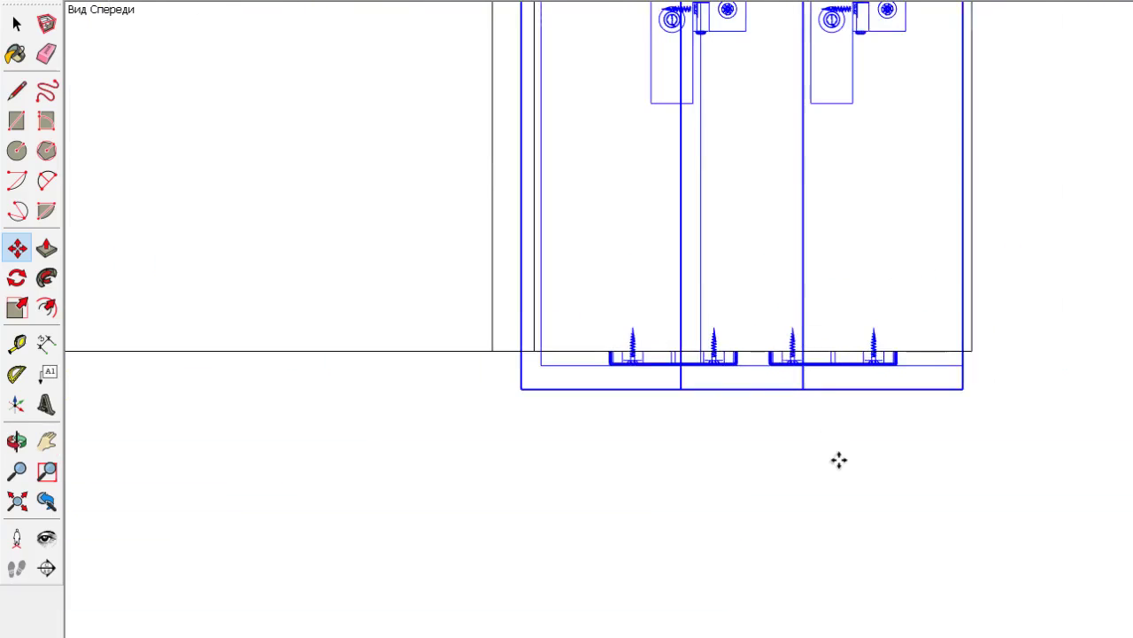
scroll(956, 499, up, 2)
scroll(916, 503, up, 2)
Copy the door-and-hinge assembly to the left of the original and nudge it slightly right
mouse_move(915, 502)
mouse_down()
mouse_move(753, 496)
mouse_move(773, 498)
mouse_up()
key(ctrl)
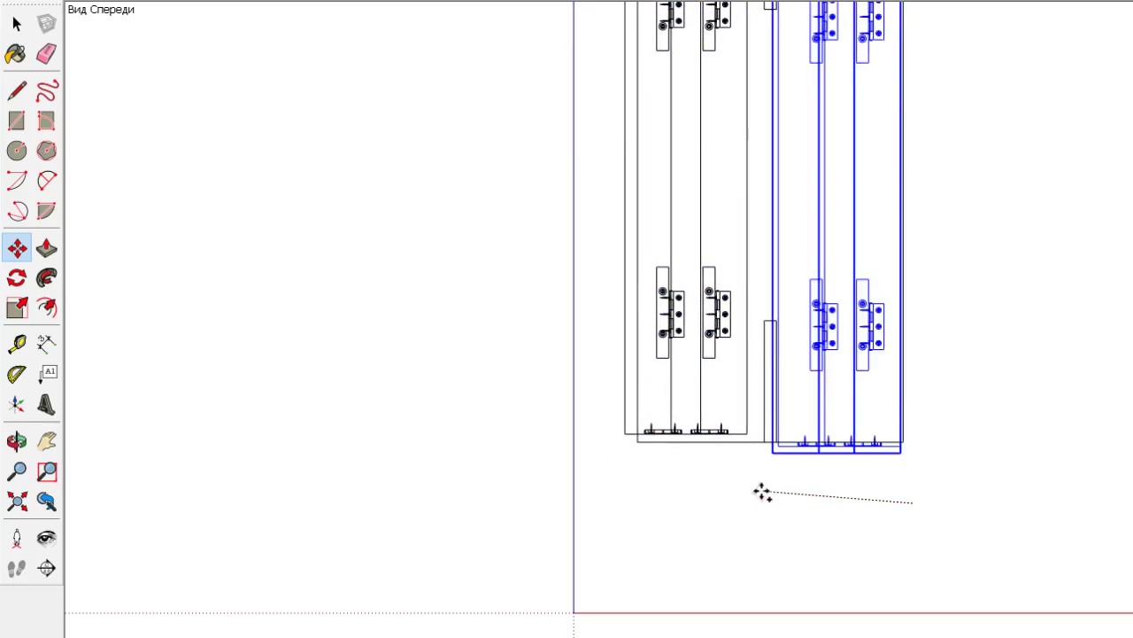
click(772, 497)
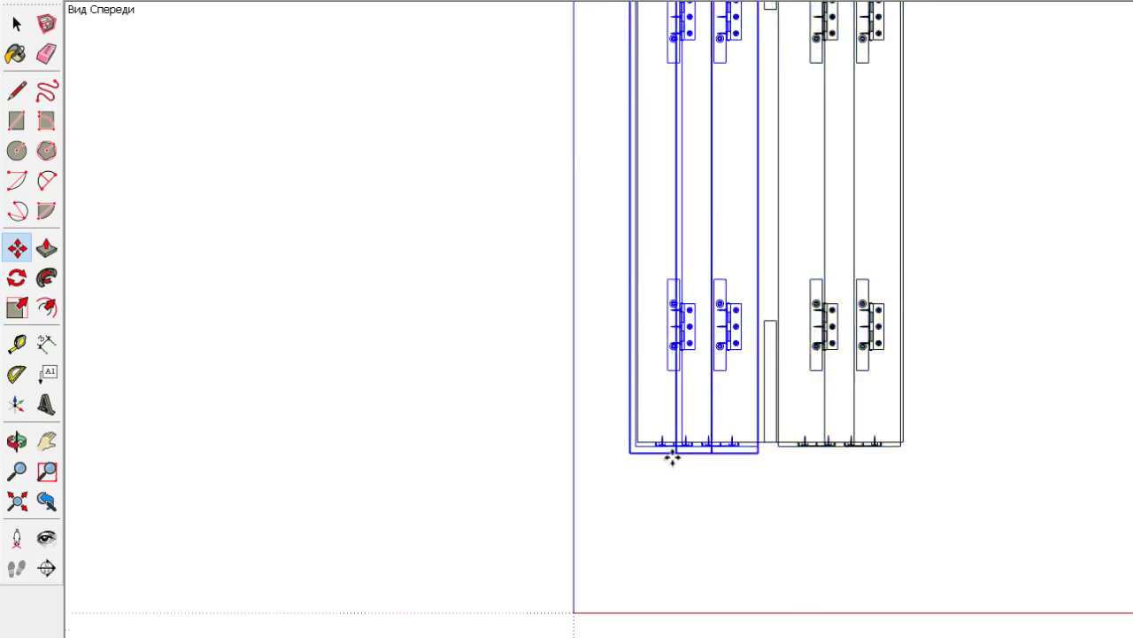
scroll(670, 455, up, 4)
scroll(688, 456, up, 2)
click(596, 462)
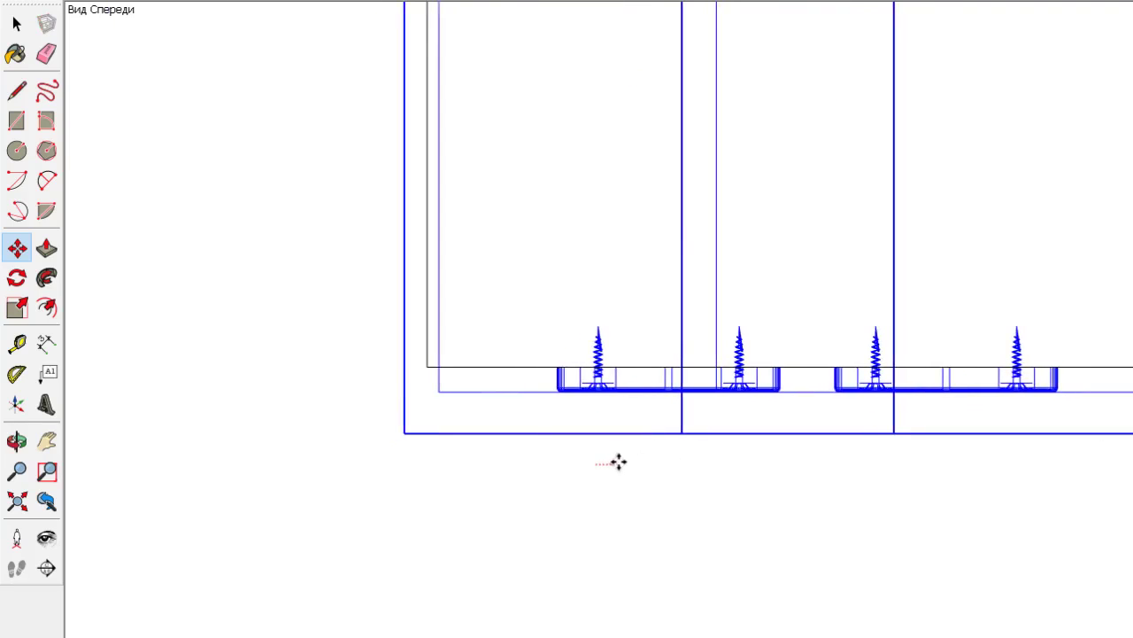
In top view, move the copied assembly level with the original
scroll(617, 461, down, 3)
key(t)
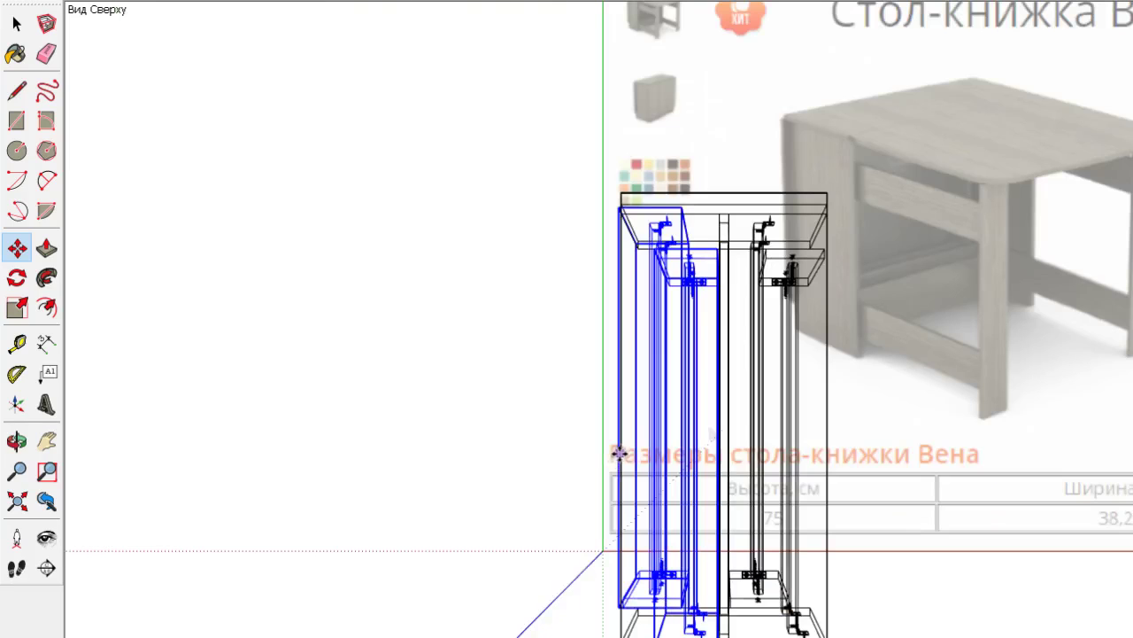
scroll(699, 469, up, 2)
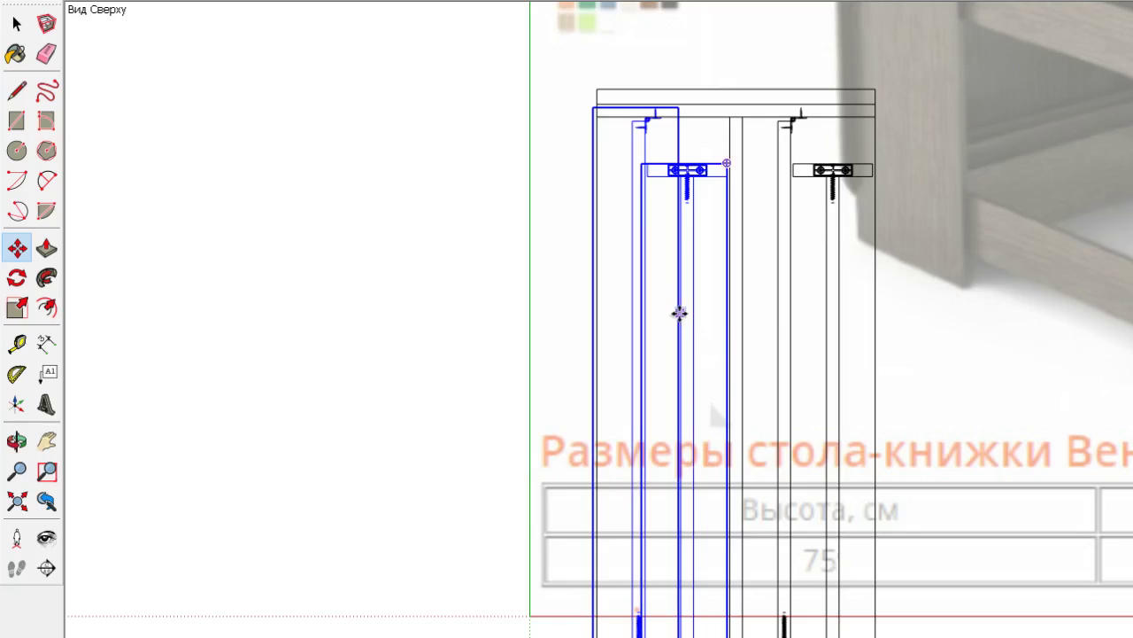
click(497, 275)
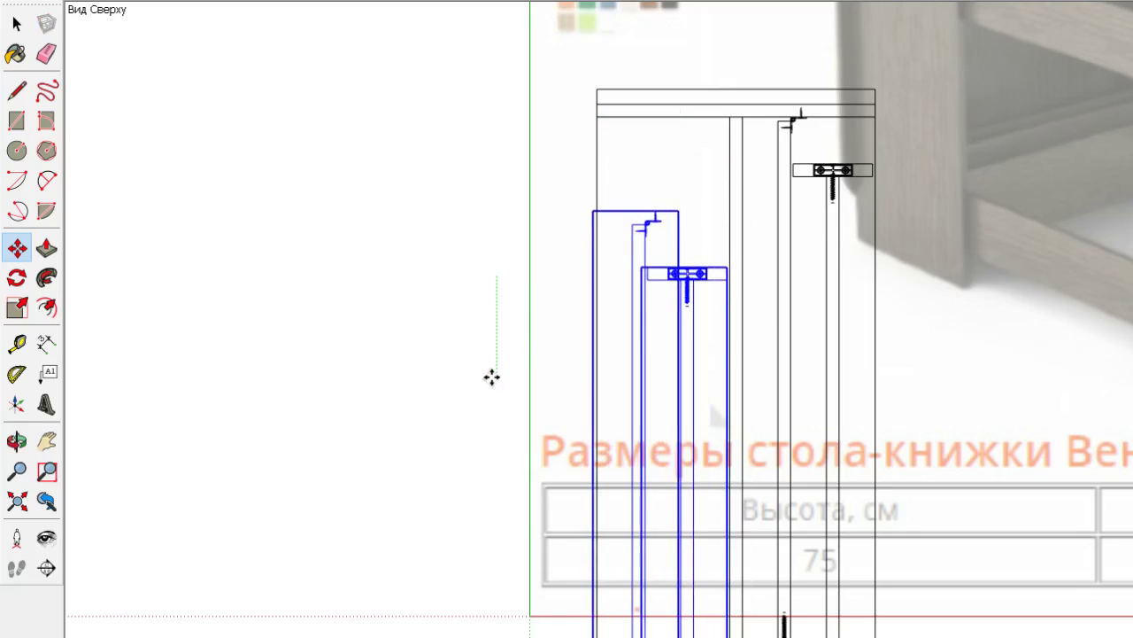
click(641, 274)
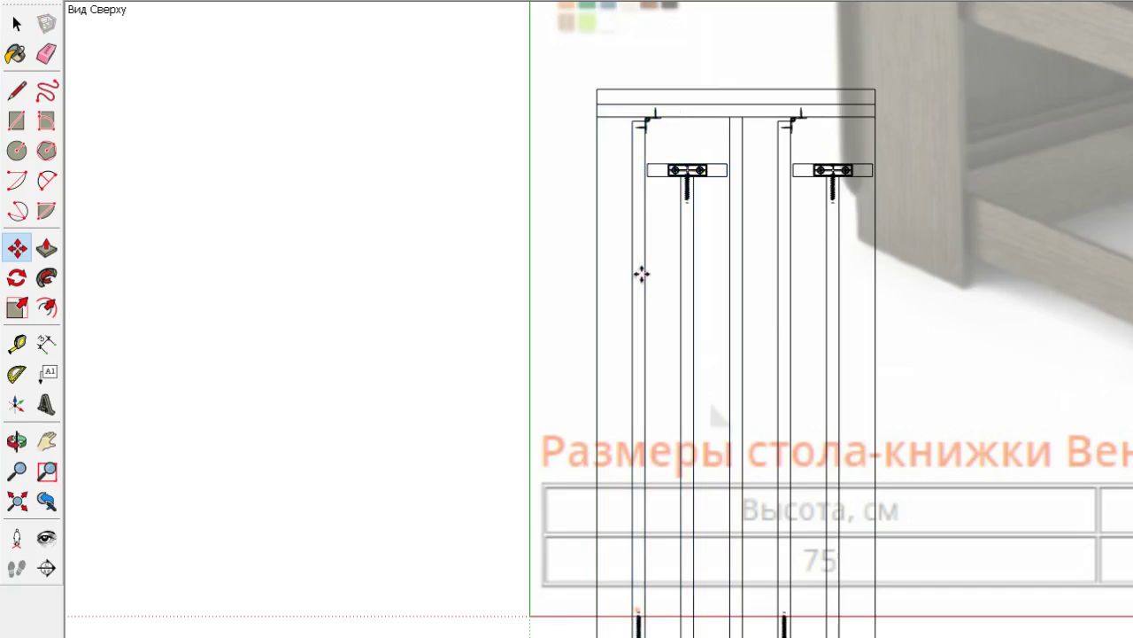
Group the left vertical panel with the bracket panel, undoing the unwanted mirror
click(16, 25)
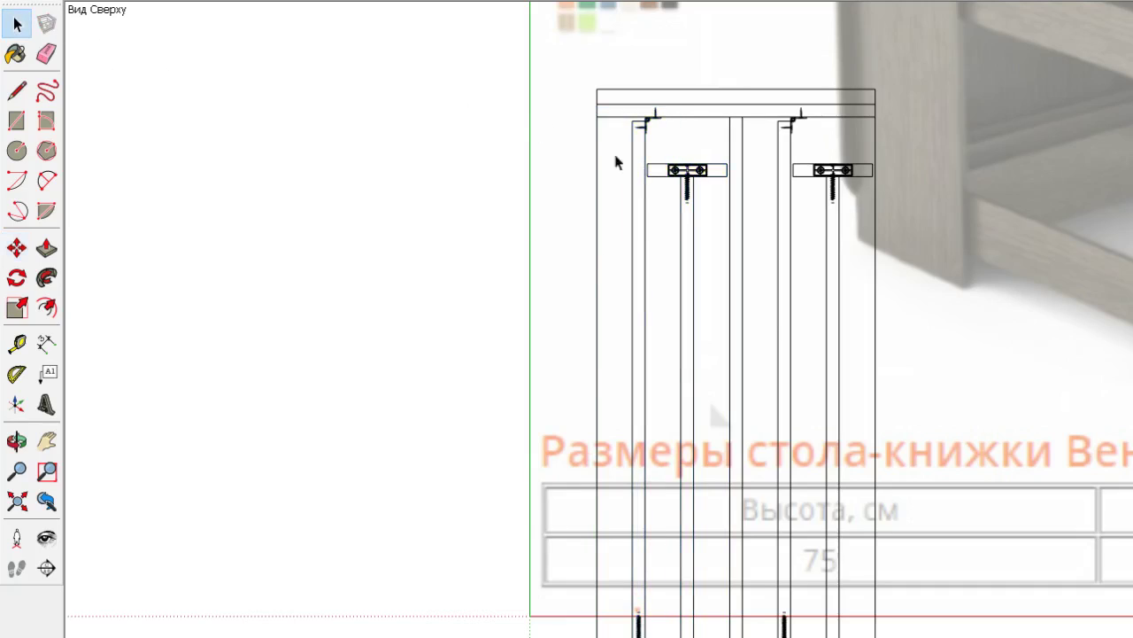
click(646, 153)
shift+click(695, 174)
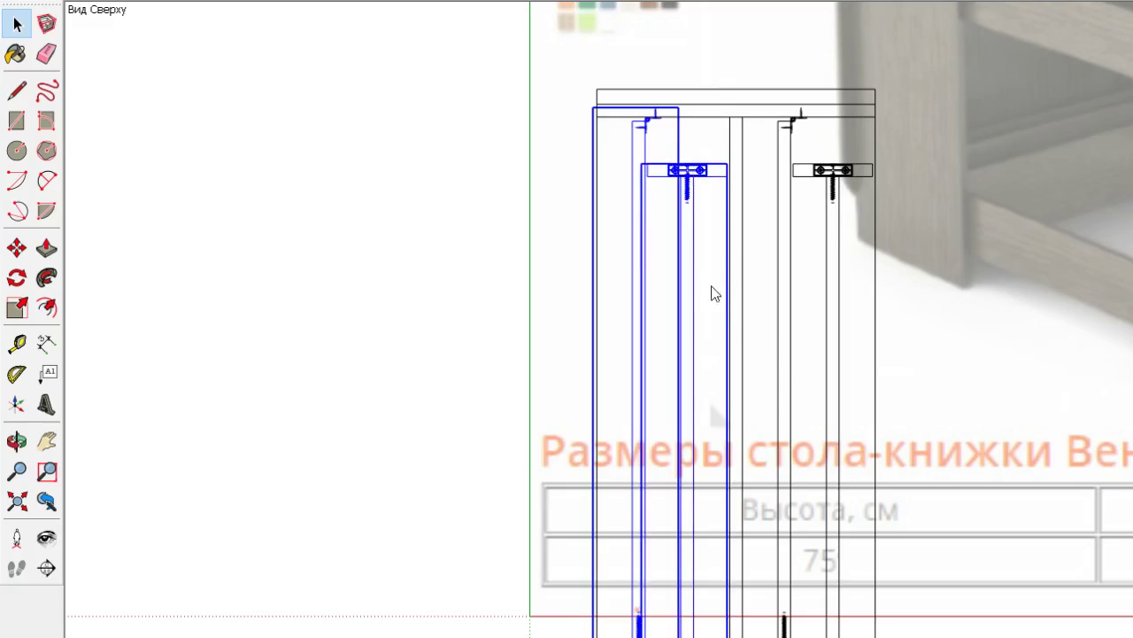
key(ctrl+g)
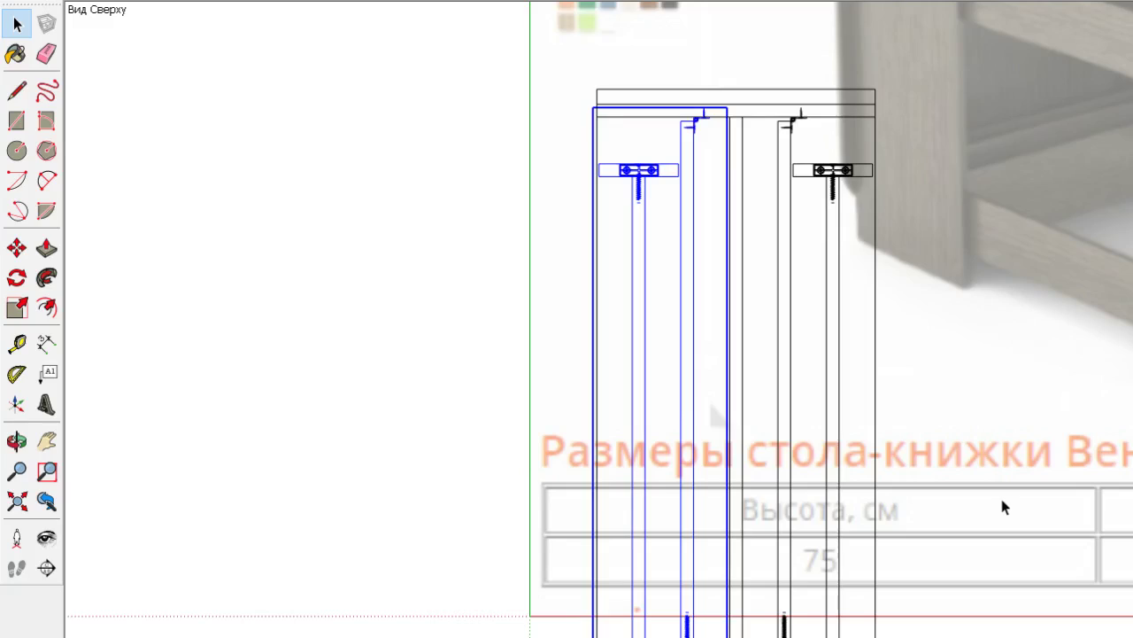
key(ctrl+z)
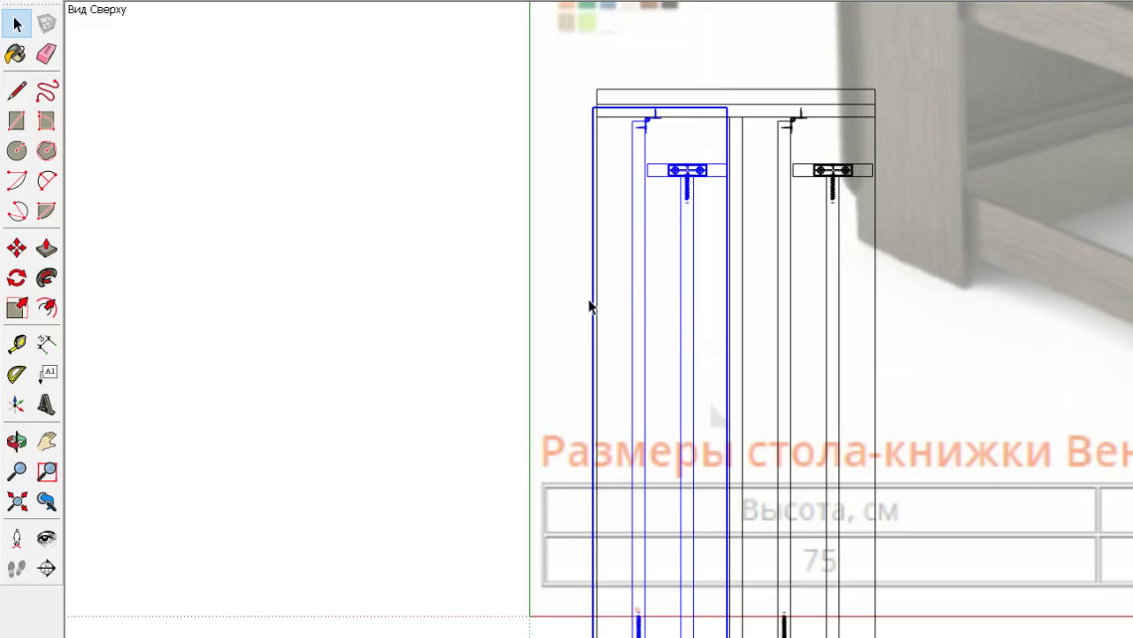
scroll(591, 306, down, 5)
Orbit to a 3D view, toggle X-ray faces to reveal the hinges, then orbit toward the front
mouse_move(835, 632)
middle_down()
mouse_move(417, 210)
mouse_move(652, 466)
mouse_move(690, 445)
middle_up()
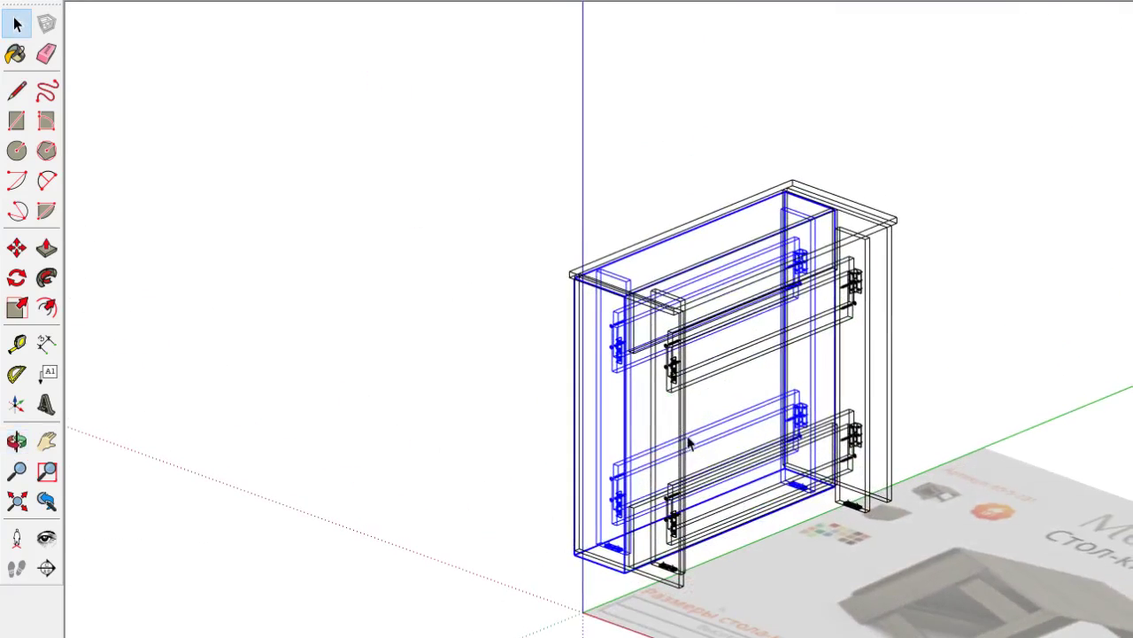
key(alt+x)
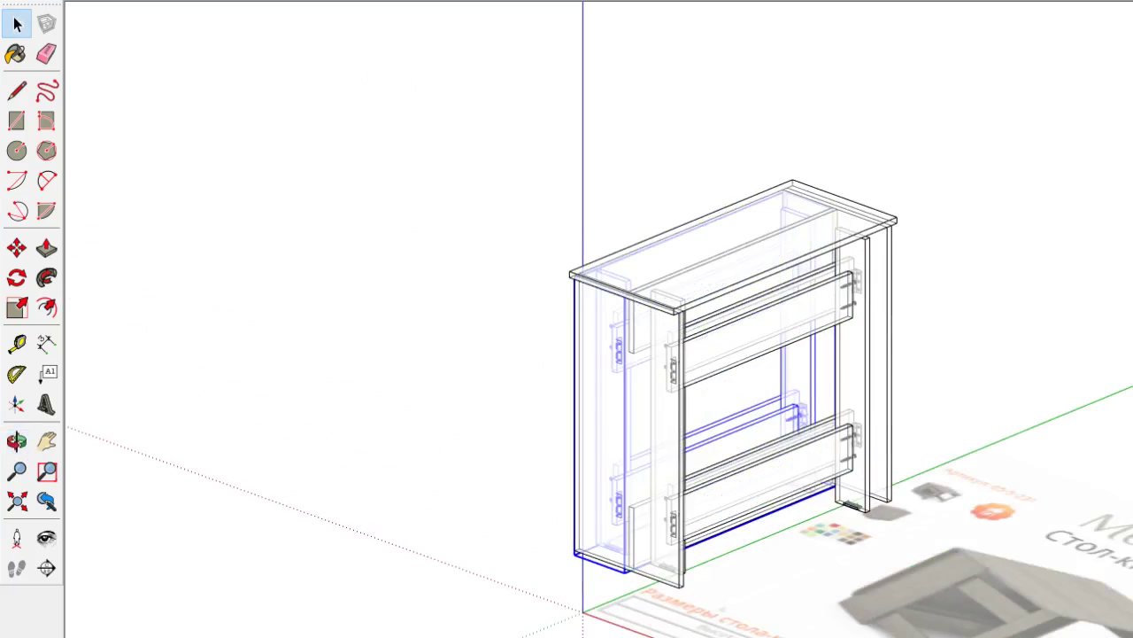
key(alt+x)
scroll(476, 580, up, 2)
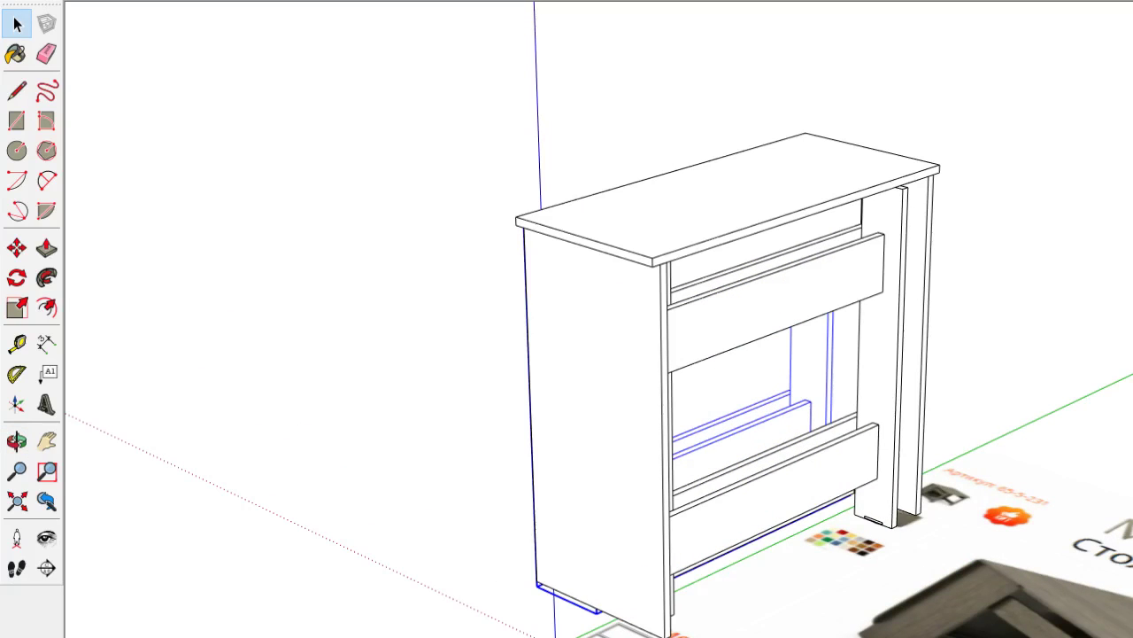
key(alt+x)
mouse_move(639, 631)
middle_down()
mouse_move(608, 334)
mouse_move(625, 375)
middle_up()
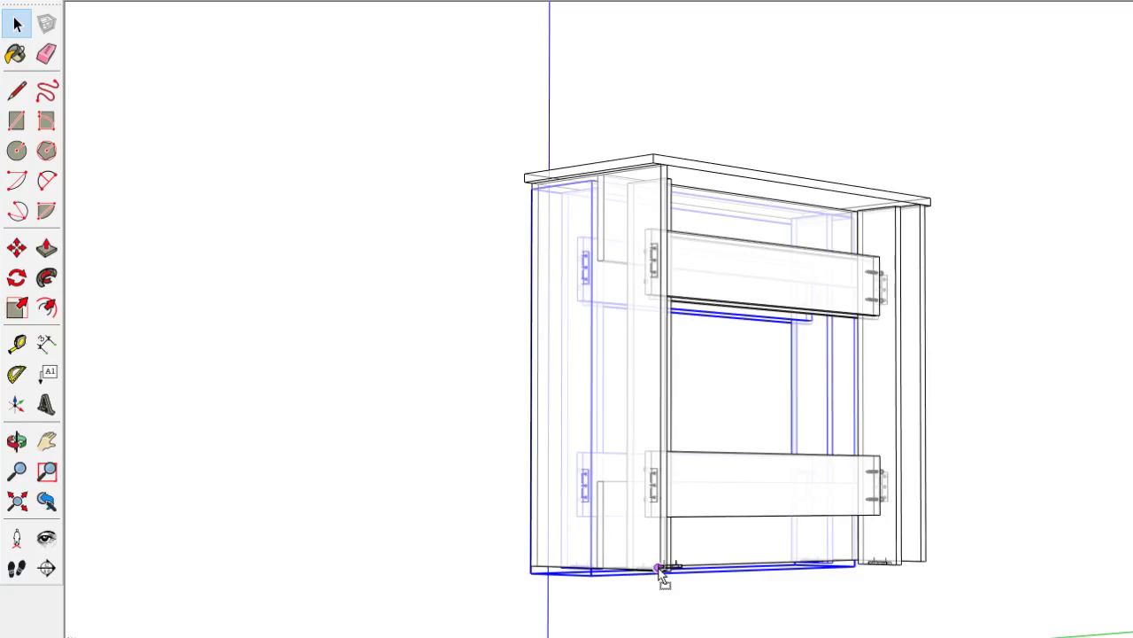
In parallel right-side view, move the bracket along the green axis under the panel's bottom edge
key(m)
key(F4)
key(p)
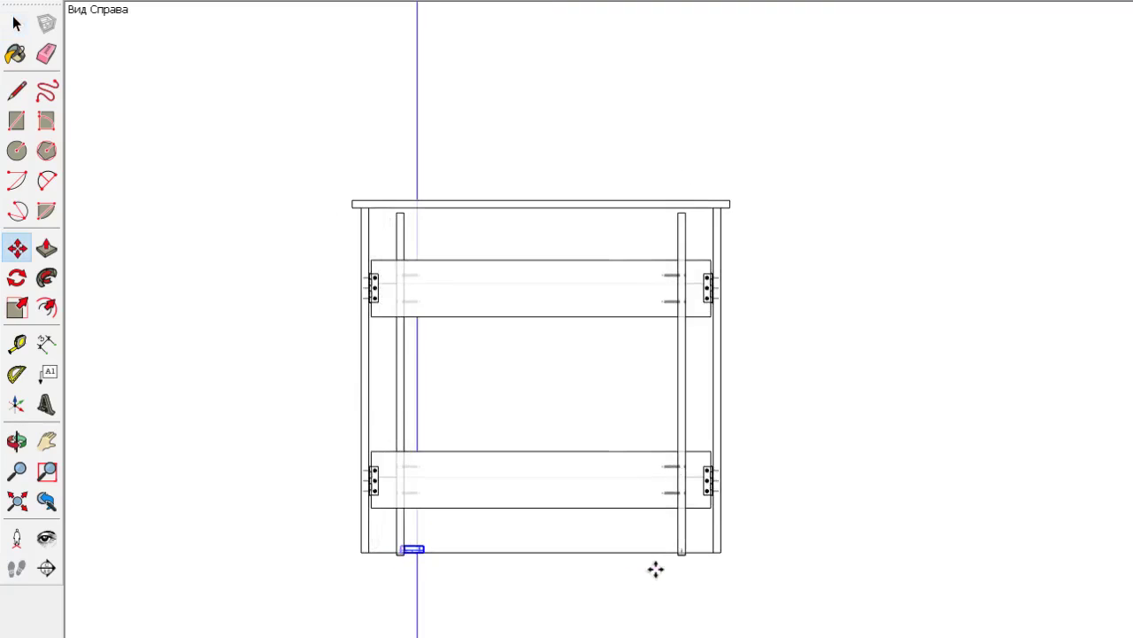
scroll(428, 493, up, 3)
scroll(476, 489, up, 2)
click(748, 534)
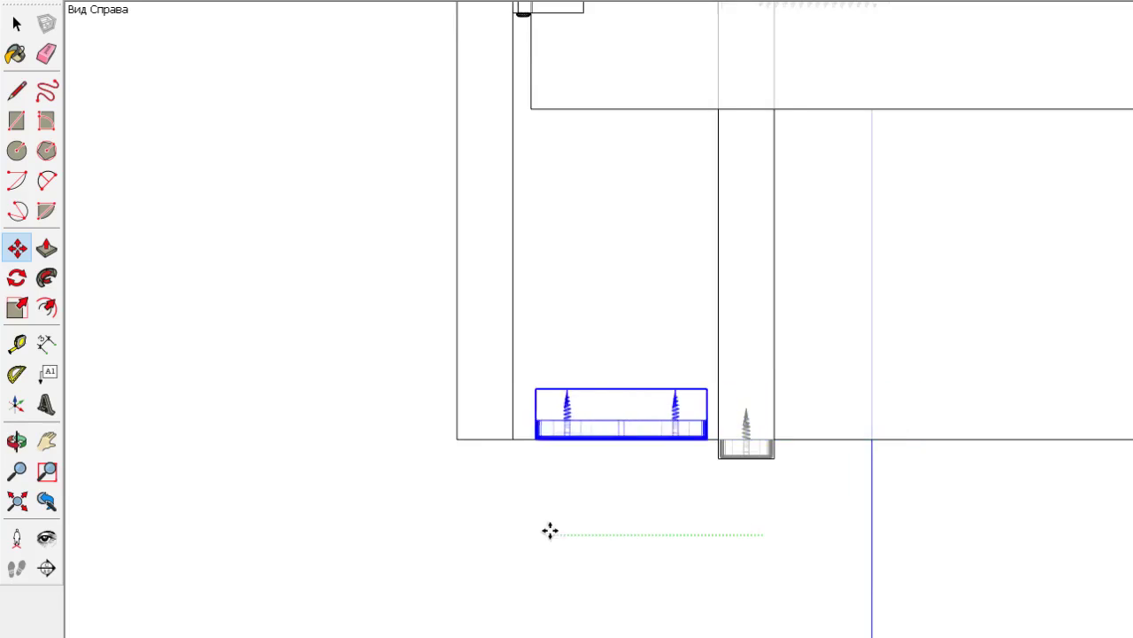
click(447, 527)
scroll(440, 475, up, 2)
scroll(472, 402, up, 3)
scroll(465, 400, up, 1)
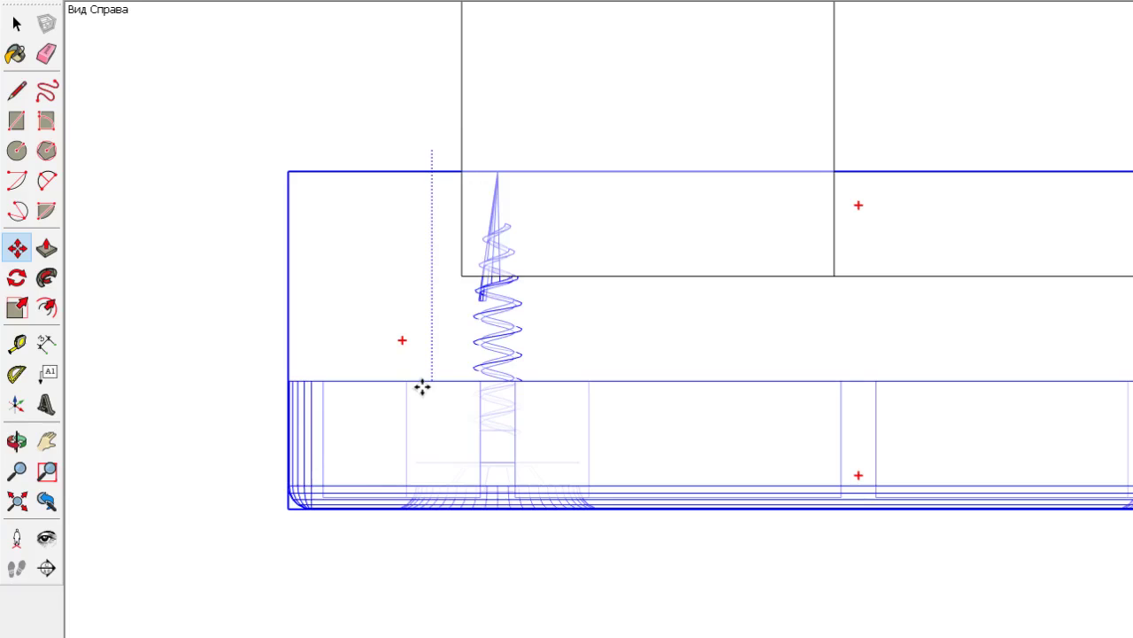
click(835, 275)
Check the bracket's placement from the front and top views
scroll(812, 304, up, 3)
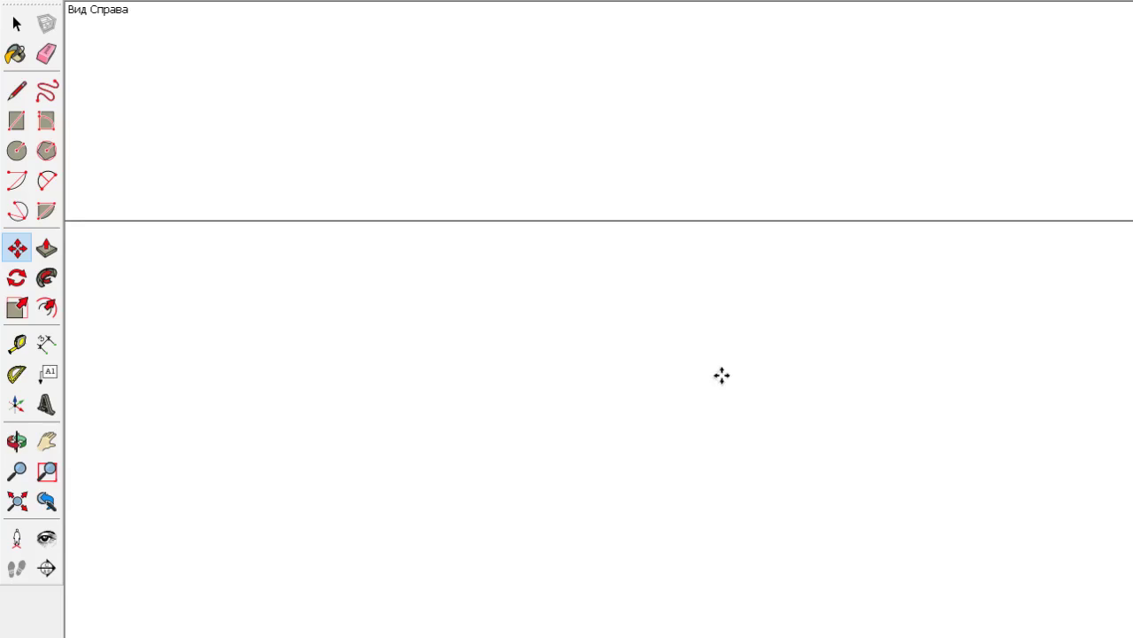
scroll(721, 375, down, 3)
scroll(840, 254, down, 3)
scroll(840, 253, down, 1)
scroll(444, 324, up, 2)
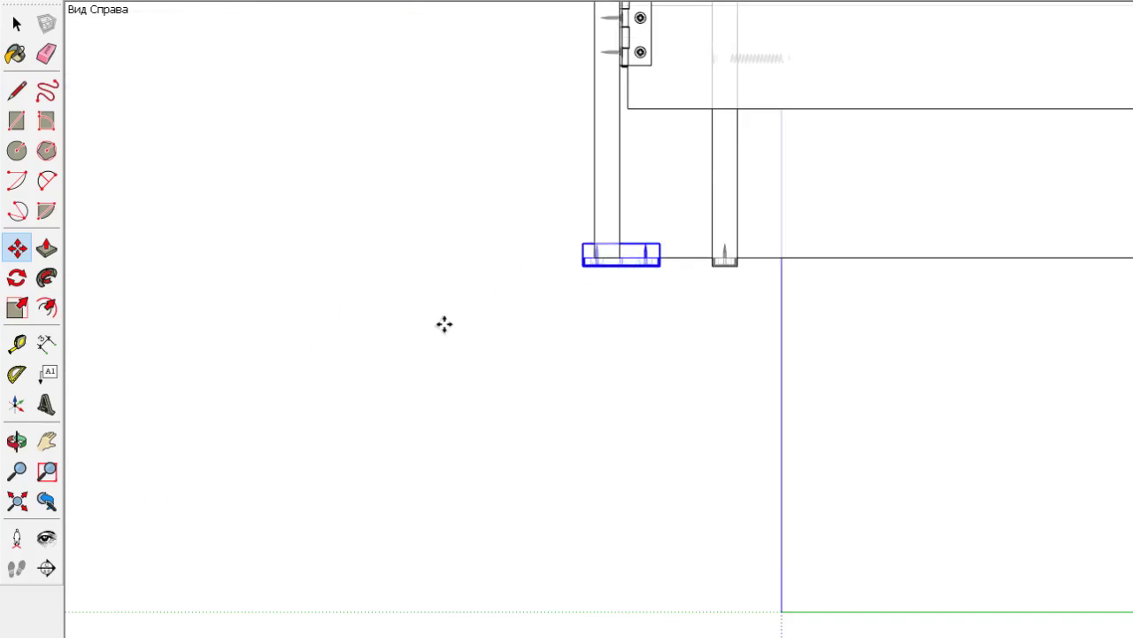
key(F3)
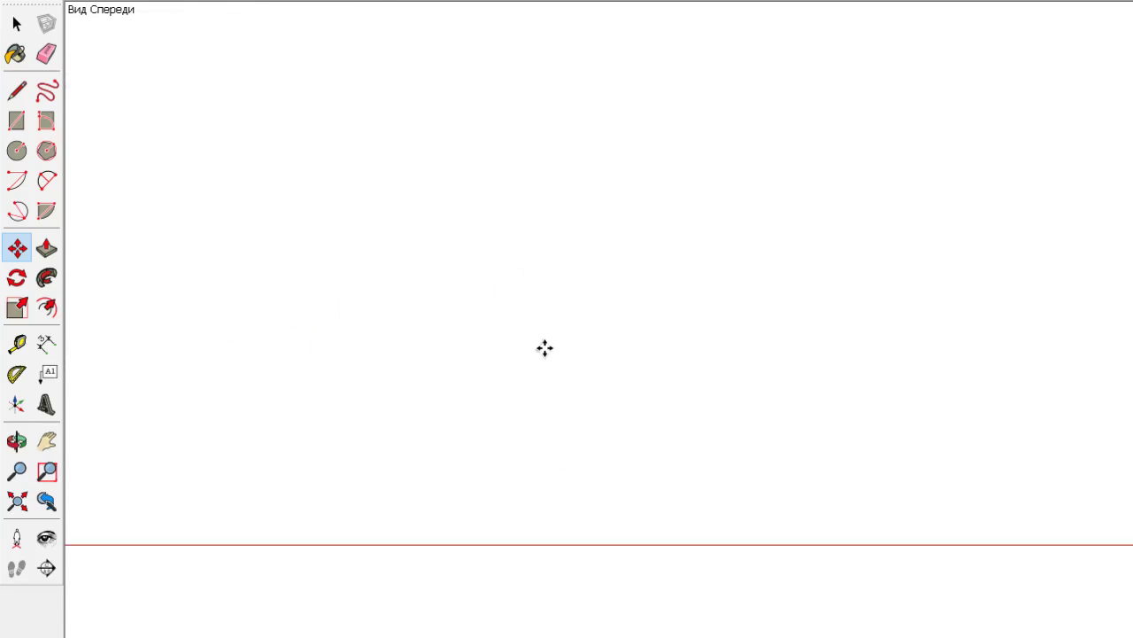
scroll(493, 377, up, 2)
scroll(513, 390, up, 2)
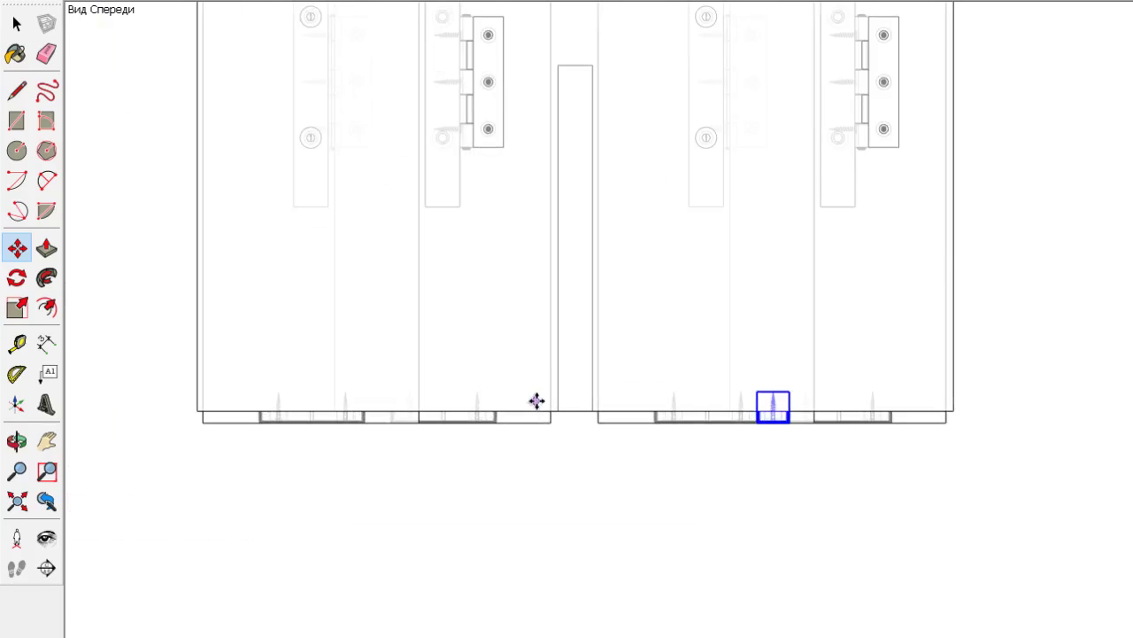
key(F2)
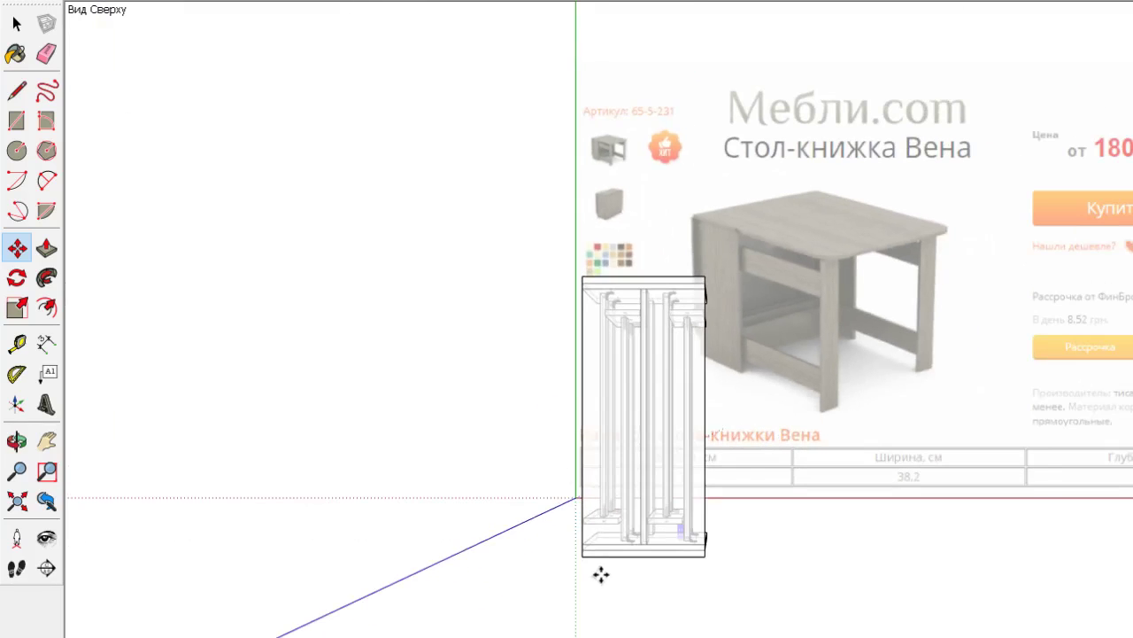
Rotate the mounting bracket 90° to lie horizontally and start moving it toward the panel edge
scroll(634, 578, up, 2)
scroll(719, 451, up, 3)
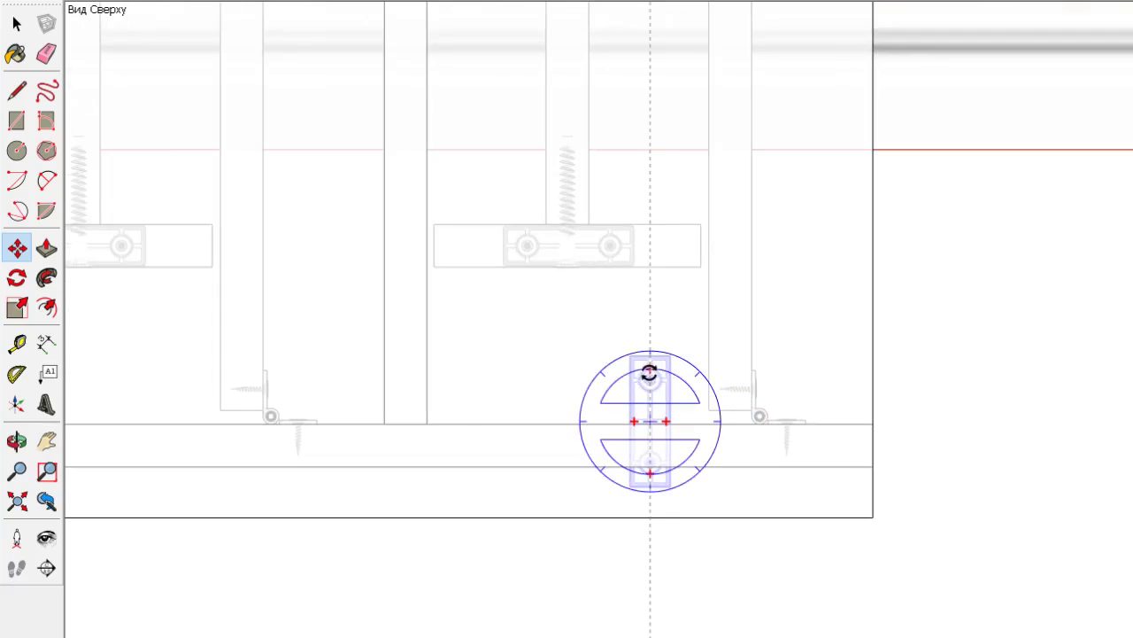
click(656, 378)
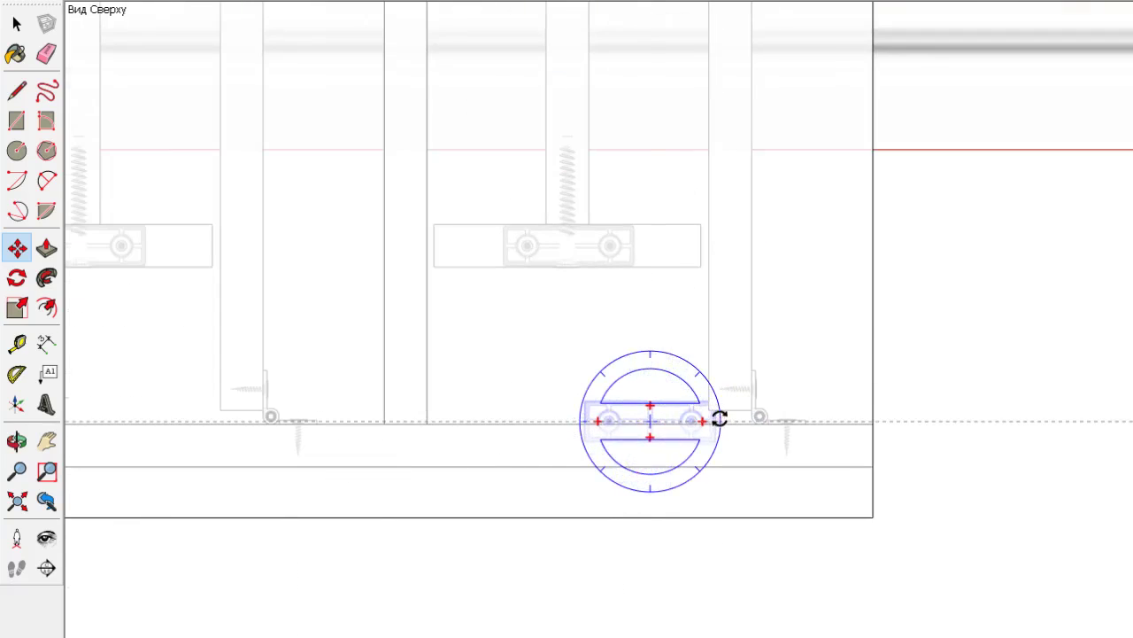
scroll(713, 422, up, 3)
scroll(713, 422, up, 3)
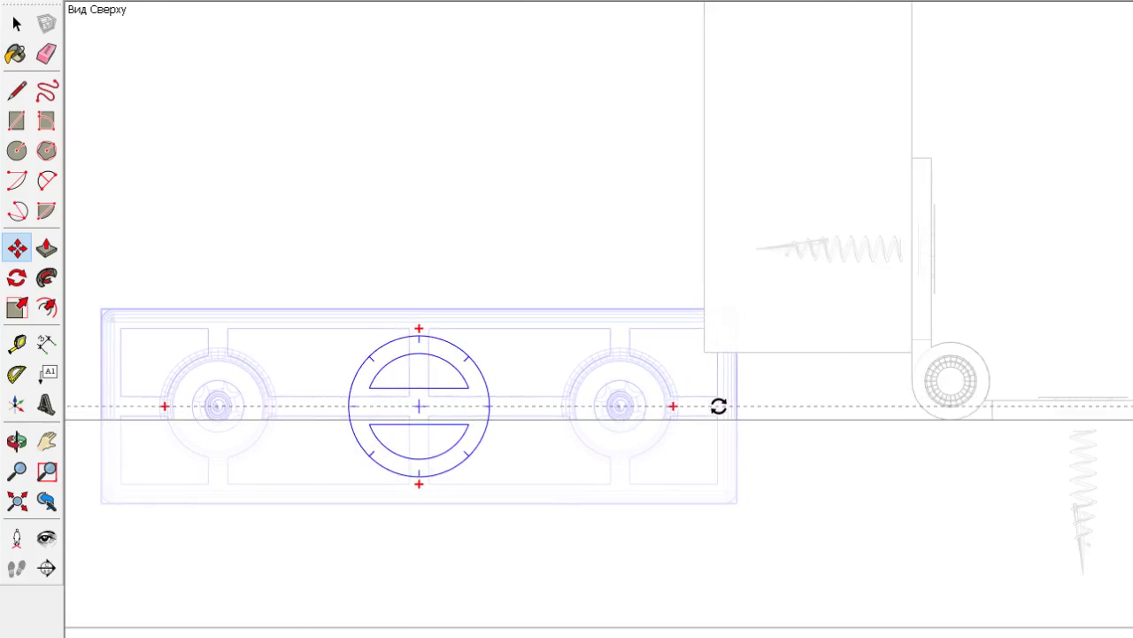
click(717, 407)
scroll(717, 407, down, 3)
click(541, 210)
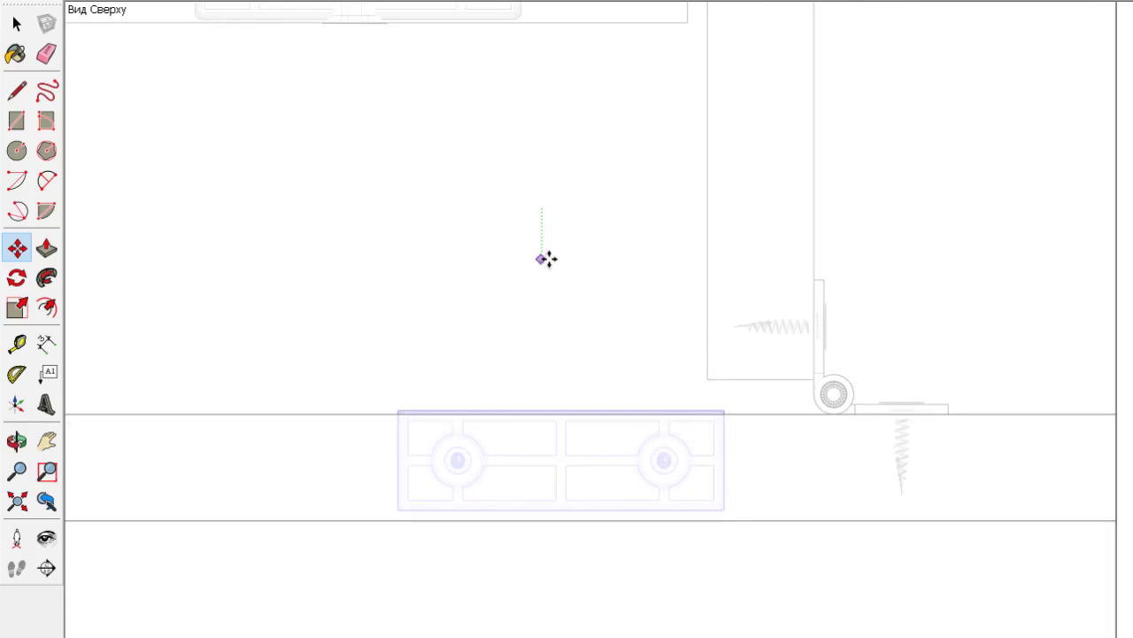
scroll(540, 268, down, 3)
Slide the bracket along the red axis to its new spot on the bottom edge
key(F2)
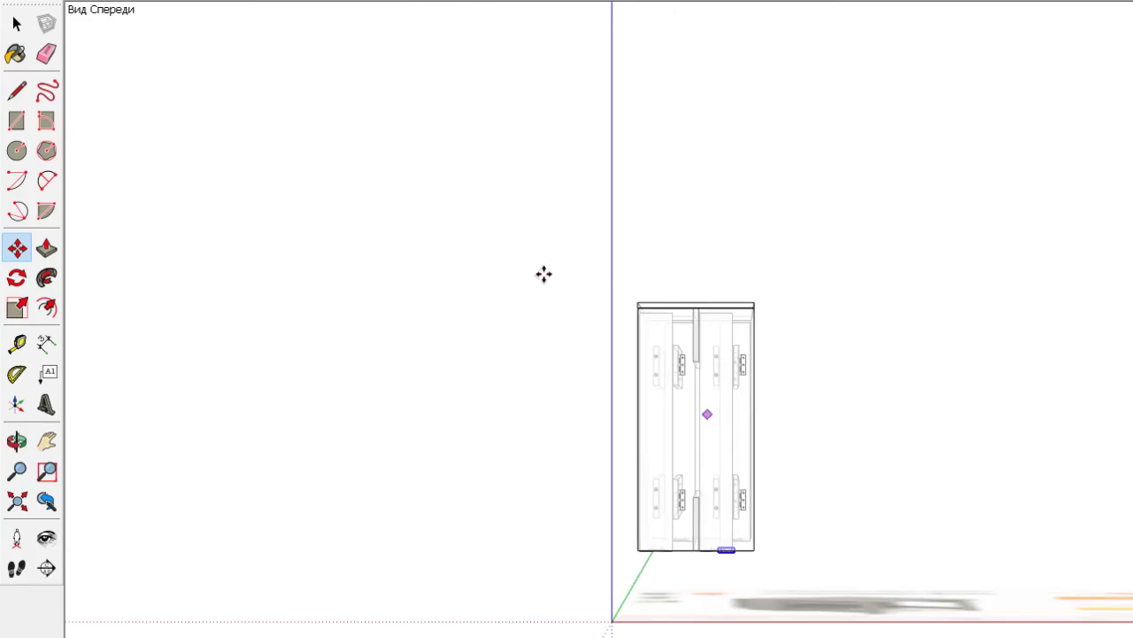
scroll(592, 396, up, 3)
scroll(591, 396, up, 3)
scroll(753, 407, up, 3)
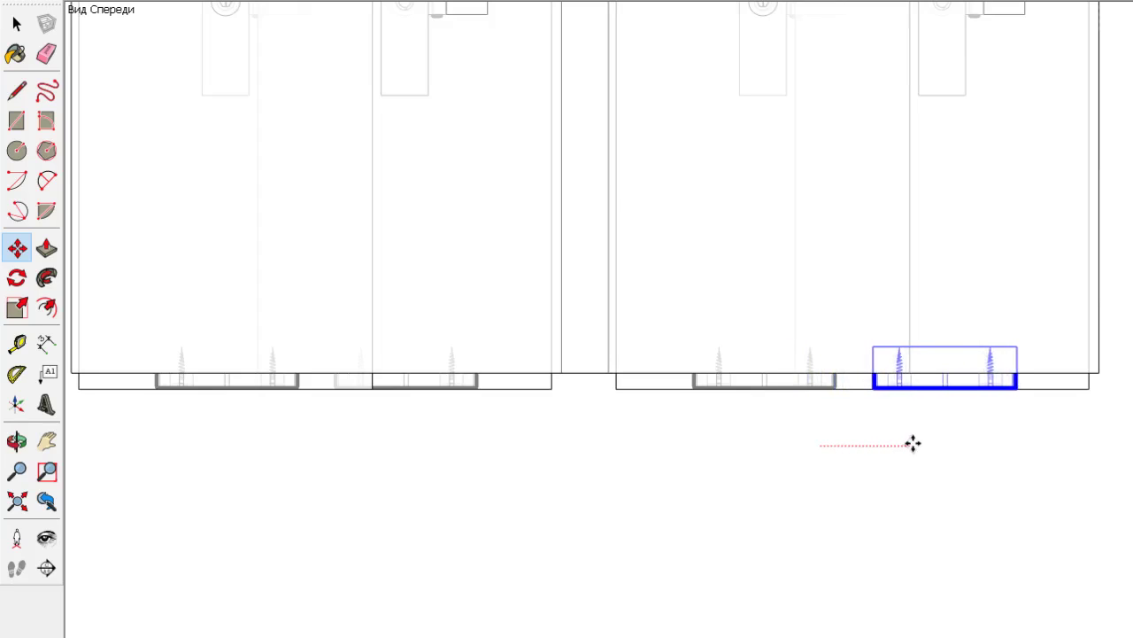
click(911, 445)
scroll(1018, 424, up, 2)
scroll(885, 405, up, 1)
scroll(901, 316, up, 3)
scroll(961, 342, up, 2)
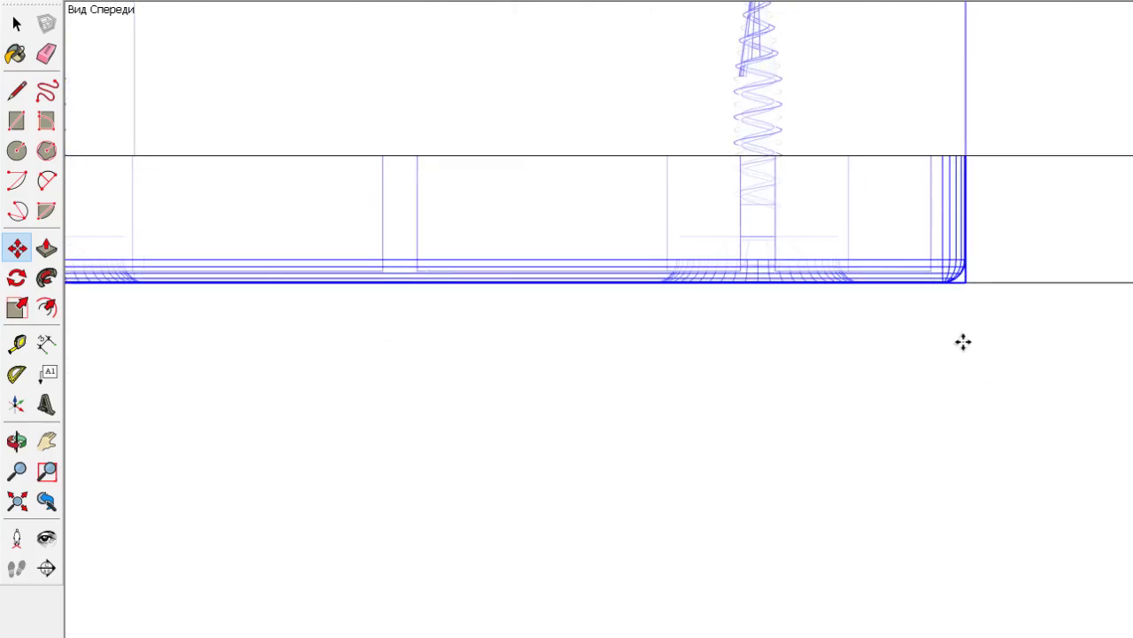
scroll(949, 345, down, 3)
scroll(948, 344, down, 3)
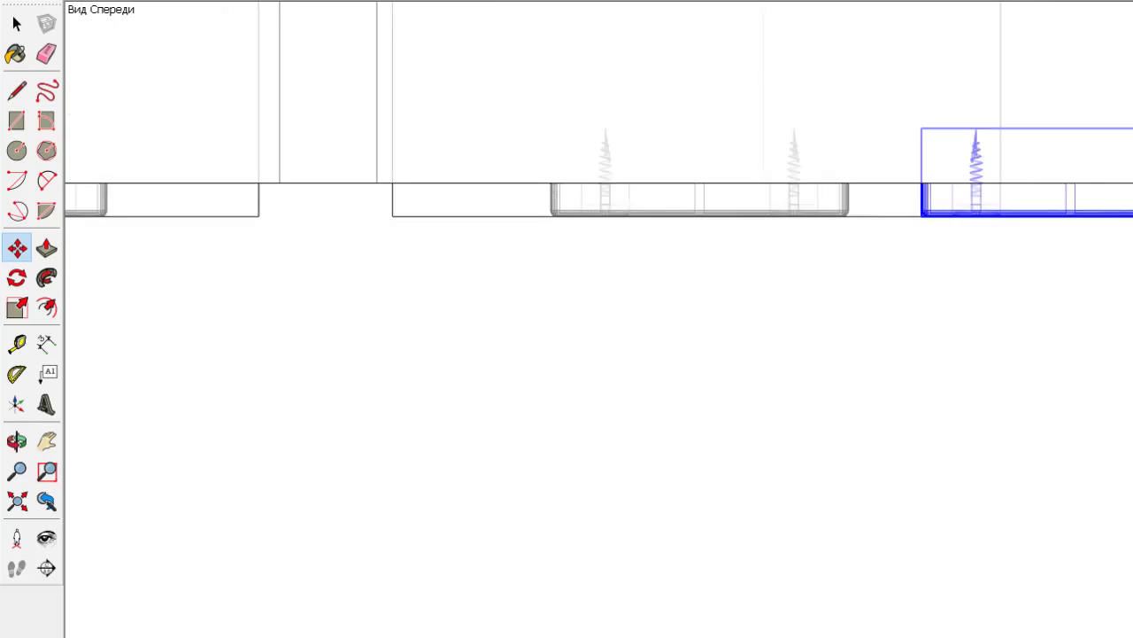
scroll(948, 345, down, 2)
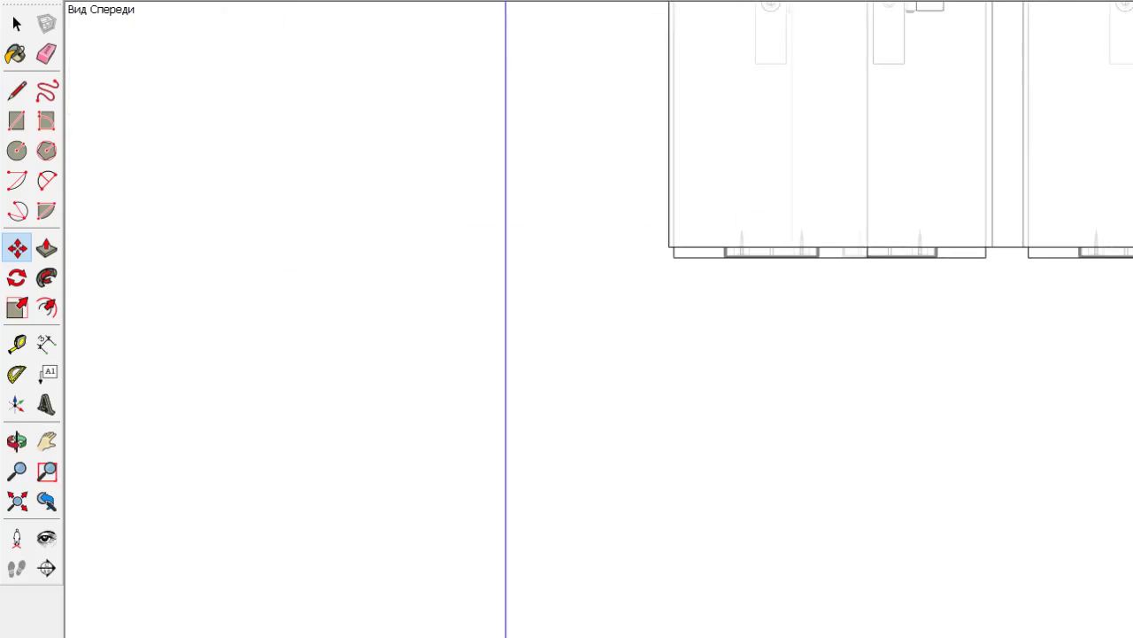
click(812, 310)
Readjust the bracket's position, then orbit to a 3D view of the cabinet base
scroll(731, 243, up, 2)
scroll(731, 260, up, 2)
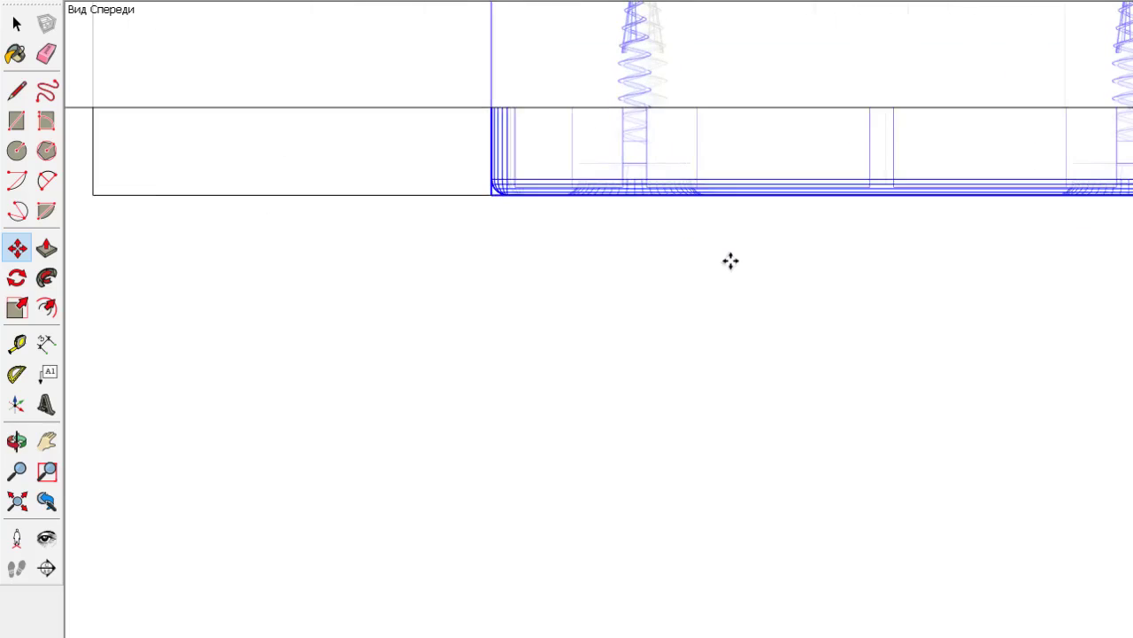
click(731, 260)
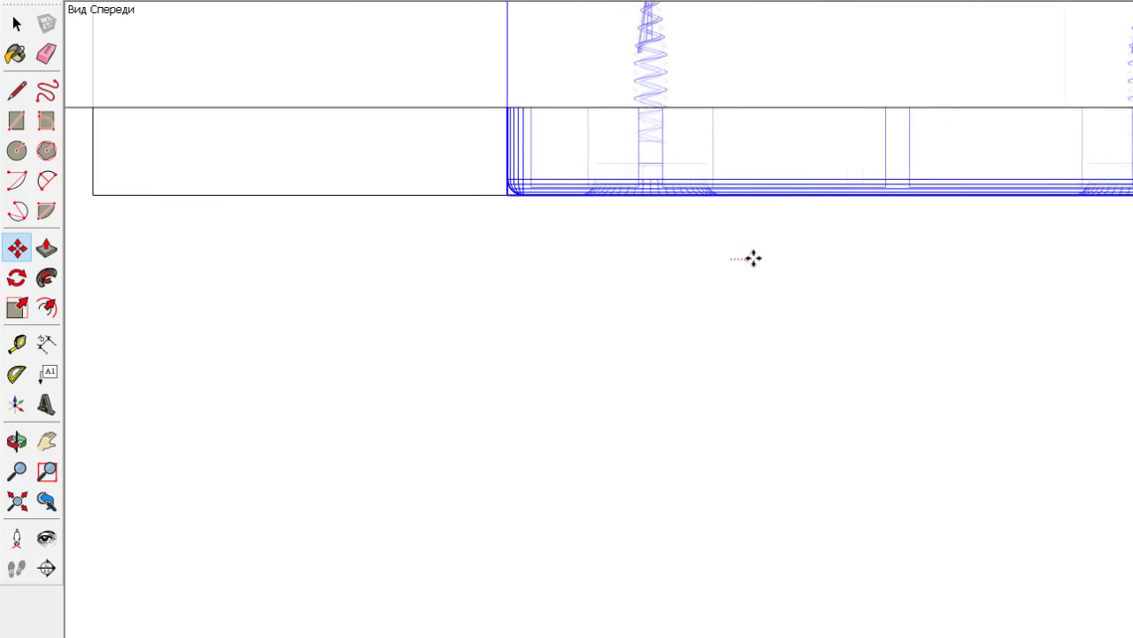
scroll(735, 257, down, 3)
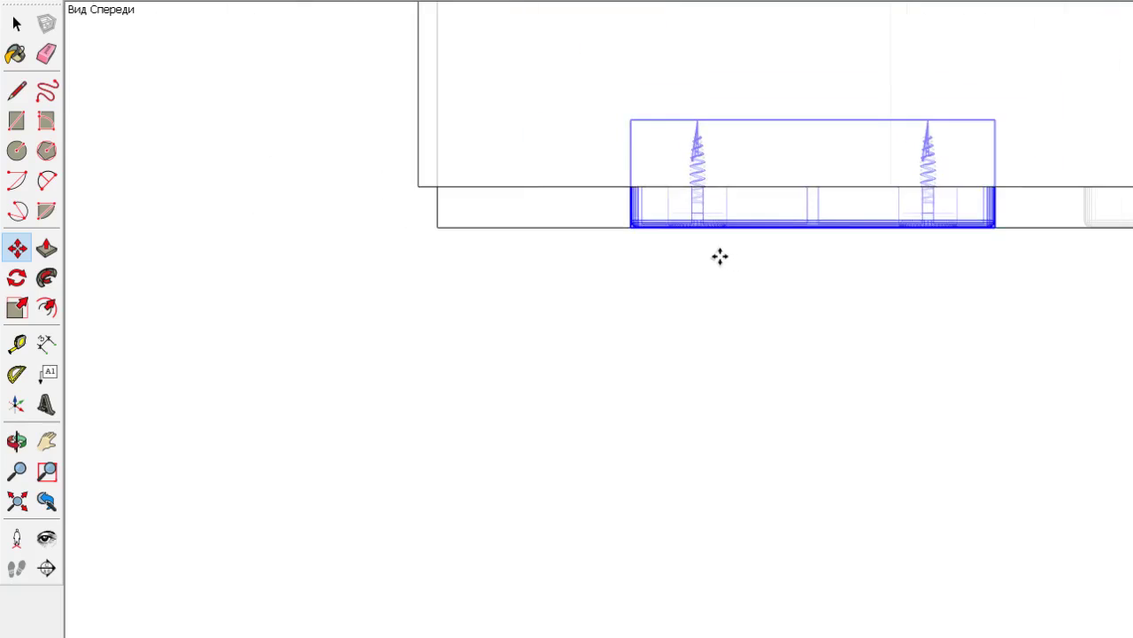
scroll(708, 256, down, 3)
mouse_move(941, 301)
middle_down()
mouse_move(710, 181)
mouse_move(342, 139)
middle_up()
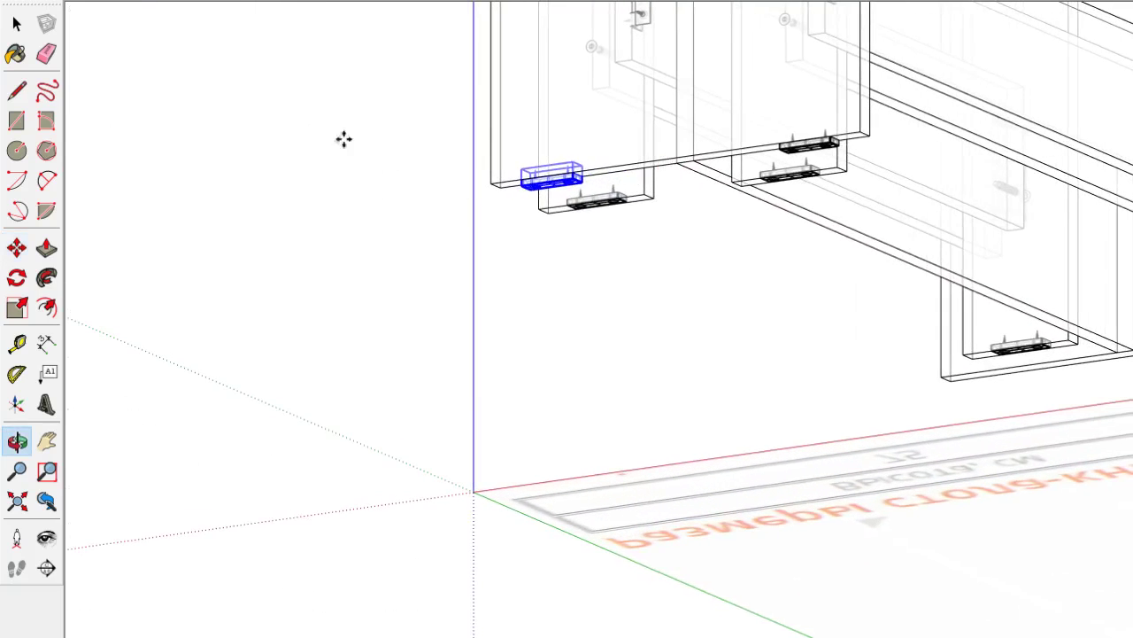
In right view, slide another bracket along the green axis under its post, then view the whole table
click(17, 25)
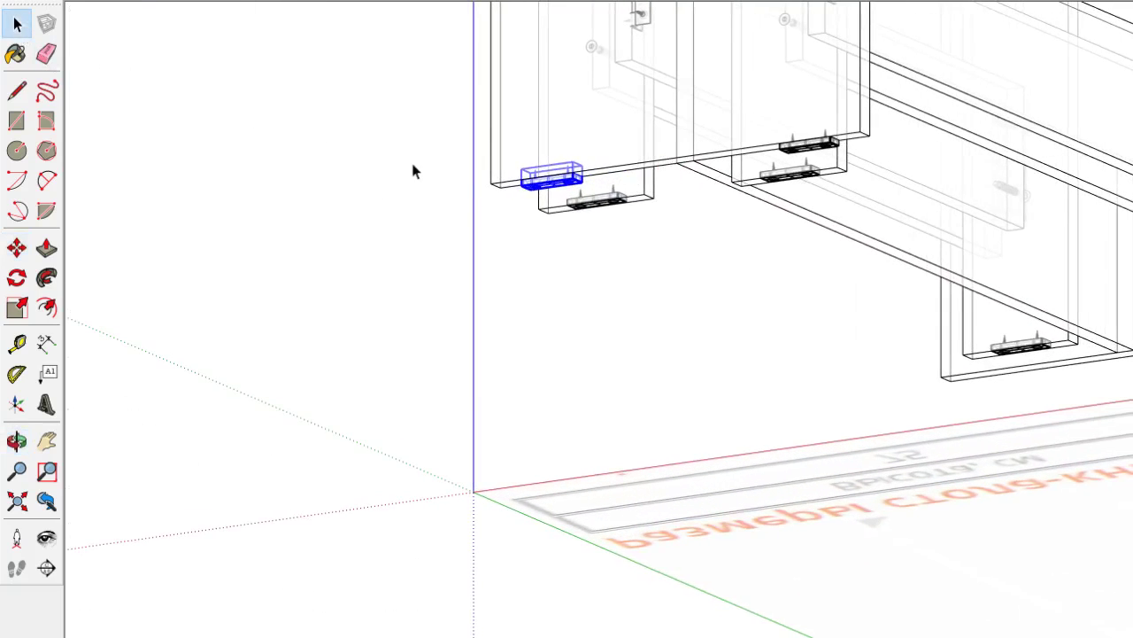
ctrl+click(791, 150)
key(3)
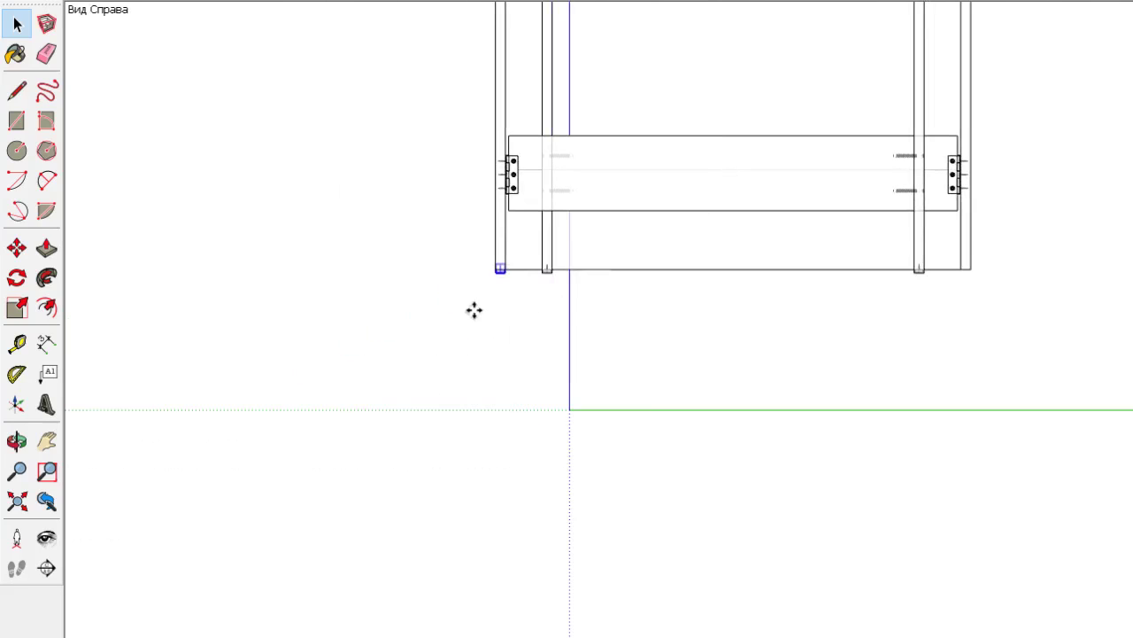
key(m)
click(474, 310)
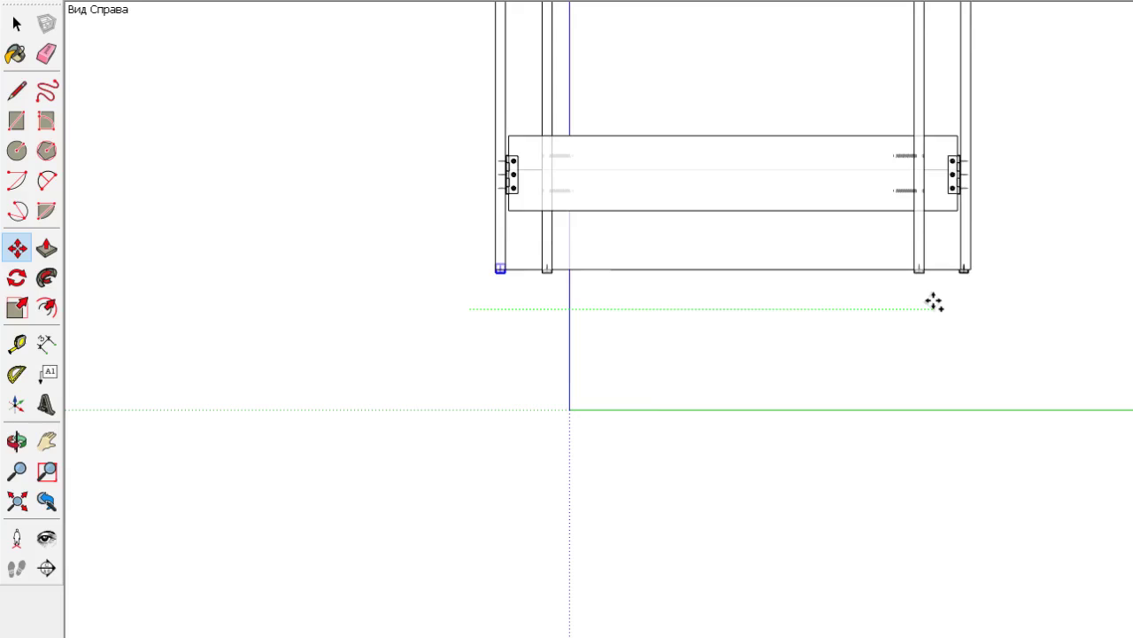
scroll(935, 302, up, 3)
scroll(1012, 278, up, 3)
scroll(916, 245, up, 2)
scroll(888, 324, up, 2)
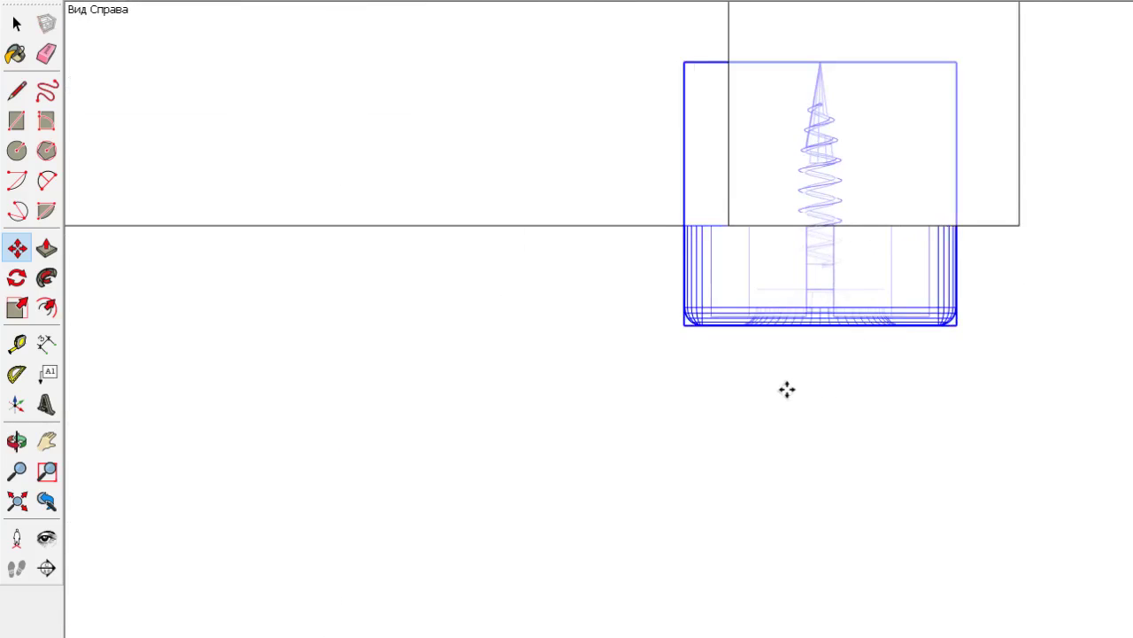
scroll(834, 384, down, 4)
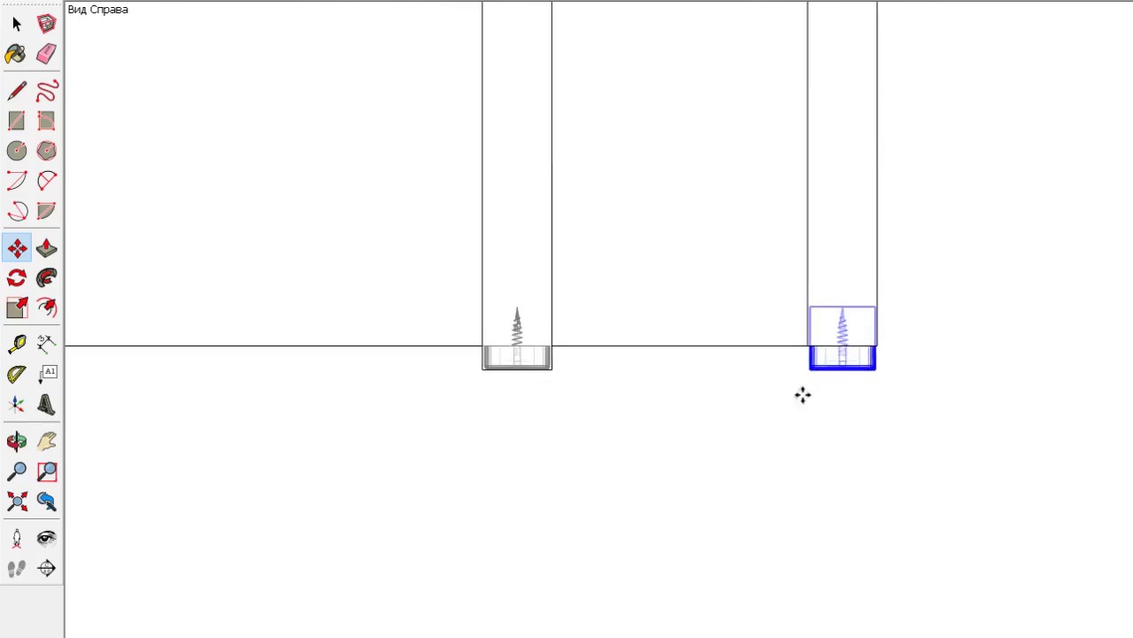
mouse_move(802, 395)
middle_down()
mouse_move(810, 514)
mouse_move(1050, 524)
middle_up()
scroll(867, 523, down, 5)
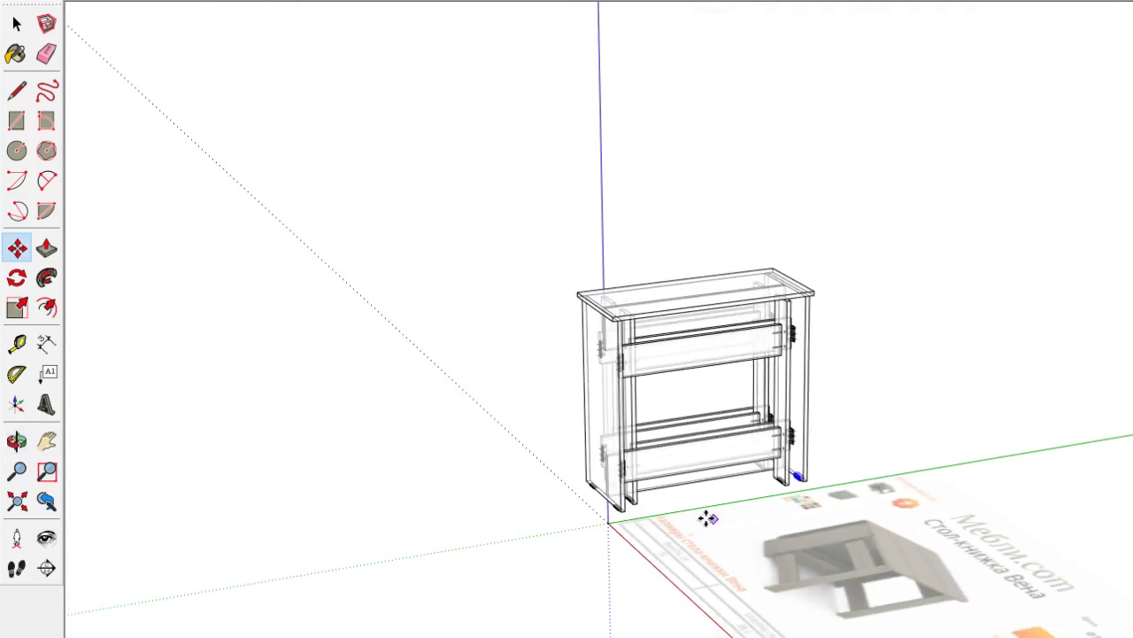
Make a Ctrl copy of the tabletop, sliding it along the red axis
middle_drag(820, 596, 904, 622)
scroll(551, 567, up, 3)
scroll(654, 563, up, 2)
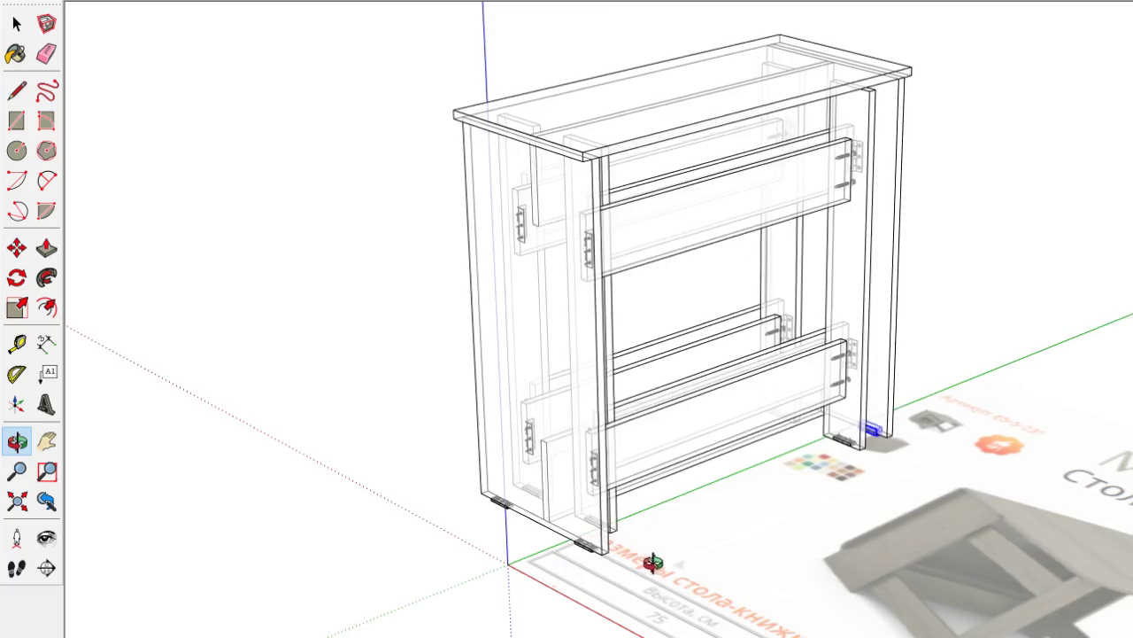
middle_drag(654, 563, 660, 558)
key(space)
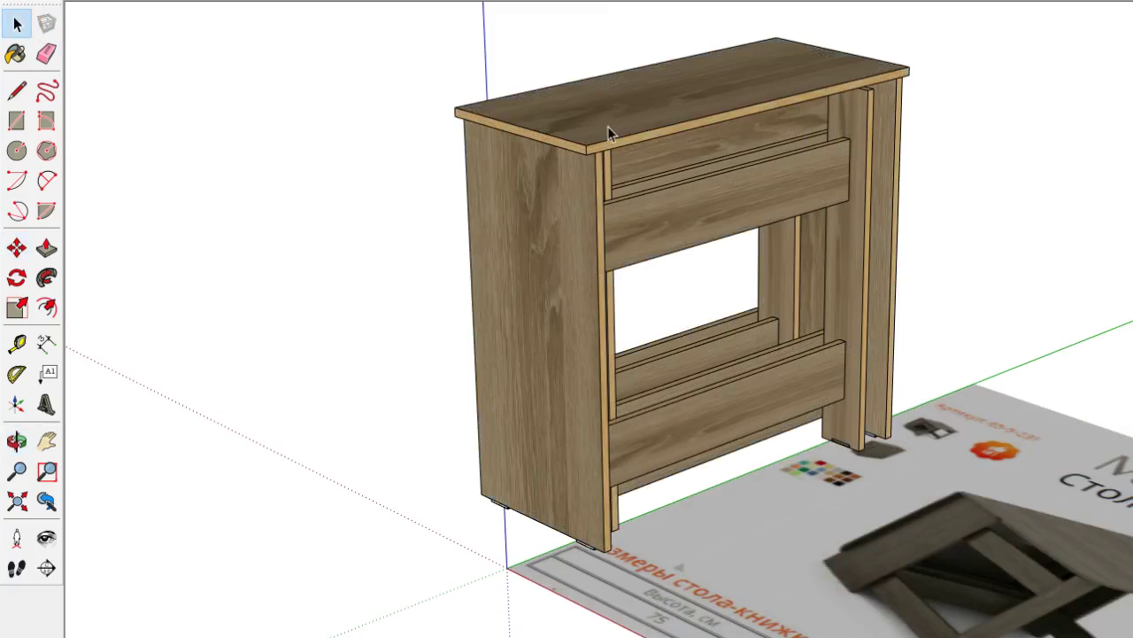
click(608, 132)
key(m)
click(338, 235)
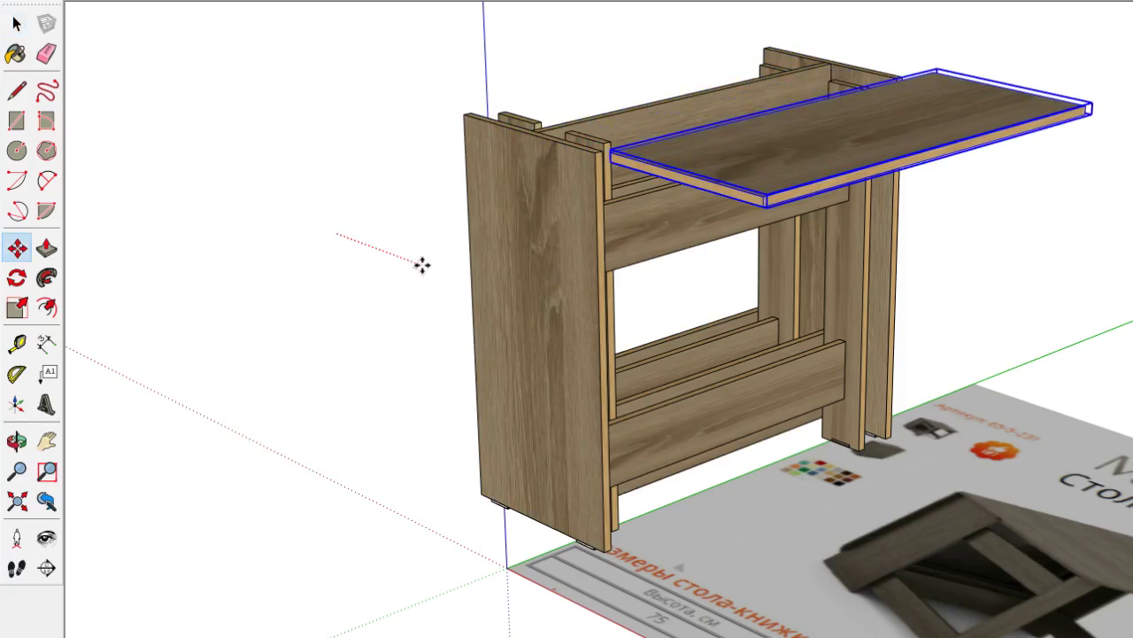
key(ctrl)
Select the cabinet's top panel and turn it toward vertical with Move
scroll(457, 299, down, 3)
middle_drag(458, 298, 549, 265)
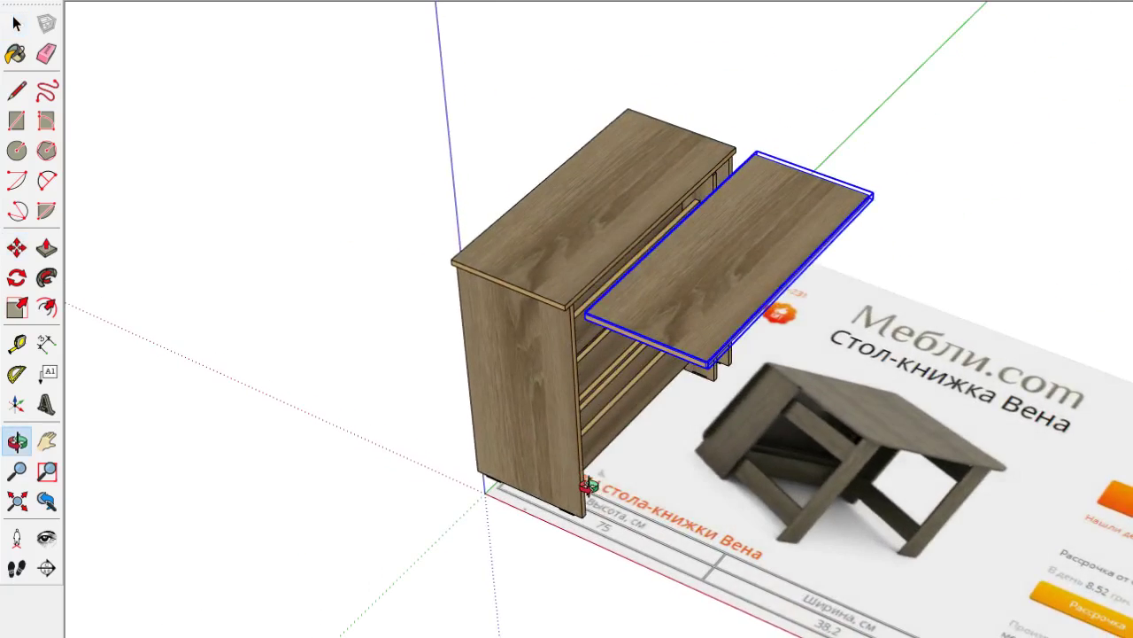
scroll(648, 263, up, 5)
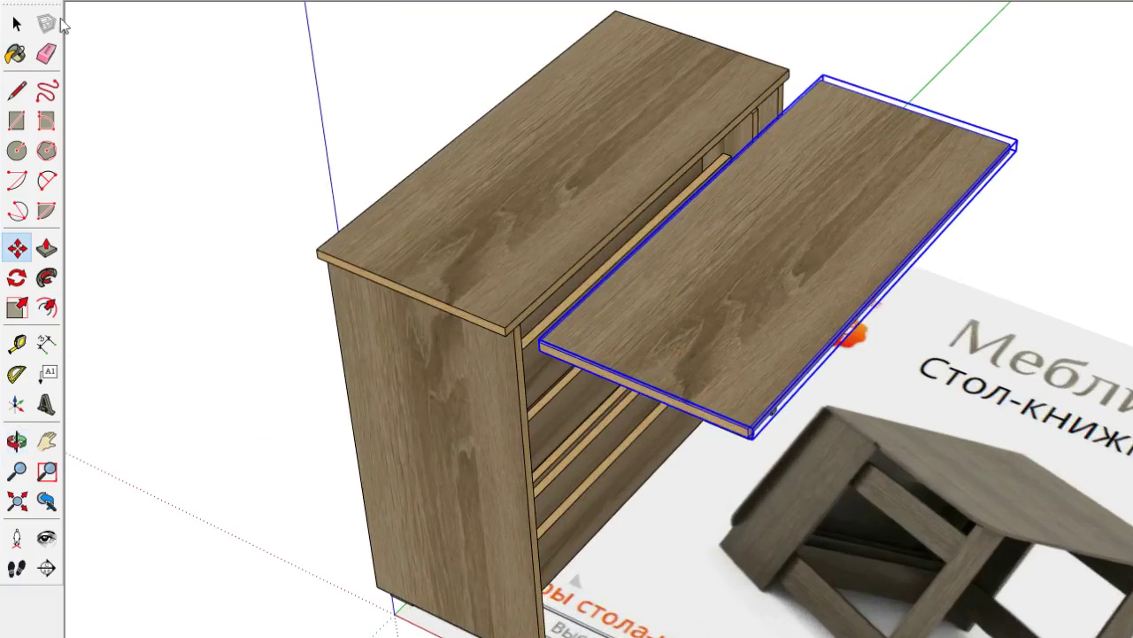
click(17, 25)
click(512, 205)
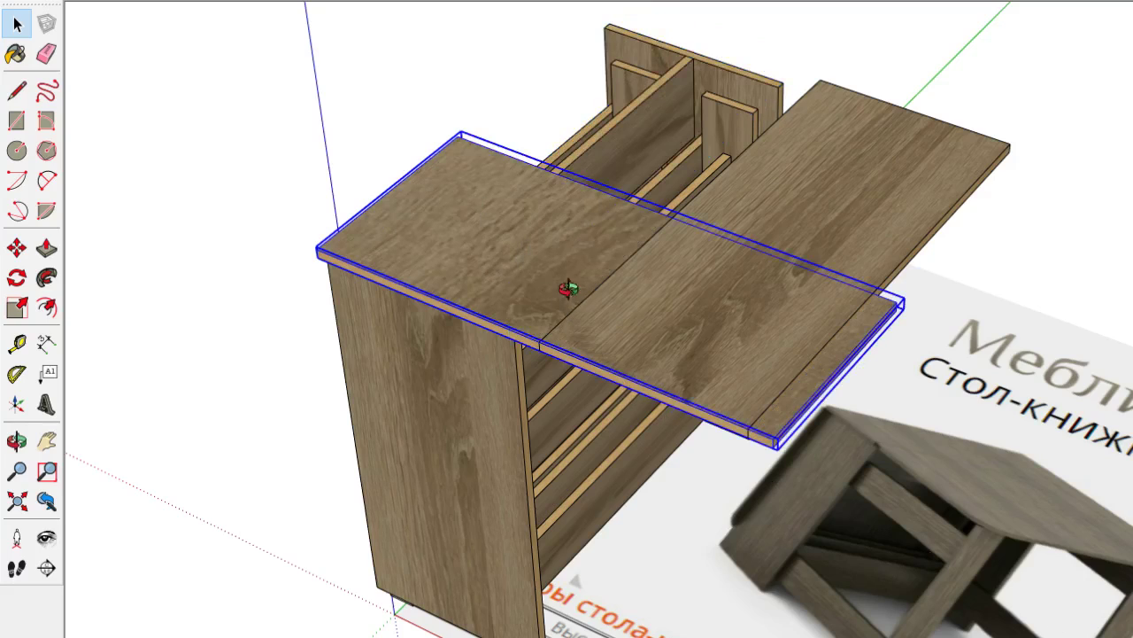
middle_drag(567, 289, 616, 475)
key(m)
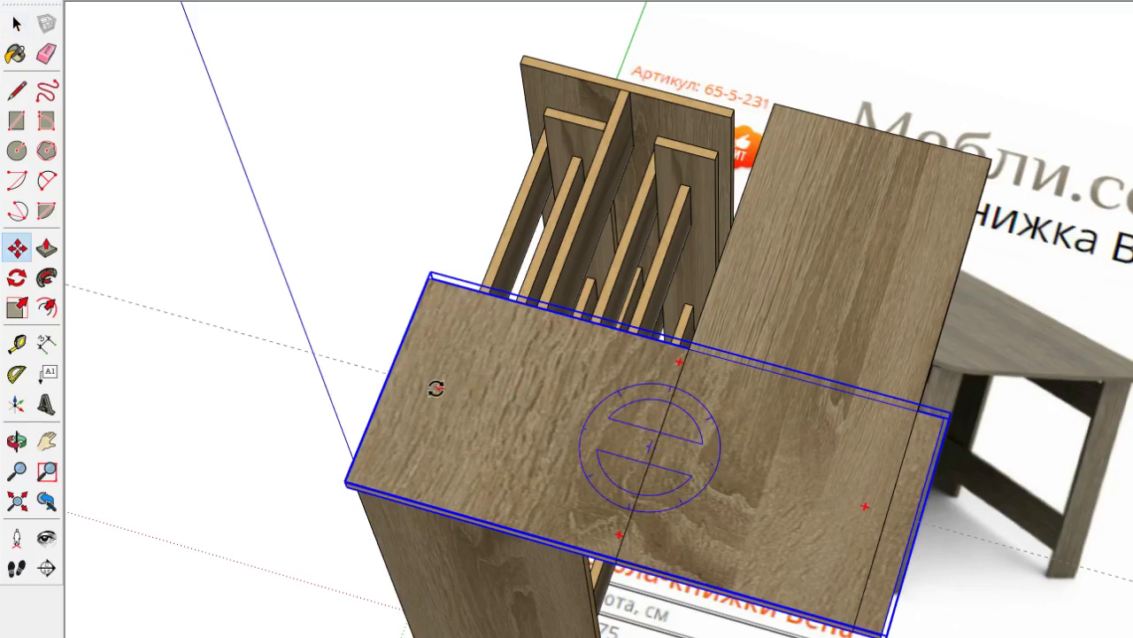
drag(440, 390, 700, 325)
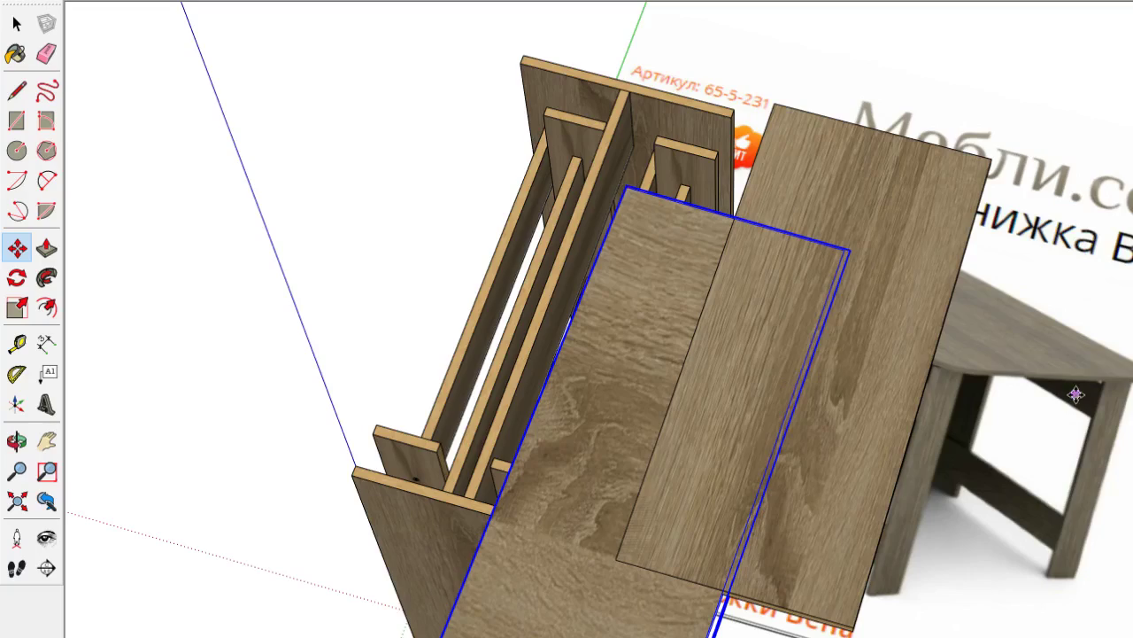
Orbit and zoom around the desk top to face the cabinet's side panel
middle_drag(886, 536, 590, 386)
scroll(590, 386, up, 3)
scroll(567, 372, up, 5)
key(m)
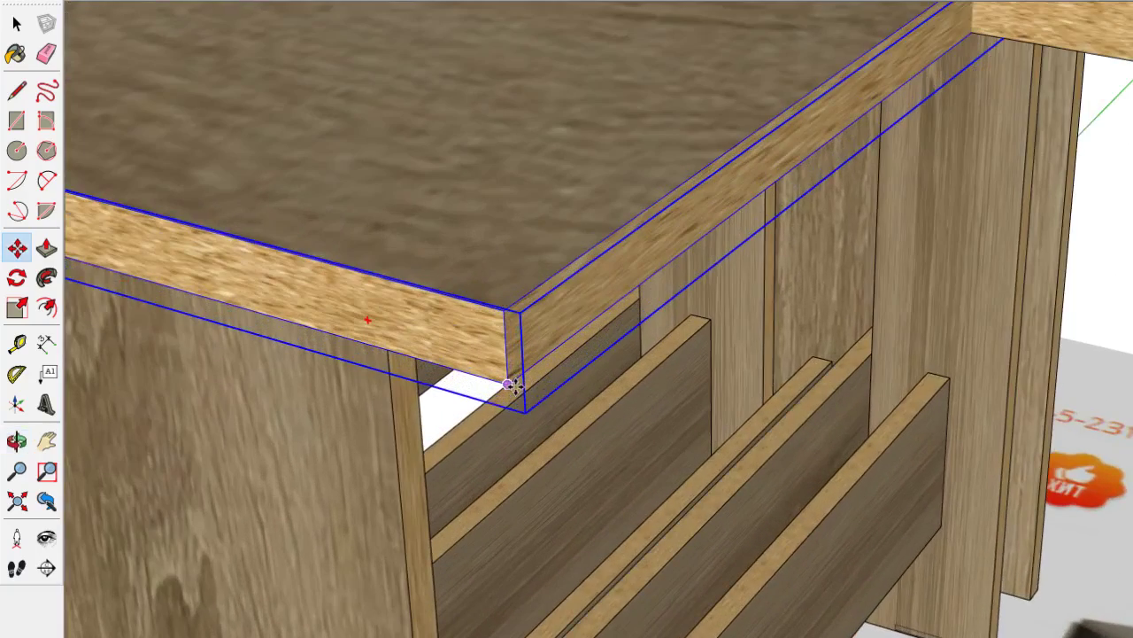
scroll(507, 315, down, 3)
middle_drag(506, 315, 531, 266)
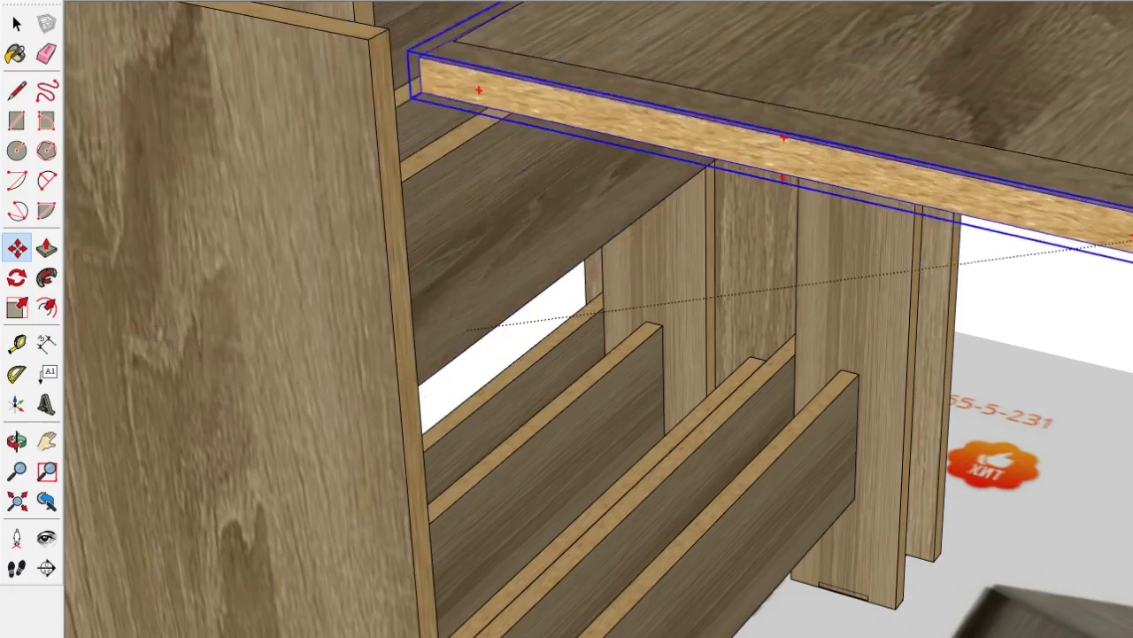
scroll(531, 265, up, 3)
scroll(567, 318, down, 3)
mouse_move(567, 319)
middle_down()
mouse_move(443, 319)
mouse_move(709, 318)
middle_up()
In Front view, drop the board copy onto the panel top
key(F3)
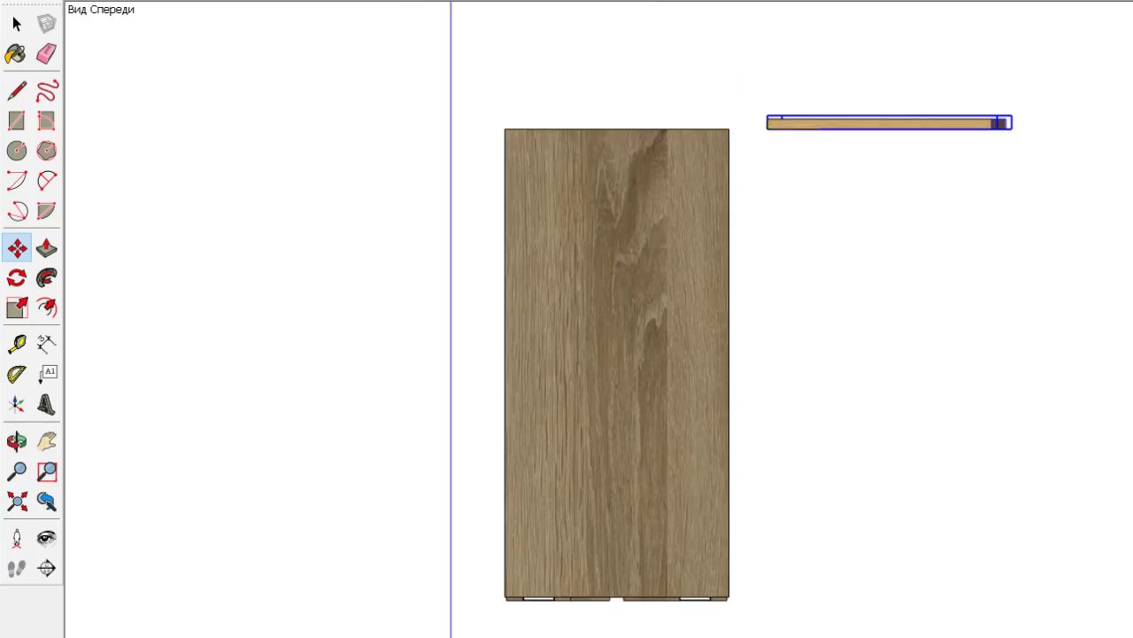
scroll(913, 76, up, 1)
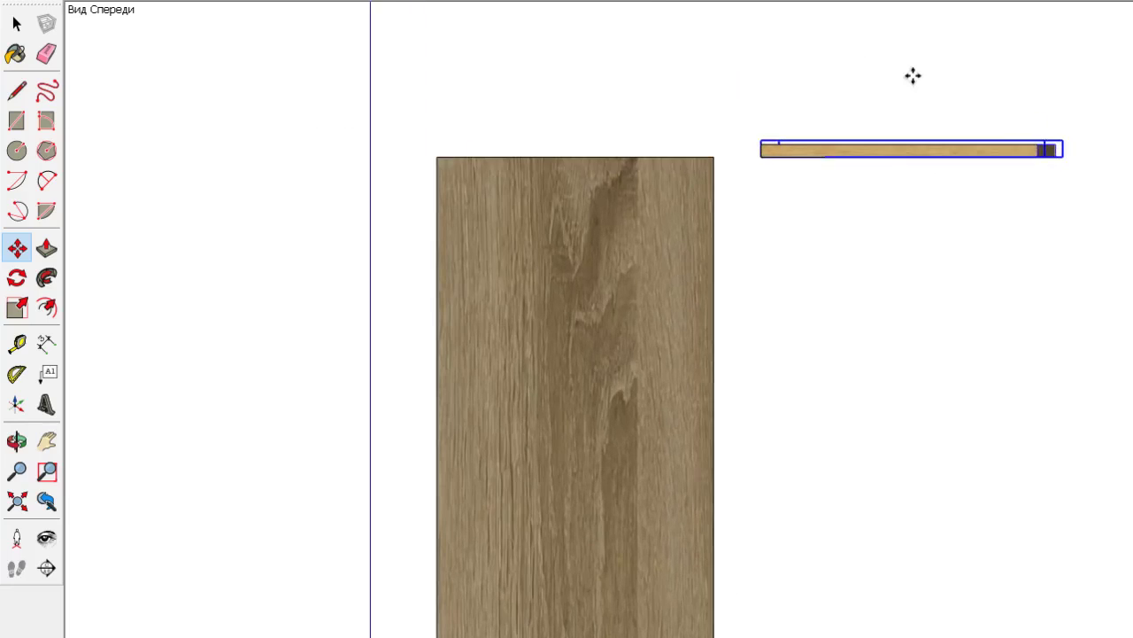
click(681, 76)
scroll(516, 104, up, 2)
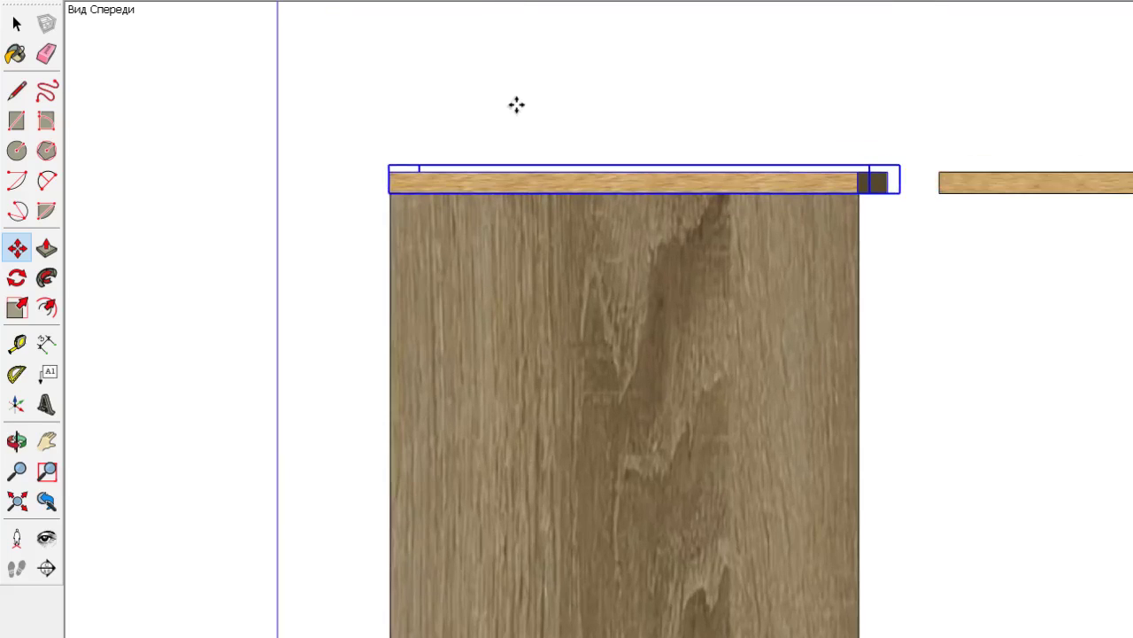
scroll(512, 124, up, 2)
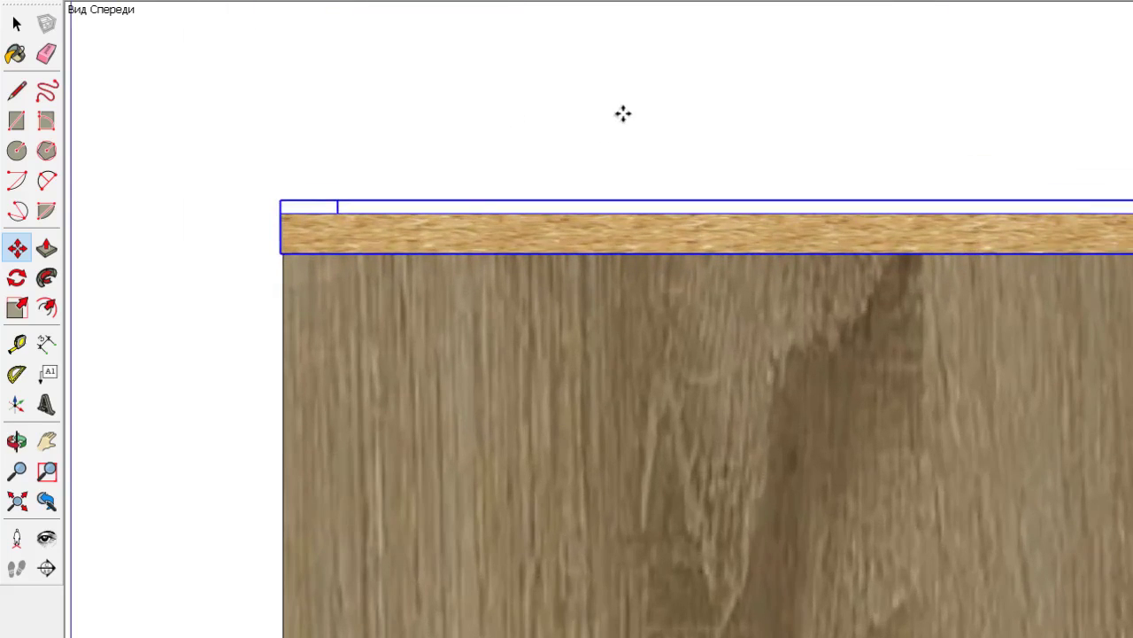
Looking down on the shelf top, set the tilted panel straight
middle_drag(623, 114, 635, 174)
scroll(665, 345, up, 3)
scroll(637, 342, down, 2)
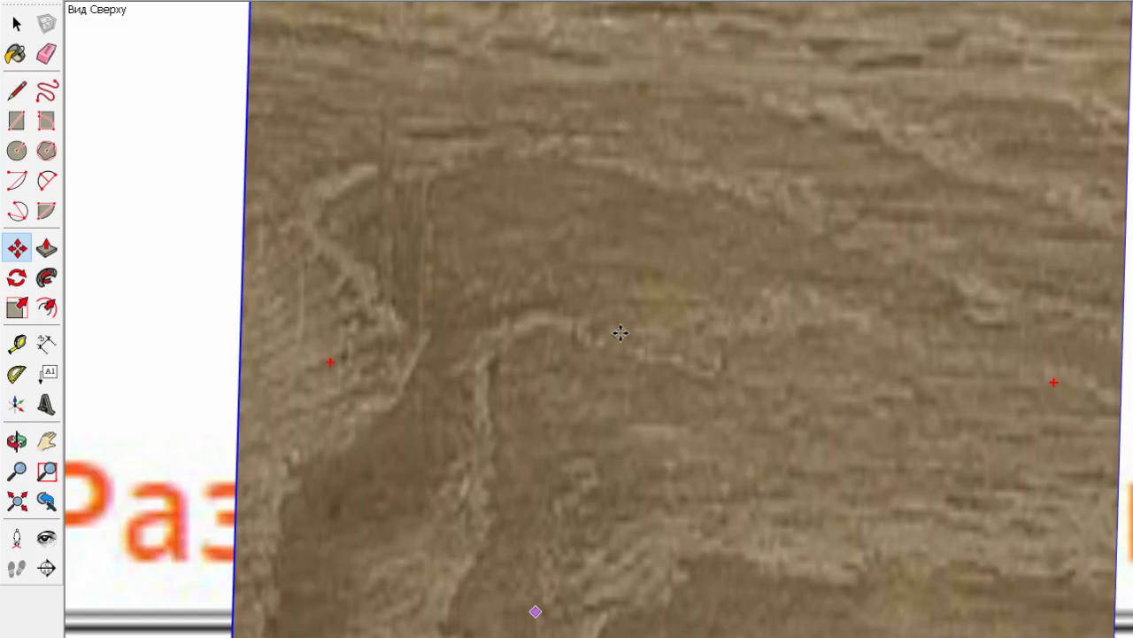
scroll(622, 334, down, 2)
scroll(692, 332, down, 1)
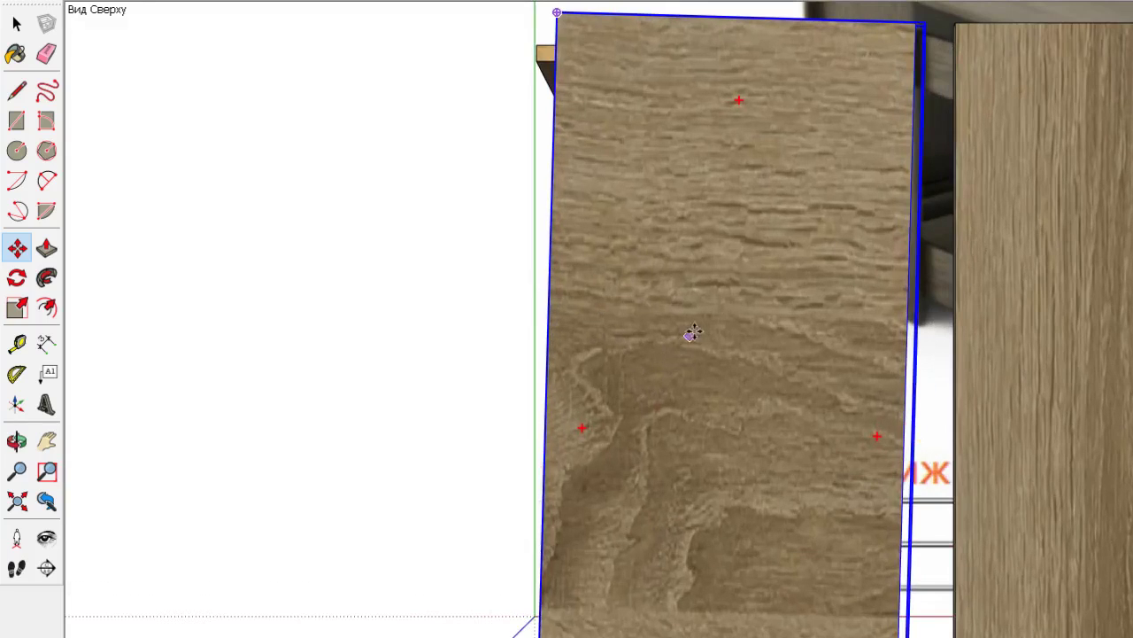
click(714, 101)
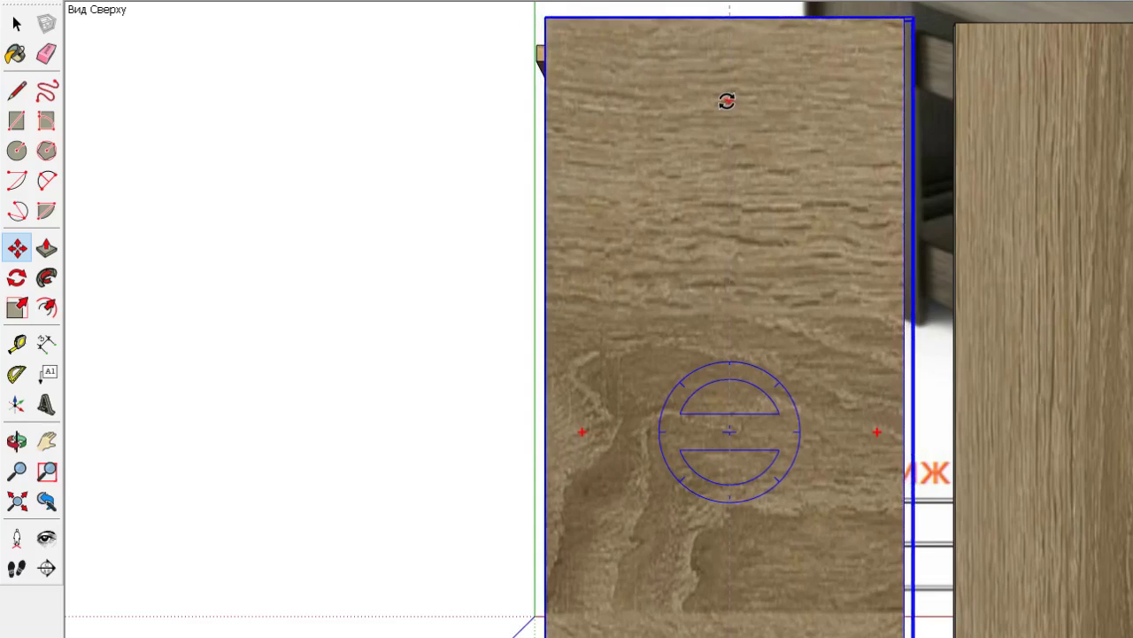
Back in Front view, flip the top board 180° about its centre
key(F3)
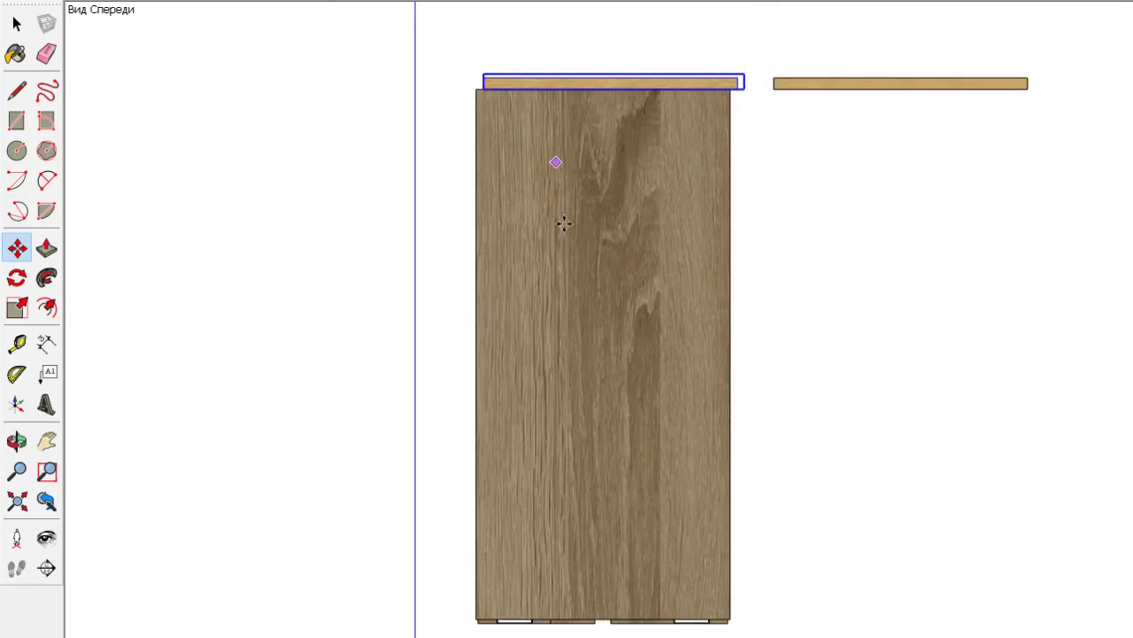
scroll(532, 133, up, 1)
scroll(506, 81, up, 3)
scroll(585, 145, up, 1)
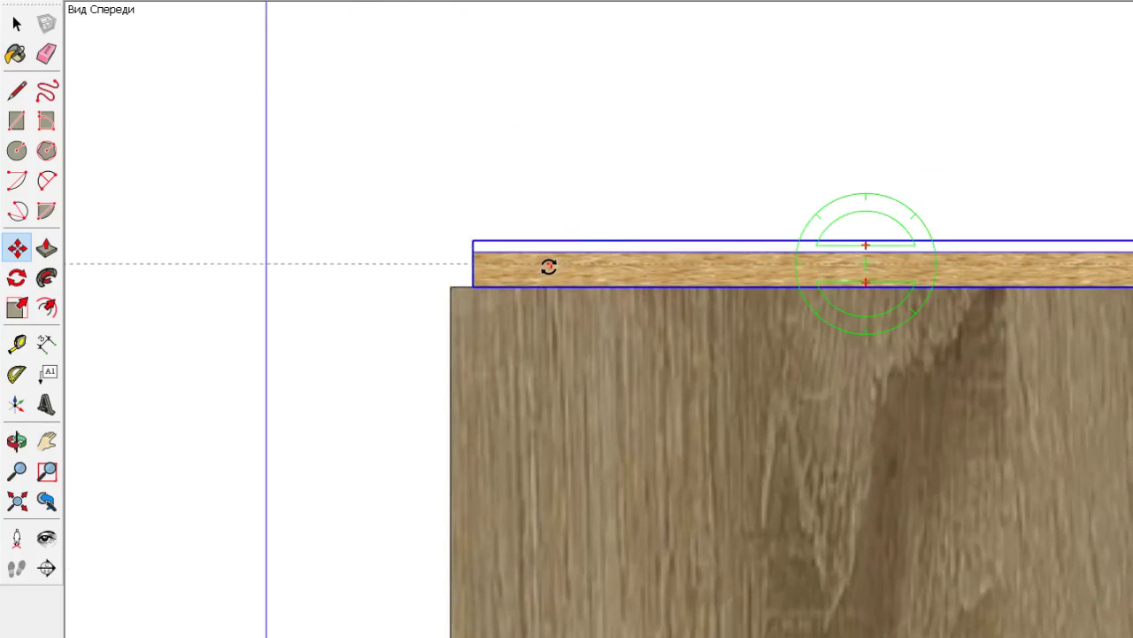
click(550, 264)
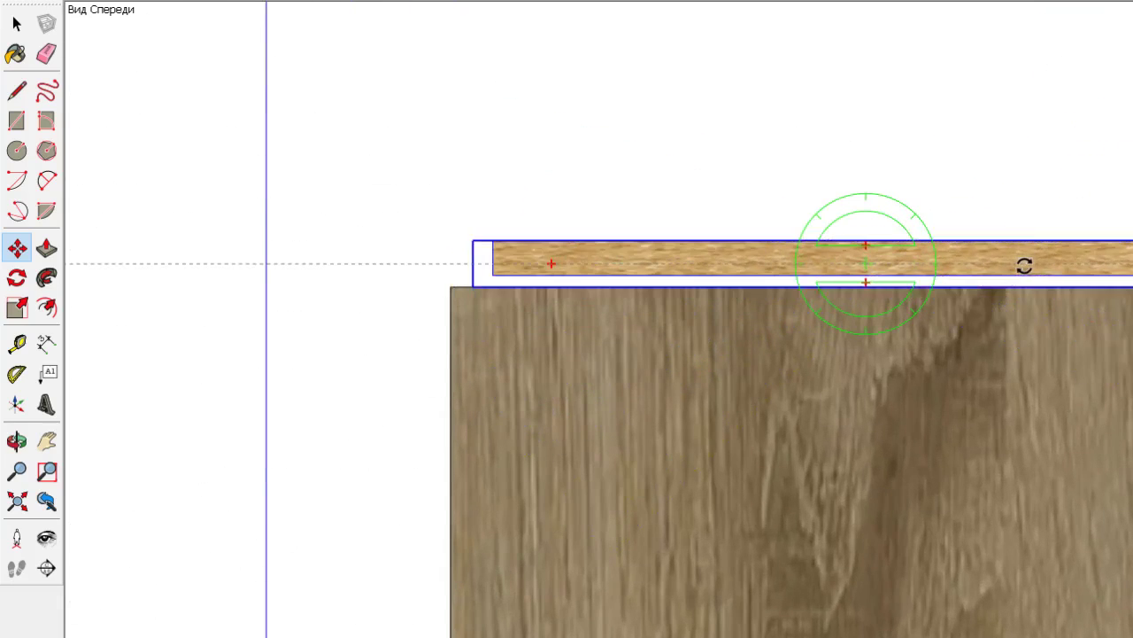
click(1025, 265)
Align the board with the lower board's left corner and seat it on its top
scroll(390, 309, up, 3)
scroll(496, 266, up, 3)
scroll(602, 225, up, 2)
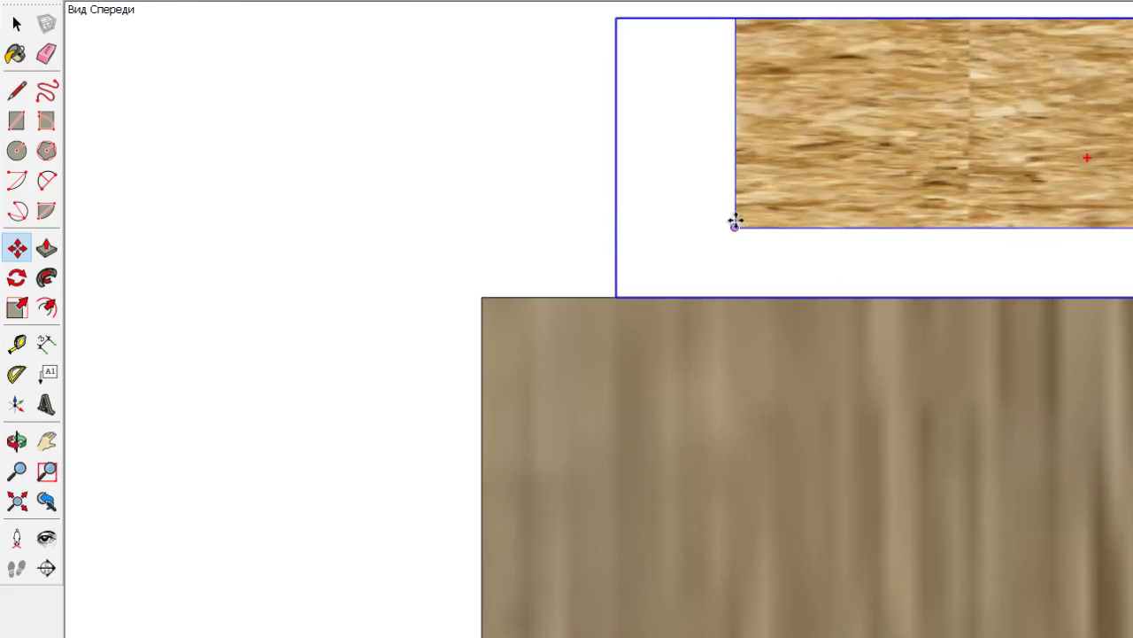
click(735, 223)
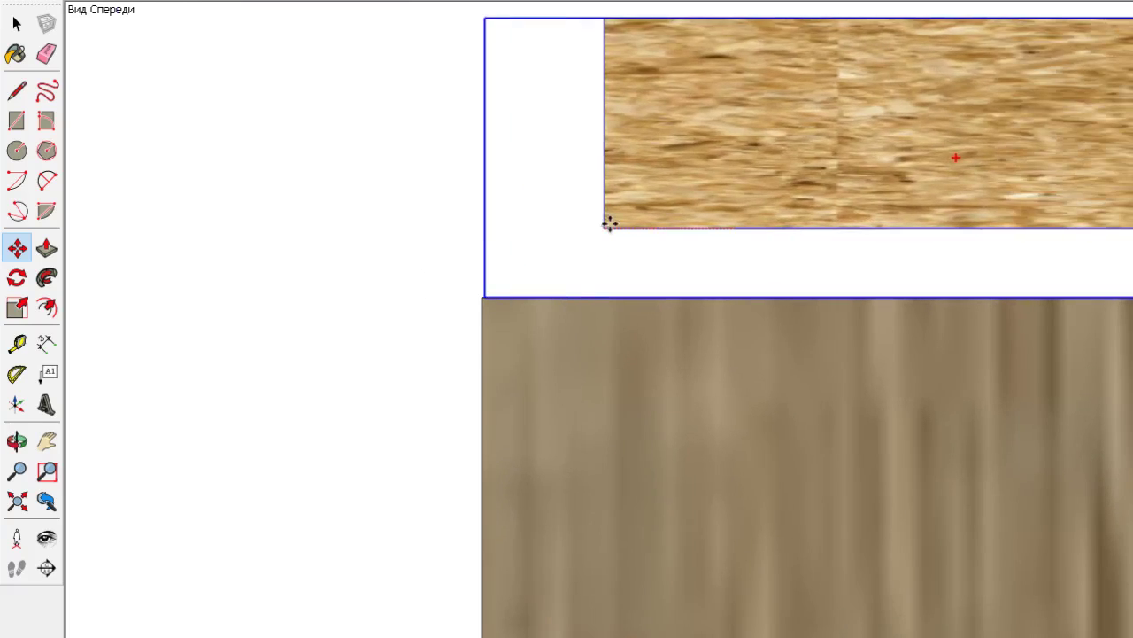
click(481, 299)
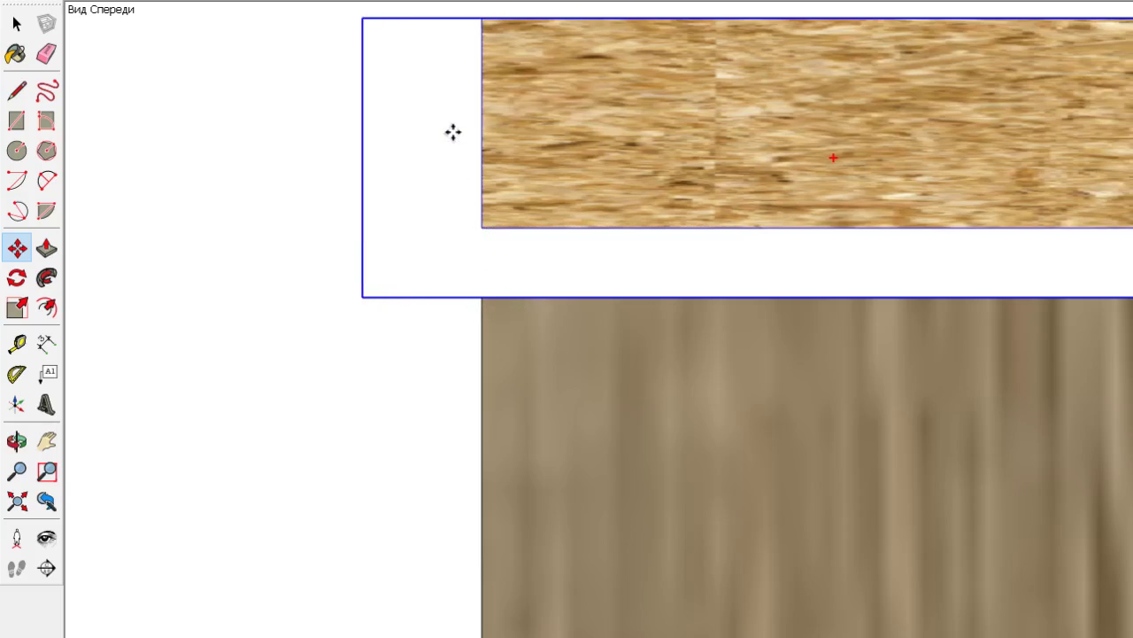
click(453, 132)
click(470, 155)
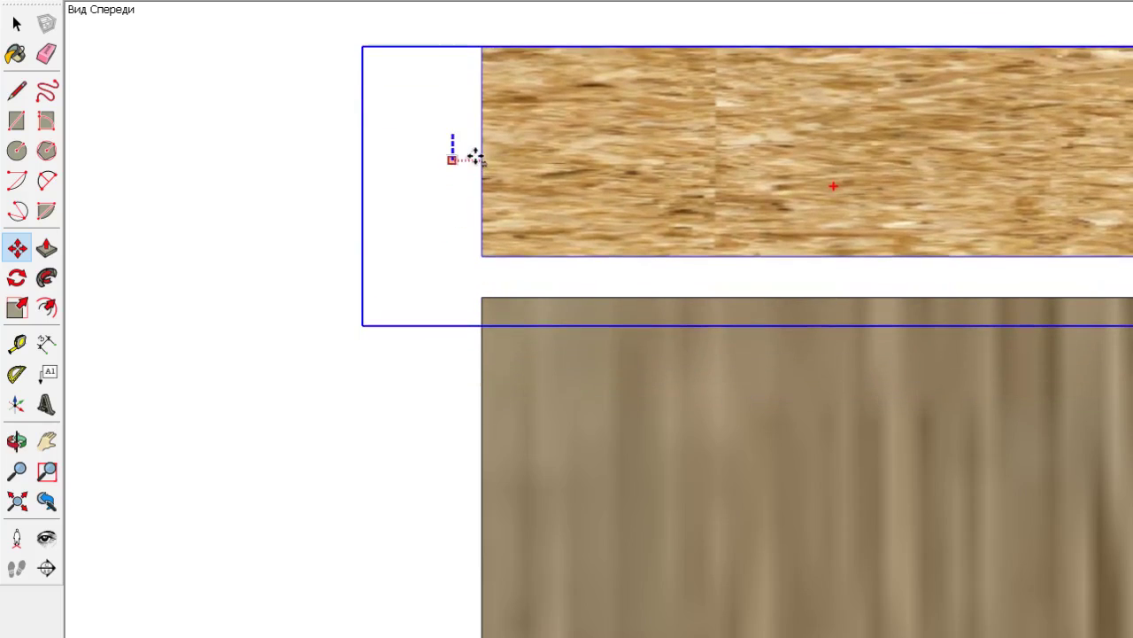
click(481, 258)
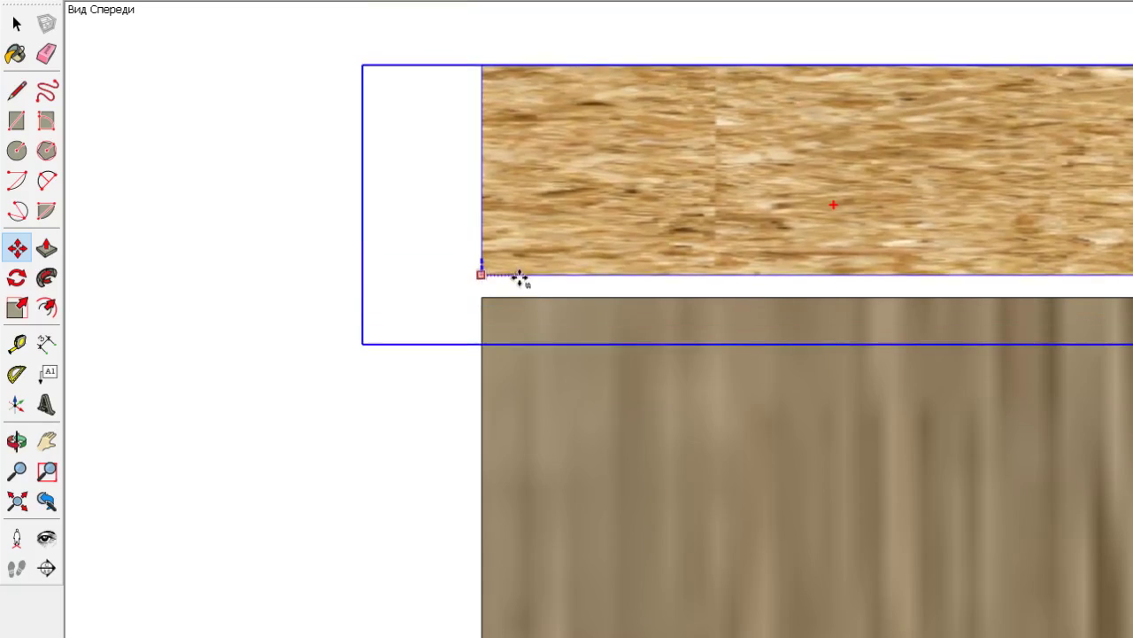
Zoom out and orbit back to a 3D view of the table
scroll(482, 299, up, 1)
scroll(473, 293, up, 2)
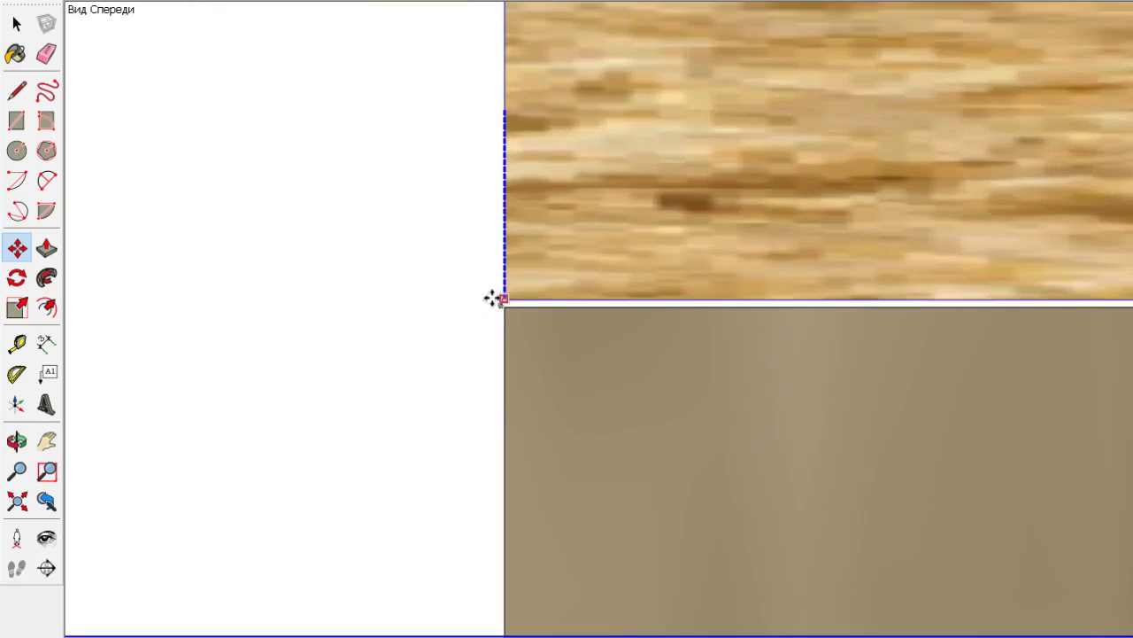
scroll(493, 299, up, 2)
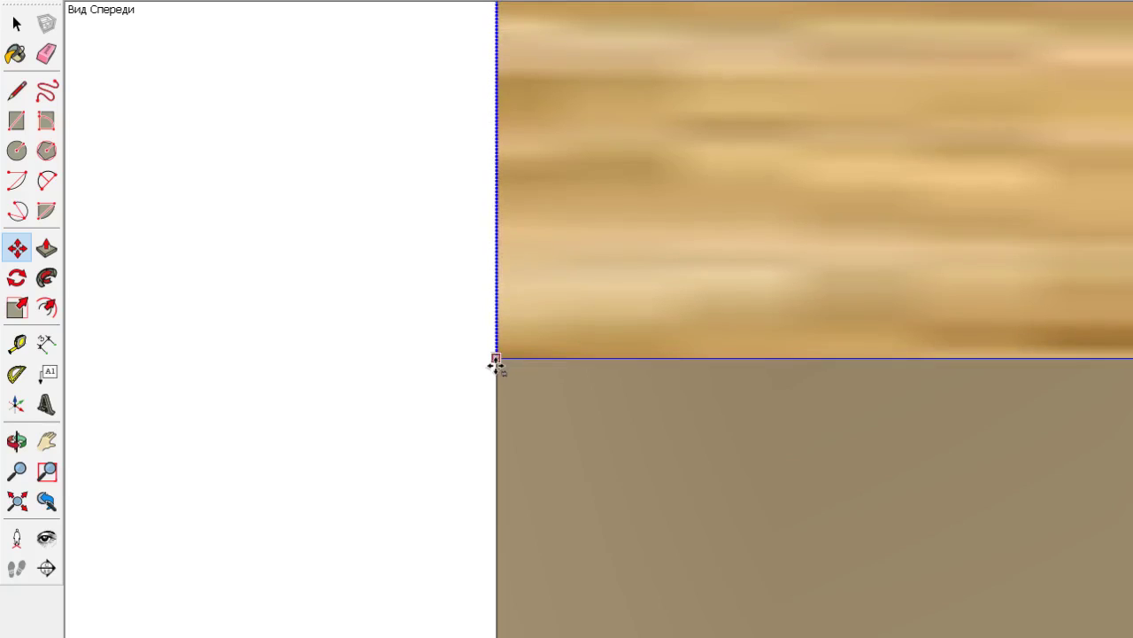
scroll(498, 350, down, 1)
scroll(537, 310, down, 1)
scroll(600, 275, down, 2)
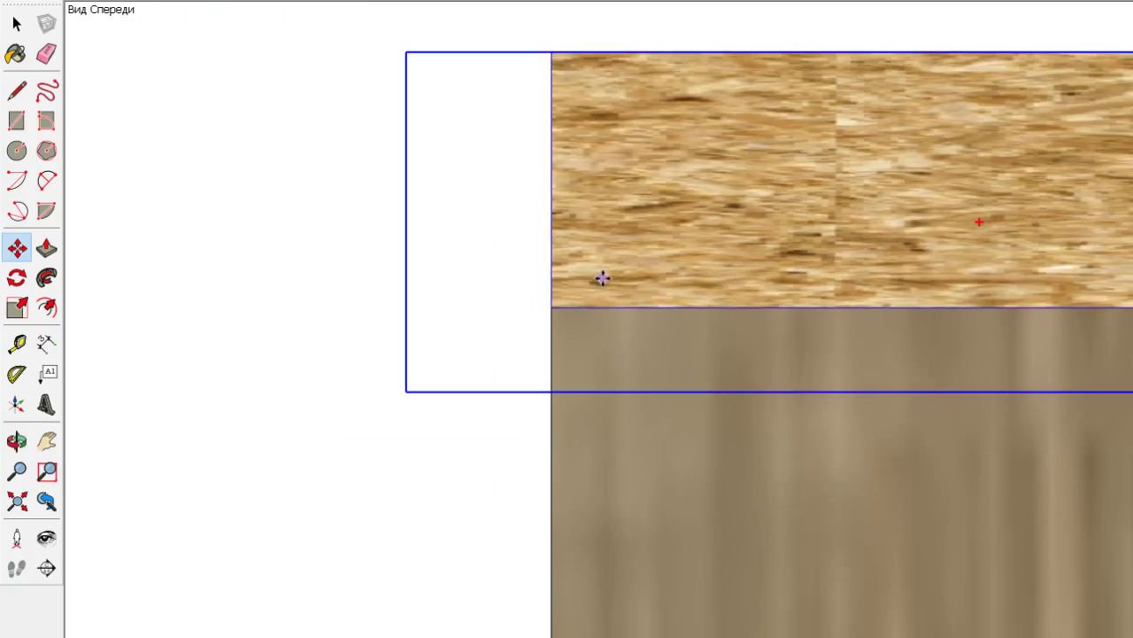
scroll(658, 285, down, 2)
scroll(658, 285, down, 3)
mouse_move(863, 190)
middle_down()
mouse_move(704, 235)
mouse_move(682, 201)
mouse_move(768, 252)
mouse_move(632, 366)
middle_up()
Delete the old fold-out table leaf
middle_drag(903, 292, 339, 337)
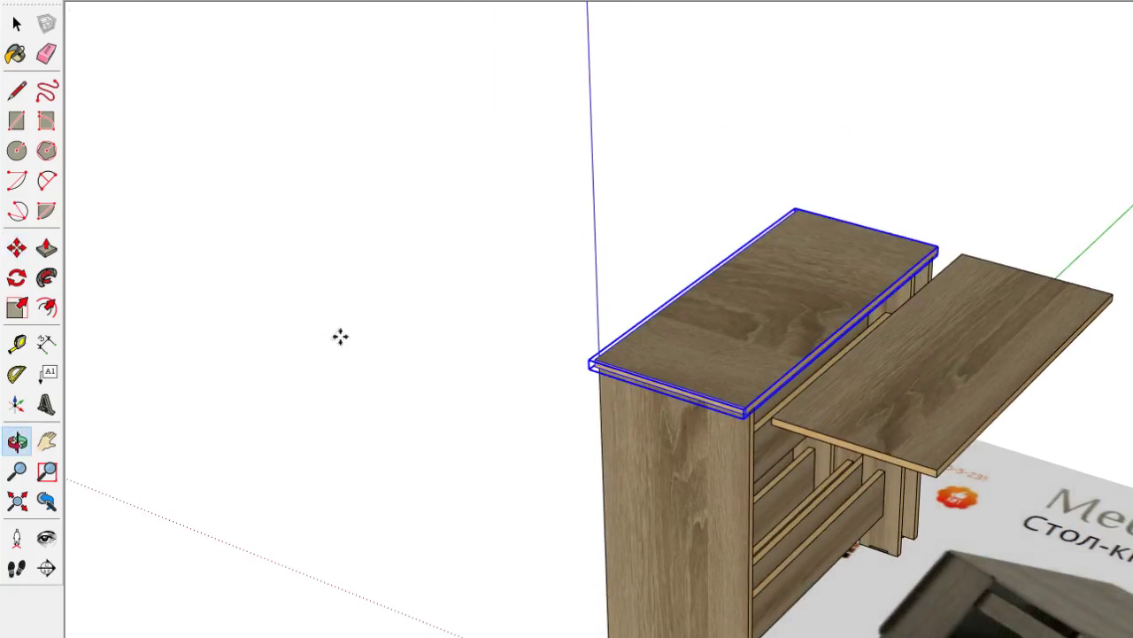
click(17, 25)
click(902, 375)
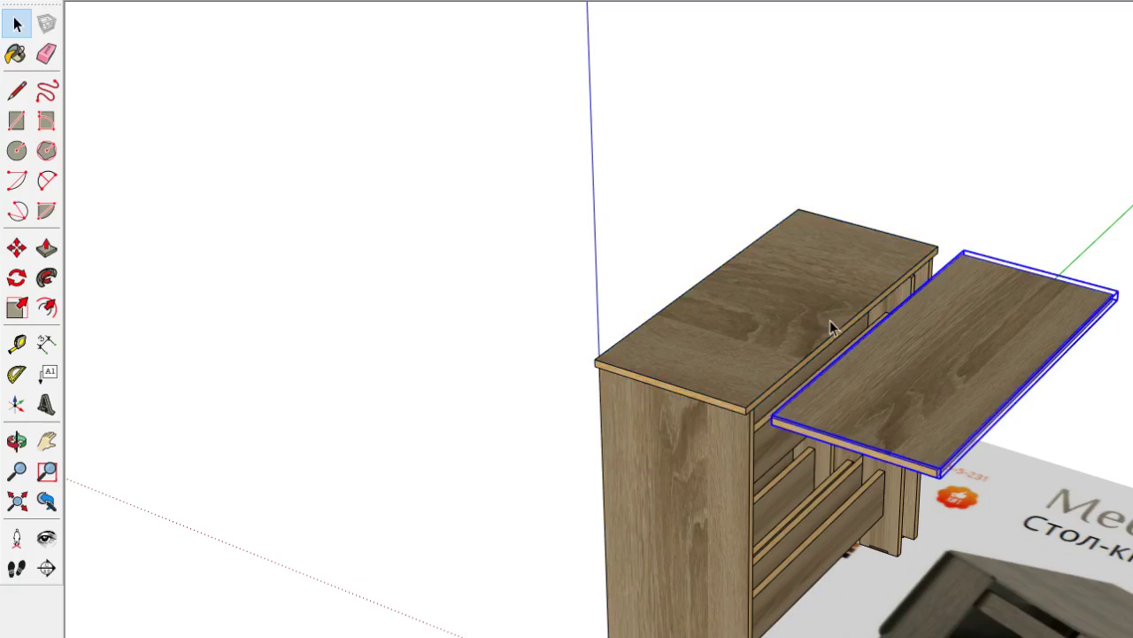
key(Delete)
Copy the top board sideways so it overhangs the cabinet's right side
click(806, 311)
key(m)
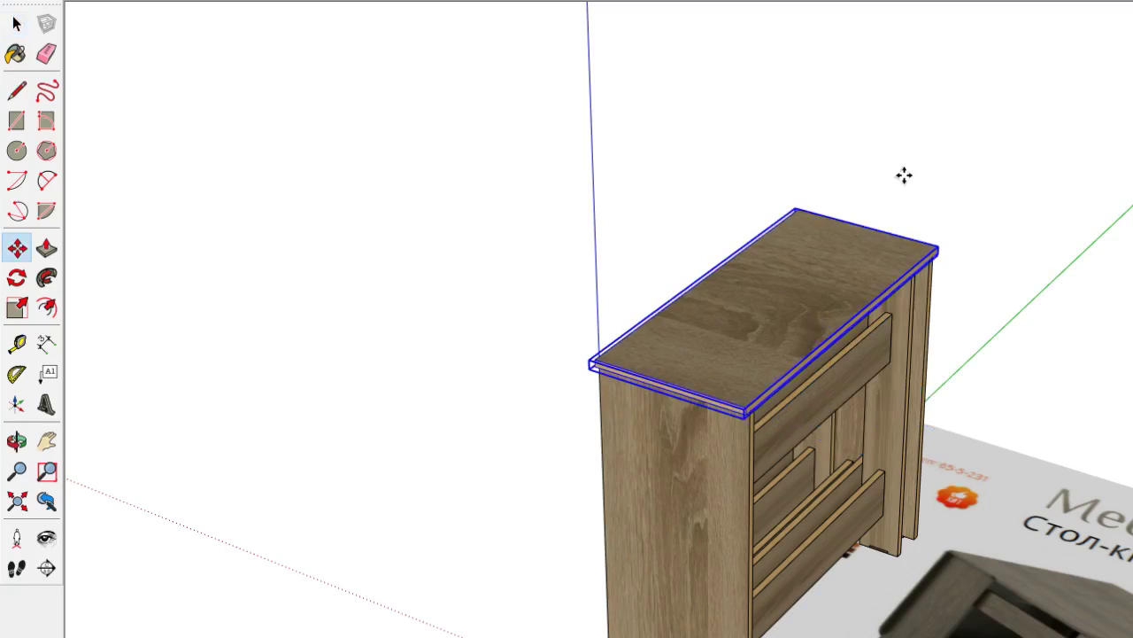
click(901, 174)
key(ctrl)
click(984, 188)
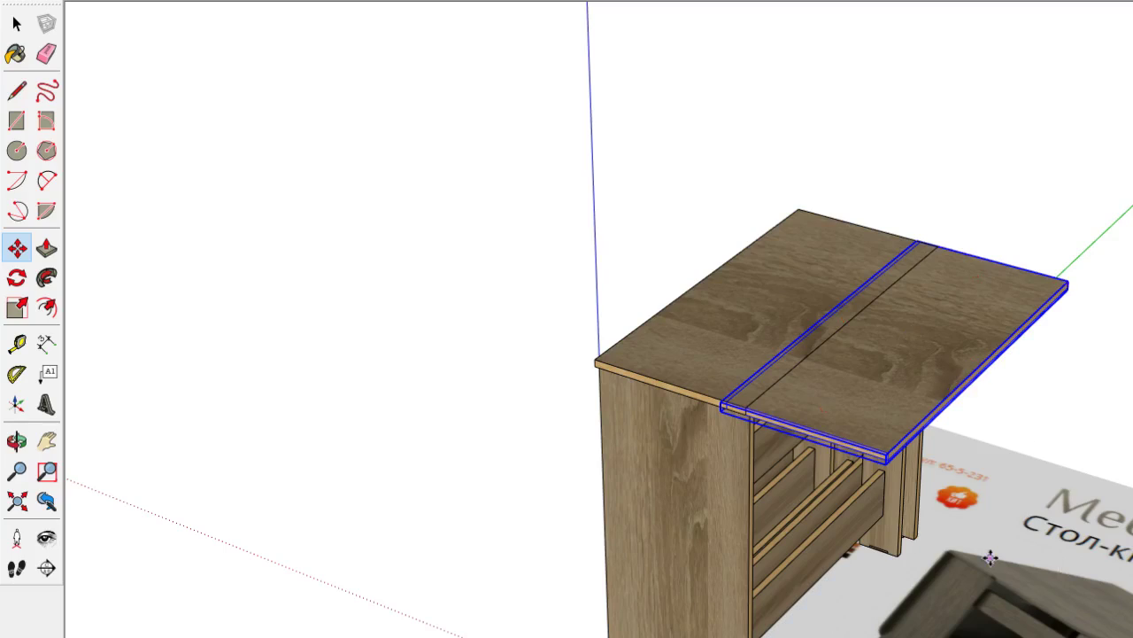
Carry the tabletop off the cabinet to its right side, level with the cabinet top
key(Escape)
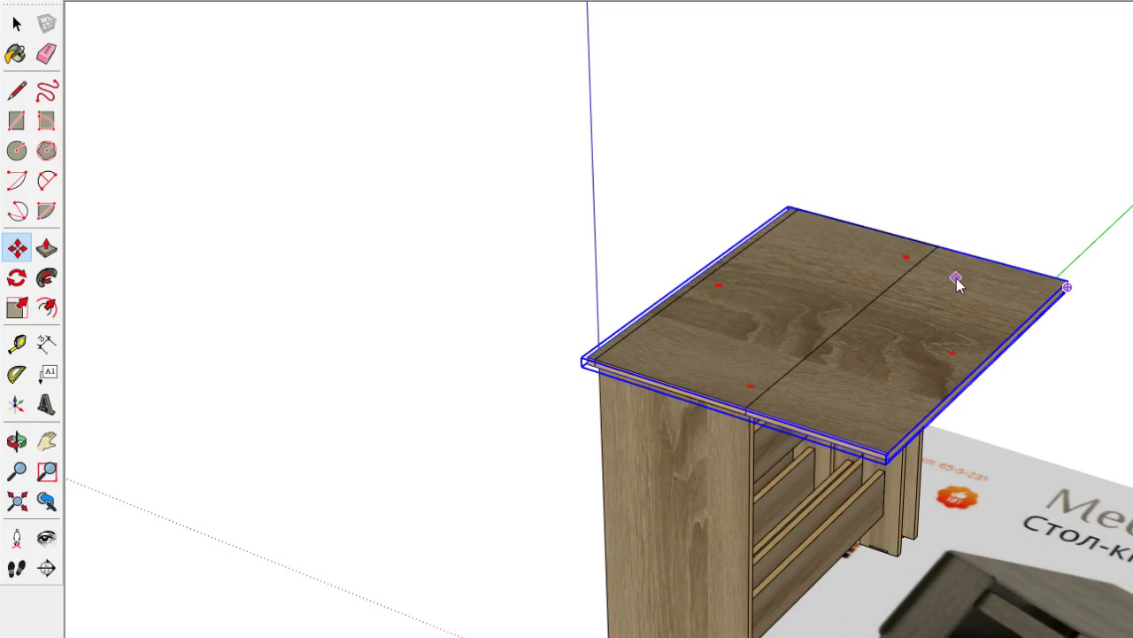
scroll(794, 195, down, 2)
click(848, 200)
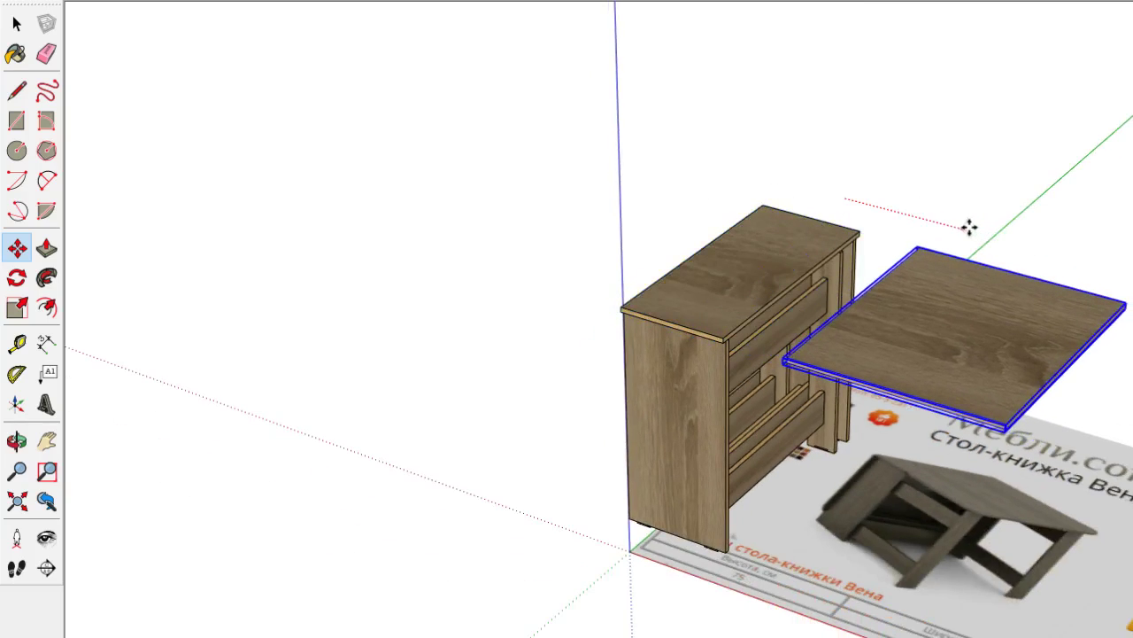
scroll(826, 190, down, 1)
scroll(929, 354, up, 3)
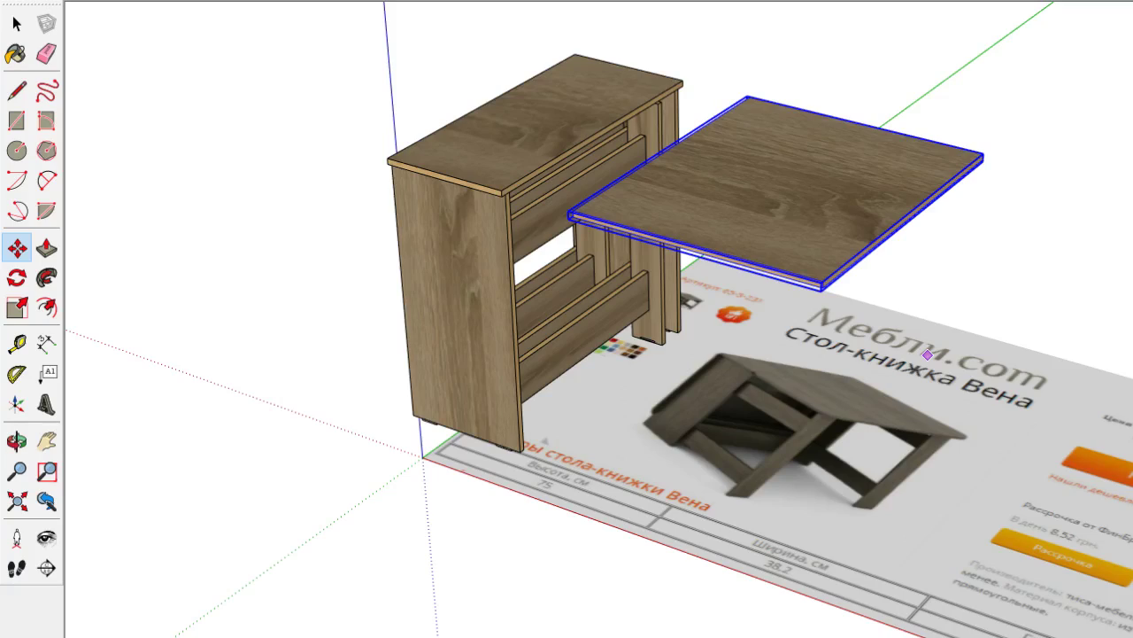
scroll(766, 306, down, 1)
middle_drag(797, 292, 766, 306)
scroll(766, 305, up, 4)
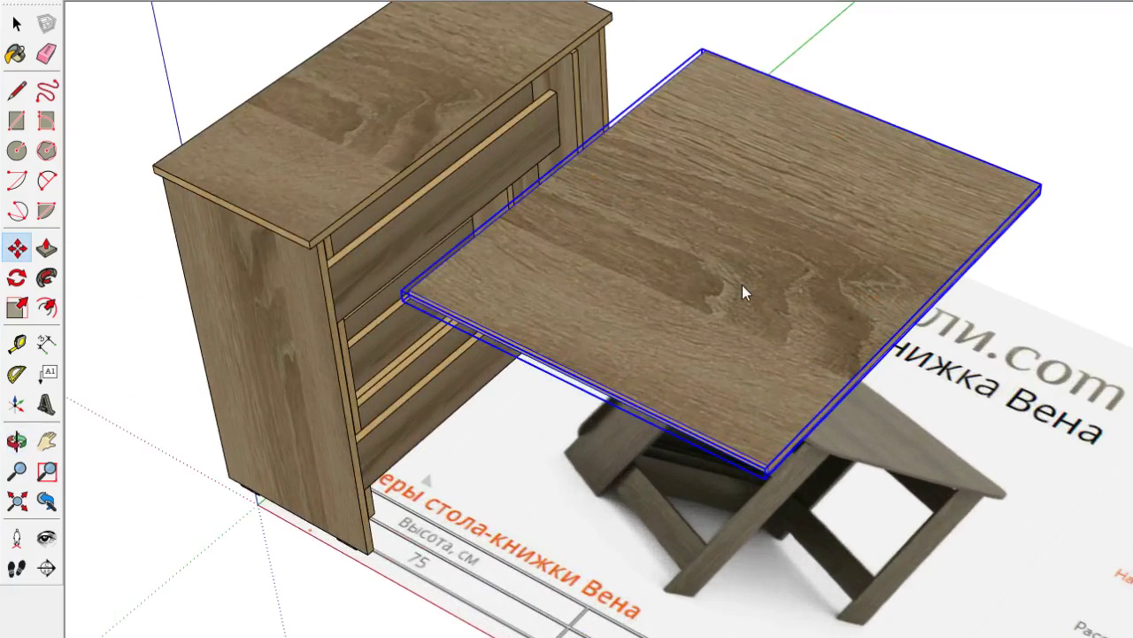
Open the tabletop component for editing and place a Tape Measure guide from its edge
click(18, 25)
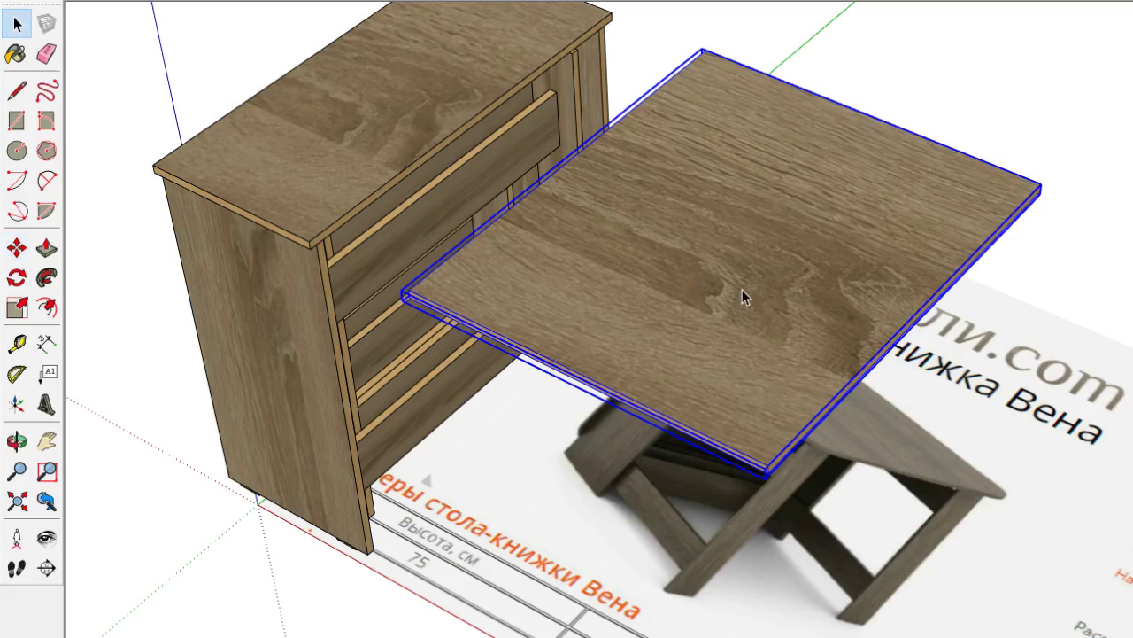
double_click(742, 289)
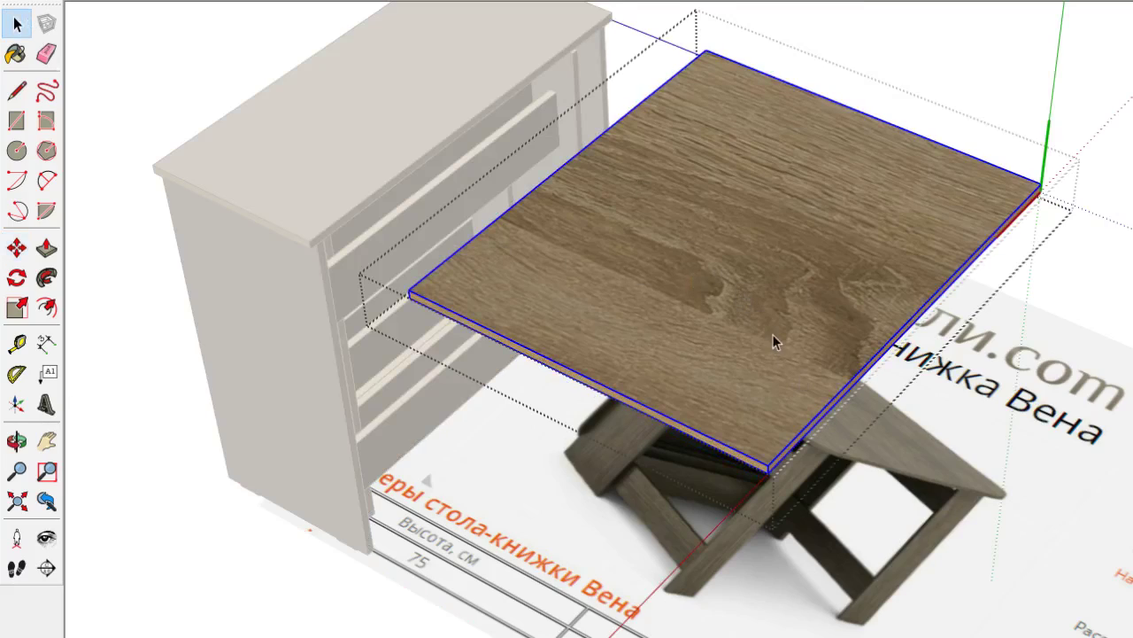
click(765, 322)
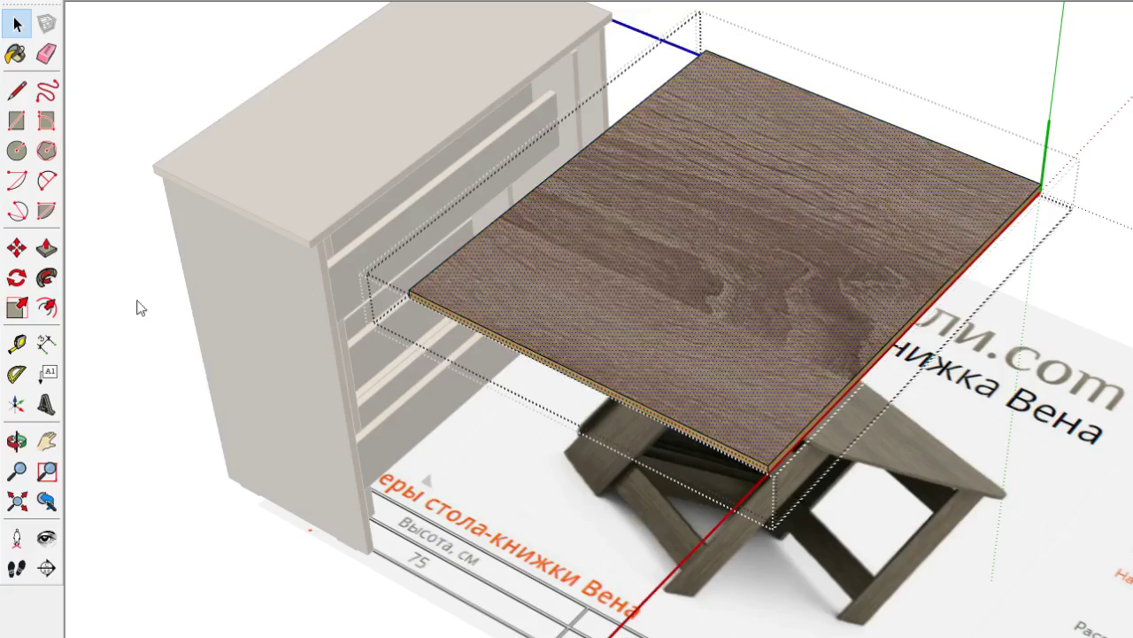
click(21, 344)
scroll(817, 393, up, 5)
scroll(756, 488, up, 4)
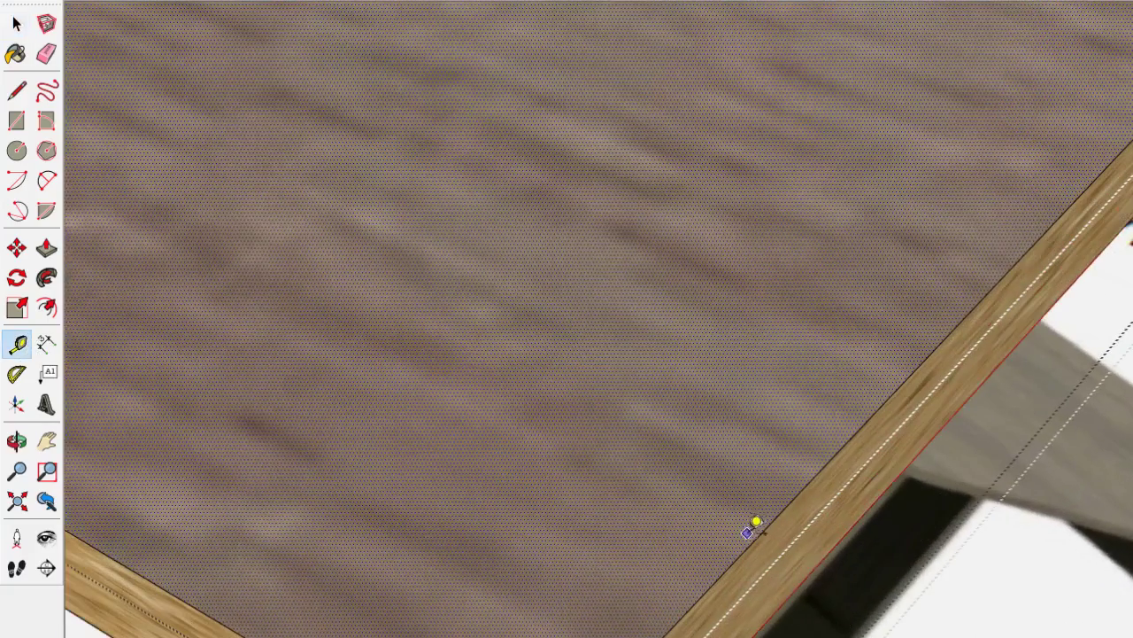
click(770, 521)
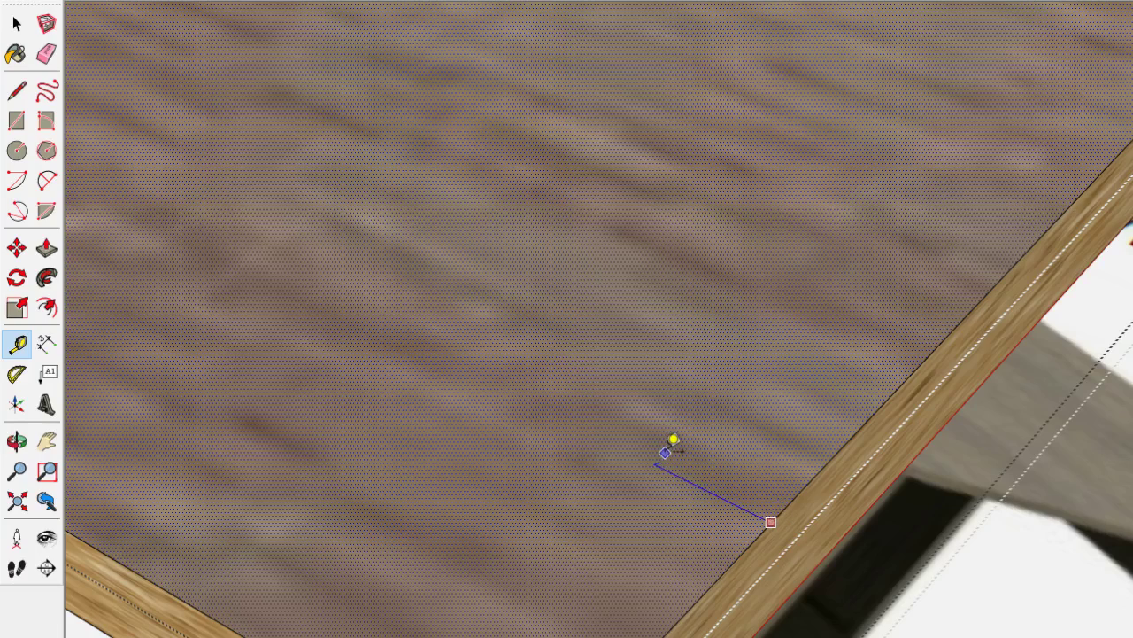
scroll(900, 423, down, 4)
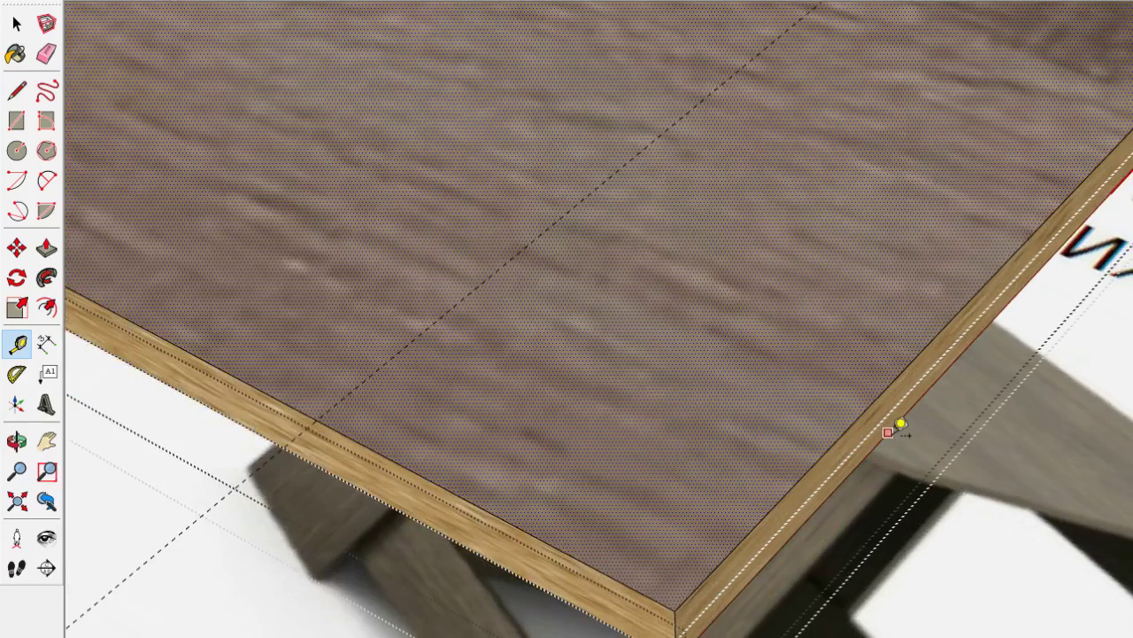
scroll(536, 407, down, 2)
scroll(519, 463, up, 2)
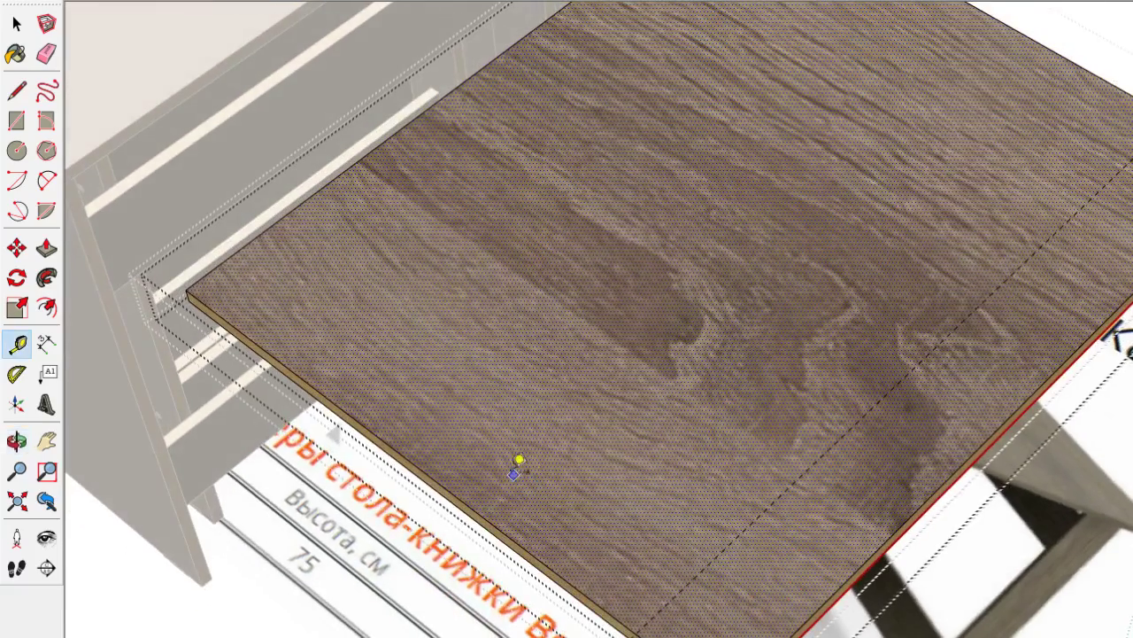
Draw arcs across the tabletop's two outer corners, splitting off the corner faces
click(26, 188)
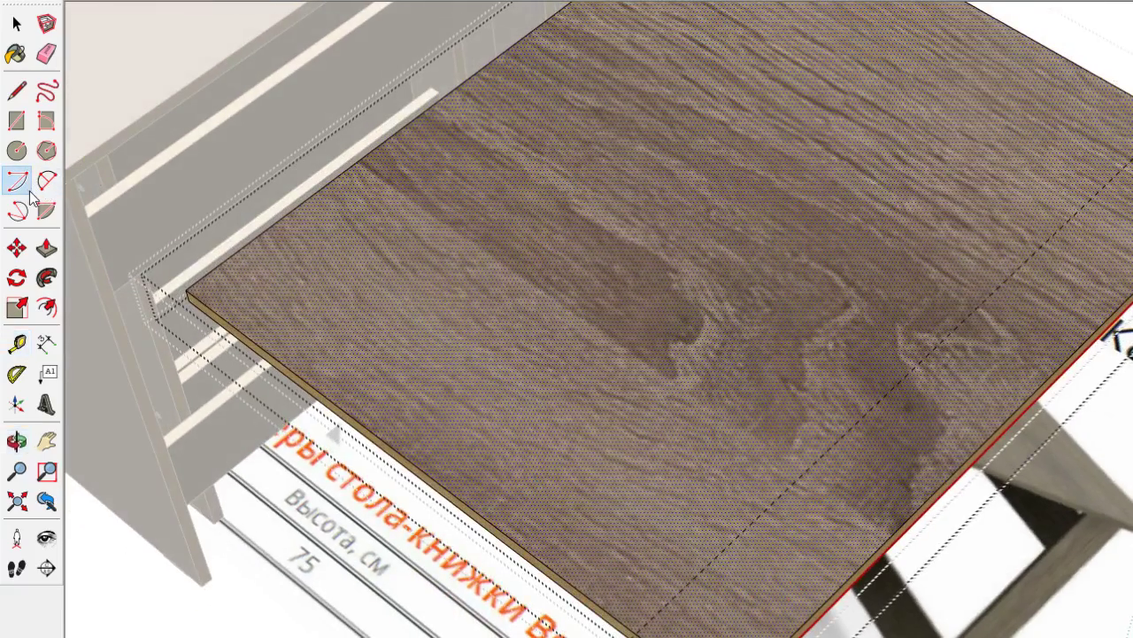
scroll(570, 552, up, 3)
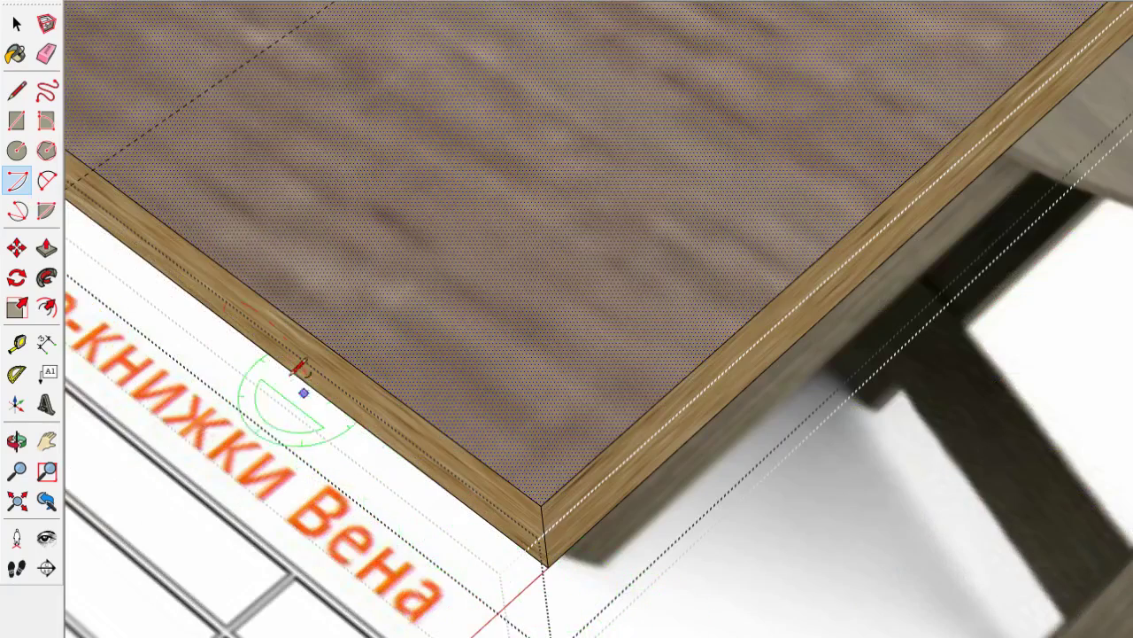
click(47, 182)
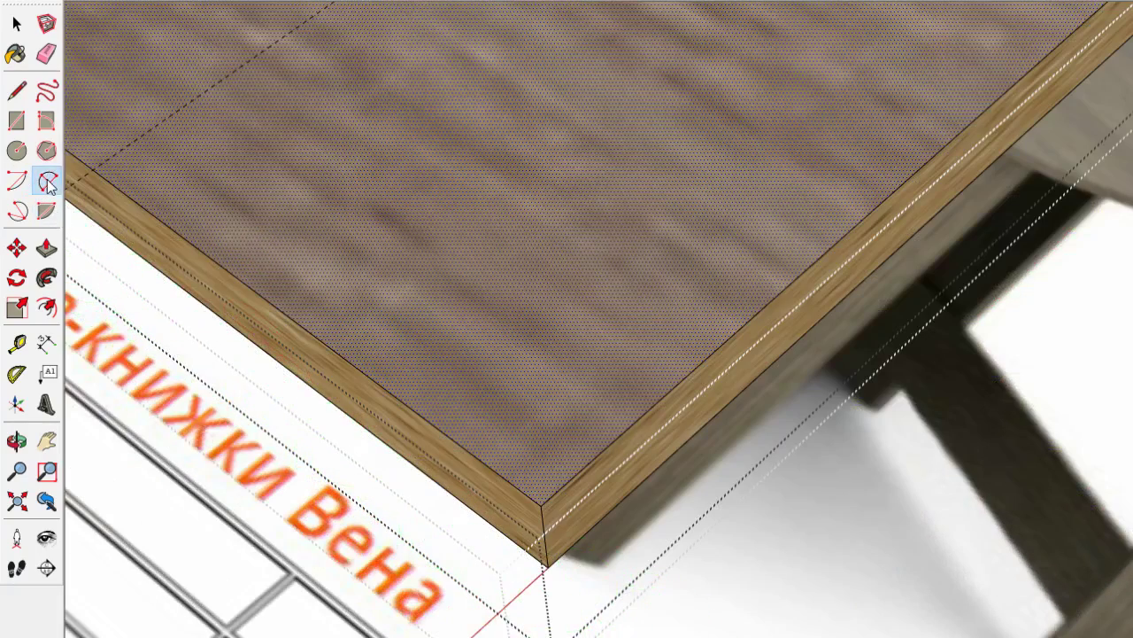
scroll(454, 286, down, 1)
scroll(177, 171, up, 3)
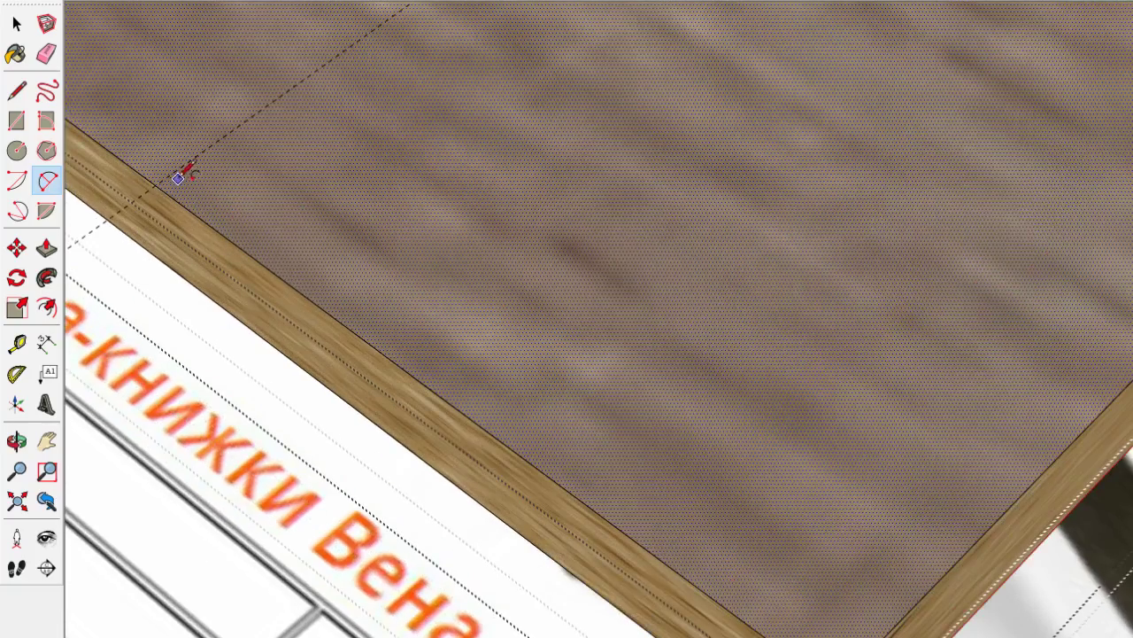
click(809, 324)
scroll(810, 324, up, 2)
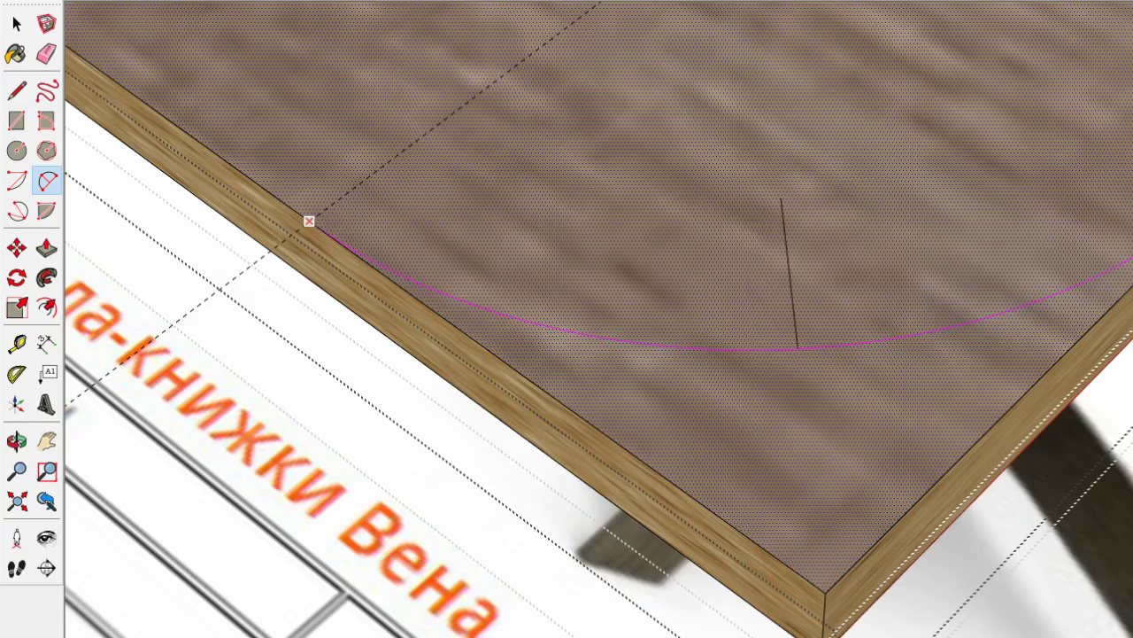
click(796, 347)
scroll(797, 347, down, 2)
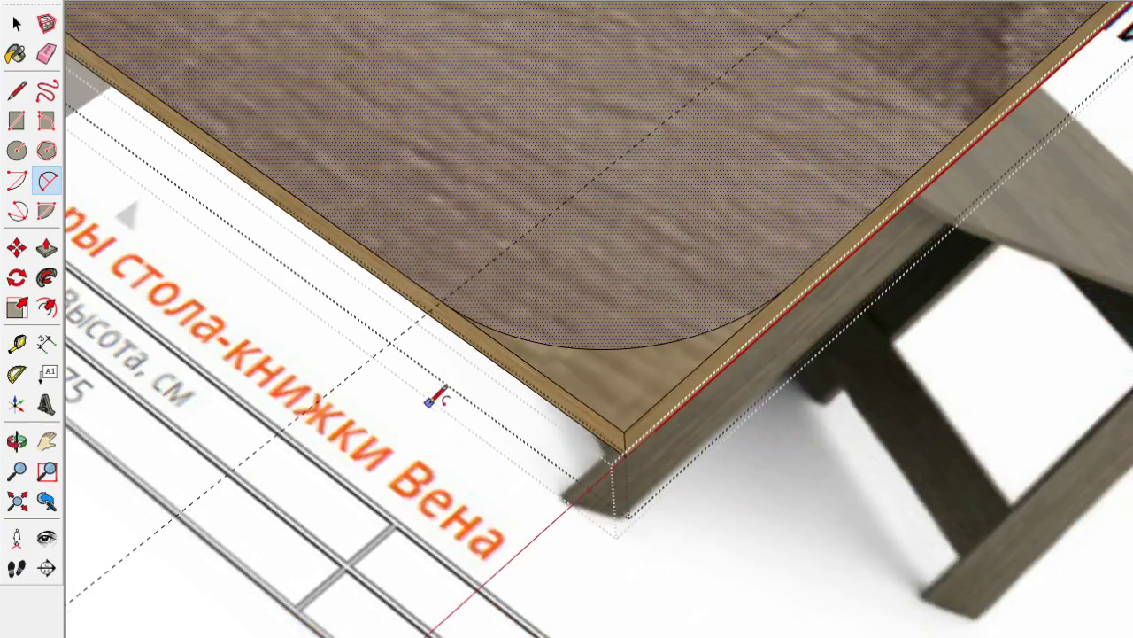
scroll(753, 257, down, 2)
scroll(709, 169, up, 4)
scroll(710, 170, up, 2)
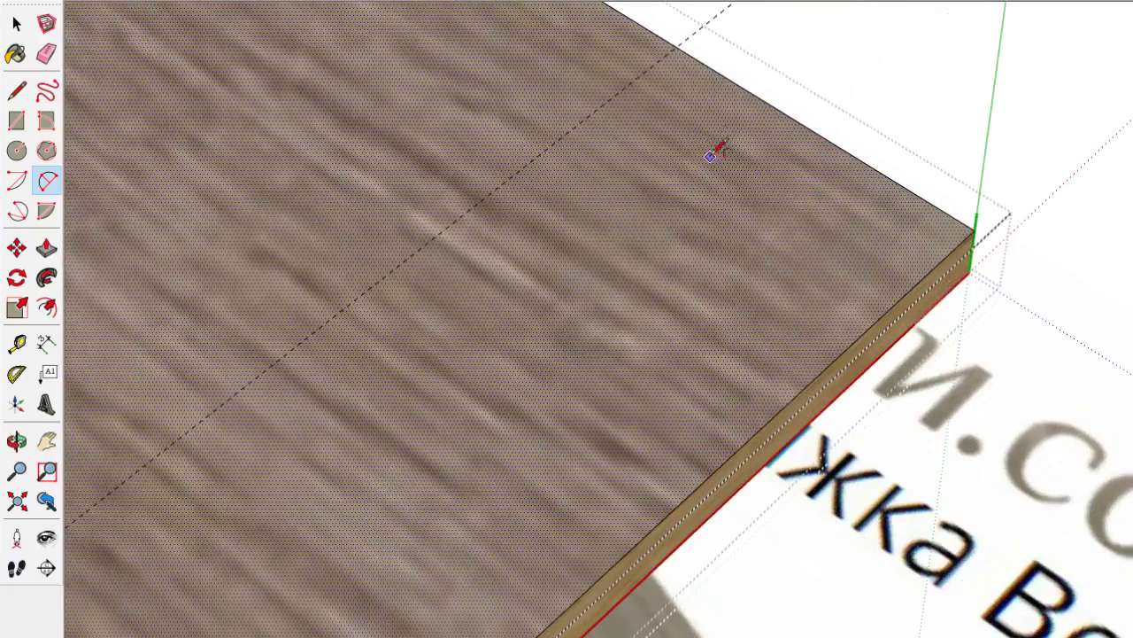
click(675, 44)
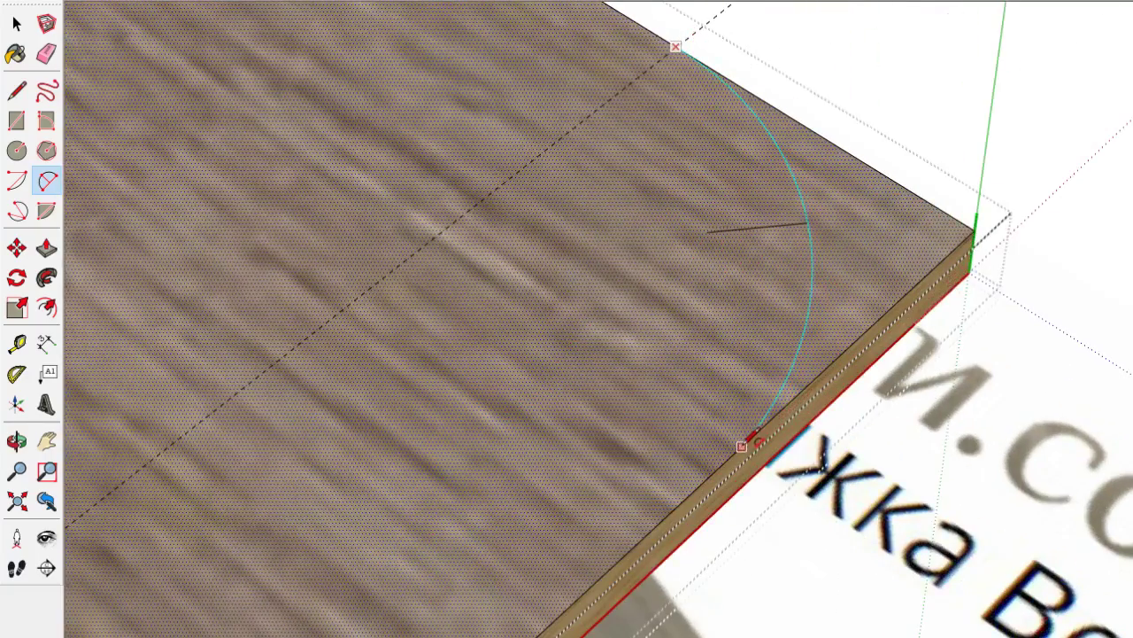
click(717, 467)
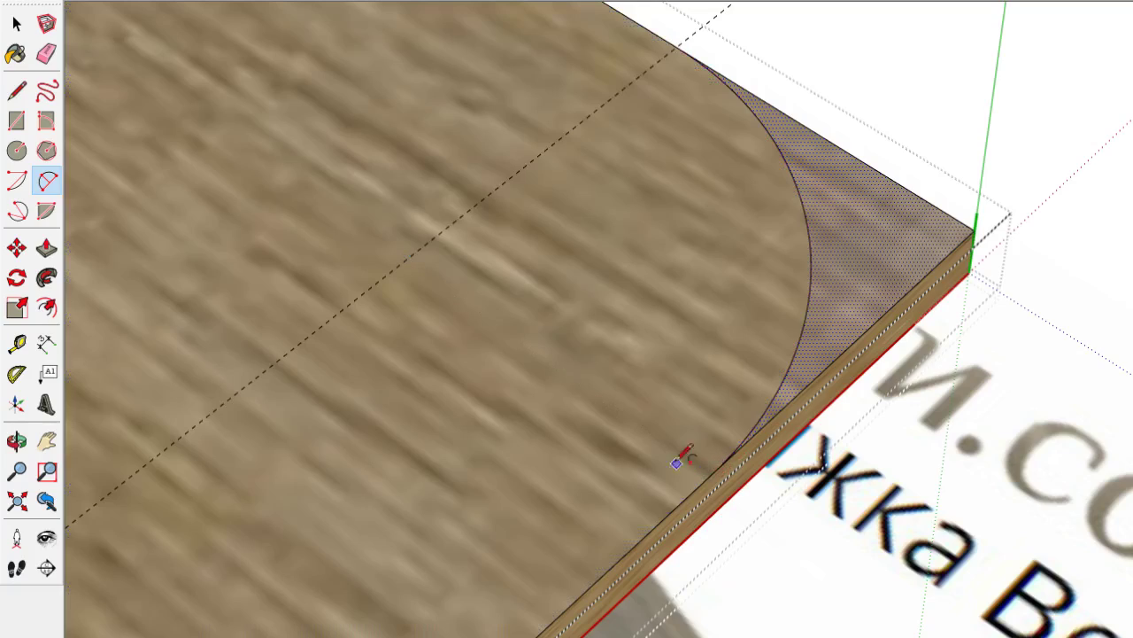
Push/Pull the corner faces through the slab and erase the leftover corner pieces
click(46, 248)
click(895, 244)
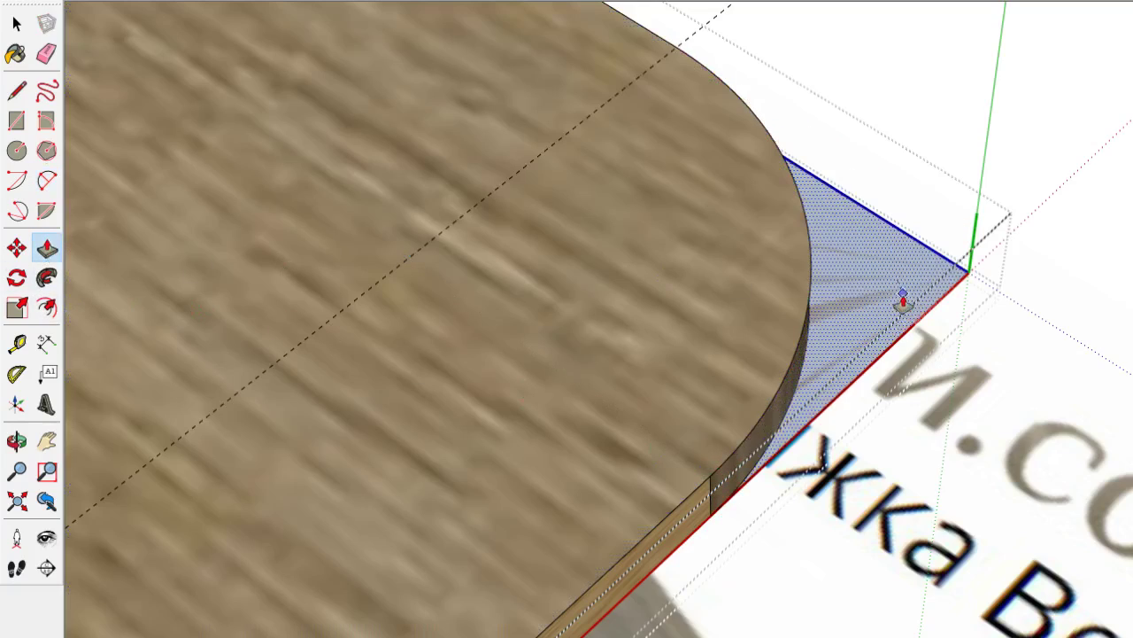
click(907, 352)
scroll(886, 345, down, 5)
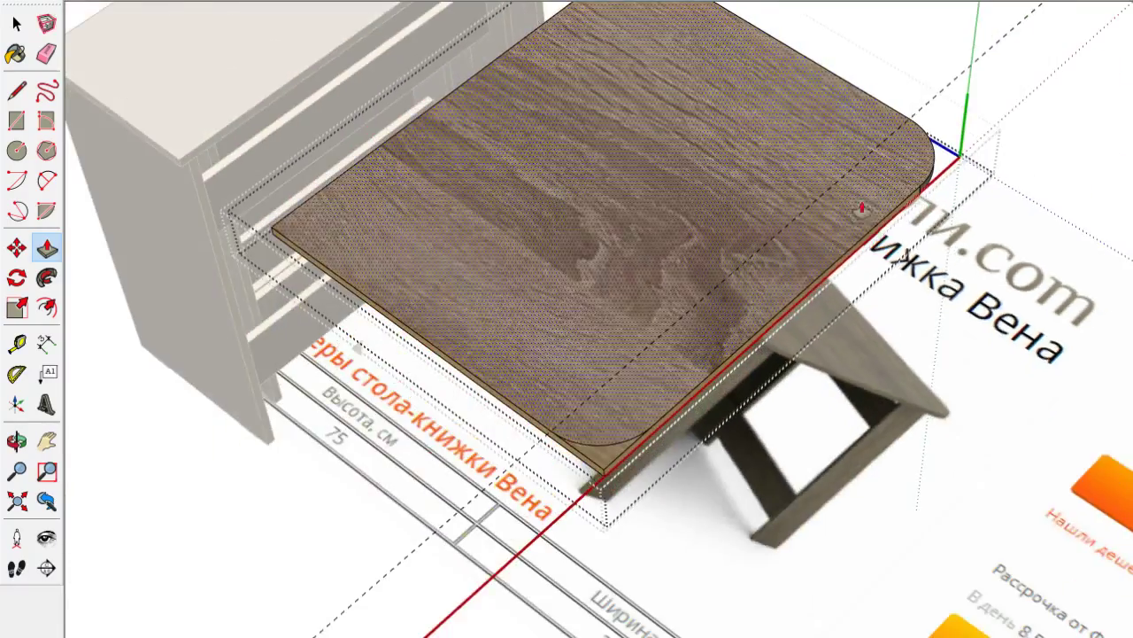
scroll(567, 266, up, 6)
double_click(564, 228)
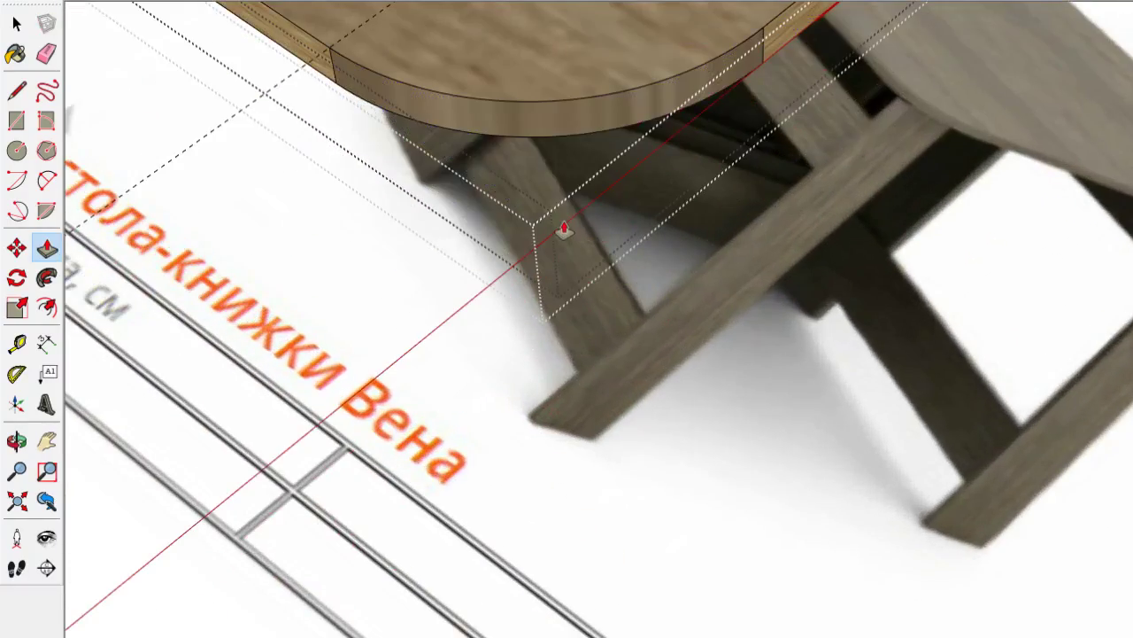
scroll(569, 384, down, 3)
key(e)
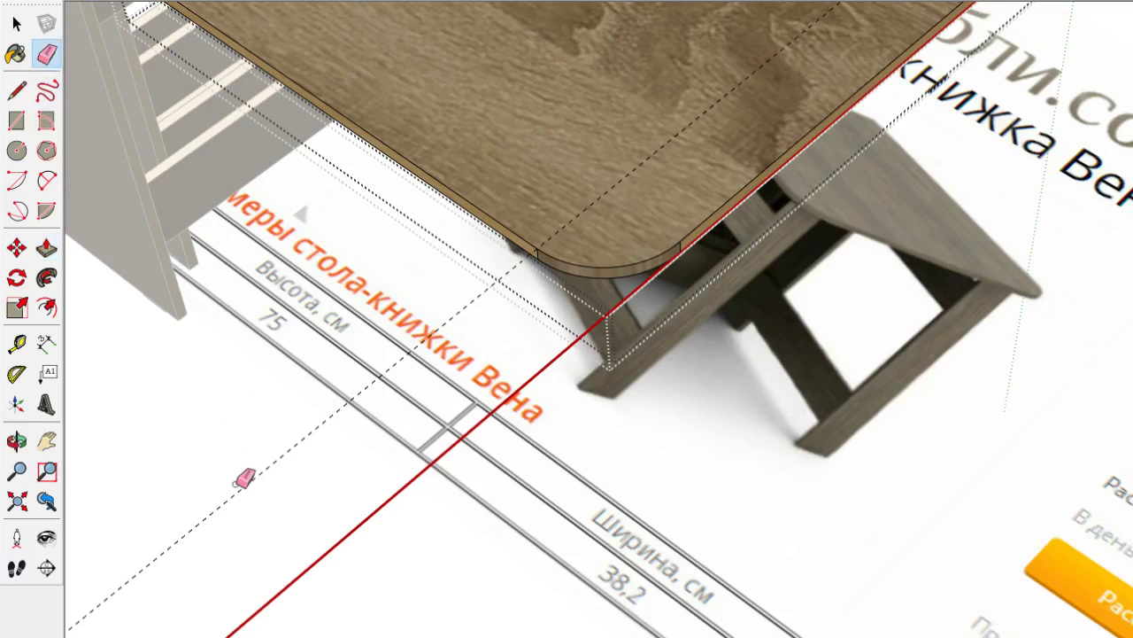
click(16, 24)
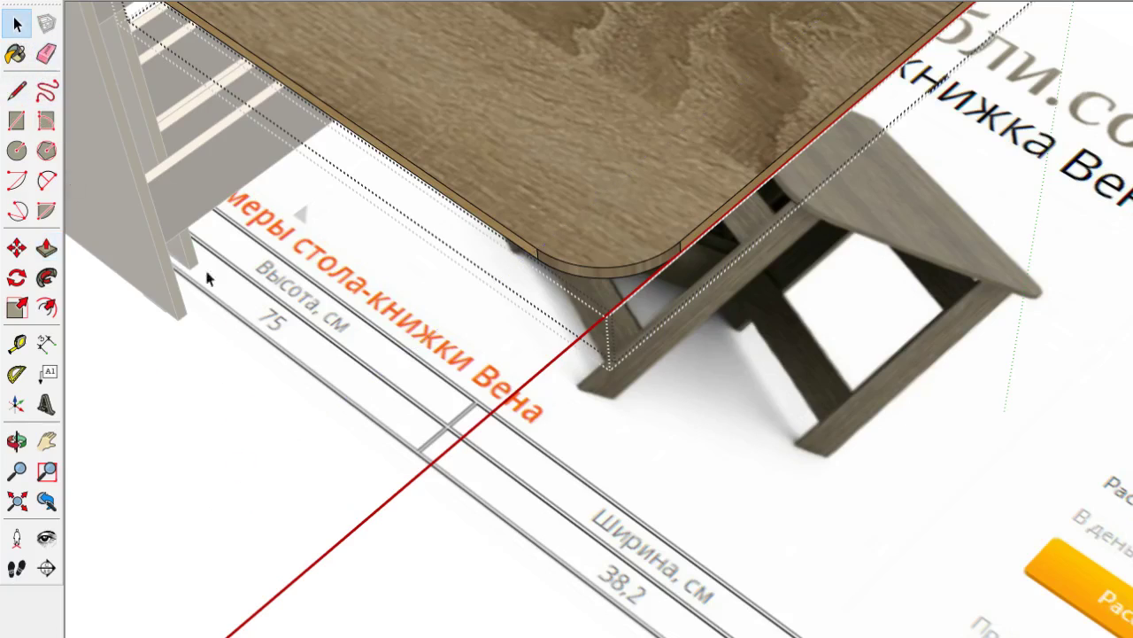
scroll(541, 581, down, 4)
scroll(612, 332, up, 3)
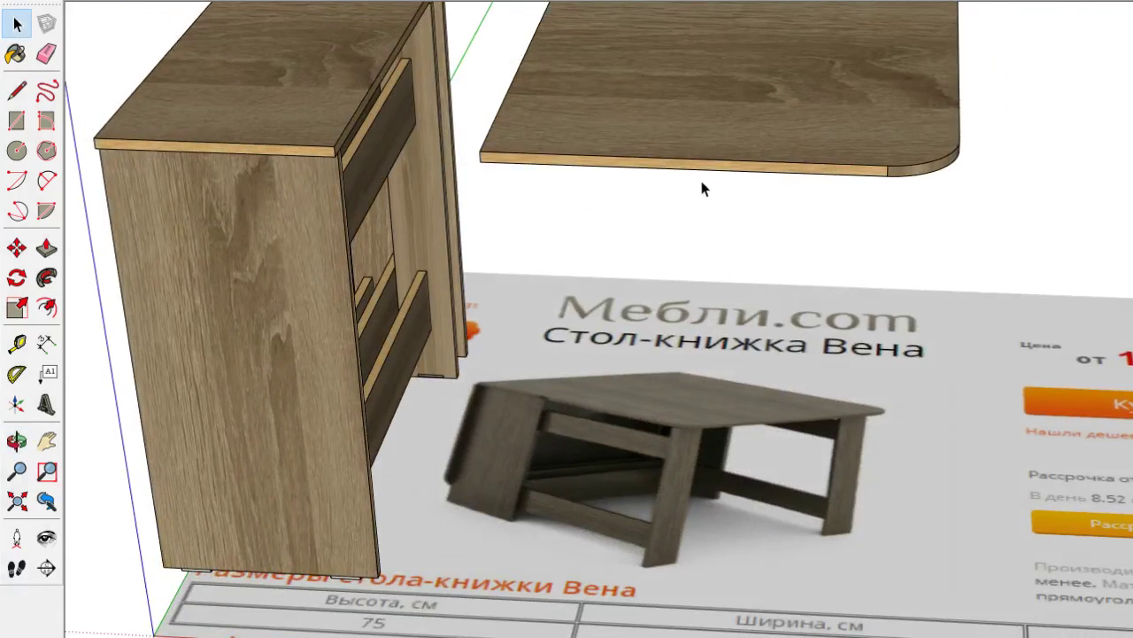
Select the tabletop and position the hinge under the board
click(708, 162)
key(f)
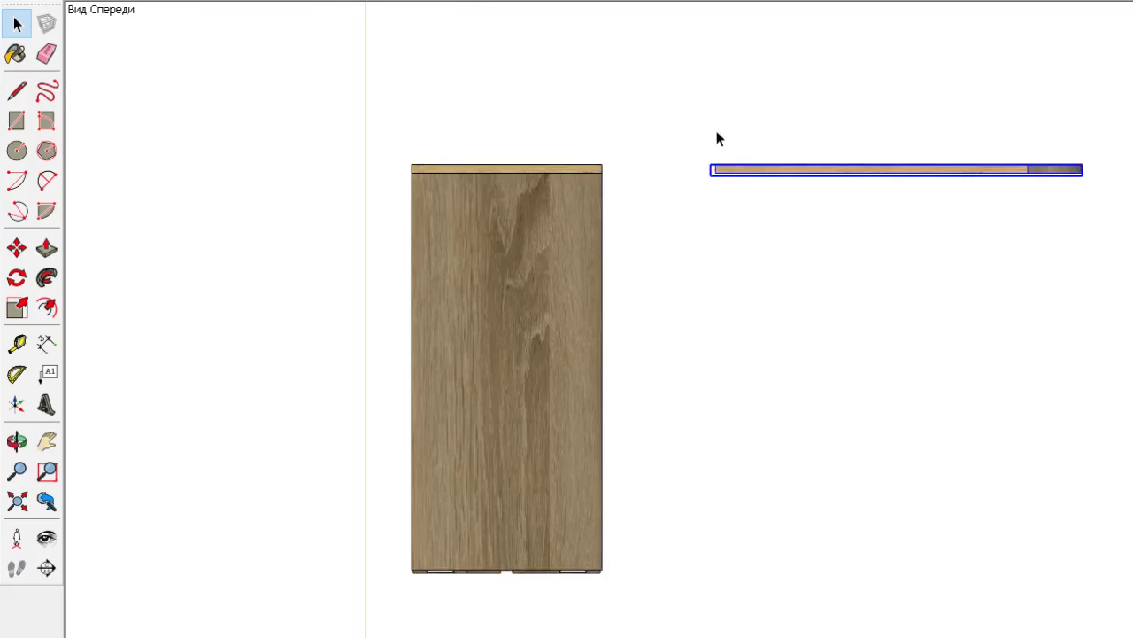
scroll(734, 185, up, 3)
scroll(697, 220, up, 2)
middle_drag(700, 440, 673, 496)
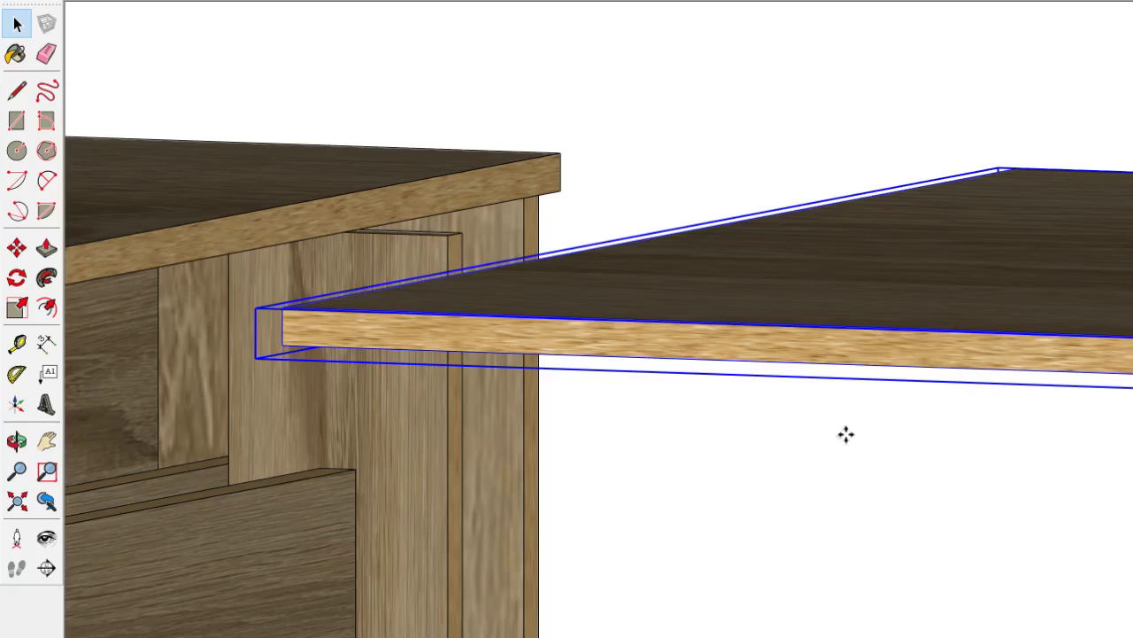
click(852, 367)
key(1)
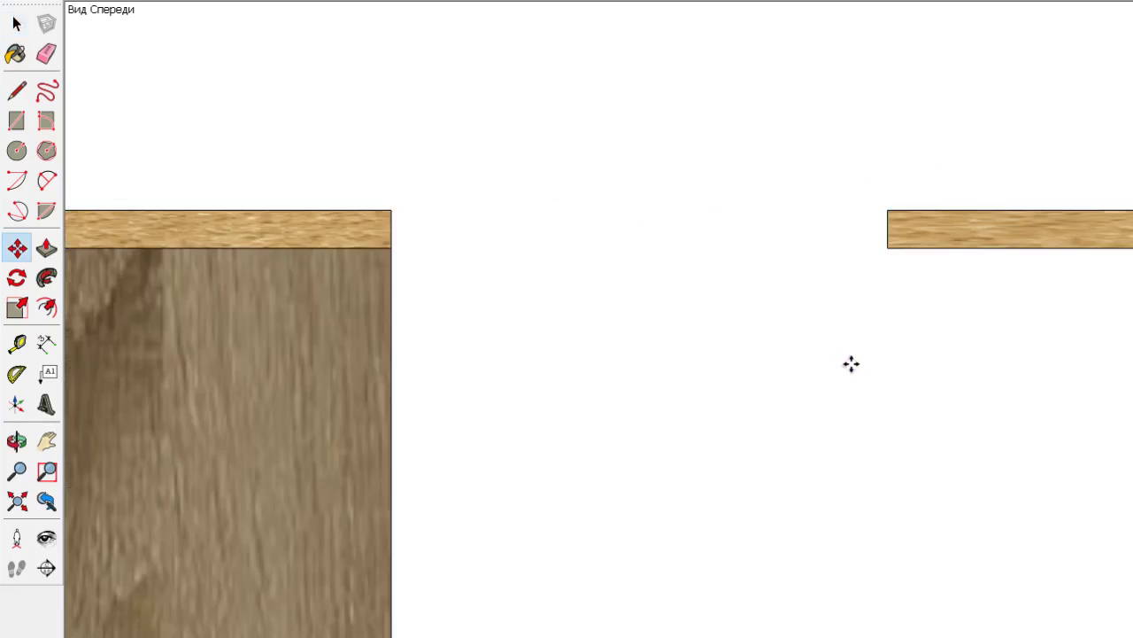
scroll(850, 364, down, 3)
scroll(723, 349, down, 1)
scroll(970, 406, up, 5)
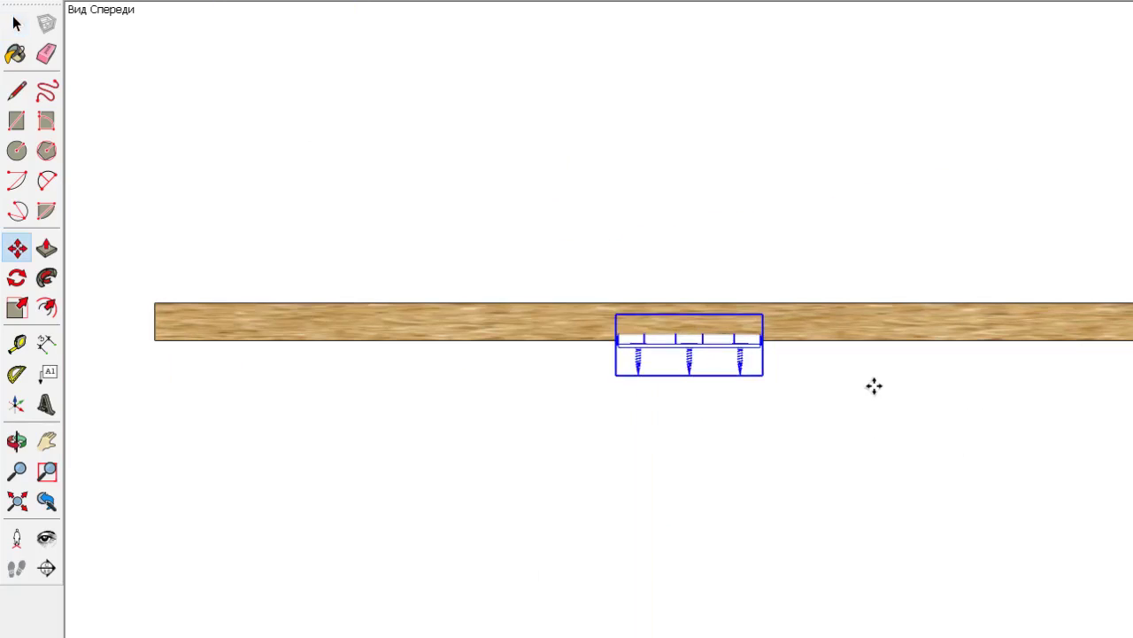
In Top view, rotate the hinge about 90° so it crosses the board's edge
key(2)
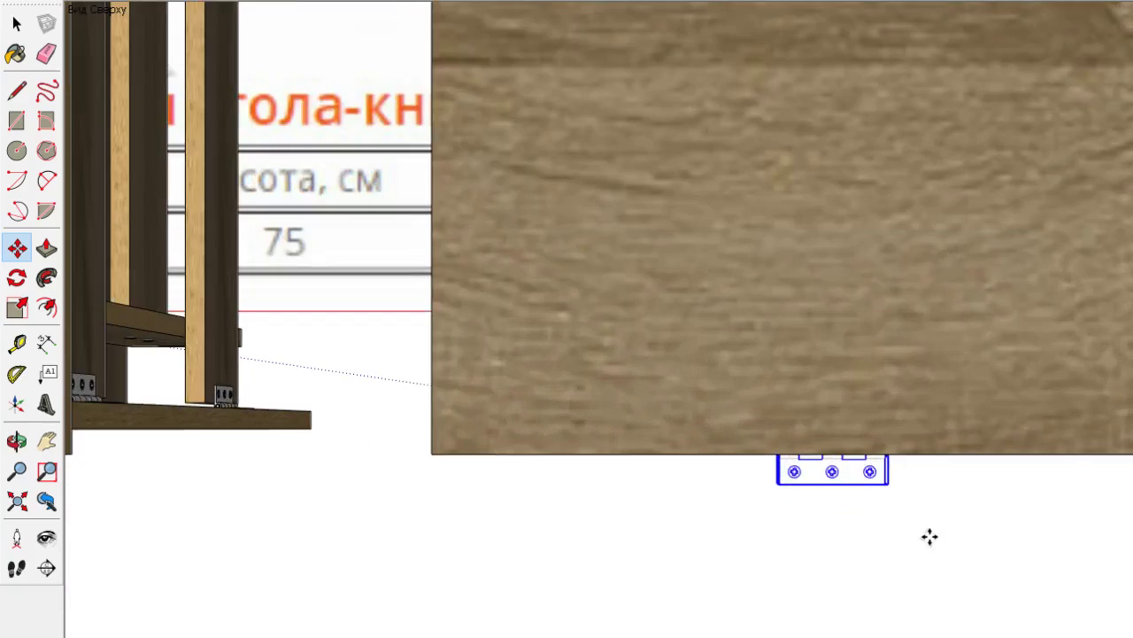
scroll(929, 536, up, 2)
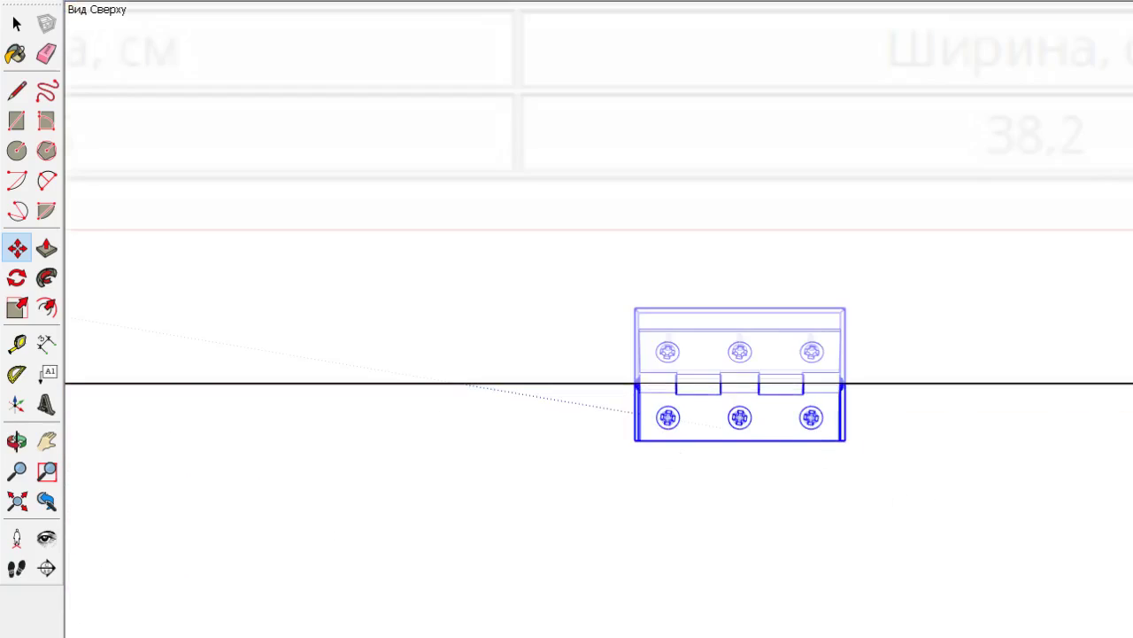
click(825, 375)
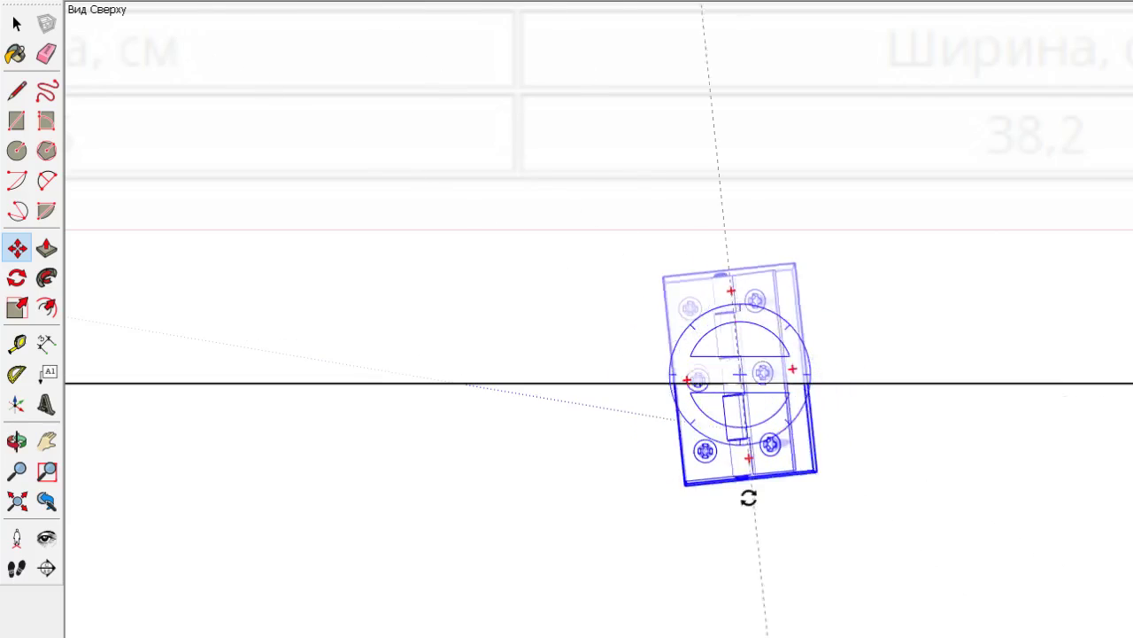
click(739, 499)
key(F4)
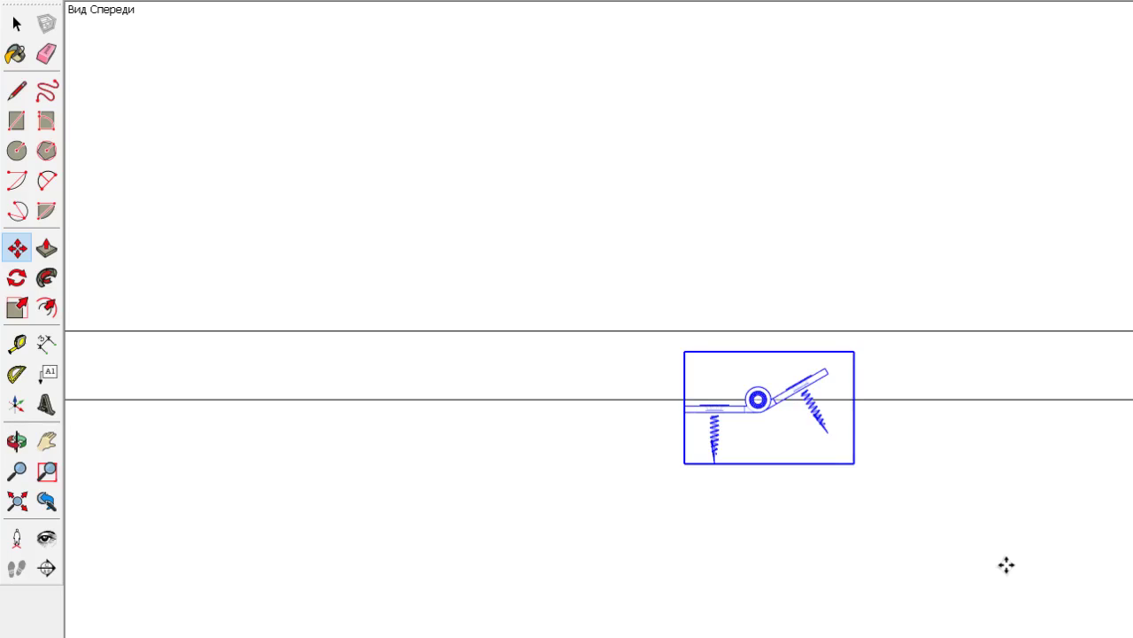
Undo the last change and rotate the hinge assembly 90° about its centre
key(ctrl+z)
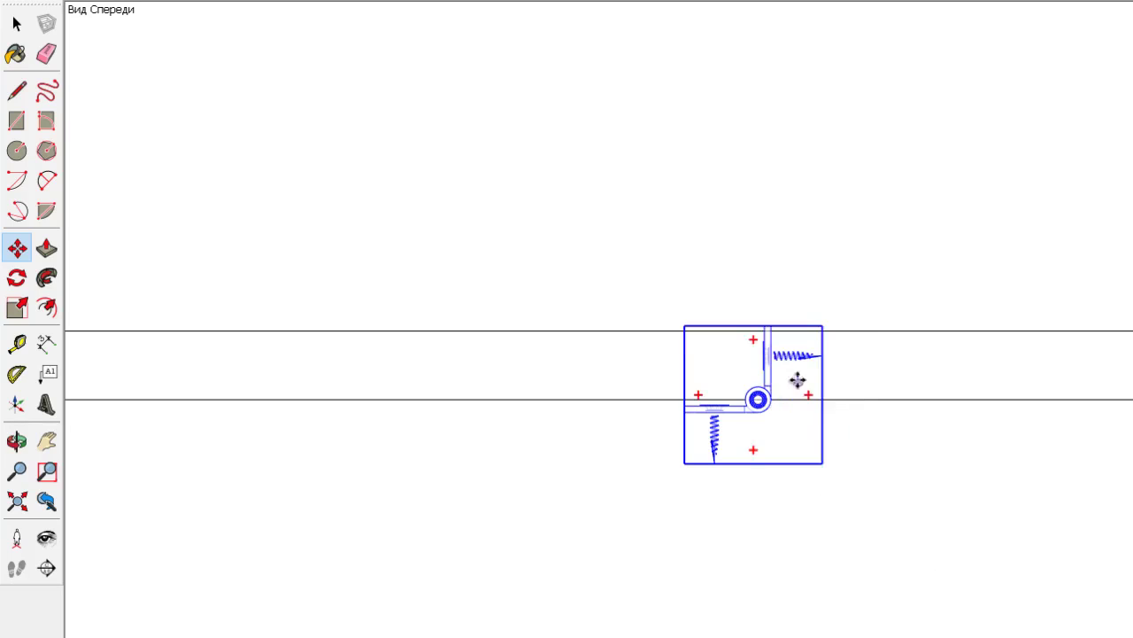
scroll(797, 379, up, 3)
scroll(800, 336, up, 2)
key(q)
drag(790, 269, 590, 432)
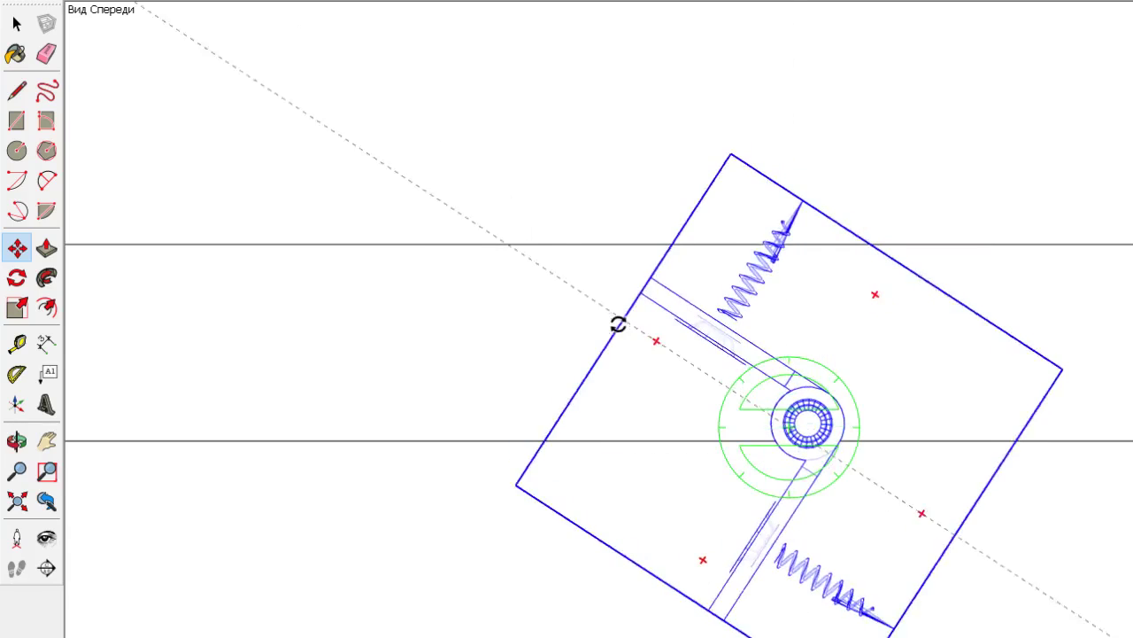
scroll(591, 427, up, 3)
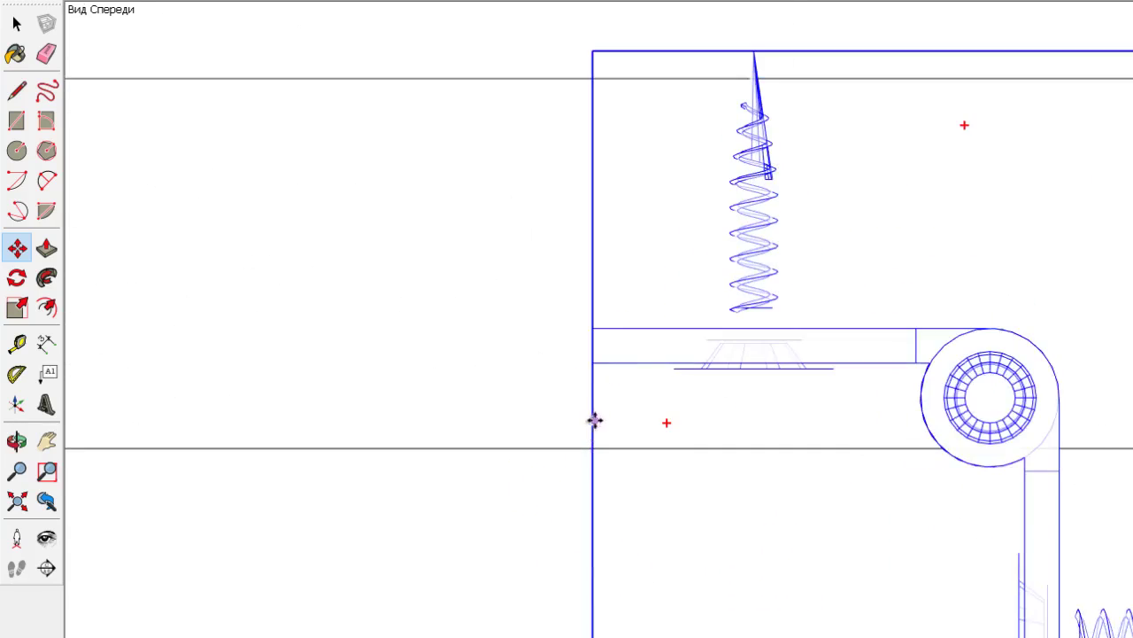
scroll(660, 327, up, 3)
Lower the hinge onto the board line and slide it left along the red axis
drag(664, 305, 655, 536)
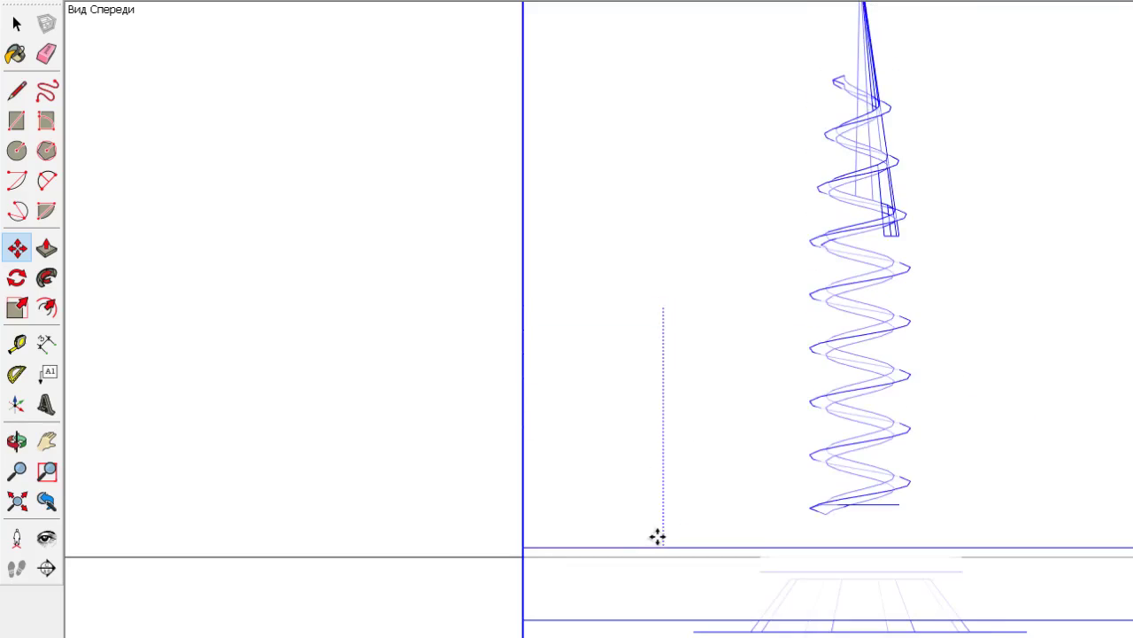
scroll(657, 535, down, 2)
scroll(700, 567, down, 2)
scroll(736, 589, down, 2)
scroll(751, 571, down, 2)
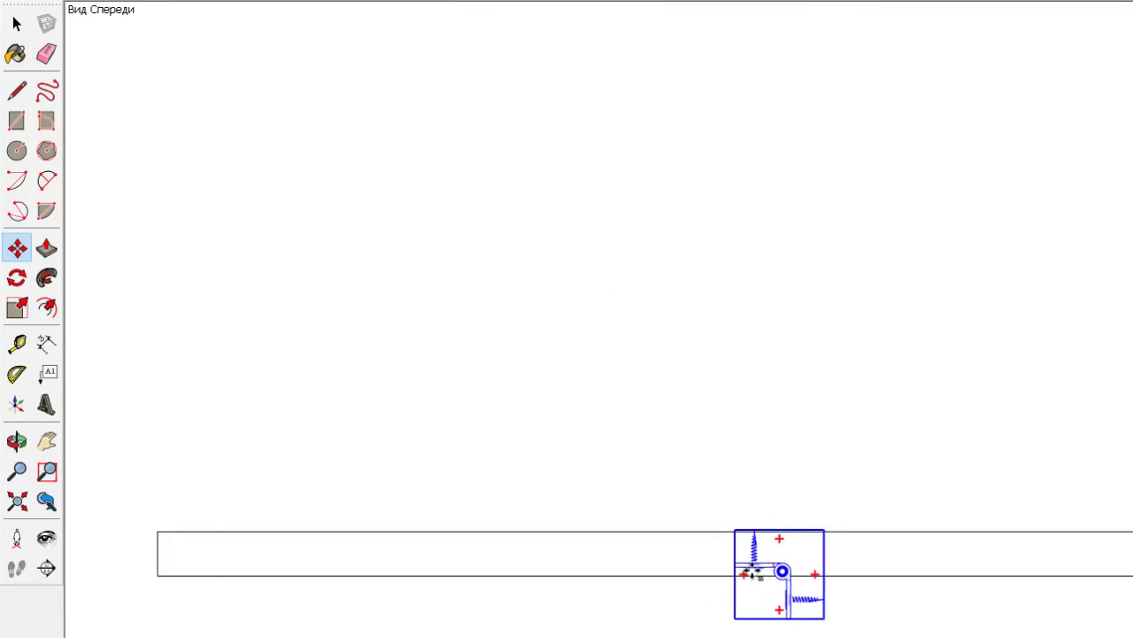
scroll(465, 571, up, 5)
scroll(542, 513, up, 1)
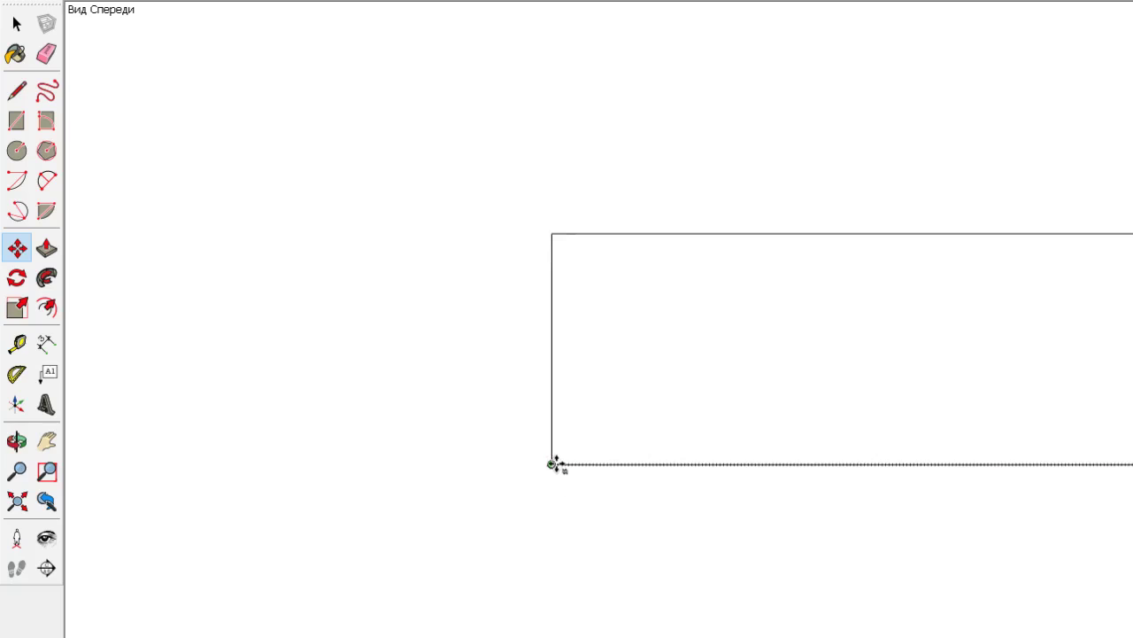
scroll(540, 461, down, 2)
scroll(532, 457, down, 3)
scroll(534, 458, down, 1)
drag(1018, 360, 579, 357)
scroll(502, 443, up, 2)
scroll(523, 462, up, 2)
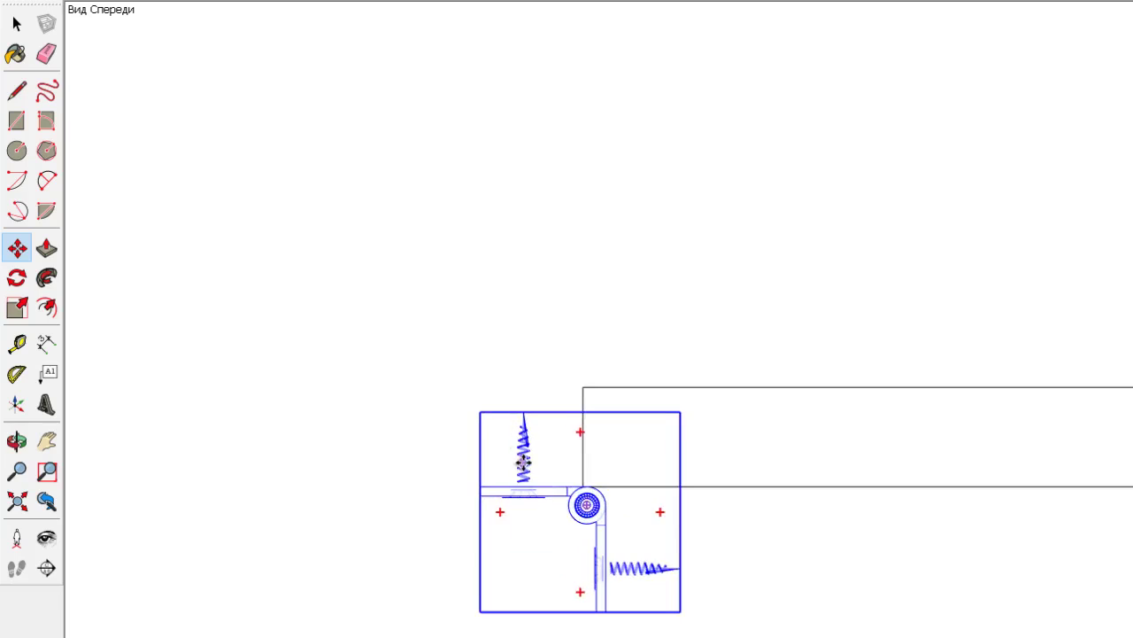
scroll(622, 530, up, 1)
scroll(626, 531, up, 3)
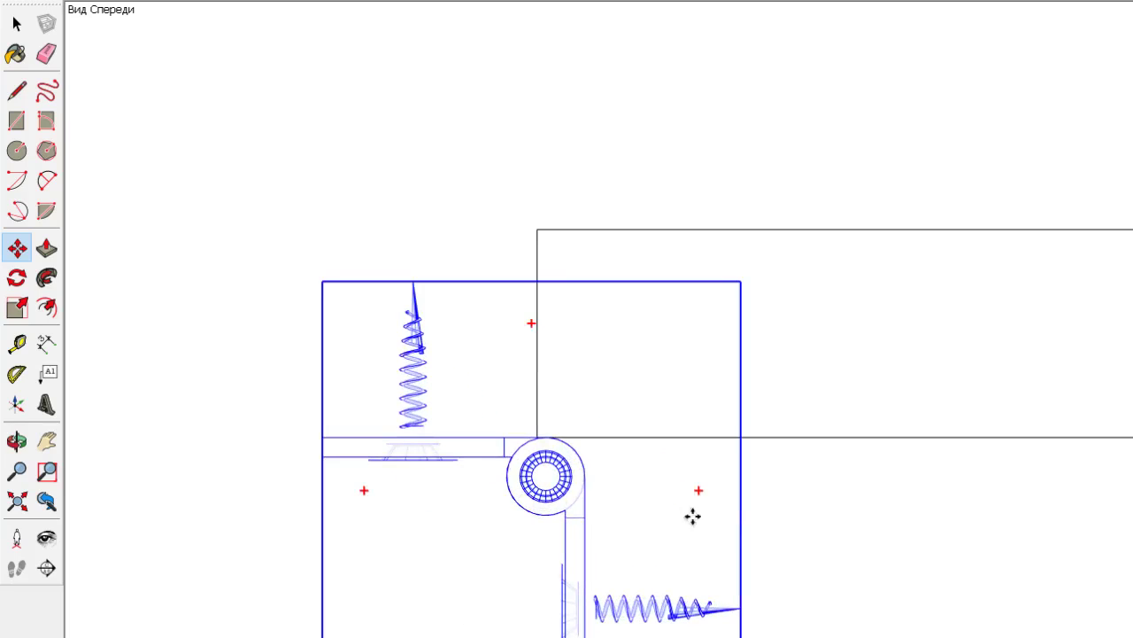
Swing the hinge around its pin so one leaf lies flat under the board
mouse_move(698, 489)
mouse_down()
mouse_move(516, 243)
mouse_move(529, 245)
mouse_up()
scroll(539, 324, down, 3)
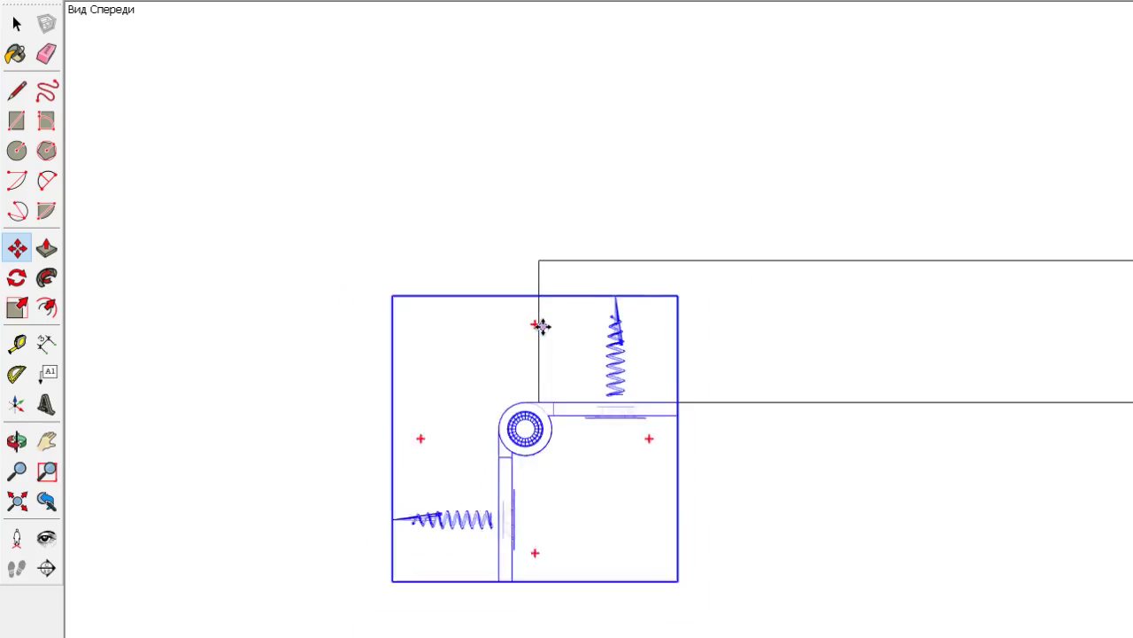
scroll(540, 325, down, 1)
Select the hinge together with the long panel
click(17, 24)
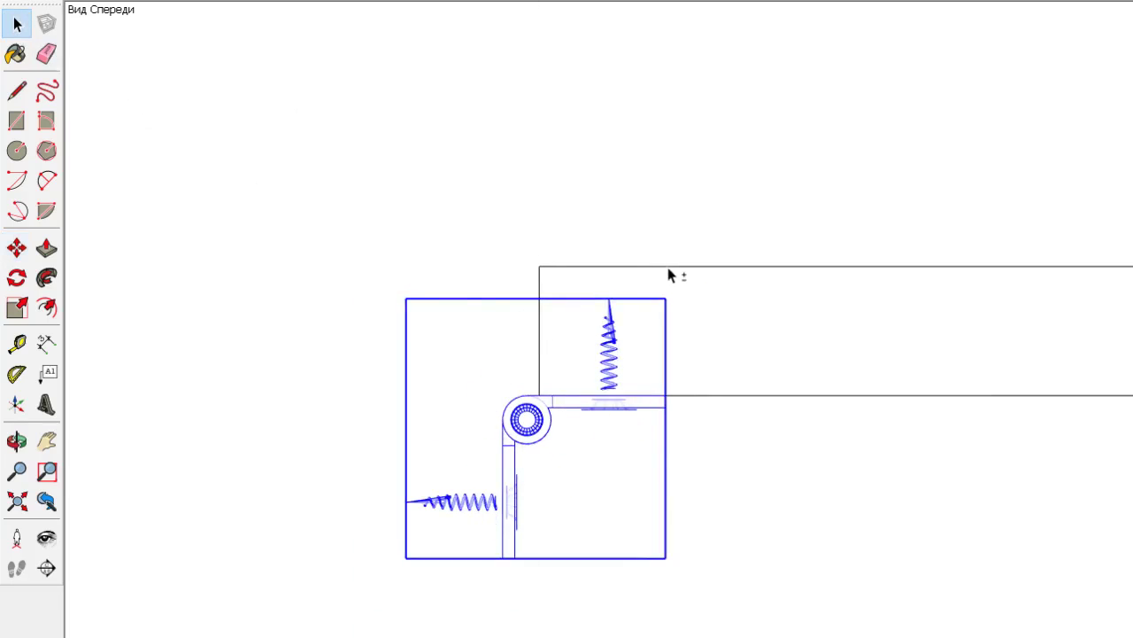
shift+click(668, 268)
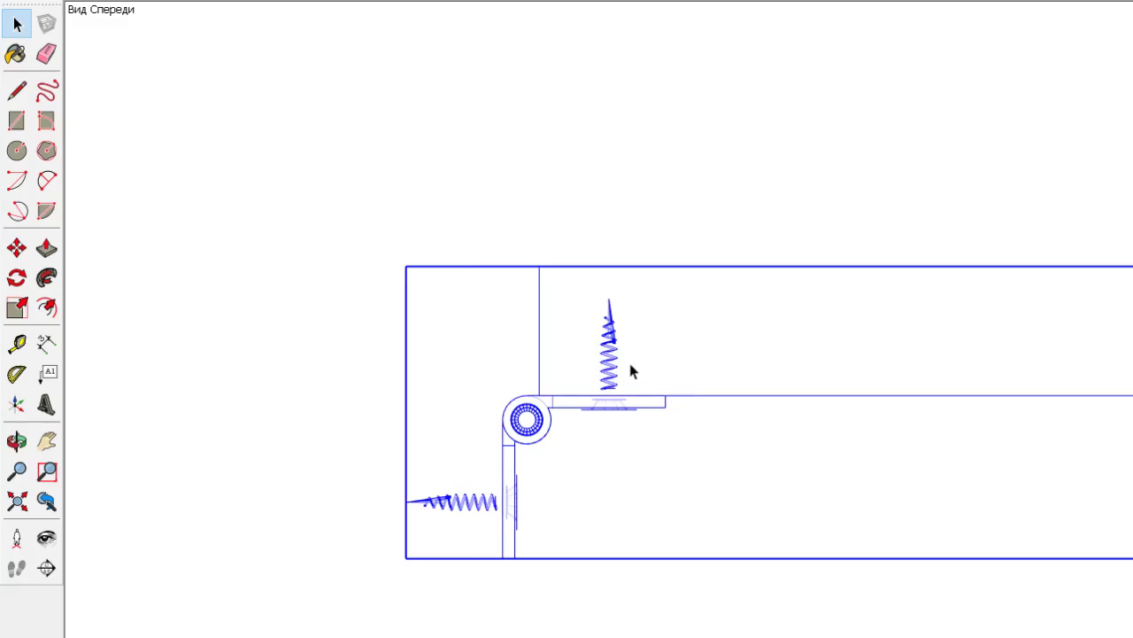
scroll(392, 302, down, 3)
scroll(392, 301, down, 1)
Rotate the selected panel and hinge upright to vertical
key(m)
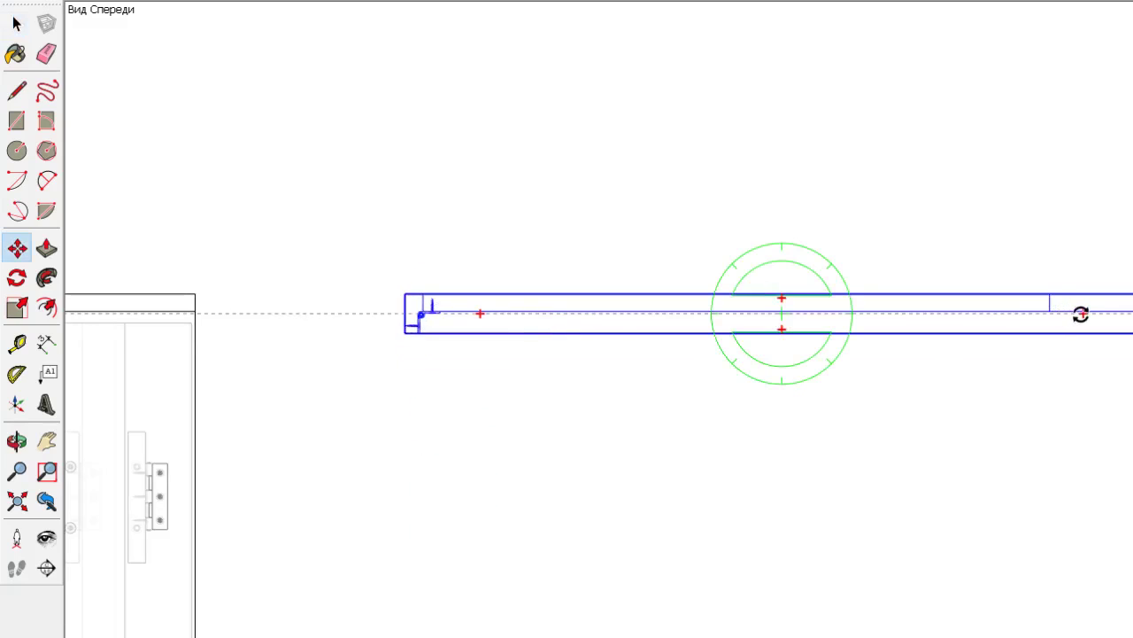
click(1081, 312)
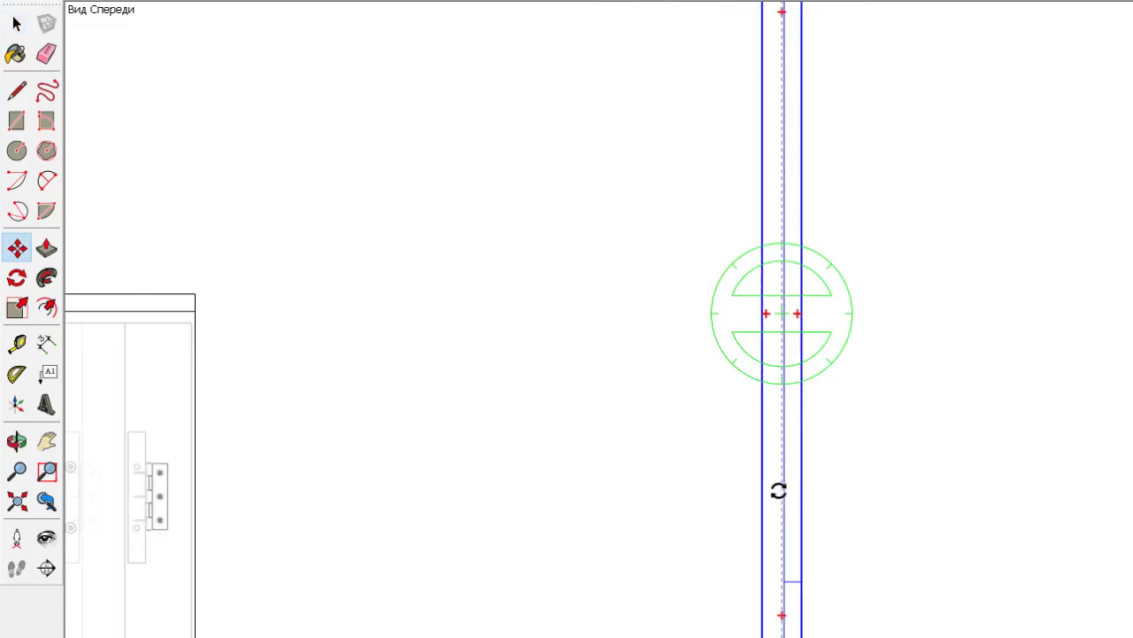
click(783, 490)
scroll(779, 505, down, 1)
scroll(779, 506, down, 1)
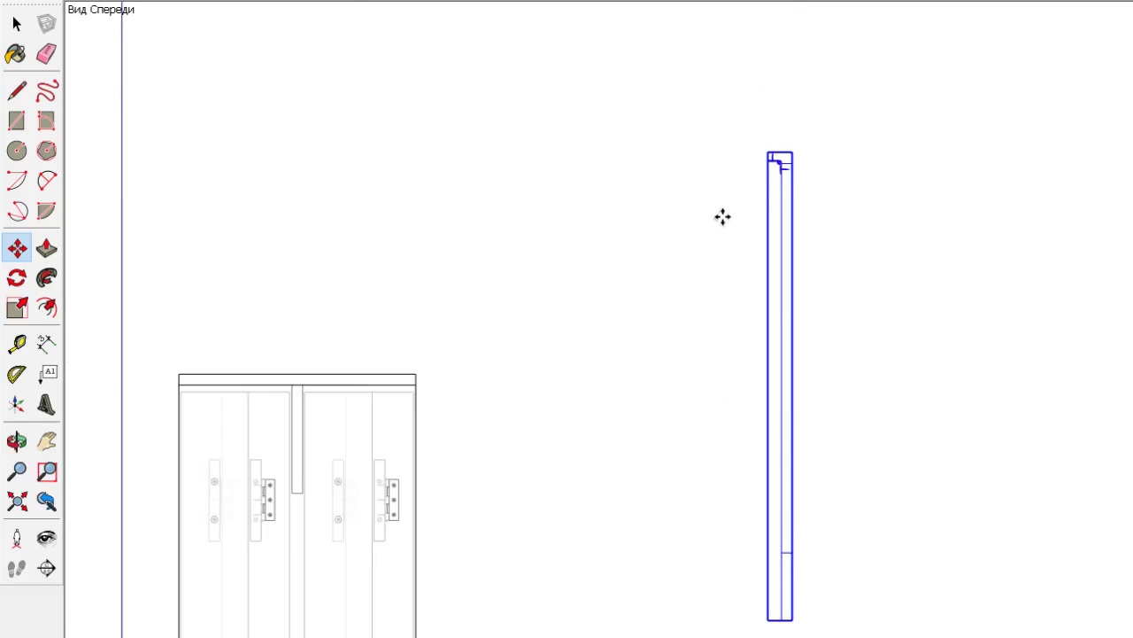
Move the upright panel down and set it beside the cabinet
click(721, 217)
click(708, 458)
click(855, 334)
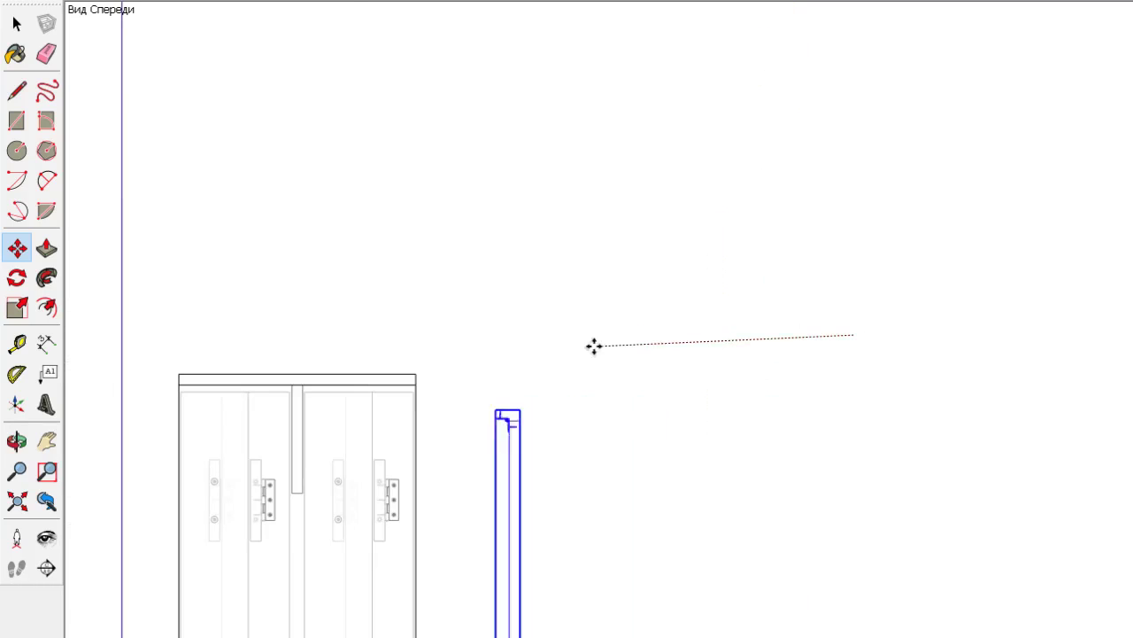
click(526, 331)
scroll(398, 425, up, 2)
scroll(394, 385, up, 3)
scroll(553, 389, up, 2)
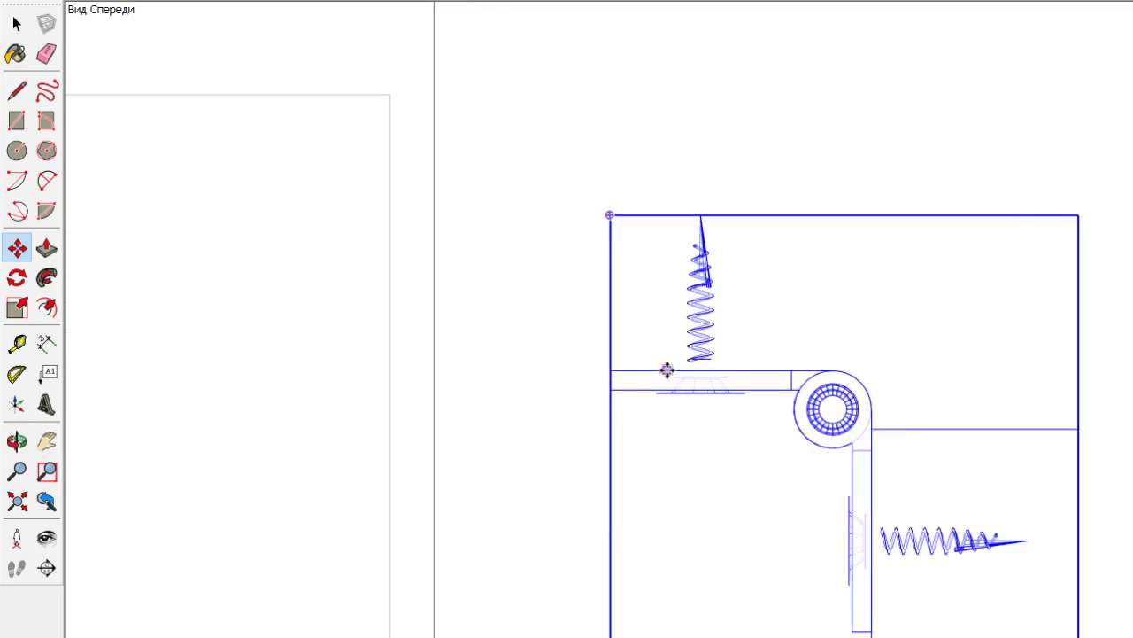
Snap the hinge against the corner of the top and check it from the Right view
click(611, 372)
scroll(673, 450, down, 2)
scroll(602, 369, down, 2)
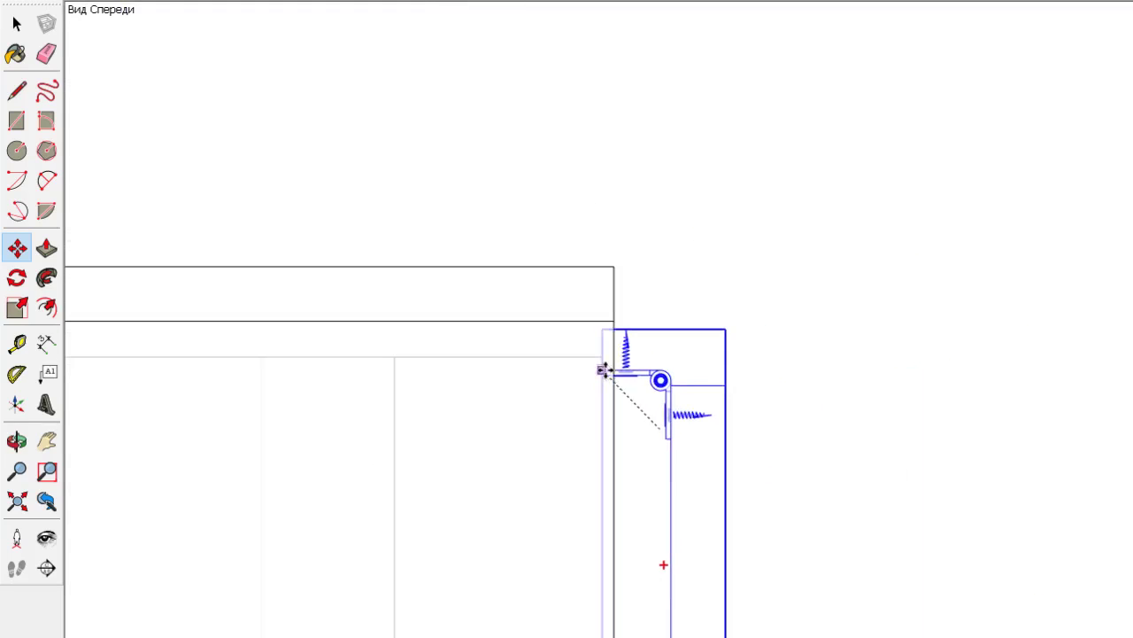
scroll(612, 278, up, 4)
scroll(656, 281, up, 2)
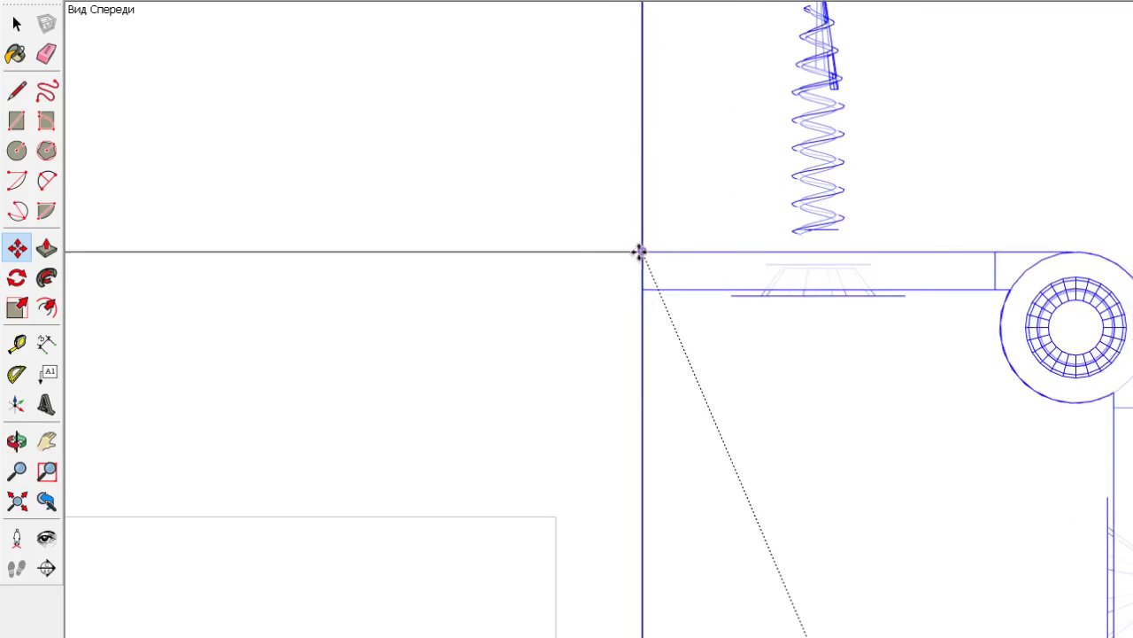
click(639, 252)
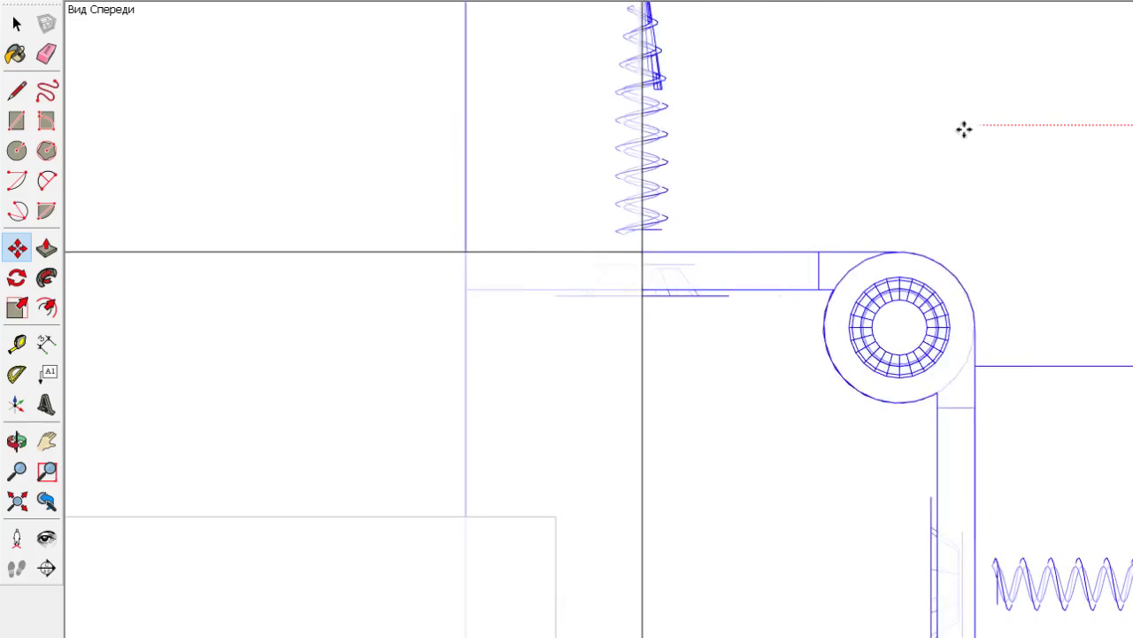
scroll(837, 212, down, 2)
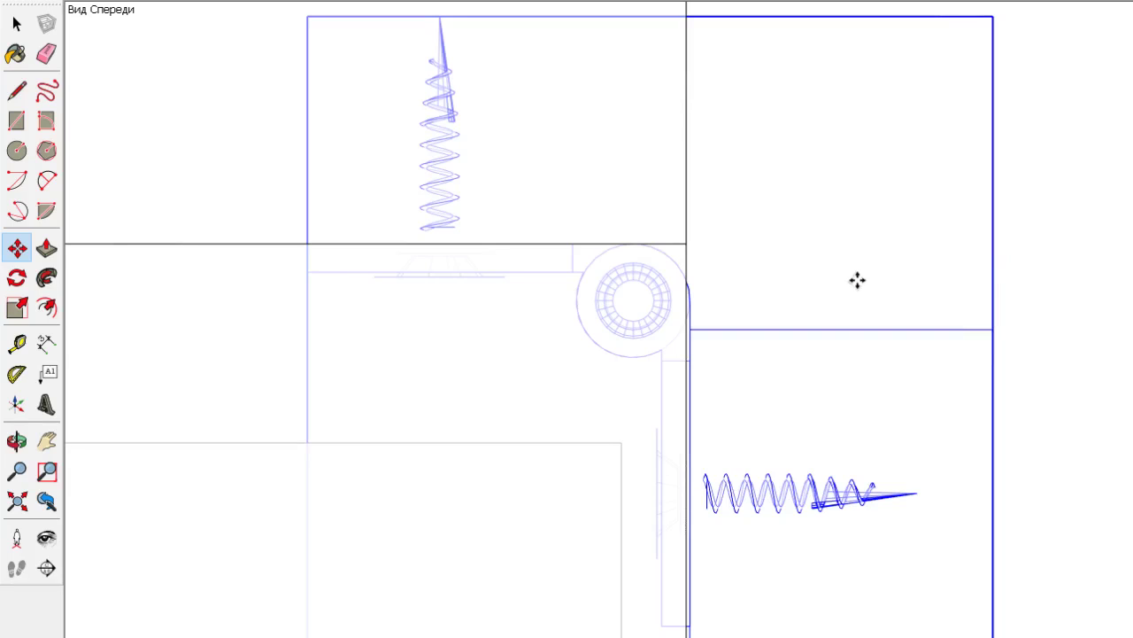
key(F4)
scroll(756, 319, down, 3)
Move the blue panel into place beneath the tabletop edge
scroll(874, 306, down, 2)
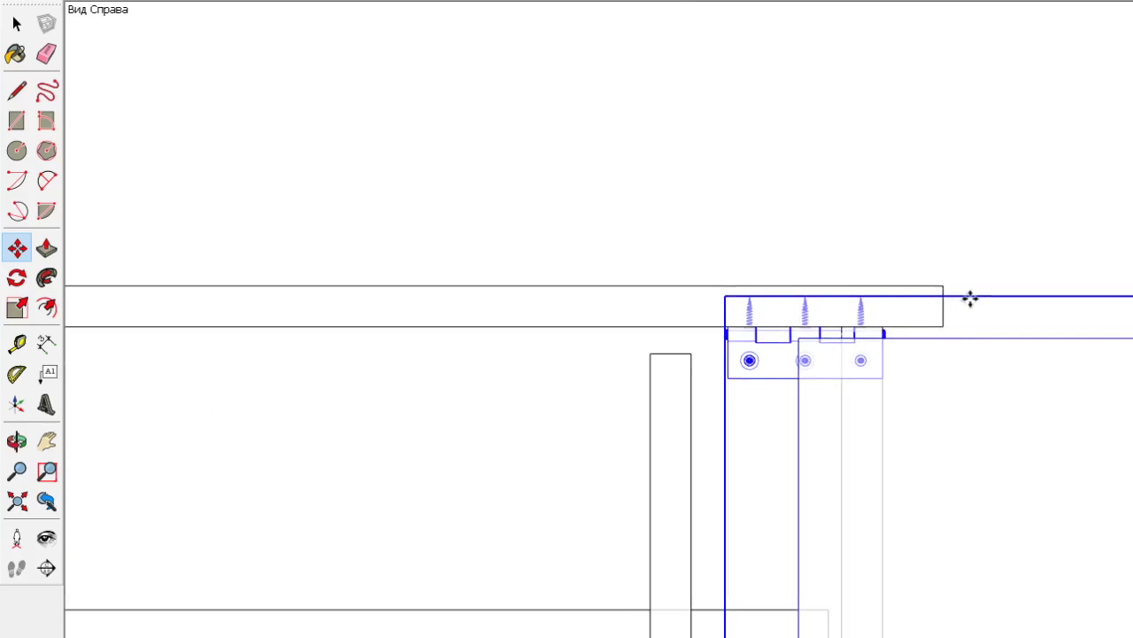
scroll(969, 298, down, 3)
click(1121, 217)
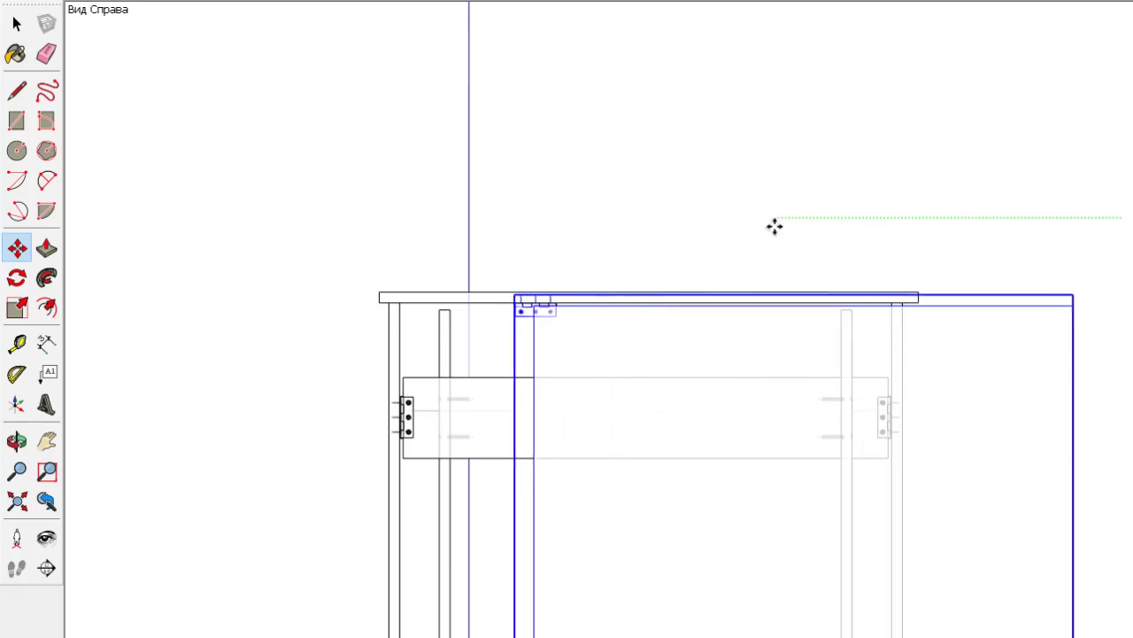
click(652, 225)
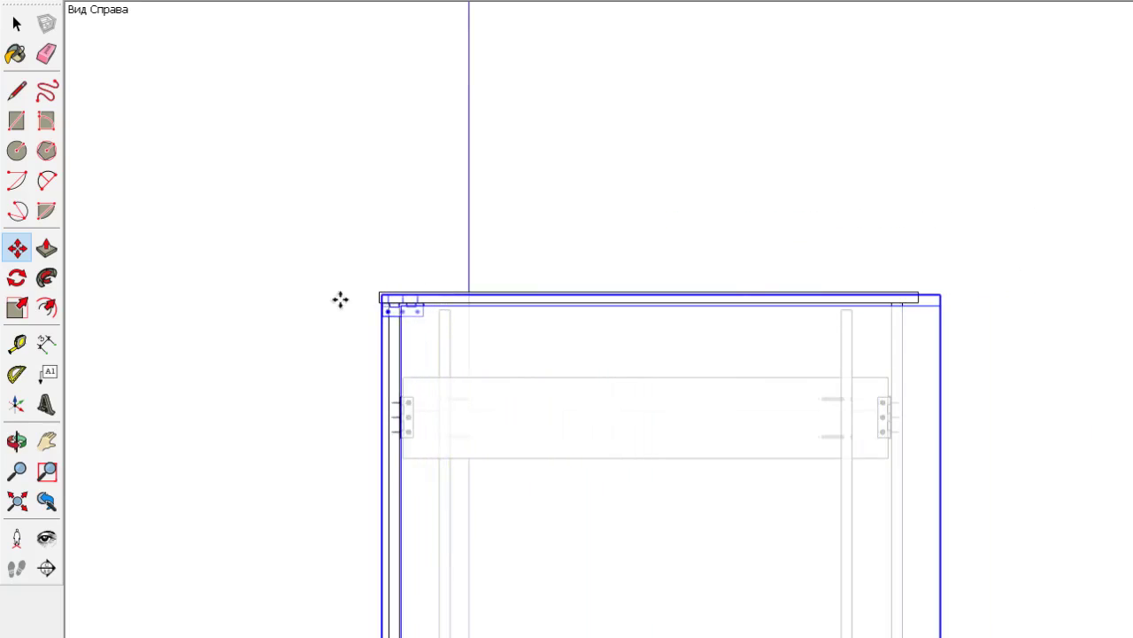
scroll(337, 296, up, 3)
scroll(336, 296, up, 2)
scroll(535, 286, up, 2)
Shift the panel left so its hinge lines up with the others at the panel corner
click(1038, 121)
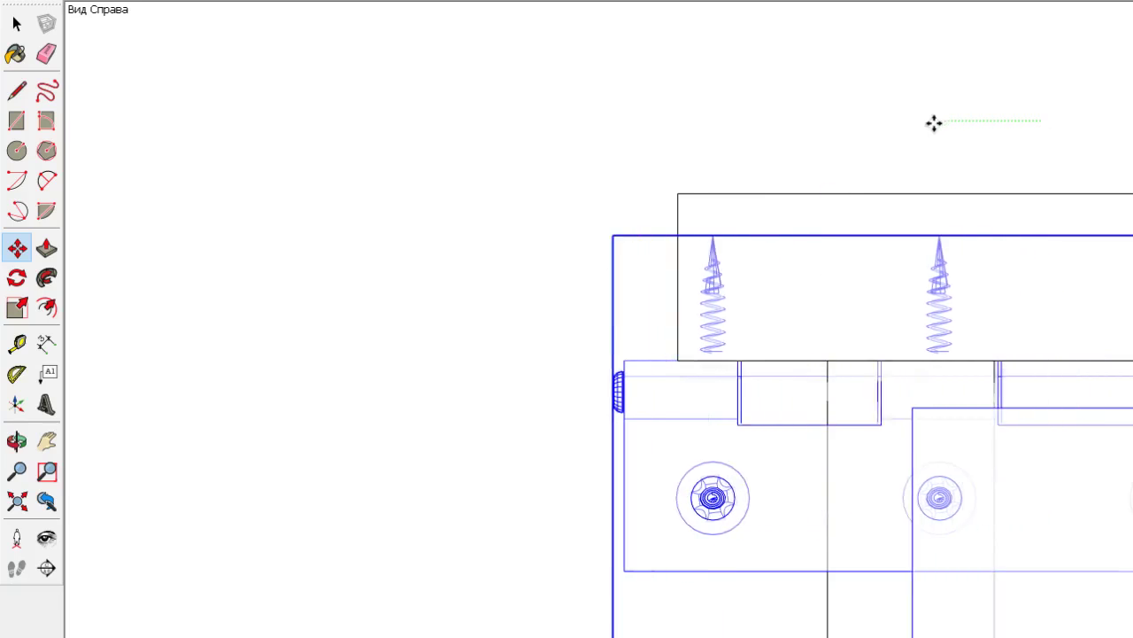
click(706, 122)
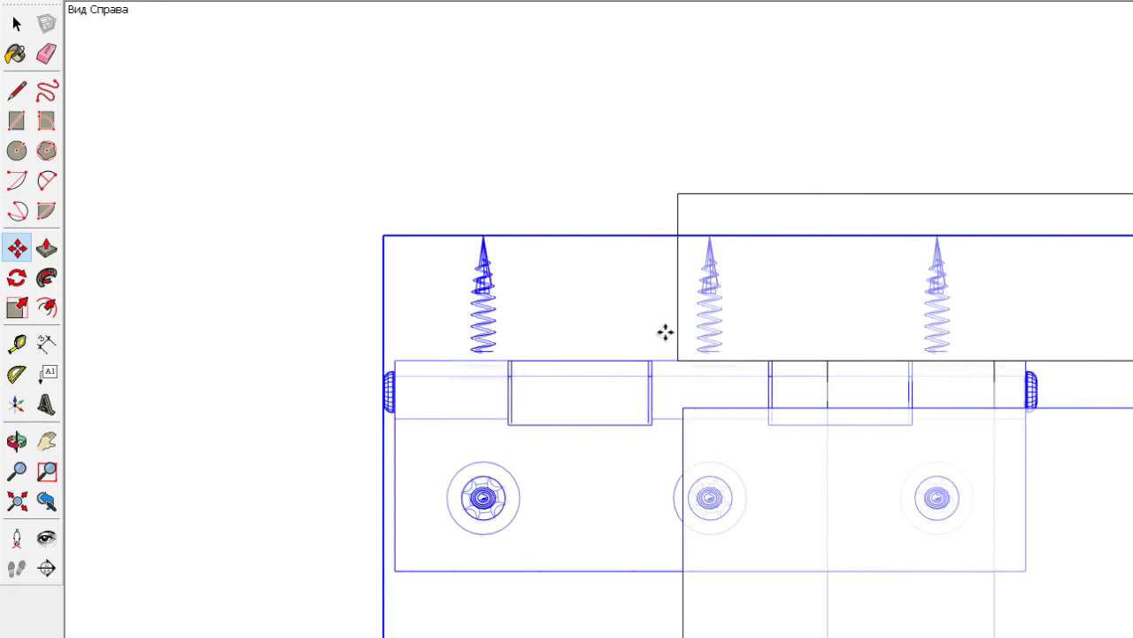
scroll(682, 354, up, 4)
click(718, 501)
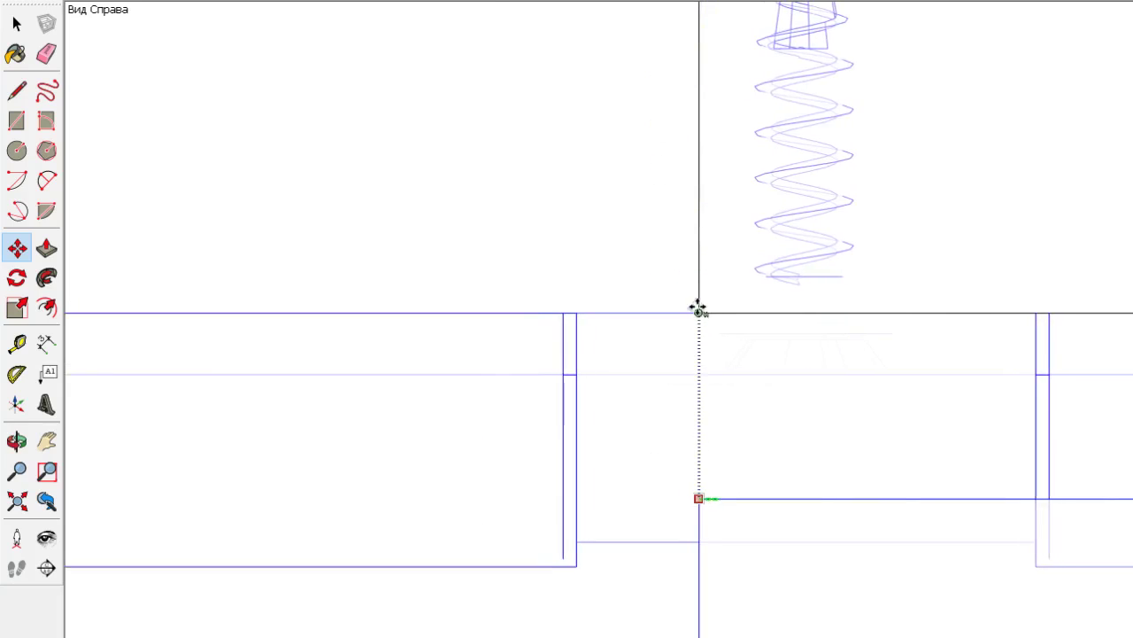
click(703, 315)
scroll(703, 315, down, 3)
scroll(703, 315, down, 2)
Move the hinge so it snaps to the tabletop edge
click(16, 21)
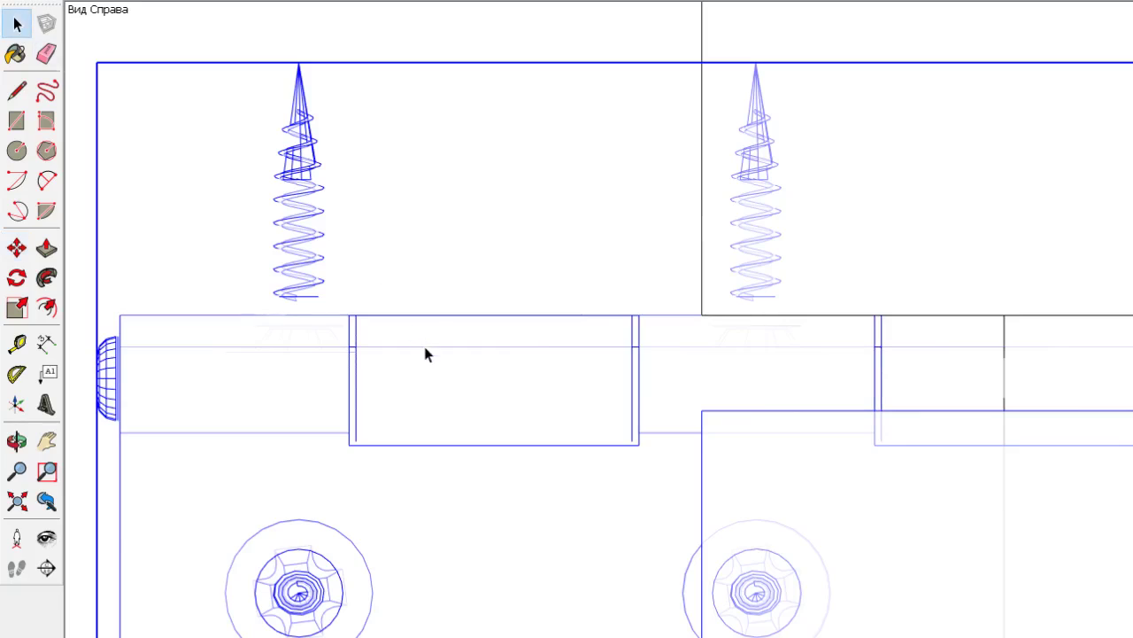
key(m)
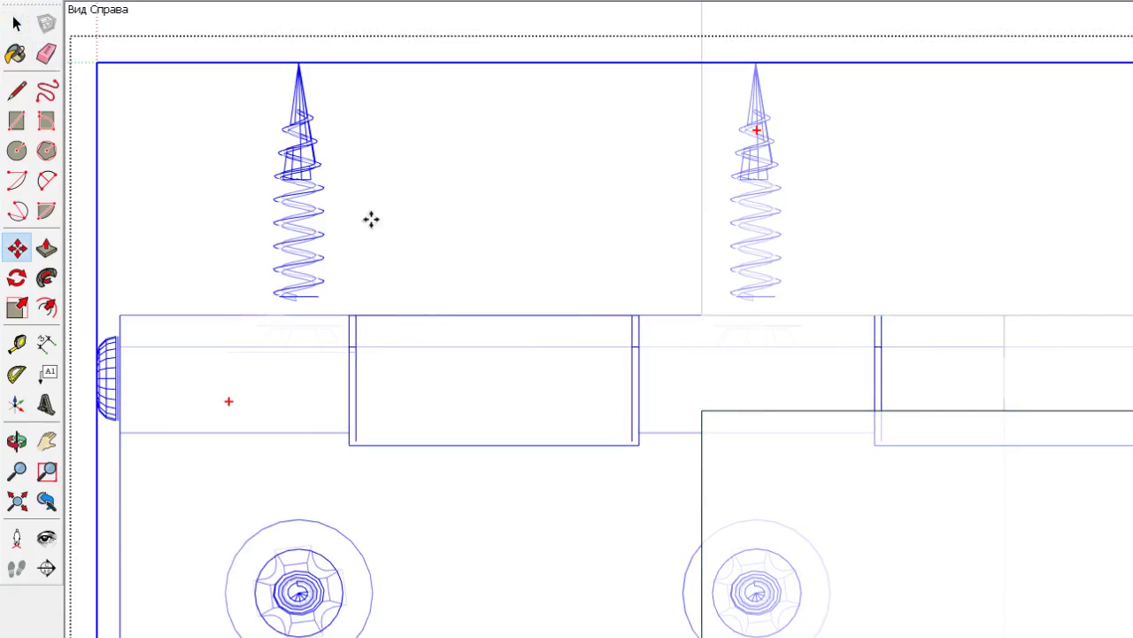
scroll(354, 231, down, 3)
scroll(339, 242, down, 3)
click(309, 119)
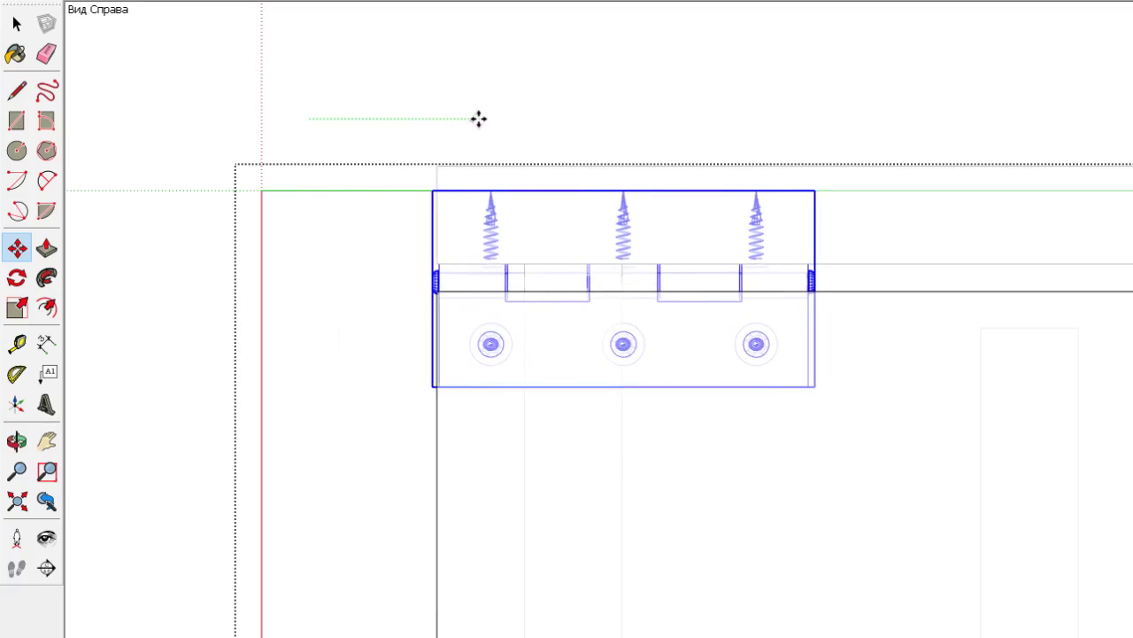
scroll(375, 185, down, 3)
scroll(375, 185, down, 2)
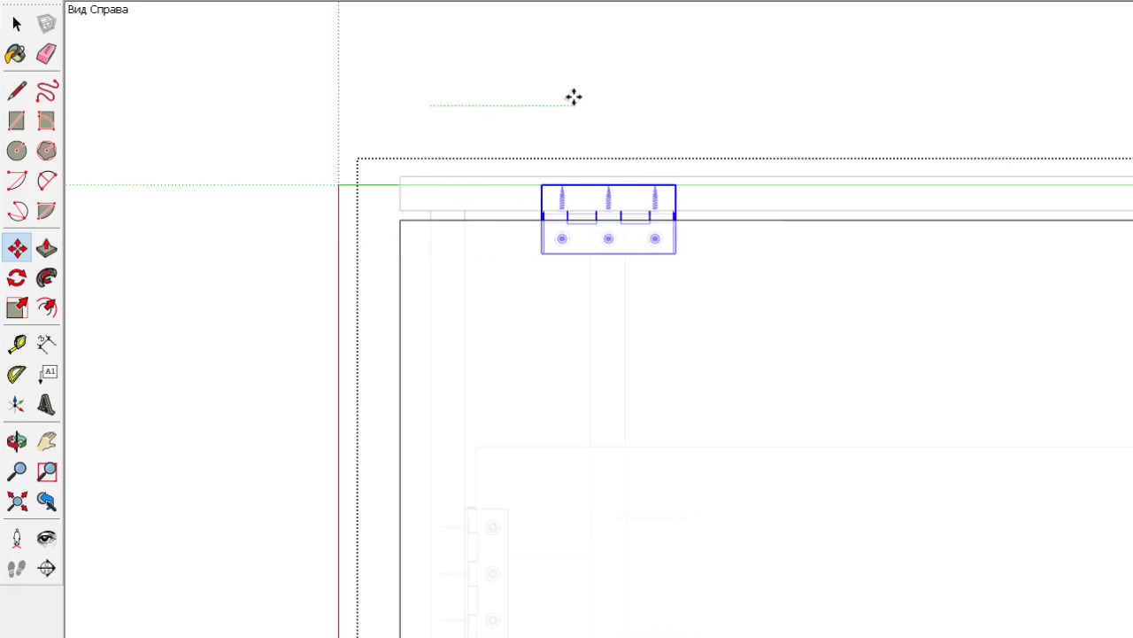
click(569, 95)
scroll(557, 119, down, 2)
scroll(597, 116, up, 2)
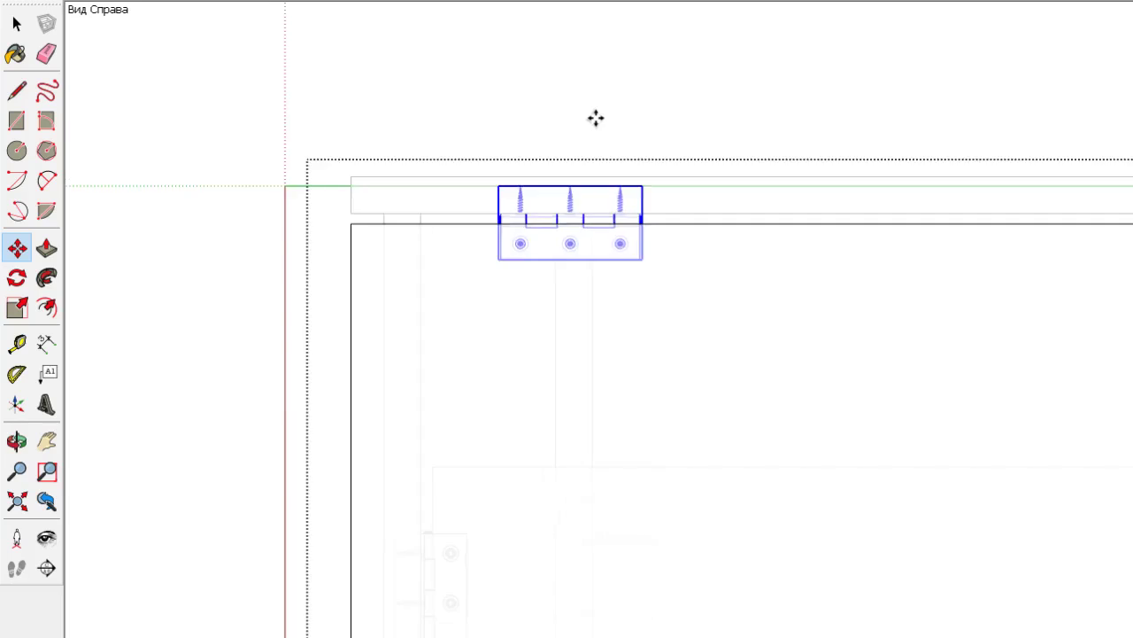
scroll(551, 106, up, 2)
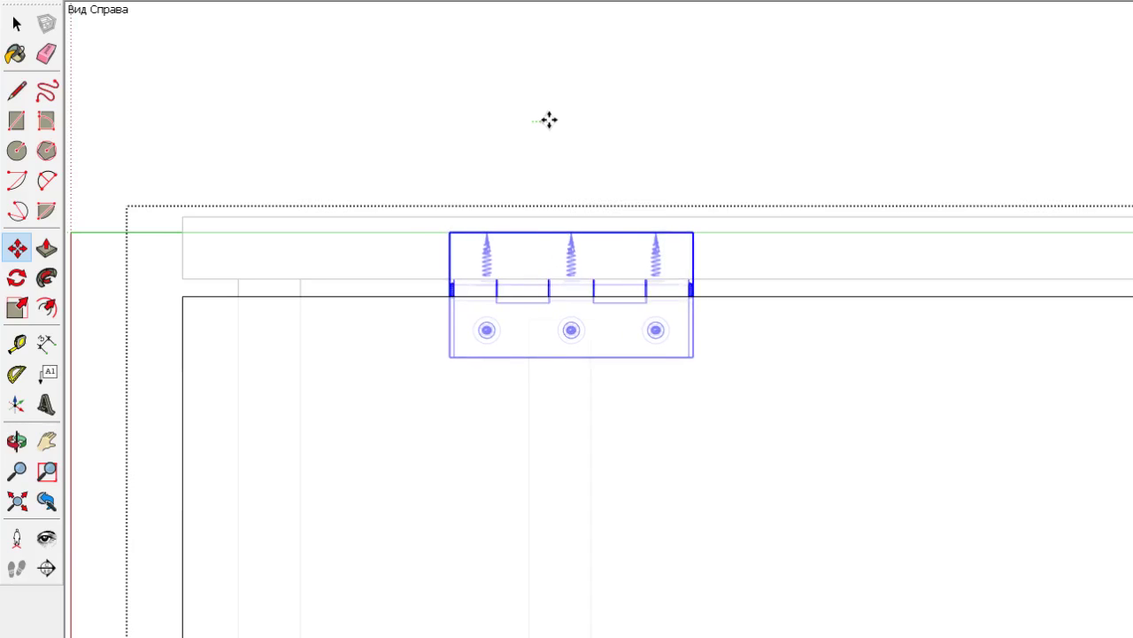
scroll(452, 210, down, 3)
scroll(248, 410, down, 5)
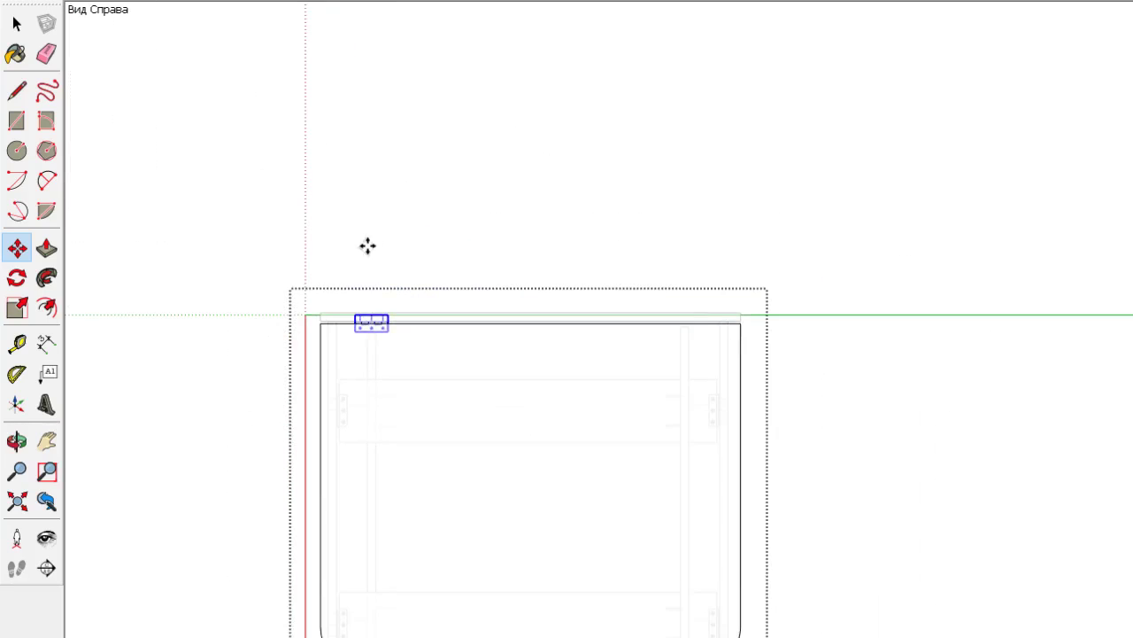
Ctrl-copy the hinge to the far end of the top, then view from the front
key(ctrl)
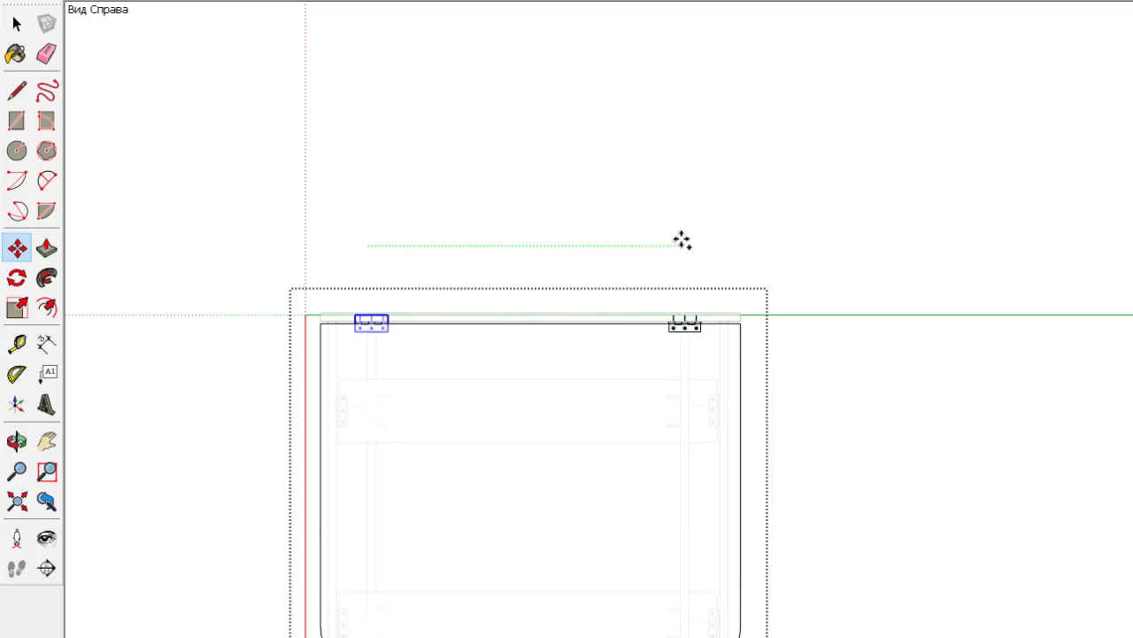
click(681, 240)
scroll(678, 316, up, 2)
scroll(715, 421, up, 3)
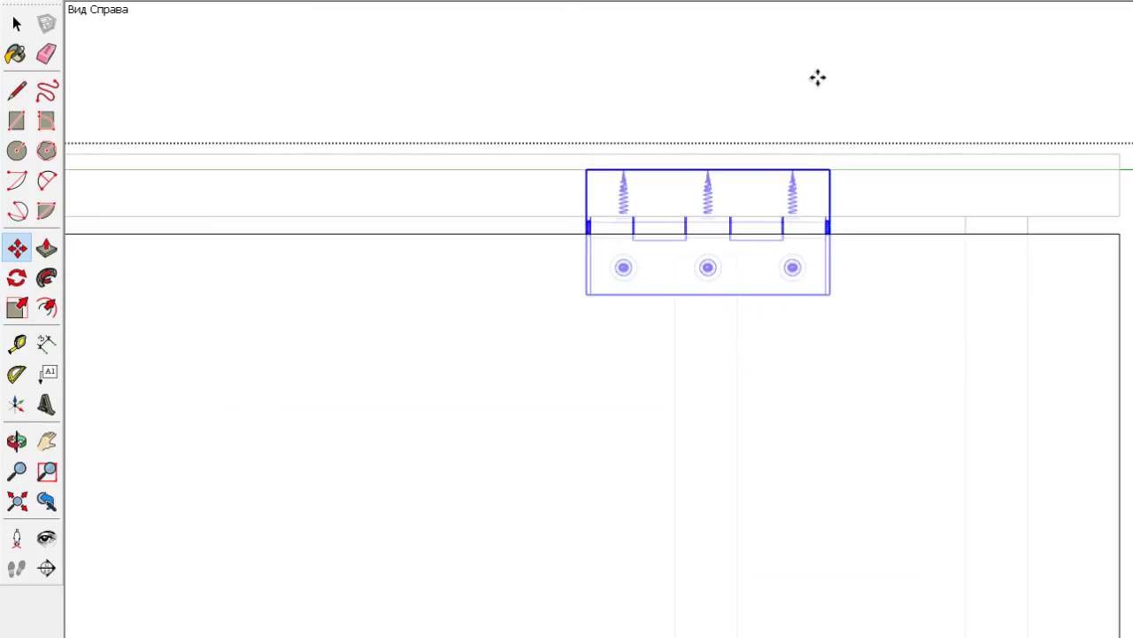
scroll(804, 68, down, 2)
scroll(802, 130, down, 3)
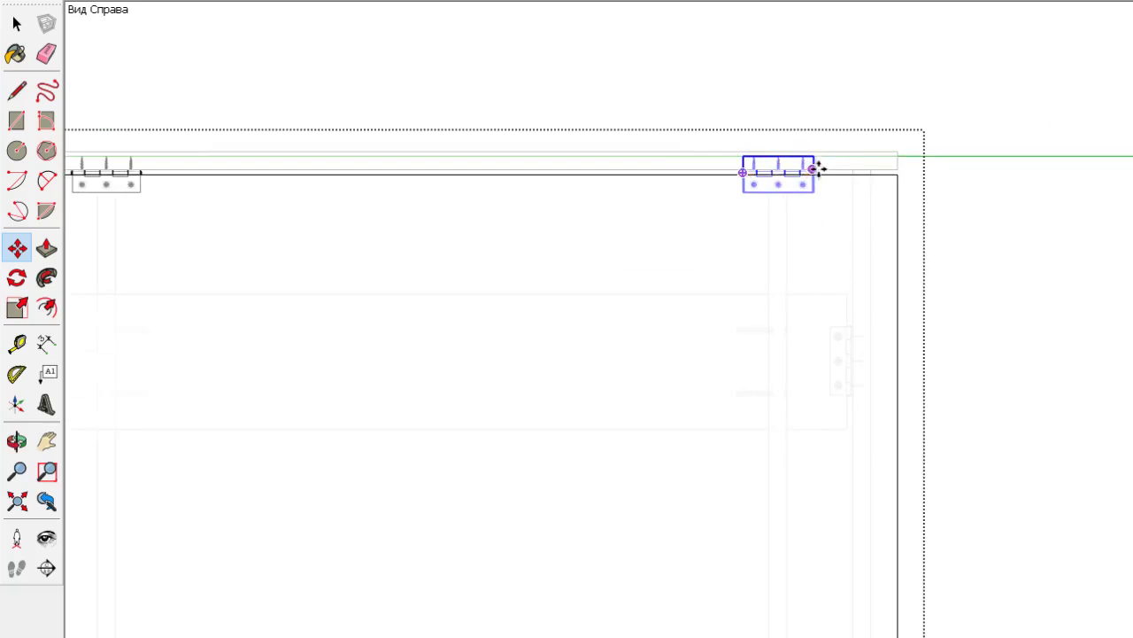
key(F3)
Exit the component and move the right side leaf panel to the left of the cabinet
scroll(850, 222, down, 3)
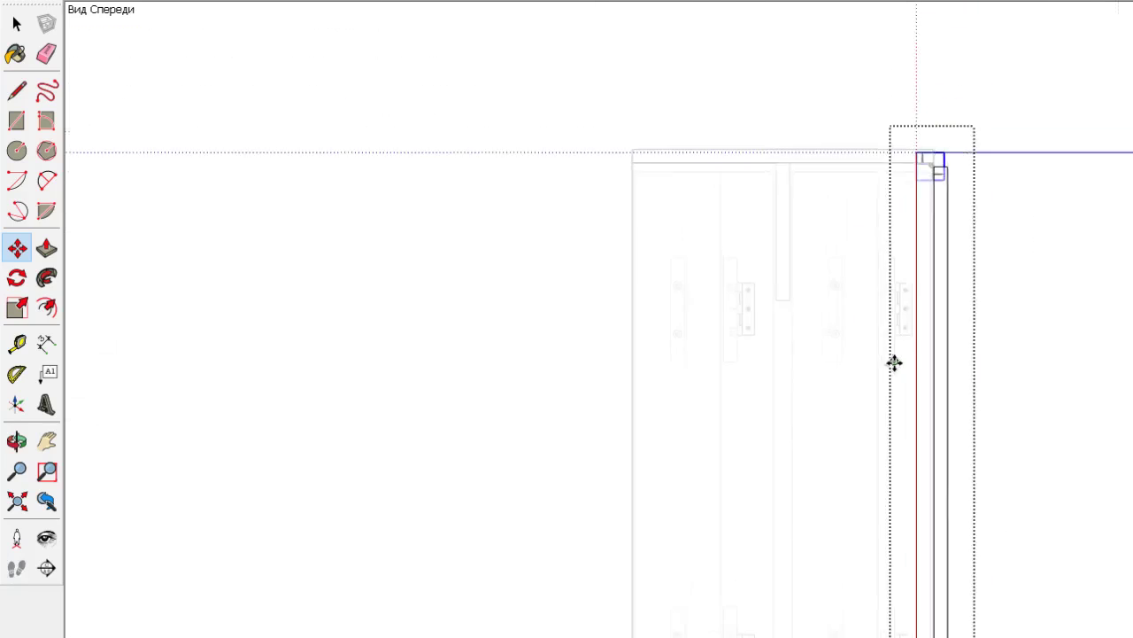
click(17, 24)
click(498, 47)
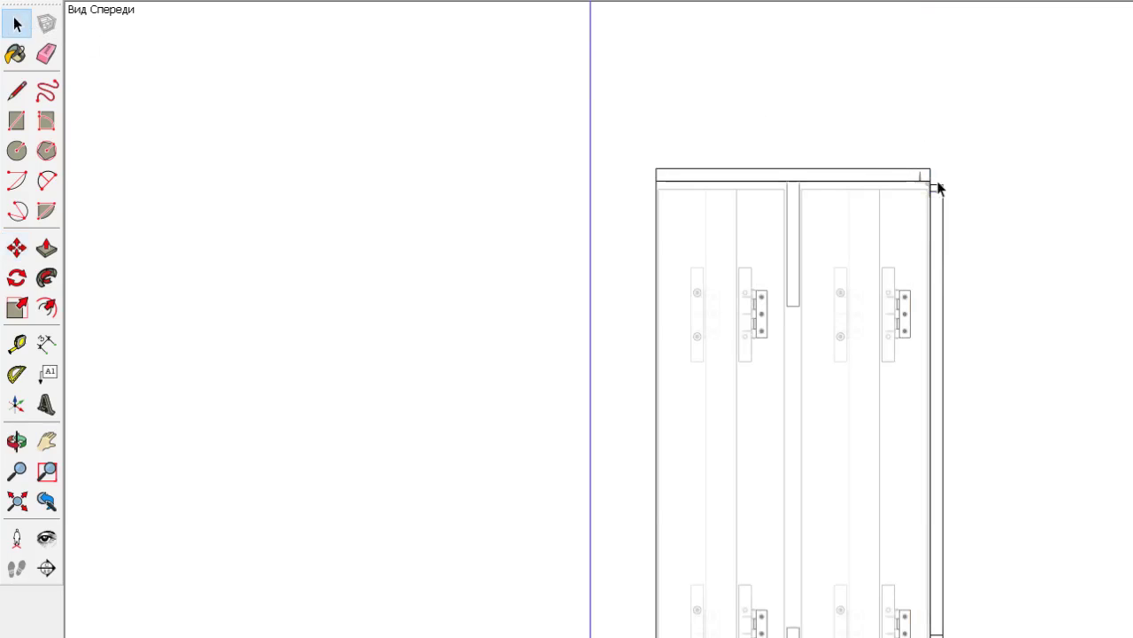
click(936, 184)
key(m)
click(1016, 126)
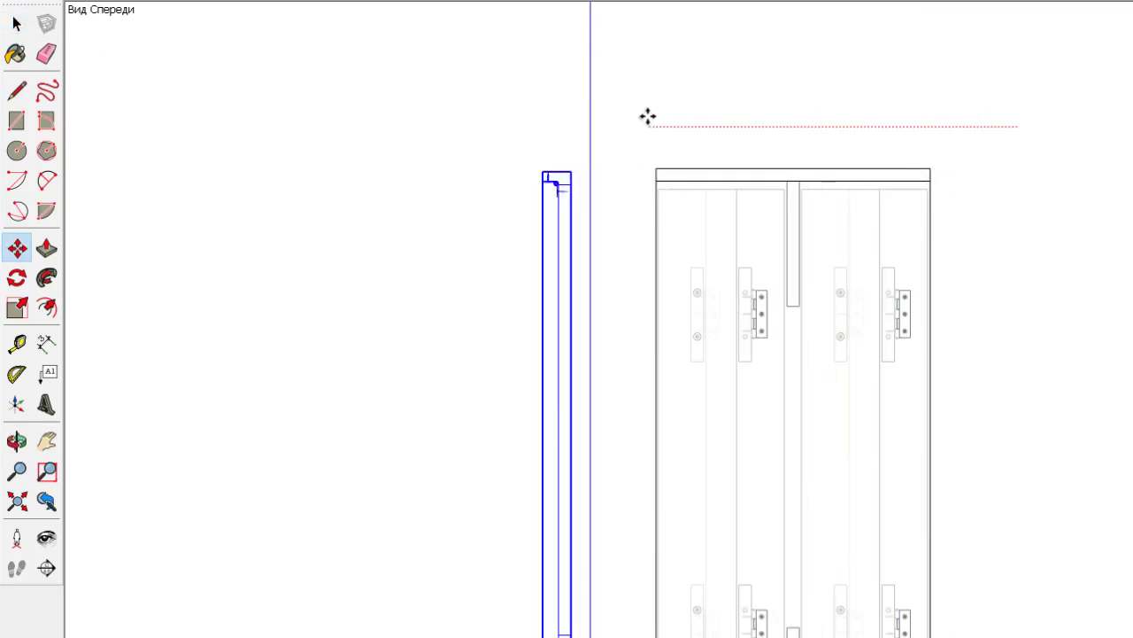
click(582, 168)
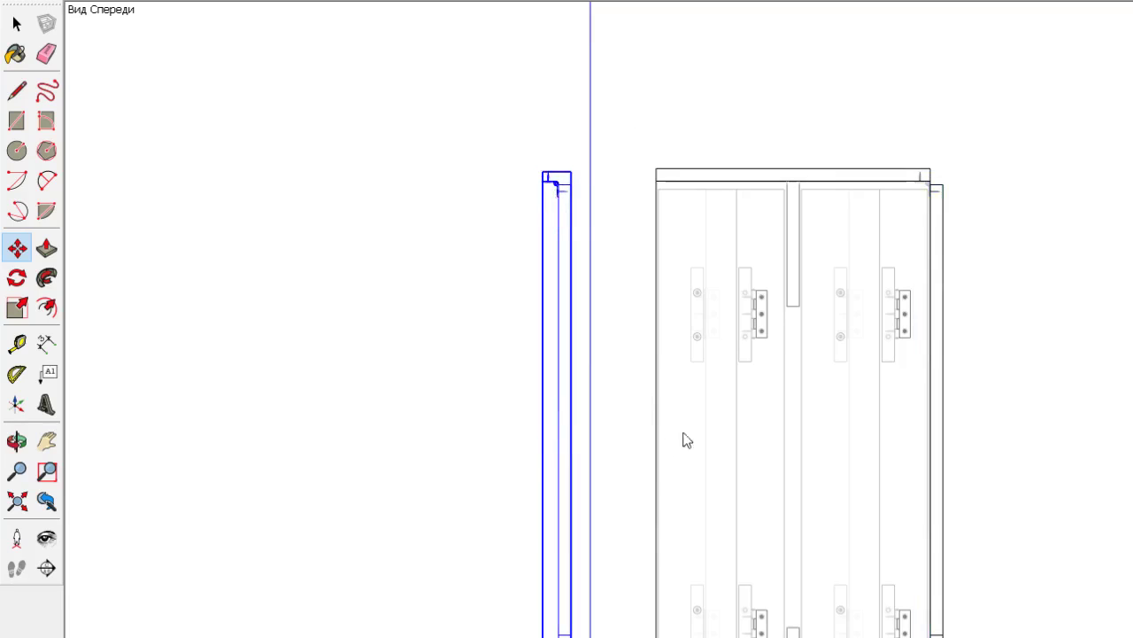
Flip the side panel 180° about its middle with the Move rotate grip
scroll(614, 213, up, 2)
scroll(609, 285, down, 3)
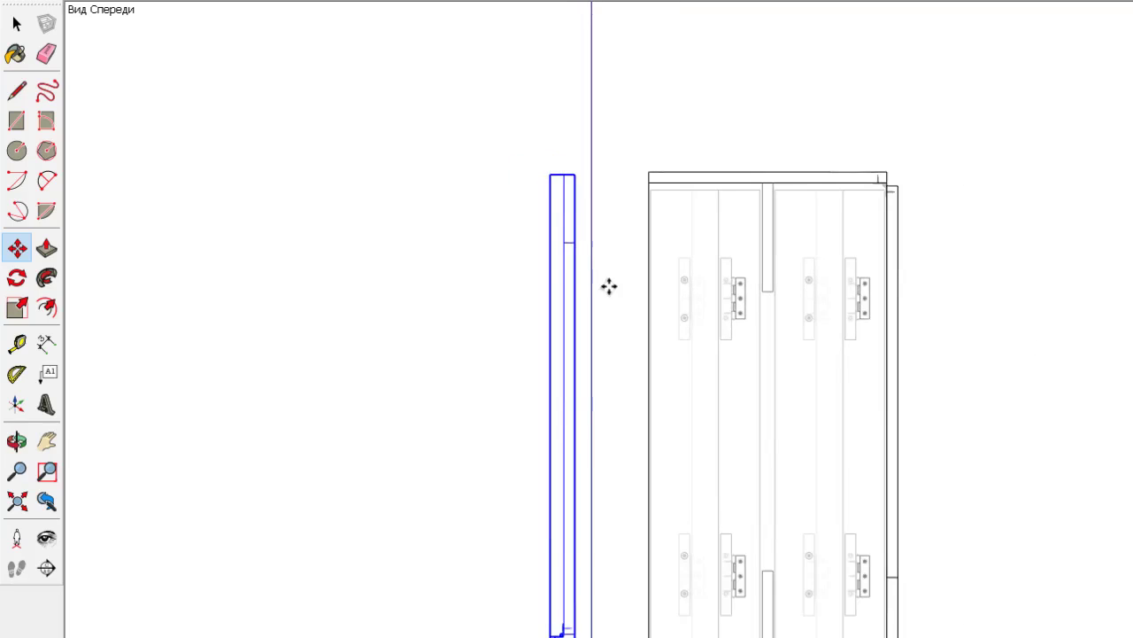
click(562, 220)
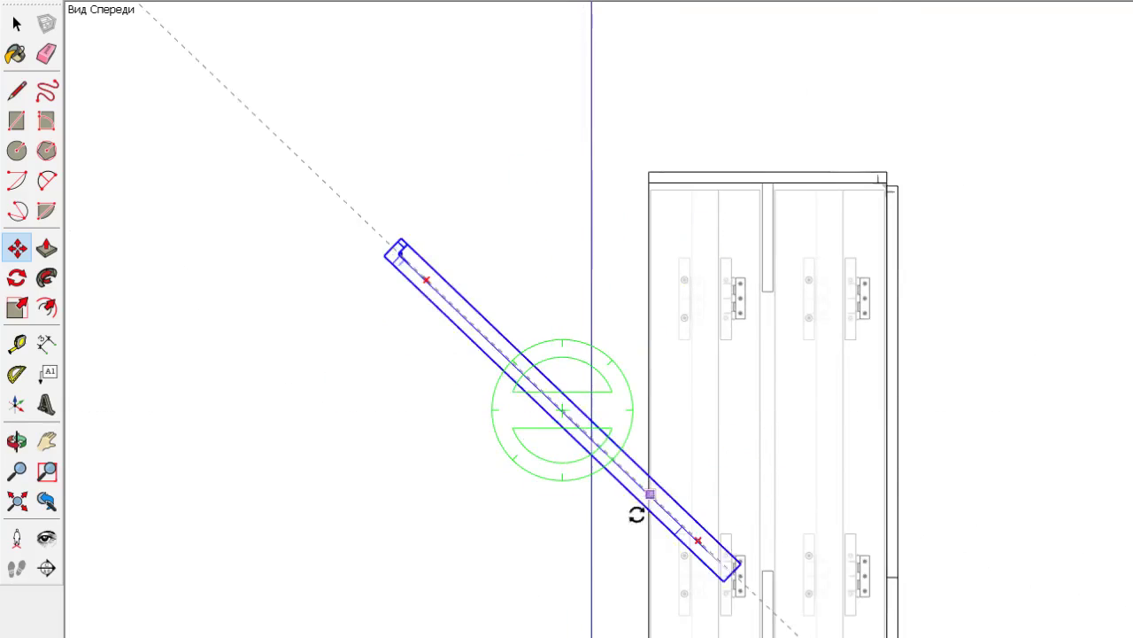
click(561, 538)
scroll(576, 173, up, 3)
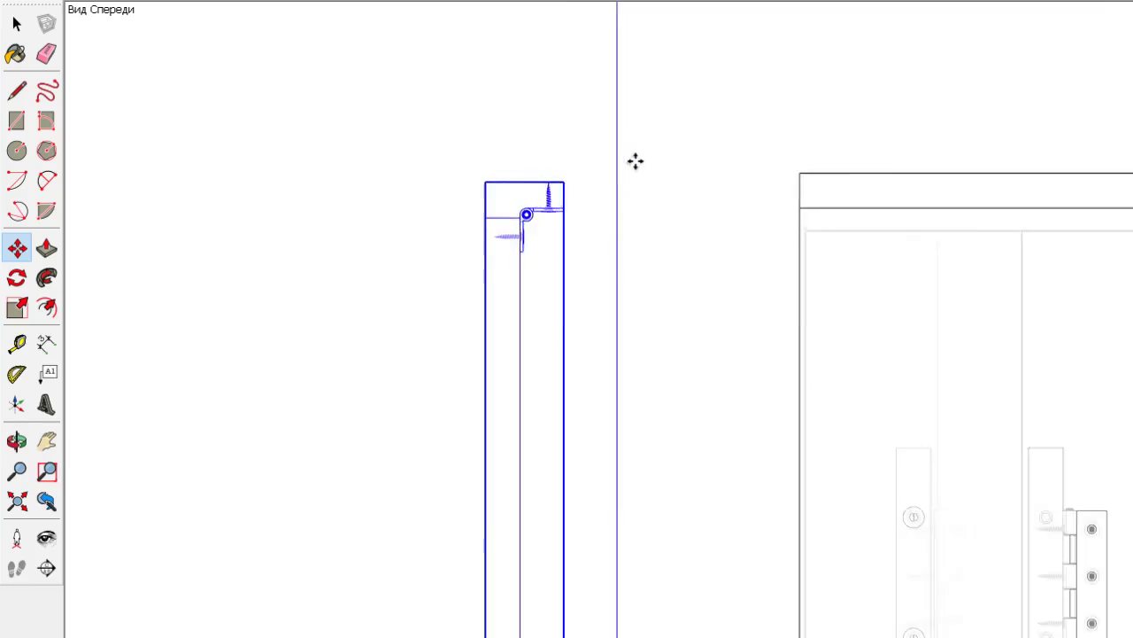
scroll(635, 162, up, 1)
Set the flipped panel back against the cabinet side, sliding its hinge along the red axis
click(478, 101)
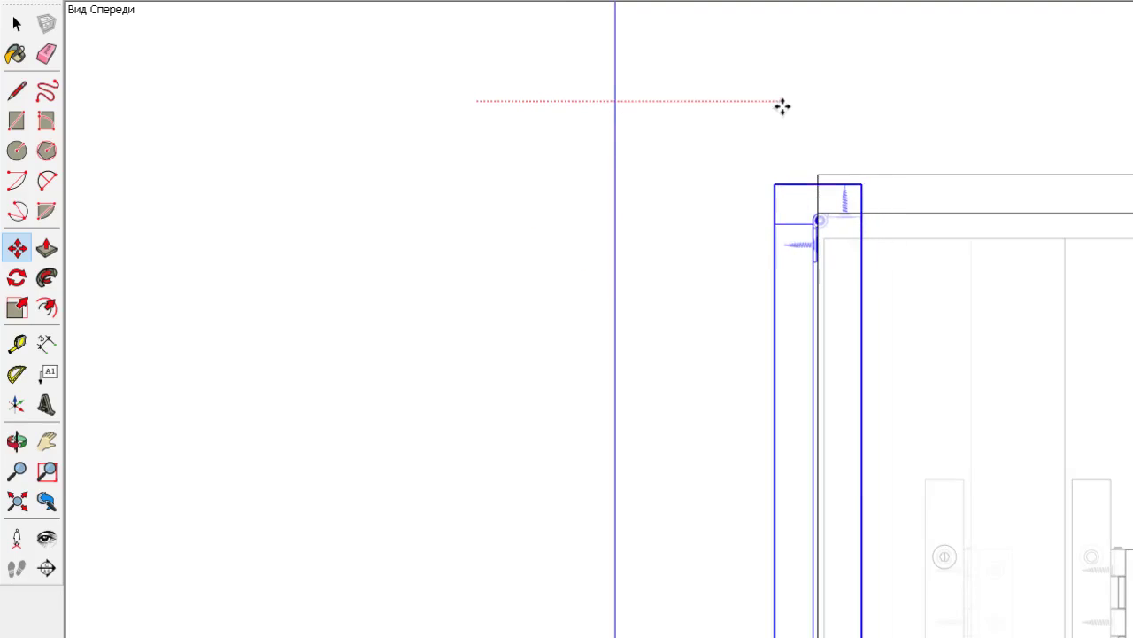
click(783, 108)
scroll(850, 216, up, 2)
scroll(678, 220, up, 2)
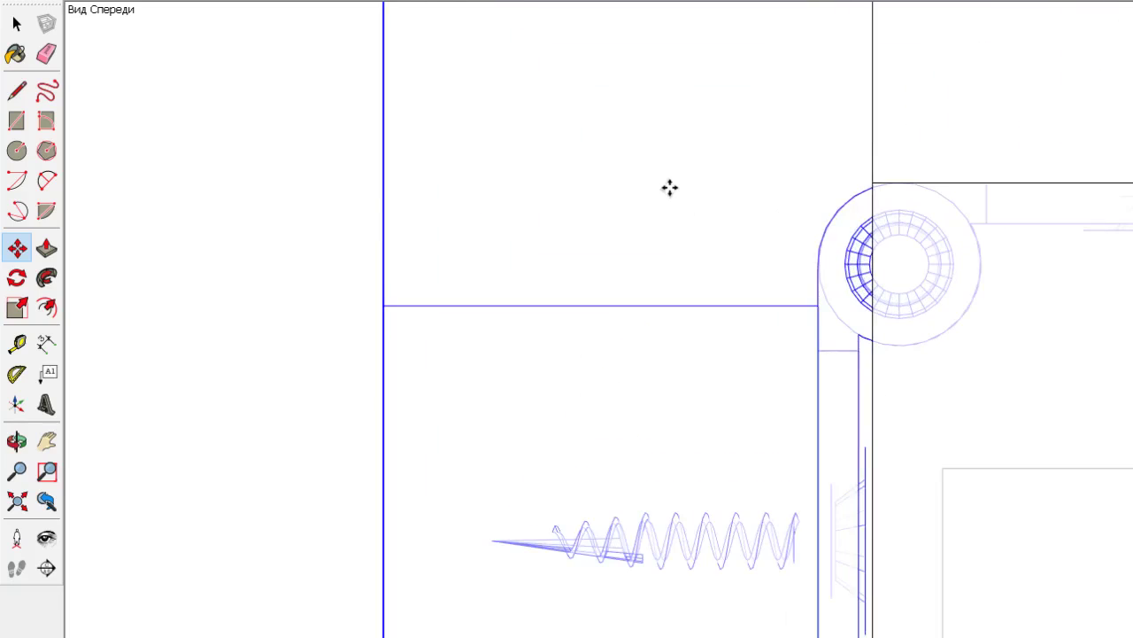
click(672, 186)
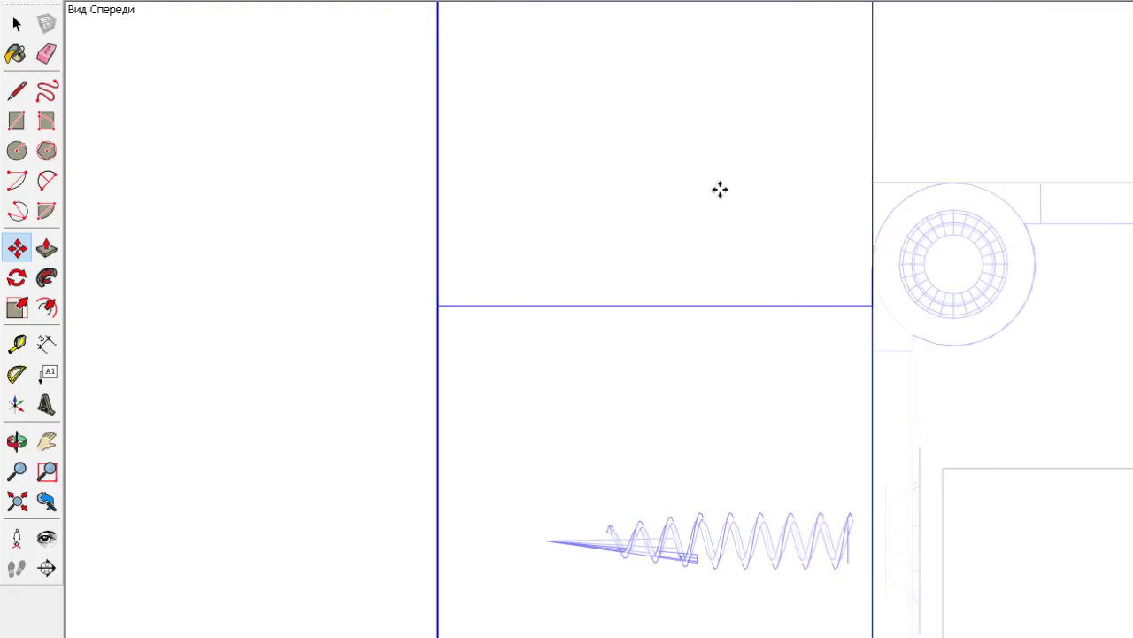
key(F2)
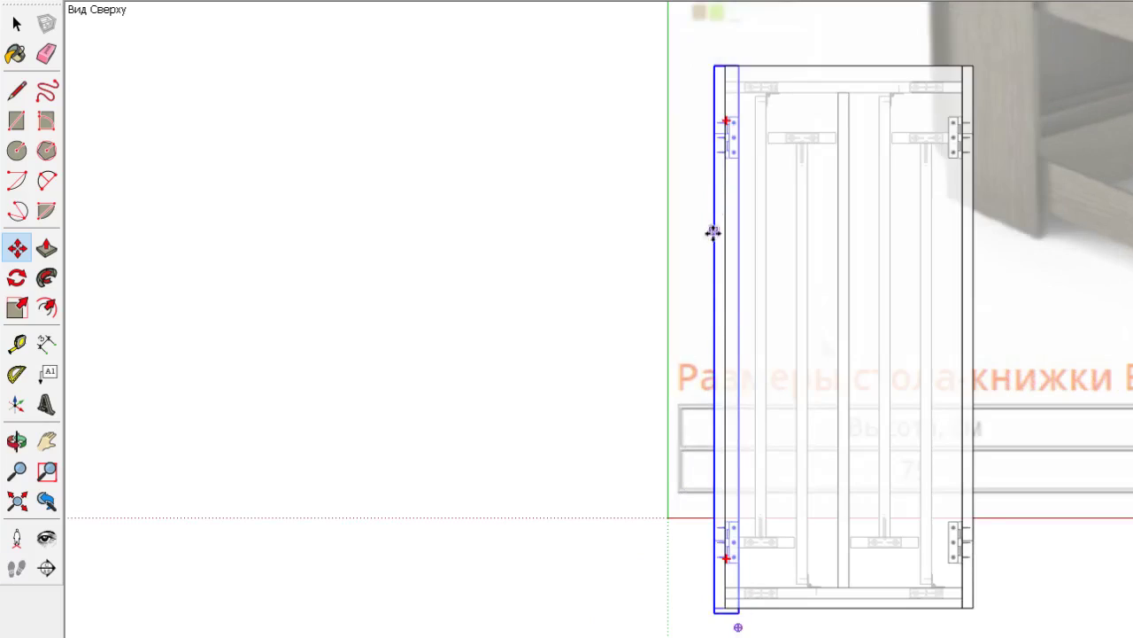
Orbit from the top view into a steep top-down perspective of the table
scroll(736, 569, up, 1)
scroll(735, 569, up, 4)
scroll(726, 585, down, 5)
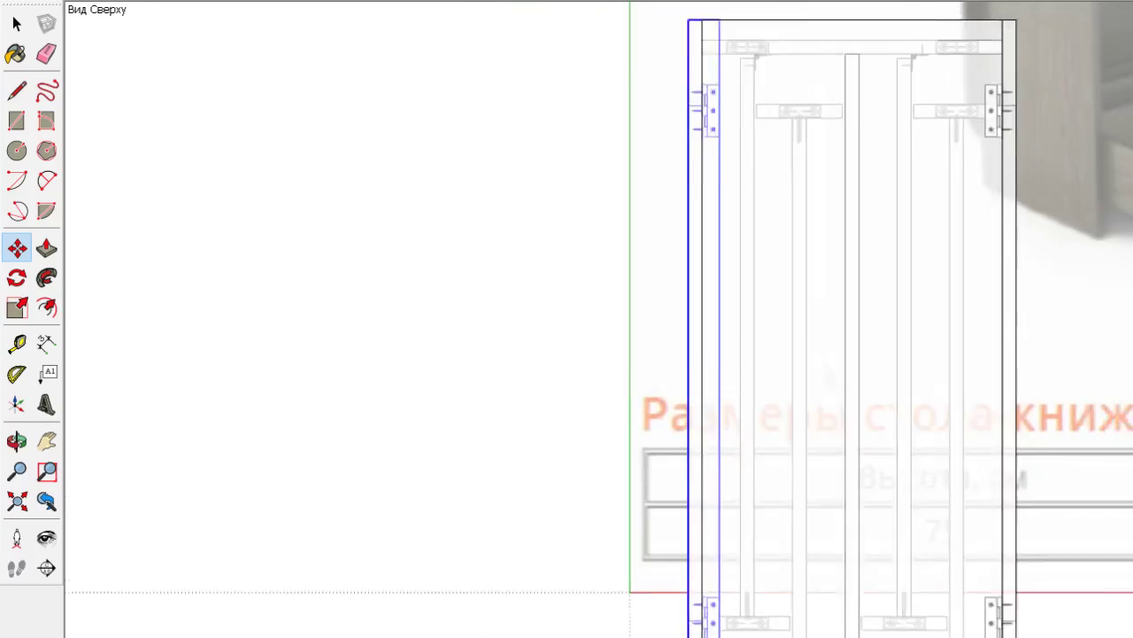
scroll(726, 584, down, 2)
mouse_move(727, 585)
middle_down()
mouse_move(386, 478)
mouse_move(611, 607)
mouse_move(734, 363)
middle_up()
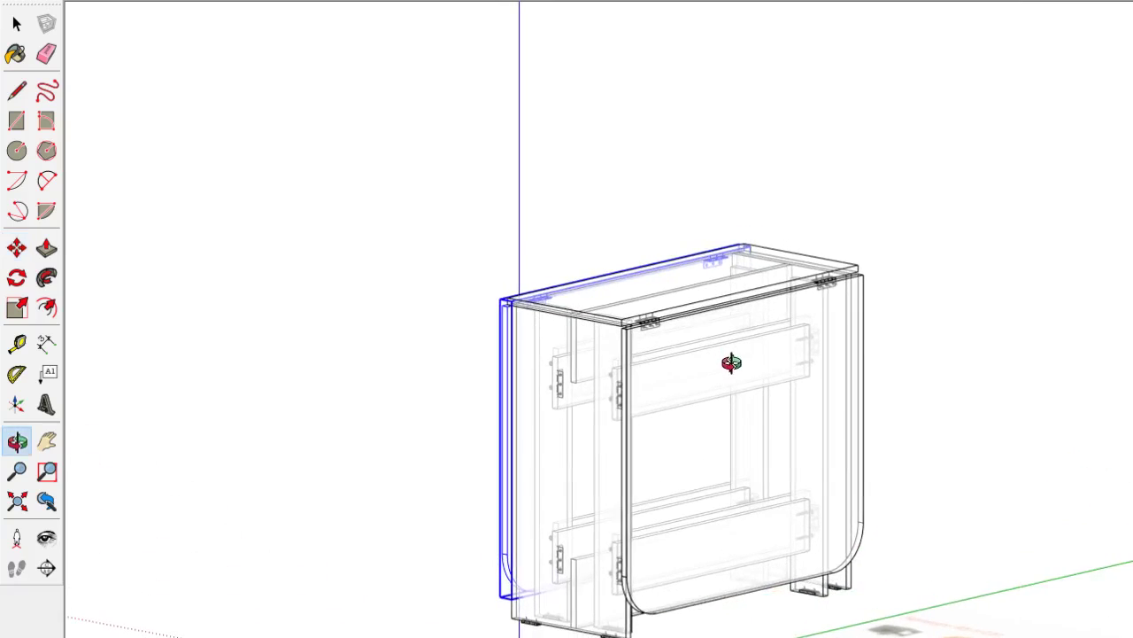
scroll(740, 399, up, 3)
scroll(757, 478, down, 1)
scroll(744, 513, down, 1)
scroll(740, 539, down, 1)
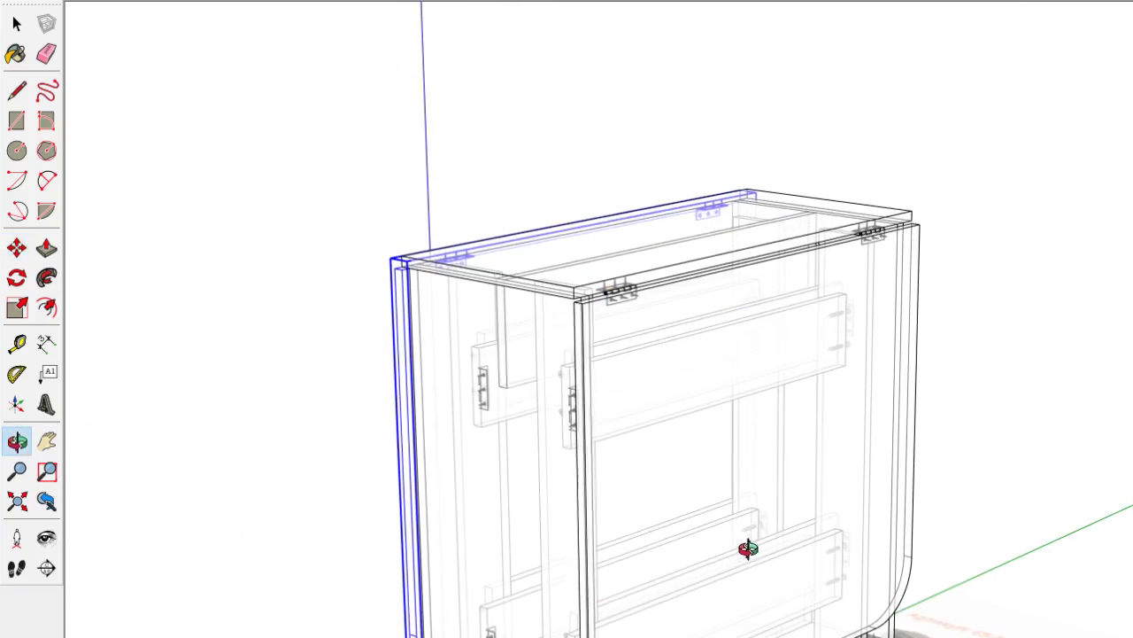
scroll(280, 495, down, 1)
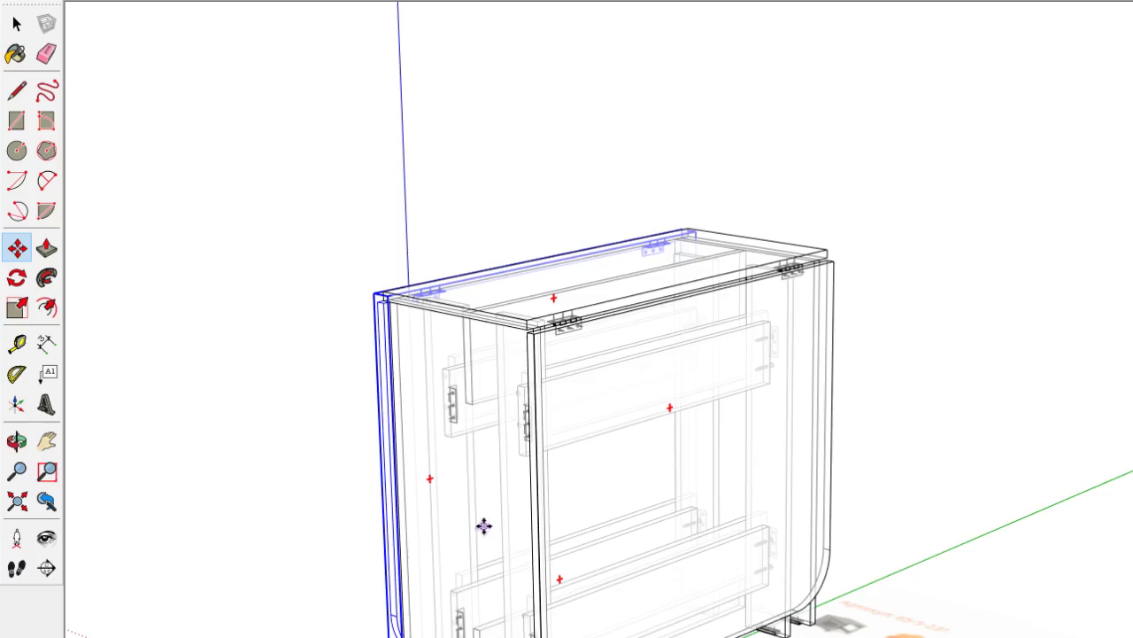
scroll(304, 258, down, 2)
mouse_move(526, 435)
middle_down()
mouse_move(658, 522)
mouse_move(549, 298)
middle_up()
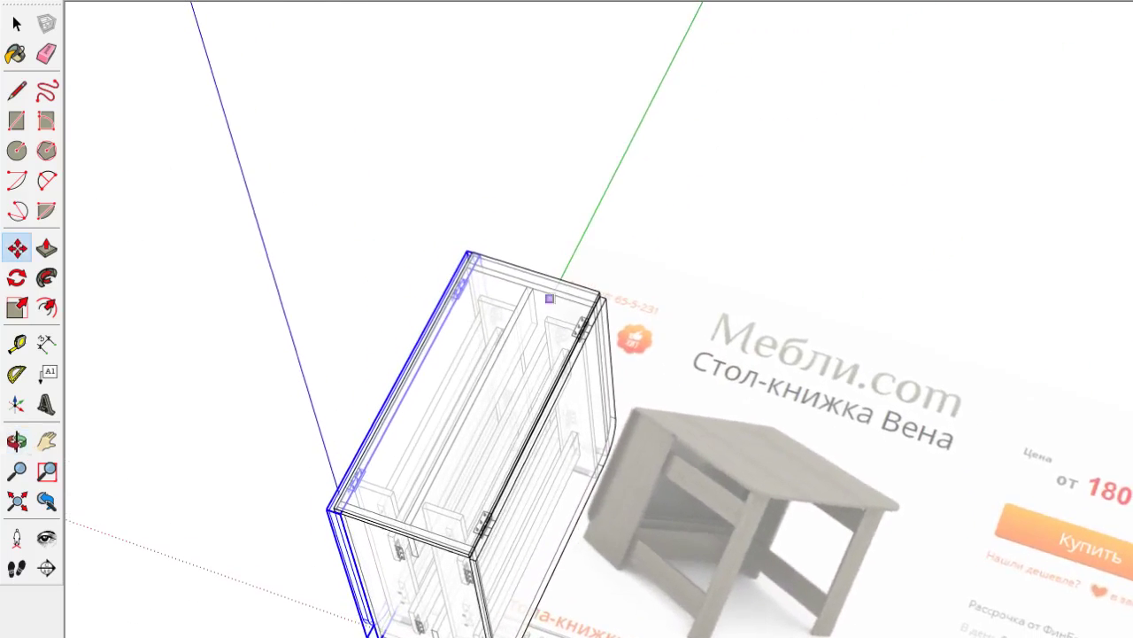
scroll(799, 591, up, 2)
scroll(855, 615, up, 1)
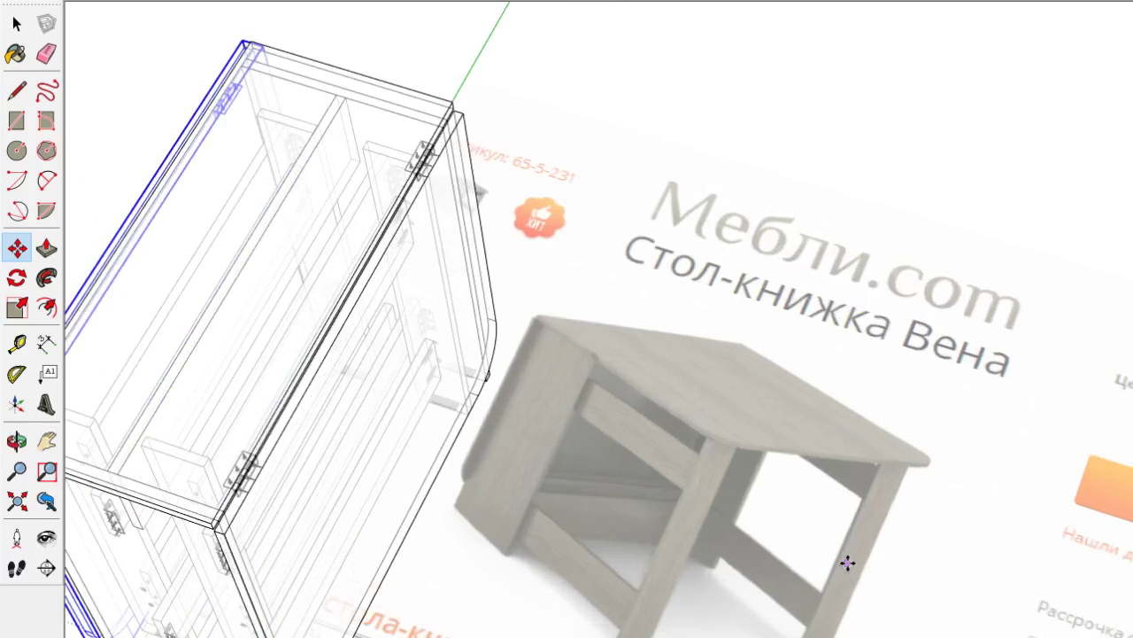
Turn off X-ray, show the wood textures, and view the cabinet front-on
key(x)
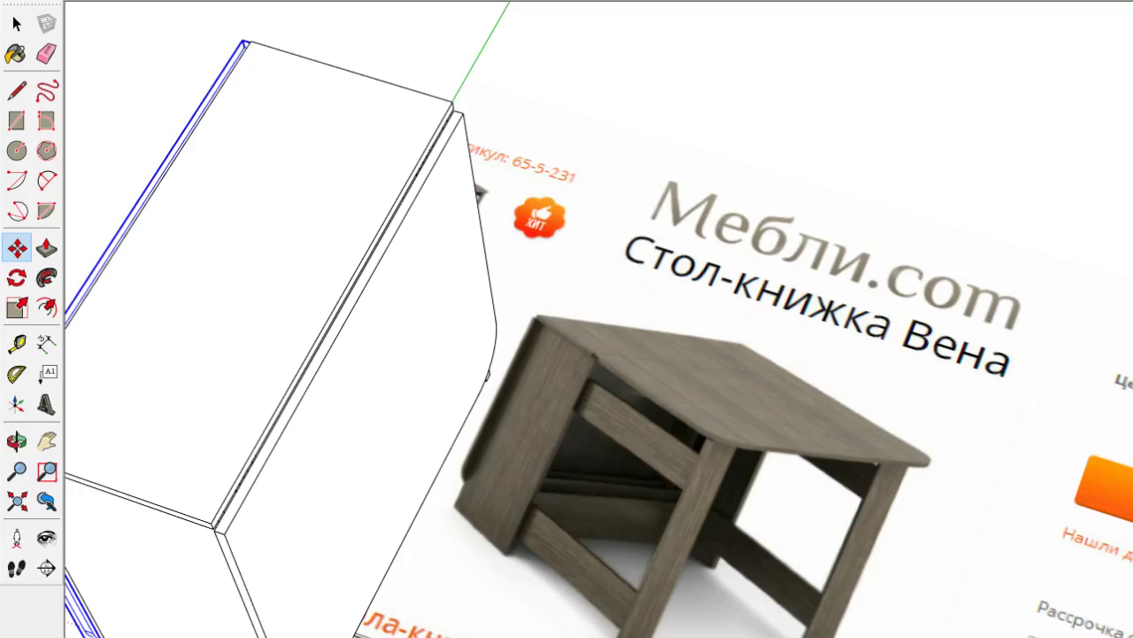
key(t)
scroll(567, 318, down, 2)
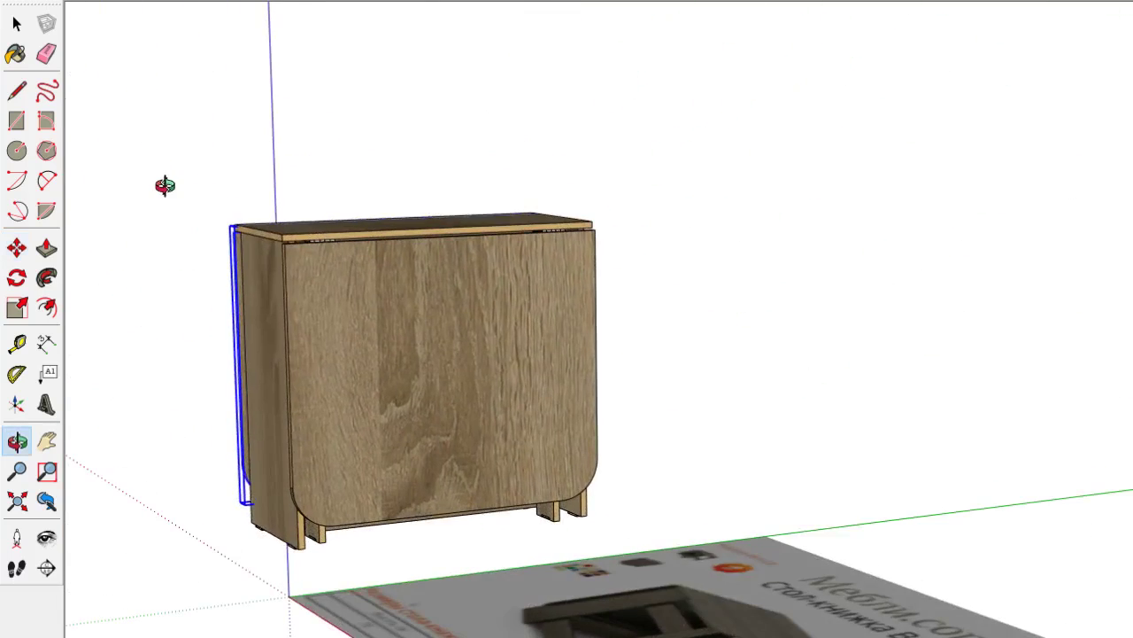
mouse_move(165, 185)
middle_down()
mouse_move(314, 200)
mouse_move(941, 215)
mouse_move(835, 137)
mouse_move(1019, 253)
mouse_move(1123, 275)
mouse_move(957, 266)
mouse_move(514, 291)
mouse_move(299, 319)
mouse_move(262, 241)
mouse_move(114, 437)
mouse_move(62, 442)
middle_up()
key(m)
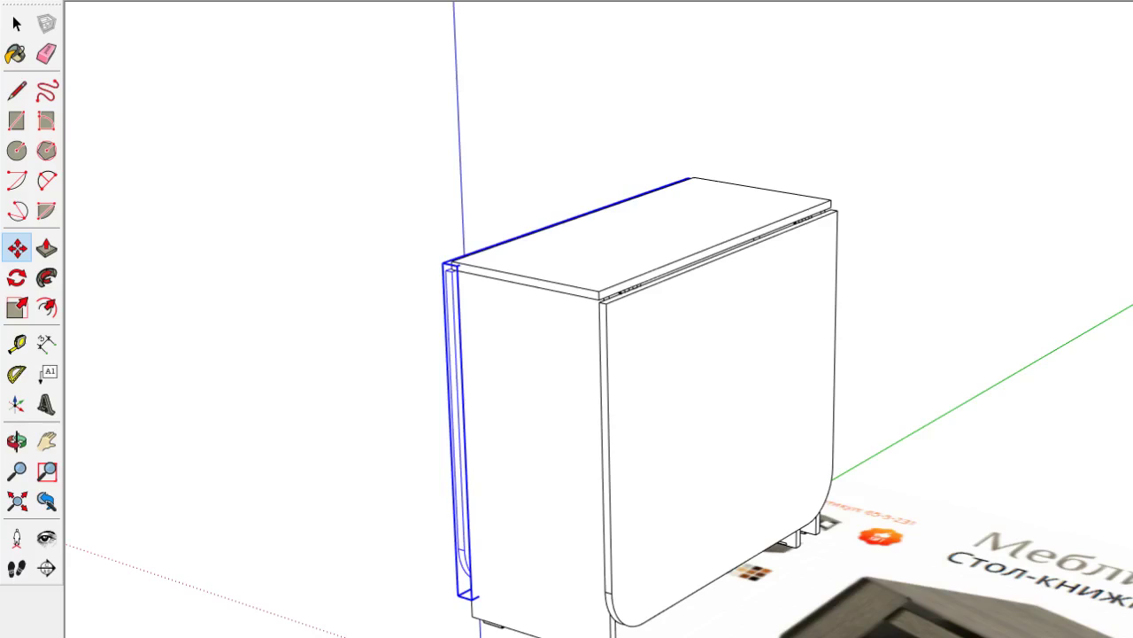
Turn on X-ray and frame the cabinet from a front three-quarter angle
key(x)
mouse_move(506, 587)
middle_down()
mouse_move(552, 493)
mouse_move(590, 215)
middle_up()
scroll(609, 246, up, 5)
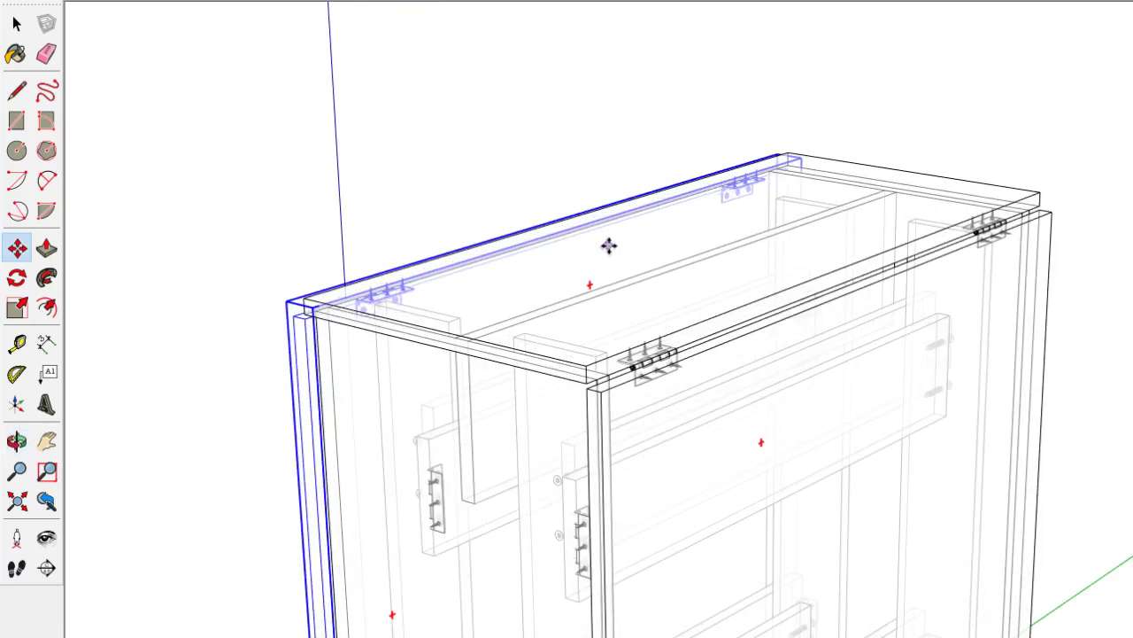
mouse_move(398, 304)
middle_down()
mouse_move(602, 278)
mouse_move(688, 245)
middle_up()
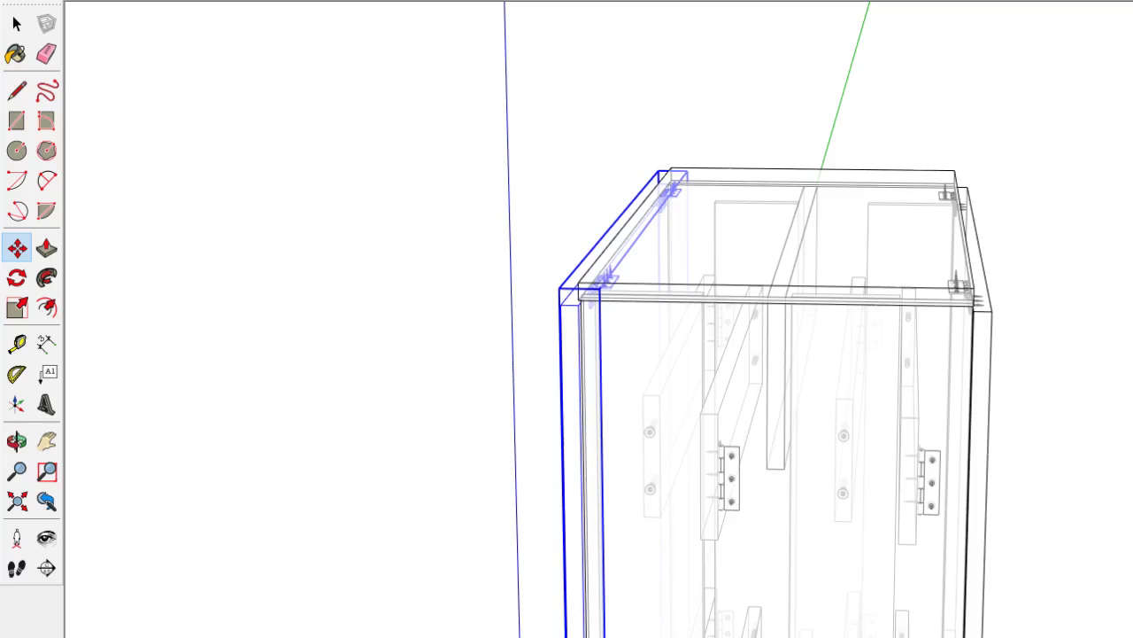
click(47, 441)
mouse_move(653, 611)
mouse_down()
mouse_move(652, 461)
mouse_move(658, 576)
mouse_move(669, 573)
mouse_up()
middle_drag(669, 574, 887, 537)
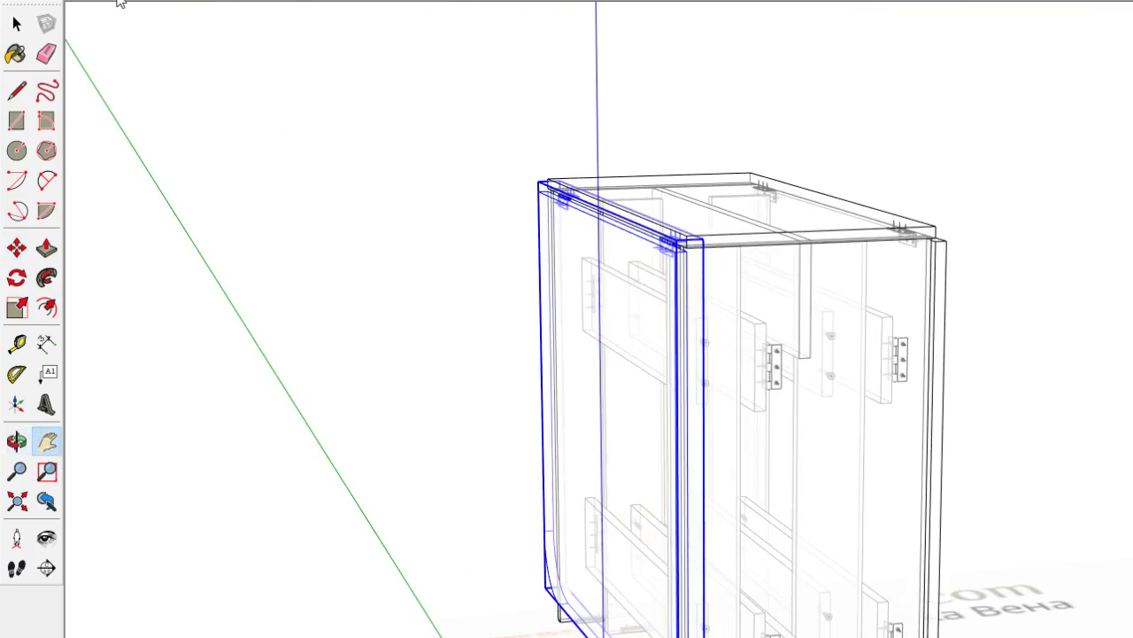
Orbit around the cabinet's front, right and left sides to check the leaves
mouse_move(487, 451)
middle_down()
mouse_move(543, 441)
mouse_move(908, 440)
mouse_move(678, 435)
mouse_move(683, 422)
mouse_move(1078, 446)
middle_up()
mouse_move(505, 450)
middle_down()
mouse_move(815, 458)
mouse_move(1051, 438)
middle_up()
middle_drag(563, 434, 1045, 470)
mouse_move(563, 438)
middle_down()
mouse_move(893, 433)
mouse_move(1106, 413)
middle_up()
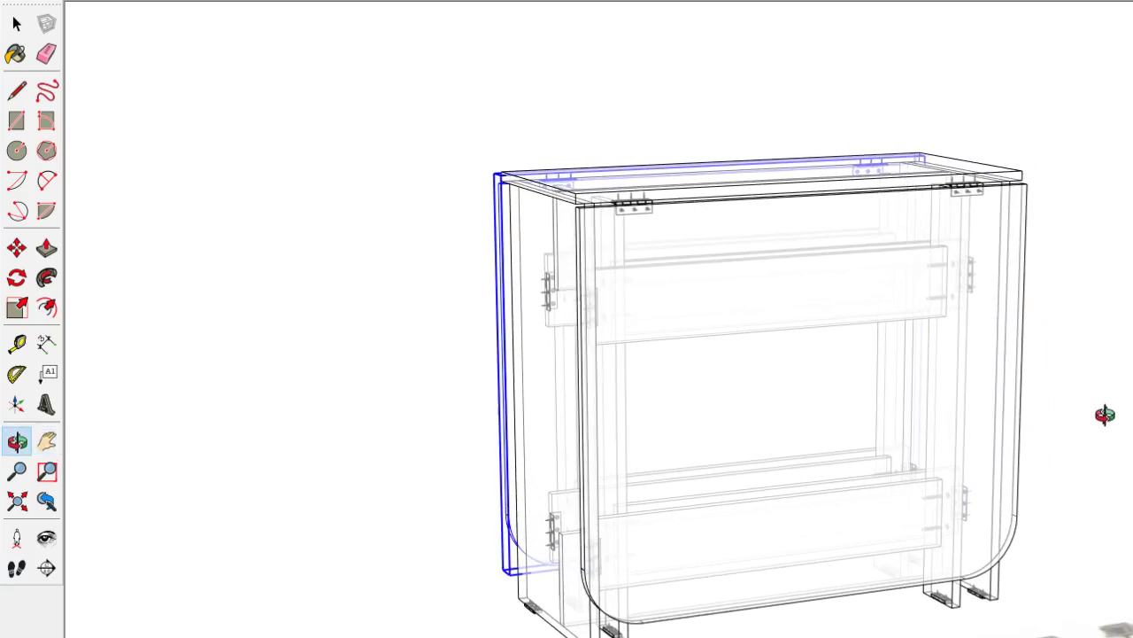
mouse_move(510, 449)
middle_down()
mouse_move(883, 455)
mouse_move(812, 464)
middle_up()
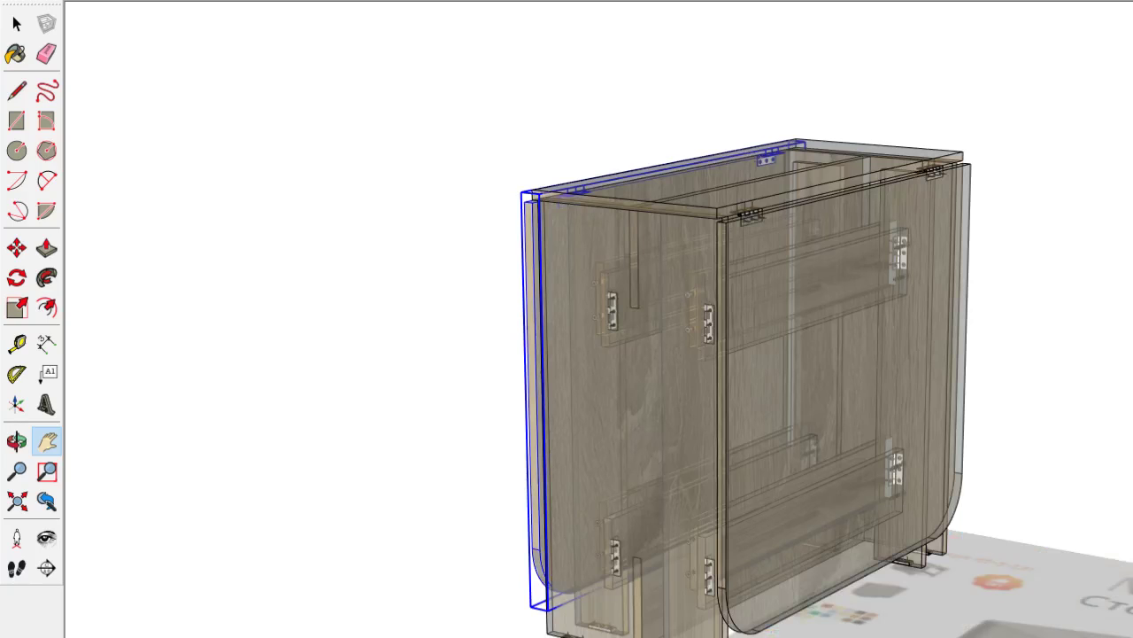
scroll(835, 298, up, 2)
scroll(835, 299, up, 2)
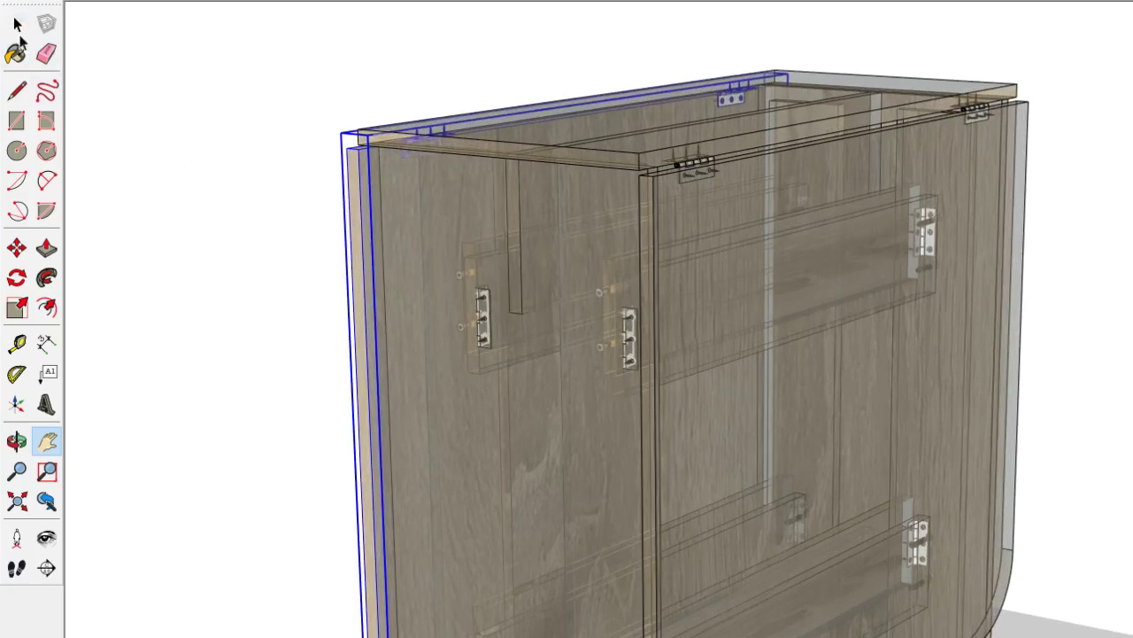
Deselect the leaf and inspect the cabinet from below and from the upper right
click(17, 23)
click(137, 151)
mouse_move(489, 536)
middle_down()
mouse_move(468, 384)
mouse_move(505, 221)
middle_up()
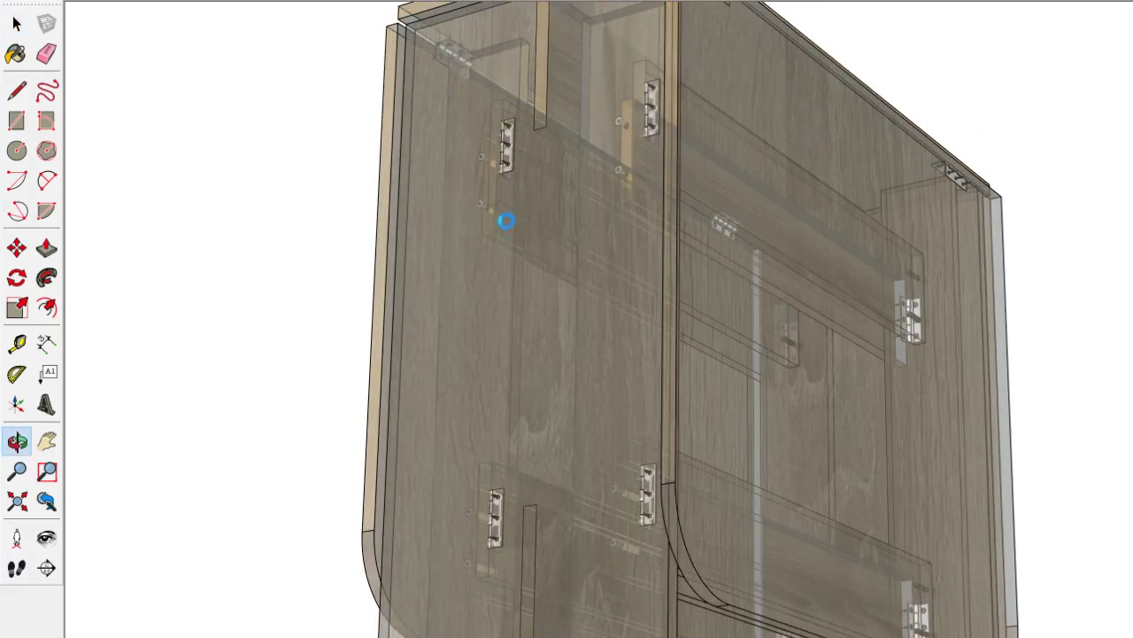
scroll(576, 429, down, 3)
mouse_move(571, 404)
middle_down()
mouse_move(587, 370)
mouse_move(827, 405)
mouse_move(907, 406)
mouse_move(822, 367)
mouse_move(735, 392)
mouse_move(1027, 379)
mouse_move(635, 375)
mouse_move(1005, 359)
mouse_move(536, 425)
mouse_move(658, 430)
mouse_move(945, 404)
mouse_move(637, 389)
mouse_move(977, 390)
mouse_move(725, 388)
mouse_move(455, 308)
mouse_move(703, 536)
mouse_move(160, 481)
middle_up()
scroll(792, 510, up, 5)
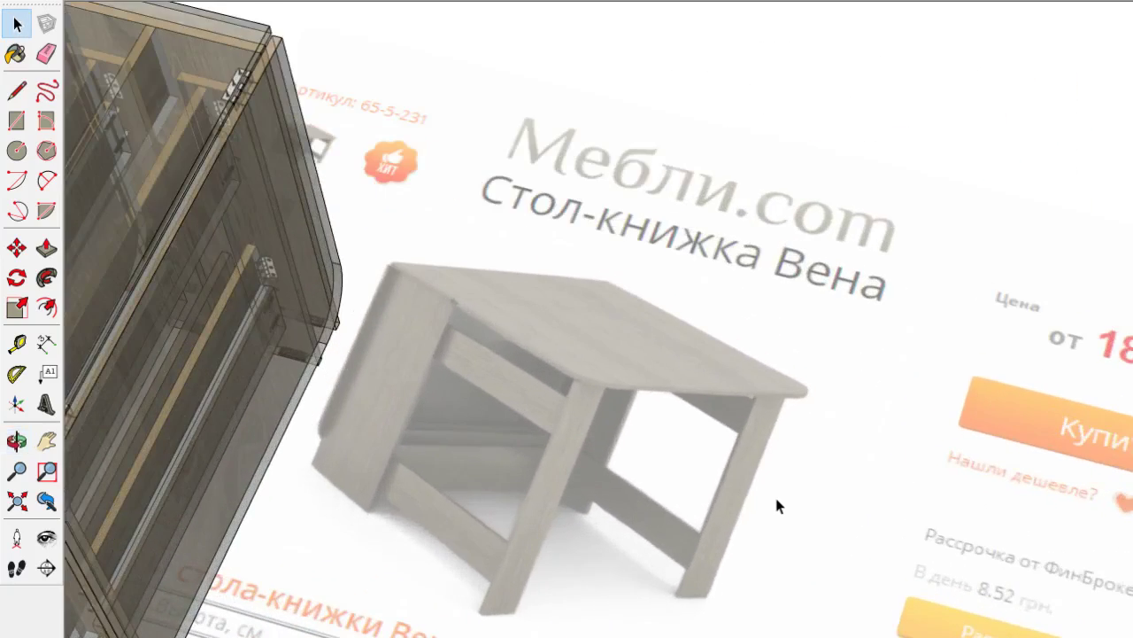
In Front view, box-select the folded cabinet and Ctrl-move a copy to its left
mouse_move(577, 569)
middle_down()
mouse_move(506, 552)
mouse_move(463, 258)
mouse_move(546, 288)
middle_up()
key(F2)
scroll(681, 409, down, 2)
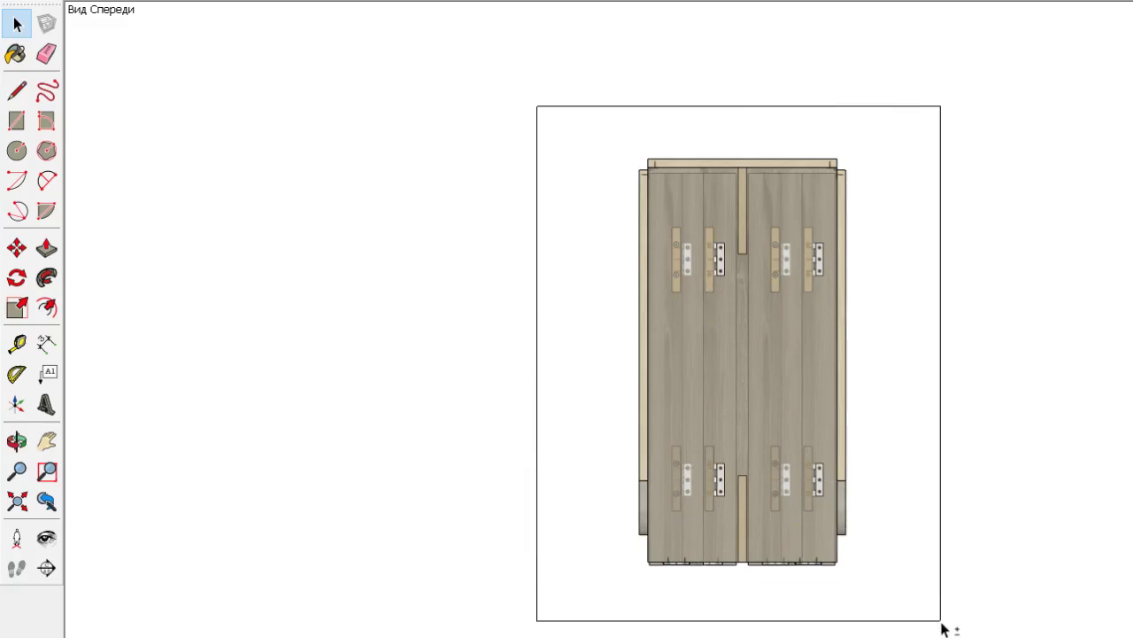
drag(584, 151, 940, 622)
scroll(877, 430, down, 2)
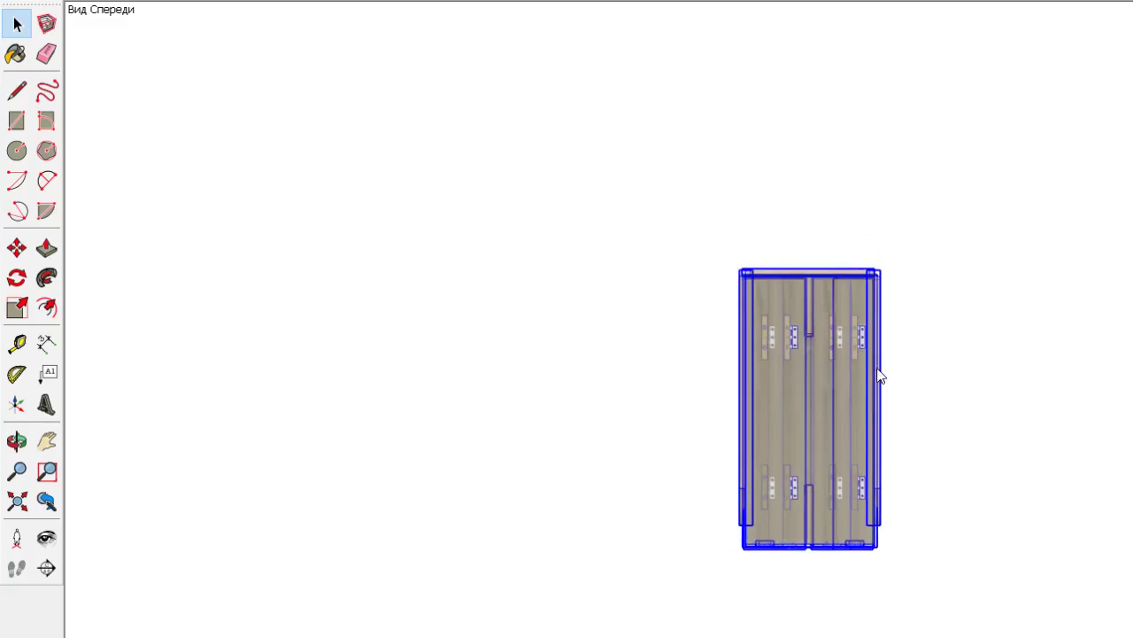
key(m)
click(977, 236)
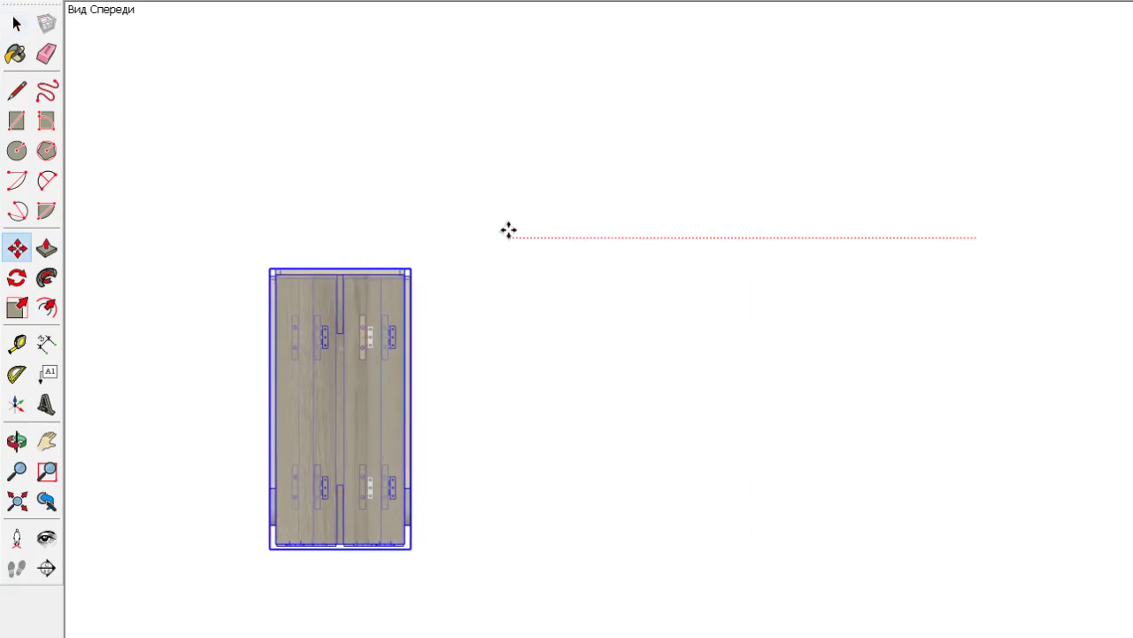
key(ctrl)
click(509, 232)
mouse_move(828, 483)
middle_down()
mouse_move(839, 493)
mouse_move(1020, 316)
mouse_move(957, 257)
middle_up()
scroll(902, 166, up, 3)
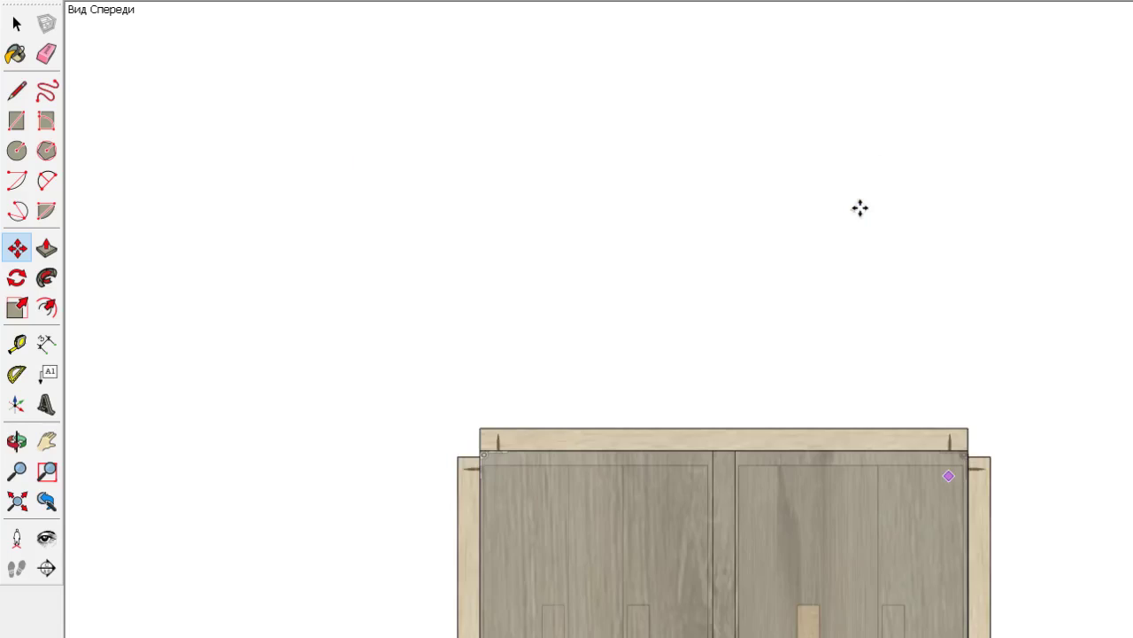
scroll(820, 443, up, 1)
Open the cabinet group for editing and select its right side panel
key(space)
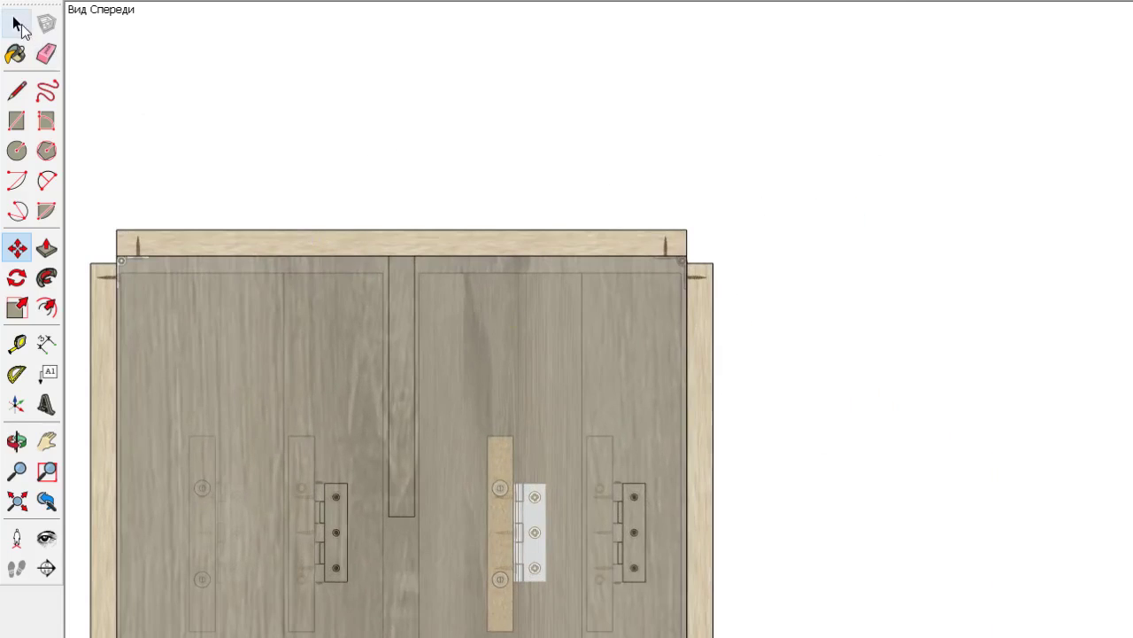
click(427, 290)
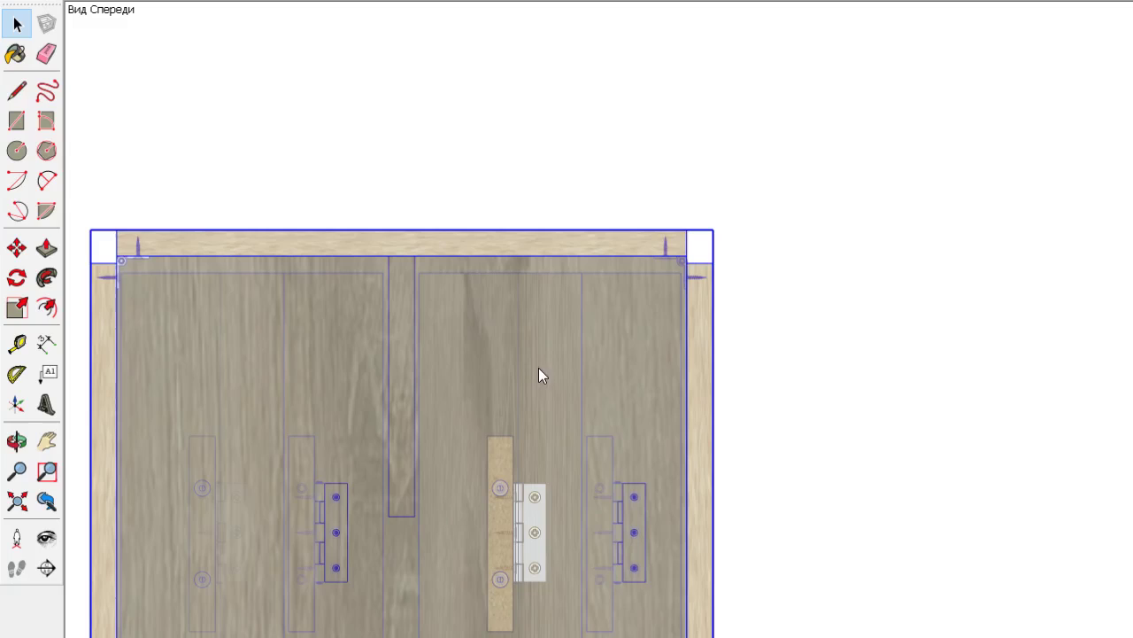
double_click(538, 403)
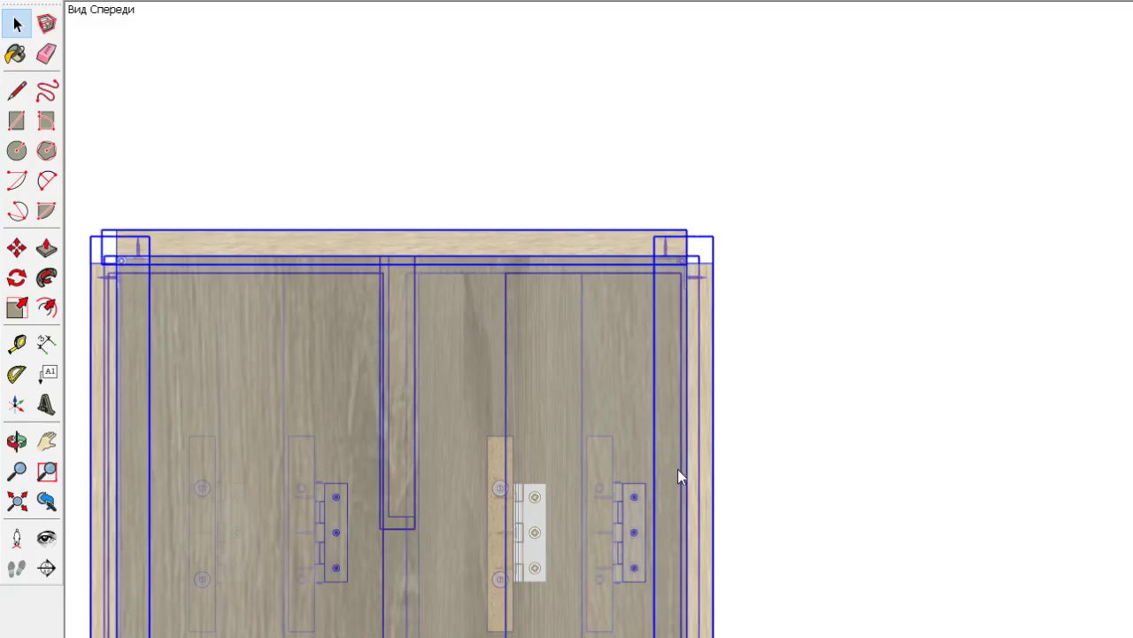
click(732, 291)
click(714, 285)
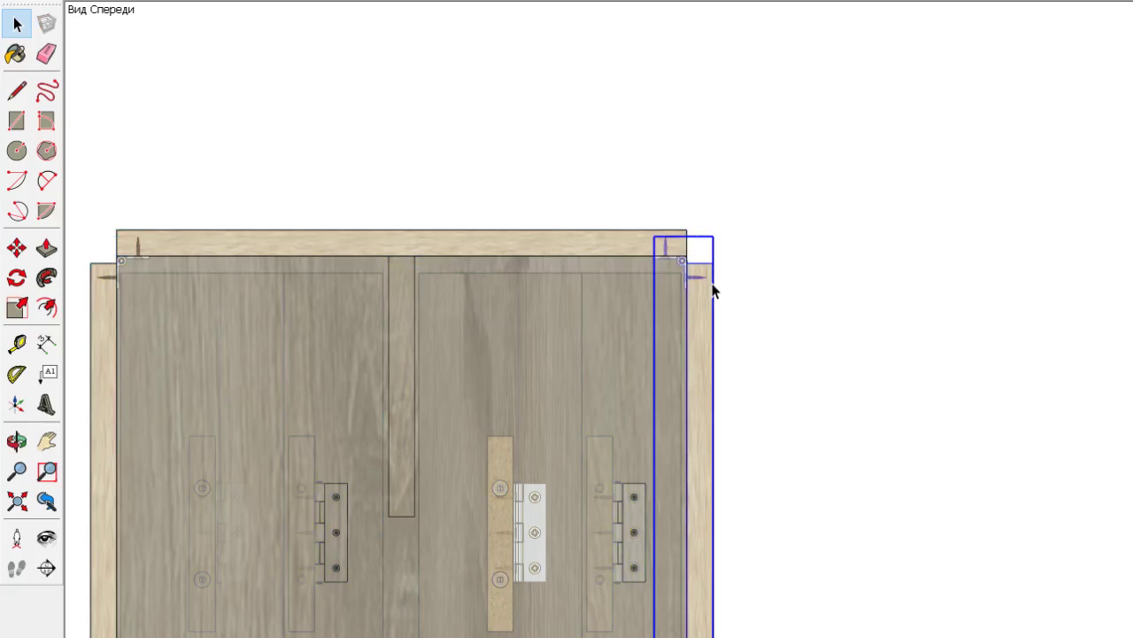
scroll(696, 275, up, 1)
scroll(620, 248, up, 3)
scroll(594, 237, up, 3)
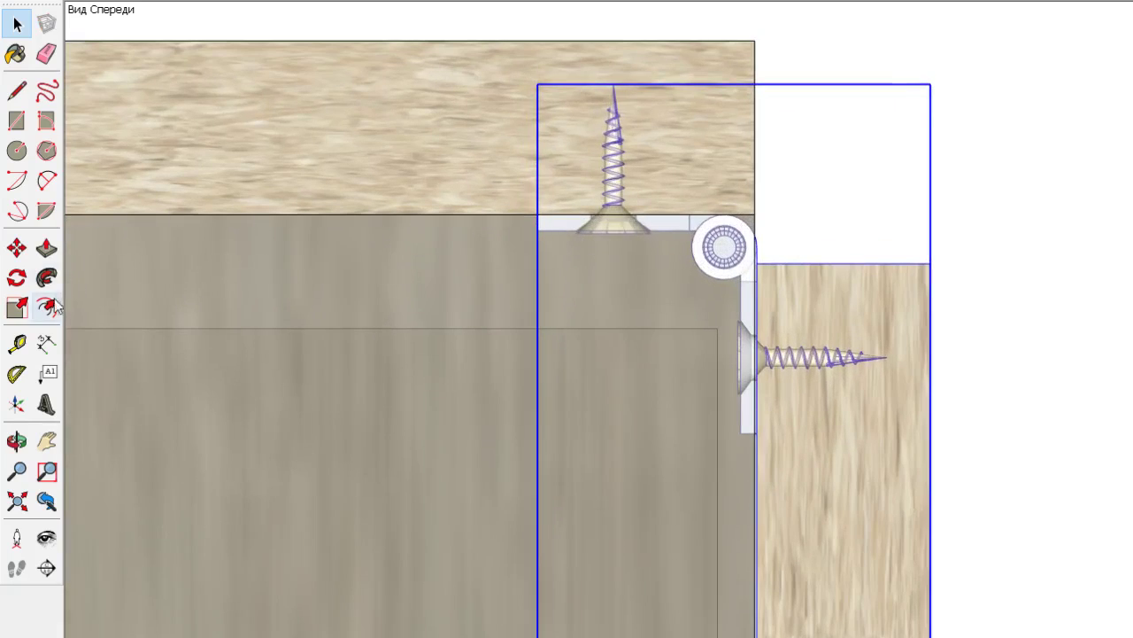
Try turning the selected right panel with the Rotate tool
click(17, 277)
scroll(820, 257, up, 2)
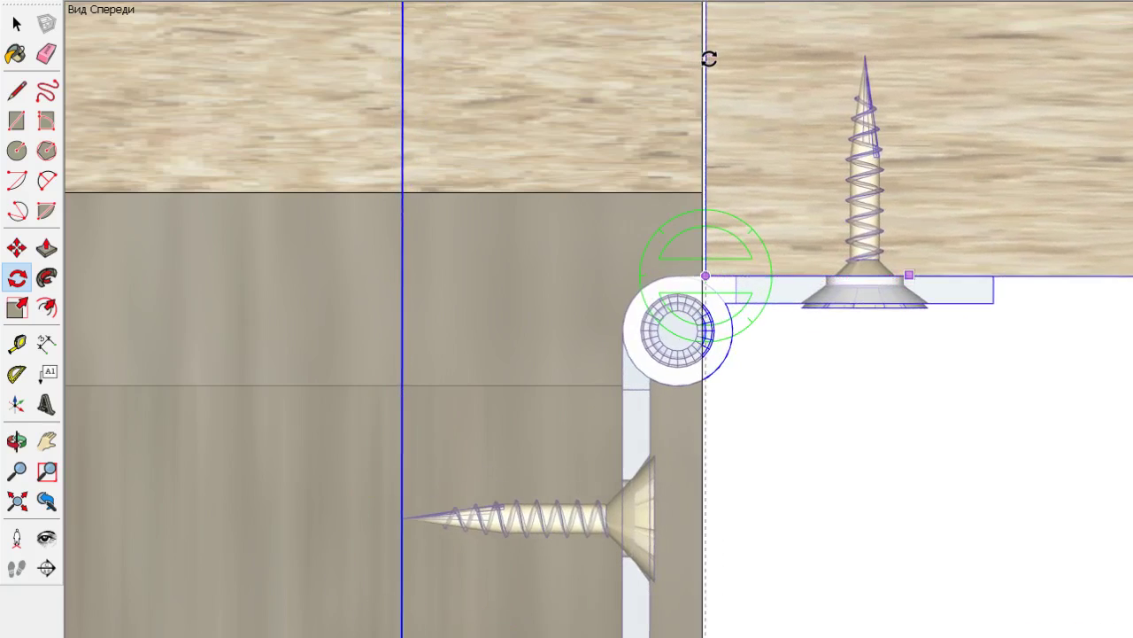
scroll(706, 71, up, 3)
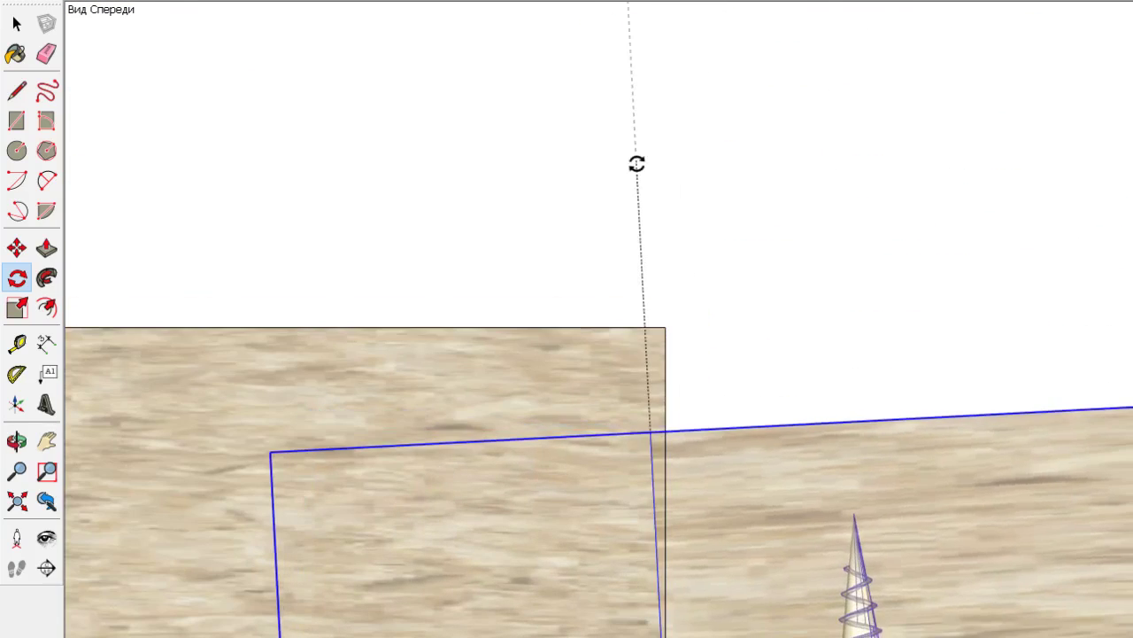
scroll(655, 164, up, 2)
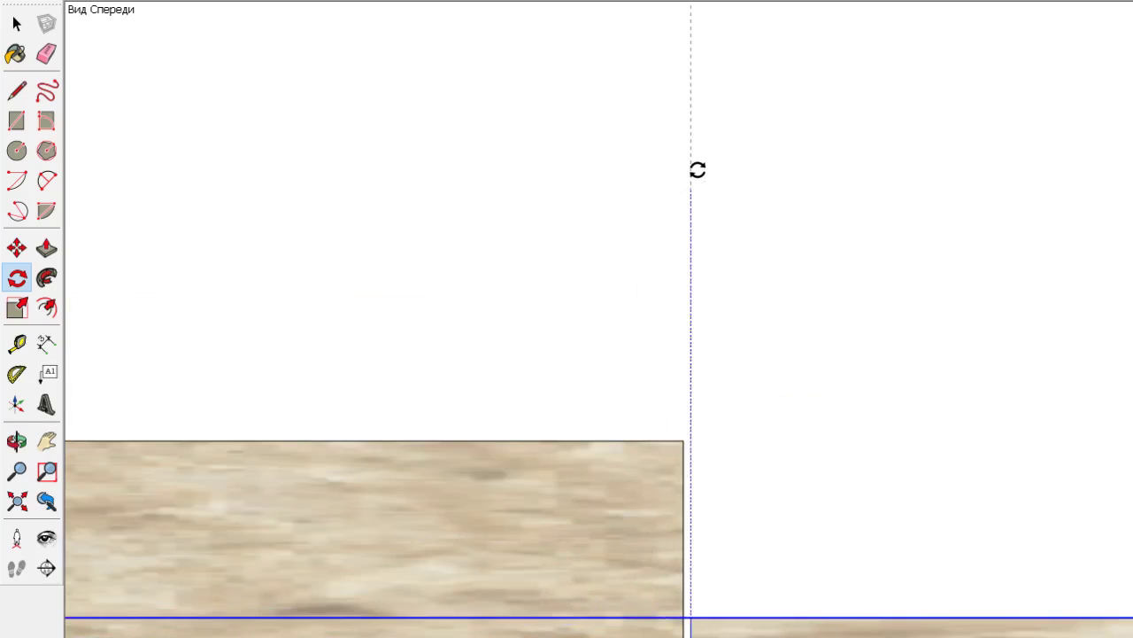
scroll(633, 88, down, 2)
scroll(711, 322, down, 1)
scroll(739, 412, up, 1)
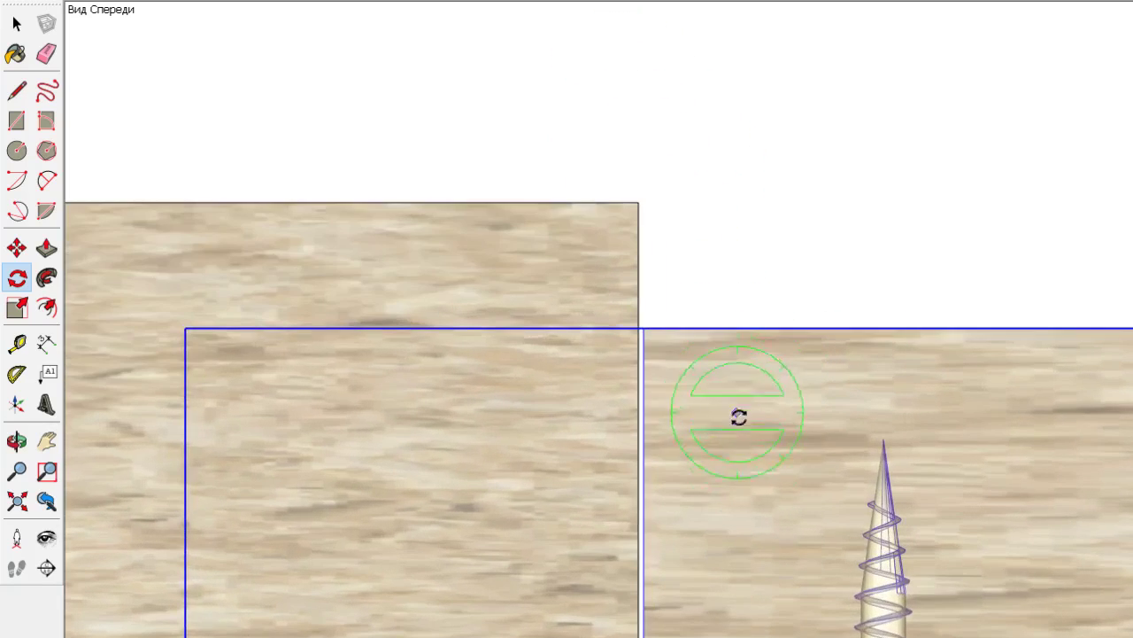
scroll(723, 561, down, 2)
Move the right side panel slightly to the right, leaving a small gap at the corner
key(m)
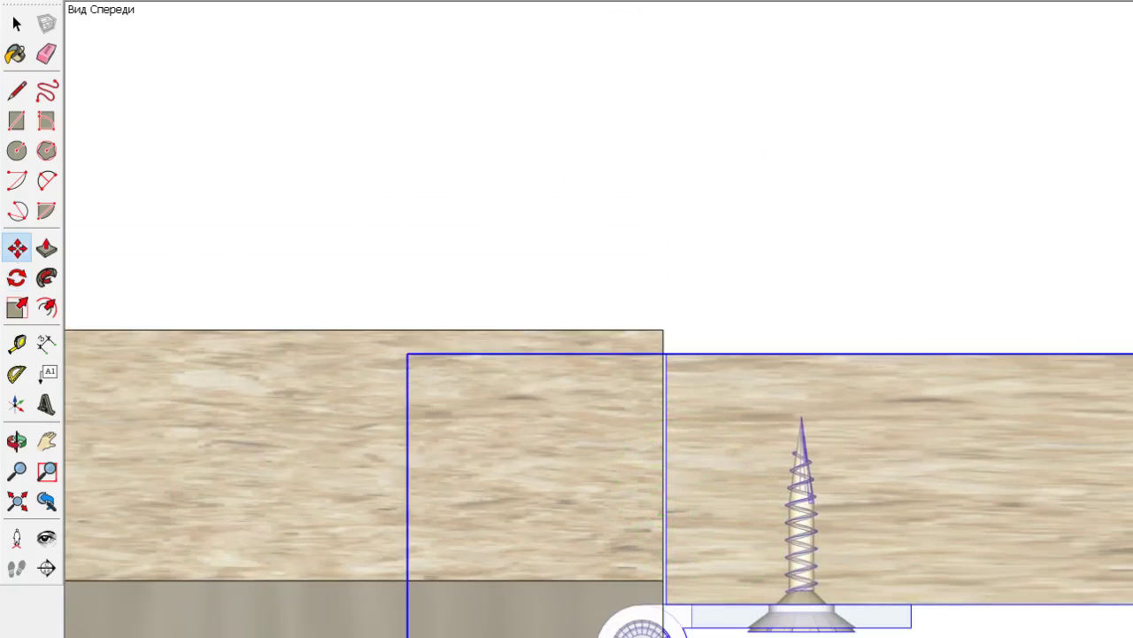
scroll(650, 291, up, 2)
scroll(719, 346, up, 1)
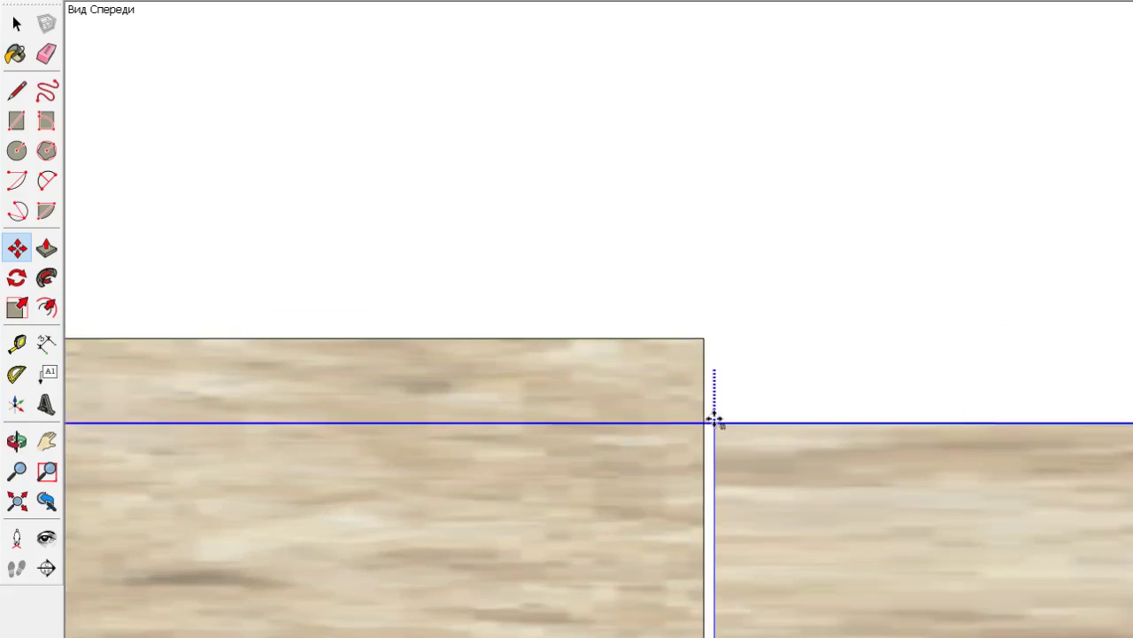
click(702, 338)
scroll(688, 323, down, 2)
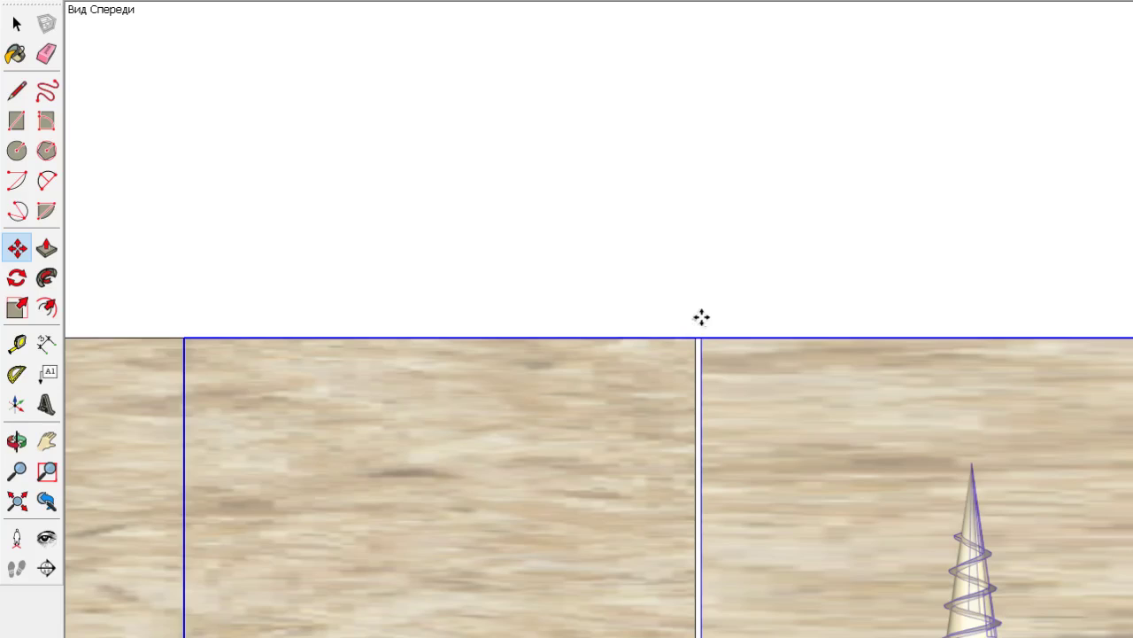
scroll(699, 315, down, 1)
scroll(698, 314, down, 1)
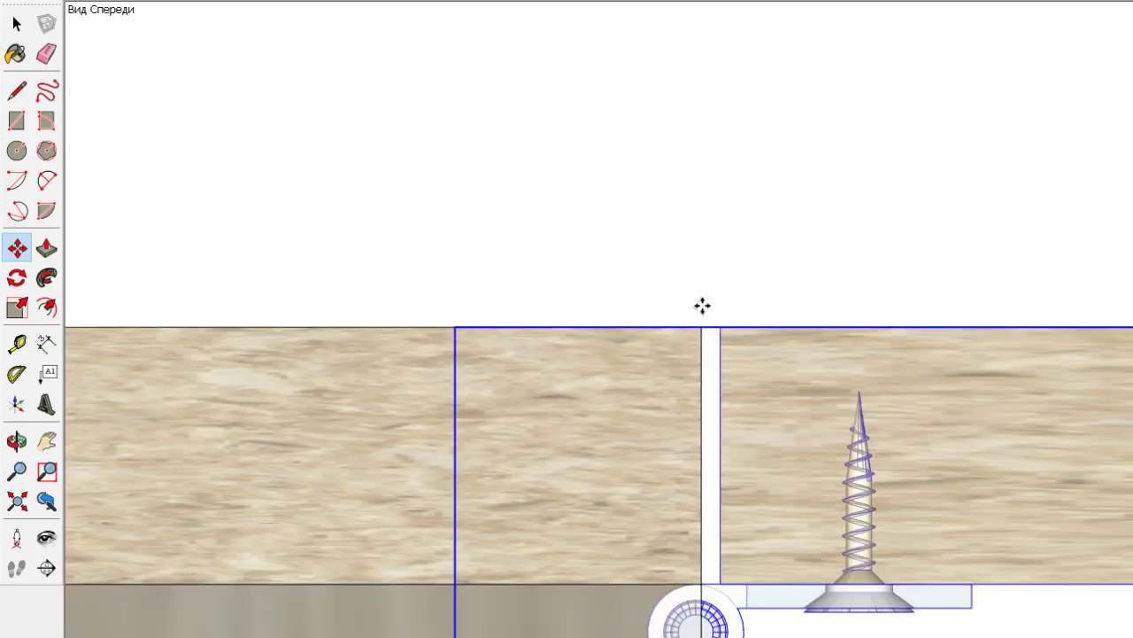
click(708, 289)
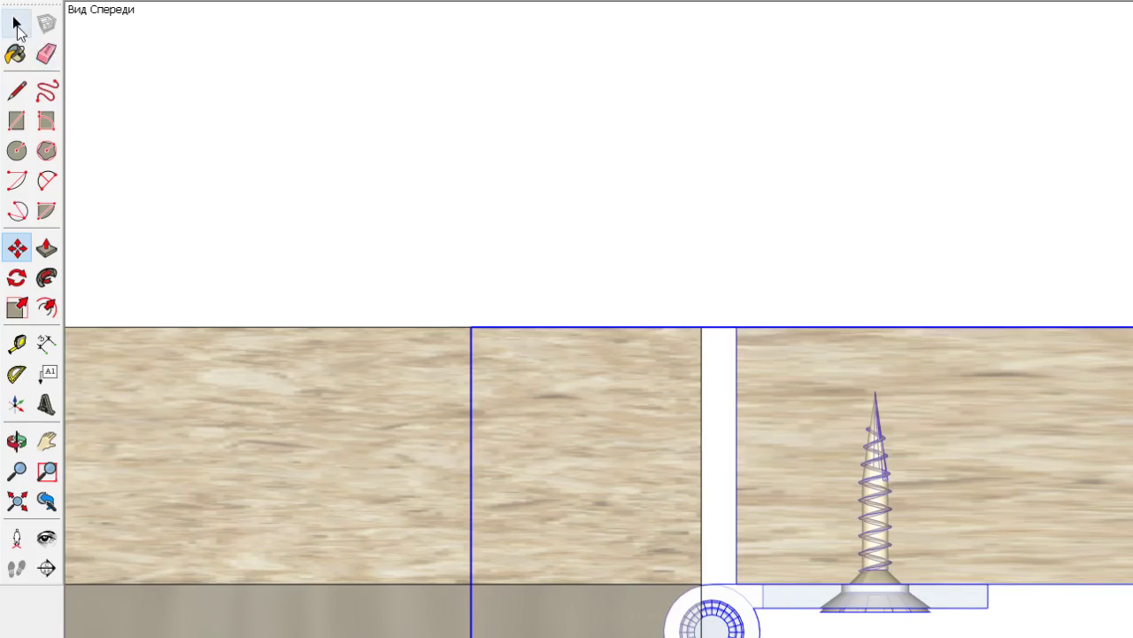
Orbit to the top board and open its group to edit the brackets
click(16, 25)
scroll(71, 64, down, 1)
mouse_move(684, 577)
middle_down()
mouse_move(546, 471)
mouse_move(498, 516)
middle_up()
scroll(606, 409, down, 2)
scroll(588, 452, down, 2)
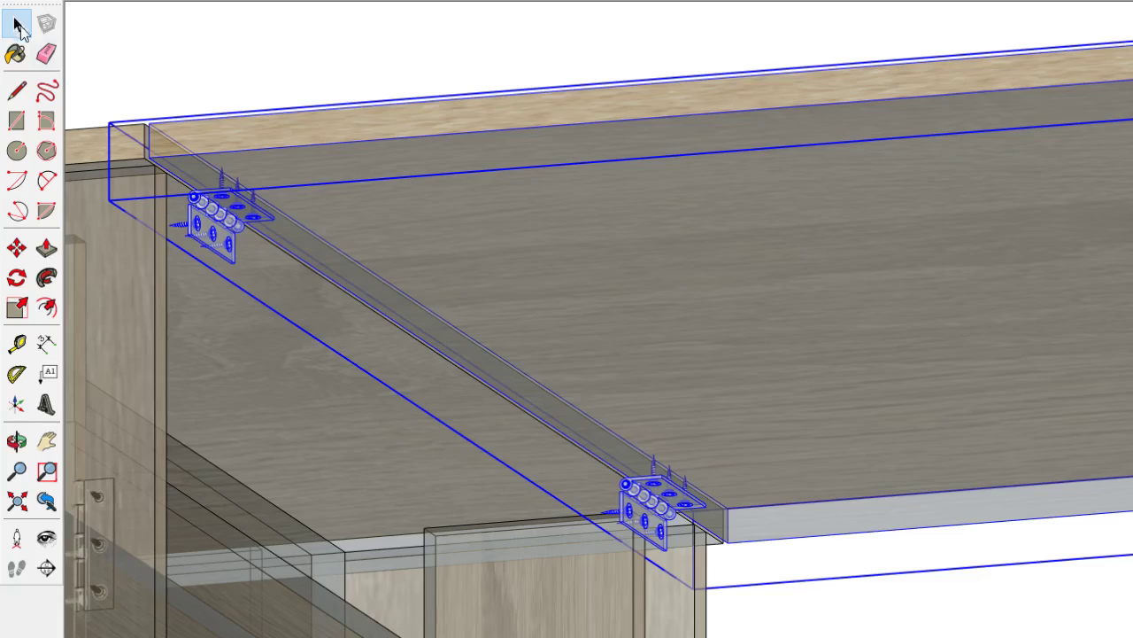
double_click(230, 221)
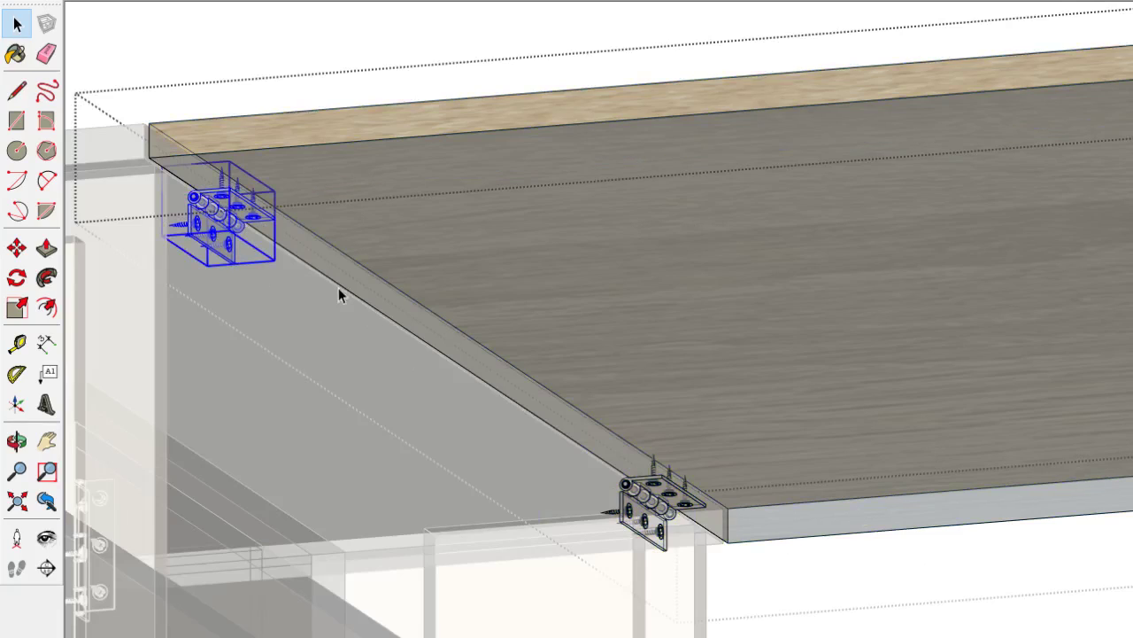
Rotate the upper-left bracket 90° to lie flat under the tabletop, matching the other bracket
click(673, 519)
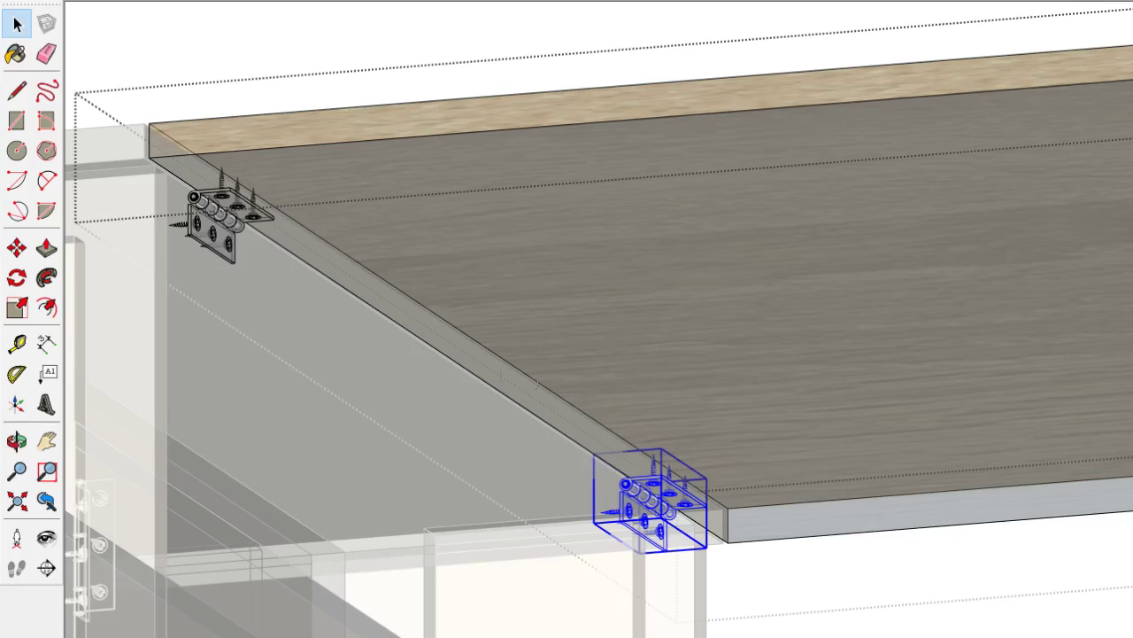
key(r)
click(216, 232)
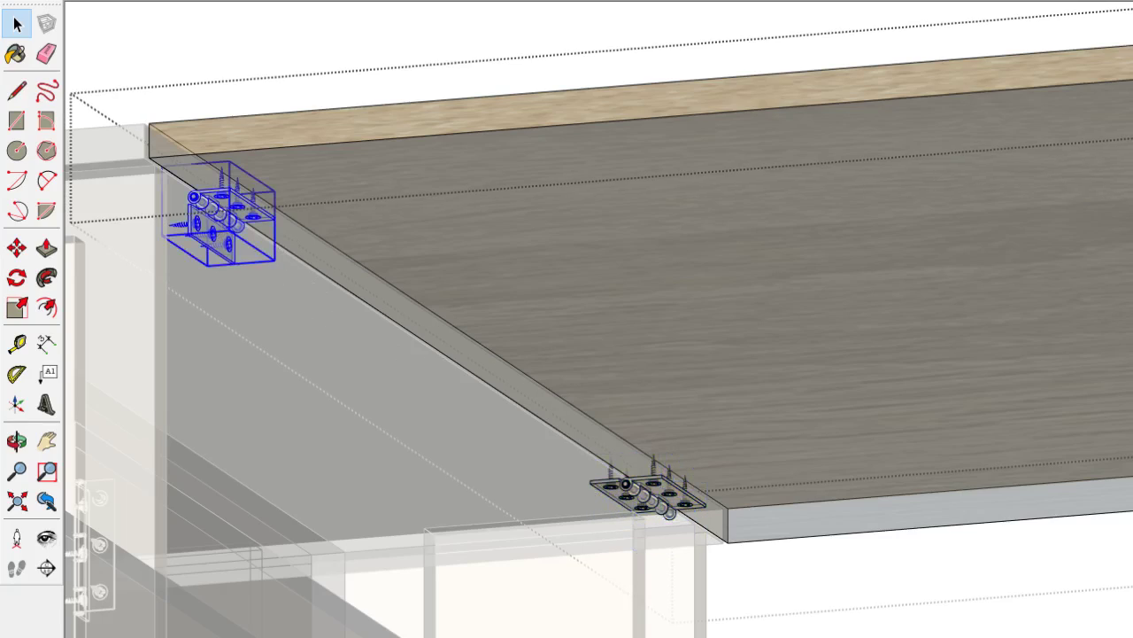
scroll(1107, 522, down, 1)
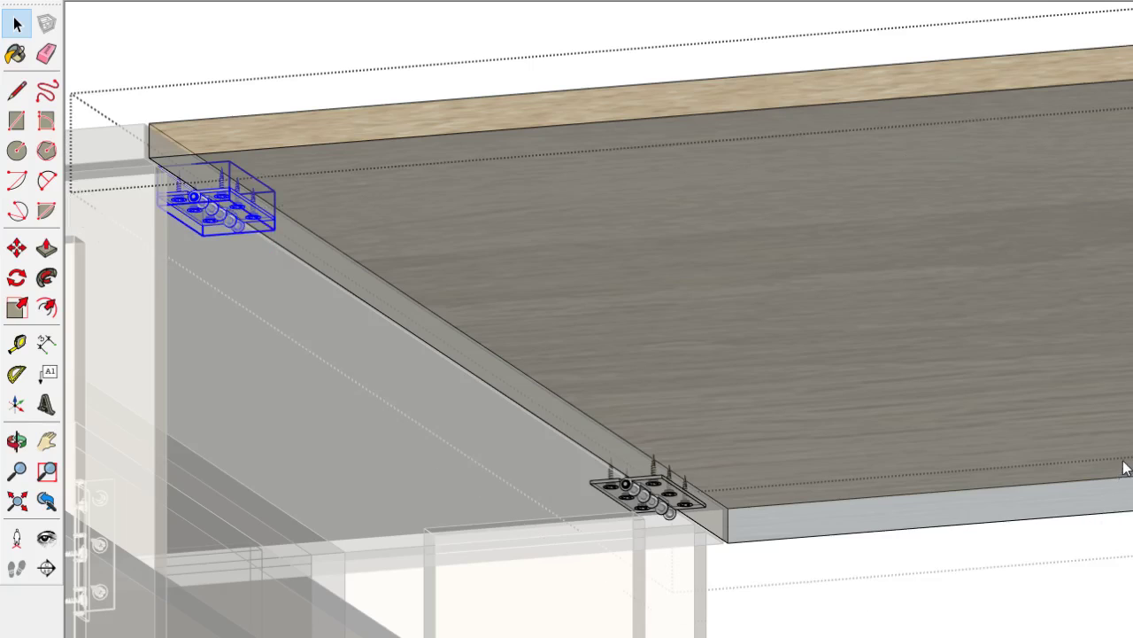
scroll(1004, 320, down, 3)
scroll(954, 342, down, 3)
scroll(955, 342, down, 2)
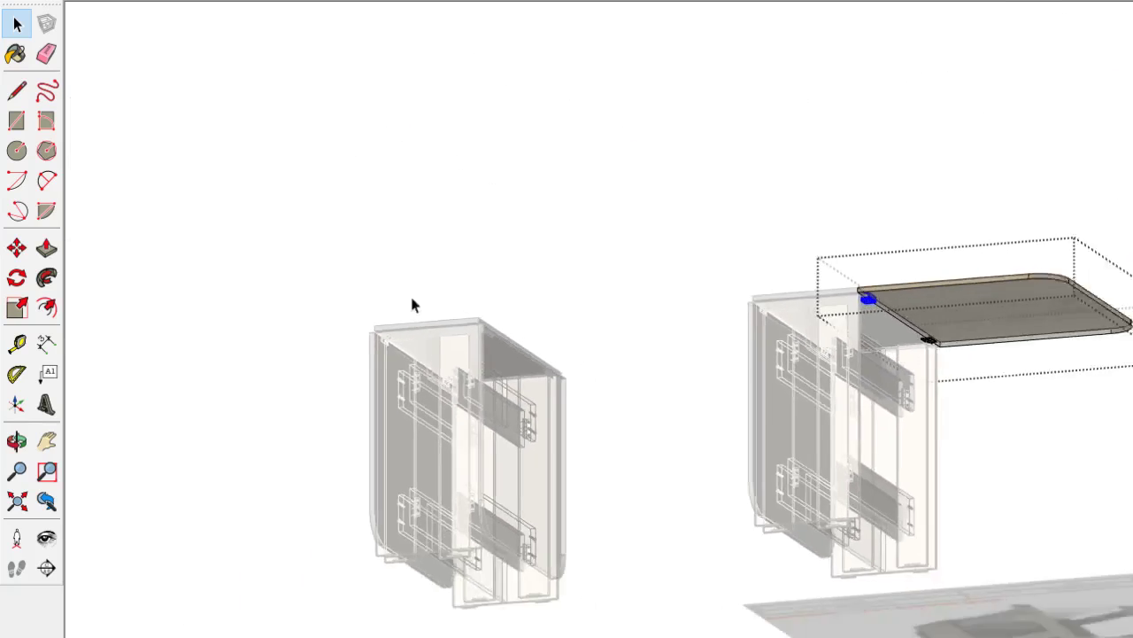
Exit the tabletop component, select the right swing-out support and switch to the 'Вид Сверху' scene
scroll(847, 389, up, 3)
click(835, 379)
middle_drag(833, 392, 752, 501)
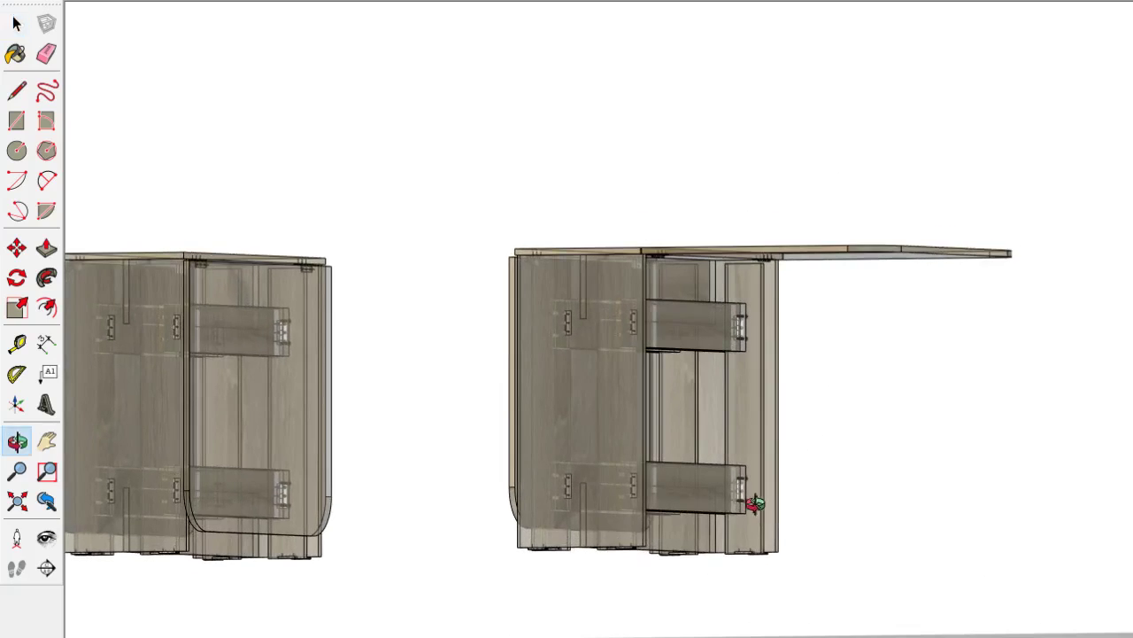
click(684, 321)
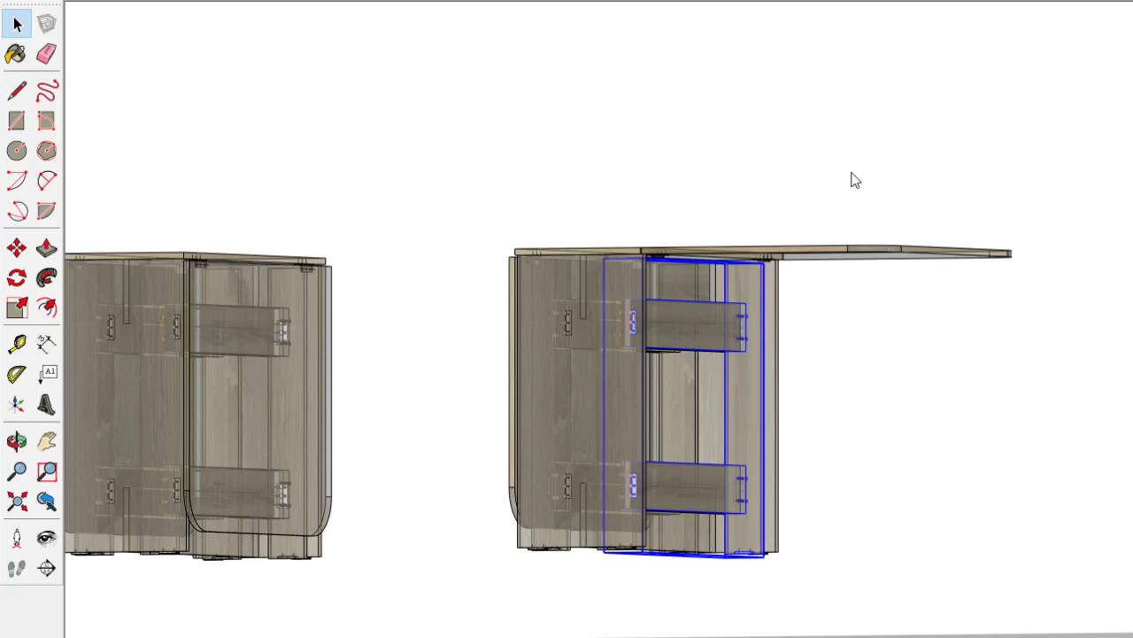
click(835, 209)
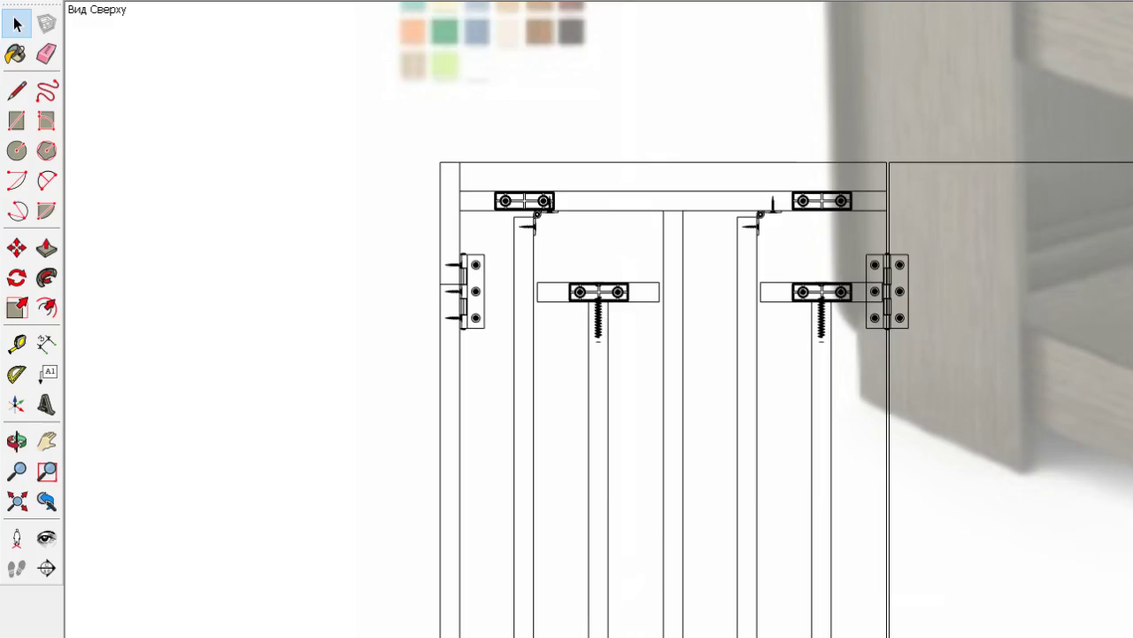
Select the right swing-out support in the top view
scroll(638, 165, down, 3)
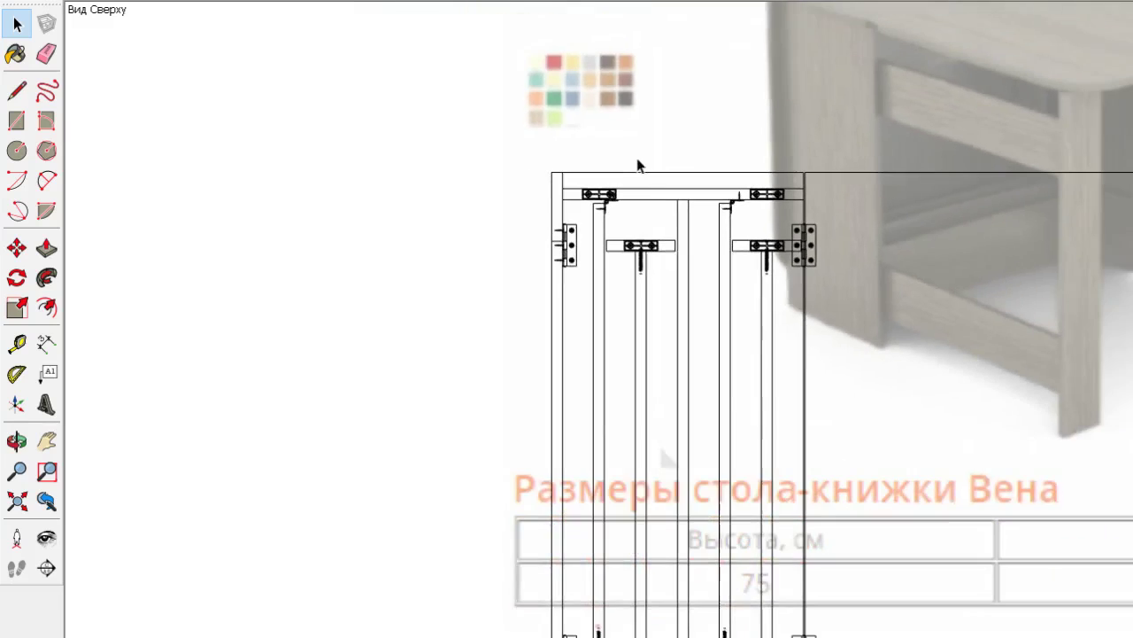
scroll(769, 593, up, 2)
click(770, 120)
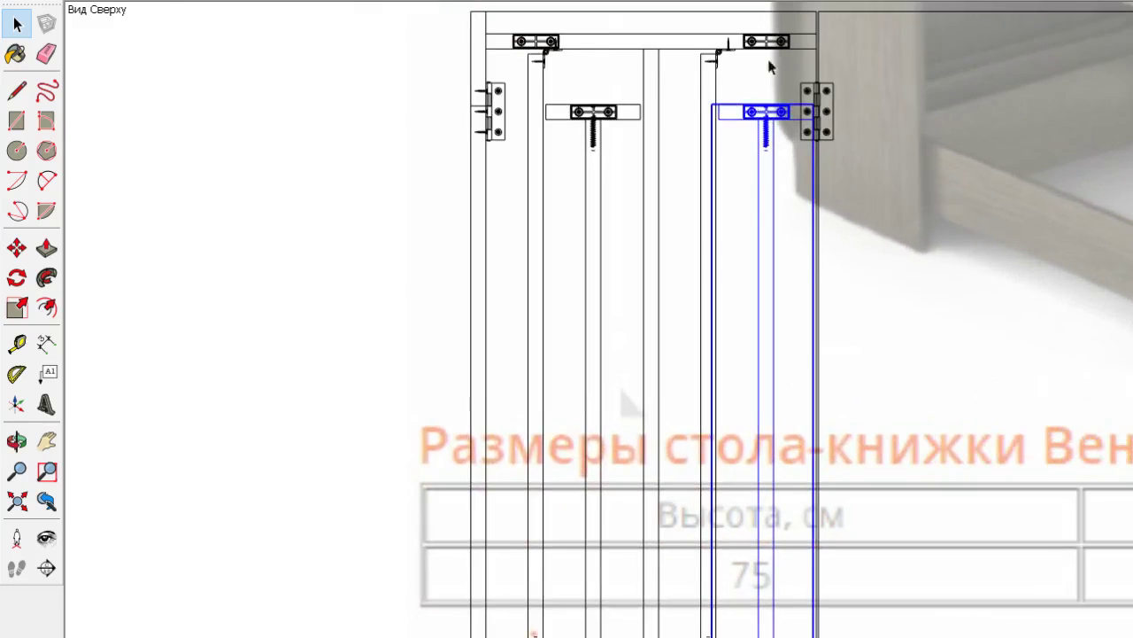
scroll(797, 366, down, 1)
scroll(687, 518, up, 3)
scroll(759, 456, up, 2)
scroll(759, 456, up, 4)
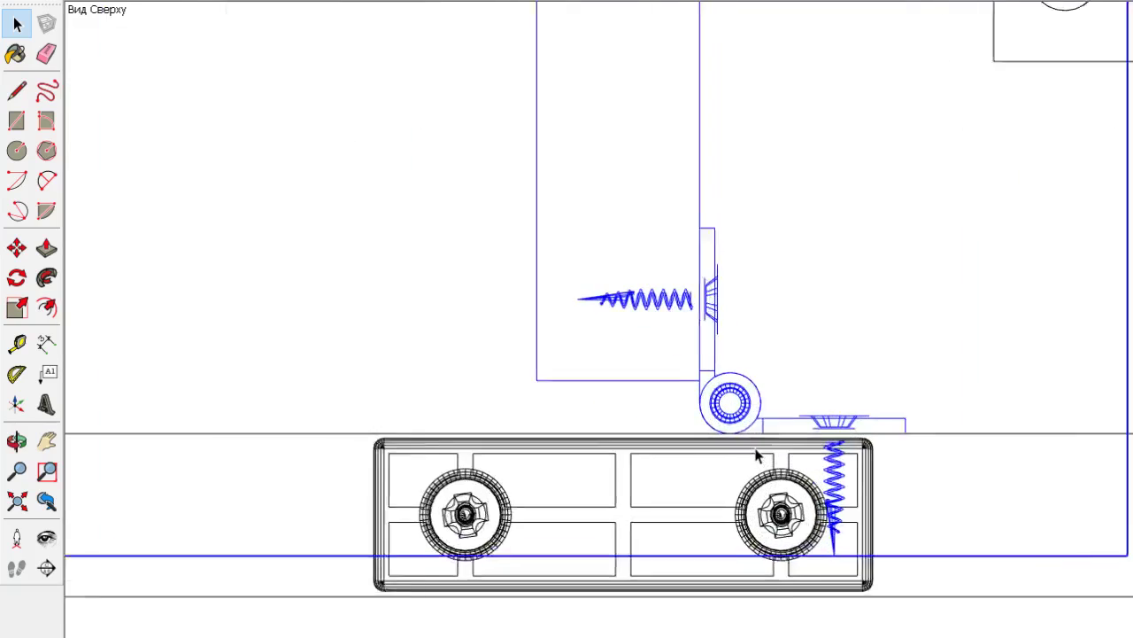
scroll(760, 456, up, 1)
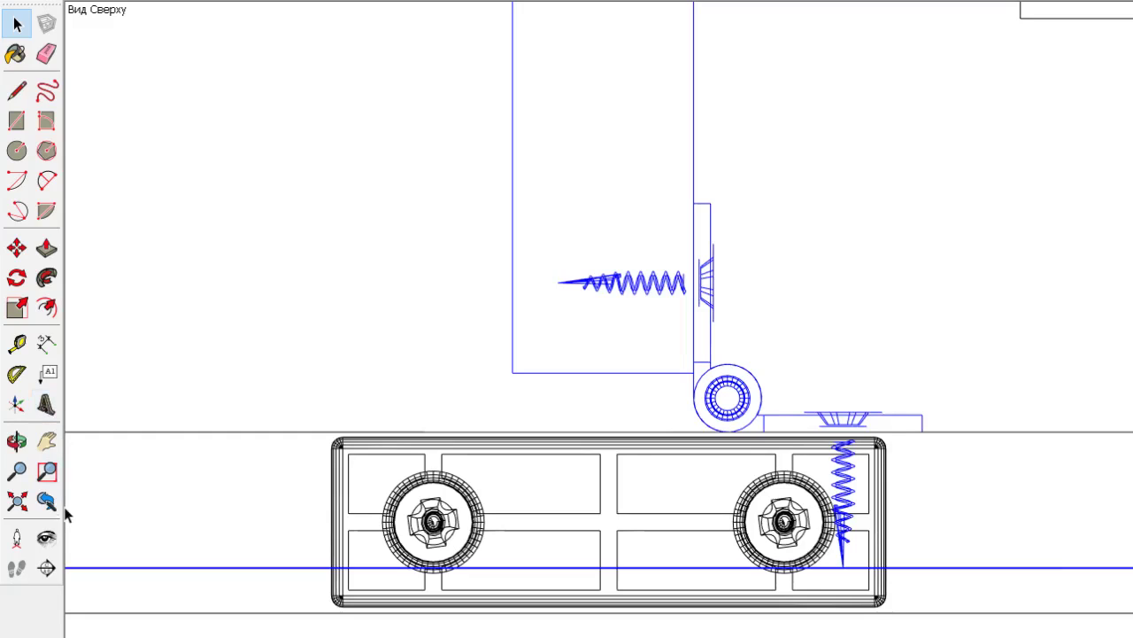
Rotate the support and its hinge about the hinge pin into the opened position
click(17, 278)
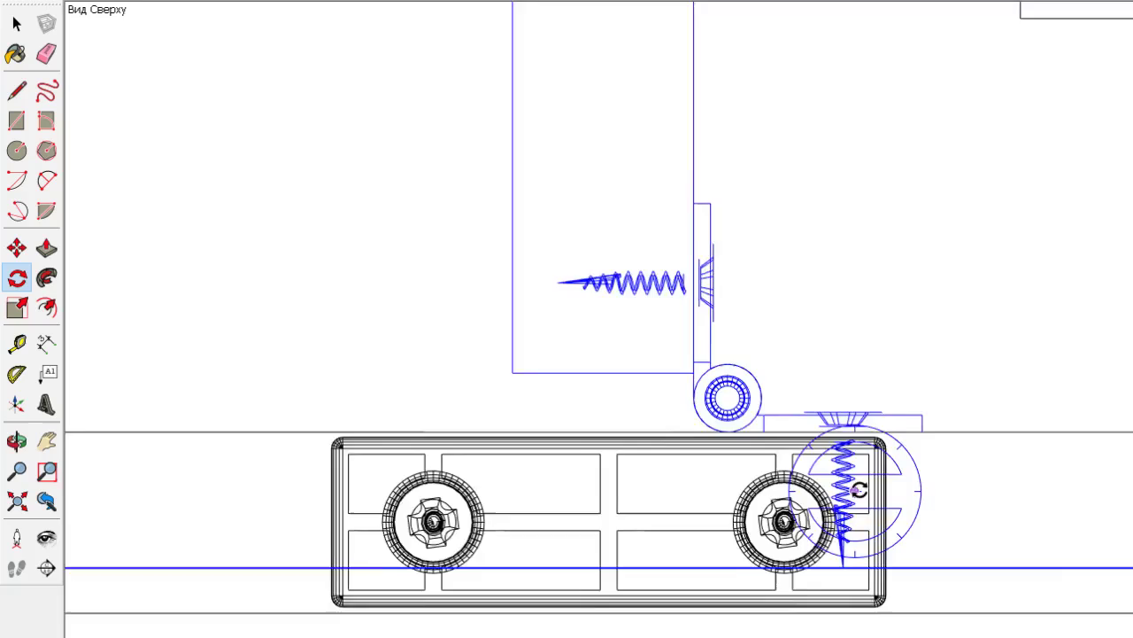
scroll(859, 480, up, 2)
click(546, 270)
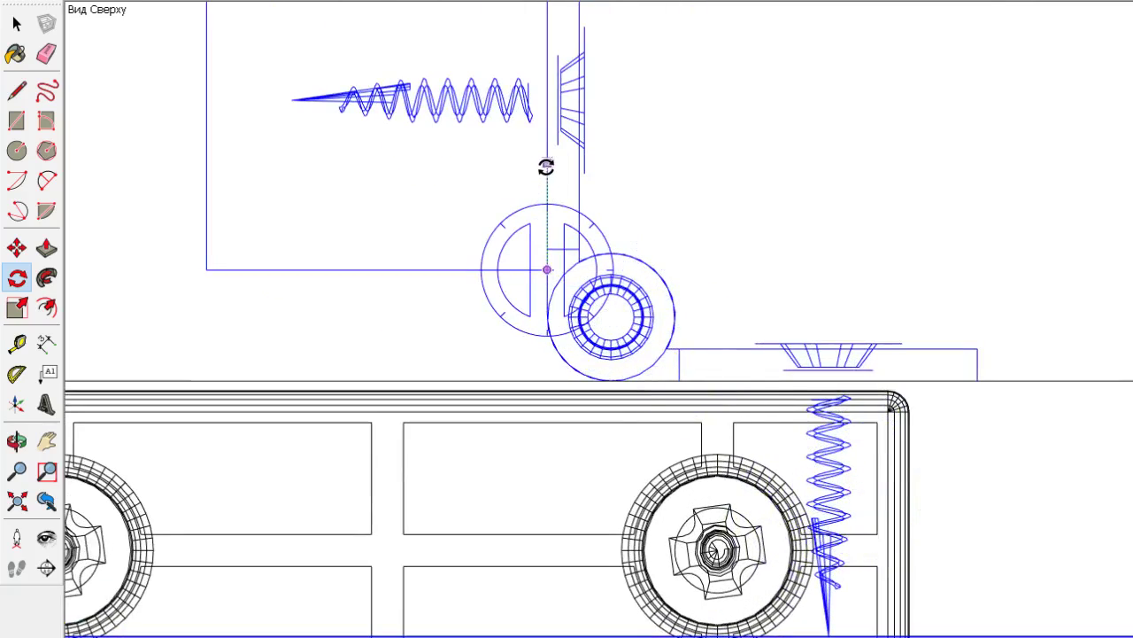
click(549, 159)
scroll(715, 203, down, 3)
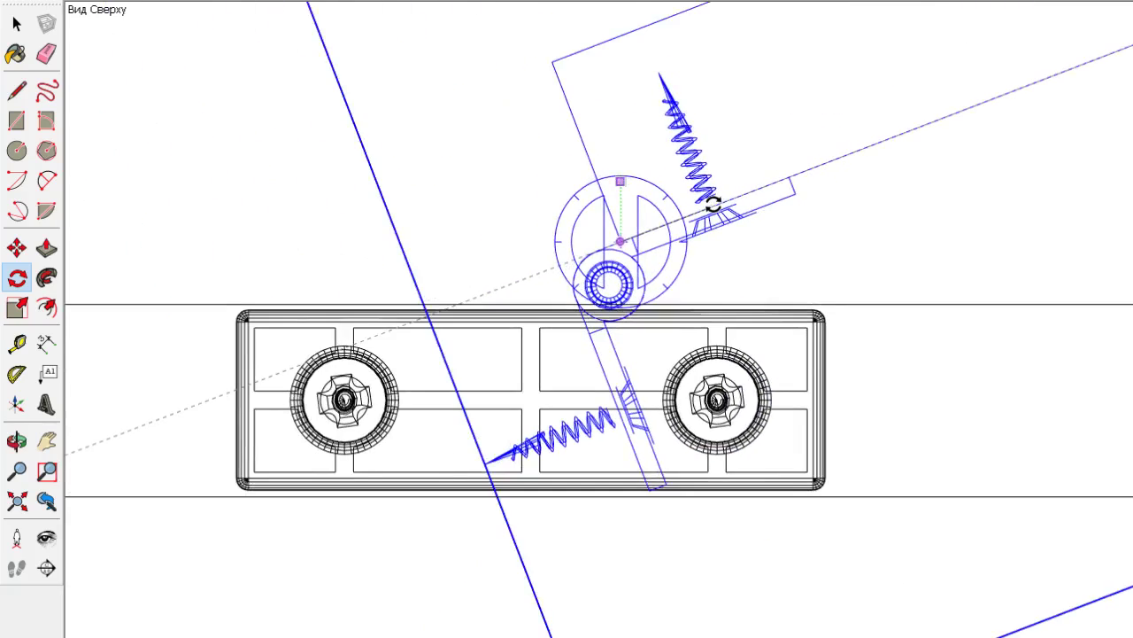
scroll(673, 230, down, 5)
scroll(678, 222, down, 3)
scroll(975, 216, down, 3)
scroll(975, 216, down, 3)
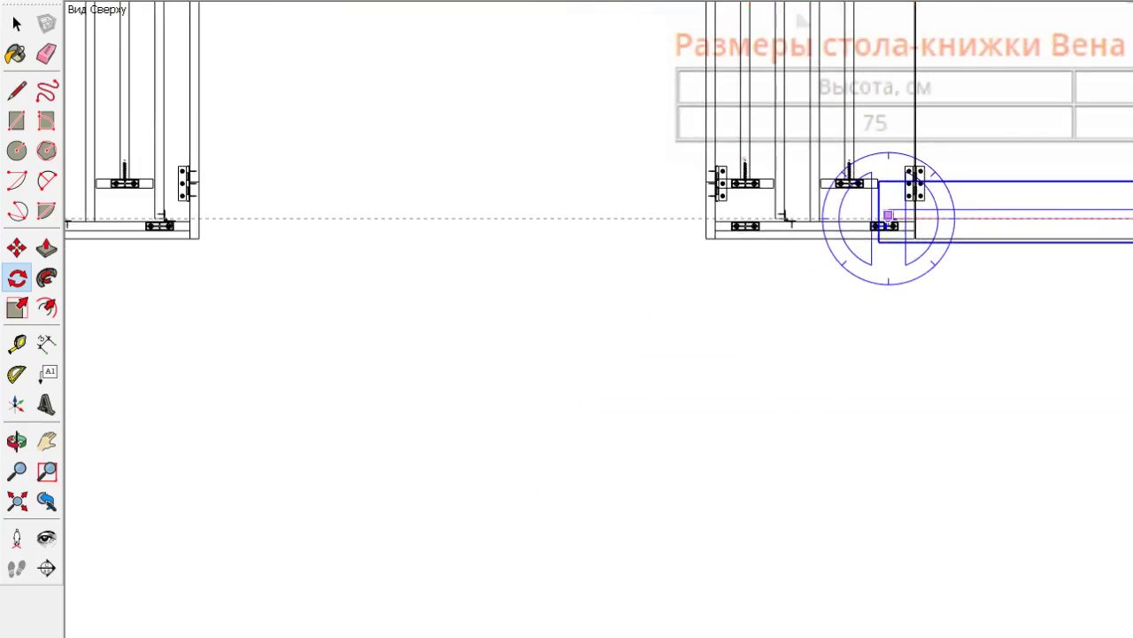
scroll(827, 147, up, 3)
scroll(630, 154, up, 3)
scroll(675, 130, up, 2)
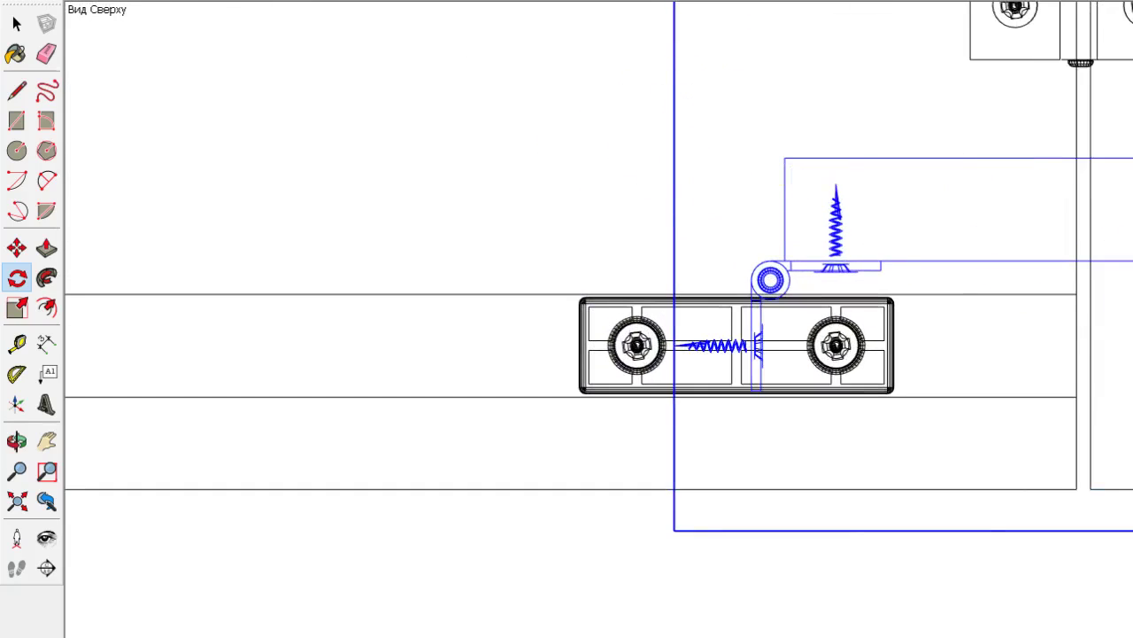
Swing the other swing-out support 90° outward about its hinge pin
click(15, 26)
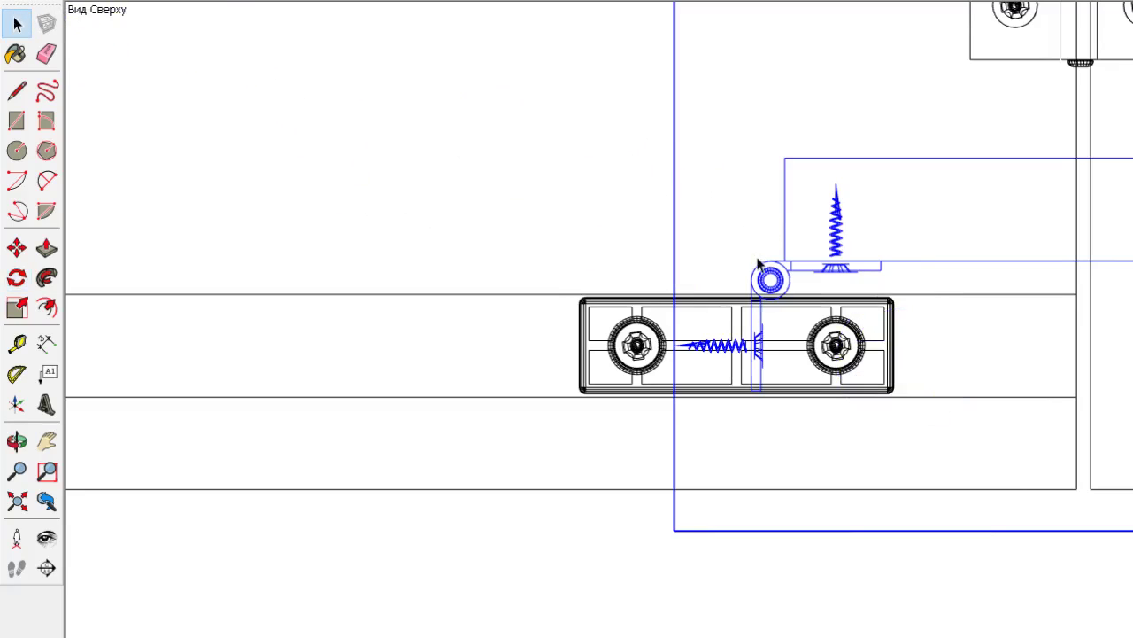
scroll(841, 529, down, 1)
scroll(840, 529, down, 5)
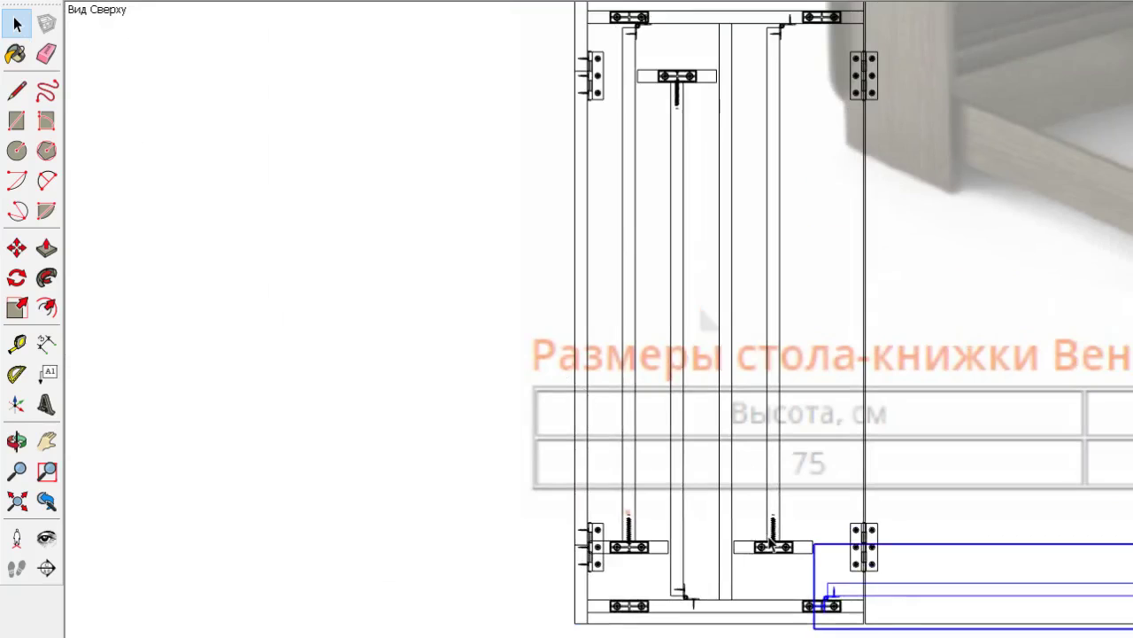
click(772, 544)
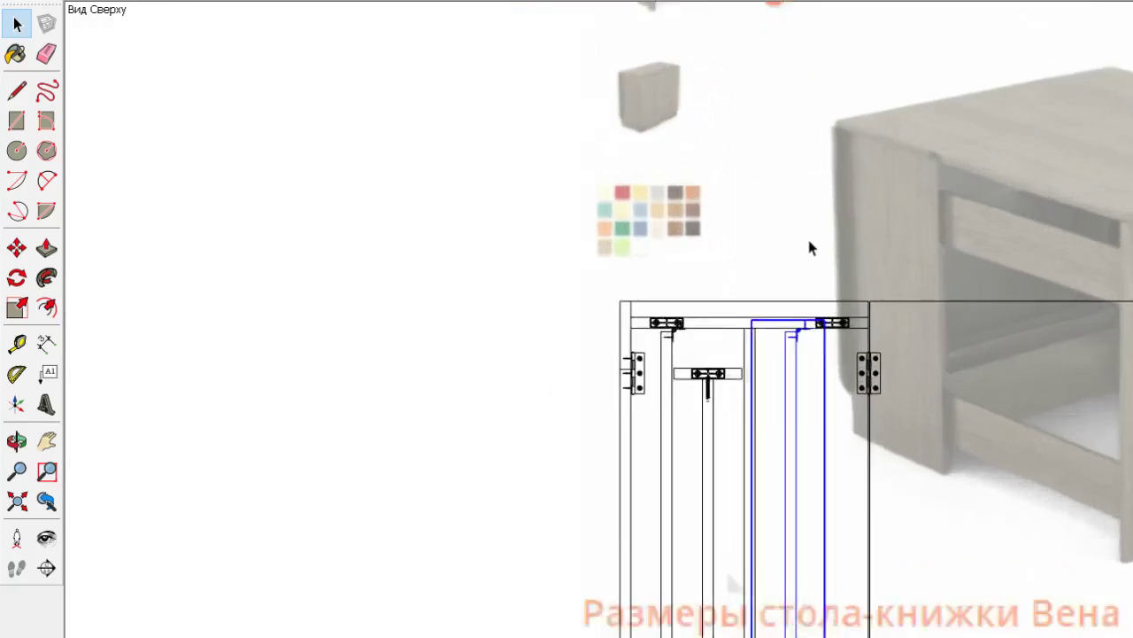
scroll(806, 235, up, 3)
scroll(793, 374, up, 3)
click(16, 277)
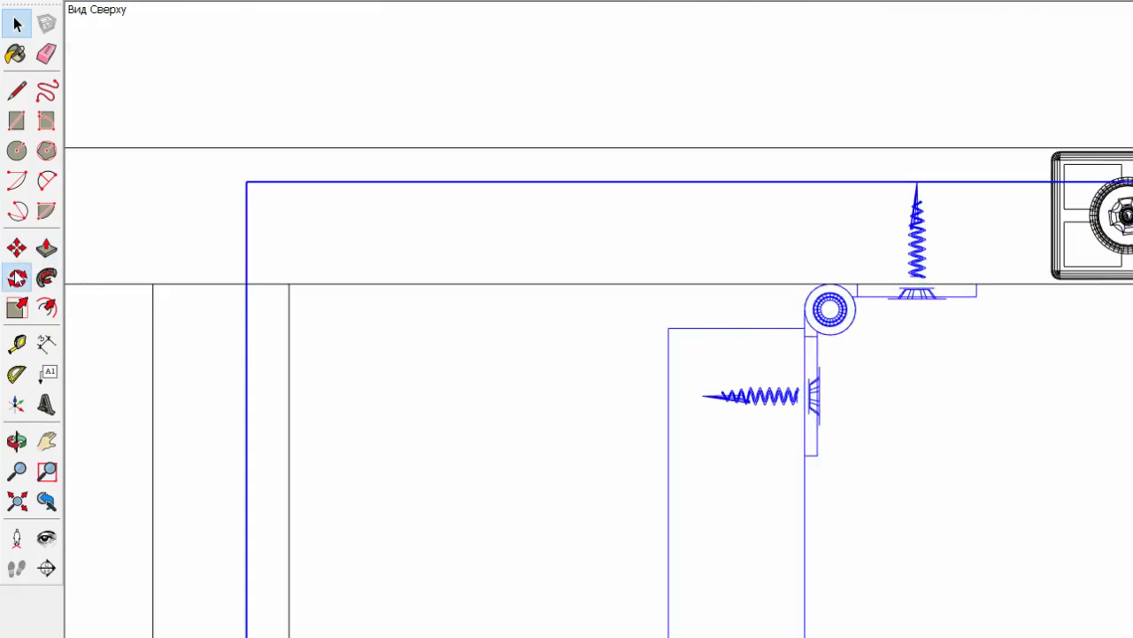
click(804, 329)
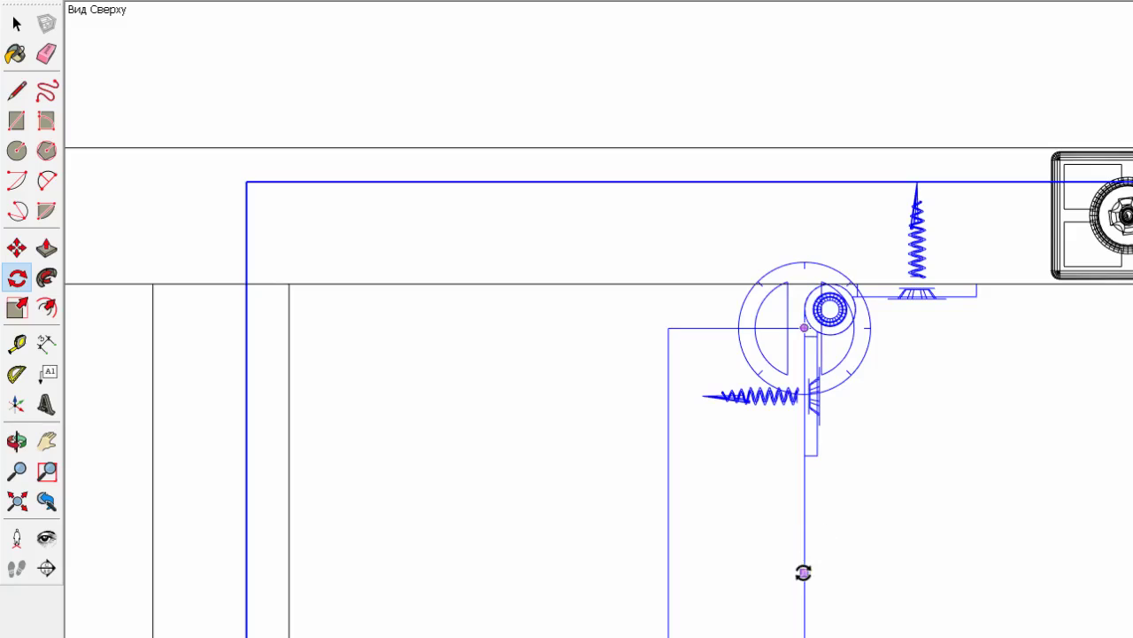
click(805, 571)
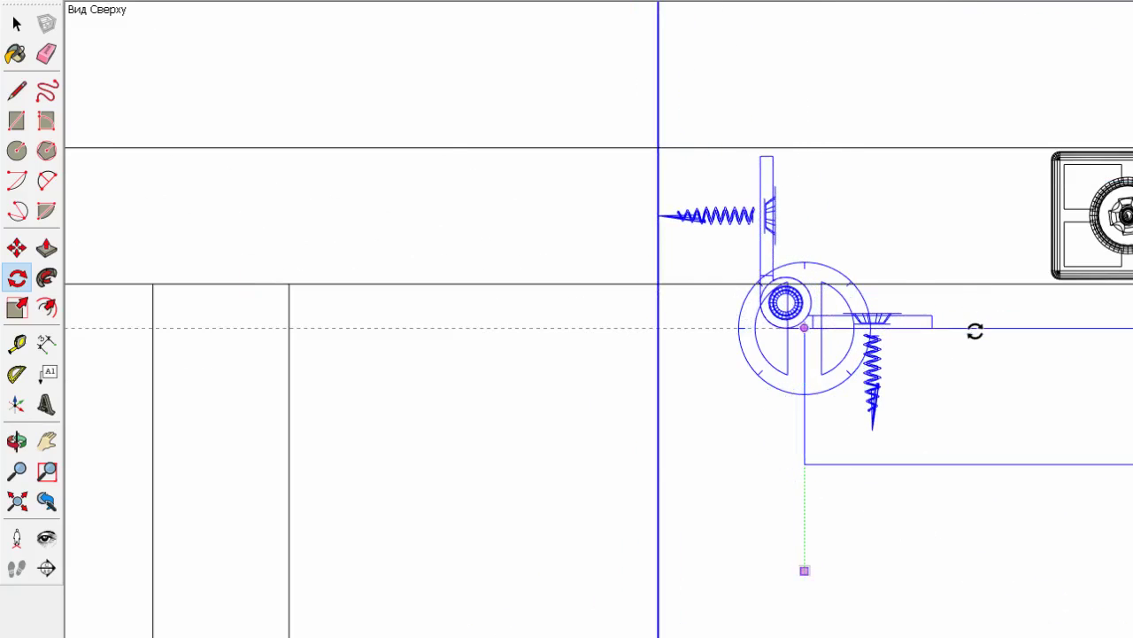
click(974, 330)
Open the hinge group and select the leaf with the left screw
click(16, 24)
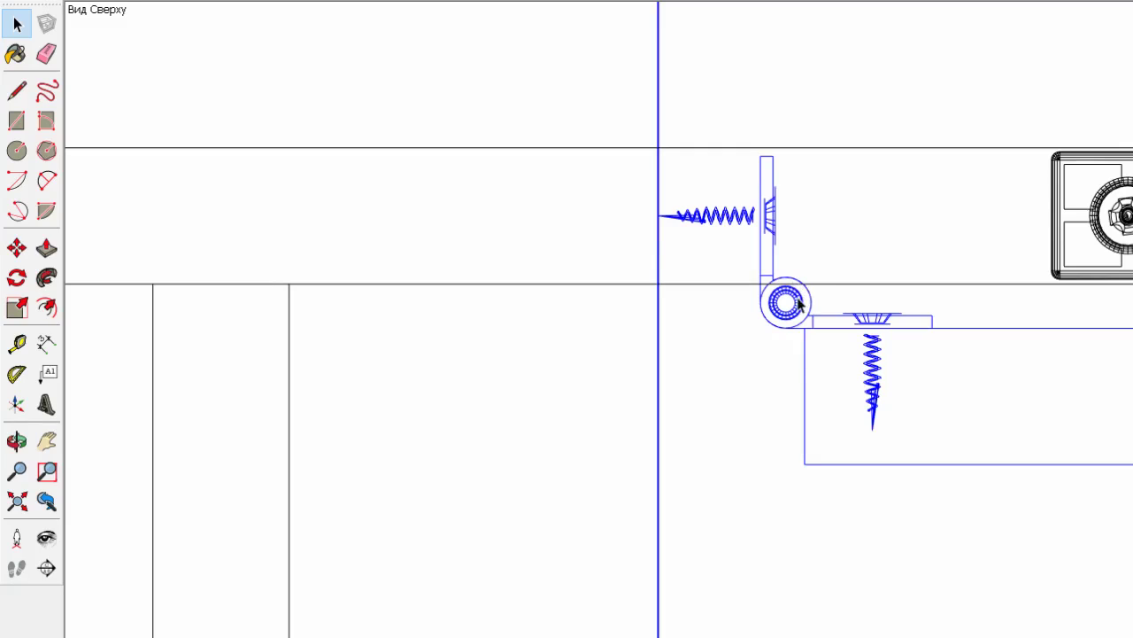
double_click(797, 303)
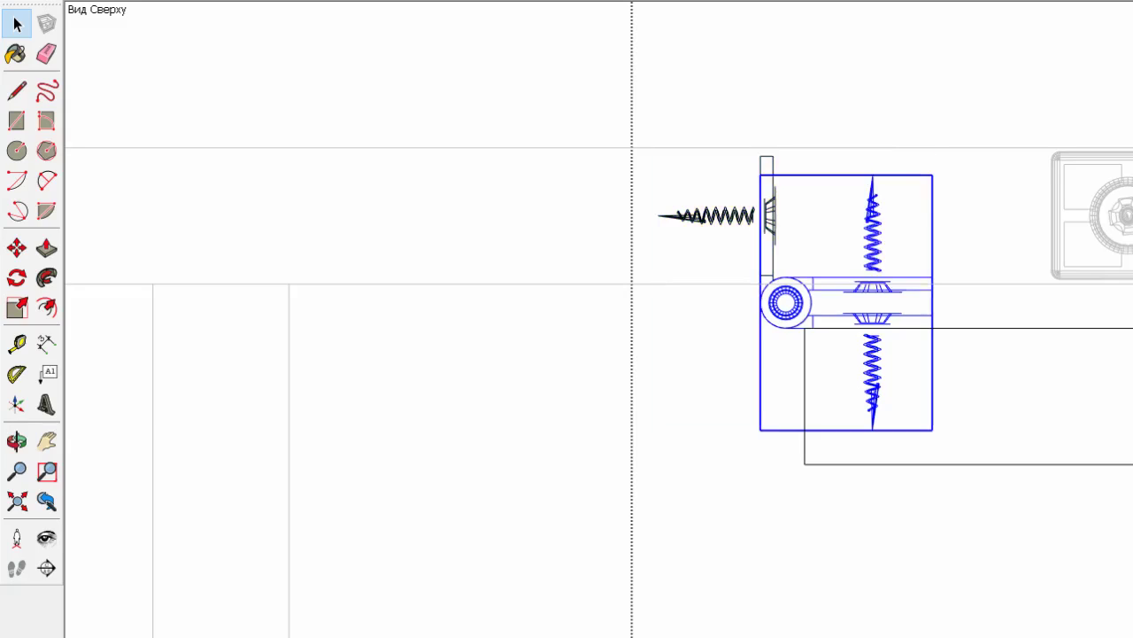
click(764, 167)
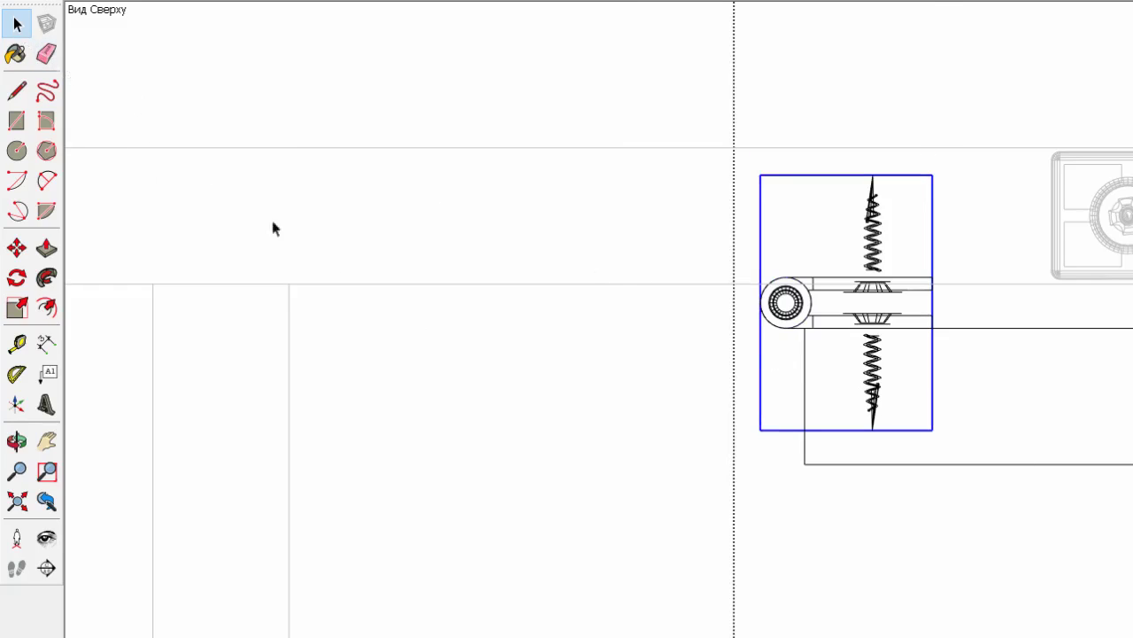
Select the whole folded hinge and start moving it from its leaf corner toward the frame
click(769, 334)
click(768, 334)
scroll(842, 263, up, 5)
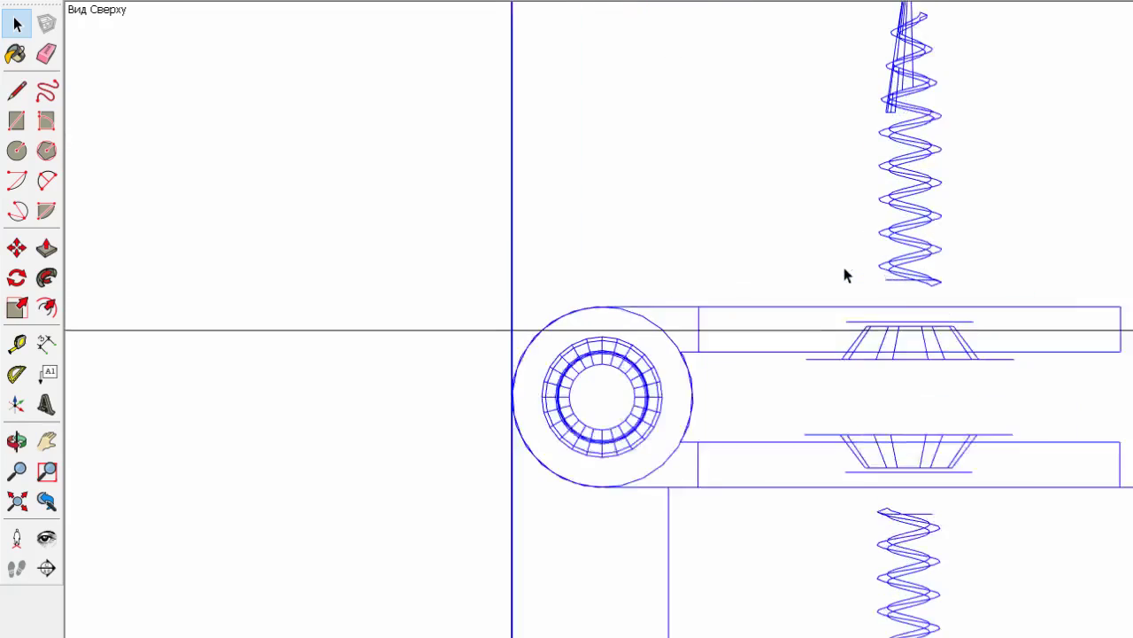
key(m)
click(683, 311)
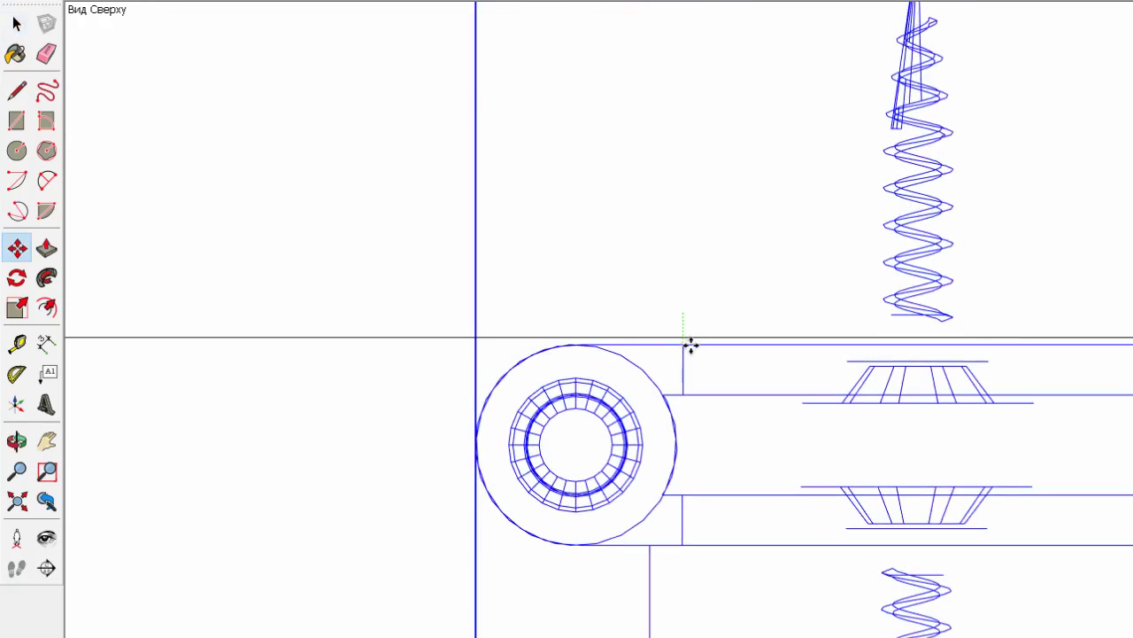
scroll(549, 265, down, 6)
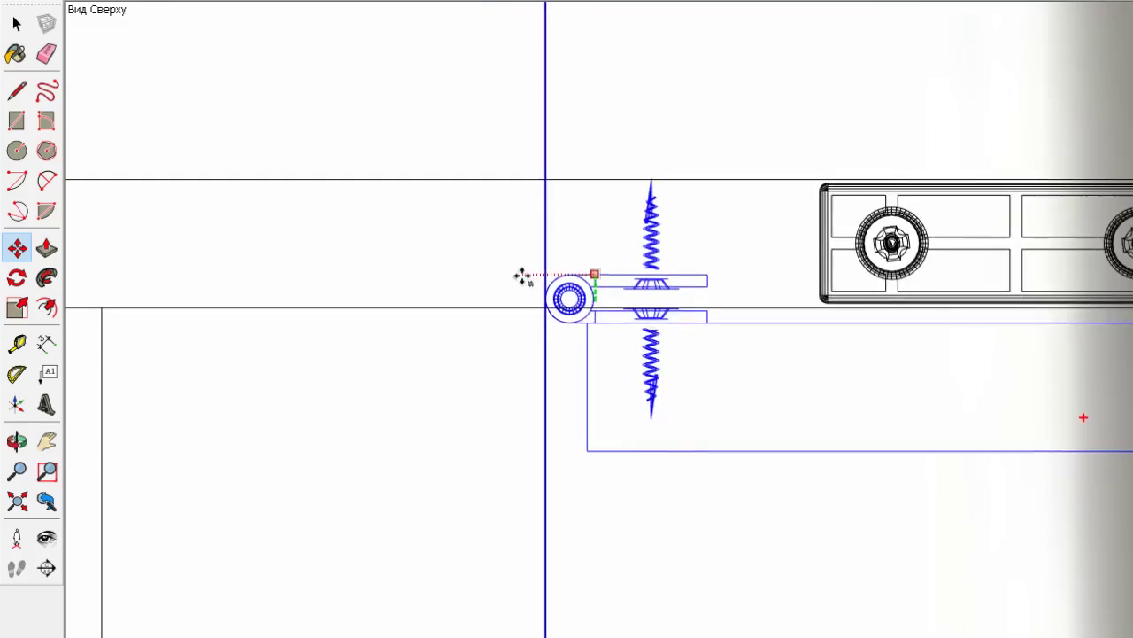
scroll(892, 313, down, 2)
scroll(1071, 276, up, 3)
scroll(797, 387, up, 3)
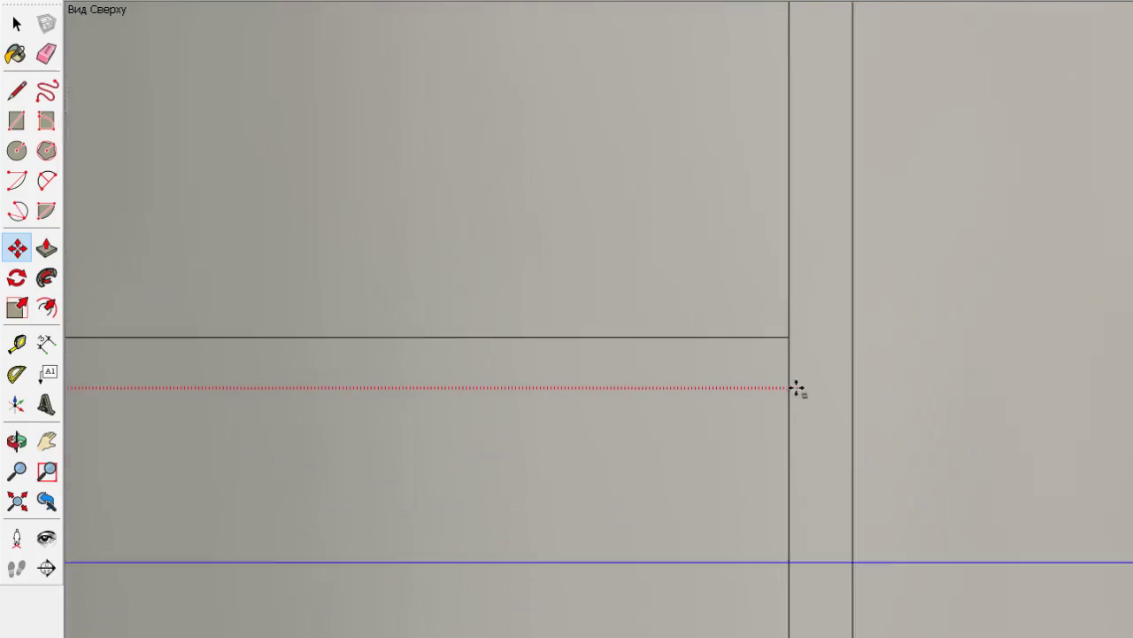
scroll(788, 337, up, 1)
scroll(823, 288, down, 3)
scroll(818, 121, down, 2)
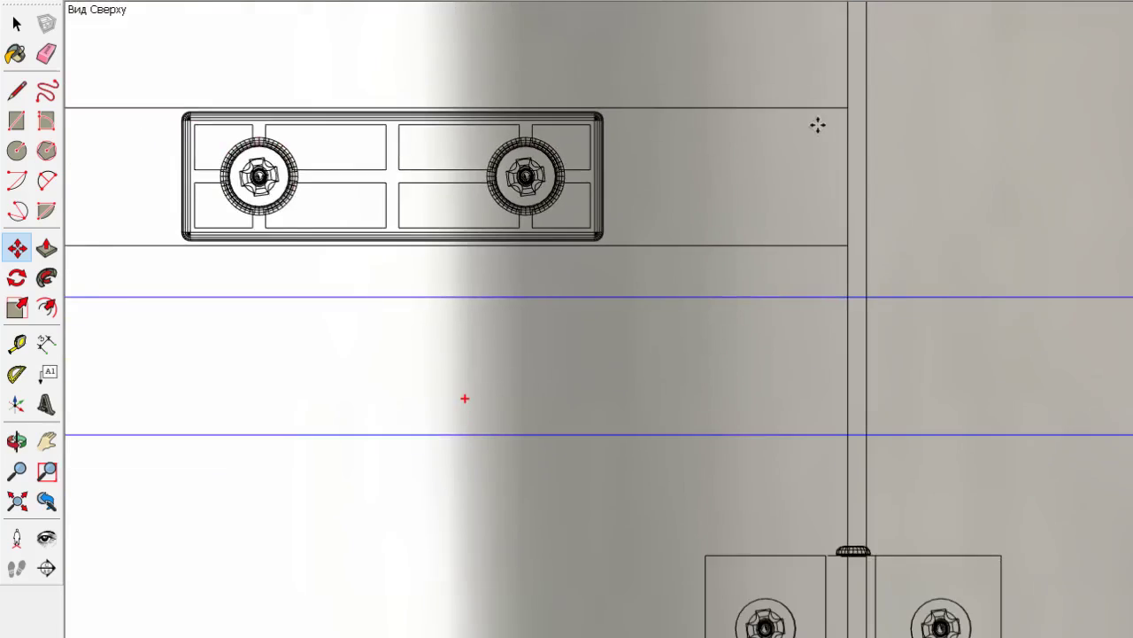
scroll(822, 121, down, 3)
scroll(650, 33, down, 3)
scroll(650, 384, down, 3)
scroll(726, 465, up, 4)
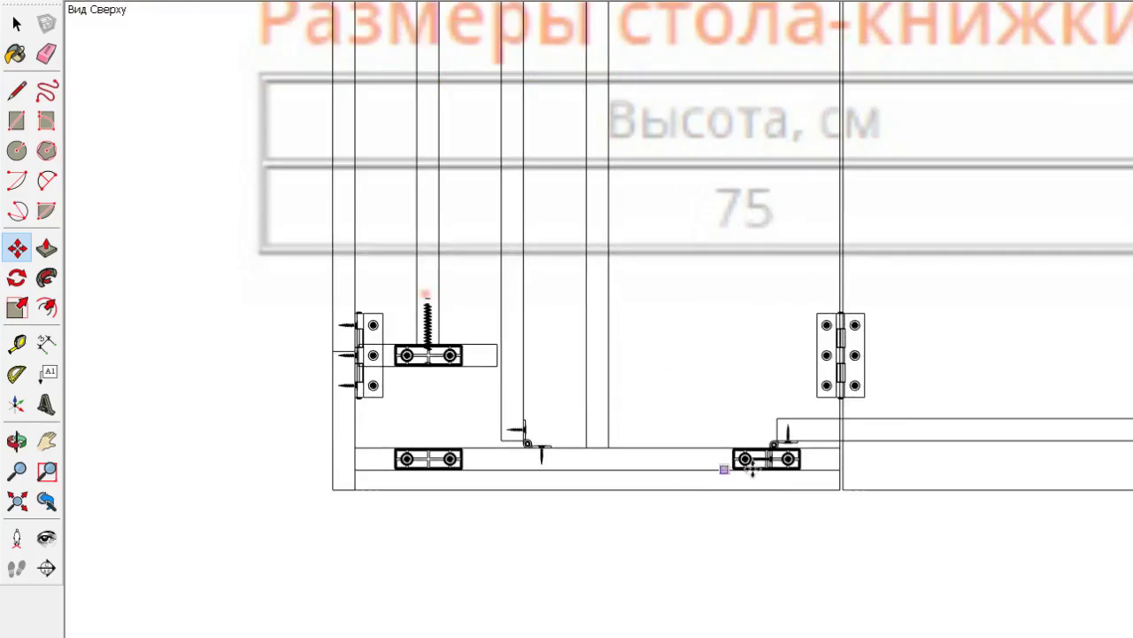
scroll(867, 443, up, 6)
scroll(867, 443, up, 2)
Delete the plate holding the horizontal screw from inside the hinge group
click(17, 25)
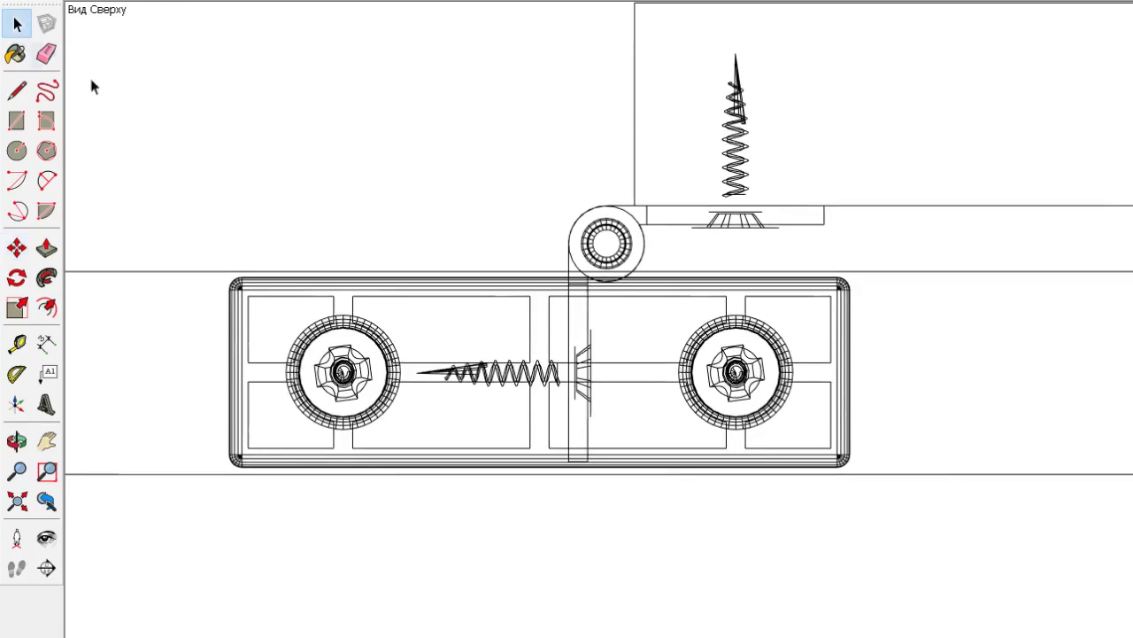
click(634, 243)
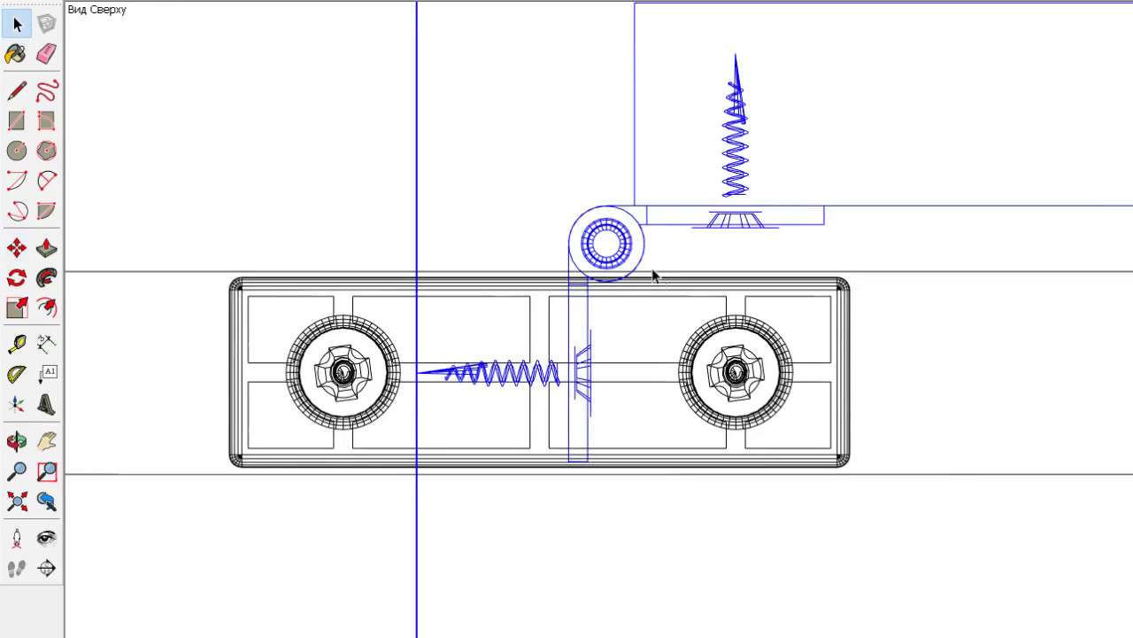
double_click(627, 250)
click(673, 280)
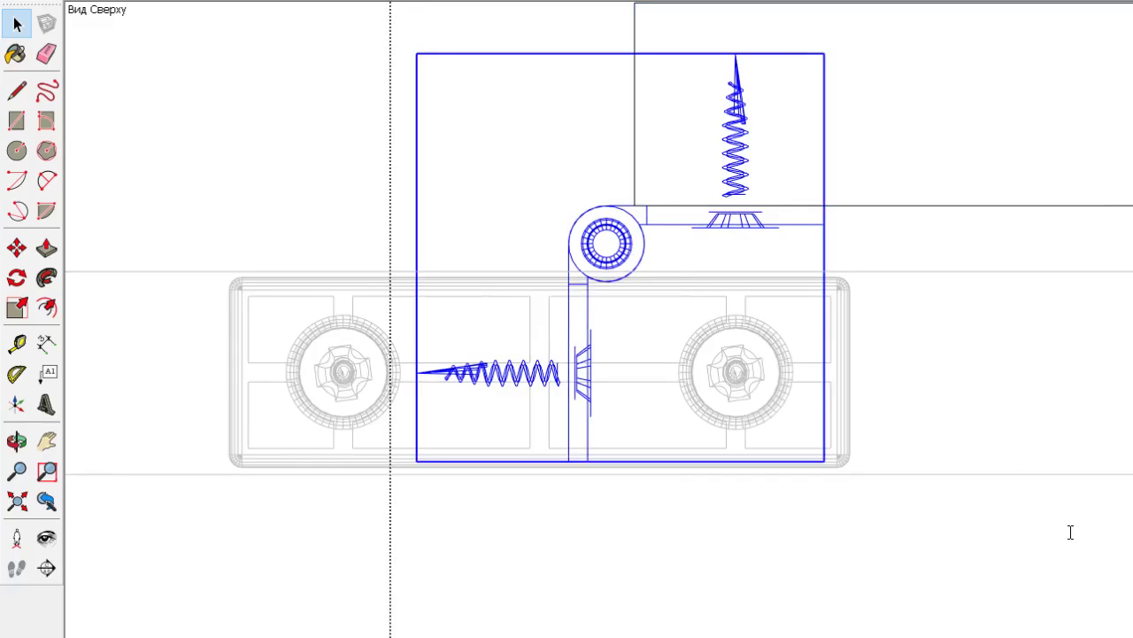
click(819, 388)
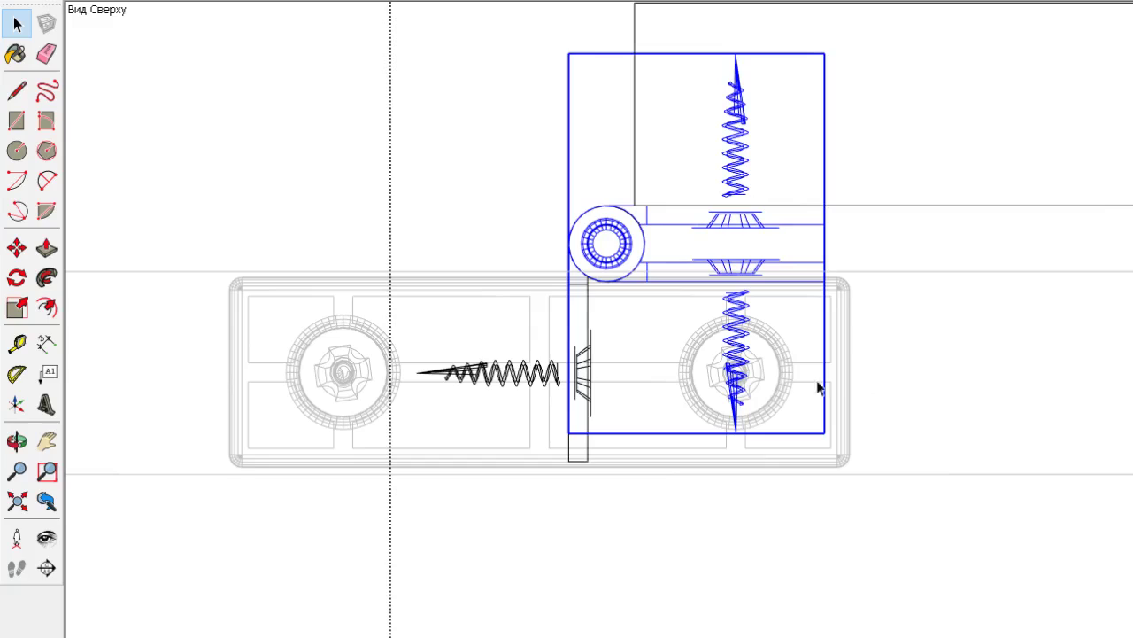
click(588, 459)
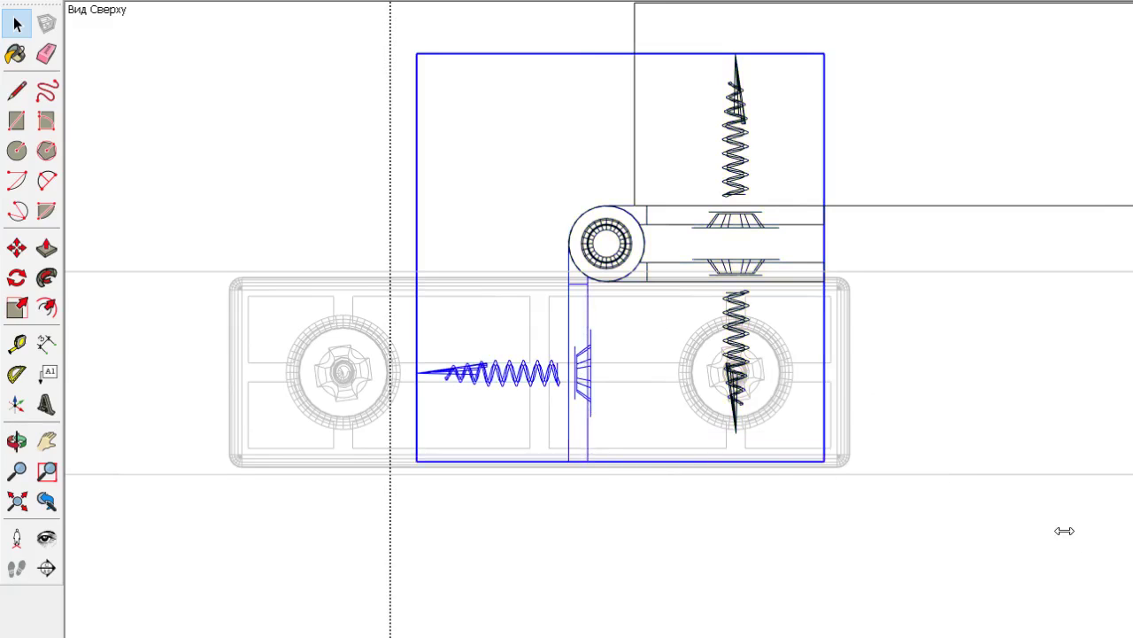
key(Delete)
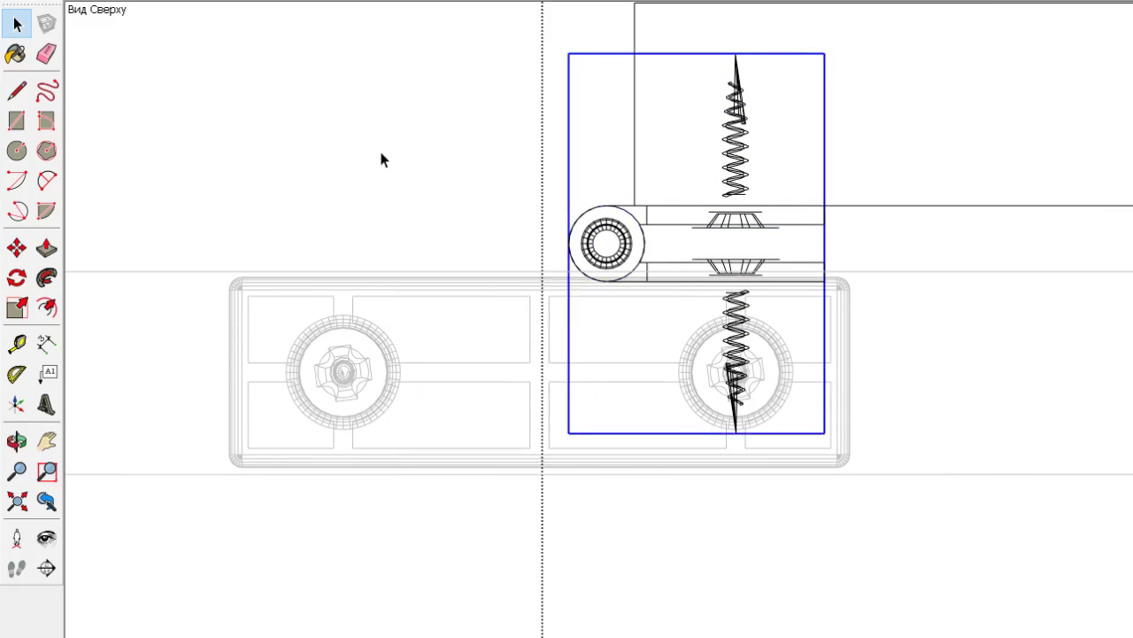
click(381, 158)
Move the hinge by its corner into line with the knob panel's corner
scroll(637, 222, up, 3)
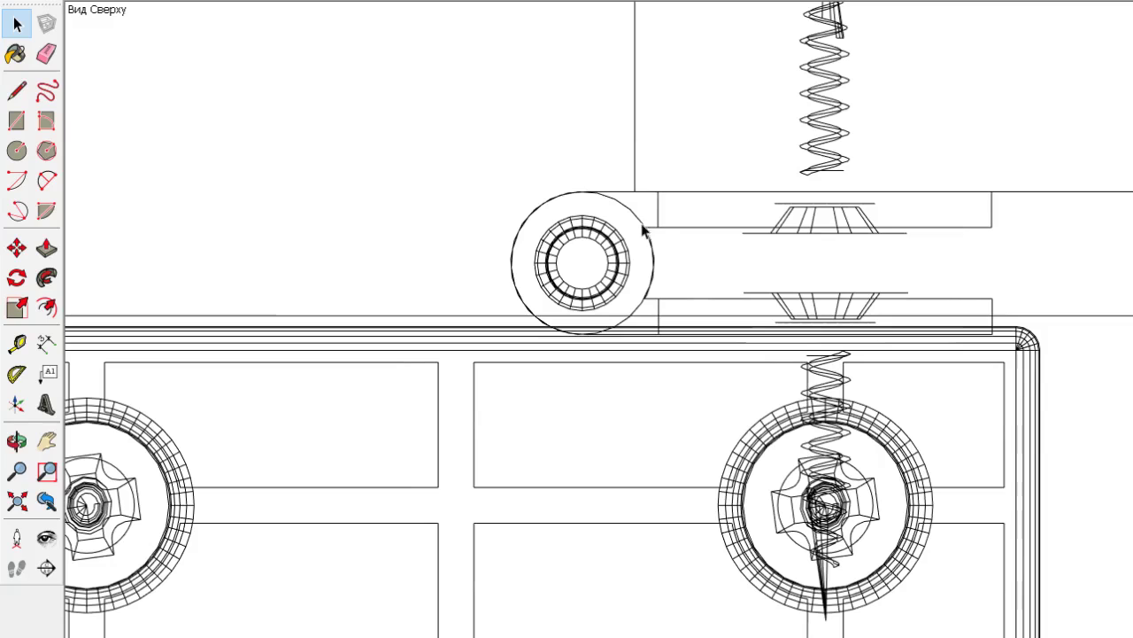
click(656, 233)
key(m)
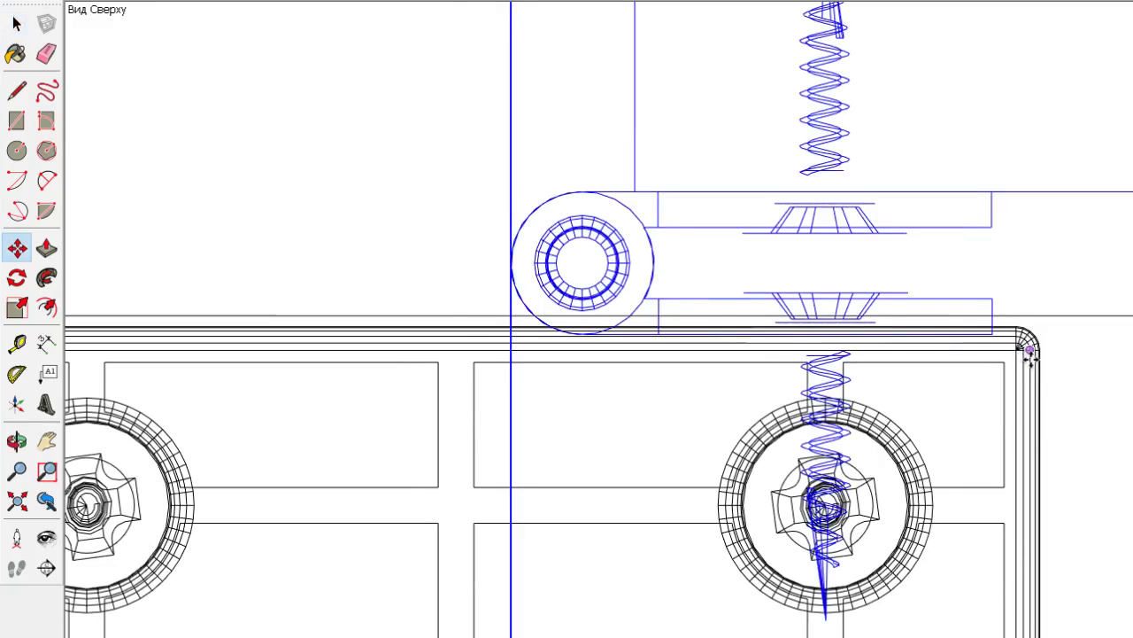
scroll(1027, 349, up, 4)
click(920, 285)
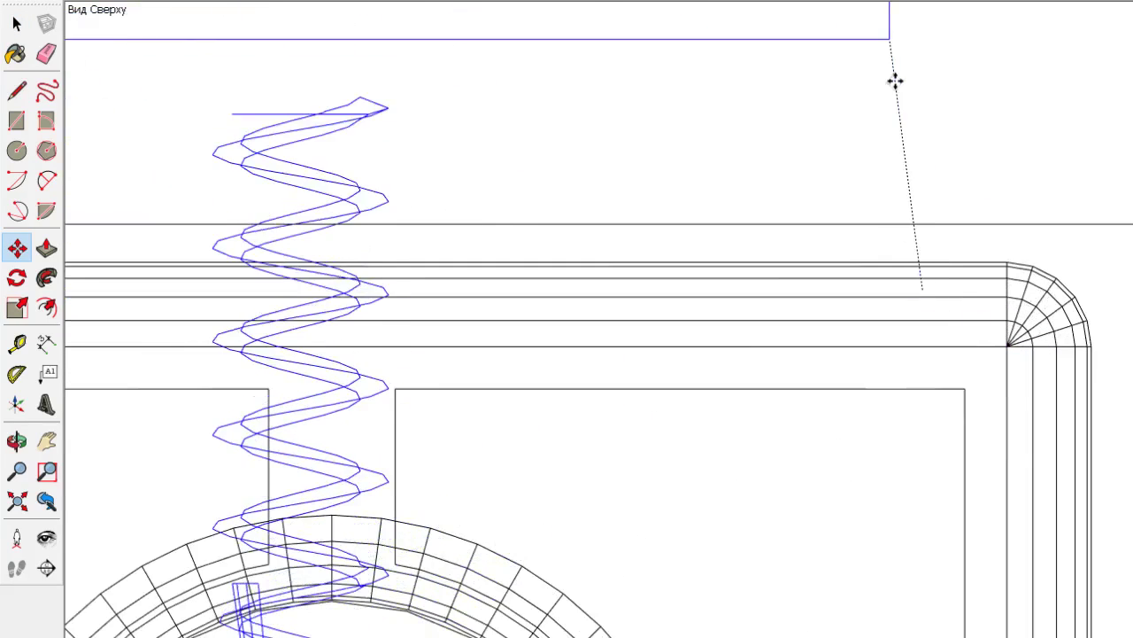
scroll(912, 98, down, 3)
scroll(544, 121, down, 2)
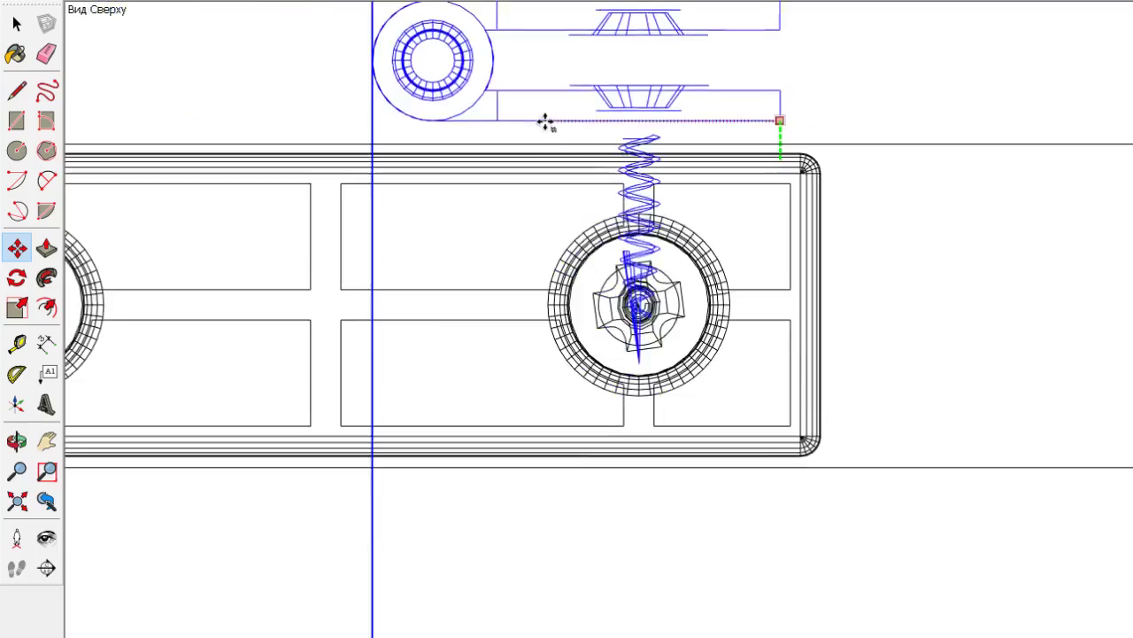
scroll(523, 126, down, 2)
scroll(928, 135, up, 3)
scroll(928, 135, up, 2)
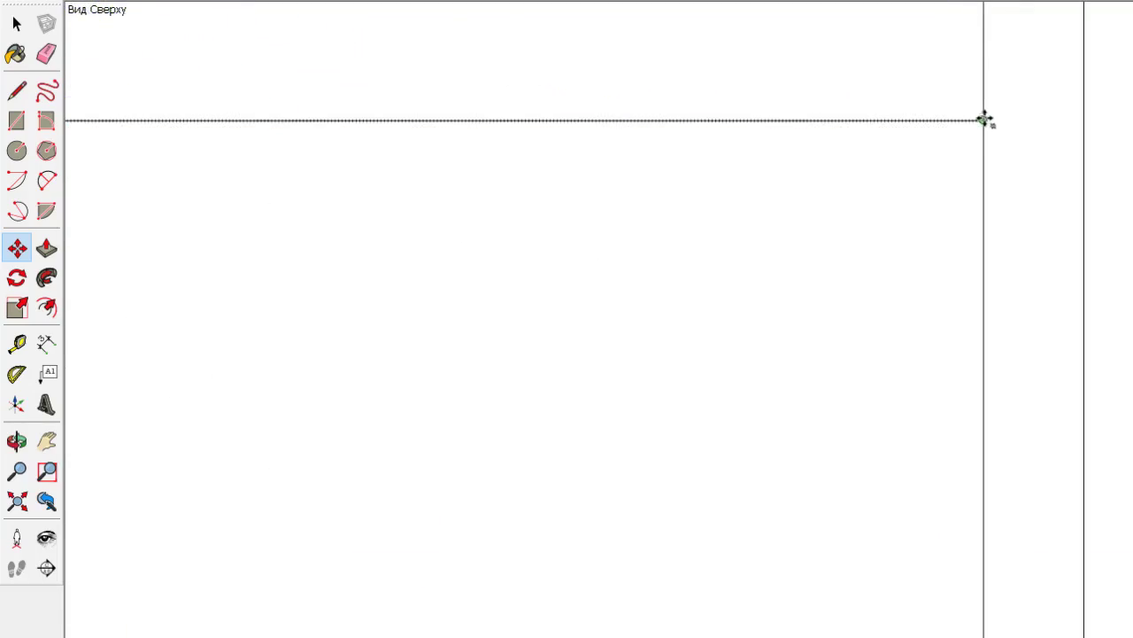
scroll(895, 142, down, 2)
scroll(893, 148, down, 3)
scroll(894, 148, down, 2)
scroll(951, 334, down, 2)
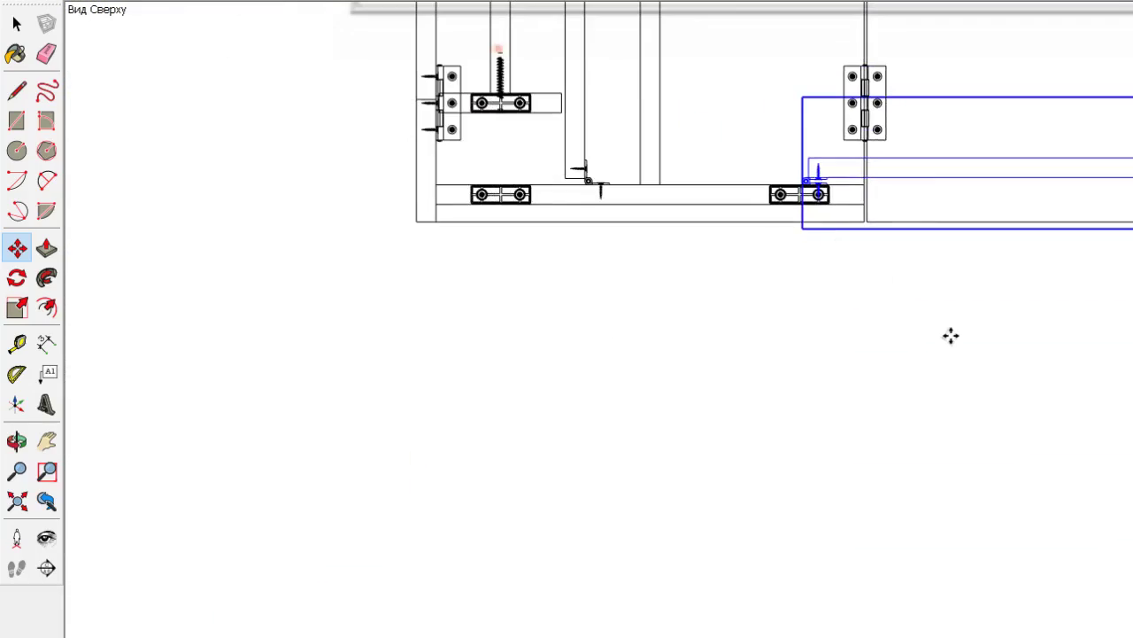
middle_drag(951, 333, 366, 126)
scroll(587, 155, up, 2)
scroll(728, 375, down, 2)
Orbit and pan around the cabinet, then set the Front view with parallel projection
mouse_move(729, 375)
middle_down()
mouse_move(827, 77)
mouse_move(792, 346)
mouse_move(841, 177)
middle_up()
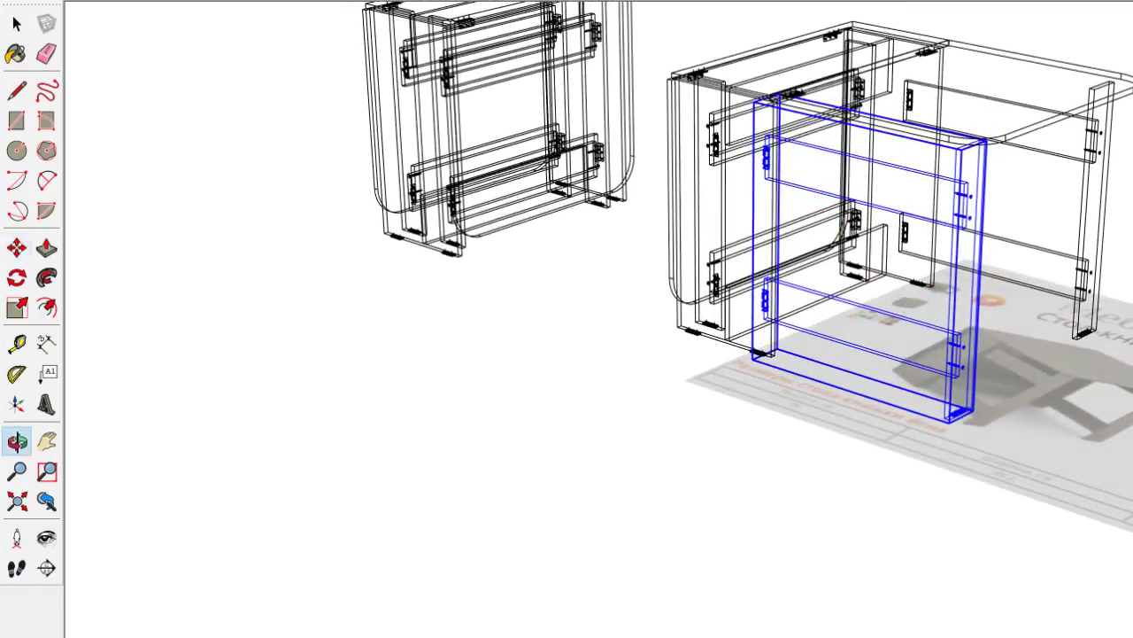
scroll(469, 545, down, 2)
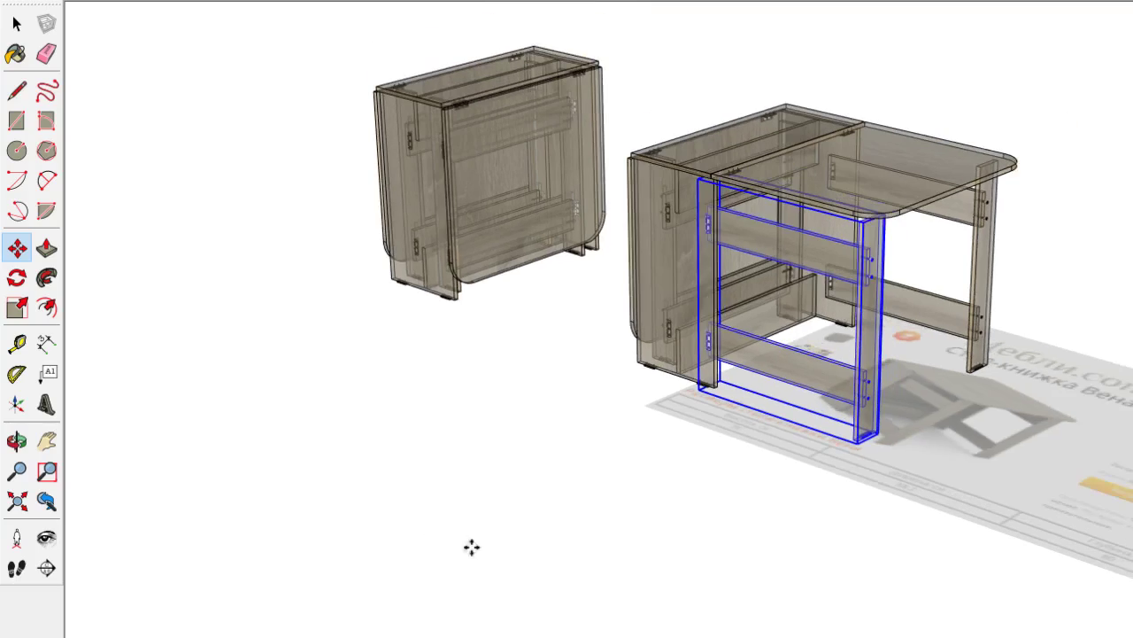
middle_drag(910, 435, 885, 392)
scroll(875, 271, up, 4)
scroll(875, 271, down, 2)
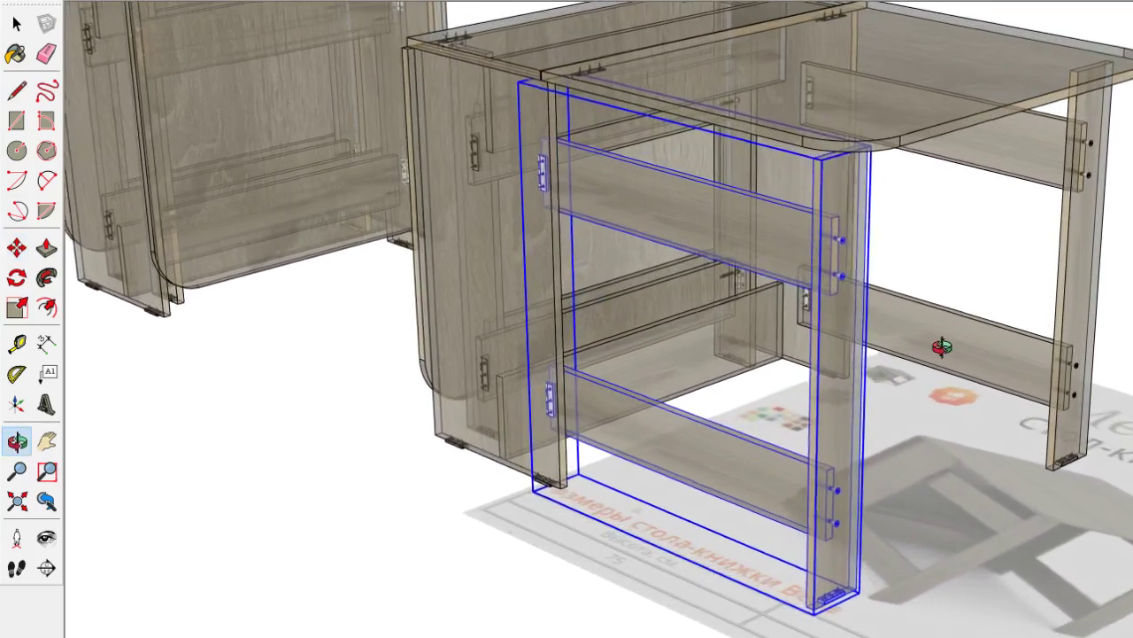
middle_drag(941, 337, 926, 372)
scroll(926, 372, down, 2)
scroll(541, 354, up, 3)
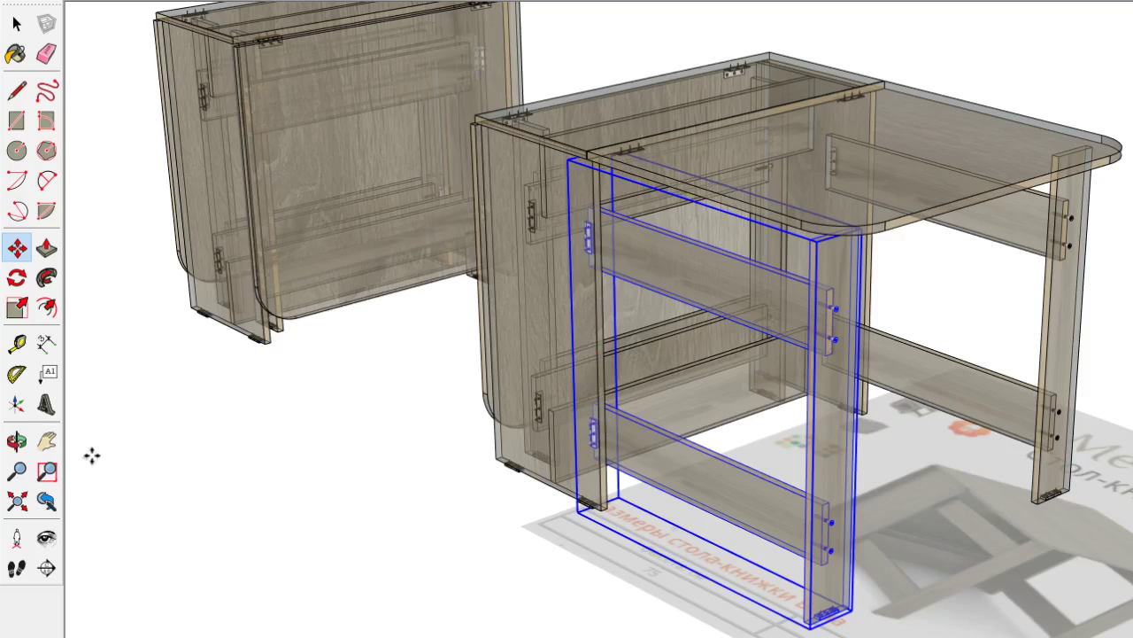
click(46, 440)
drag(139, 404, 146, 540)
middle_drag(1016, 442, 1024, 354)
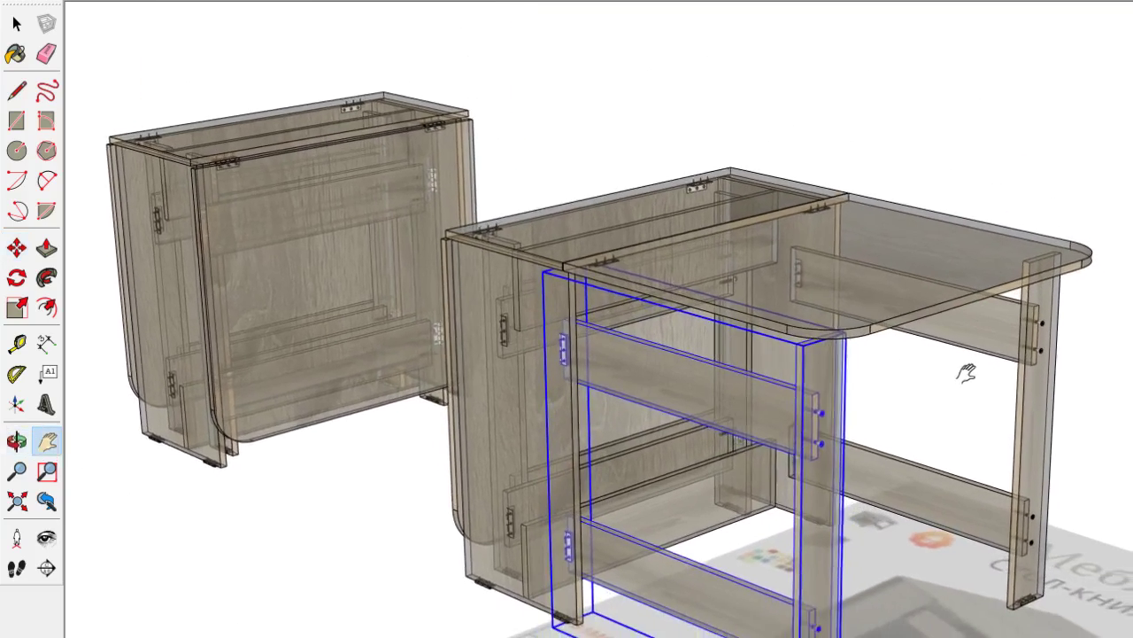
drag(964, 375, 939, 339)
middle_drag(939, 339, 941, 384)
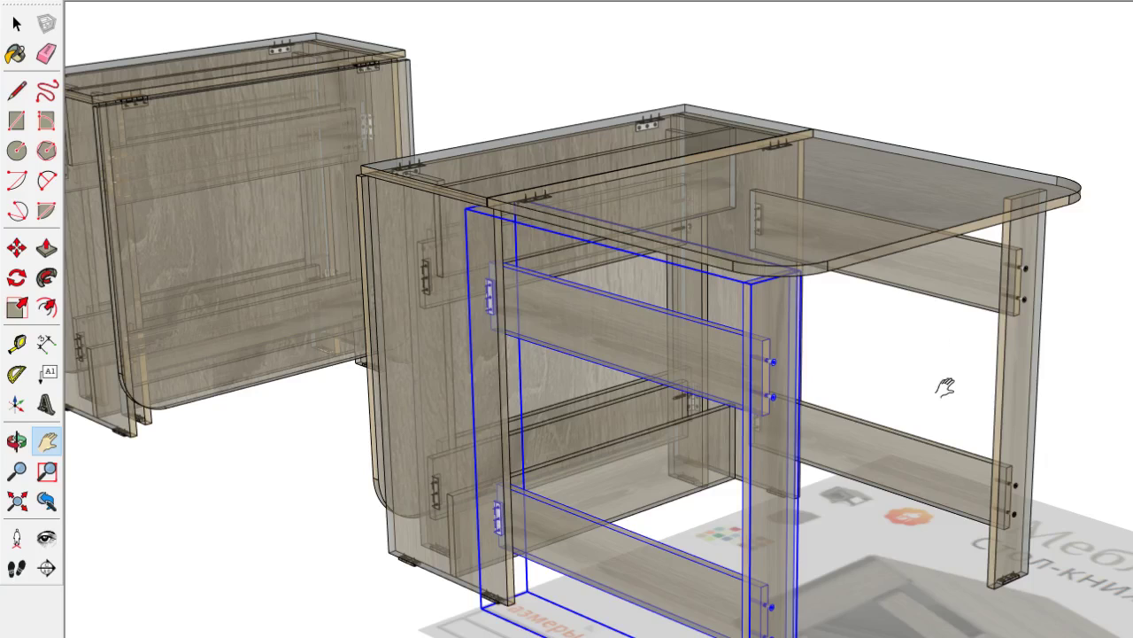
scroll(870, 324, up, 3)
key(F2)
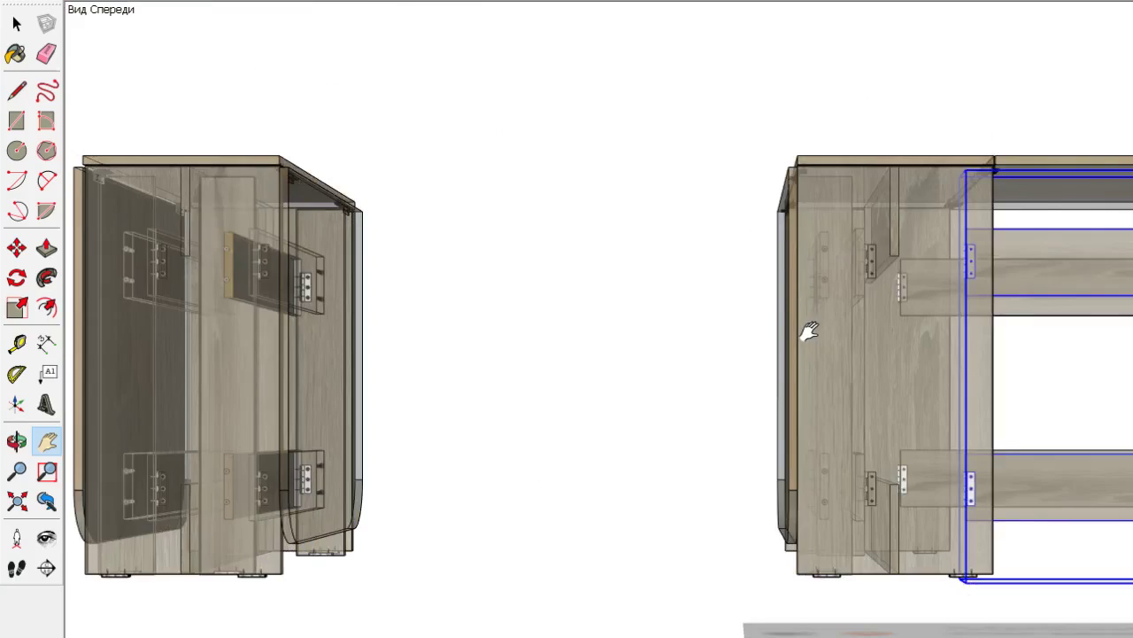
key(v)
scroll(1054, 160, up, 3)
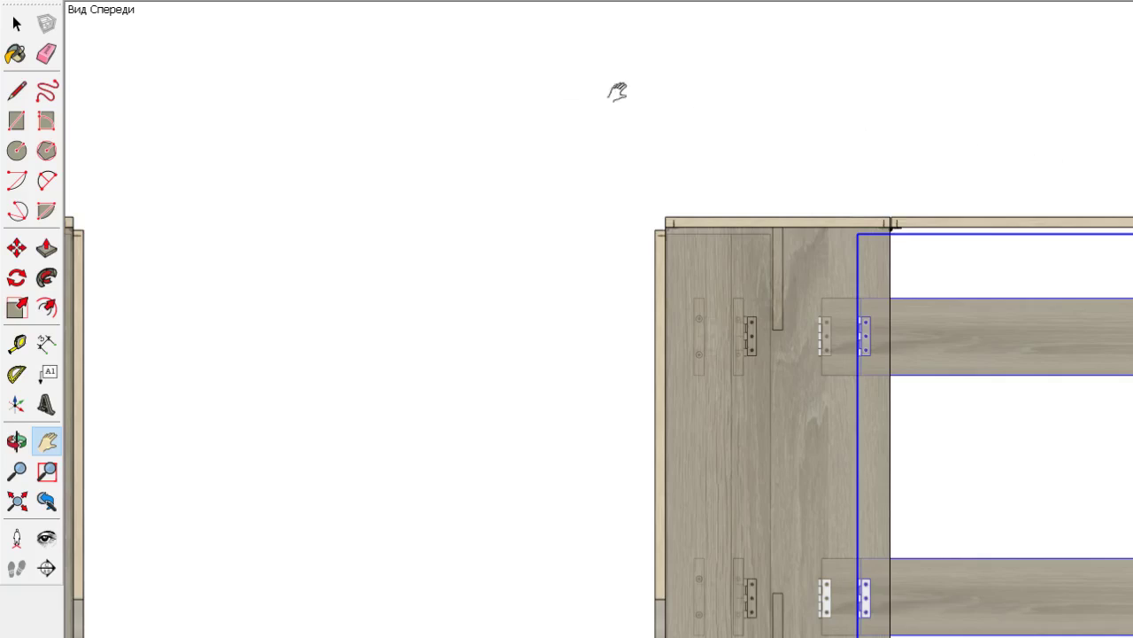
scroll(479, 102, down, 3)
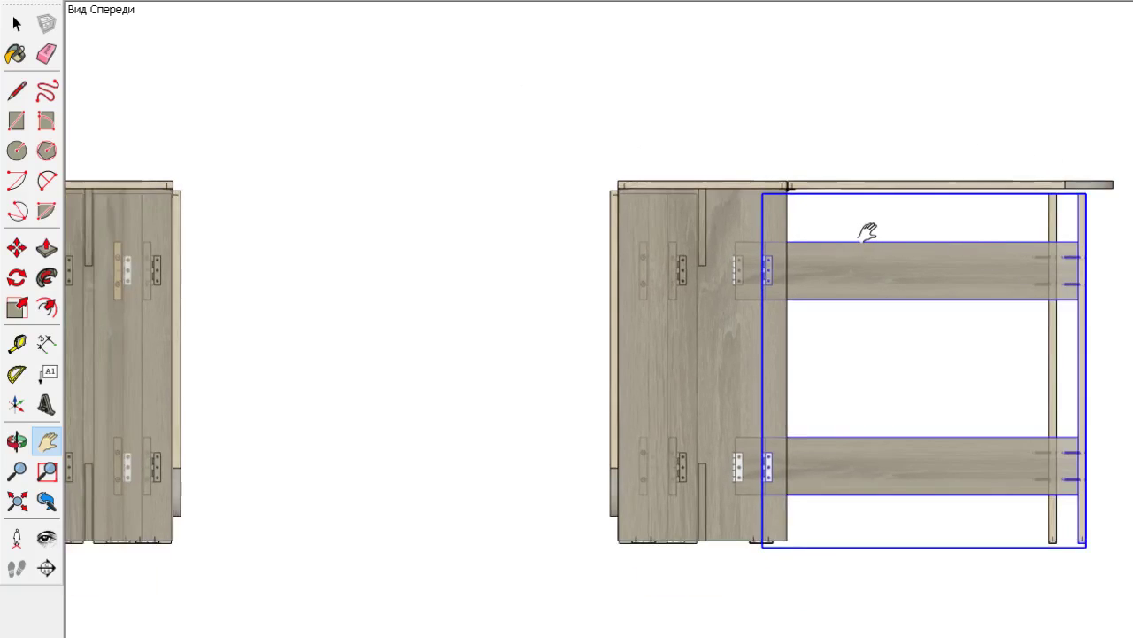
scroll(1107, 189, up, 1)
scroll(1102, 194, up, 2)
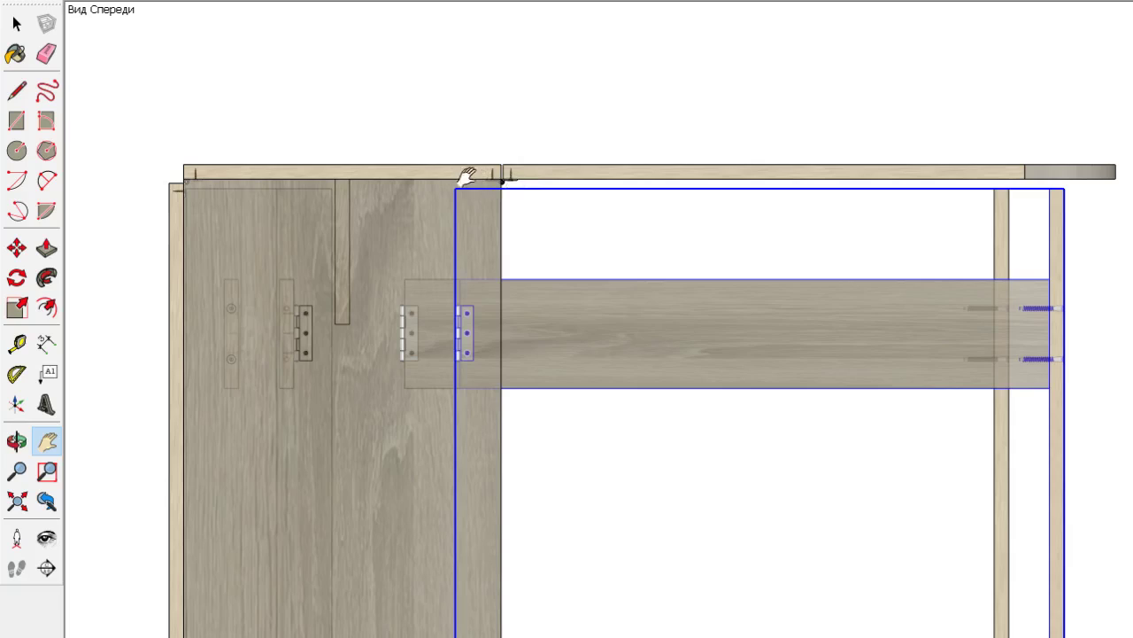
scroll(310, 66, down, 1)
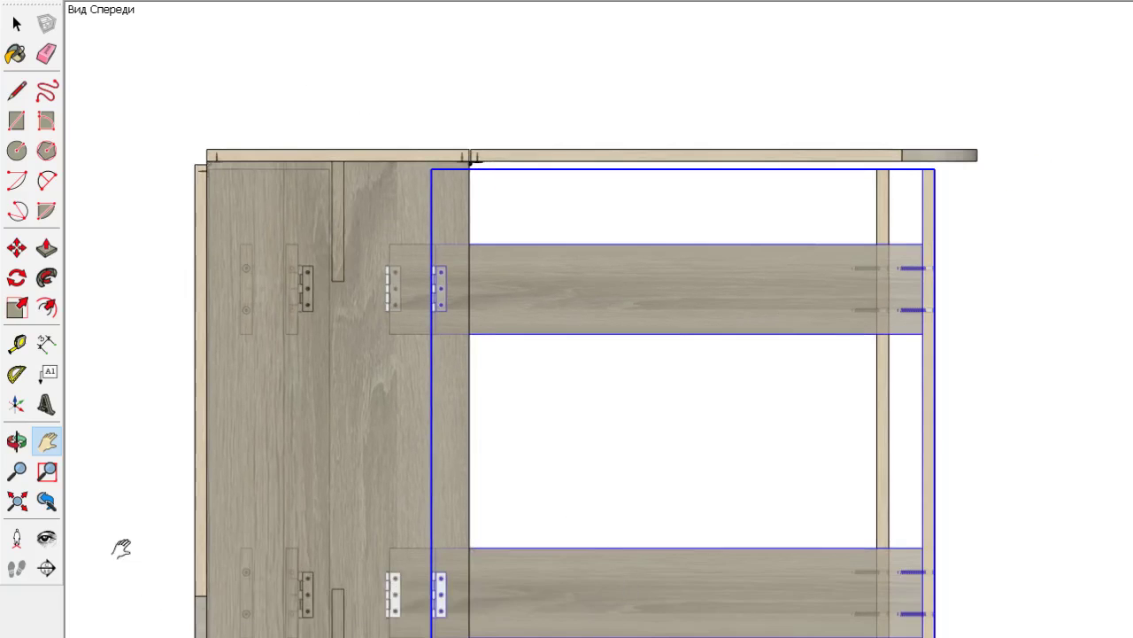
Check the unfolded table's hinges and legs with the Tape Measure
click(16, 344)
scroll(469, 313, up, 3)
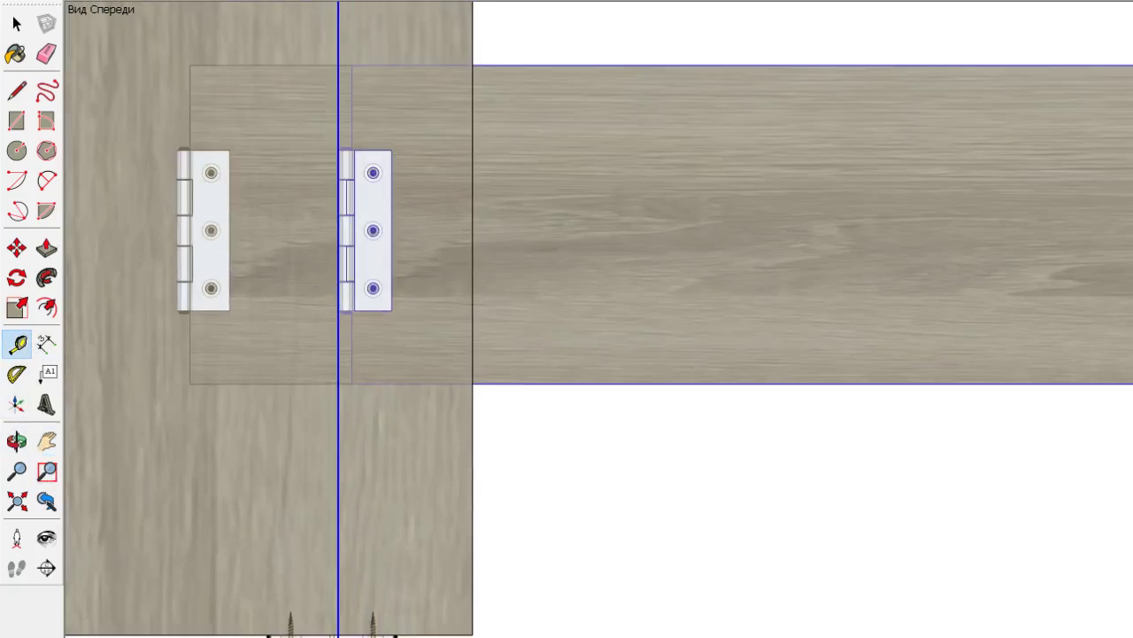
scroll(447, 611, up, 2)
scroll(543, 605, down, 2)
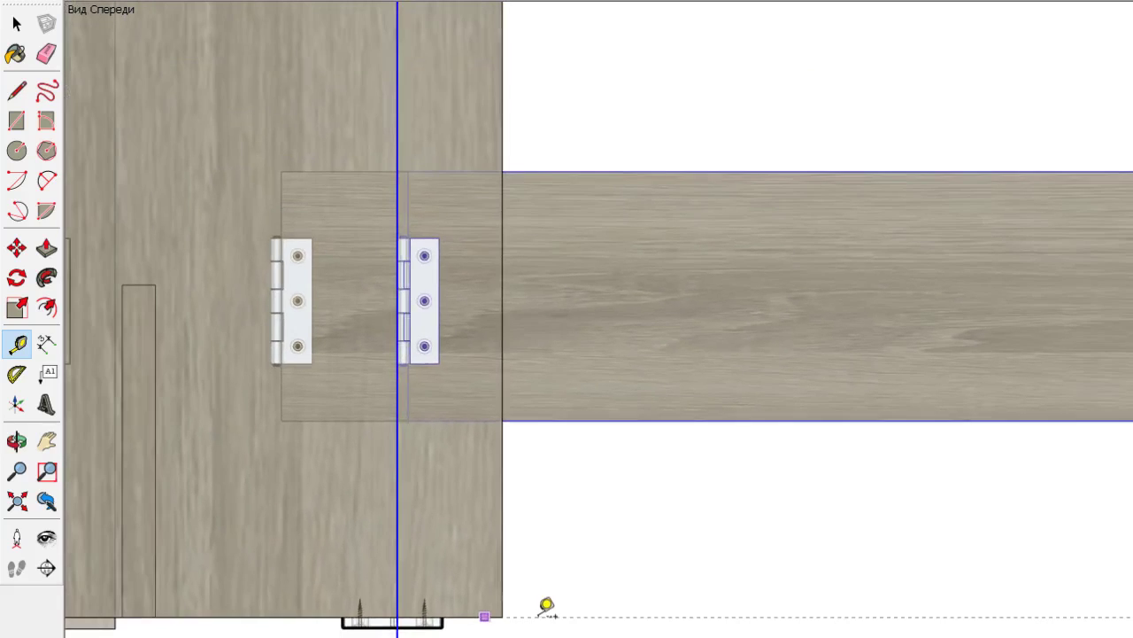
scroll(537, 602, down, 2)
scroll(781, 576, up, 2)
scroll(915, 594, up, 1)
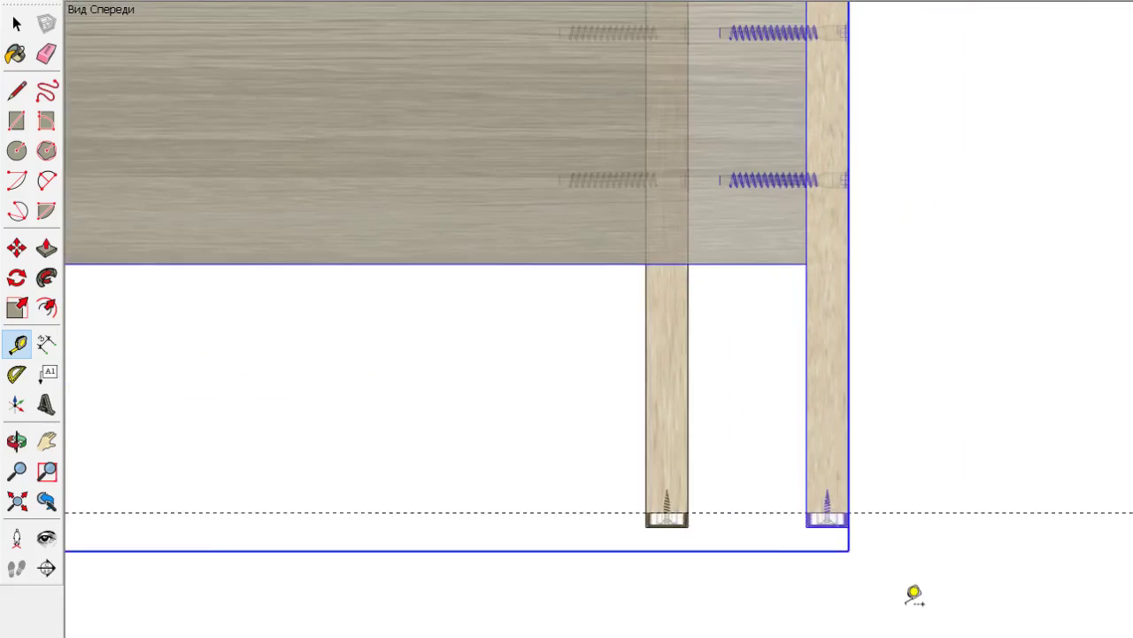
scroll(819, 546, down, 2)
scroll(820, 549, down, 1)
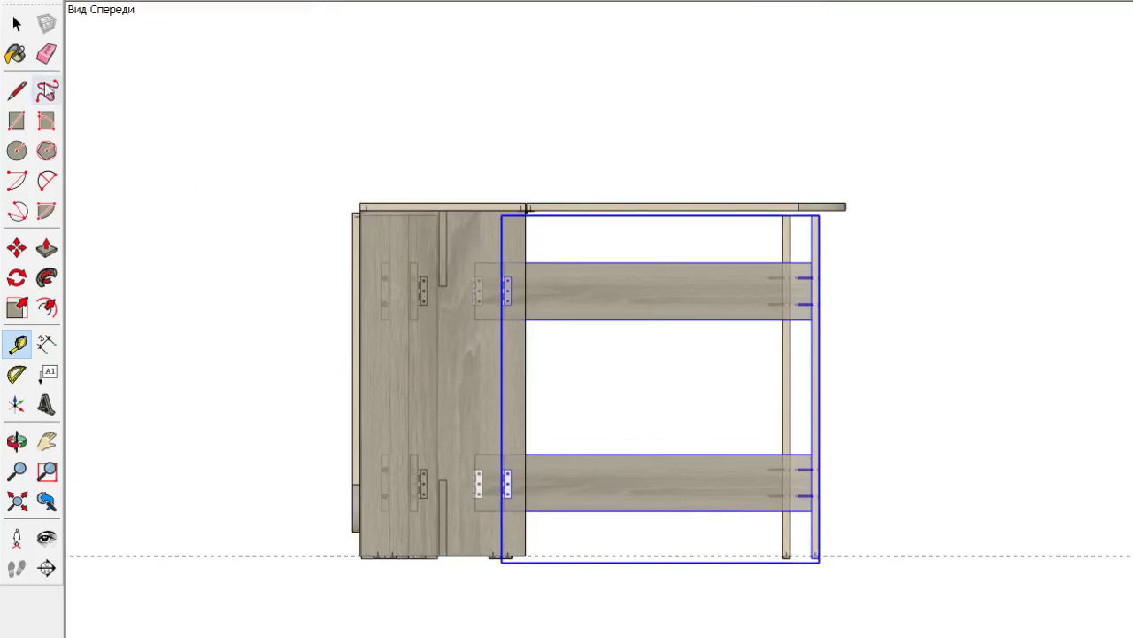
Delete the leftover dashed guide line along the bottom
click(17, 24)
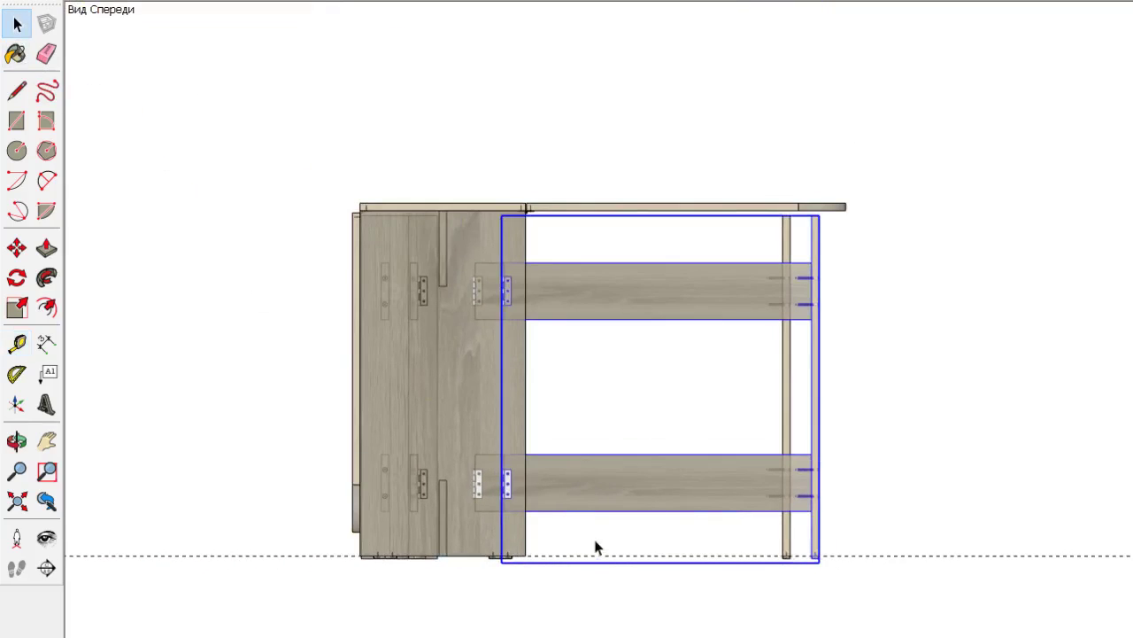
click(640, 558)
key(Delete)
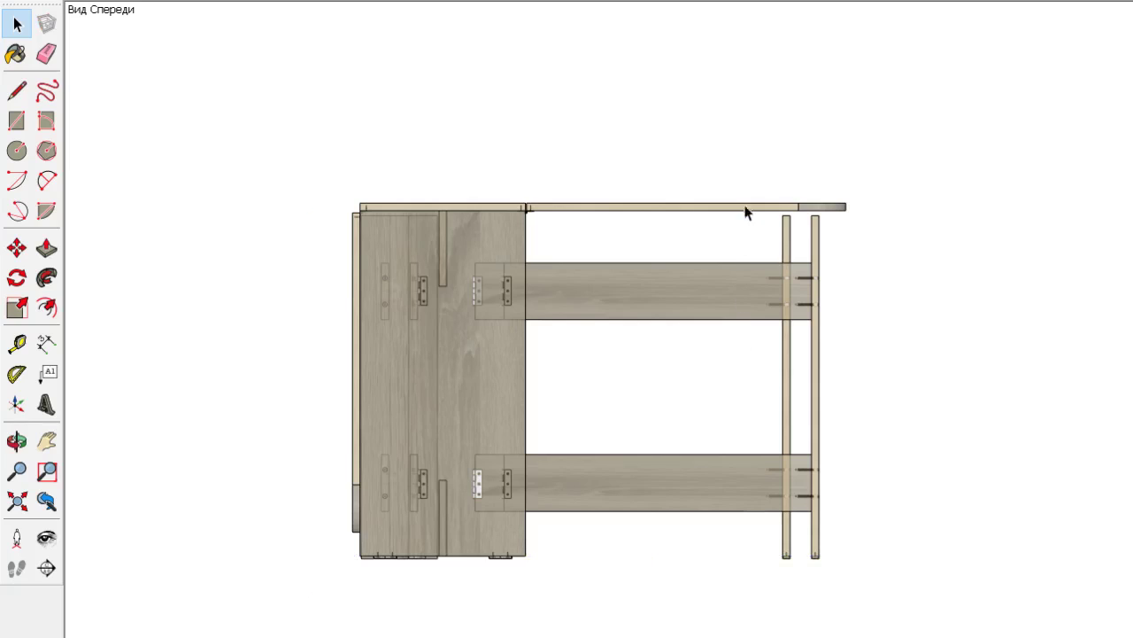
scroll(747, 213, up, 3)
scroll(797, 222, up, 1)
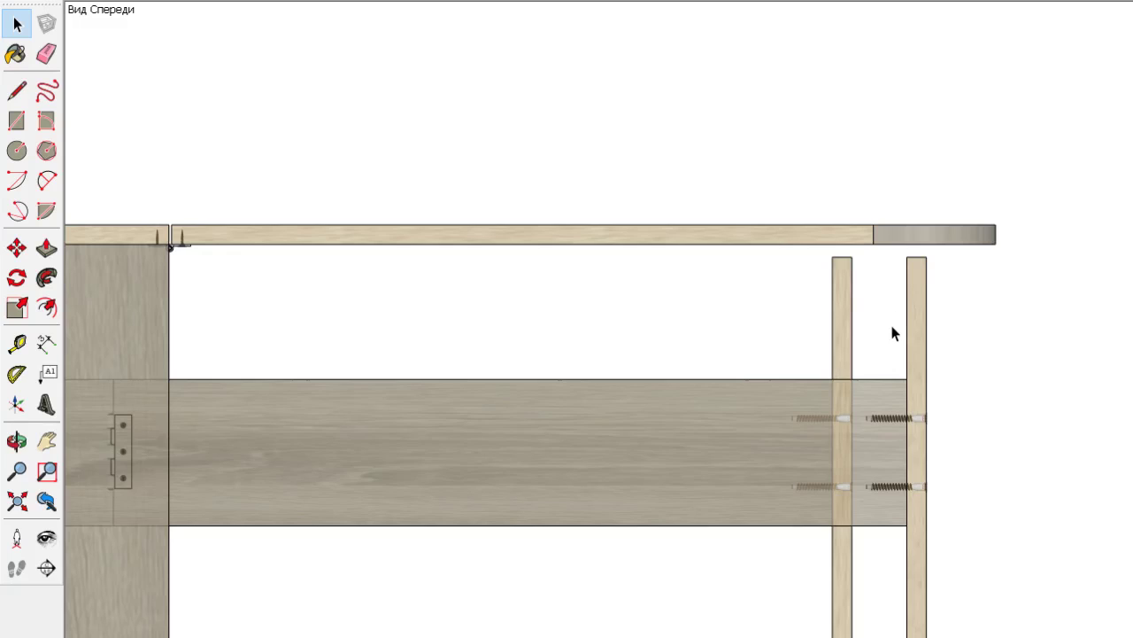
middle_drag(893, 329, 723, 373)
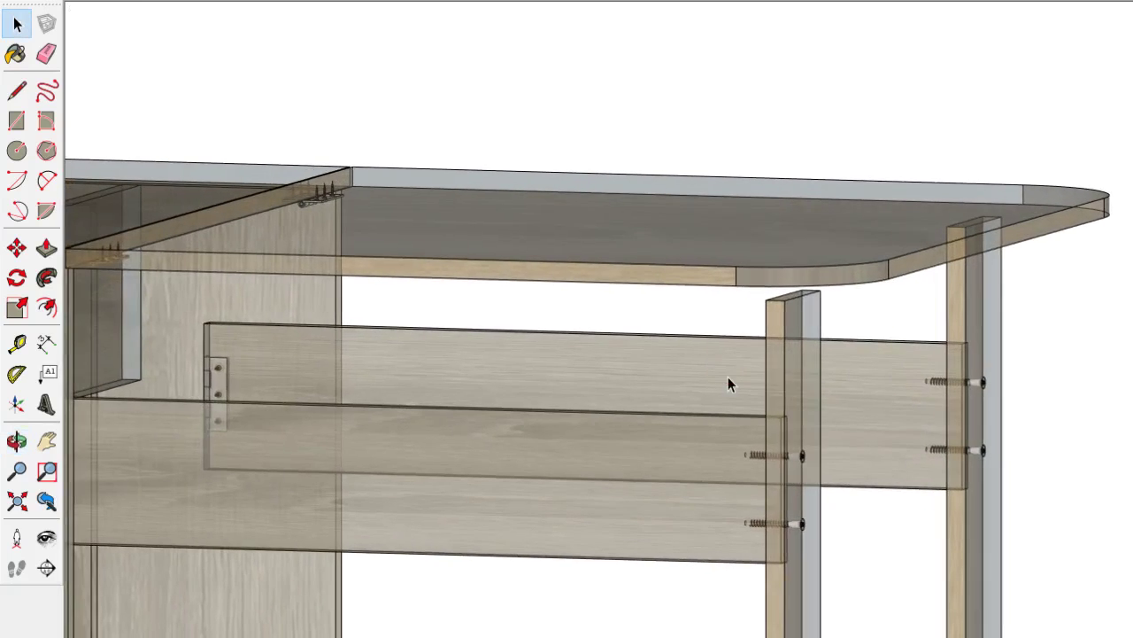
View the hinge side from the right, orbit into perspective and select the leaf frame assembly
key(F4)
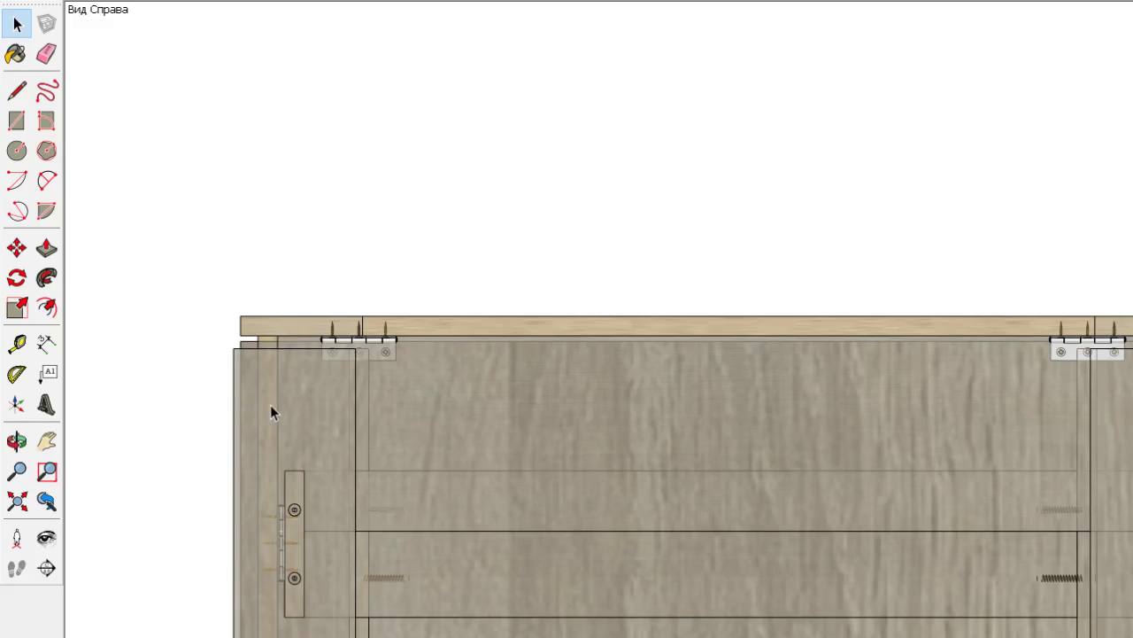
scroll(434, 275, down, 3)
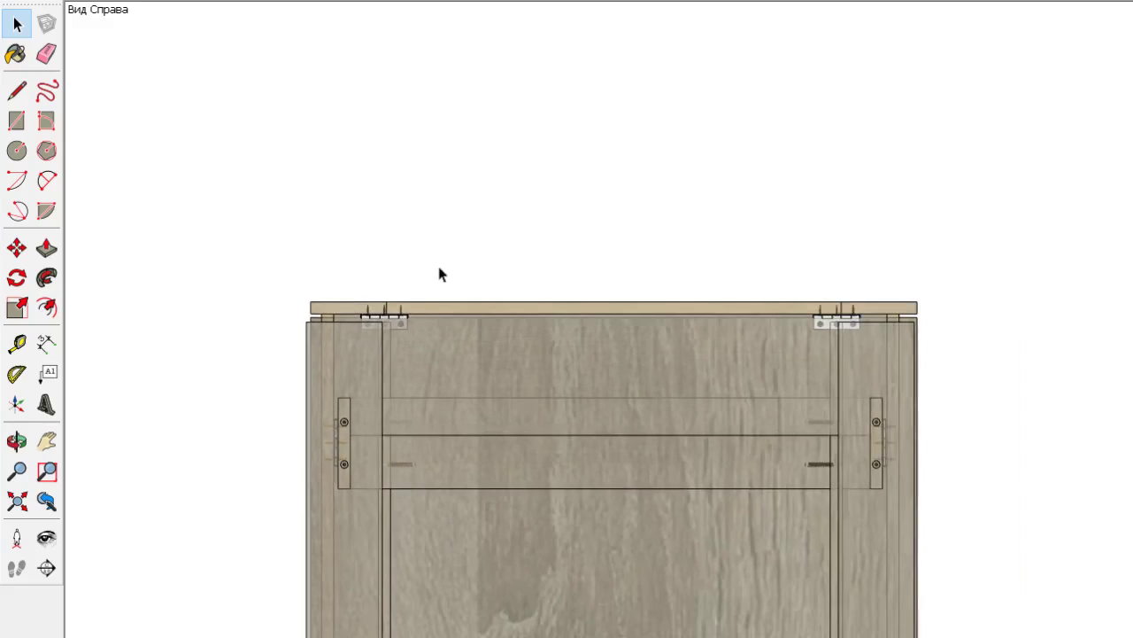
mouse_move(346, 427)
middle_down()
mouse_move(583, 453)
mouse_move(790, 501)
middle_up()
click(793, 458)
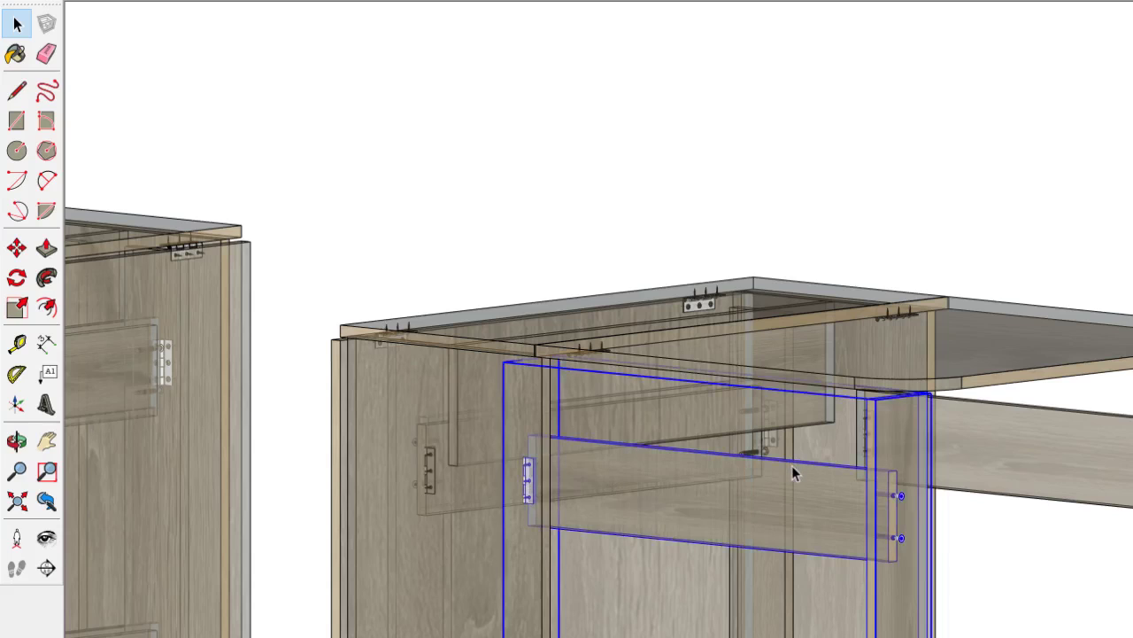
From the top view, start rotating the selected leaf assembly about the hinge knuckle
key(t)
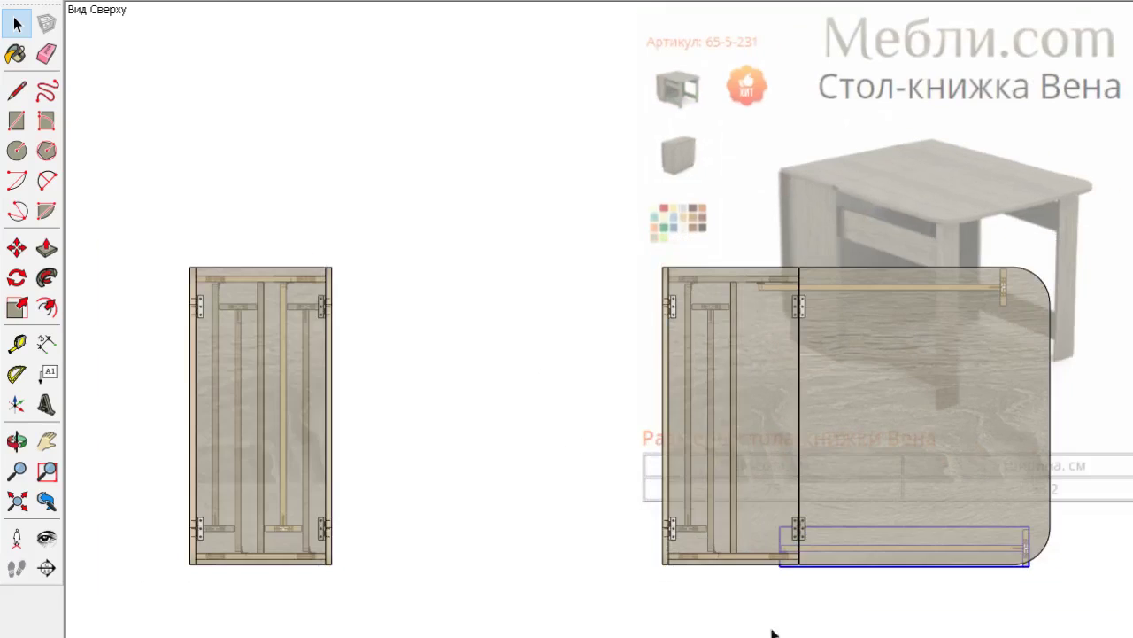
scroll(801, 535, up, 3)
scroll(716, 463, up, 3)
scroll(597, 449, up, 3)
scroll(598, 448, up, 3)
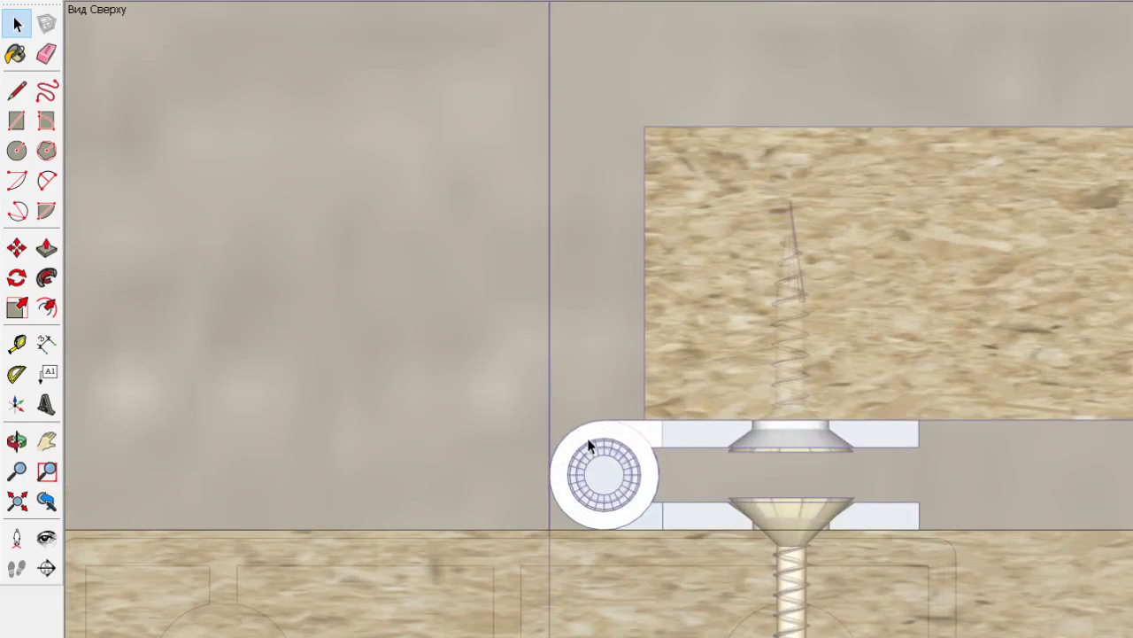
click(16, 277)
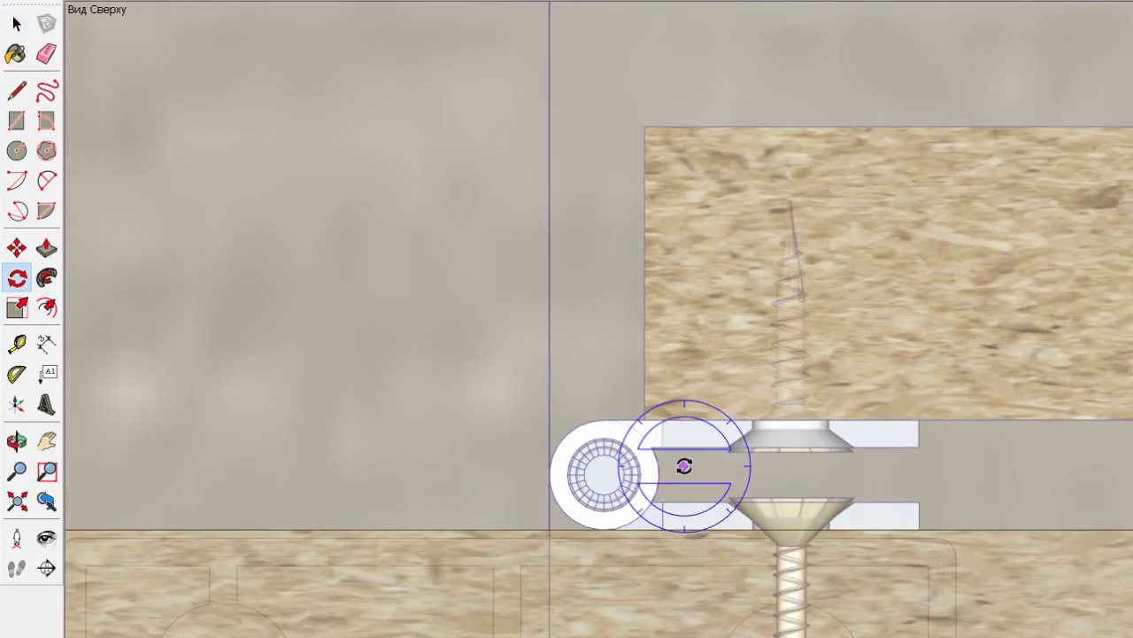
scroll(682, 467, up, 2)
scroll(387, 372, down, 2)
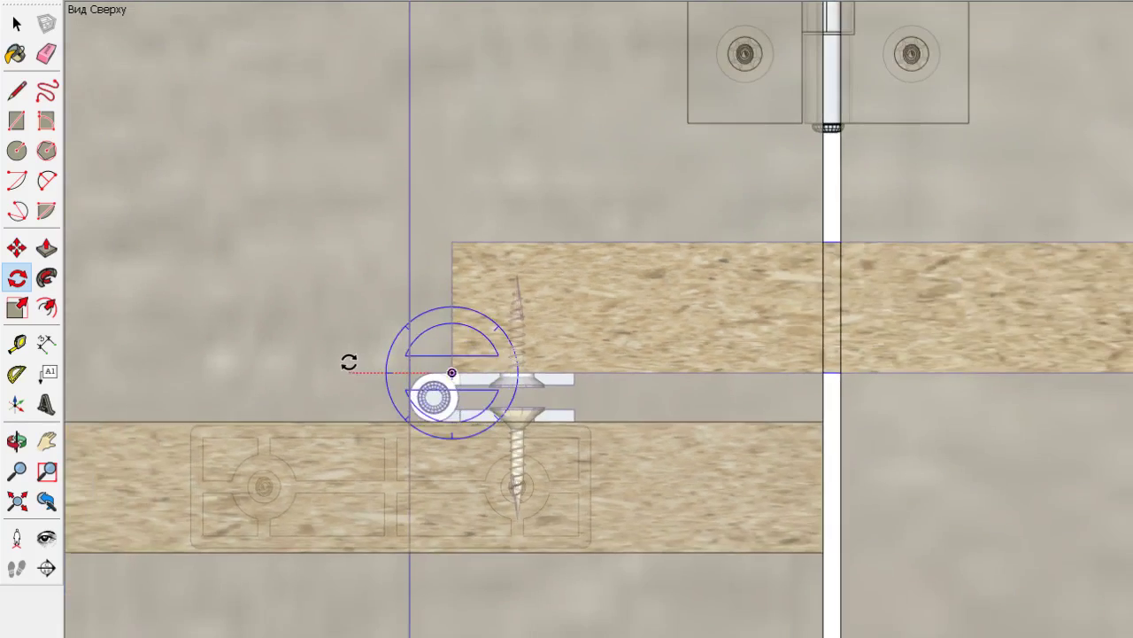
scroll(349, 362, down, 3)
scroll(346, 354, down, 3)
scroll(1001, 392, up, 3)
scroll(1002, 332, up, 3)
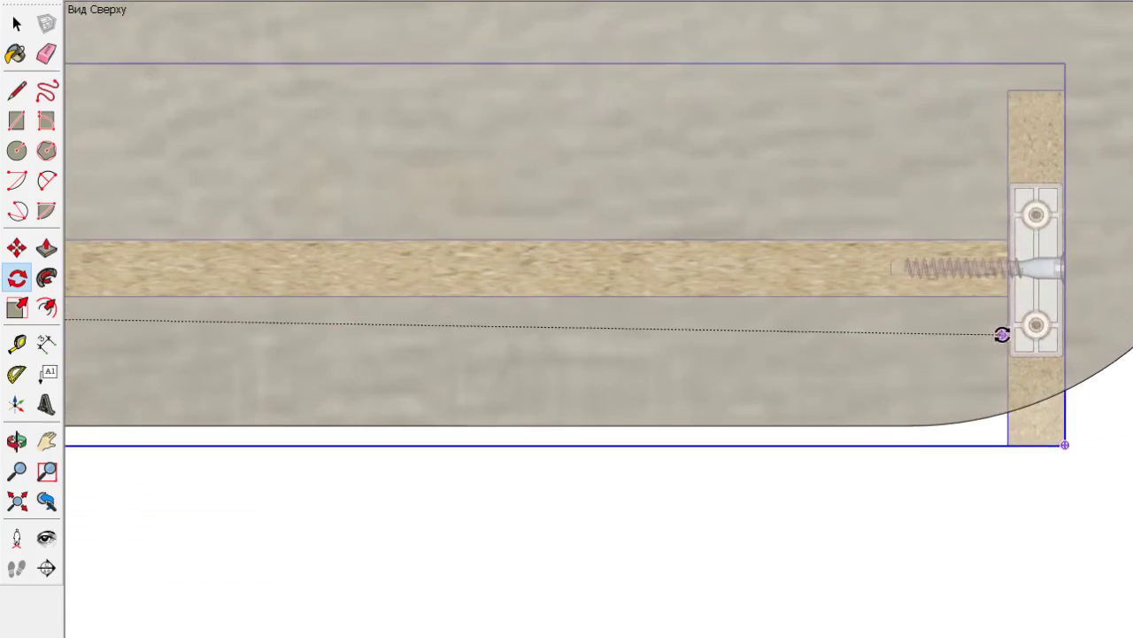
Swing the leaf support frame a few degrees open about its hinge pin, referenced from the panel end
click(999, 299)
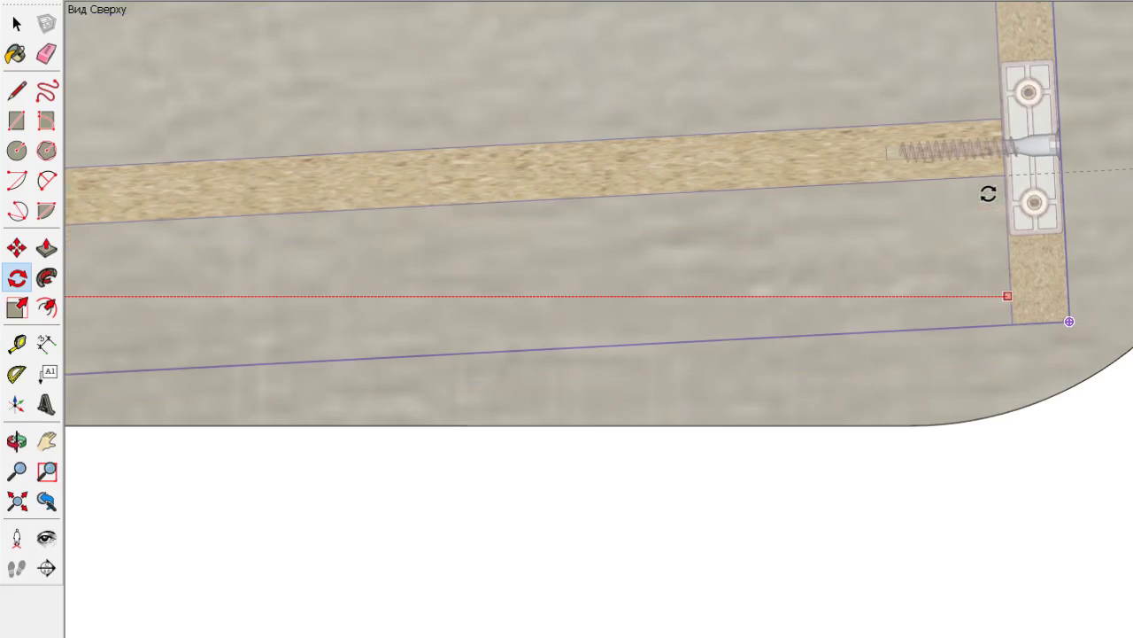
click(999, 200)
scroll(1001, 202, down, 3)
scroll(983, 274, down, 2)
scroll(602, 263, up, 3)
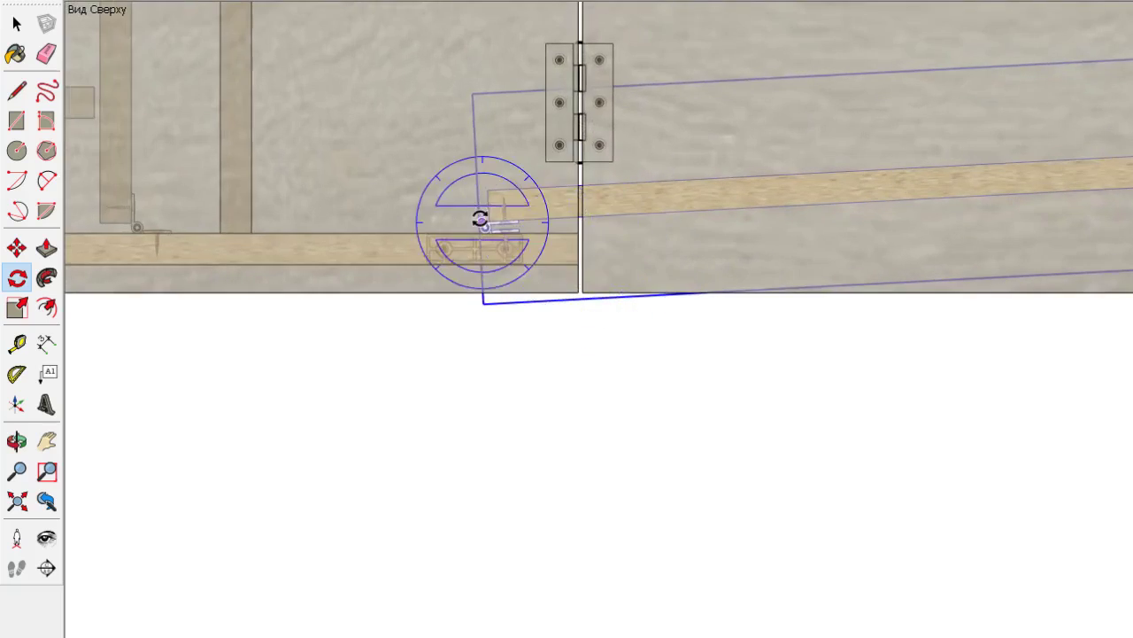
scroll(461, 221, up, 3)
scroll(410, 222, up, 3)
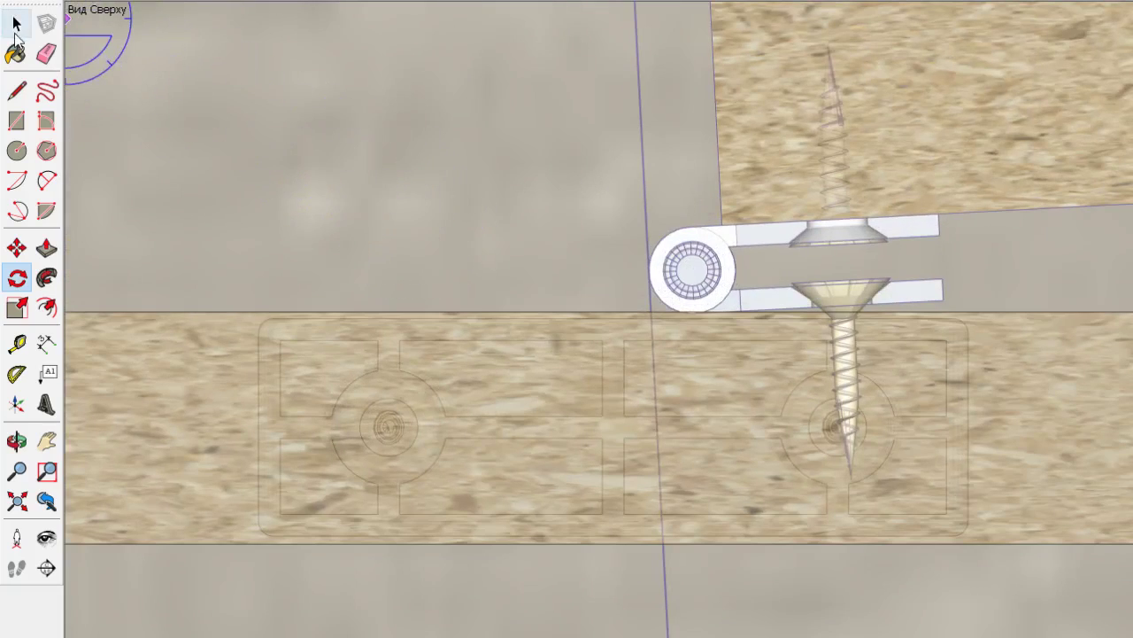
click(16, 25)
In wireframe view, delete the duplicate lower hinge plate and screw inside the hinge group
key(alt+1)
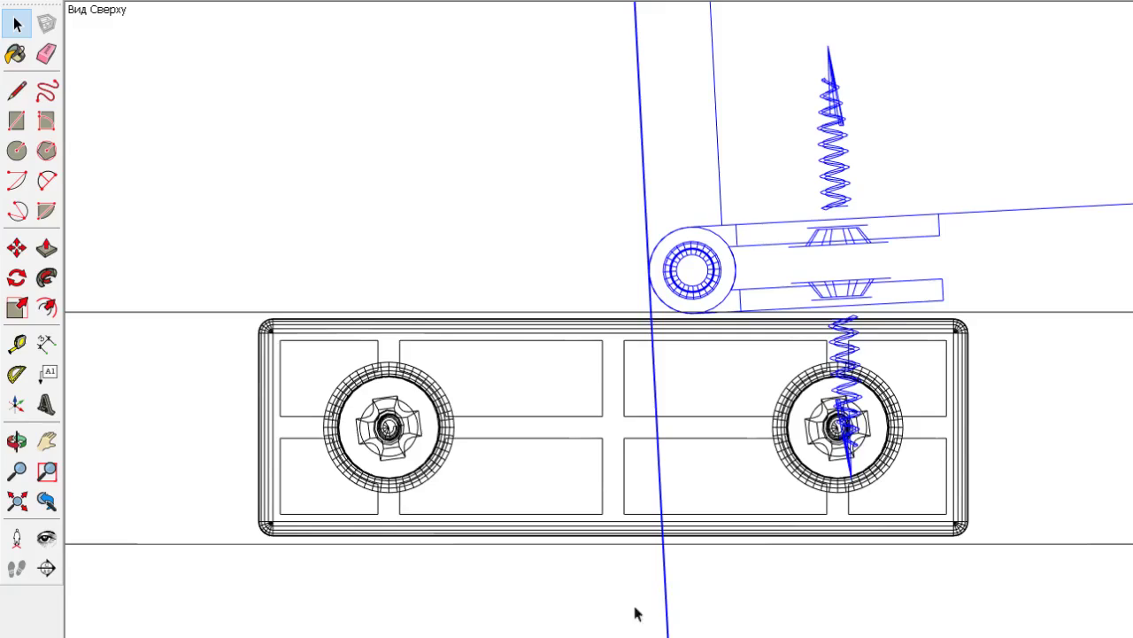
double_click(937, 305)
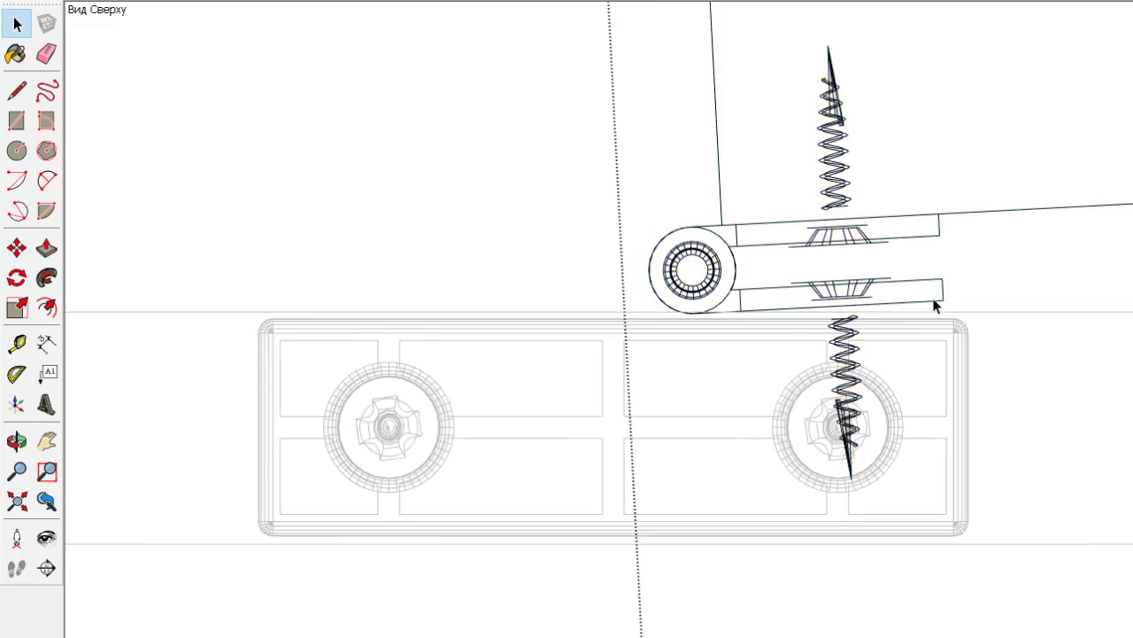
click(941, 306)
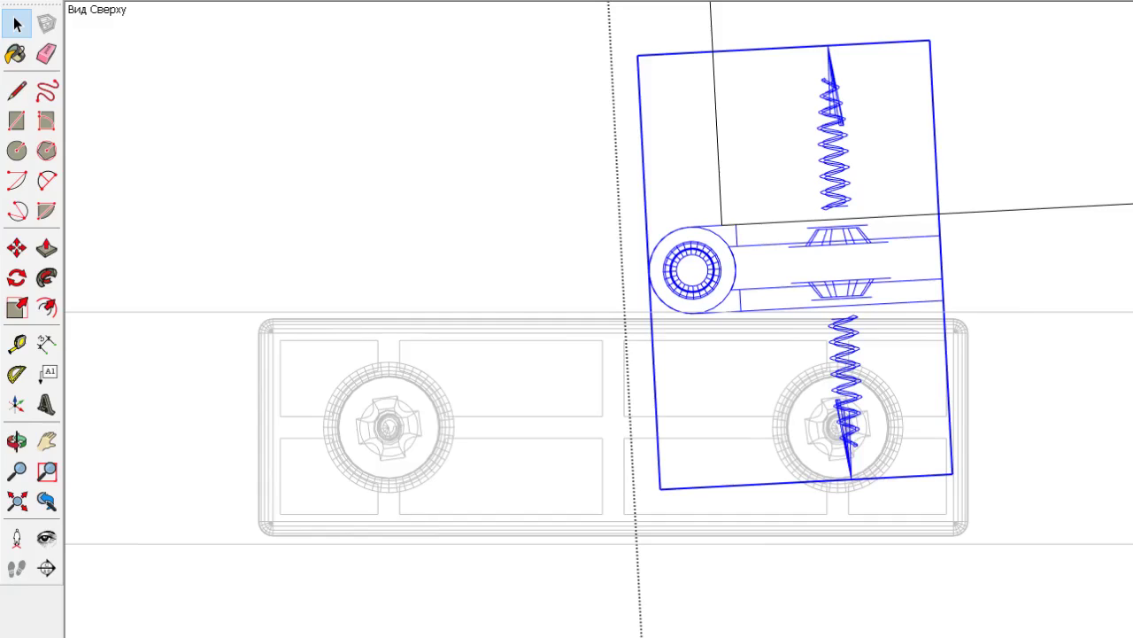
click(938, 288)
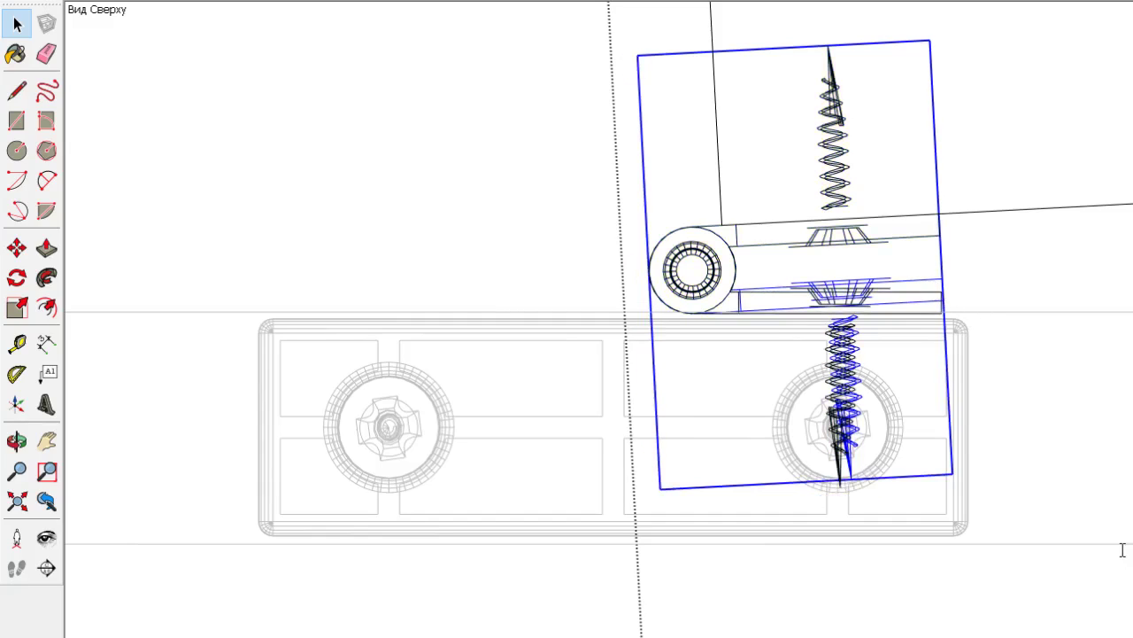
key(ctrl+z)
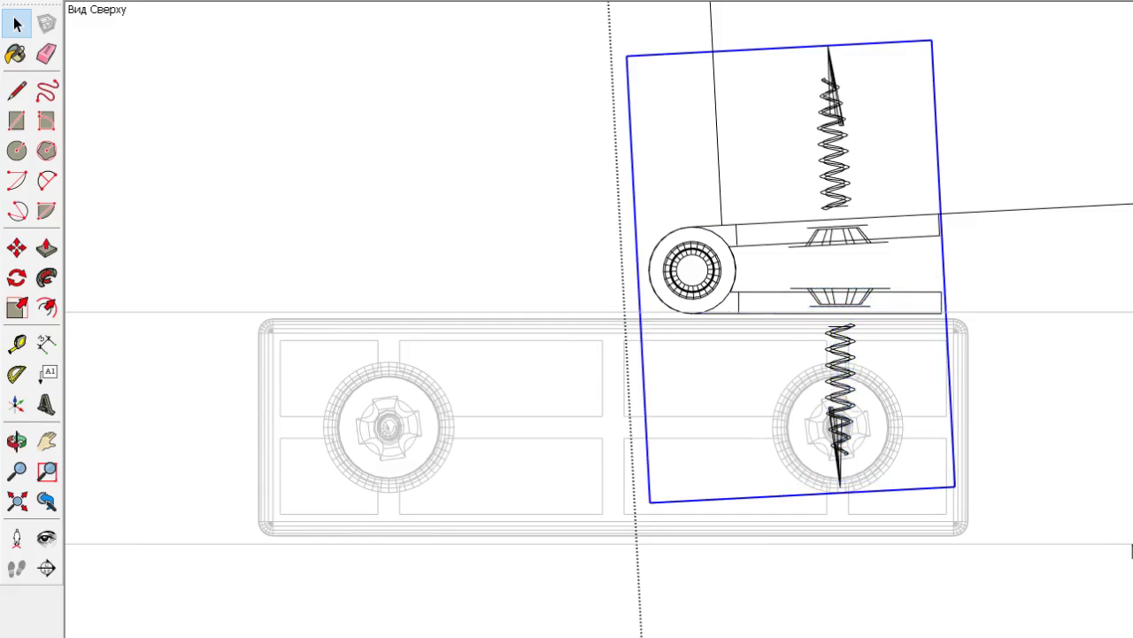
scroll(690, 531, down, 3)
scroll(585, 620, down, 3)
Select the leaf assembly and start rotating it with the pivot at the hinge knuckle
scroll(607, 632, down, 3)
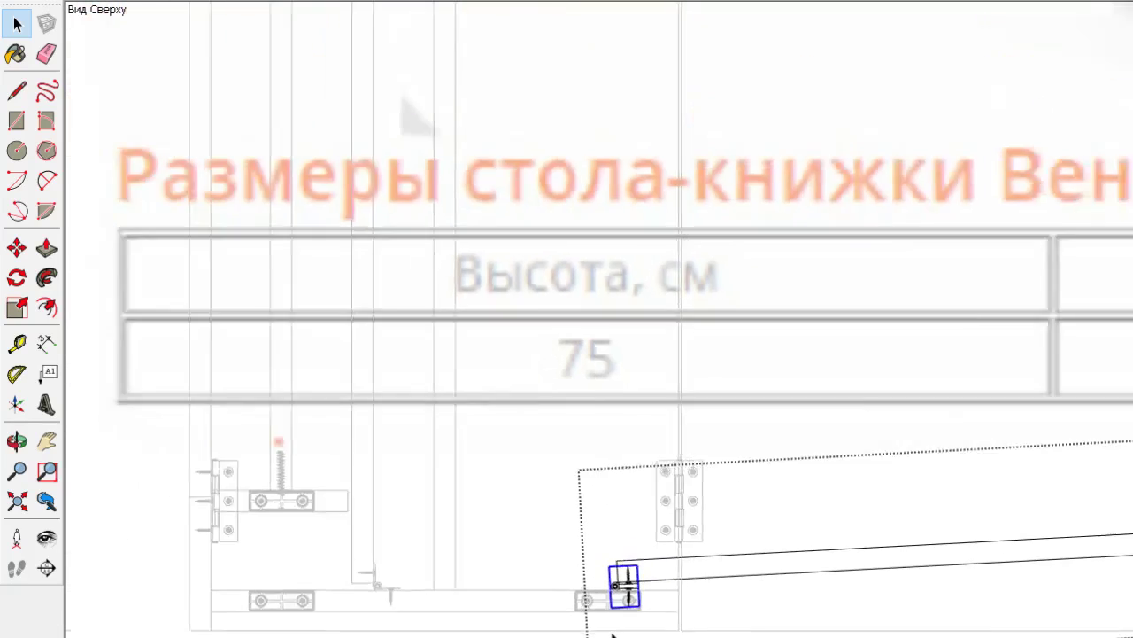
scroll(611, 634, down, 3)
scroll(640, 324, up, 3)
scroll(574, 298, up, 3)
scroll(473, 106, up, 2)
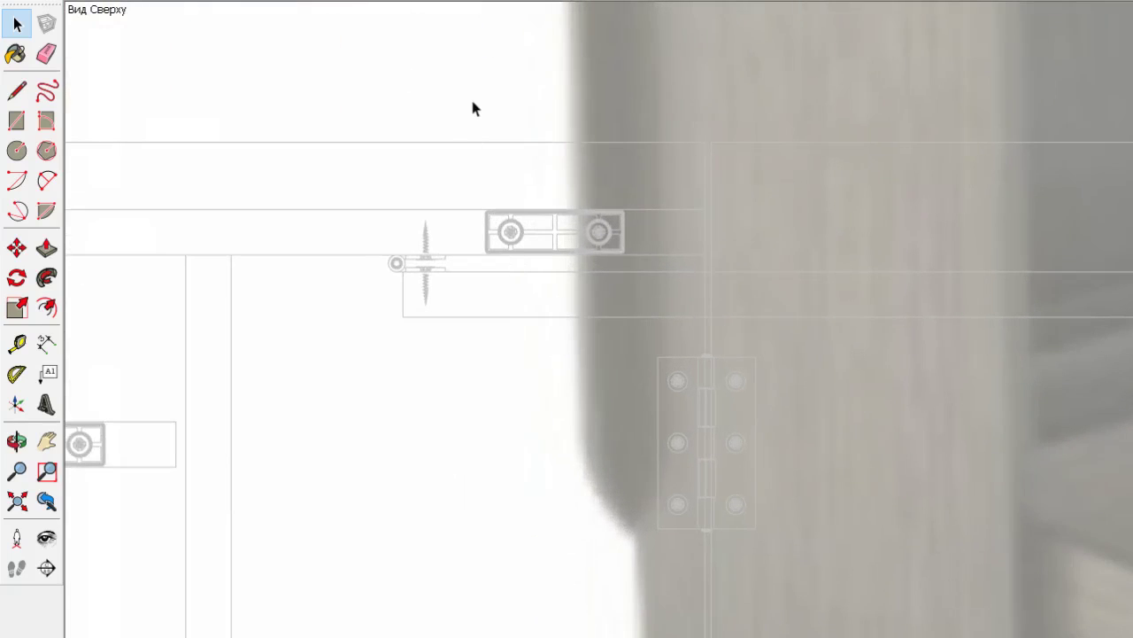
click(430, 275)
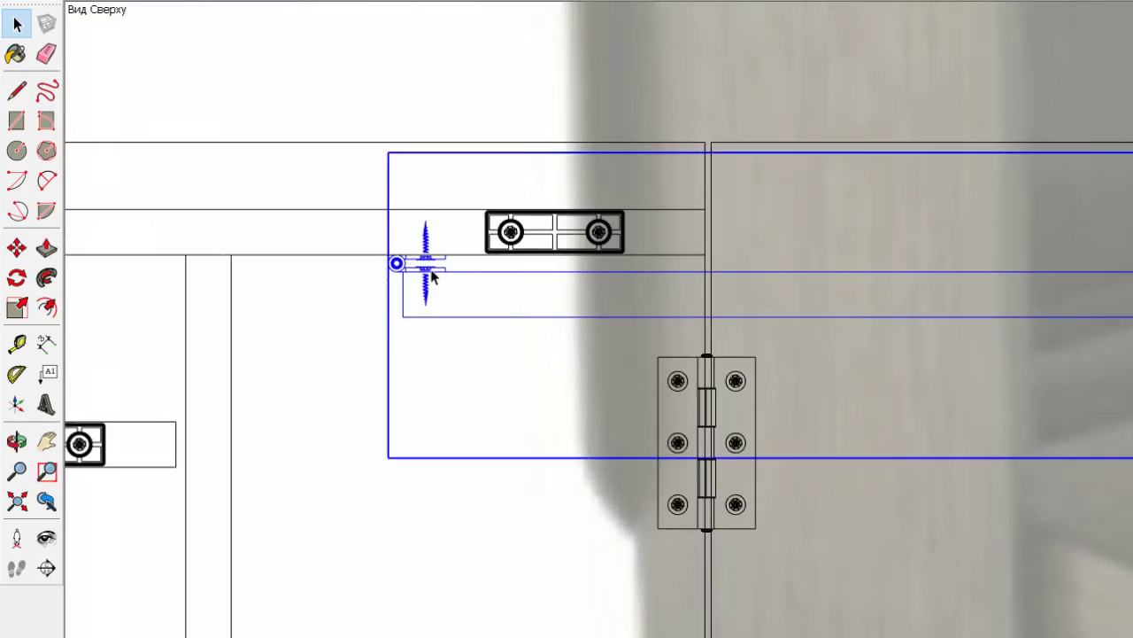
scroll(343, 255, up, 1)
scroll(344, 255, up, 2)
scroll(265, 257, up, 2)
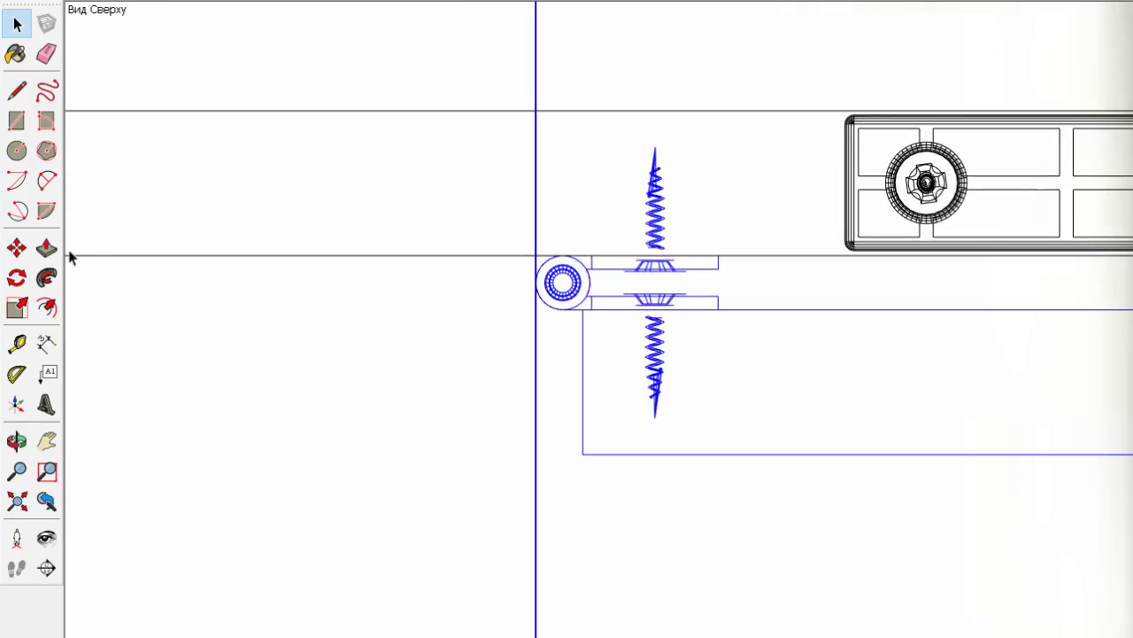
click(16, 277)
scroll(539, 329, up, 2)
click(624, 286)
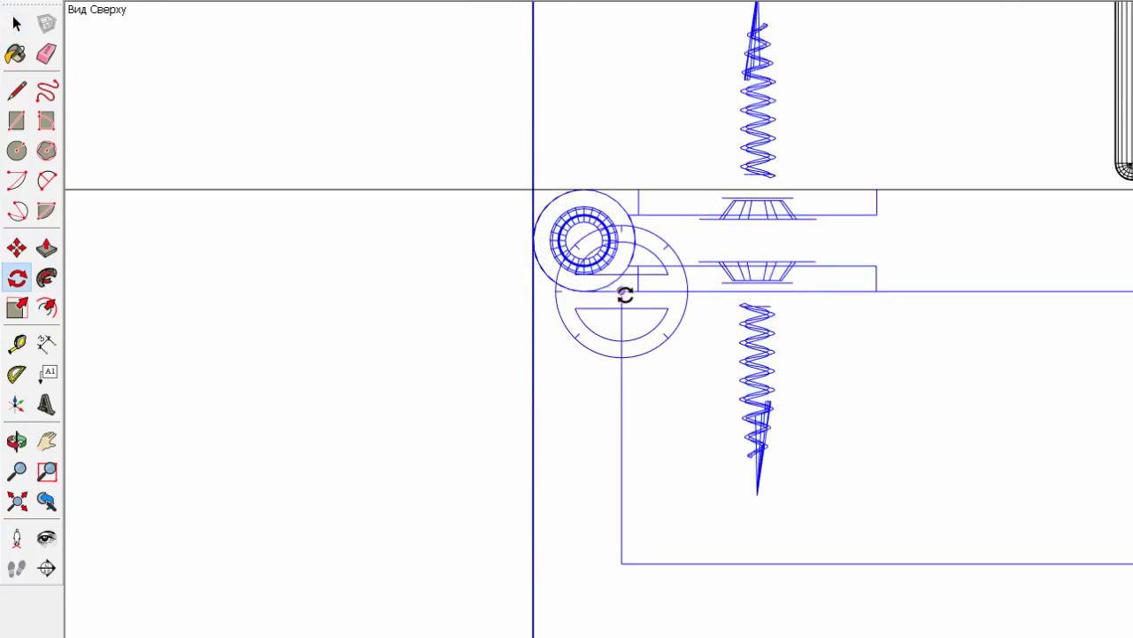
Turn the assembly to its new angle, measured from the panel end
scroll(398, 247, down, 4)
scroll(381, 245, down, 3)
scroll(398, 245, down, 3)
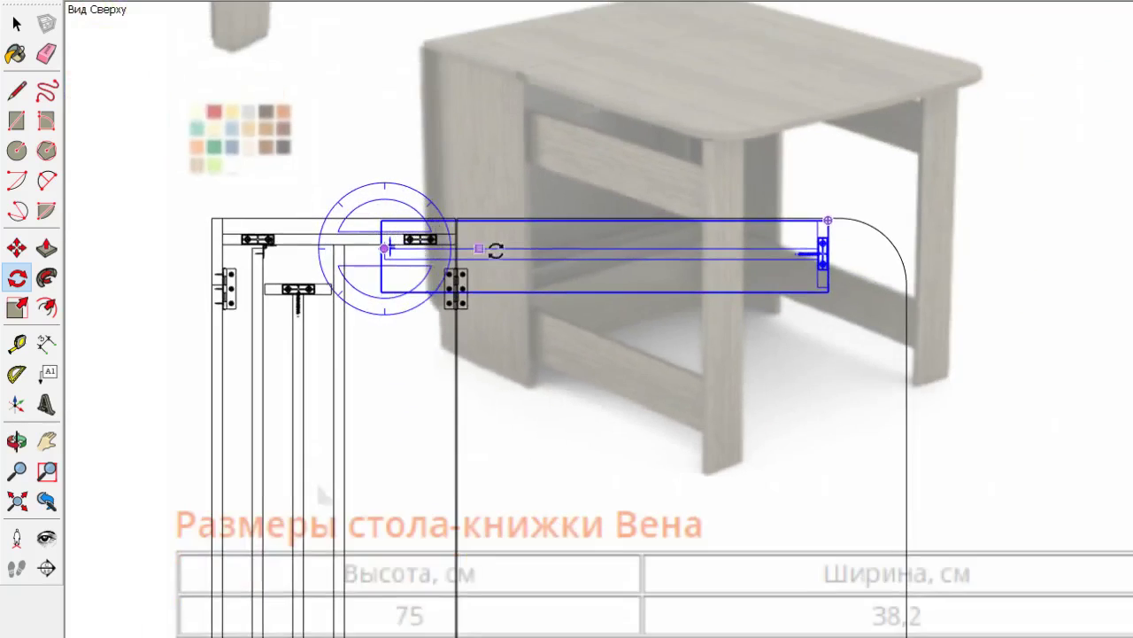
scroll(800, 253, up, 4)
scroll(859, 264, up, 3)
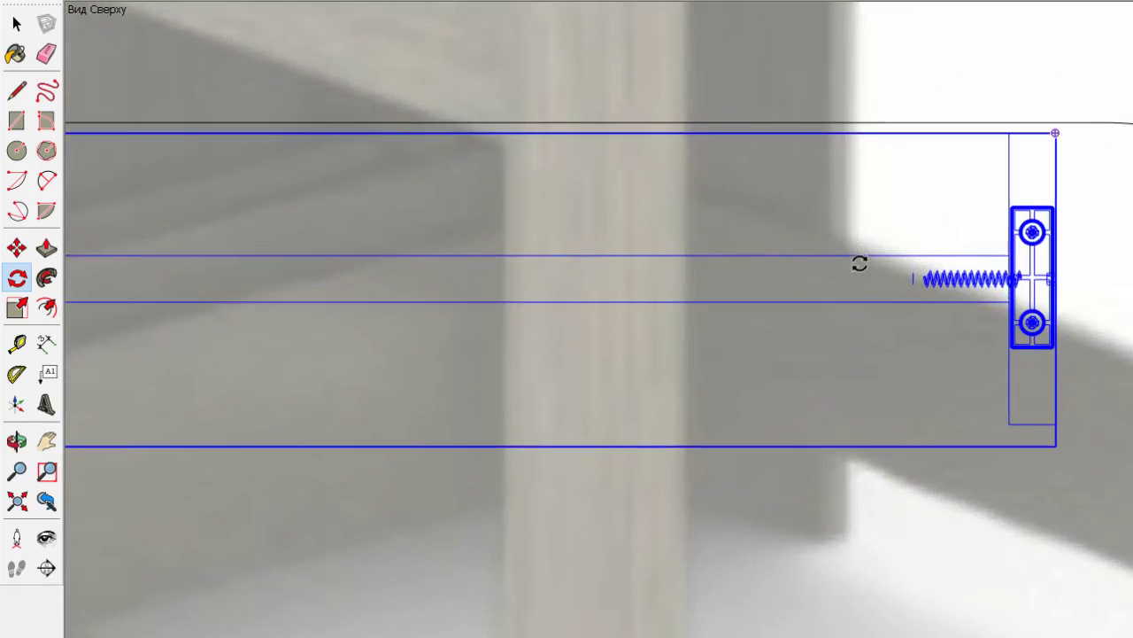
click(934, 254)
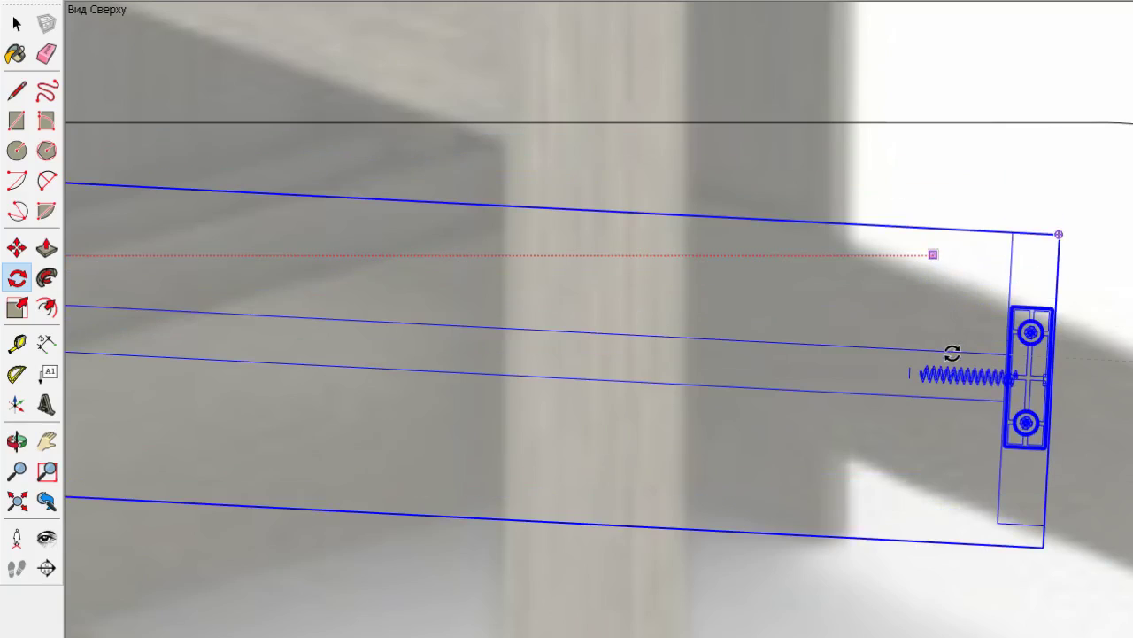
click(952, 354)
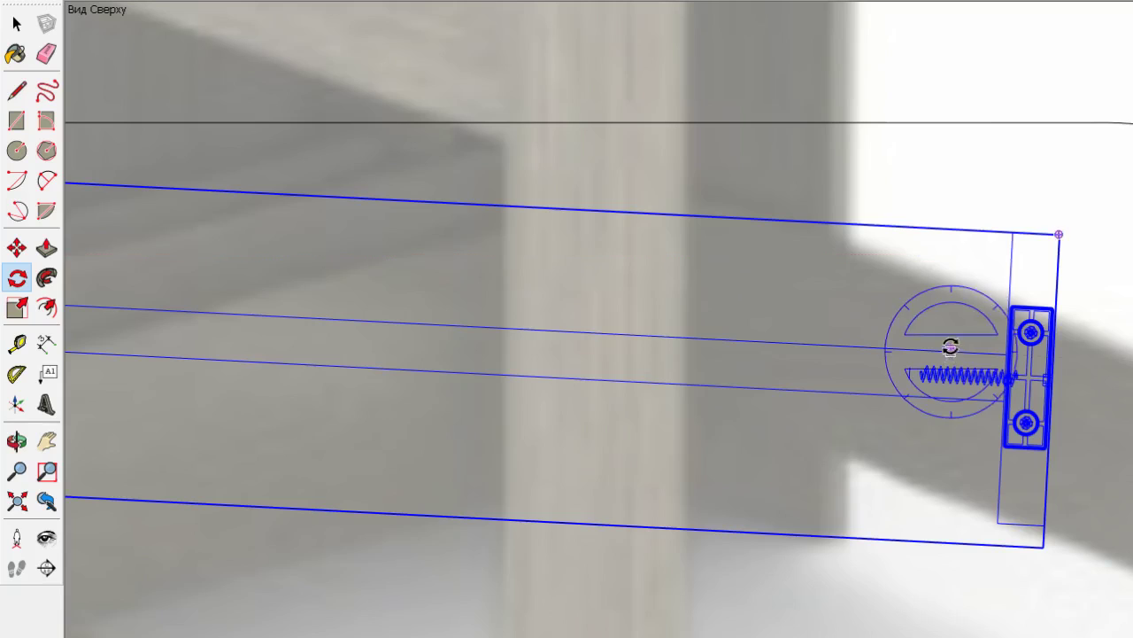
scroll(948, 342, down, 5)
scroll(799, 185, up, 3)
scroll(566, 224, up, 3)
scroll(487, 235, up, 3)
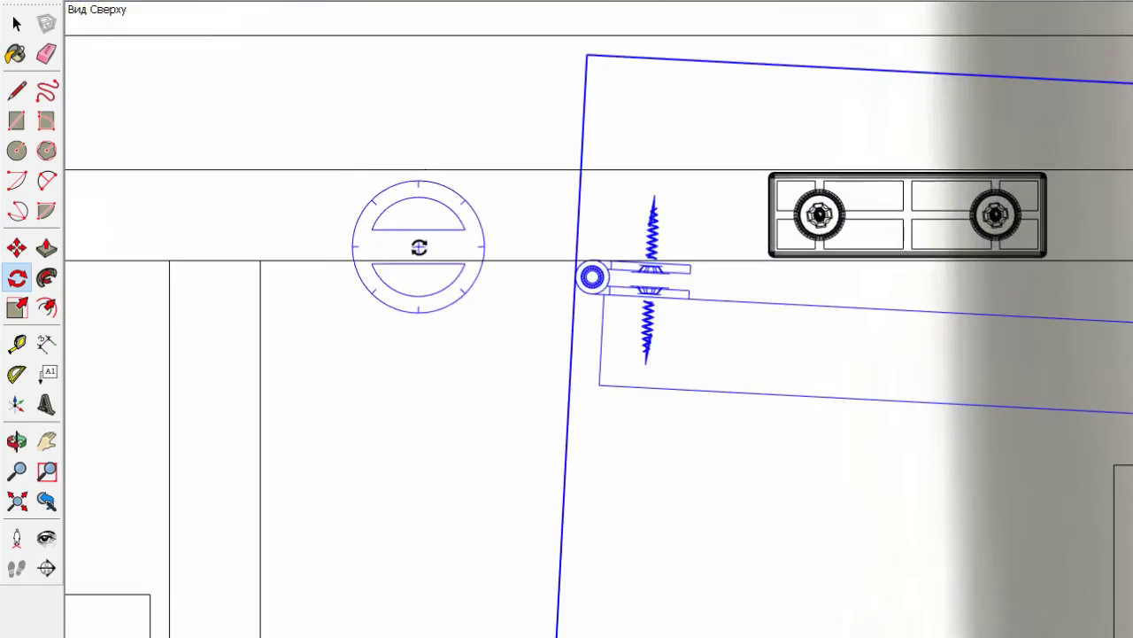
scroll(572, 274, up, 4)
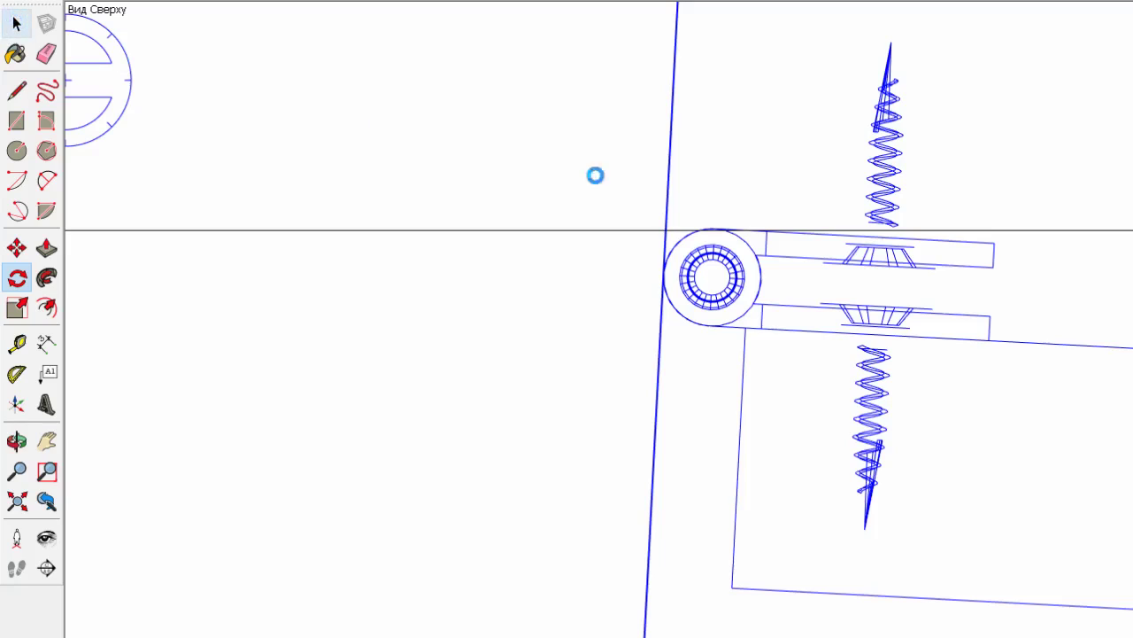
key(space)
Open the hinge group for editing and select its leaf plate
scroll(890, 356, down, 5)
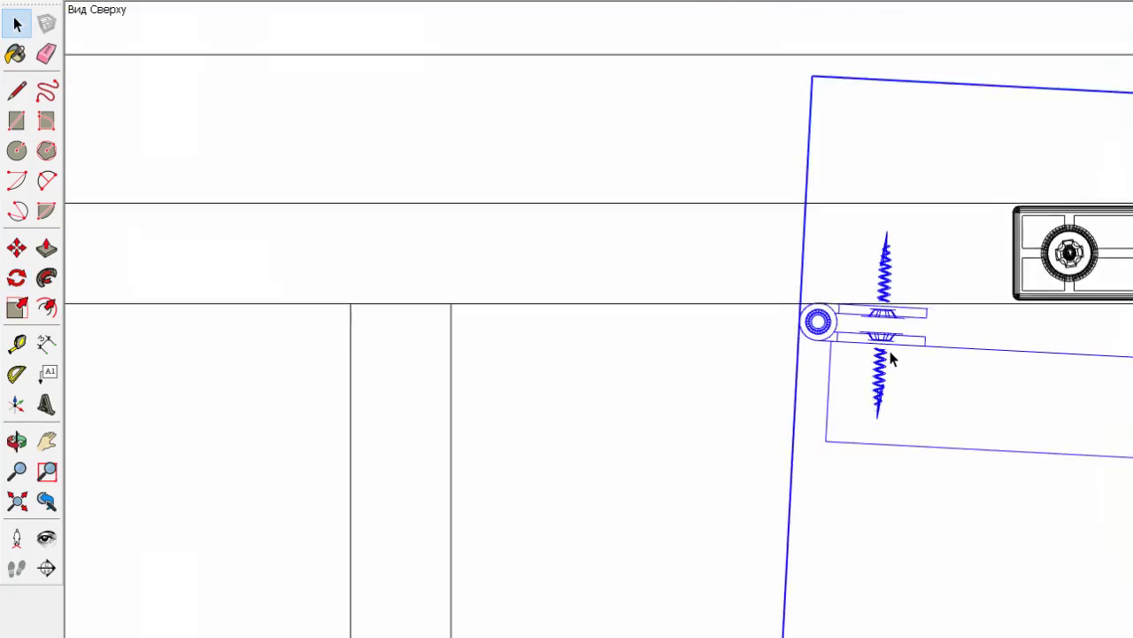
scroll(977, 362, up, 3)
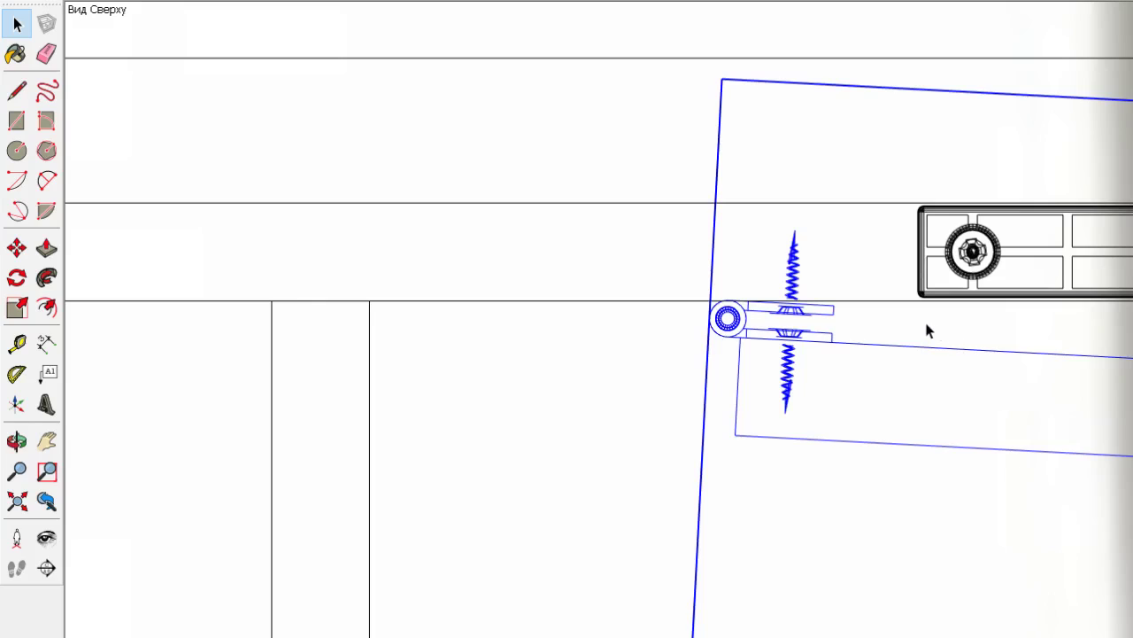
scroll(928, 331, up, 3)
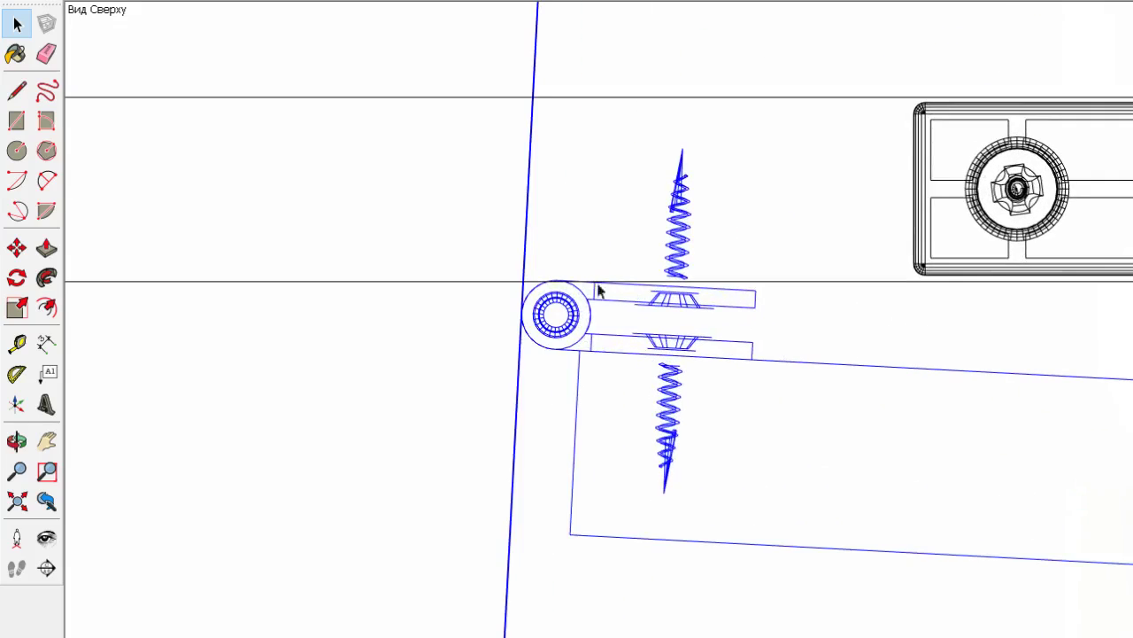
double_click(708, 315)
click(708, 315)
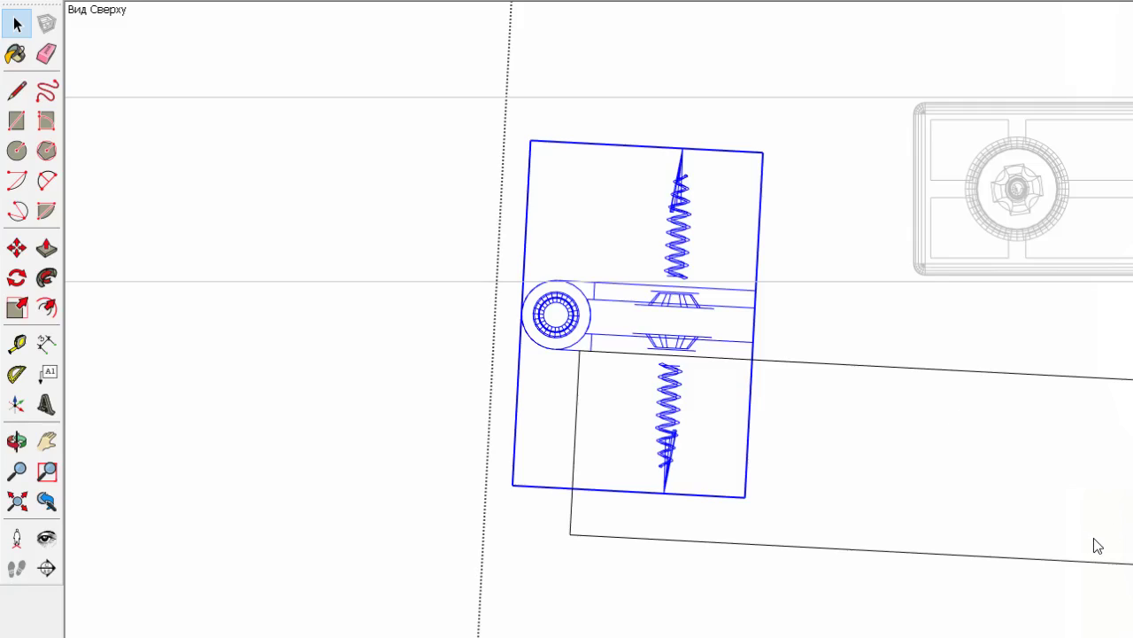
Straighten the hinge leaf over its springs and zoom out to prepare dimensioning the brackets
key(ctrl+z)
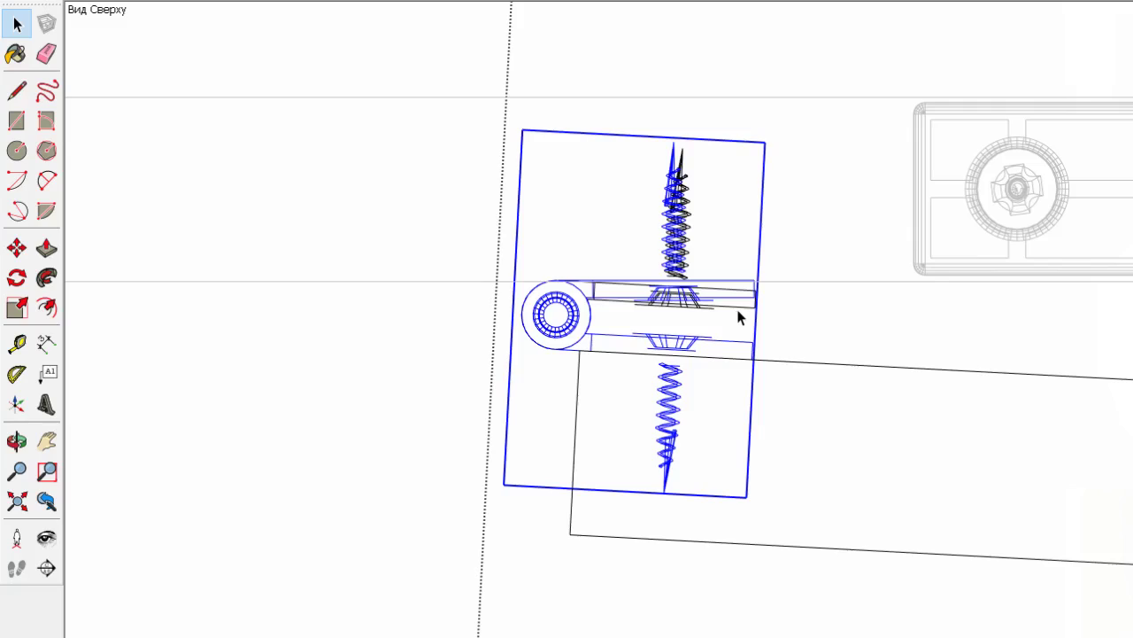
key(ctrl+z)
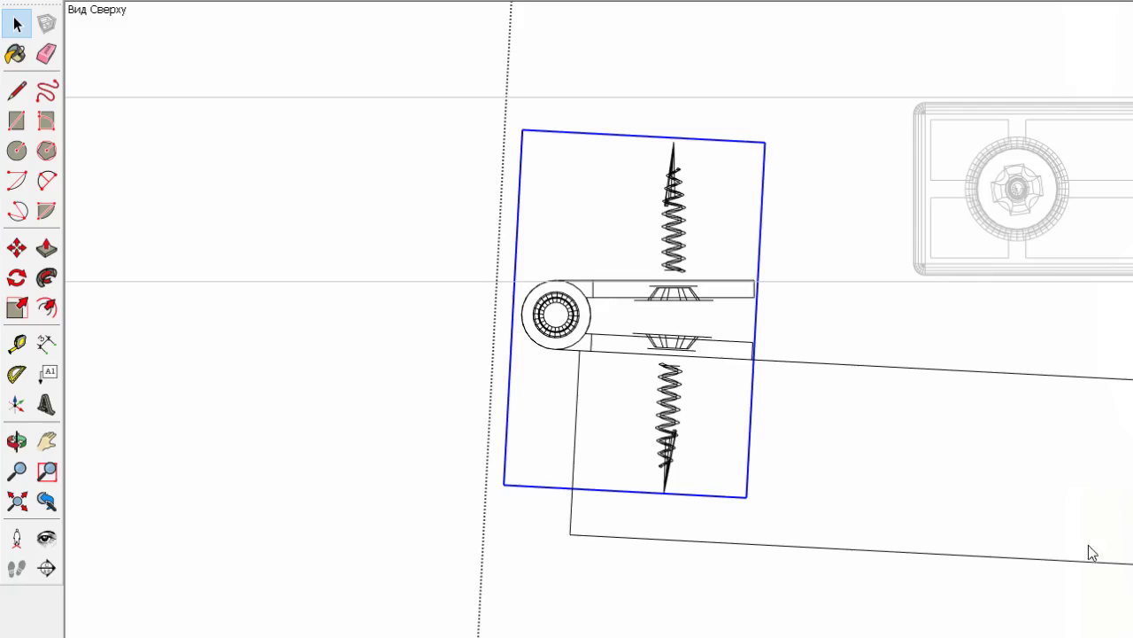
scroll(673, 270, down, 4)
scroll(443, 208, down, 5)
scroll(350, 116, down, 2)
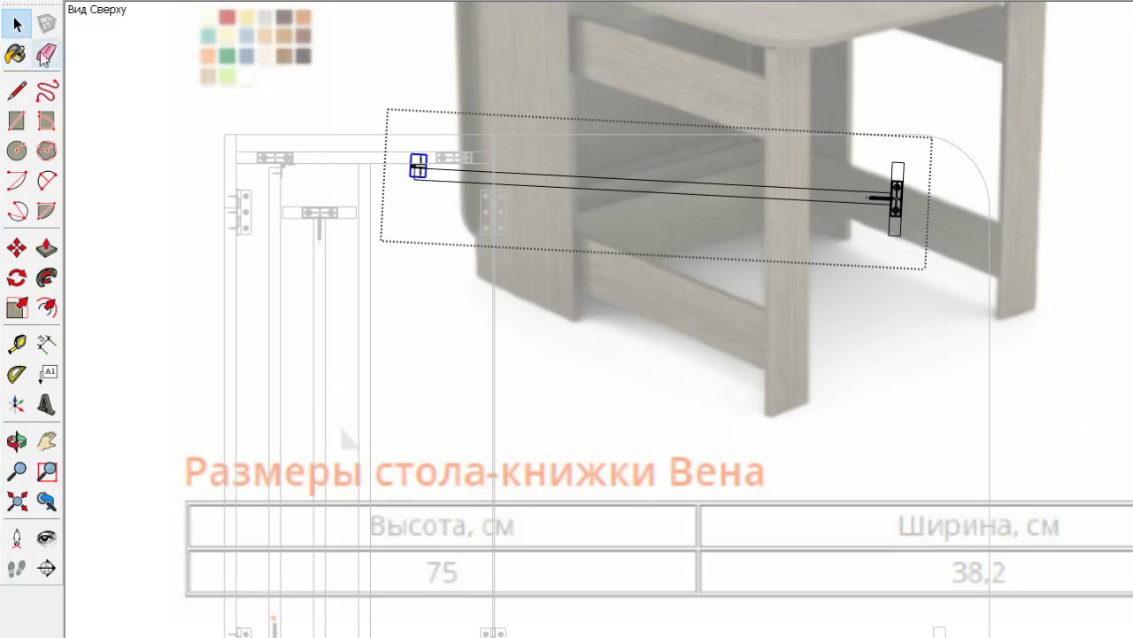
click(46, 343)
Dimension the 14mm gap at the lower bracket, redoing the misplaced first attempt
scroll(354, 488, up, 3)
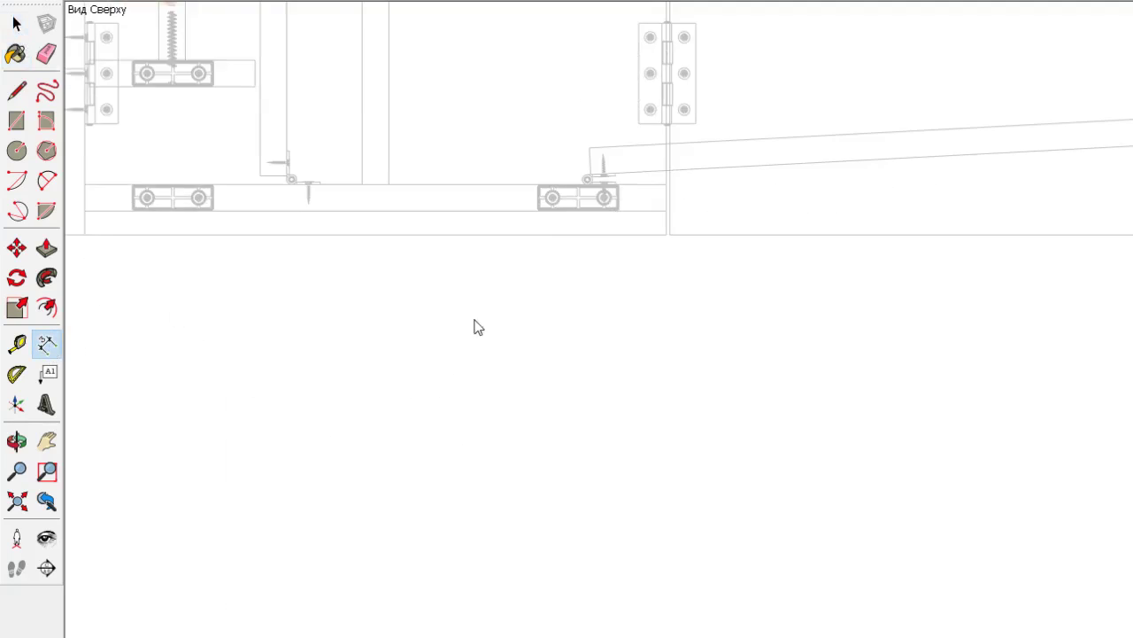
scroll(633, 212, up, 3)
scroll(835, 207, up, 3)
click(636, 208)
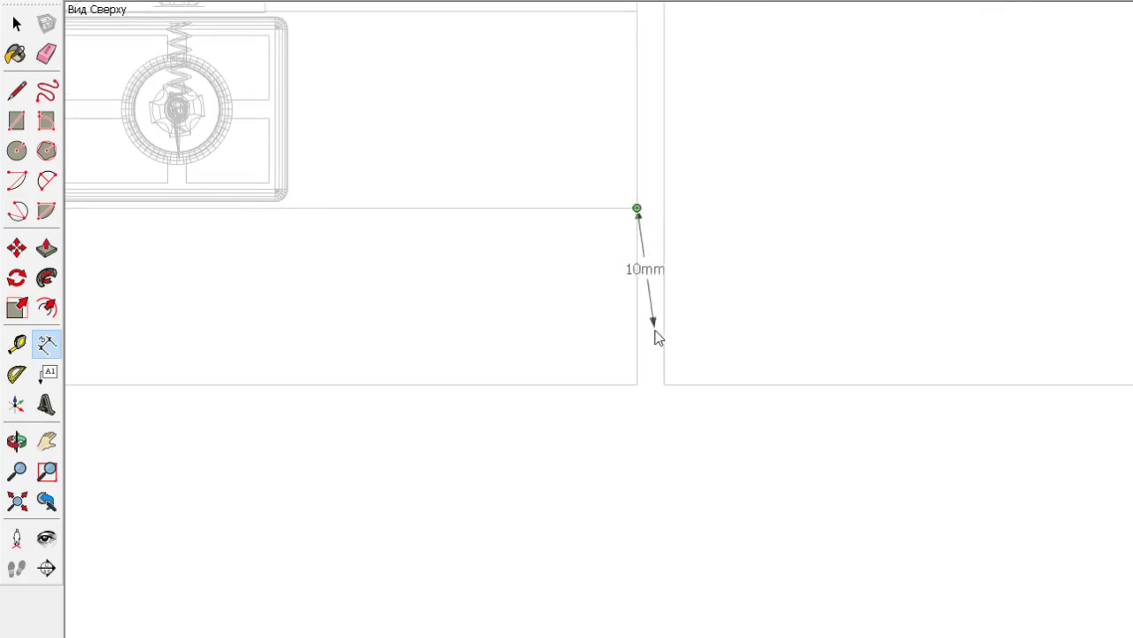
click(636, 384)
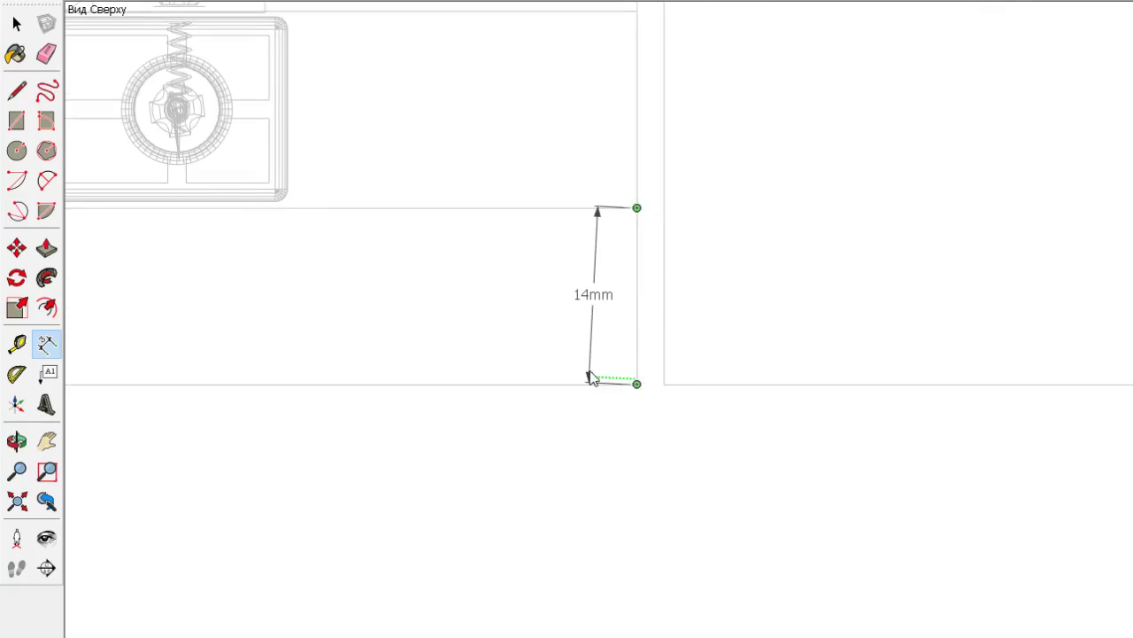
click(591, 377)
key(ctrl+z)
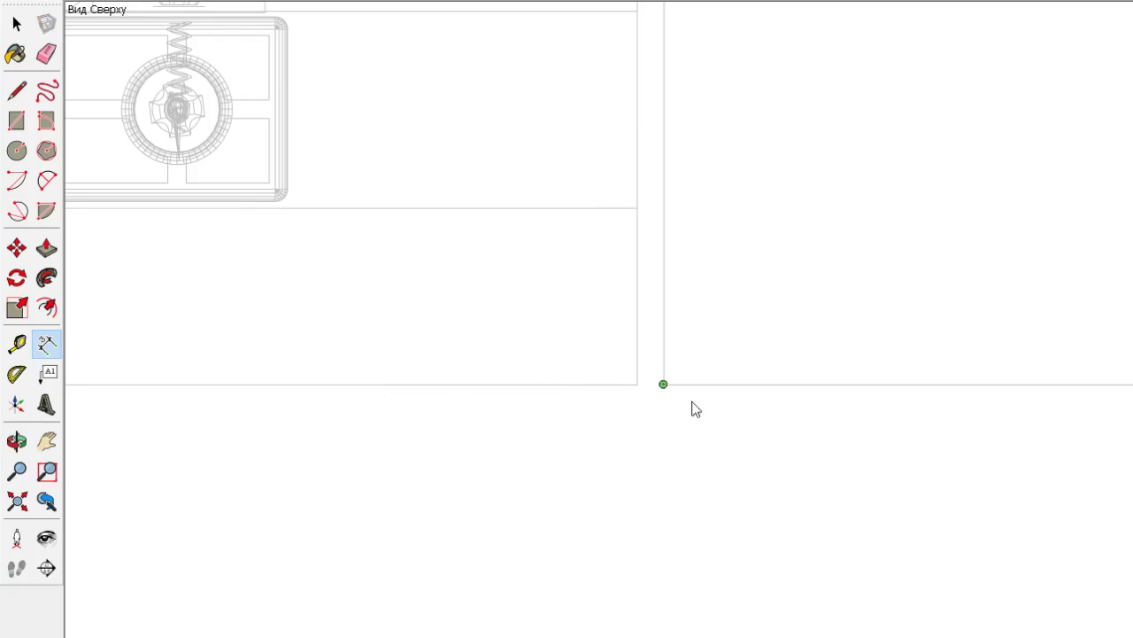
click(636, 383)
click(636, 209)
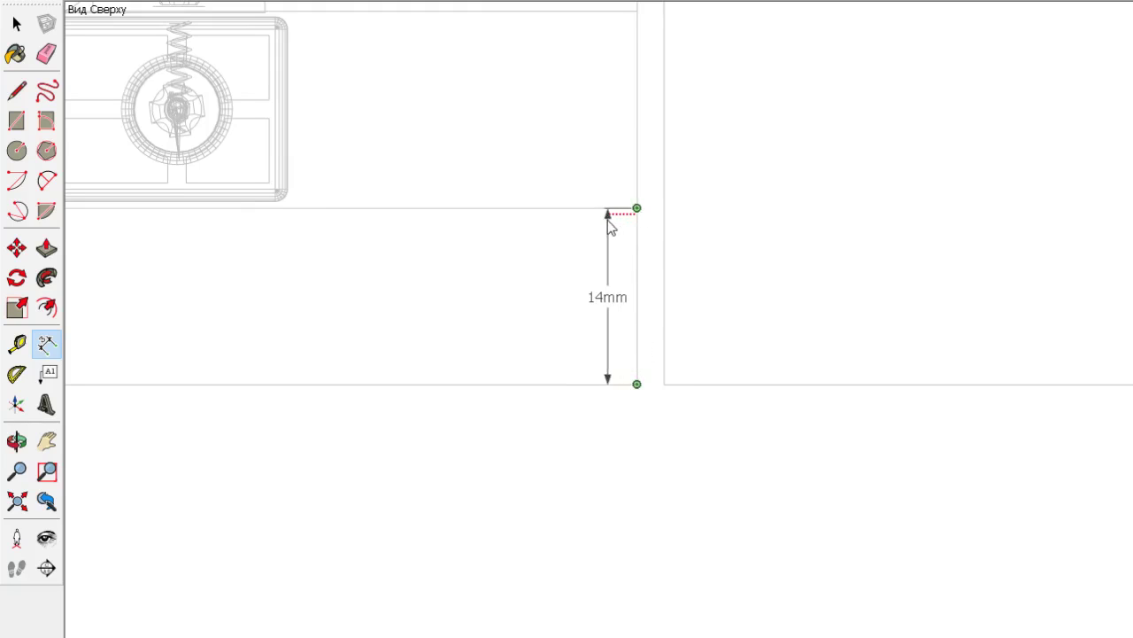
Add the 24mm offset dimension at the upper hinge edge
scroll(585, 584, down, 3)
scroll(585, 605, down, 3)
scroll(593, 611, down, 3)
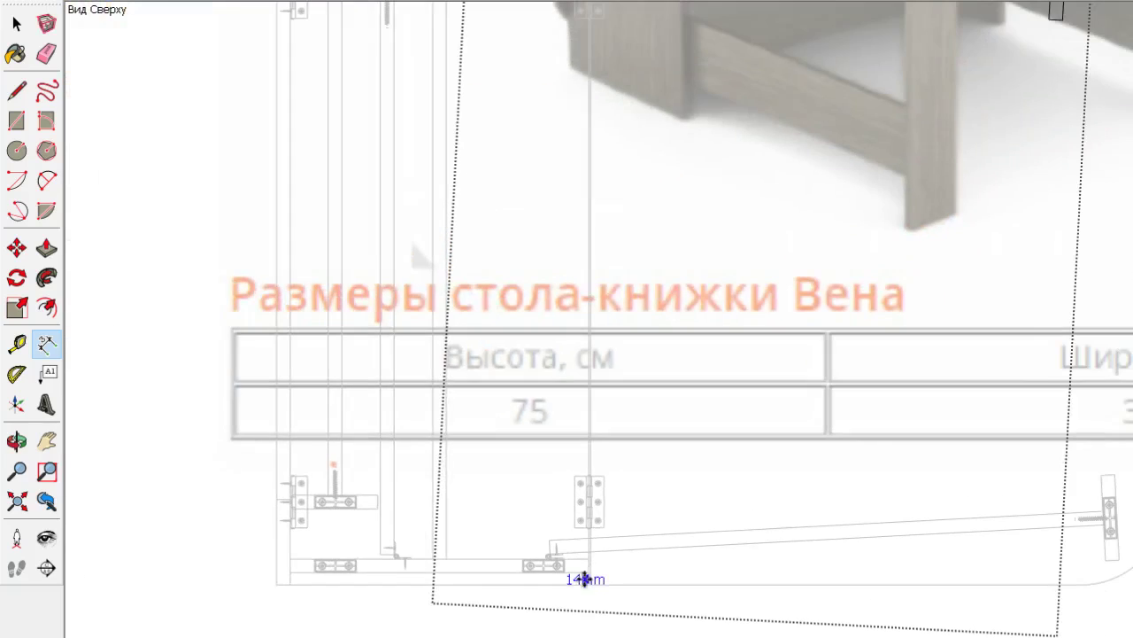
scroll(618, 617, down, 2)
scroll(580, 249, up, 4)
scroll(585, 251, up, 2)
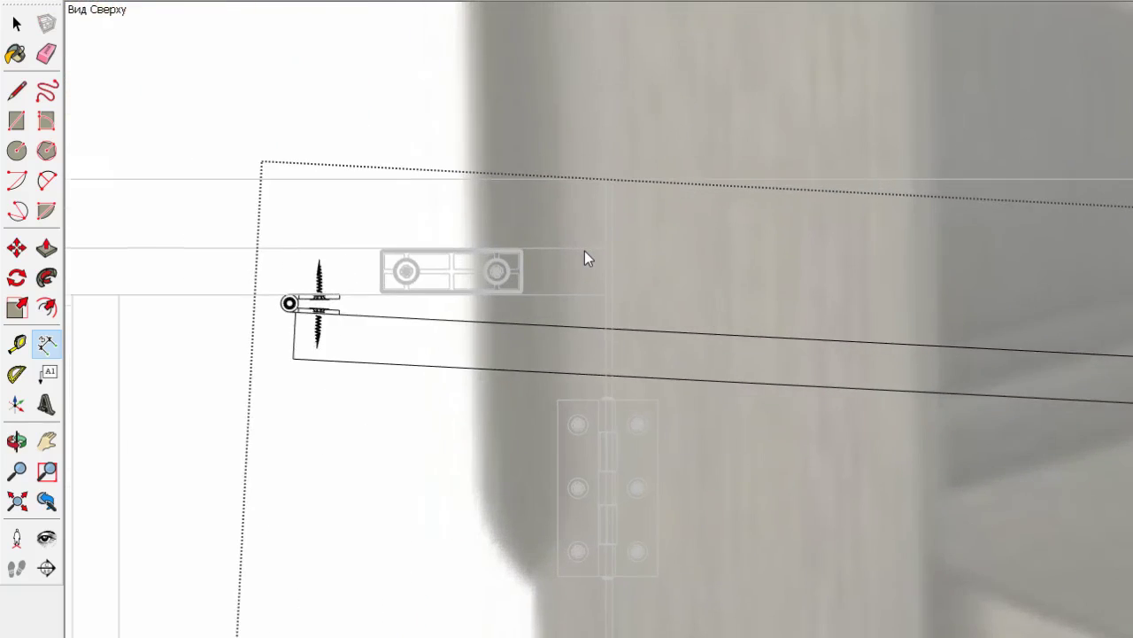
scroll(602, 245, up, 3)
click(637, 245)
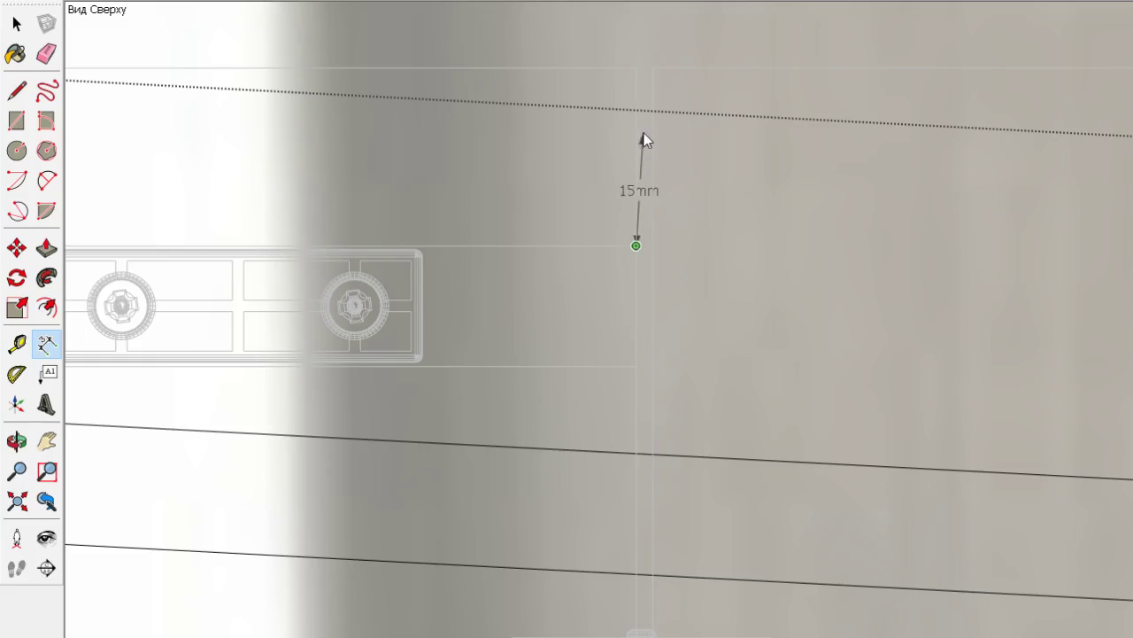
click(636, 69)
click(596, 78)
Return to Select and pick the 24mm dimension
scroll(609, 143, down, 3)
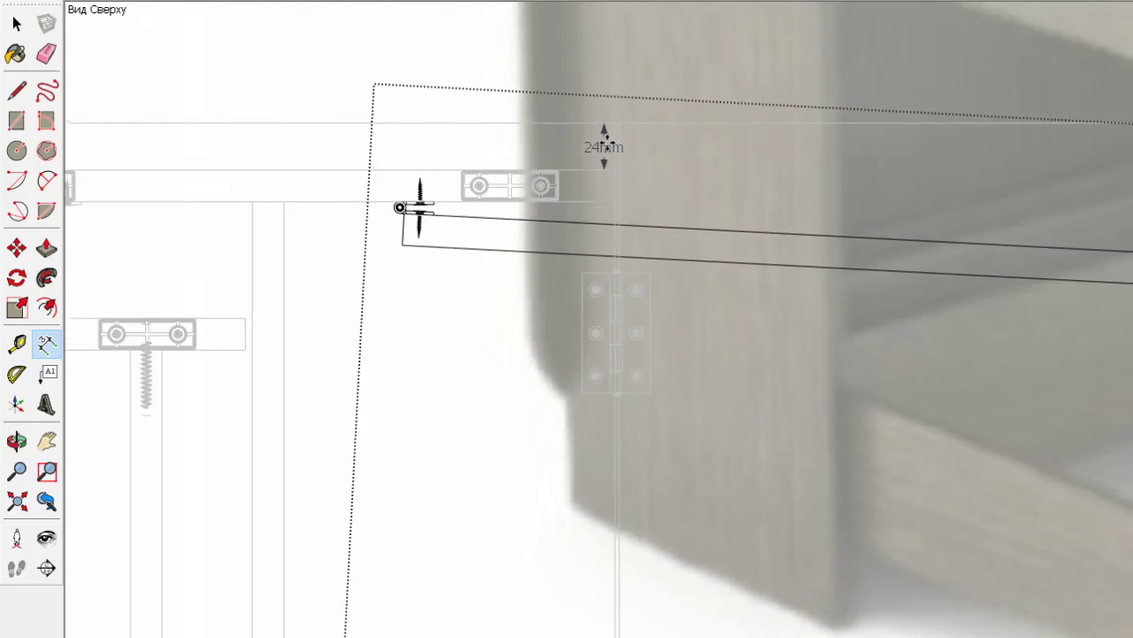
scroll(606, 144, down, 2)
scroll(605, 144, down, 1)
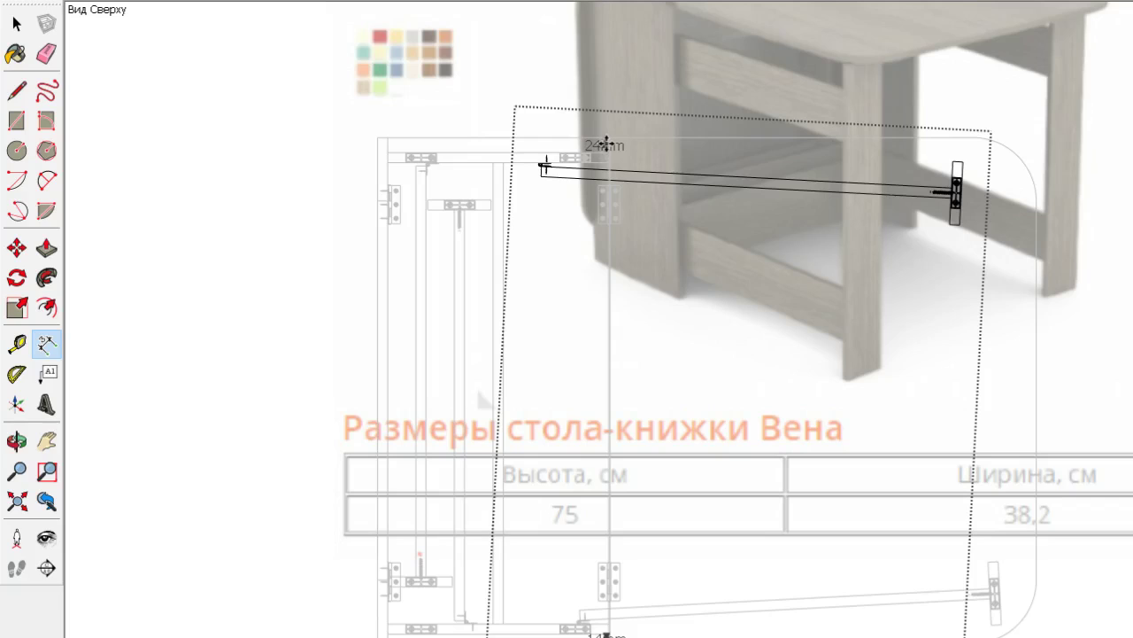
click(16, 24)
scroll(602, 106, up, 4)
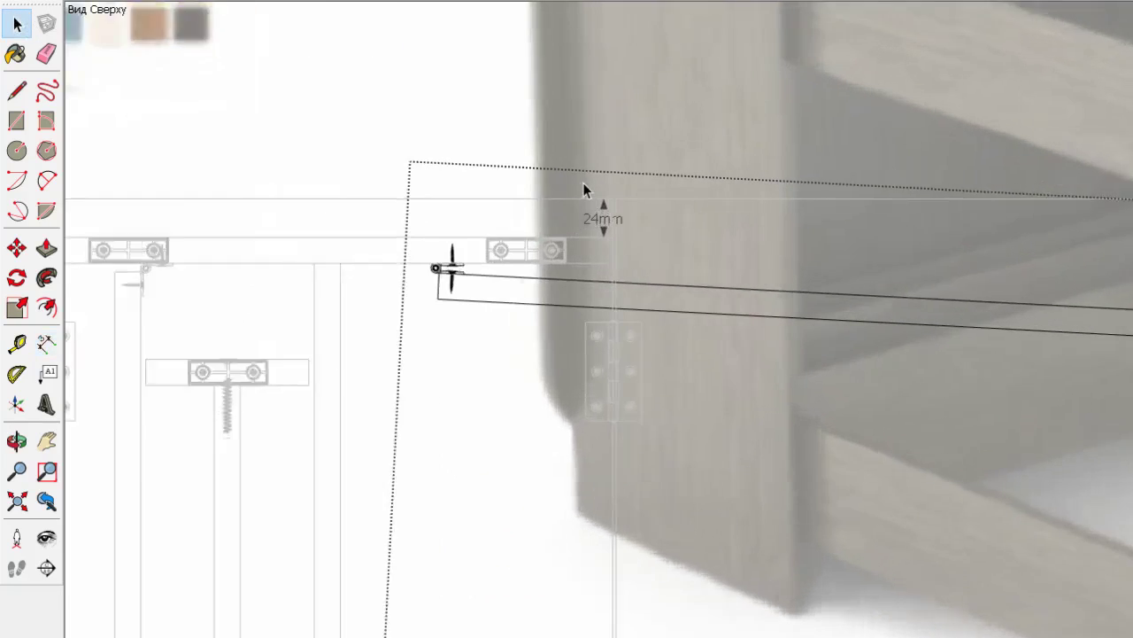
scroll(583, 188, up, 1)
click(592, 227)
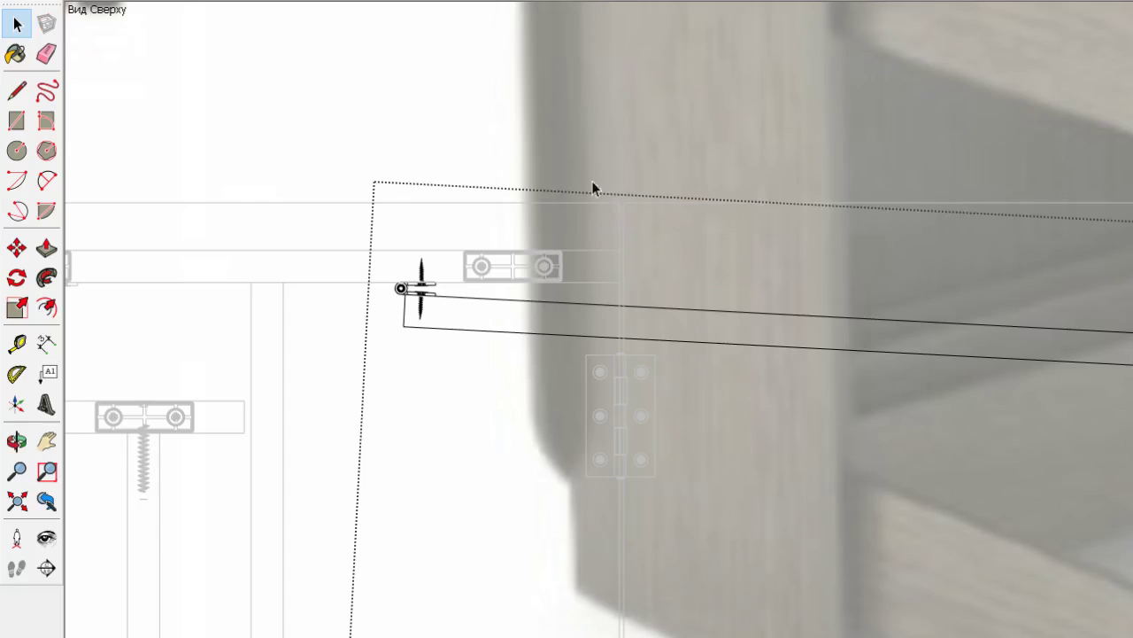
scroll(591, 182, down, 2)
scroll(584, 278, down, 2)
scroll(549, 611, up, 3)
scroll(548, 613, up, 2)
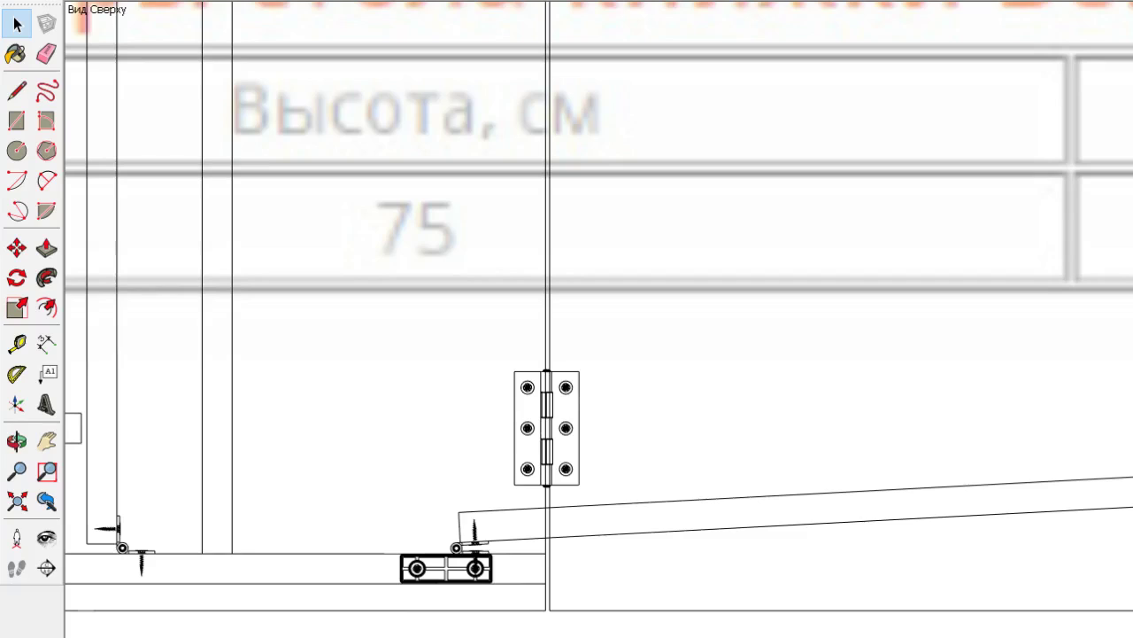
Select the unfolded table group and orbit into a 3D view
scroll(529, 608, down, 3)
click(506, 560)
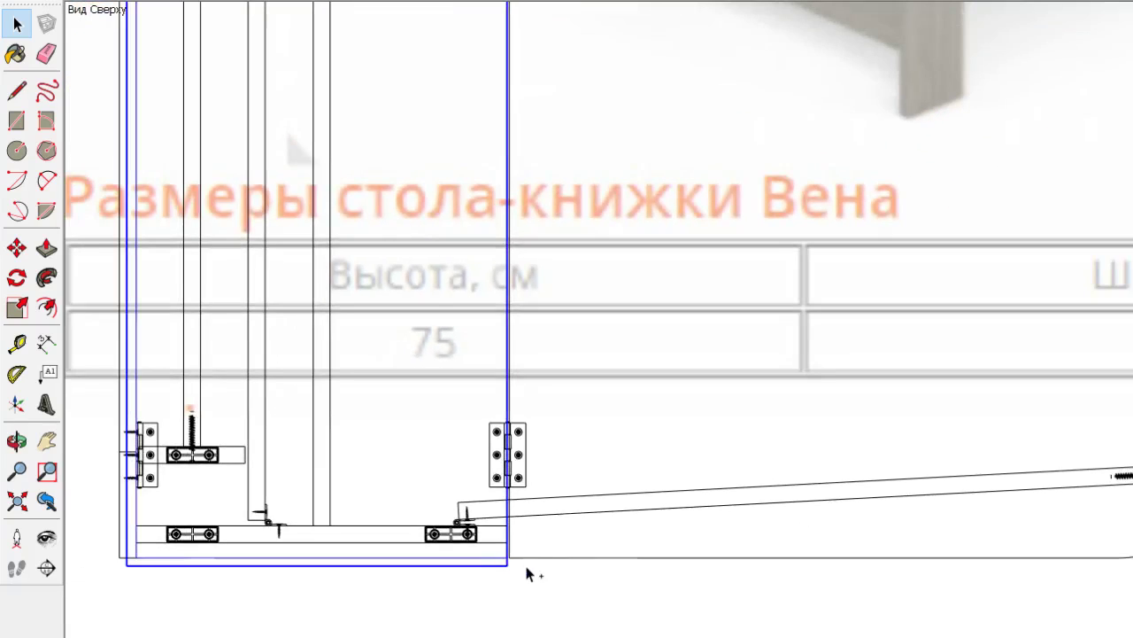
scroll(572, 524, down, 3)
mouse_move(476, 597)
middle_down()
mouse_move(872, 44)
mouse_move(532, 455)
middle_up()
scroll(532, 455, up, 2)
scroll(532, 455, up, 3)
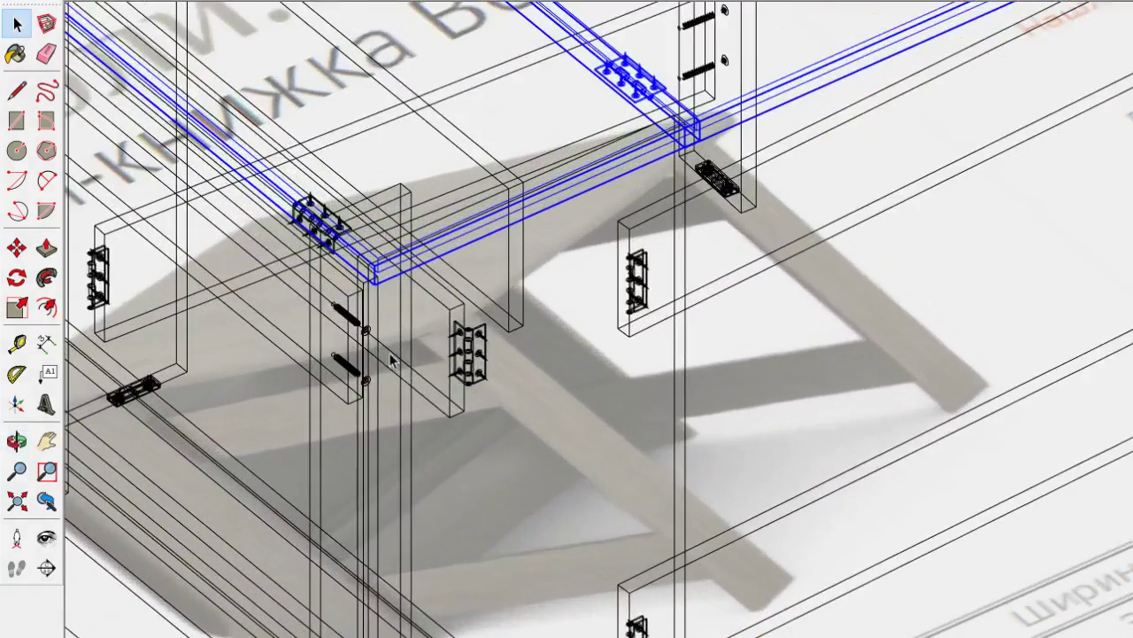
Add the table leg to the selection and try a move, then cancel it
click(332, 213)
scroll(531, 217, down, 5)
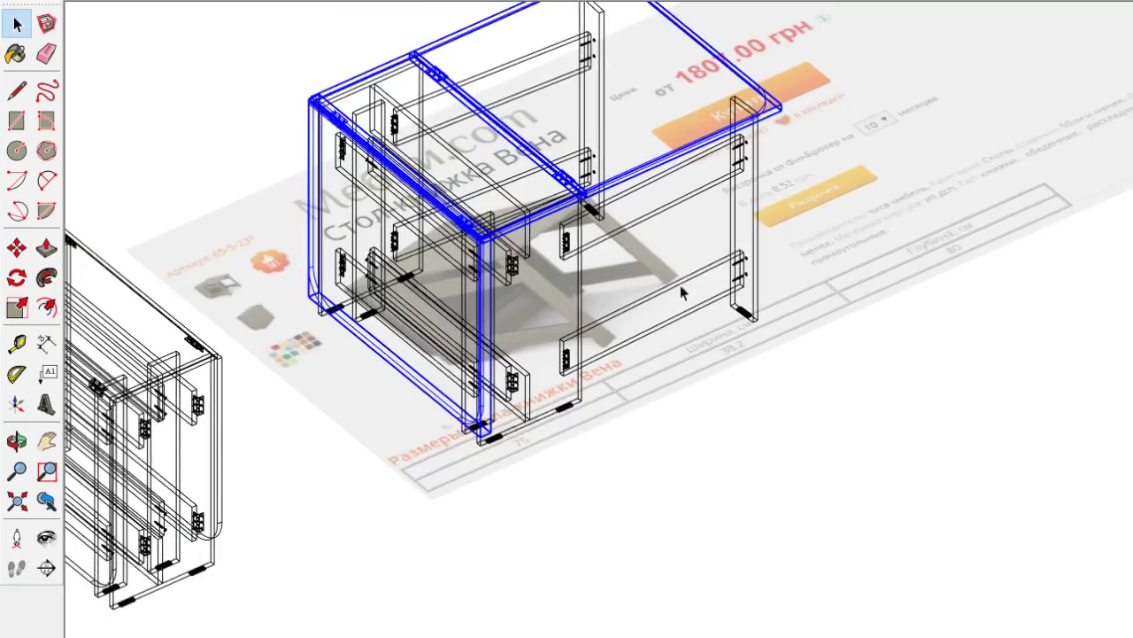
key(m)
click(676, 443)
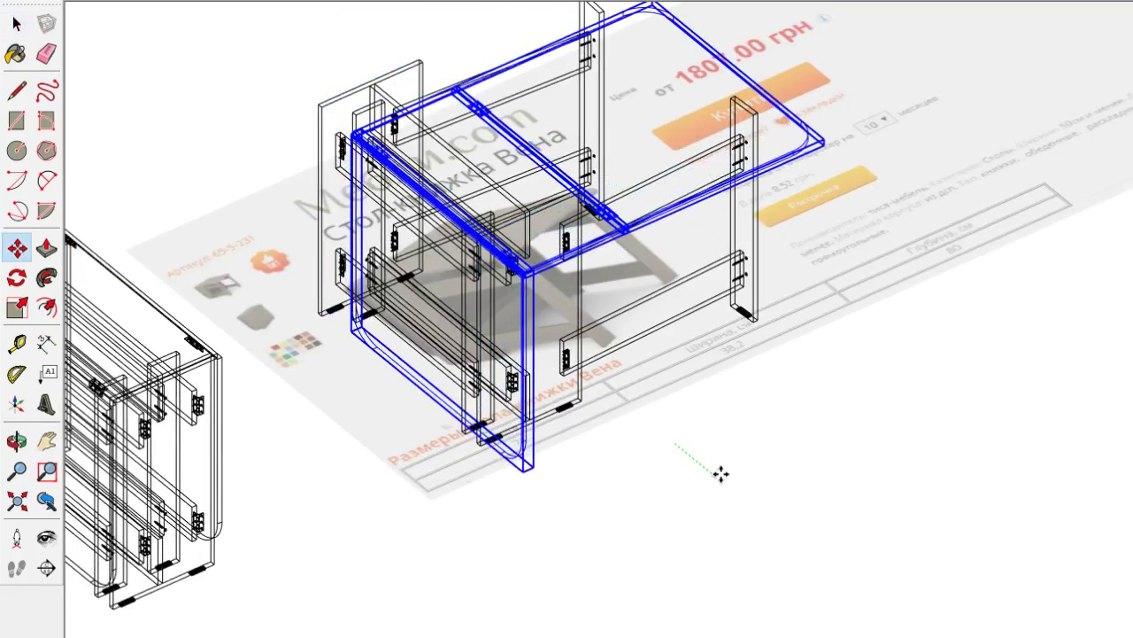
key(Escape)
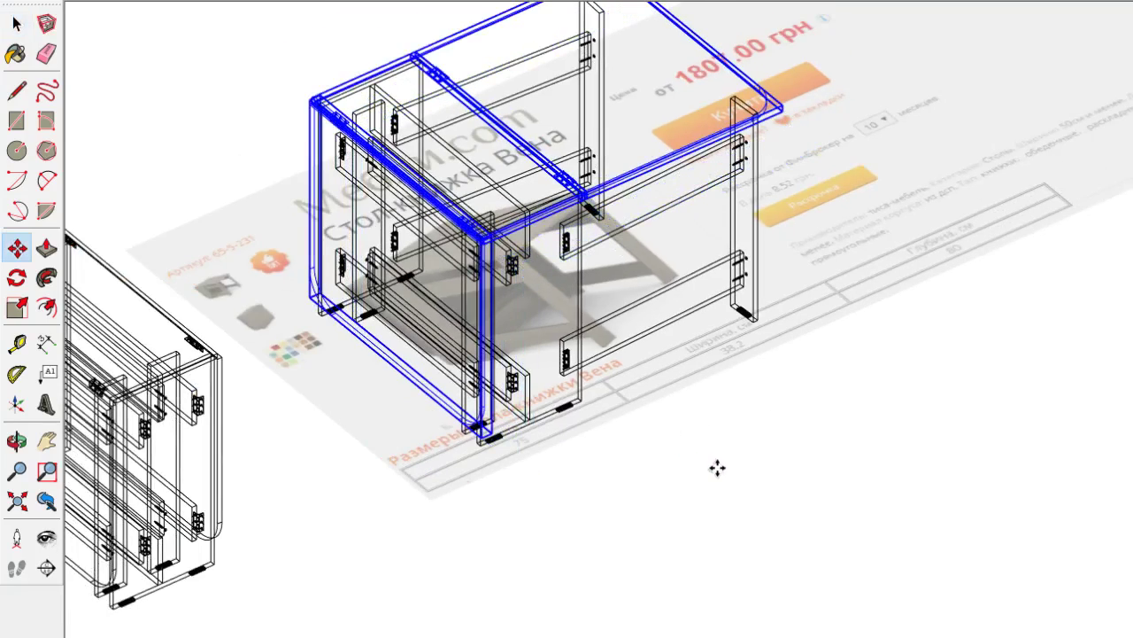
Back in top view, nudge the table top and leg slightly left
key(F3)
scroll(554, 595, up, 3)
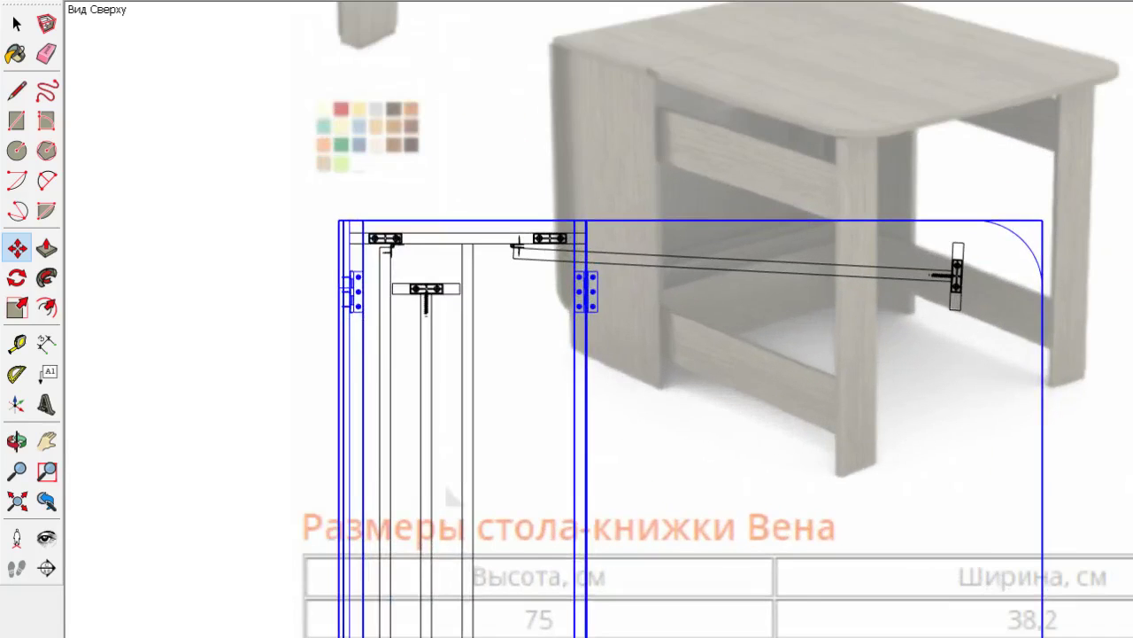
scroll(496, 549, up, 1)
scroll(407, 487, down, 2)
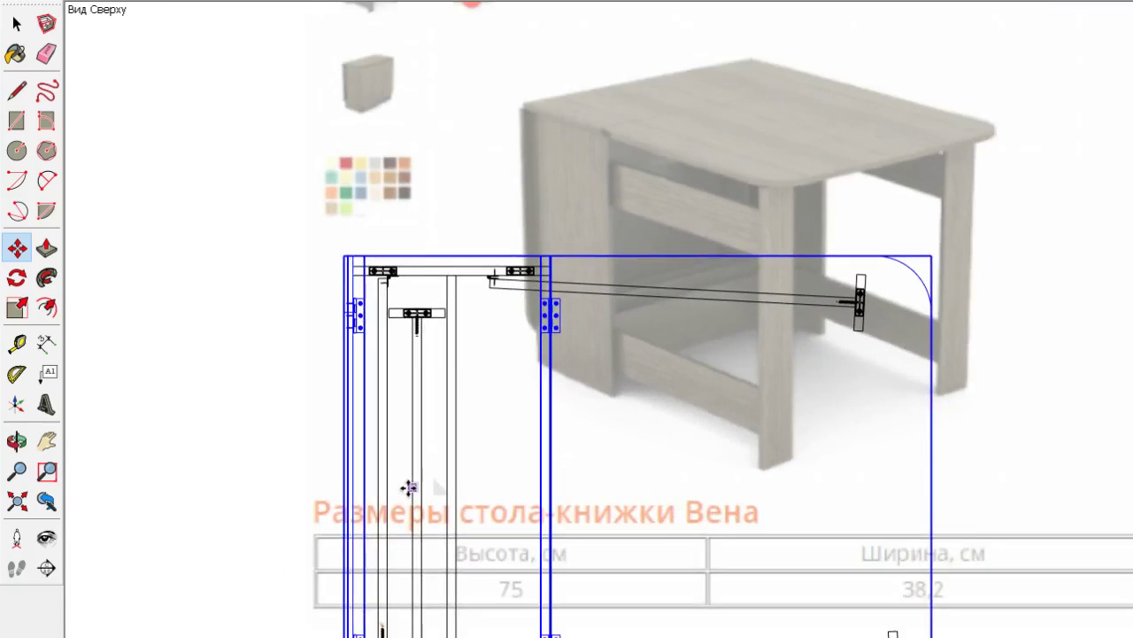
key(ctrl+z)
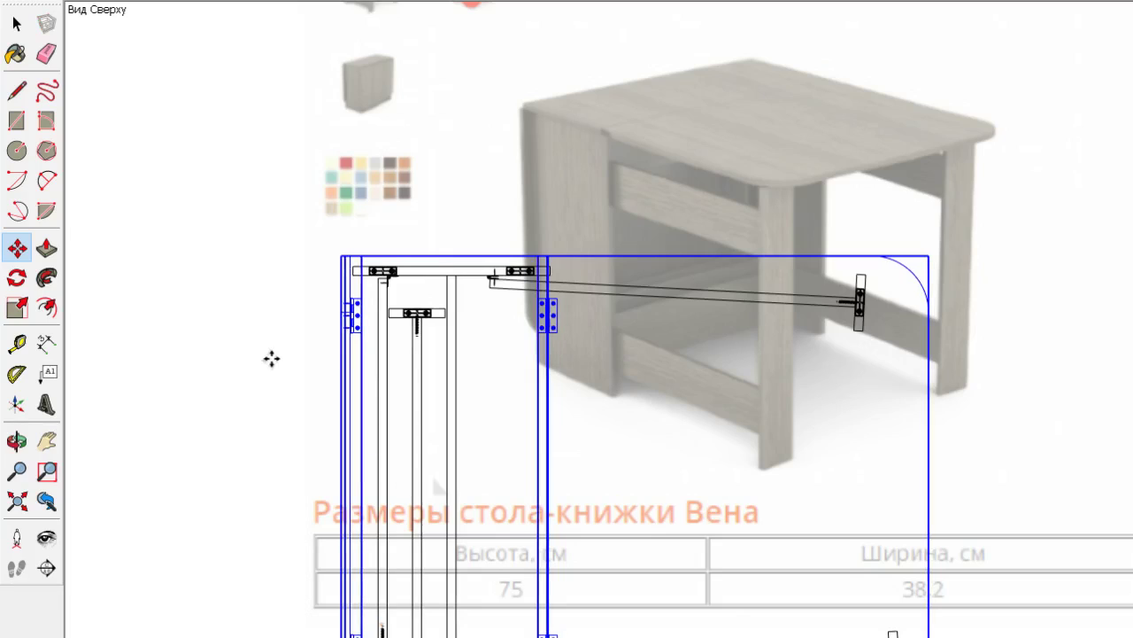
scroll(478, 364, down, 3)
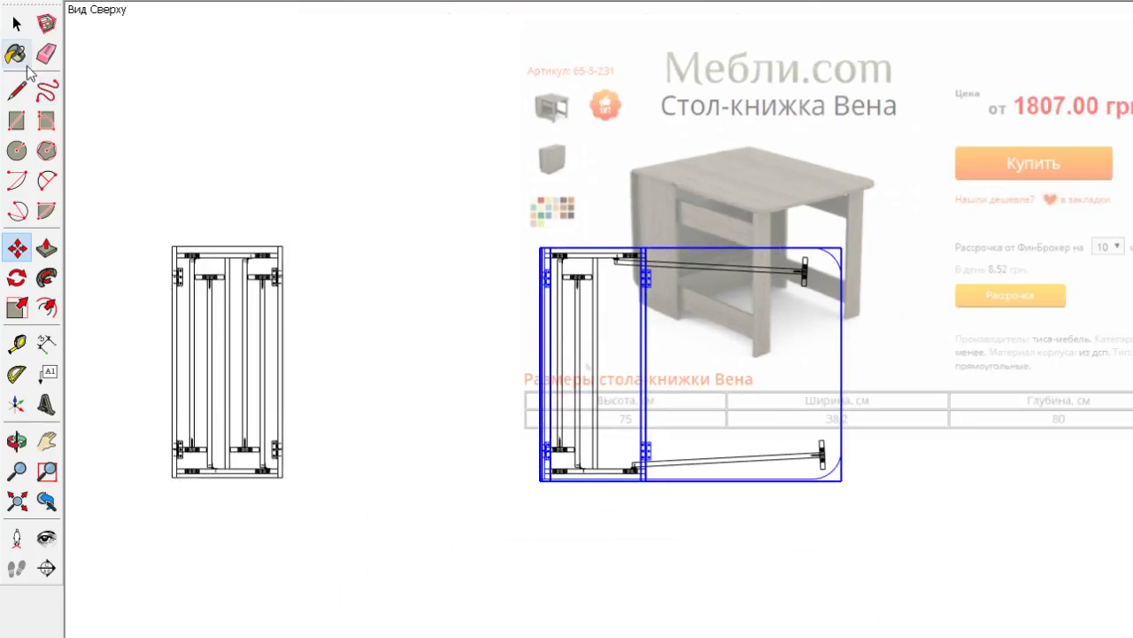
click(17, 24)
click(352, 225)
scroll(666, 209, down, 3)
scroll(378, 200, up, 5)
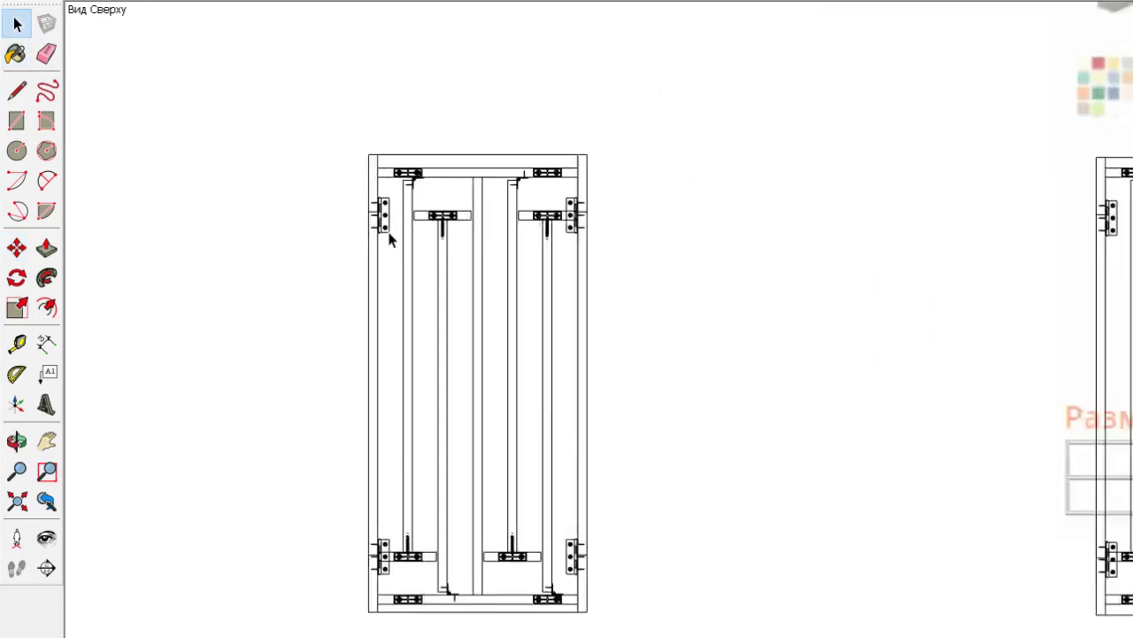
scroll(378, 200, up, 4)
click(377, 180)
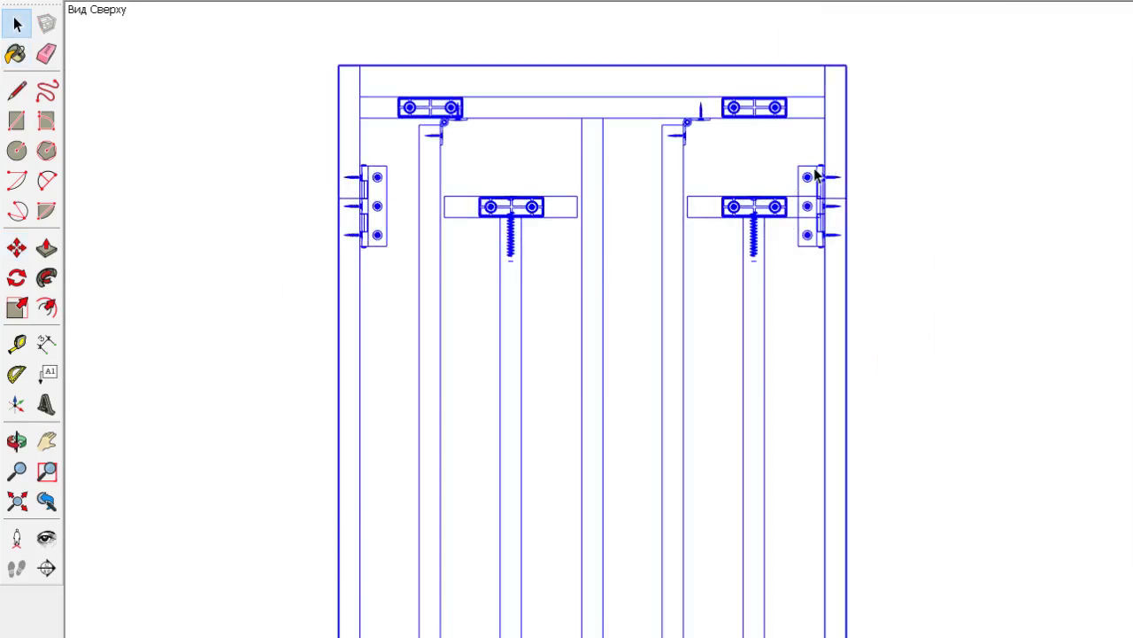
double_click(807, 179)
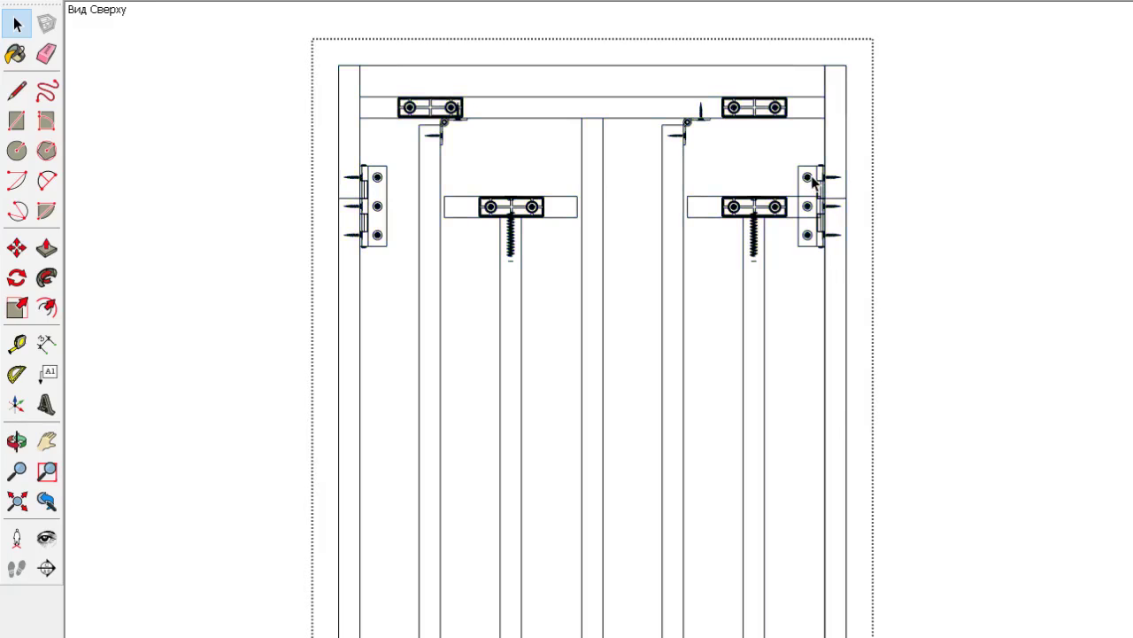
click(808, 179)
shift+click(380, 179)
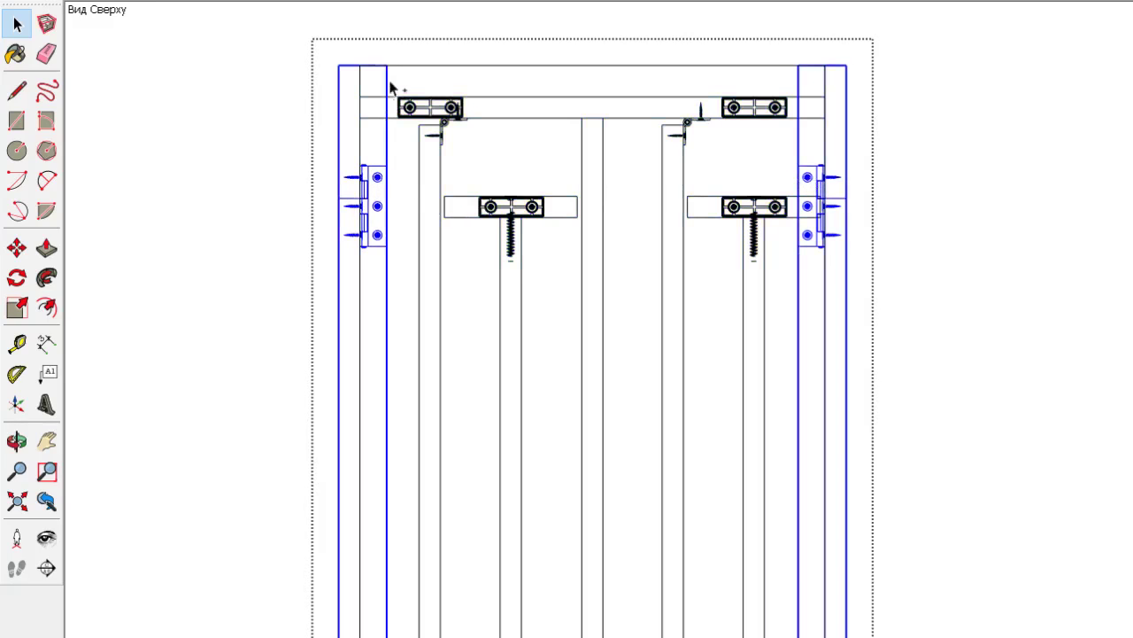
key(m)
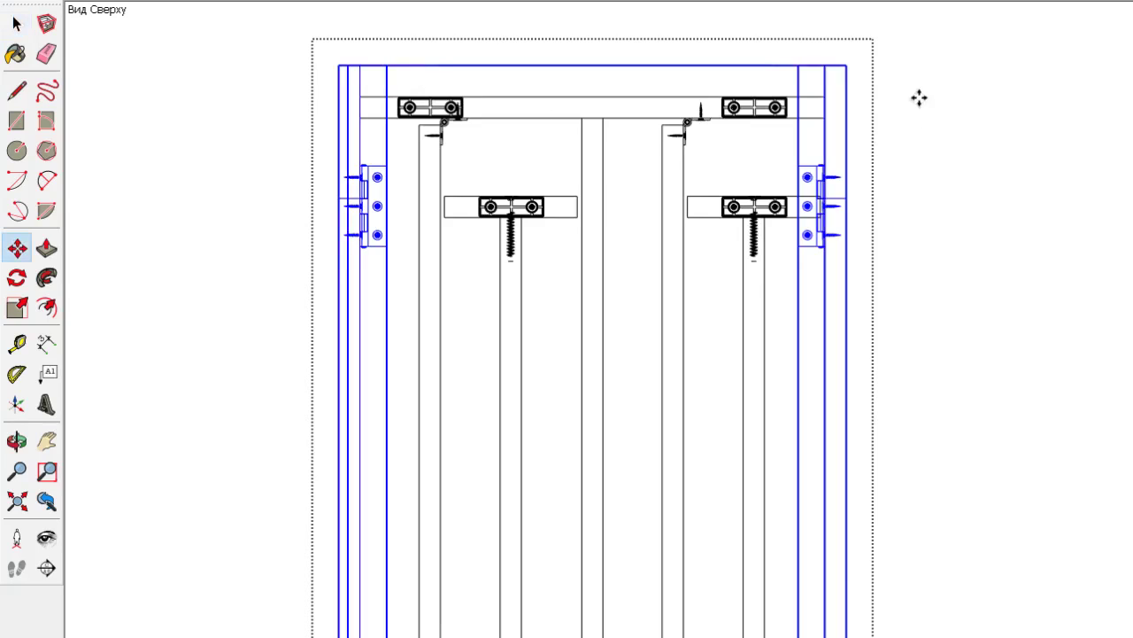
click(920, 90)
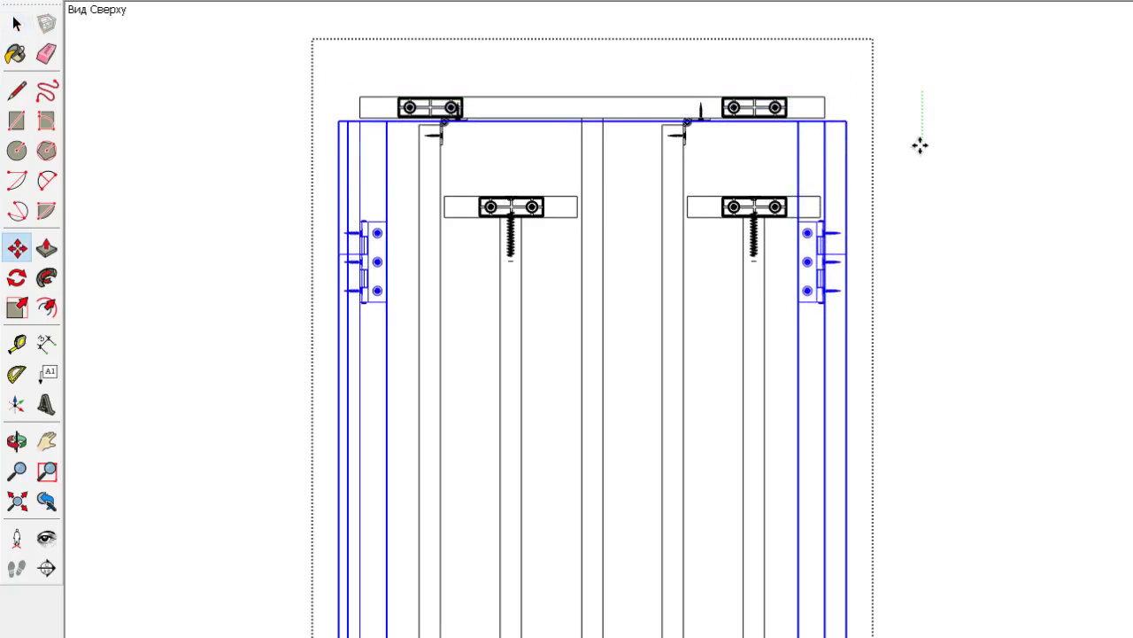
key(Escape)
scroll(811, 96, down, 3)
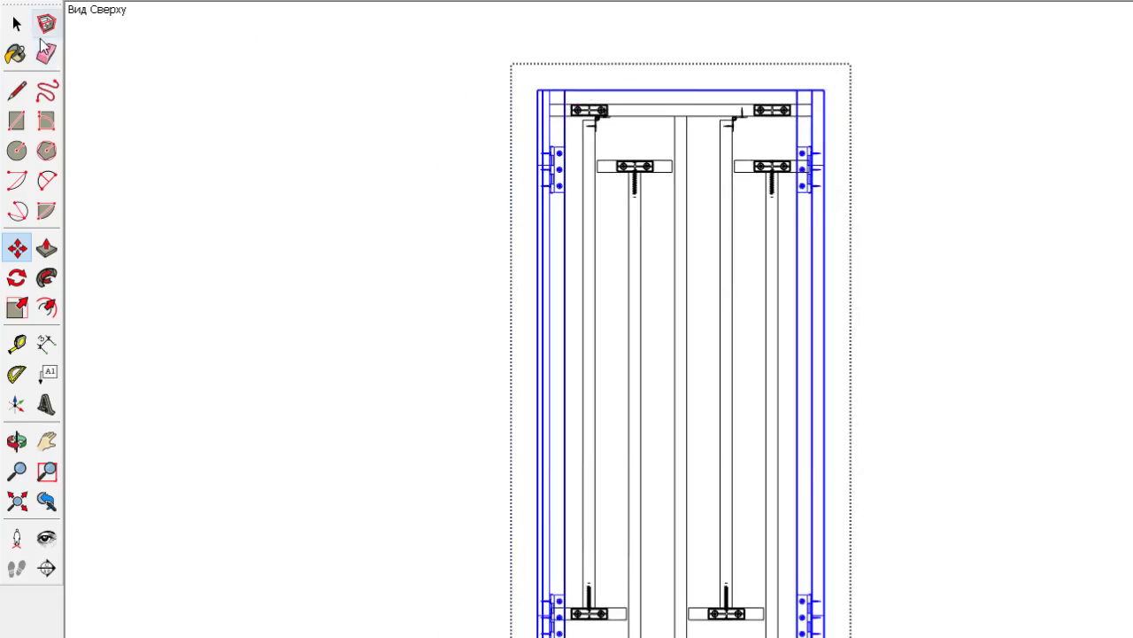
click(17, 24)
scroll(519, 362, down, 3)
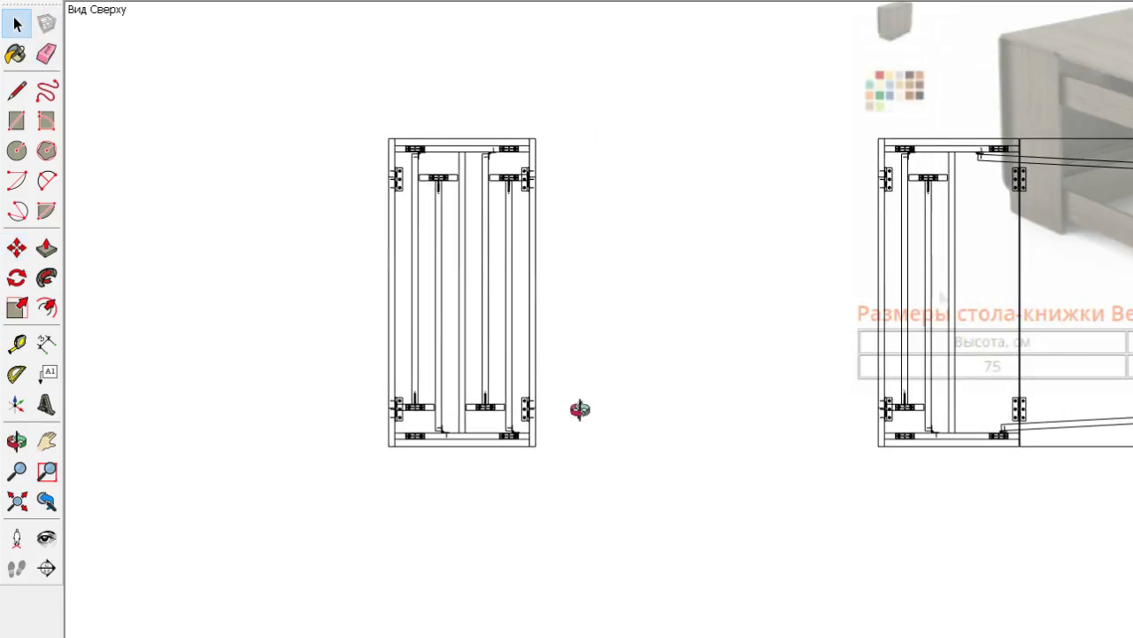
Orbit into 3D and toggle X-ray on and off to show the textured wood
middle_drag(576, 407, 62, 23)
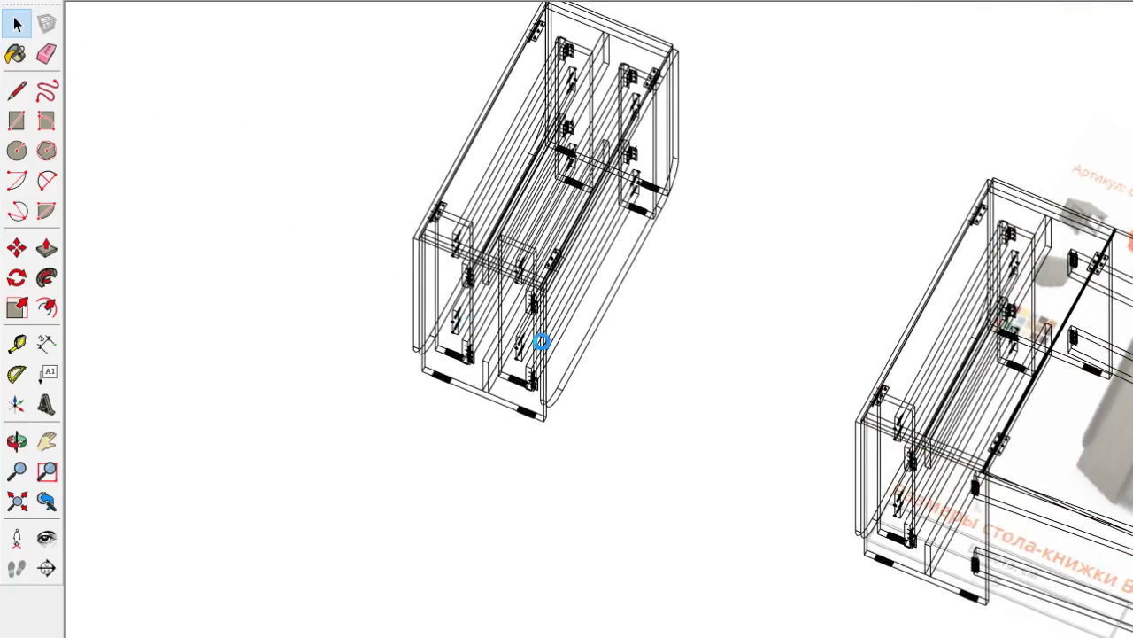
key(alt+x)
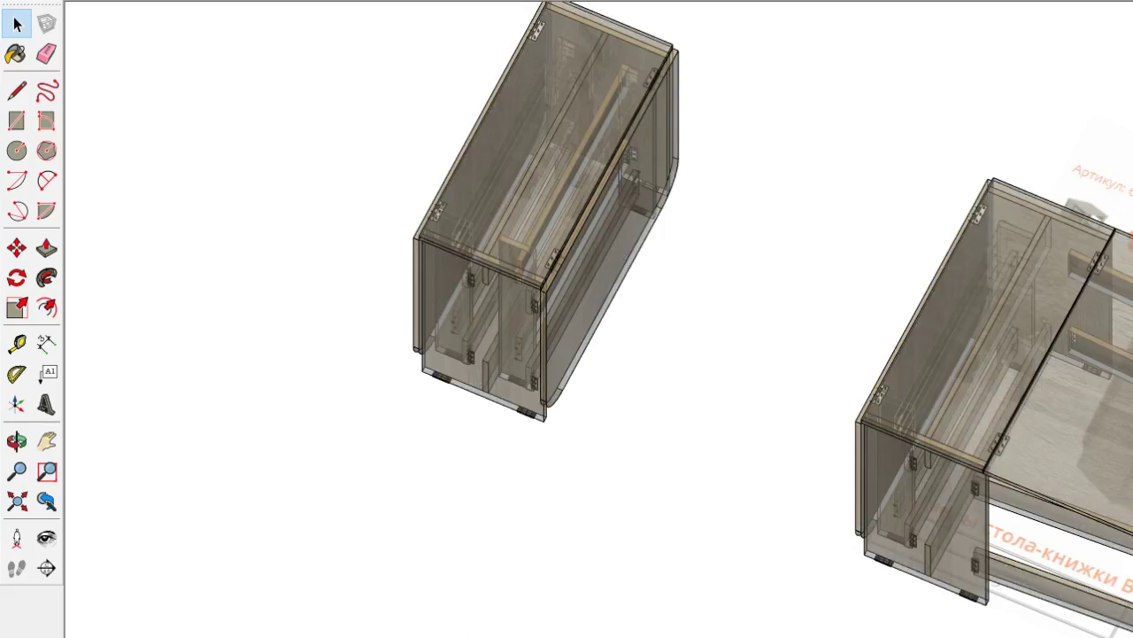
key(alt+x)
scroll(602, 603, down, 5)
Orbit and zoom around both tables, ending with a view from below
middle_drag(696, 597, 425, 121)
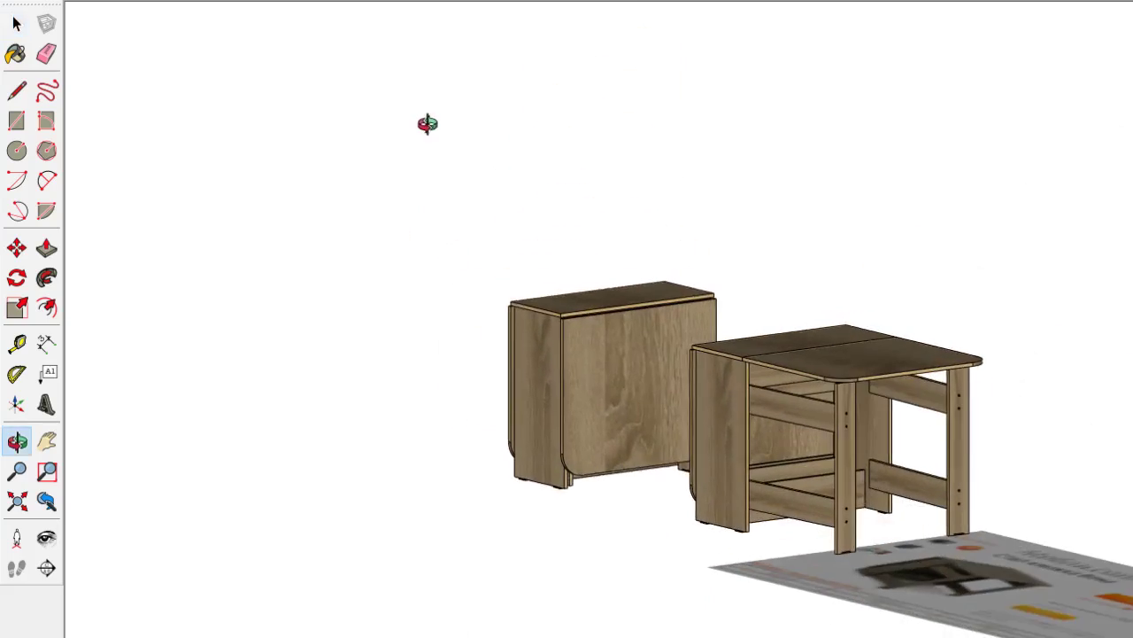
mouse_move(880, 555)
middle_down()
mouse_move(908, 467)
mouse_move(456, 417)
middle_up()
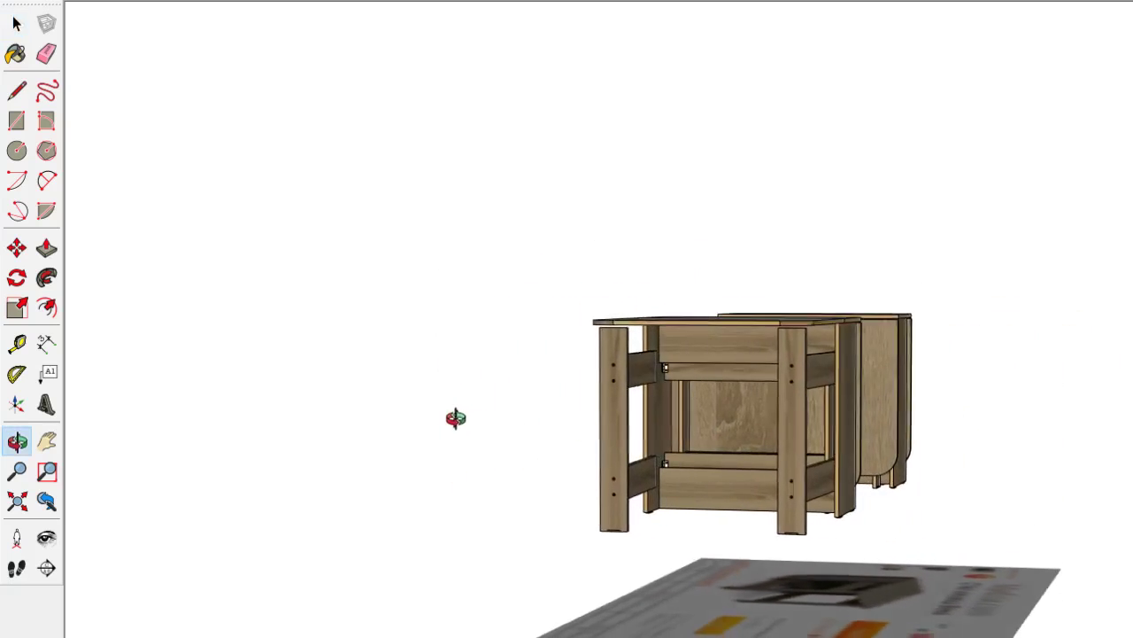
scroll(773, 333, up, 3)
scroll(773, 332, up, 2)
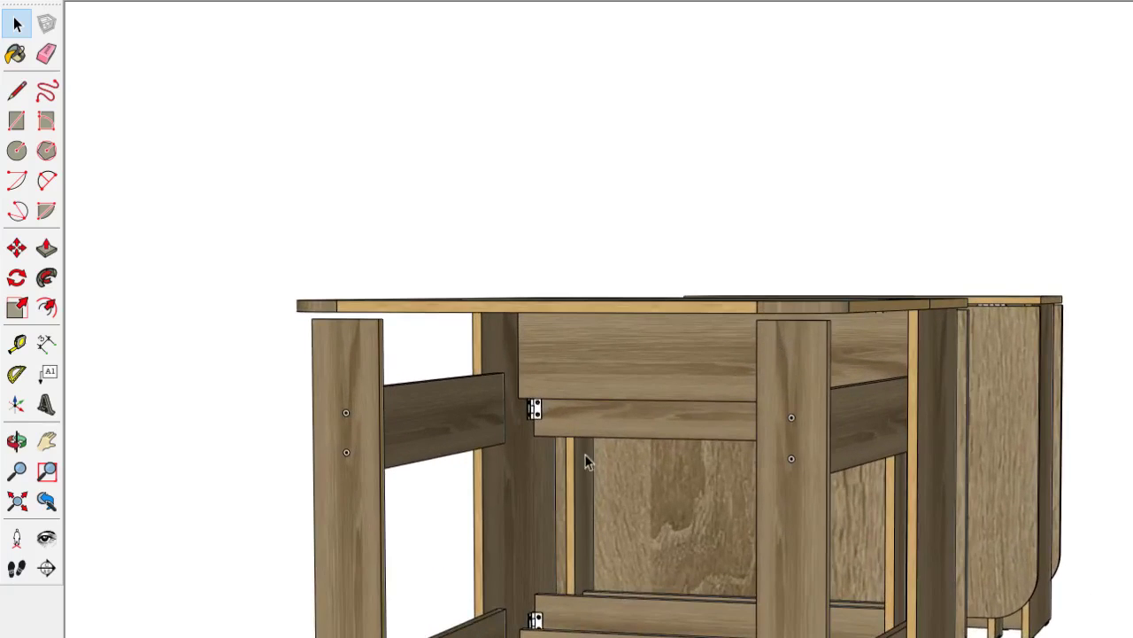
mouse_move(589, 460)
middle_down()
mouse_move(632, 417)
mouse_move(1123, 391)
mouse_move(557, 346)
middle_up()
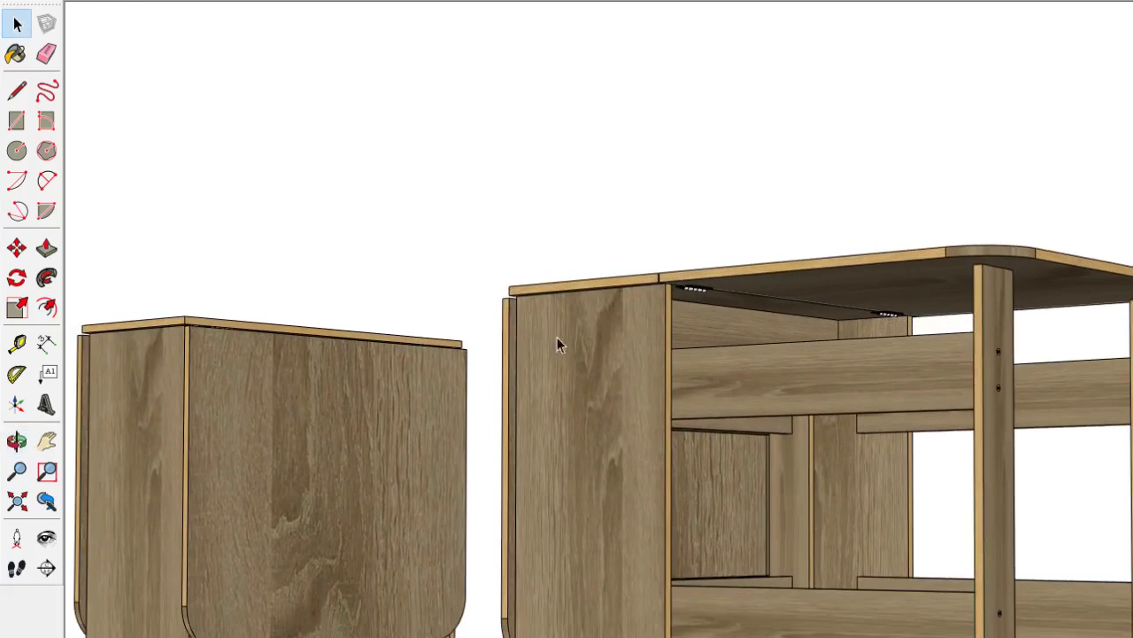
scroll(636, 503, down, 2)
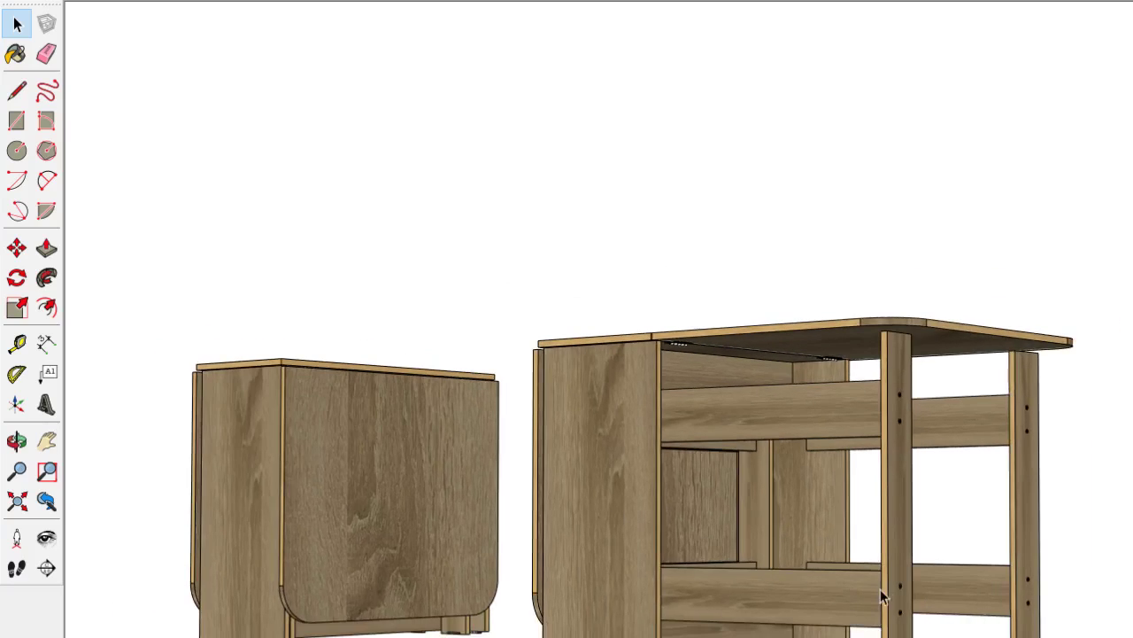
mouse_move(637, 503)
middle_down()
mouse_move(784, 410)
mouse_move(703, 329)
mouse_move(740, 424)
mouse_move(721, 449)
mouse_move(380, 471)
mouse_move(572, 536)
mouse_move(817, 561)
mouse_move(824, 615)
mouse_move(719, 528)
middle_up()
scroll(718, 520, up, 2)
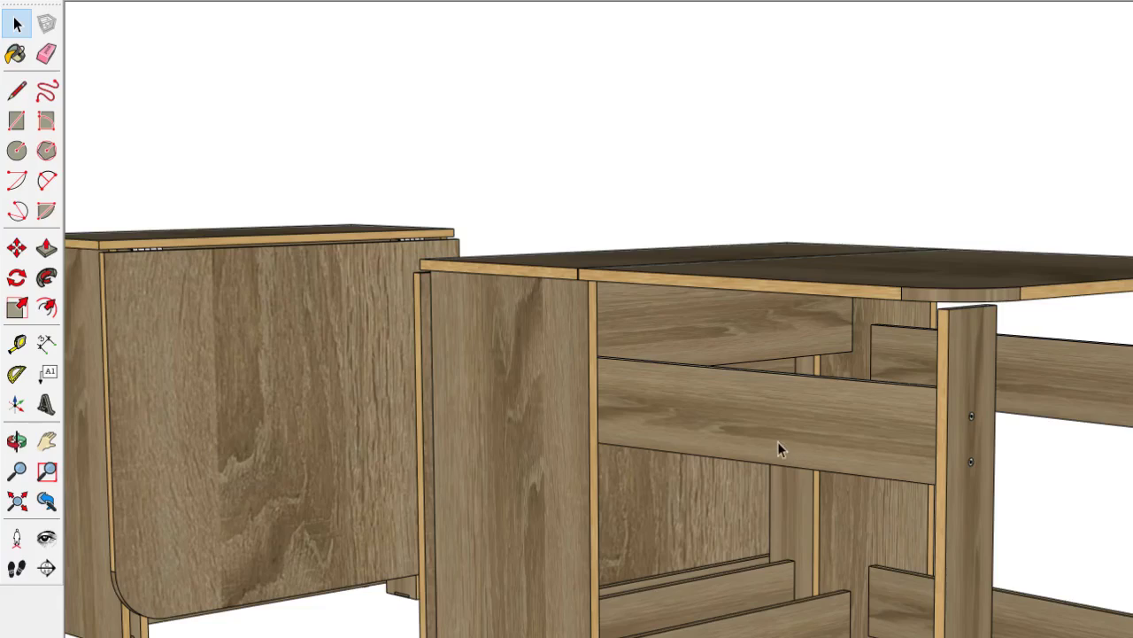
Select the front frame of legs and rails and switch to the standard front view
click(954, 443)
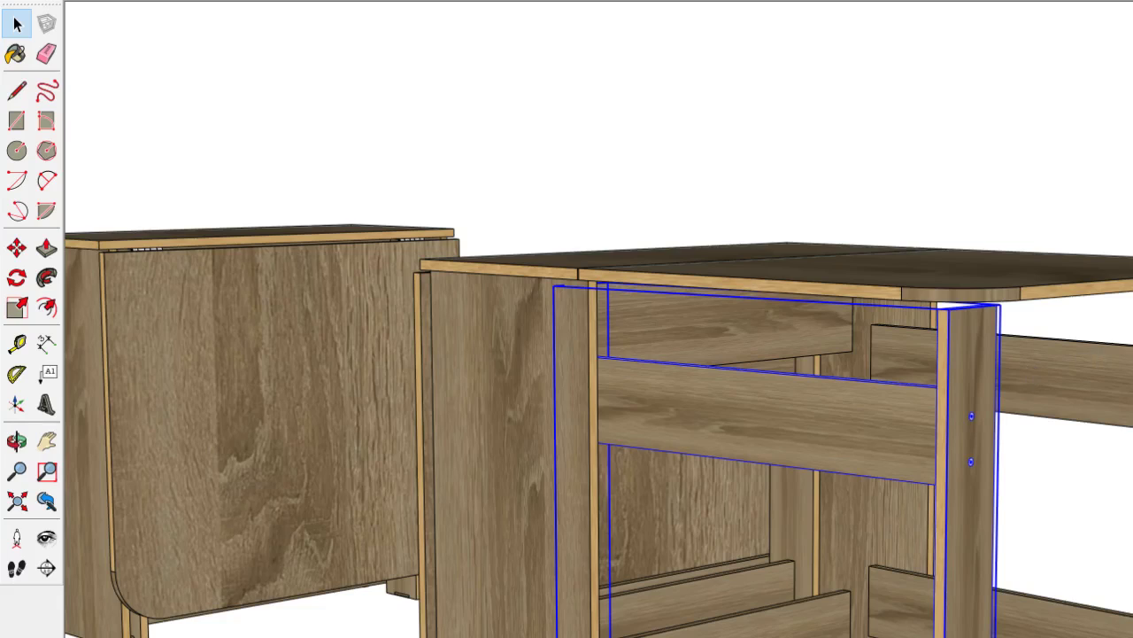
middle_drag(952, 381, 898, 279)
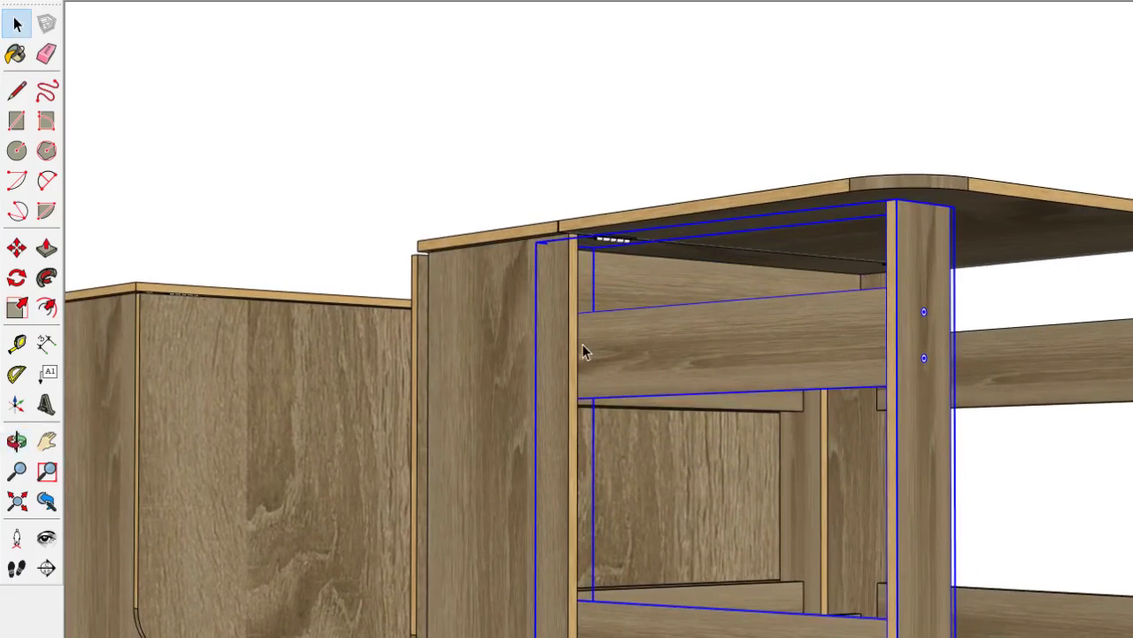
scroll(582, 343, up, 3)
key(F3)
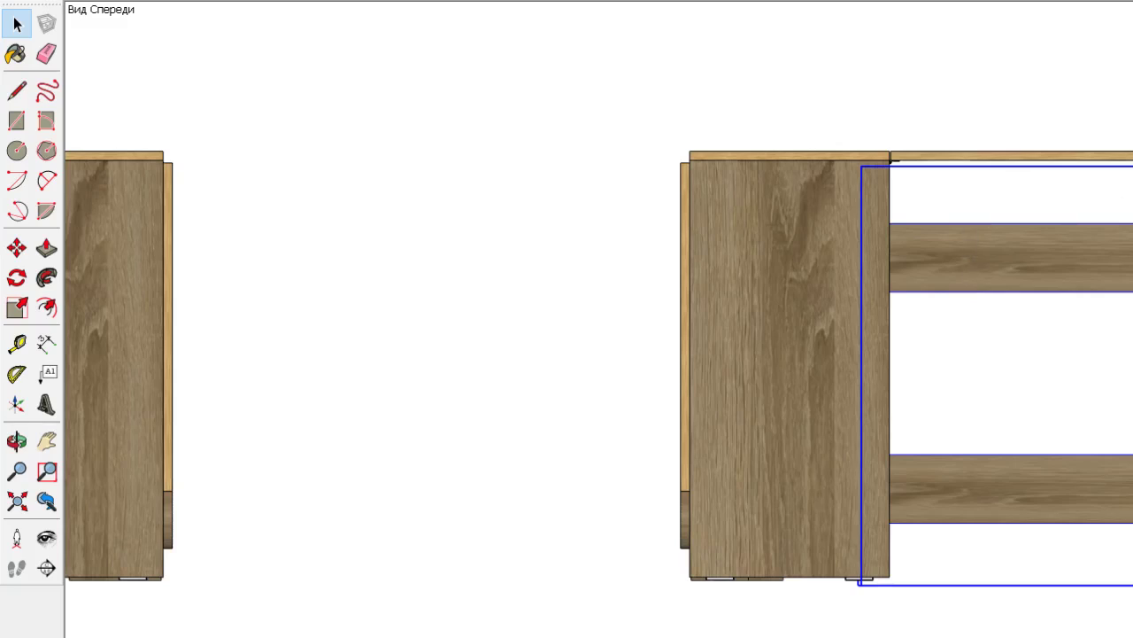
scroll(1129, 174, up, 2)
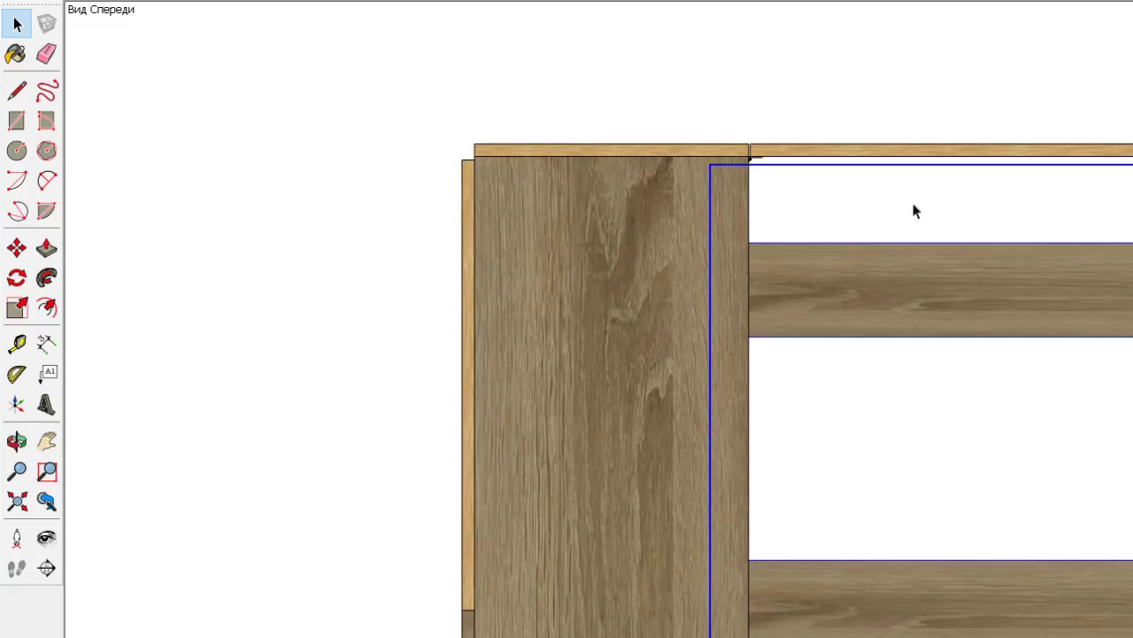
scroll(475, 234, down, 1)
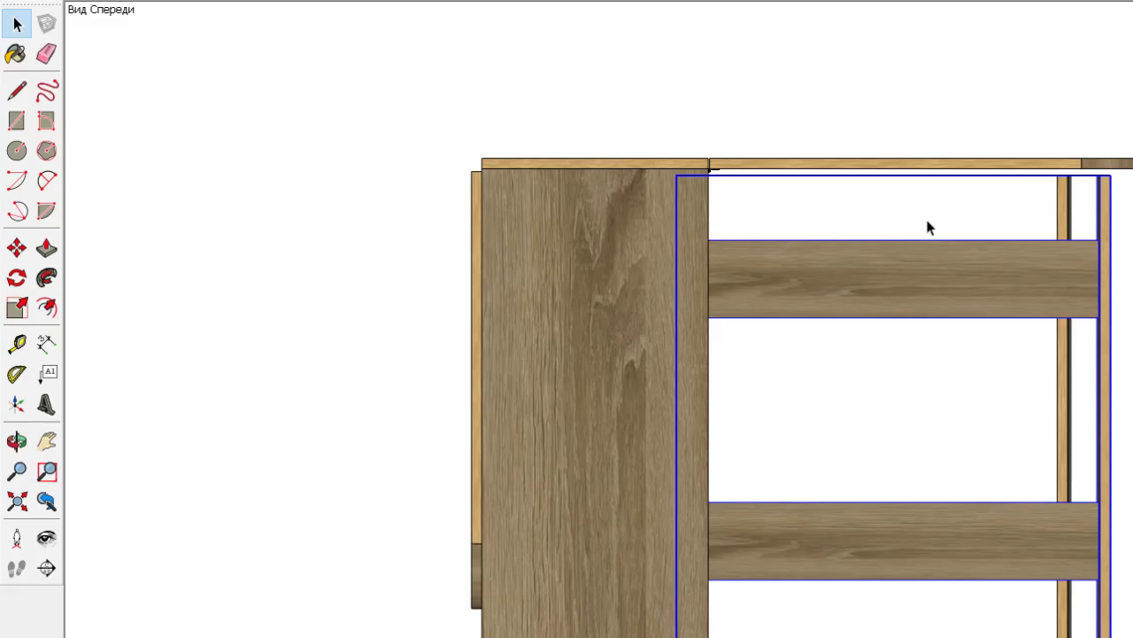
scroll(1129, 217, up, 3)
scroll(1106, 172, up, 2)
scroll(1039, 221, down, 5)
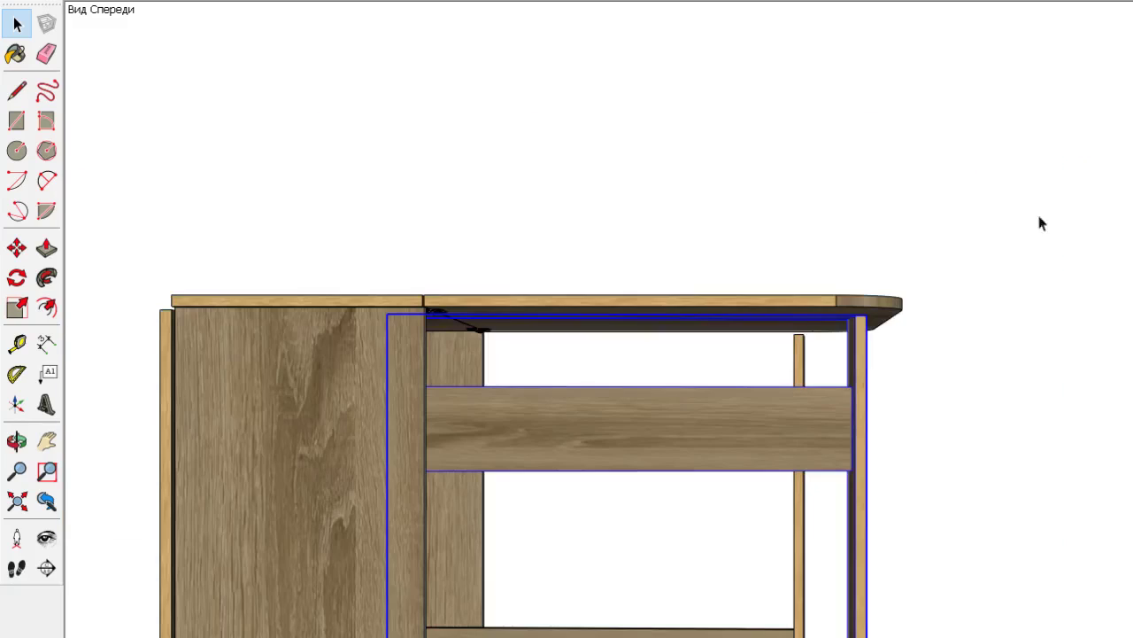
scroll(924, 301, down, 1)
scroll(806, 372, up, 2)
scroll(810, 382, up, 5)
scroll(810, 382, up, 1)
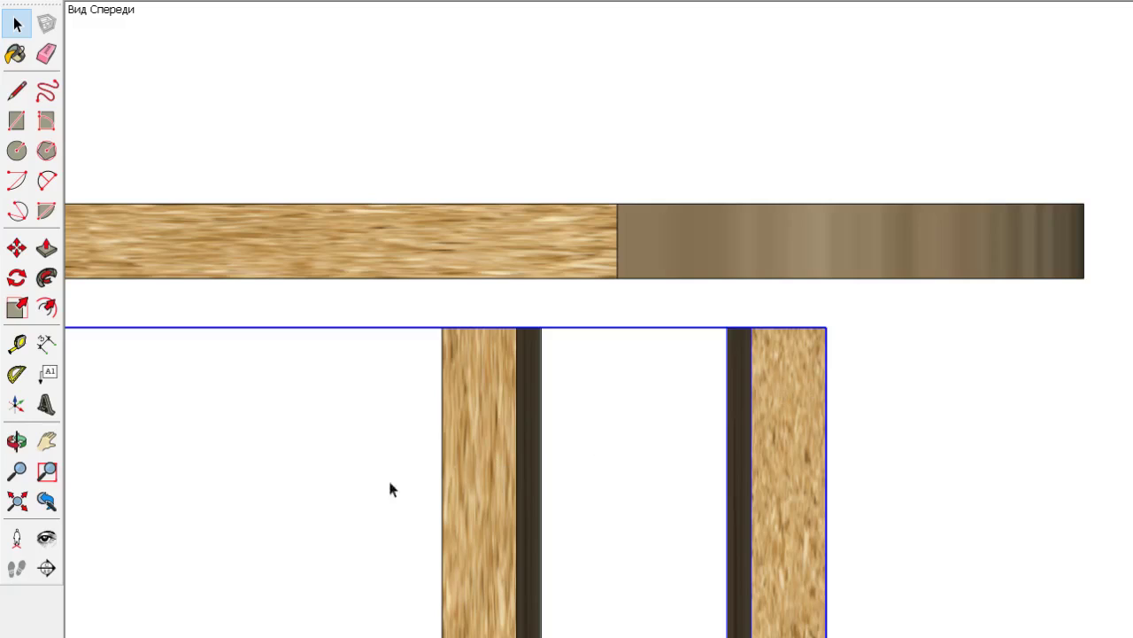
Try a dimension from the leg's top-right corner to the tabletop corner, then discard it
click(47, 343)
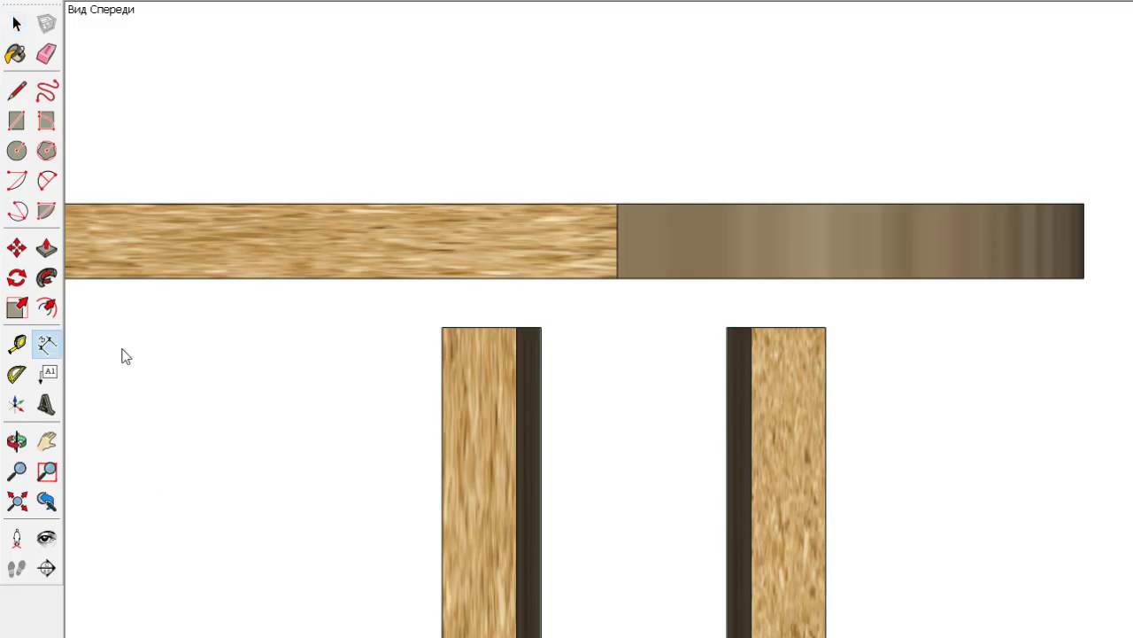
click(825, 327)
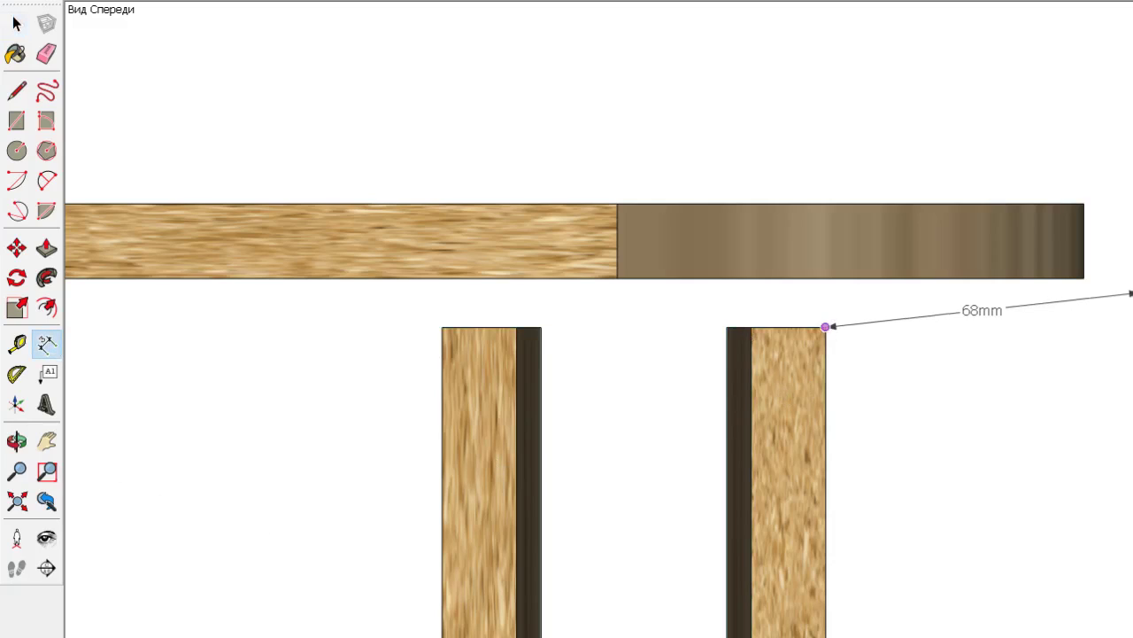
click(1084, 278)
key(Escape)
scroll(986, 273, down, 3)
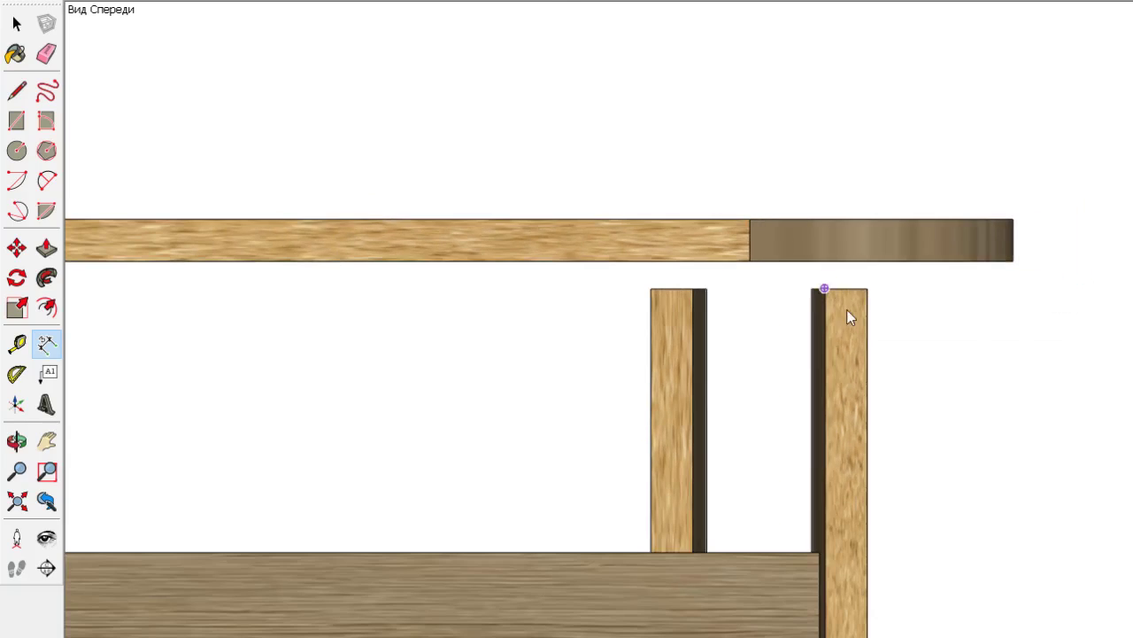
click(16, 25)
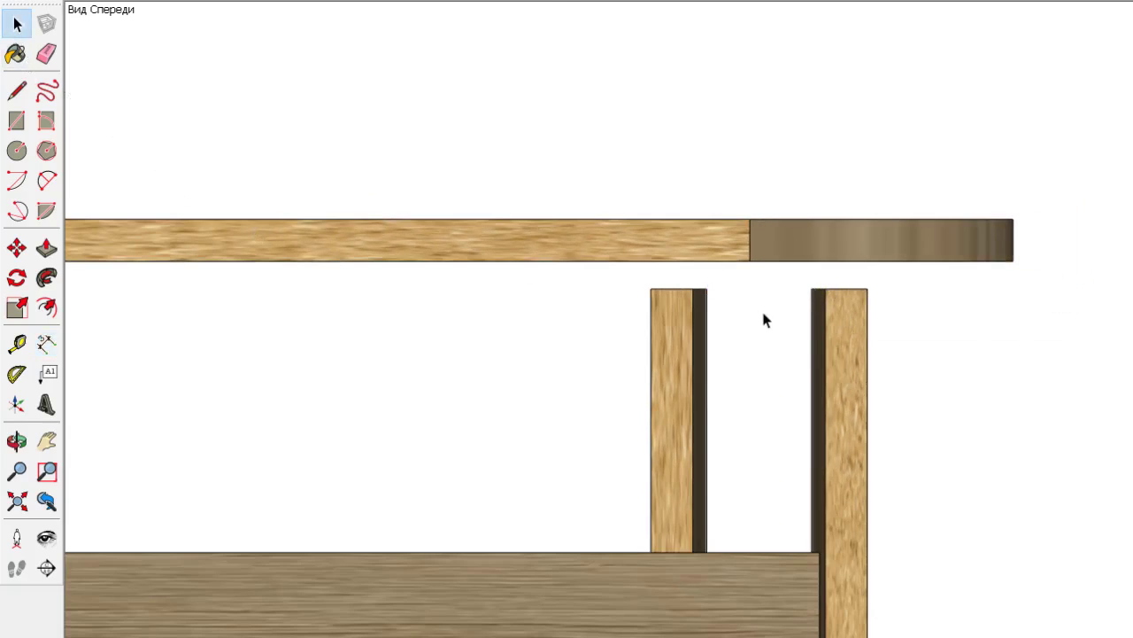
Inside the right leg group, select the wooden vertical board and start moving it upward
double_click(821, 304)
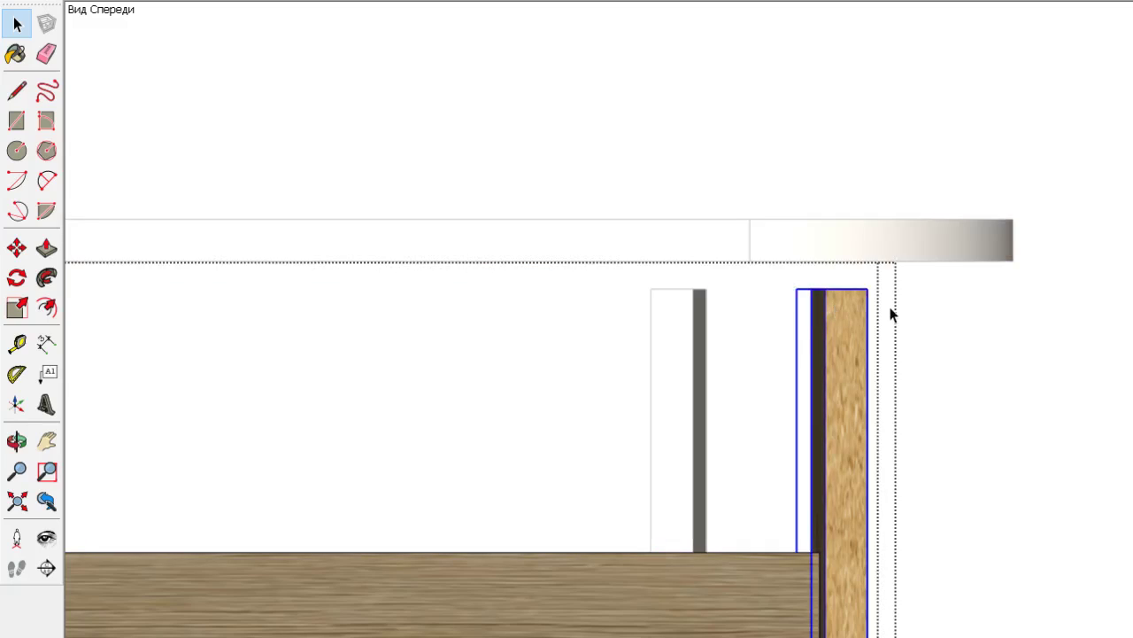
scroll(892, 314, down, 1)
scroll(936, 313, down, 1)
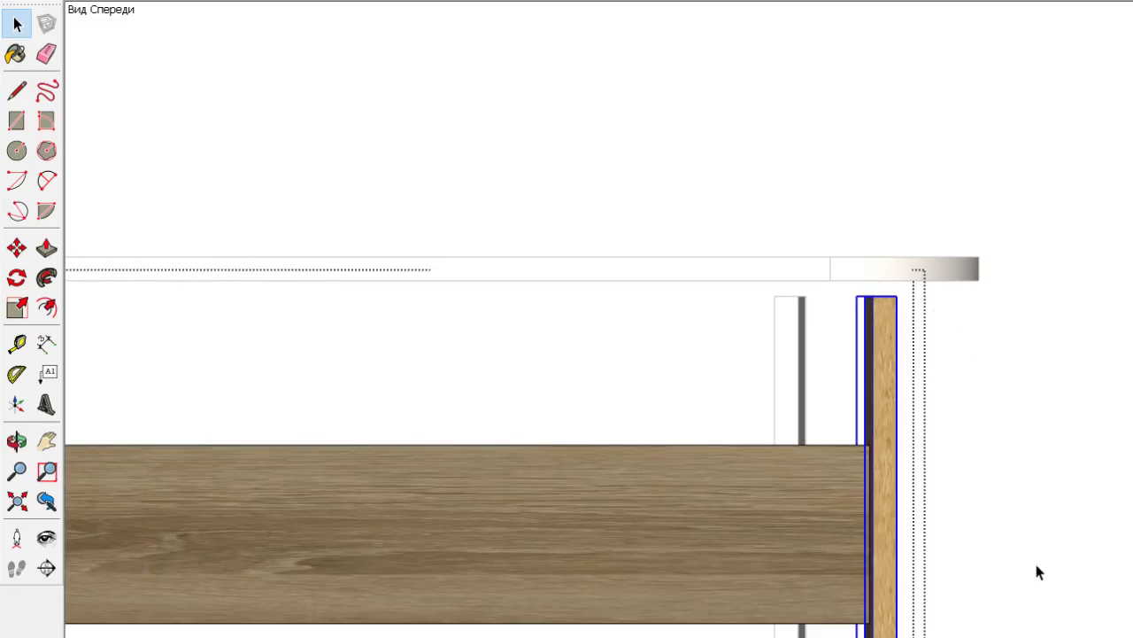
click(806, 363)
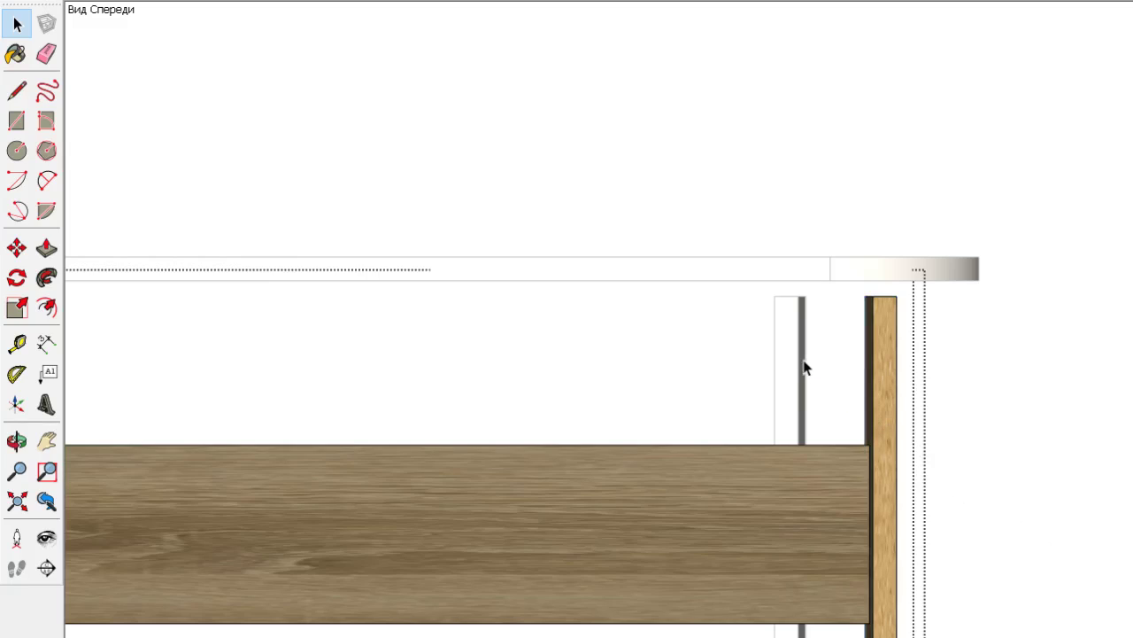
click(876, 353)
key(m)
click(971, 453)
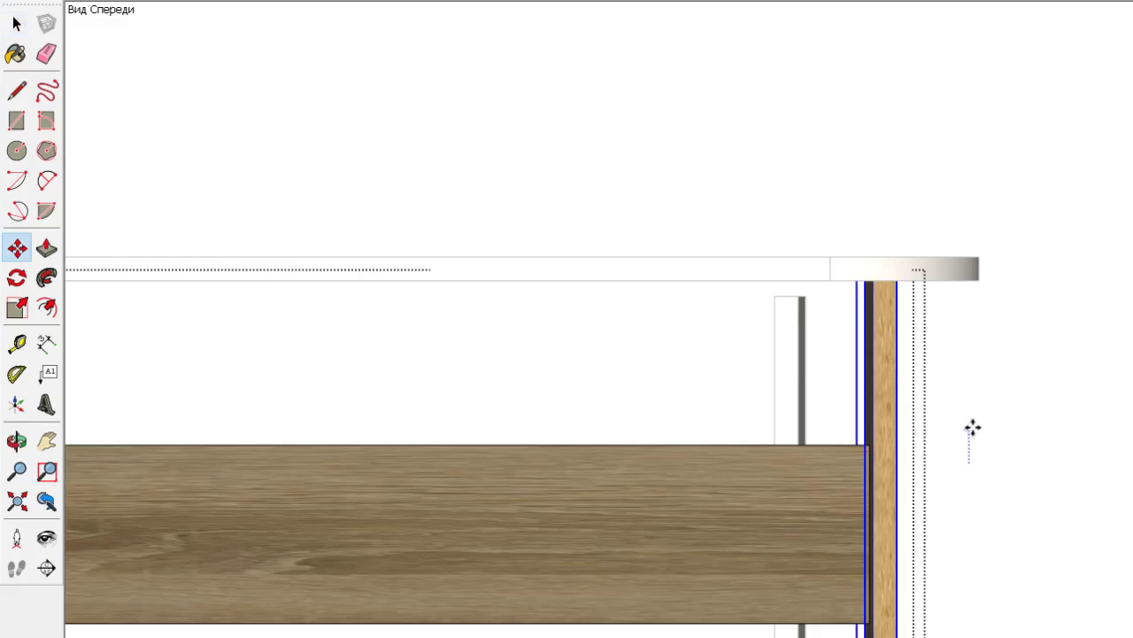
scroll(973, 428, down, 1)
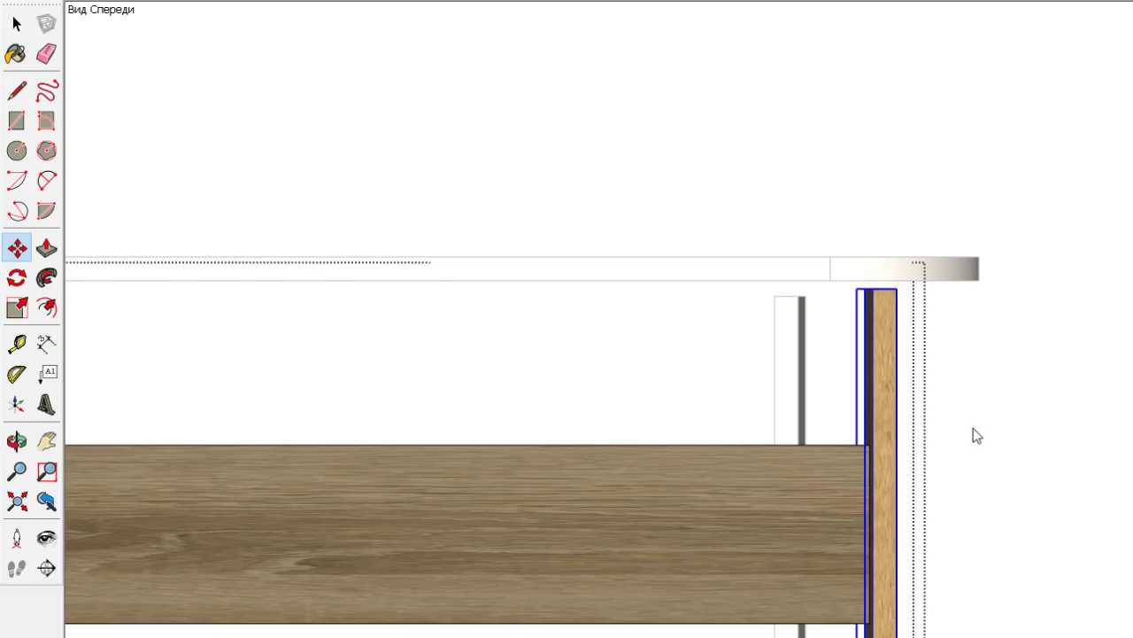
scroll(682, 200, down, 2)
scroll(646, 78, down, 2)
scroll(704, 394, up, 3)
Orbit back into perspective and show the model as wireframe with X-ray transparency
scroll(752, 523, up, 2)
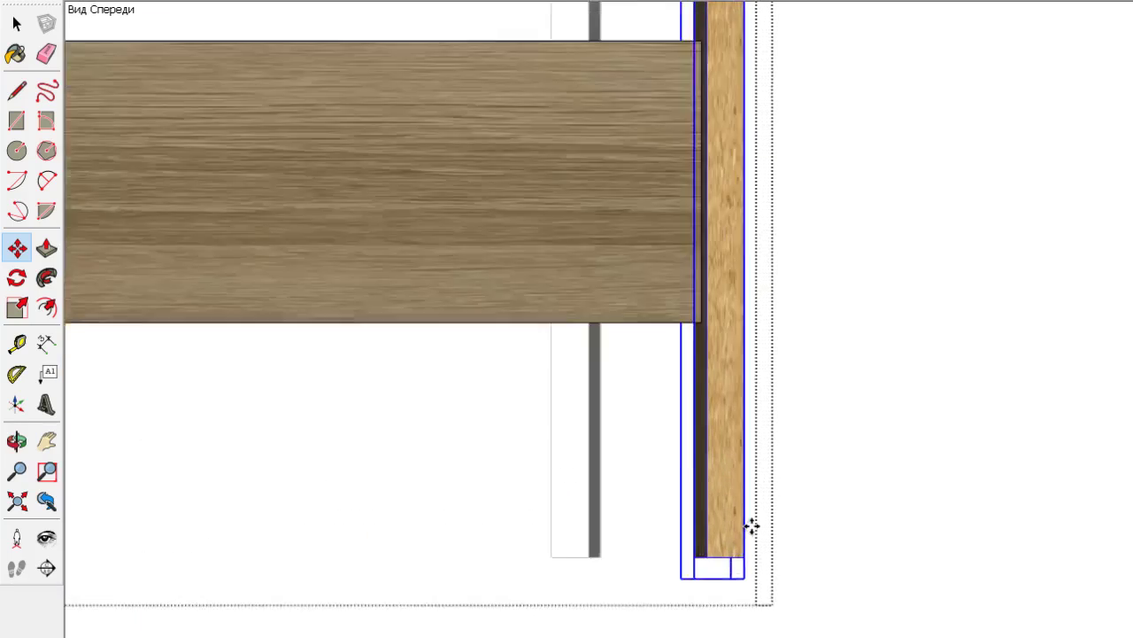
scroll(750, 526, up, 2)
scroll(750, 526, down, 2)
mouse_move(785, 536)
middle_down()
mouse_move(615, 557)
mouse_move(495, 595)
middle_up()
scroll(610, 542, up, 2)
scroll(611, 547, up, 2)
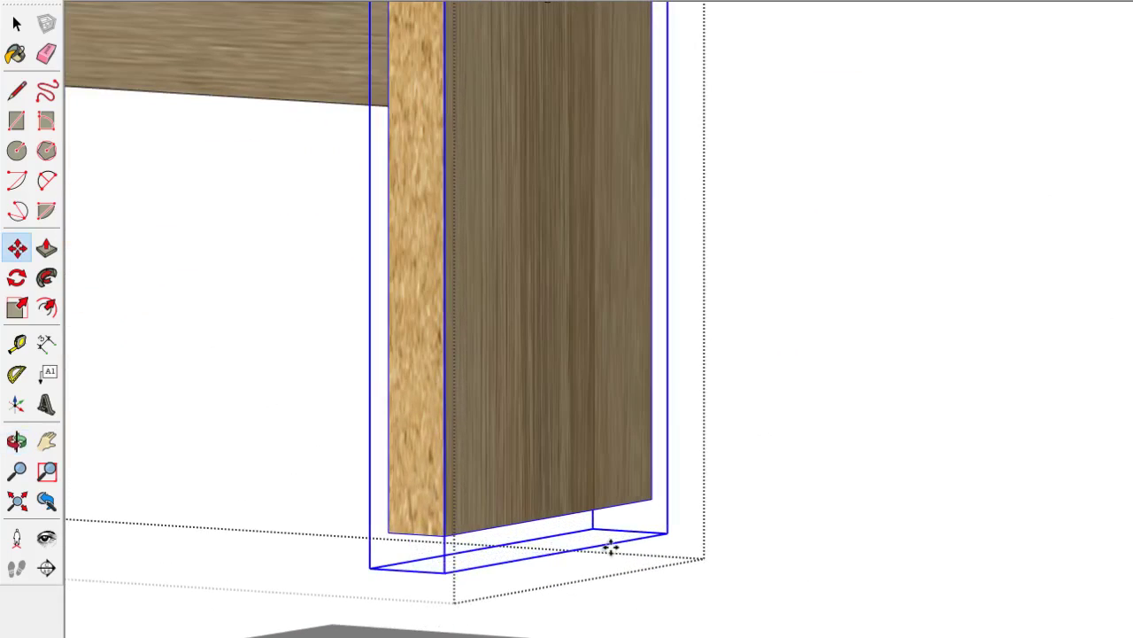
key(alt+1)
key(x)
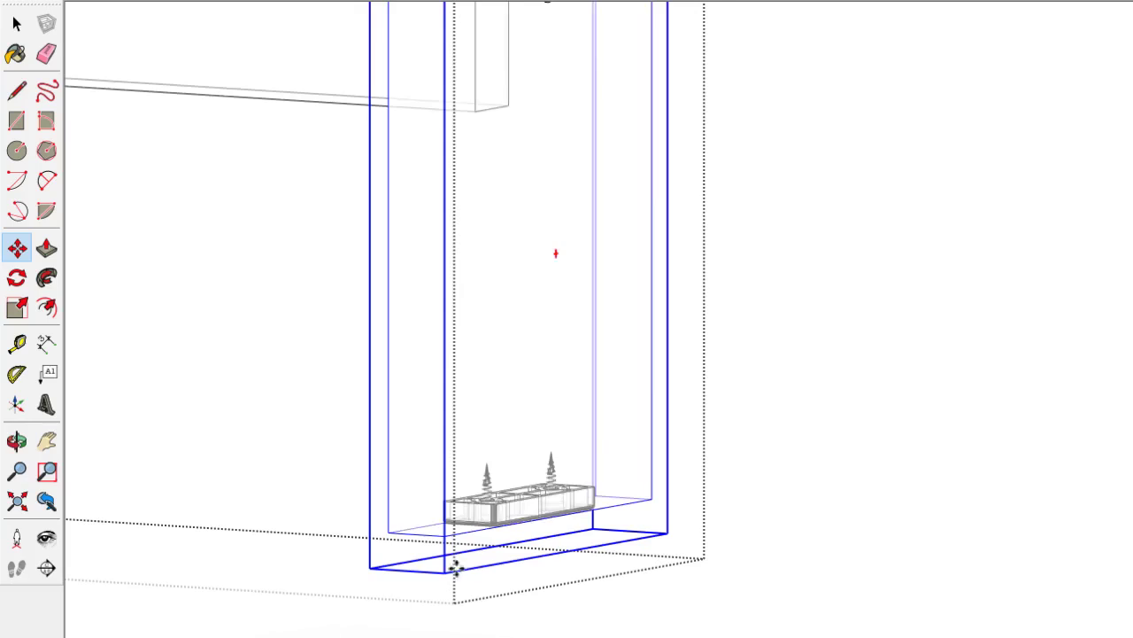
scroll(688, 506, up, 2)
Shift the leg board vertically so it lines up with the foot glide
drag(655, 486, 654, 416)
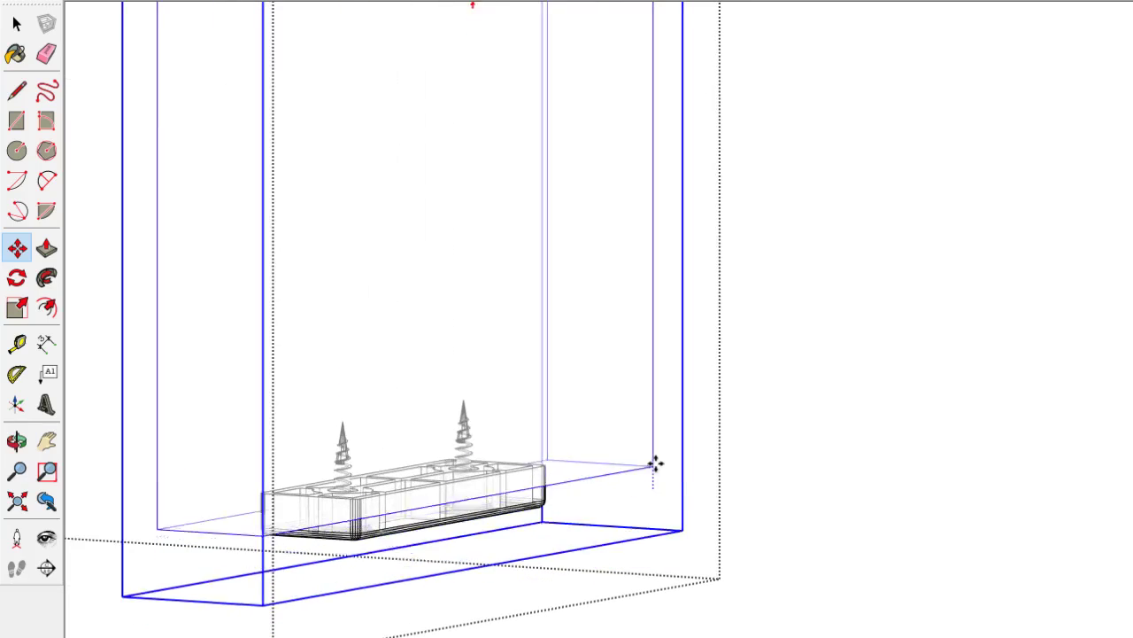
scroll(531, 459, up, 2)
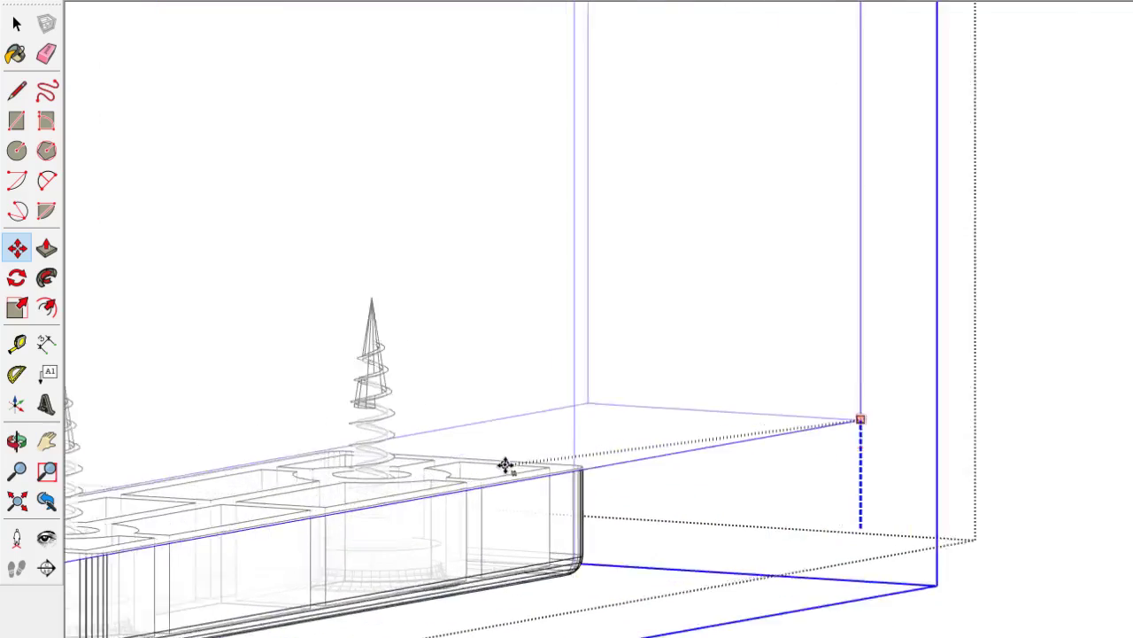
scroll(498, 469, up, 2)
scroll(443, 496, up, 1)
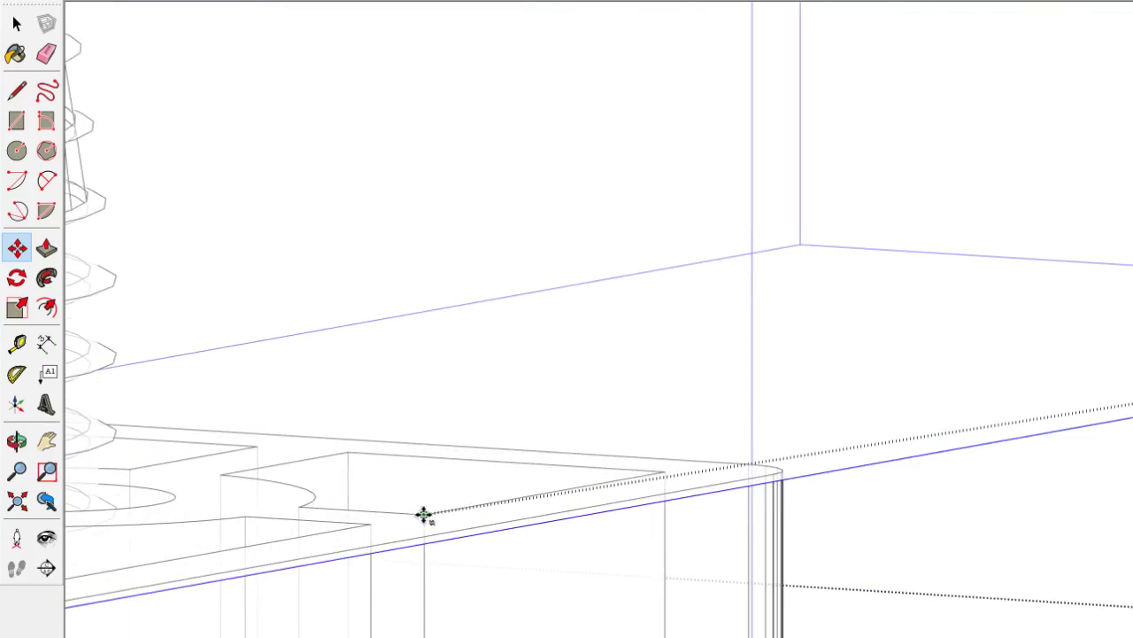
scroll(425, 518, down, 2)
scroll(424, 535, down, 2)
scroll(448, 566, down, 2)
scroll(429, 602, down, 2)
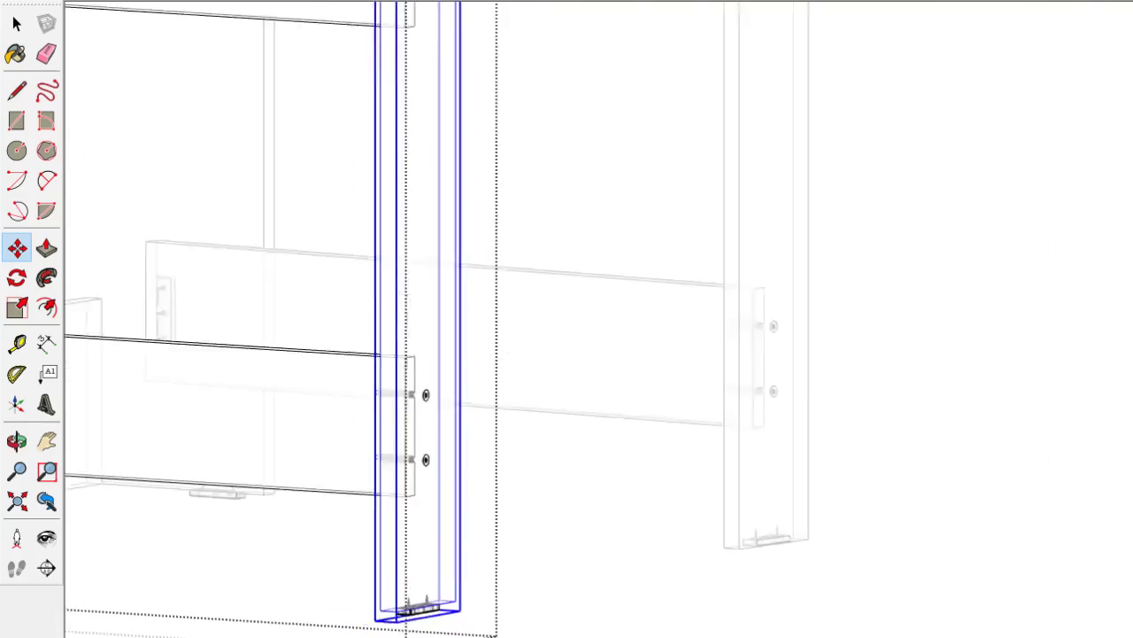
scroll(738, 584, down, 1)
scroll(739, 585, up, 3)
Select the right-side leg post and lift it upward with Move
click(17, 24)
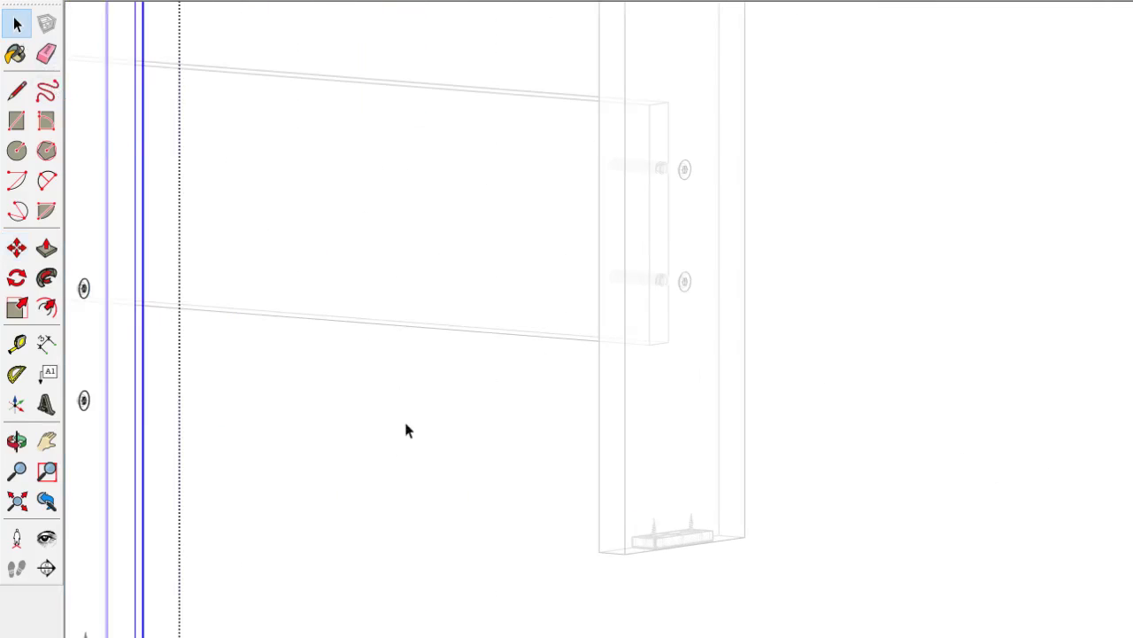
click(627, 532)
scroll(628, 531, down, 3)
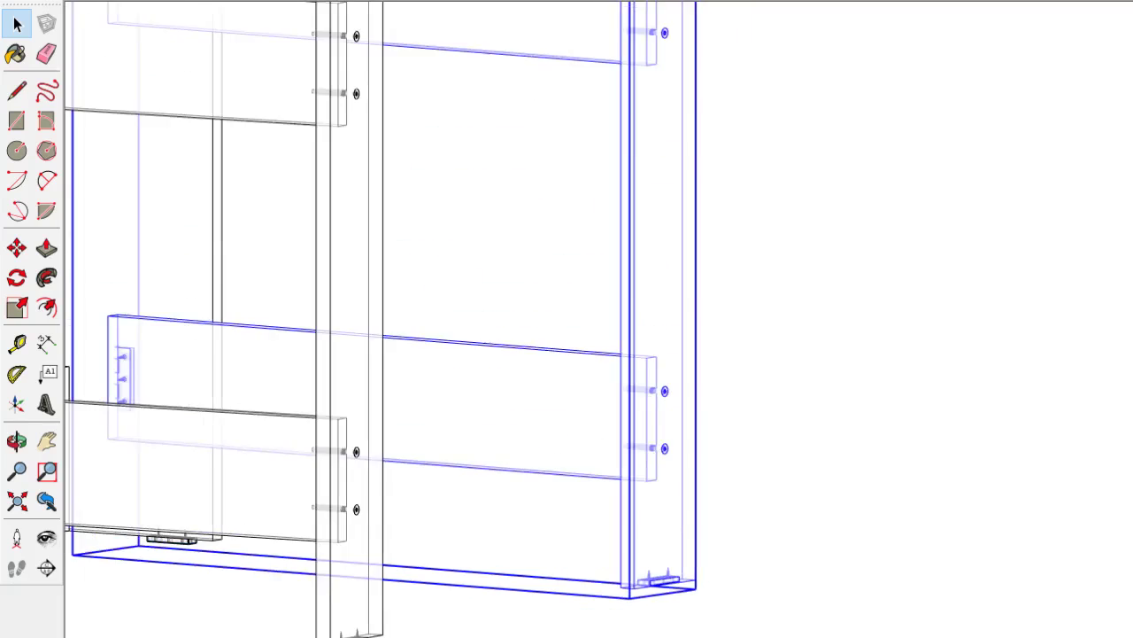
scroll(628, 531, down, 2)
scroll(667, 603, up, 3)
scroll(667, 603, up, 2)
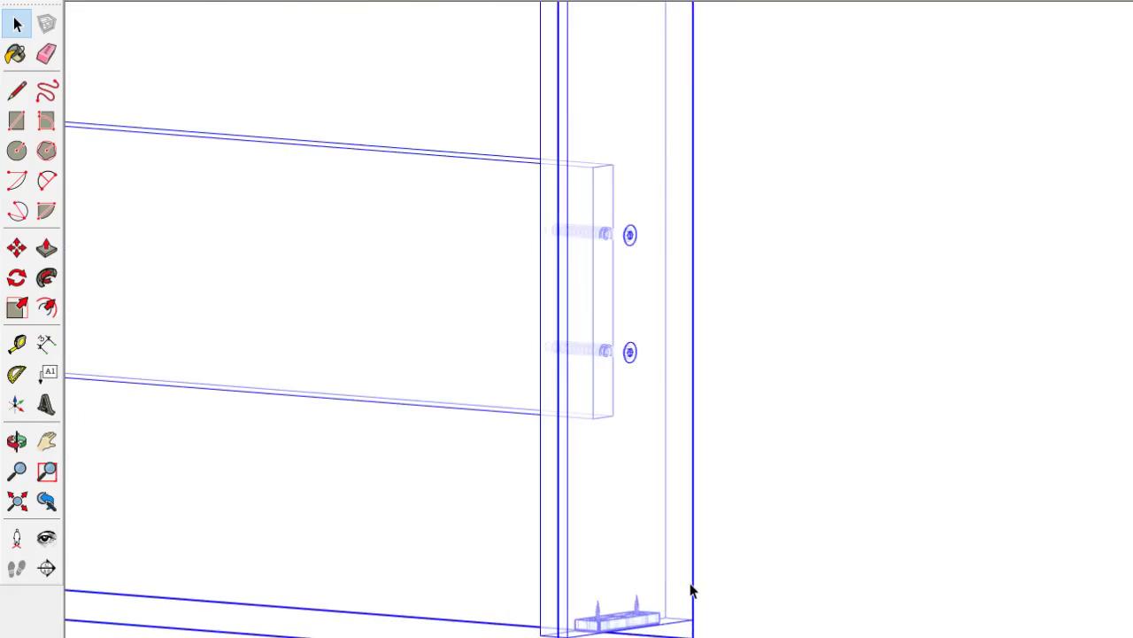
scroll(695, 588, up, 2)
scroll(682, 620, up, 3)
key(m)
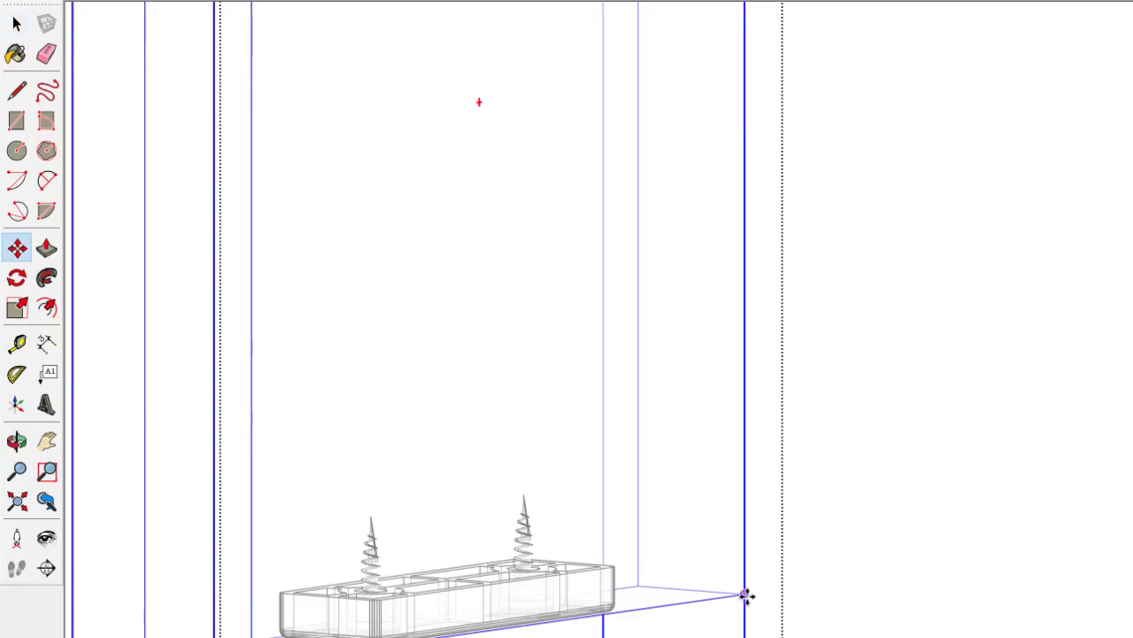
drag(738, 544, 569, 575)
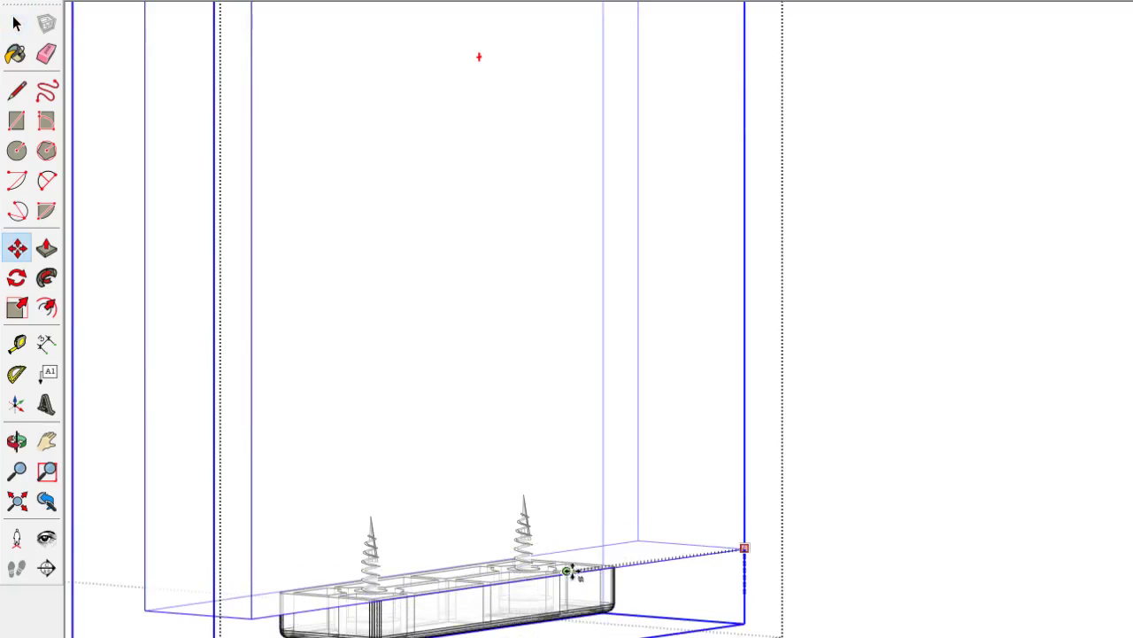
scroll(608, 608, up, 2)
scroll(546, 602, up, 2)
scroll(556, 534, up, 2)
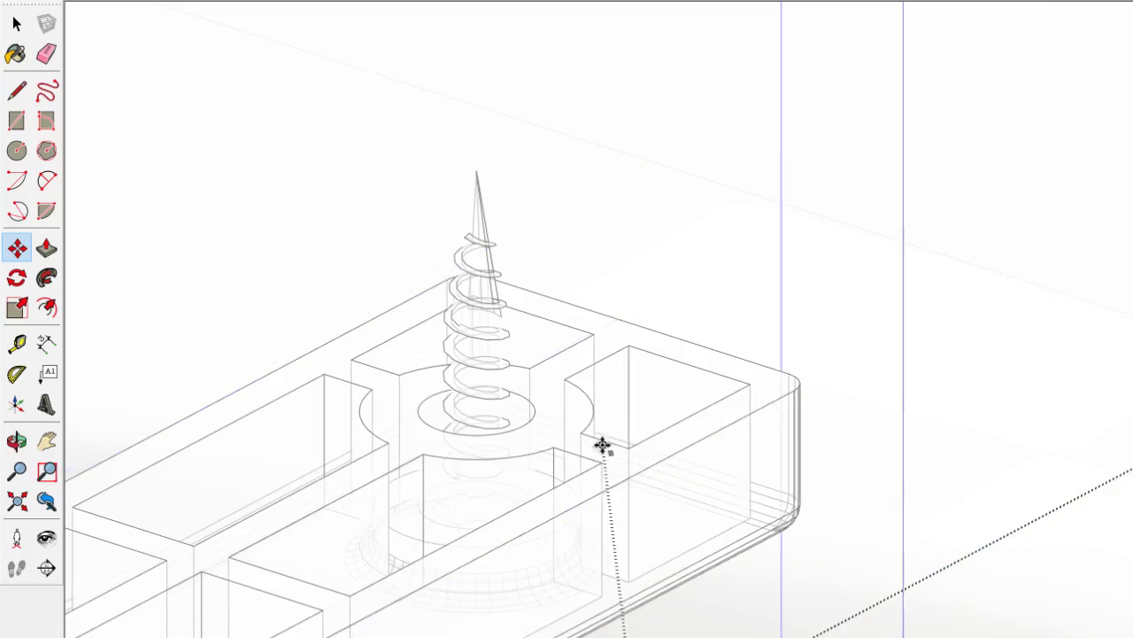
Move the foot glide up and seat it just beneath the post's bottom edge
drag(556, 534, 585, 434)
scroll(596, 441, down, 2)
scroll(595, 441, down, 3)
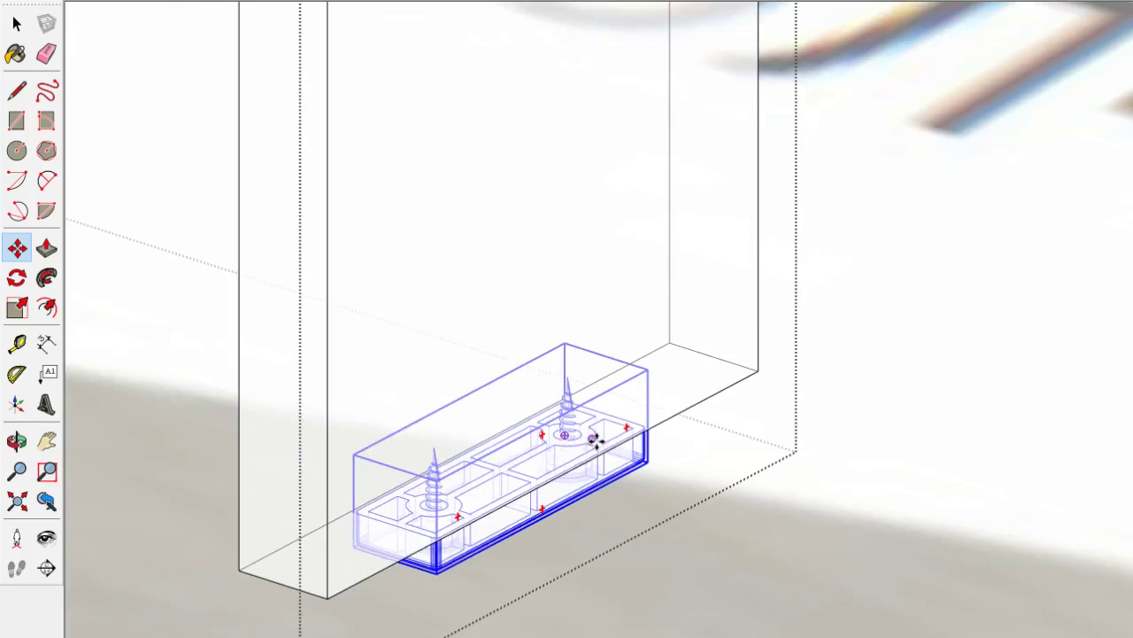
drag(595, 441, 632, 428)
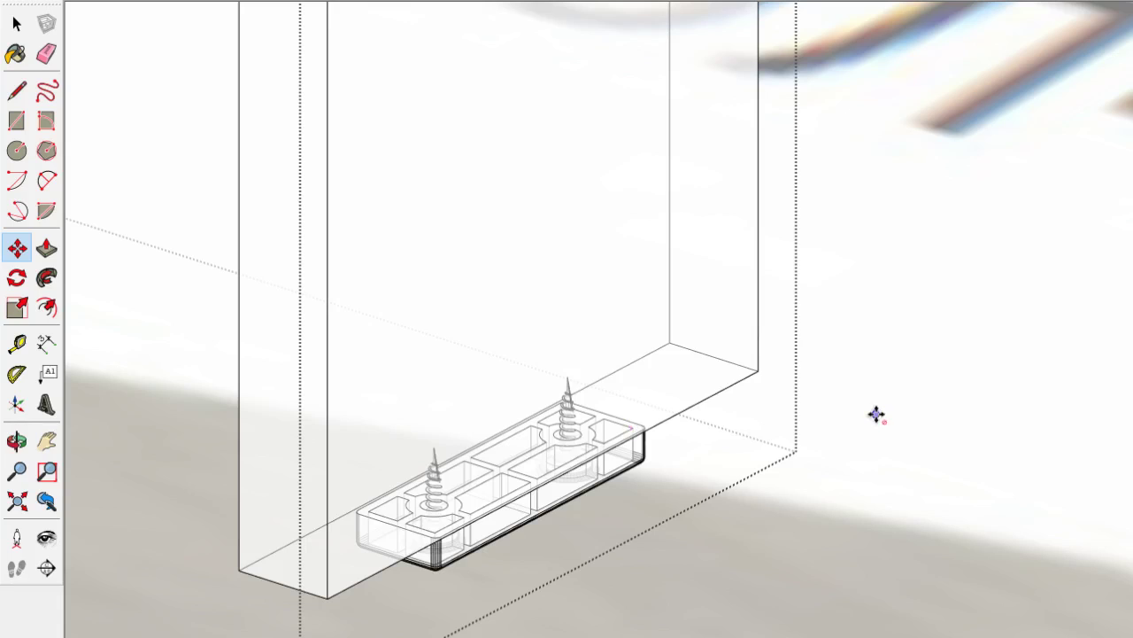
scroll(878, 413, down, 3)
scroll(845, 463, down, 2)
click(17, 29)
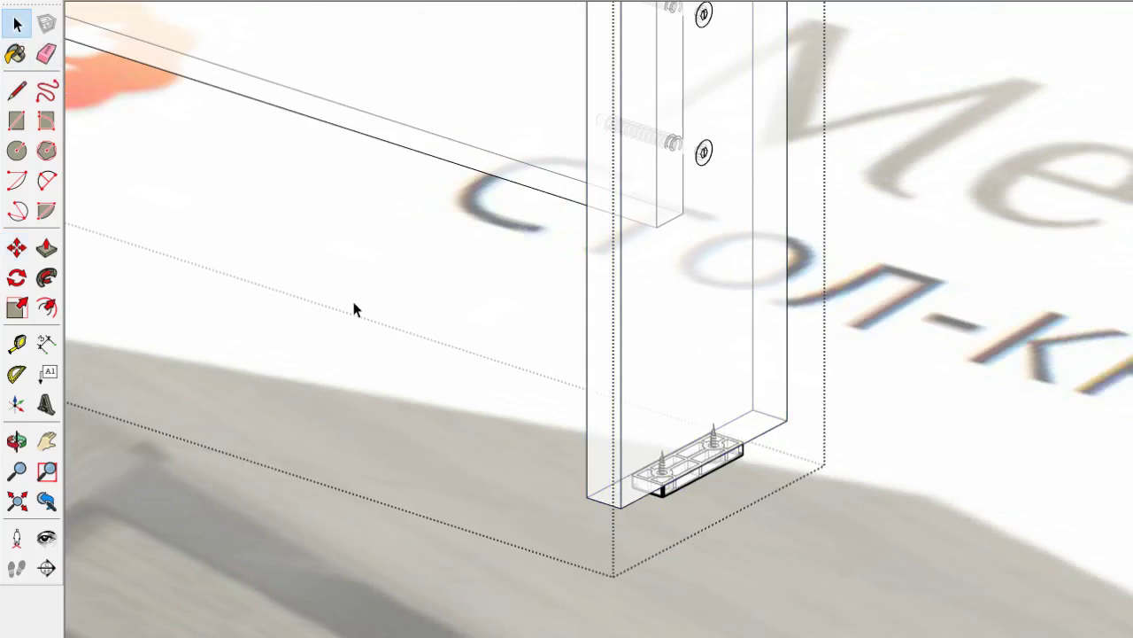
scroll(706, 330, down, 1)
scroll(791, 430, down, 4)
Switch to front view and select the left leg post
key(f)
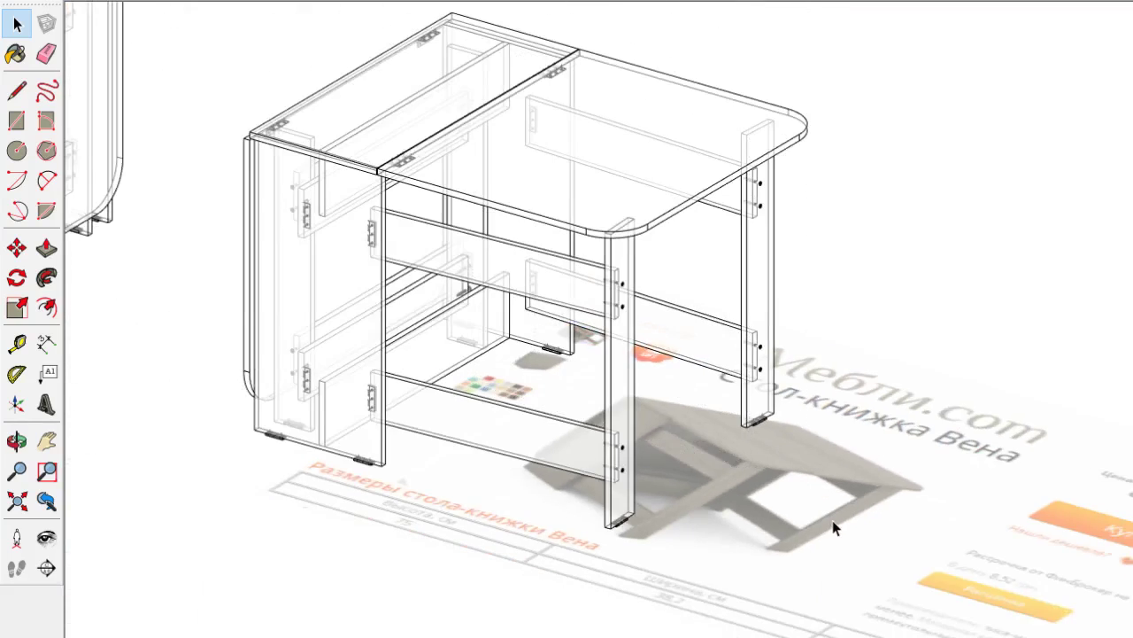
scroll(708, 345, up, 3)
scroll(650, 179, down, 2)
scroll(659, 168, up, 2)
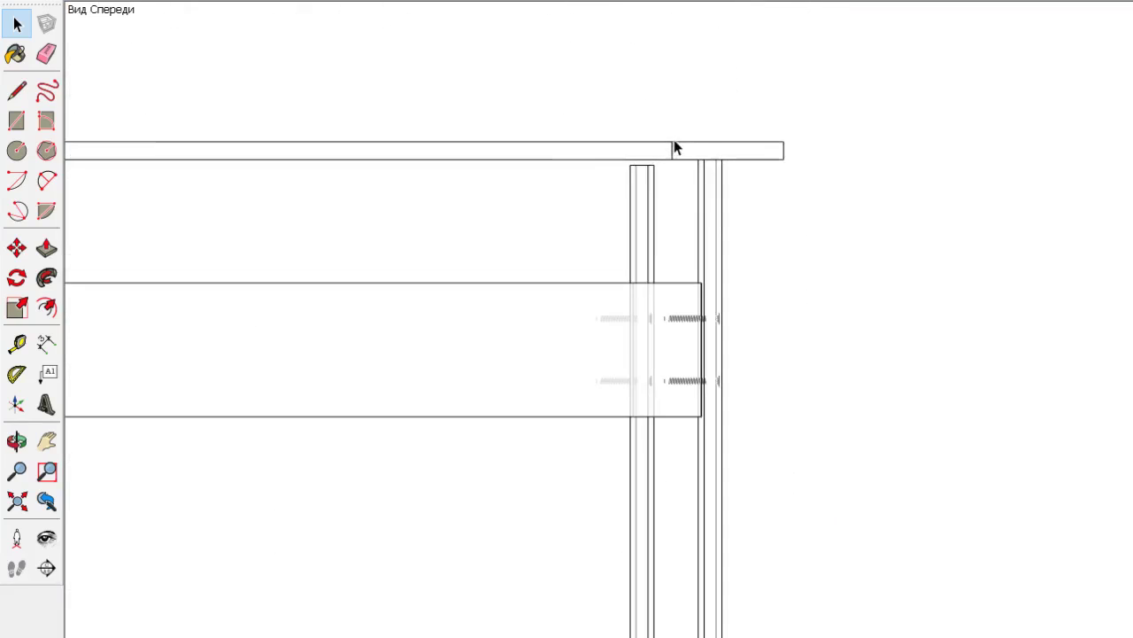
scroll(690, 151, up, 3)
scroll(708, 172, down, 2)
click(650, 194)
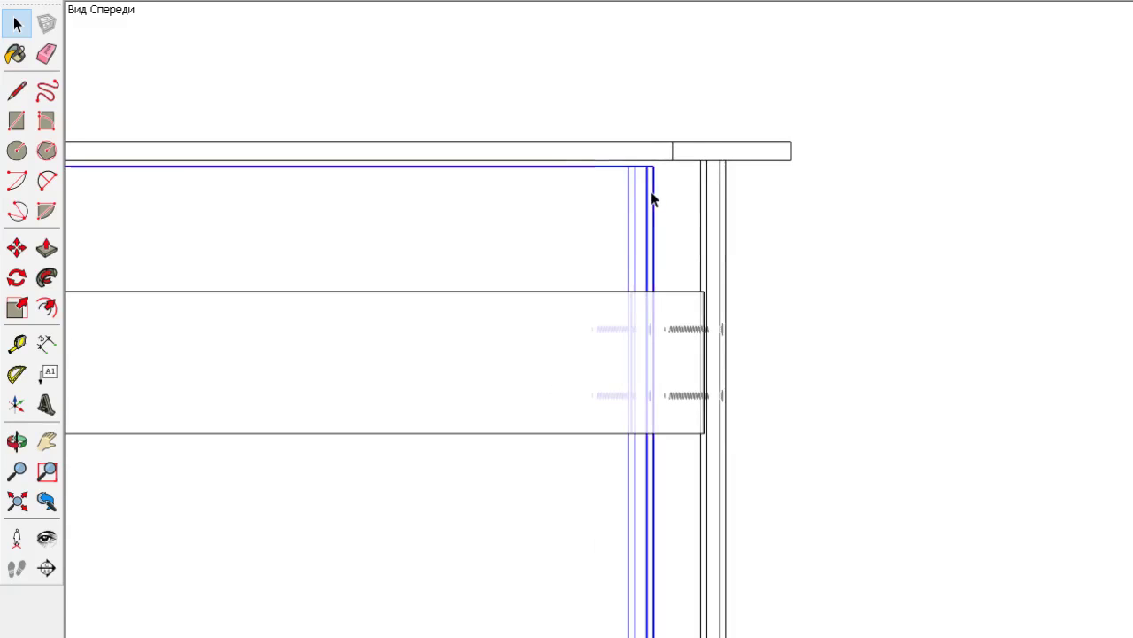
scroll(651, 194, down, 4)
scroll(620, 531, up, 4)
scroll(620, 531, up, 1)
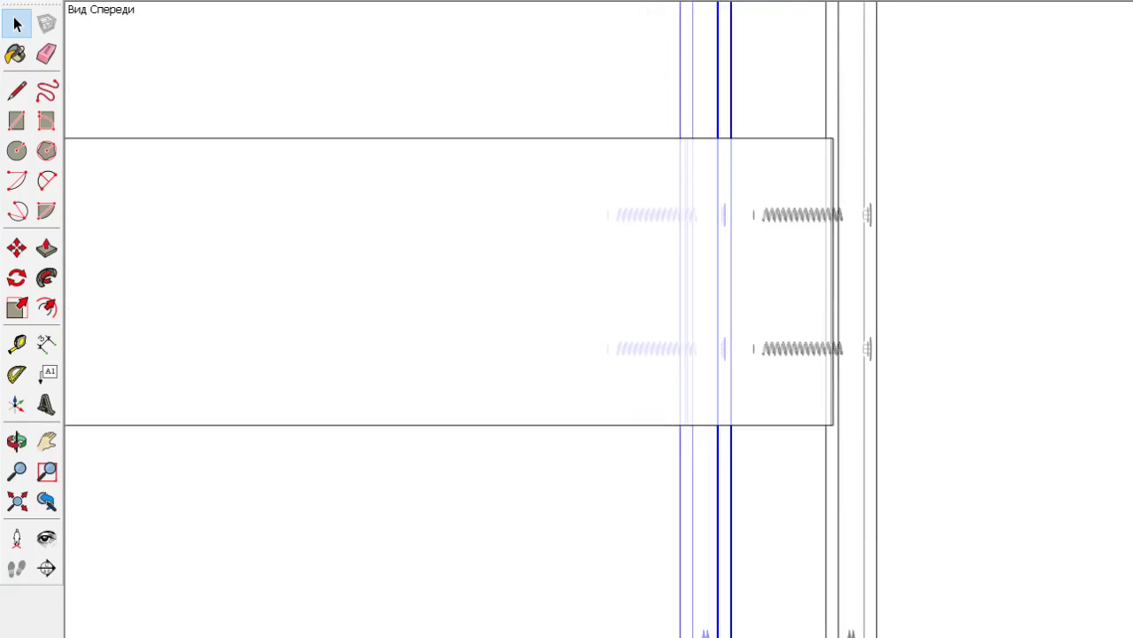
scroll(693, 443, up, 2)
scroll(838, 623, down, 1)
scroll(855, 611, down, 1)
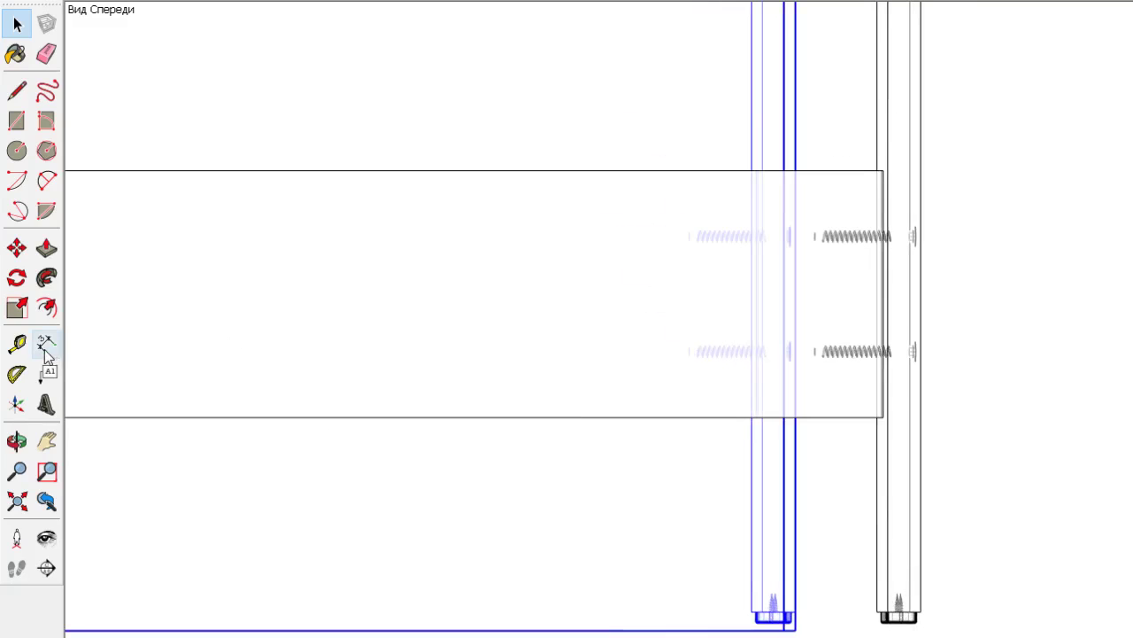
Measure from one leg's bottom corner across to the other leg's foot
click(17, 343)
scroll(708, 602, up, 2)
scroll(824, 496, up, 1)
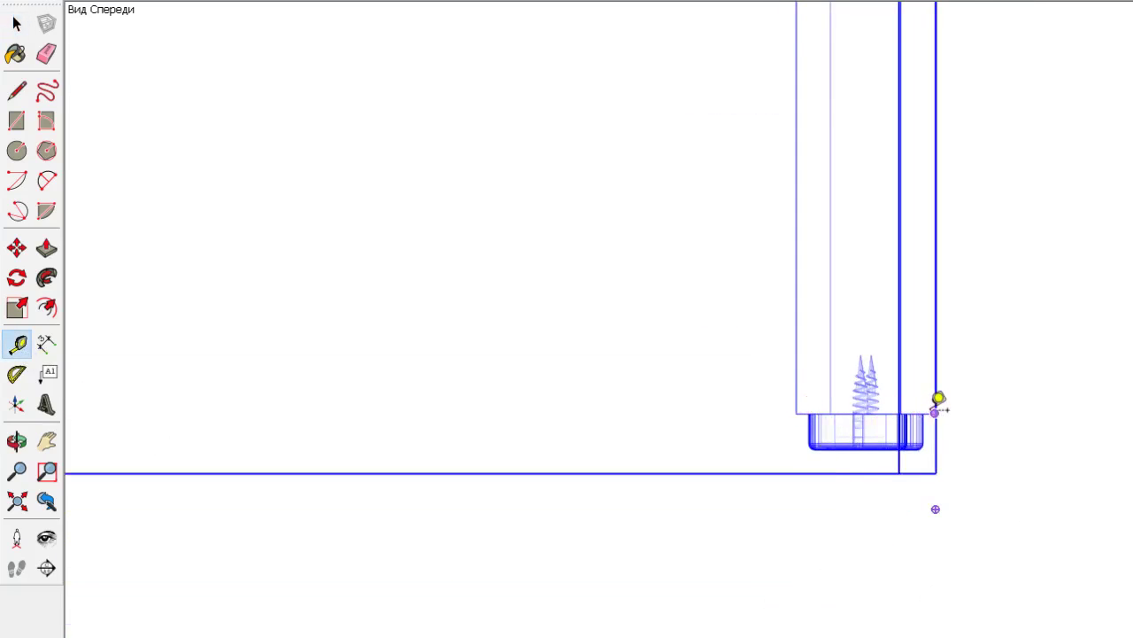
click(936, 411)
scroll(890, 396, down, 1)
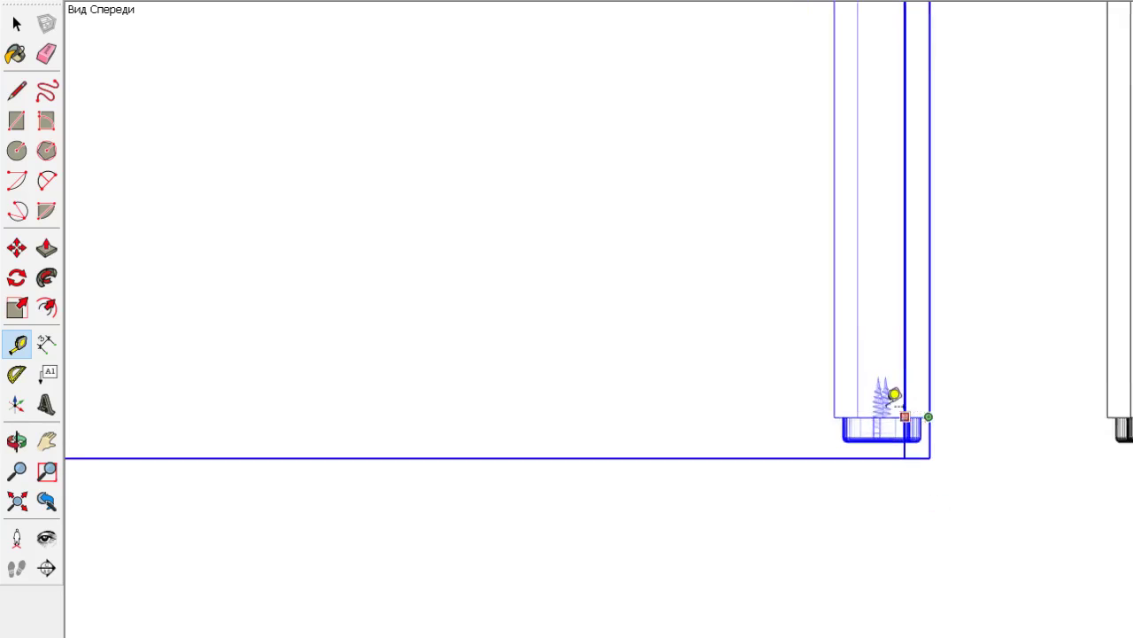
scroll(929, 394, down, 2)
scroll(1038, 396, up, 2)
scroll(1027, 396, up, 3)
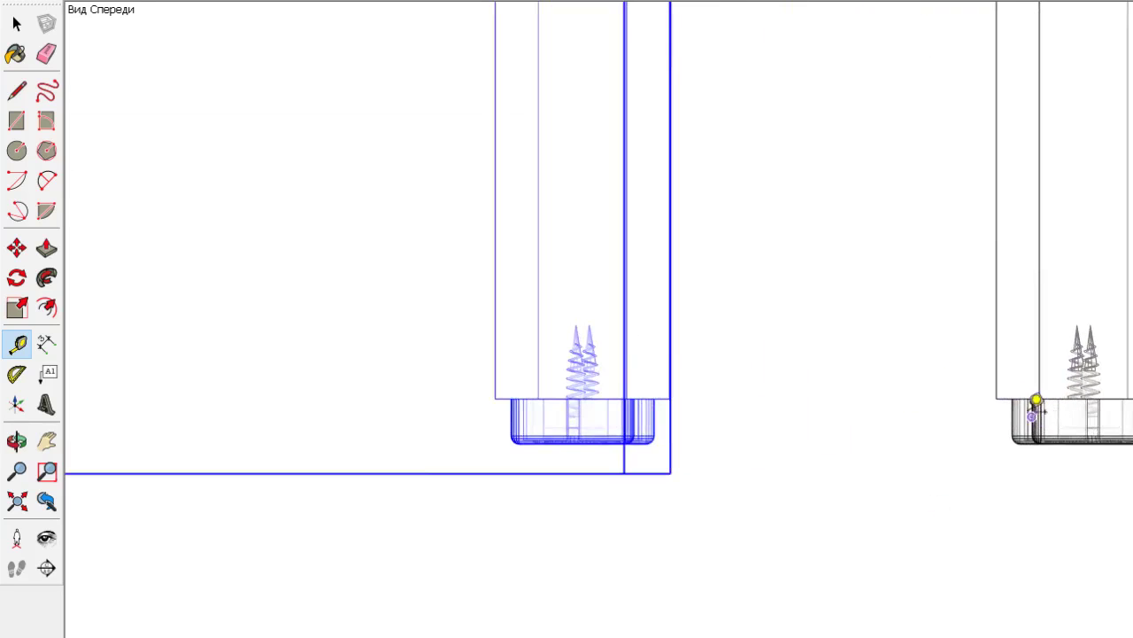
click(1124, 398)
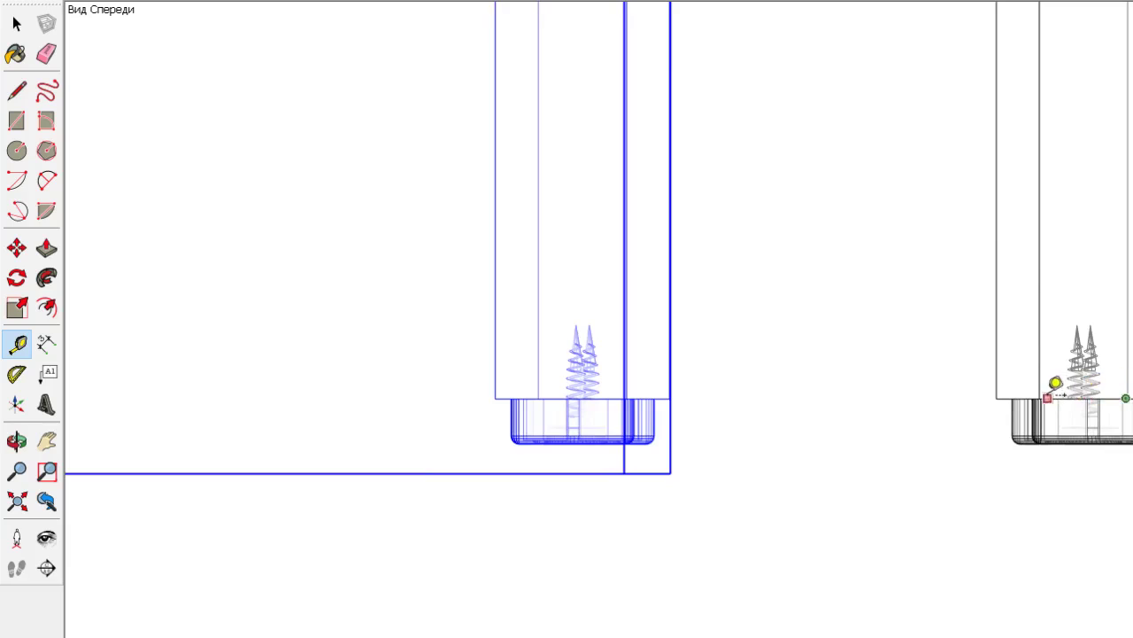
scroll(641, 413, down, 1)
scroll(640, 410, down, 3)
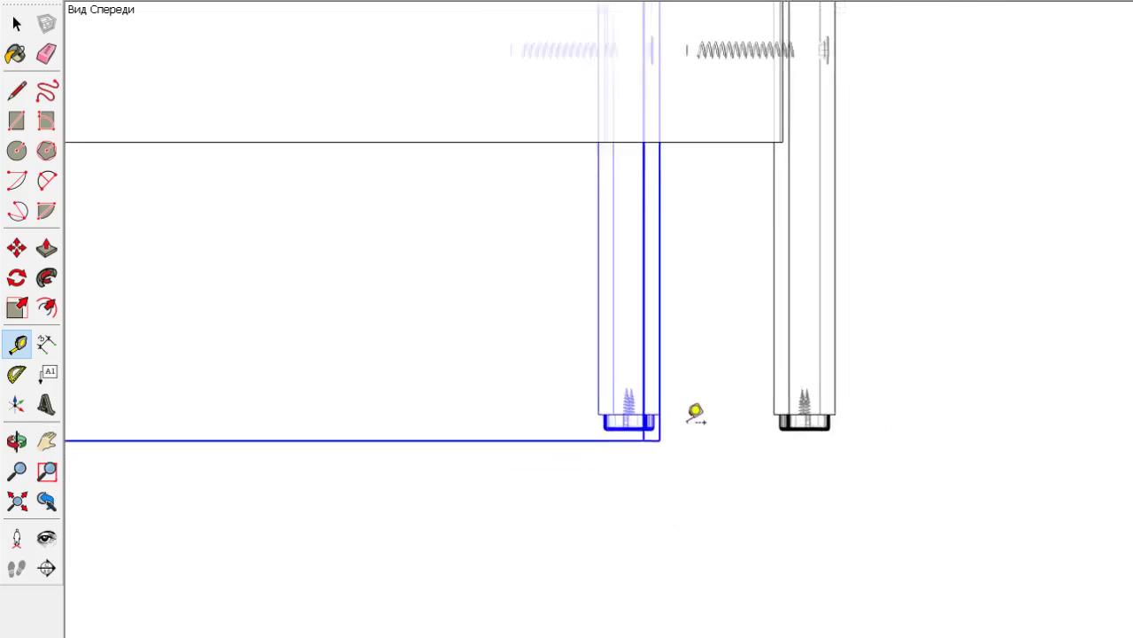
scroll(696, 413, down, 2)
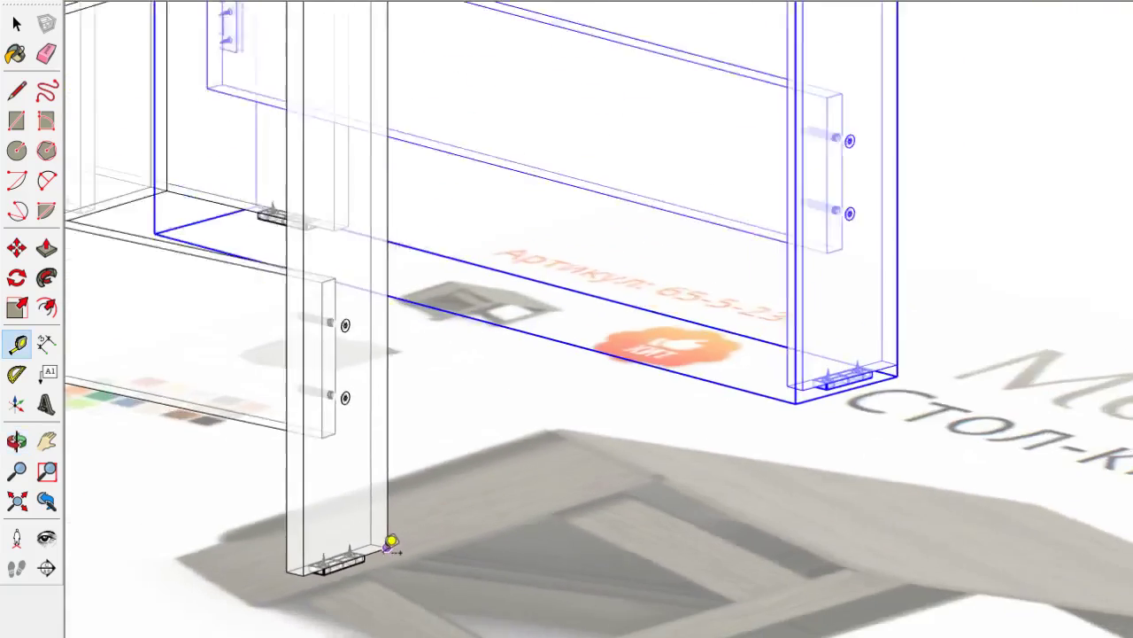
scroll(390, 542, down, 1)
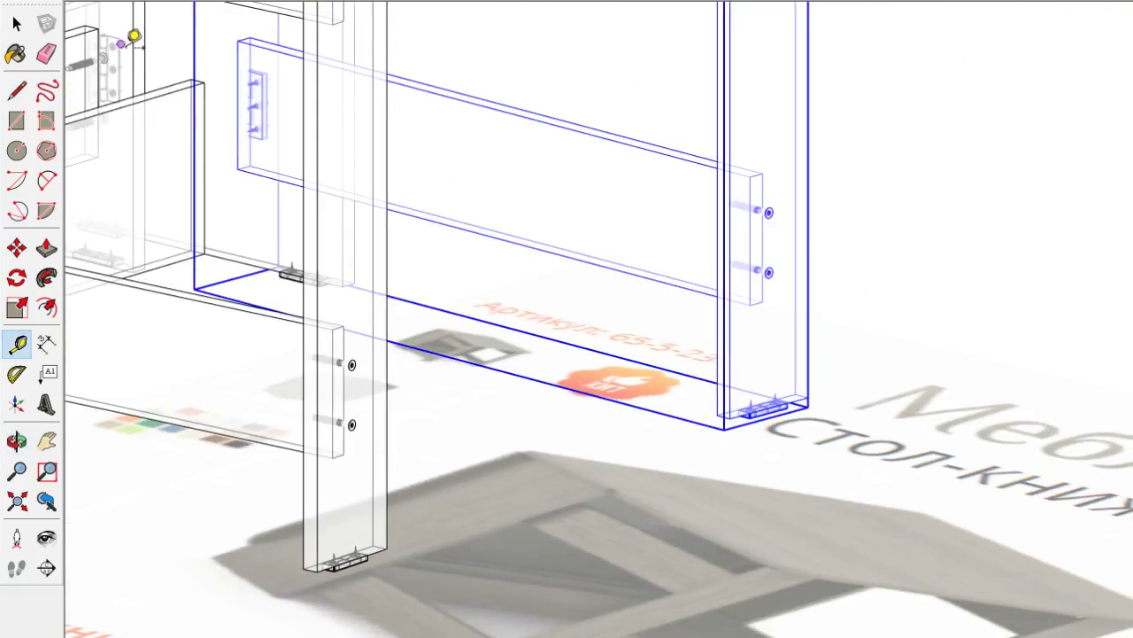
Open the leg group for editing and select its tall post
click(16, 25)
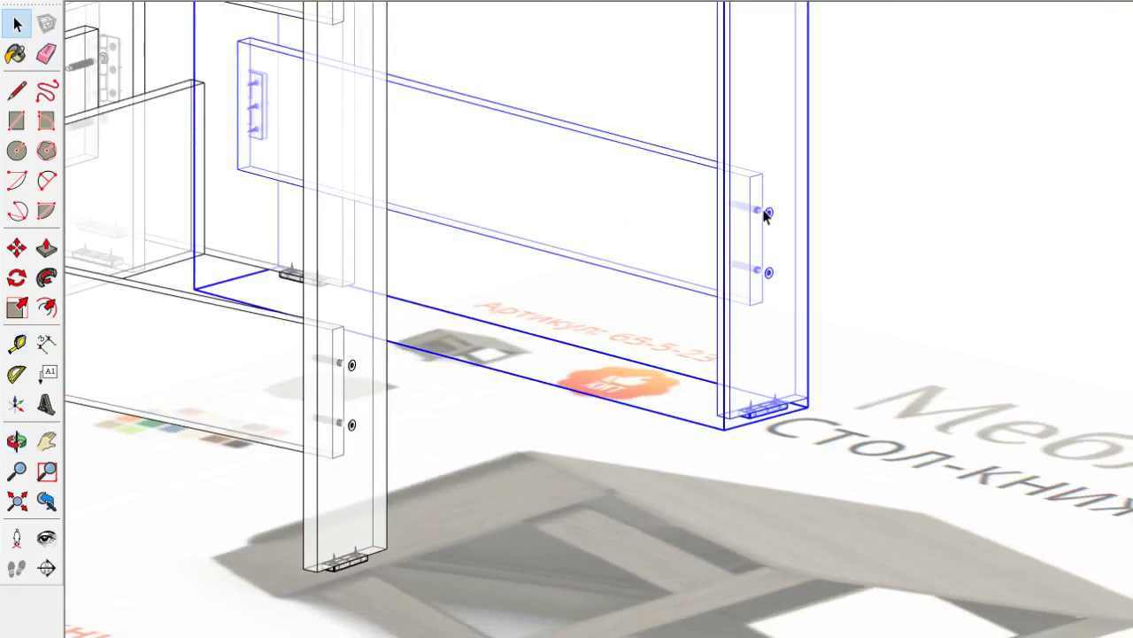
double_click(809, 304)
click(808, 323)
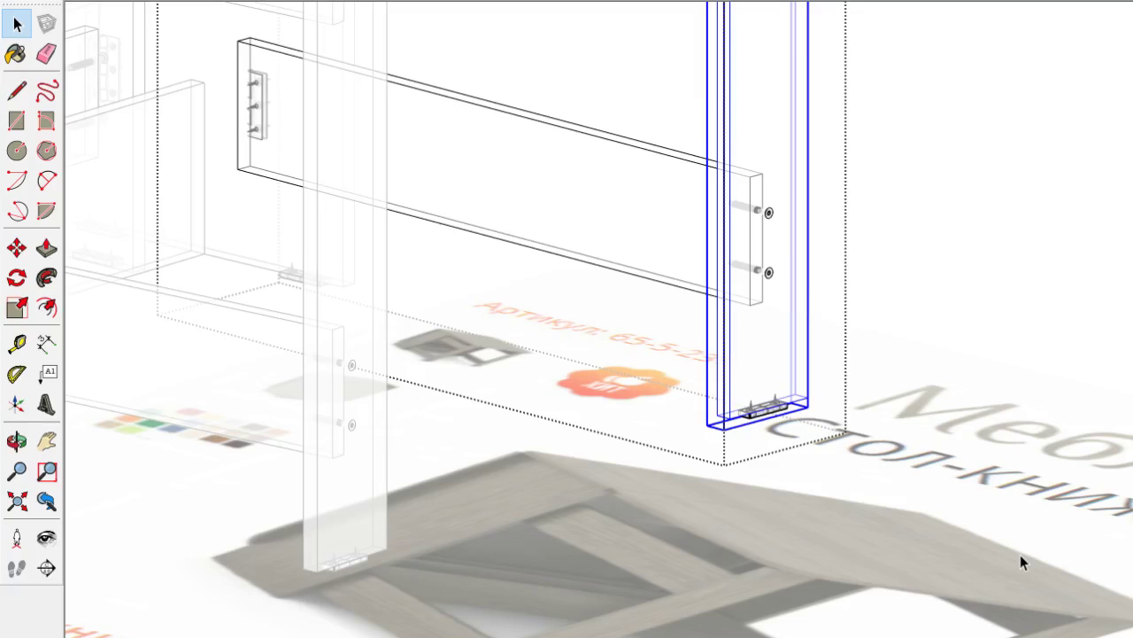
Move the narrow leg post from its corner so it lines up with the tabletop
scroll(855, 434, up, 2)
scroll(839, 412, up, 3)
scroll(774, 374, up, 3)
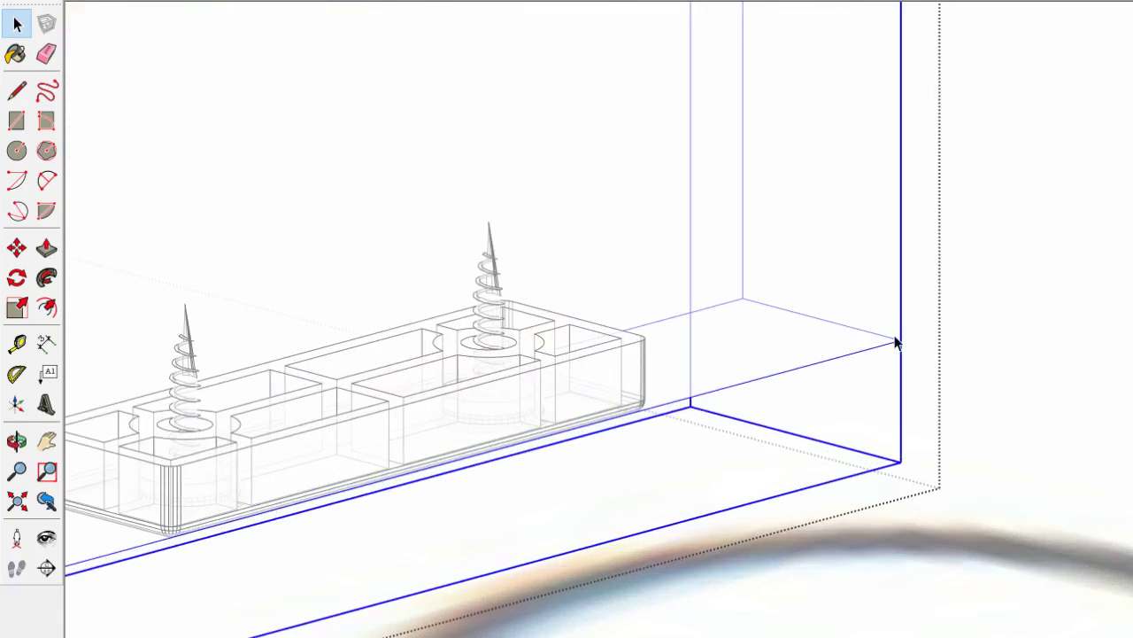
click(1027, 241)
click(891, 342)
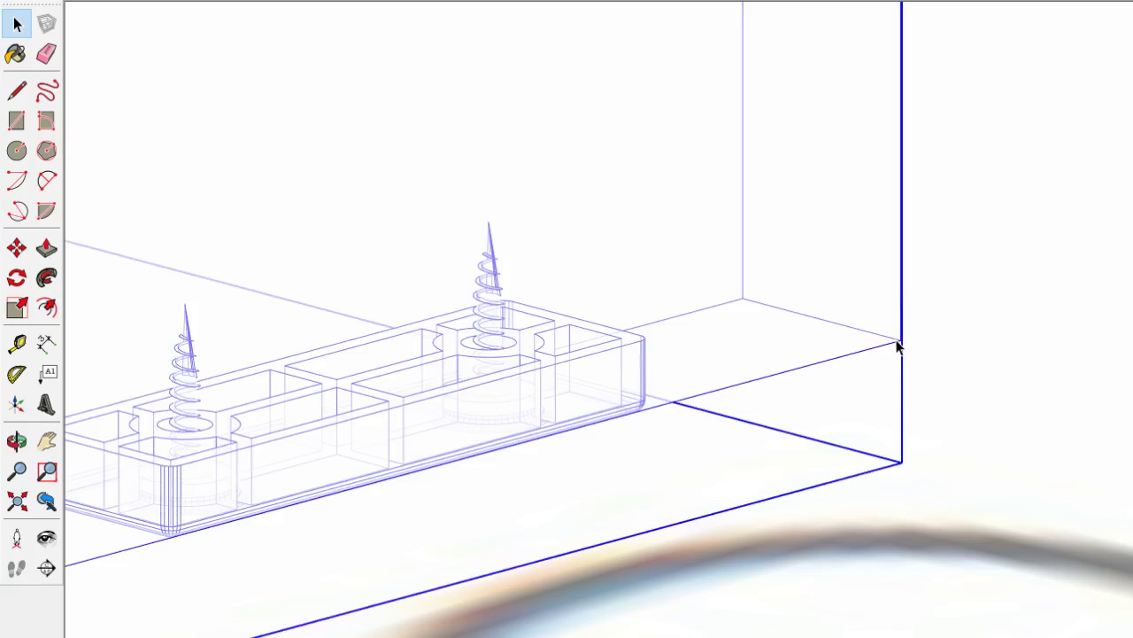
key(m)
click(900, 342)
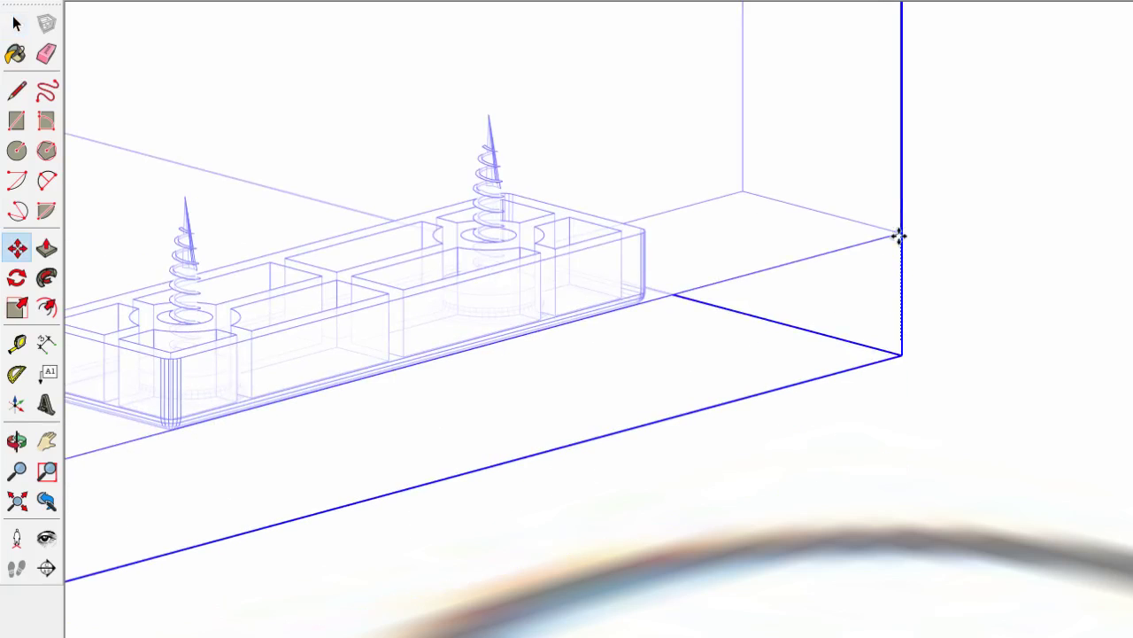
scroll(898, 235, down, 3)
scroll(774, 175, down, 2)
scroll(774, 174, down, 2)
scroll(736, 191, down, 2)
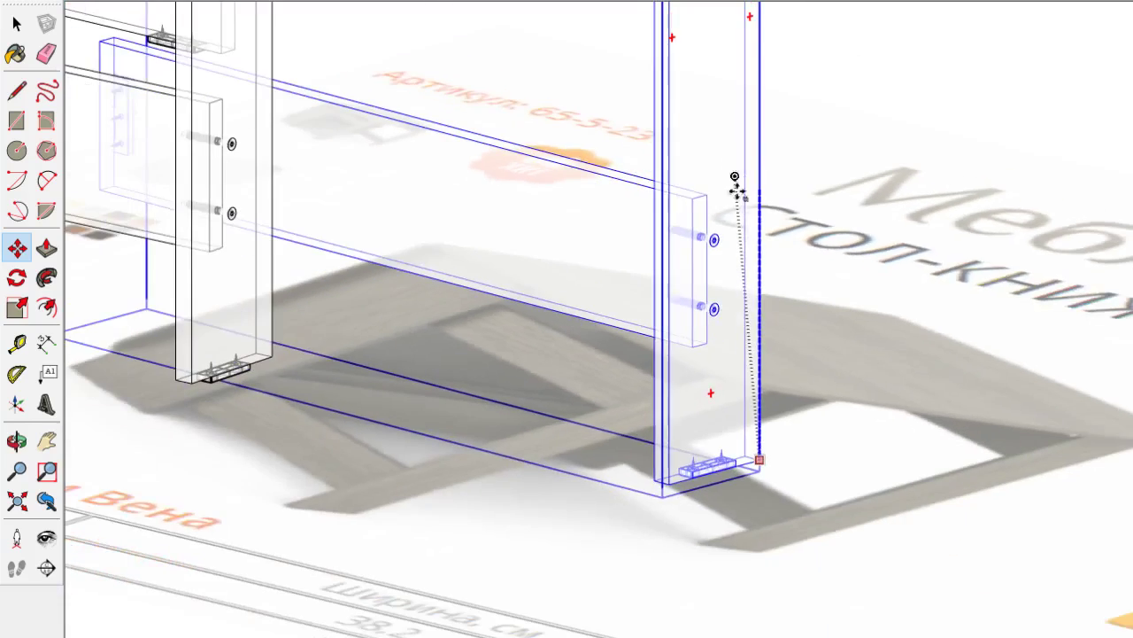
scroll(741, 486, up, 2)
scroll(699, 575, up, 3)
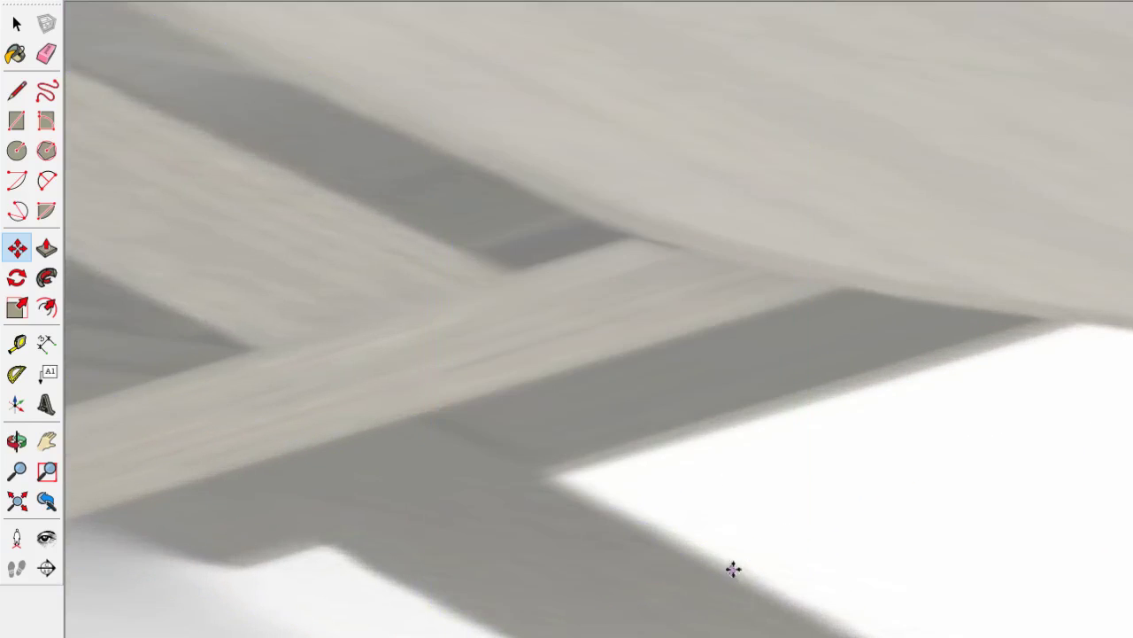
click(16, 25)
scroll(602, 124, down, 3)
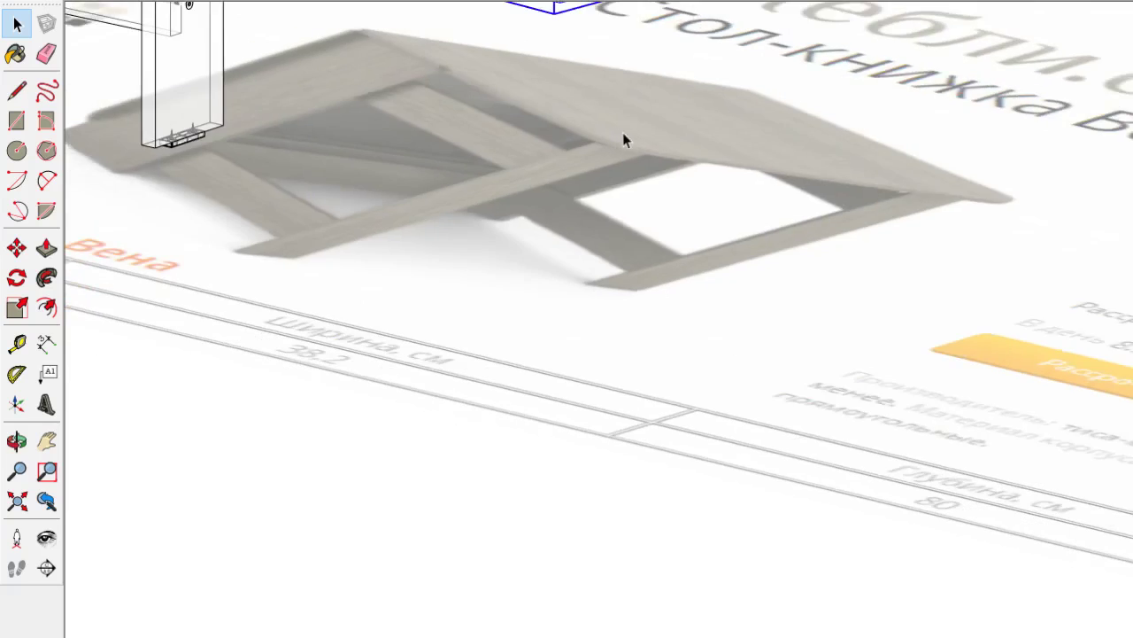
scroll(726, 292, down, 2)
scroll(700, 354, up, 2)
scroll(722, 102, up, 3)
scroll(721, 97, up, 3)
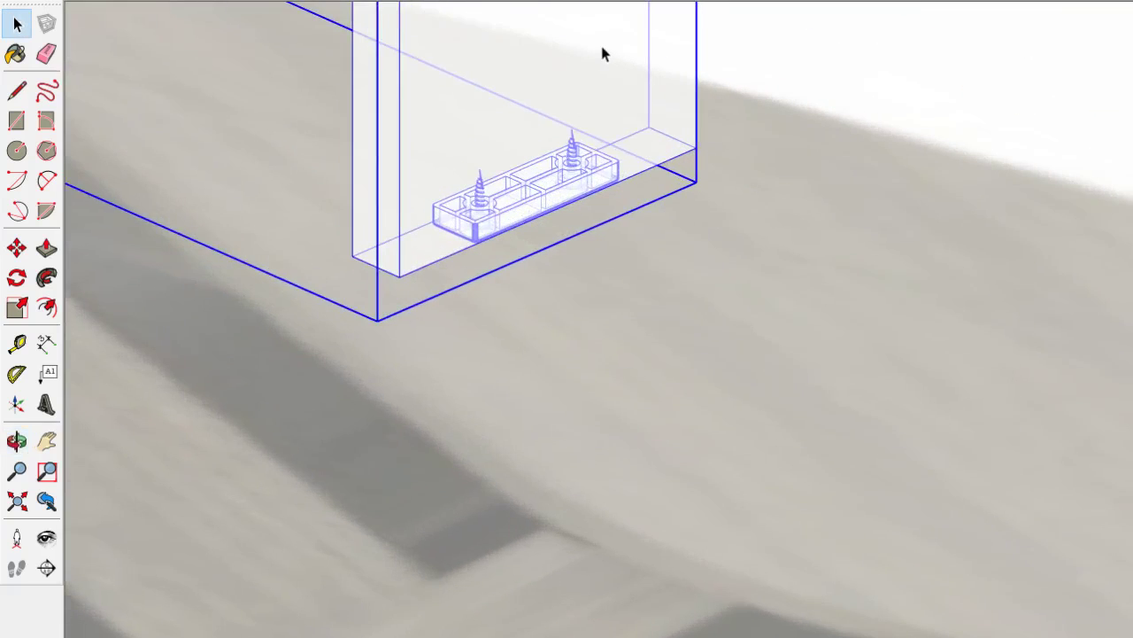
Inside the cabinet group, move the inner side panel from its corner, checking alignment in Front view
double_click(602, 46)
click(611, 54)
scroll(642, 102, up, 3)
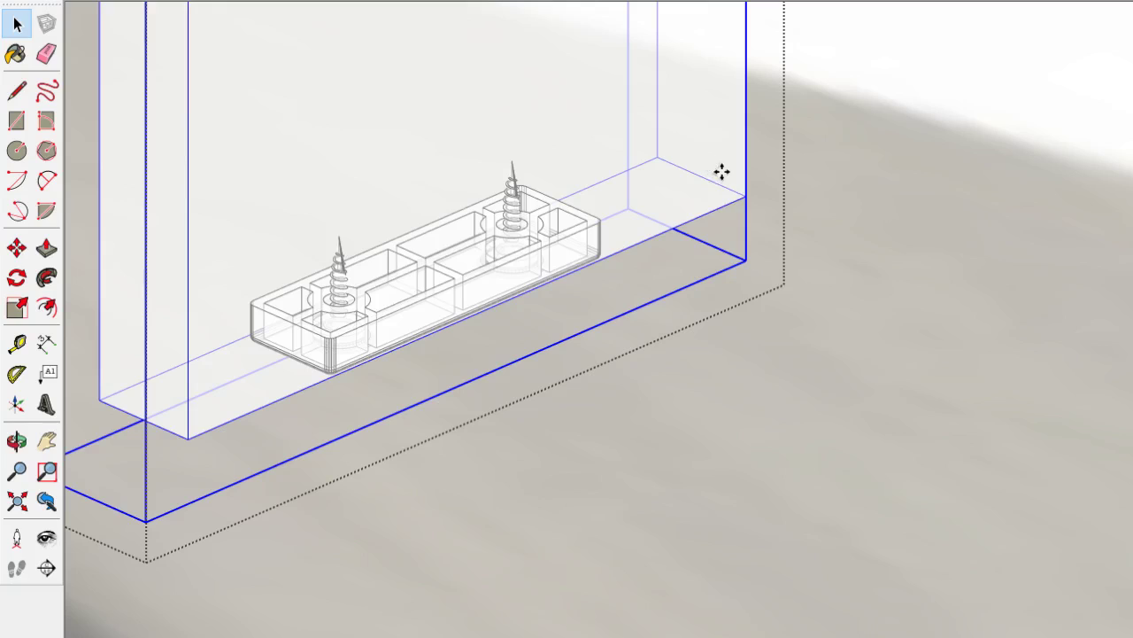
key(m)
click(742, 91)
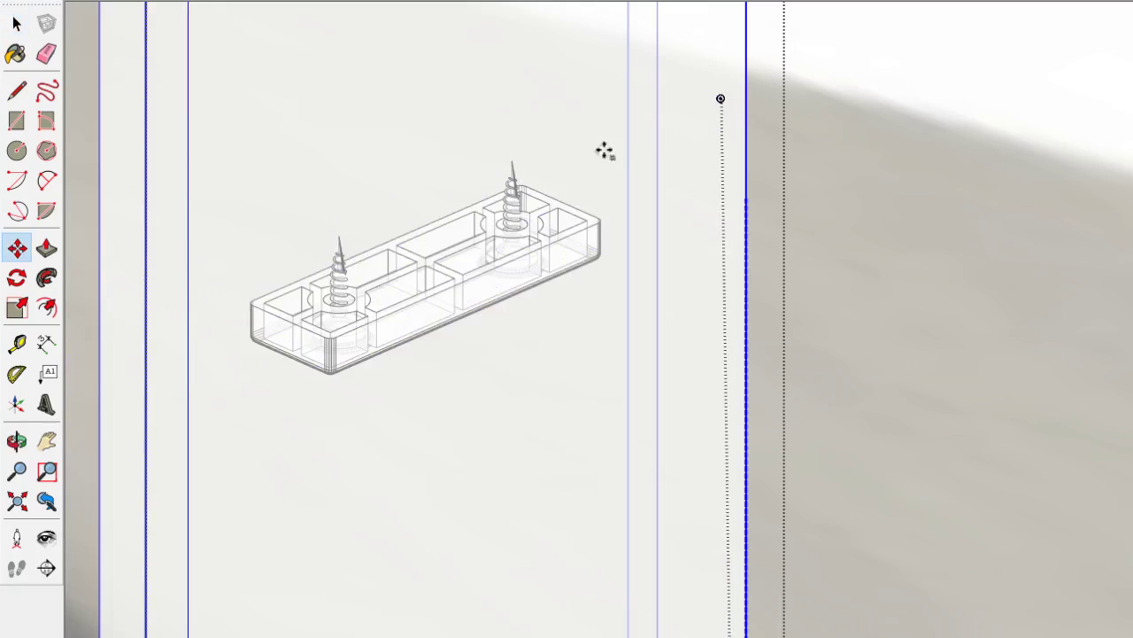
scroll(531, 240, up, 3)
scroll(569, 203, up, 3)
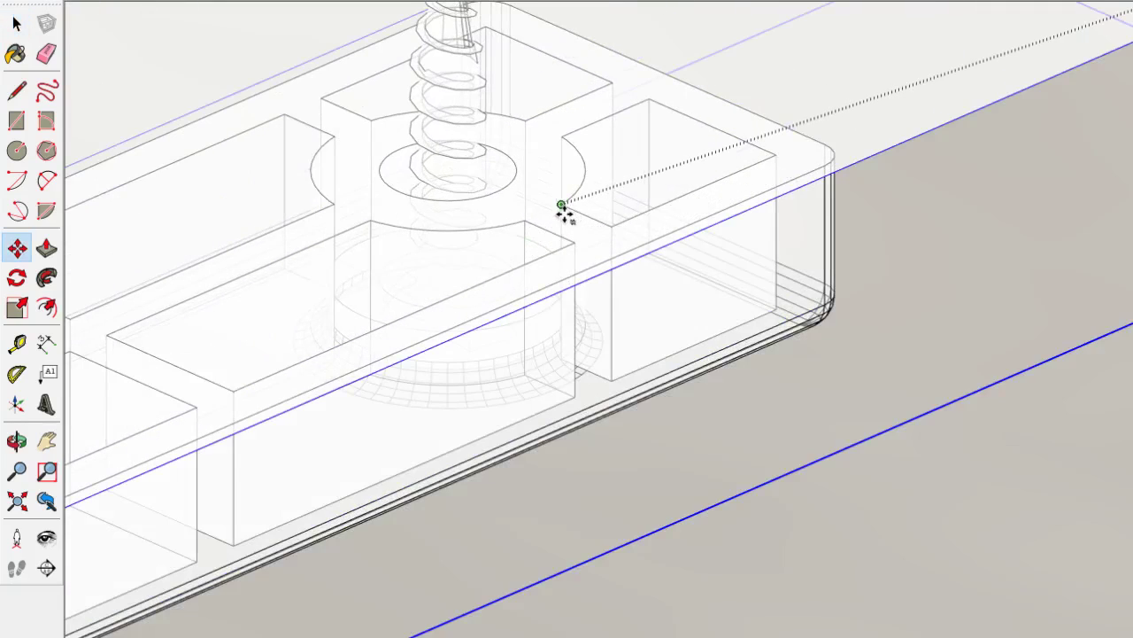
scroll(620, 234, down, 3)
scroll(735, 301, down, 3)
scroll(792, 376, down, 3)
key(F3)
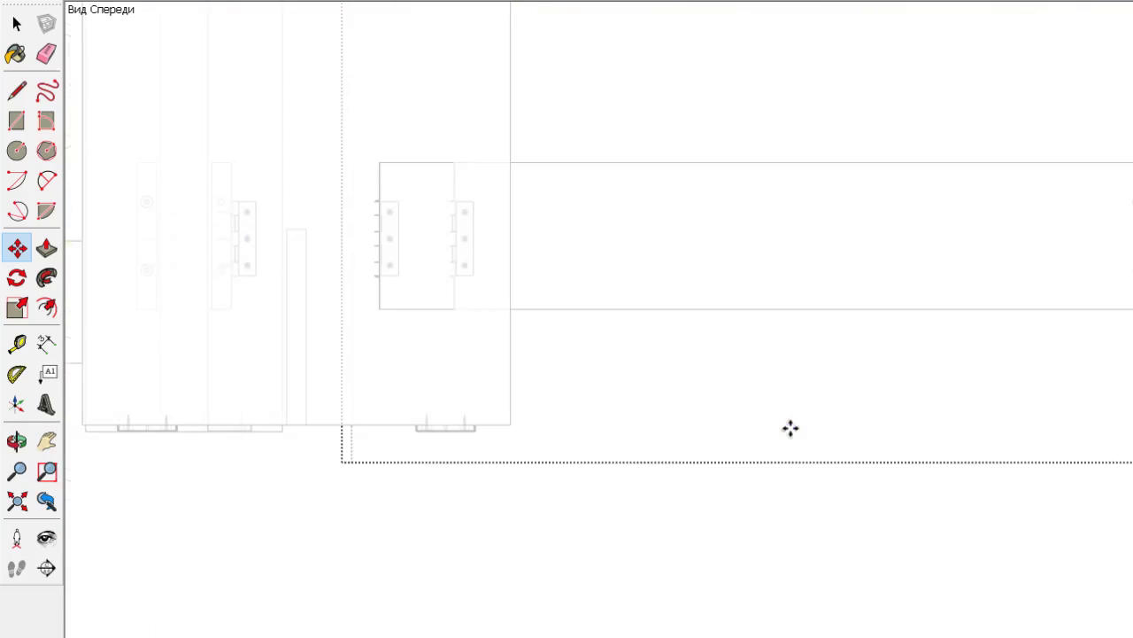
scroll(989, 221, up, 2)
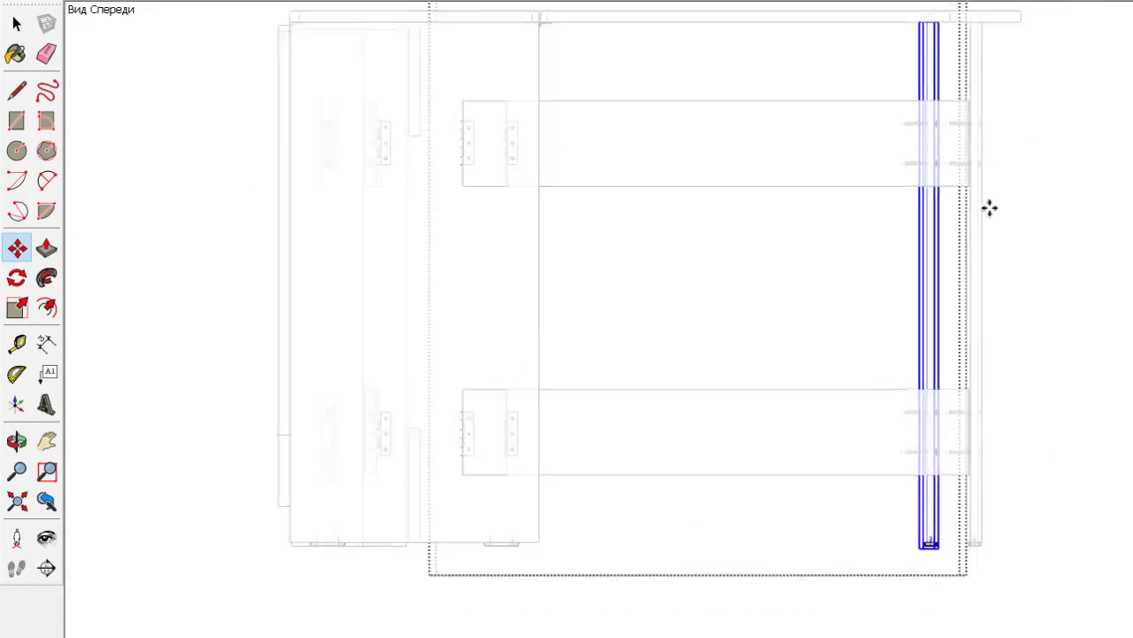
scroll(984, 76, up, 2)
scroll(948, 204, up, 2)
scroll(944, 210, up, 1)
scroll(944, 210, down, 3)
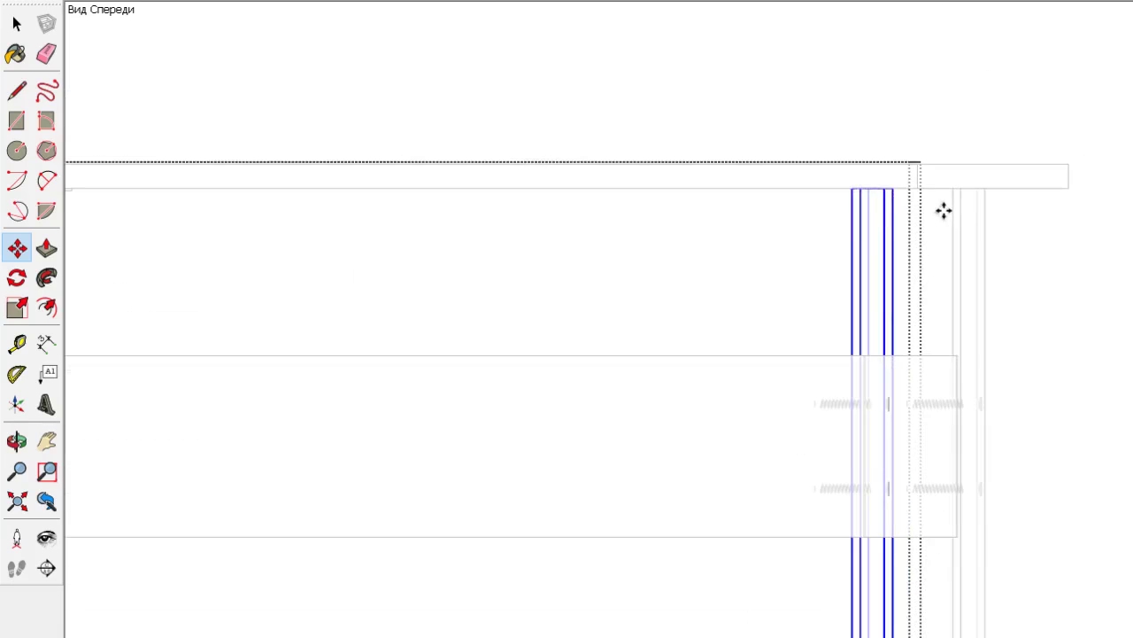
scroll(974, 217, down, 2)
middle_drag(1067, 230, 650, 354)
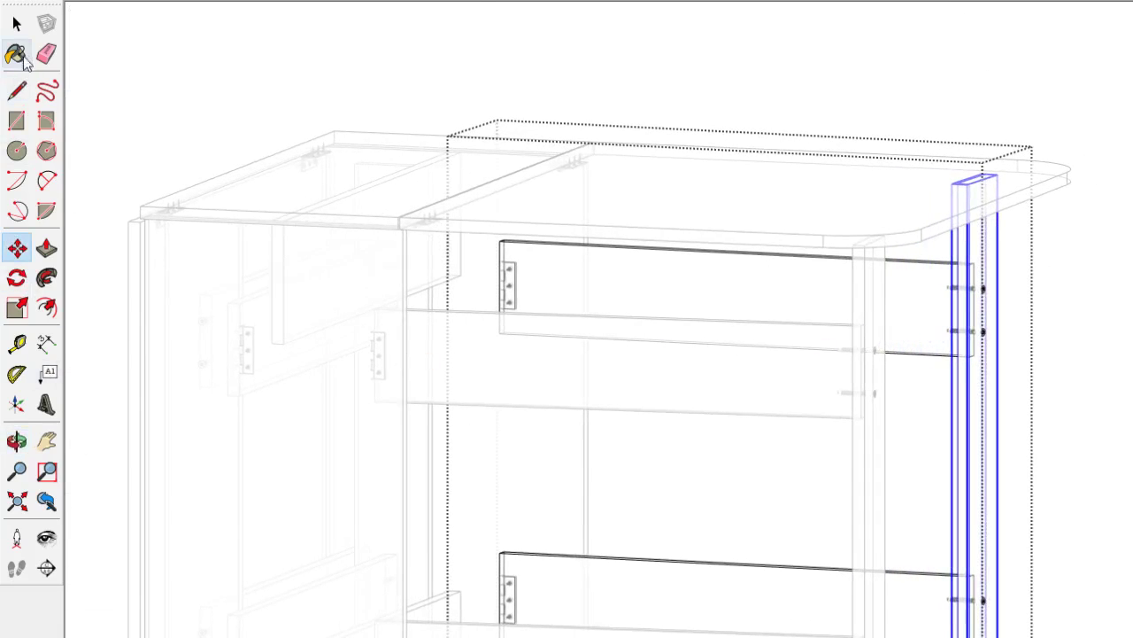
click(17, 24)
click(277, 83)
scroll(371, 124, down, 3)
mouse_move(829, 251)
middle_down()
mouse_move(557, 301)
mouse_move(903, 354)
middle_up()
scroll(904, 354, up, 2)
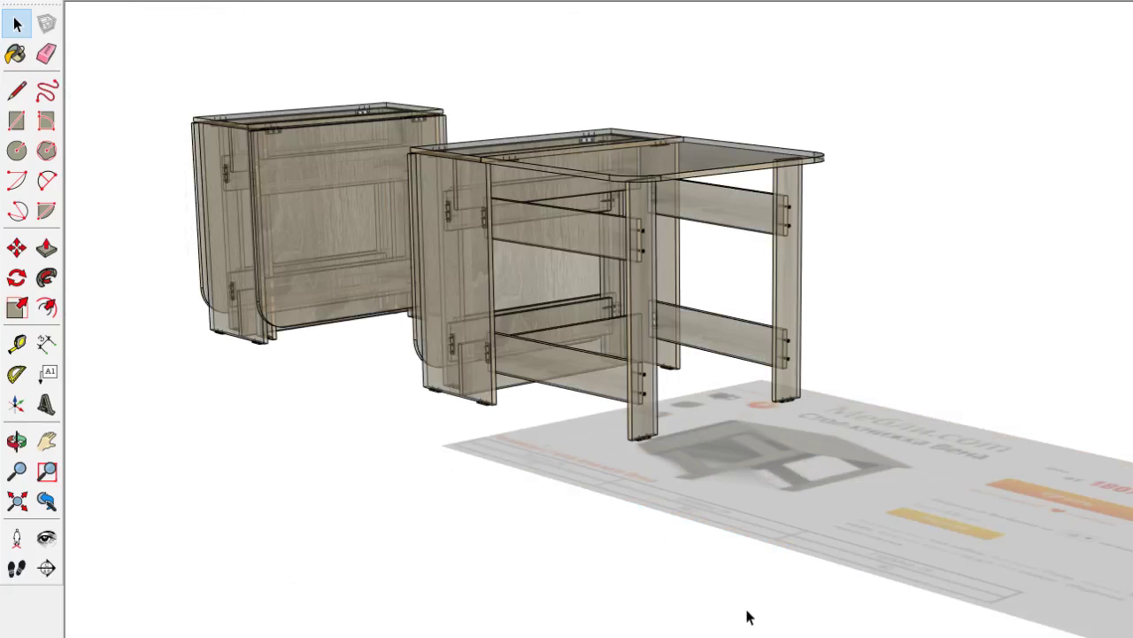
middle_drag(748, 617, 572, 481)
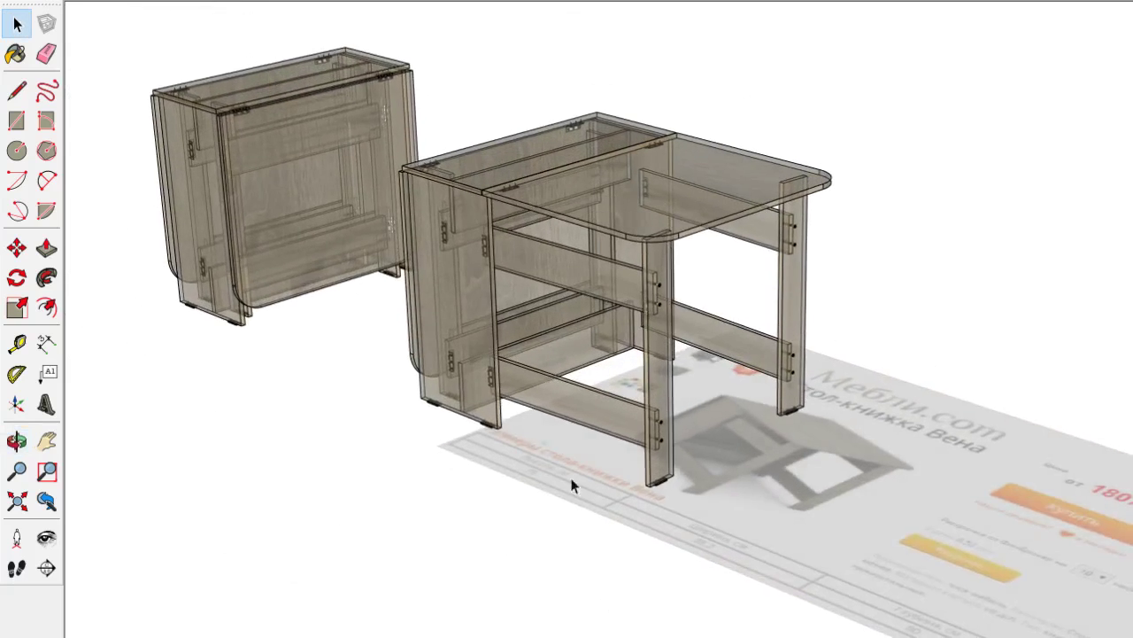
scroll(595, 414, up, 5)
scroll(714, 446, down, 5)
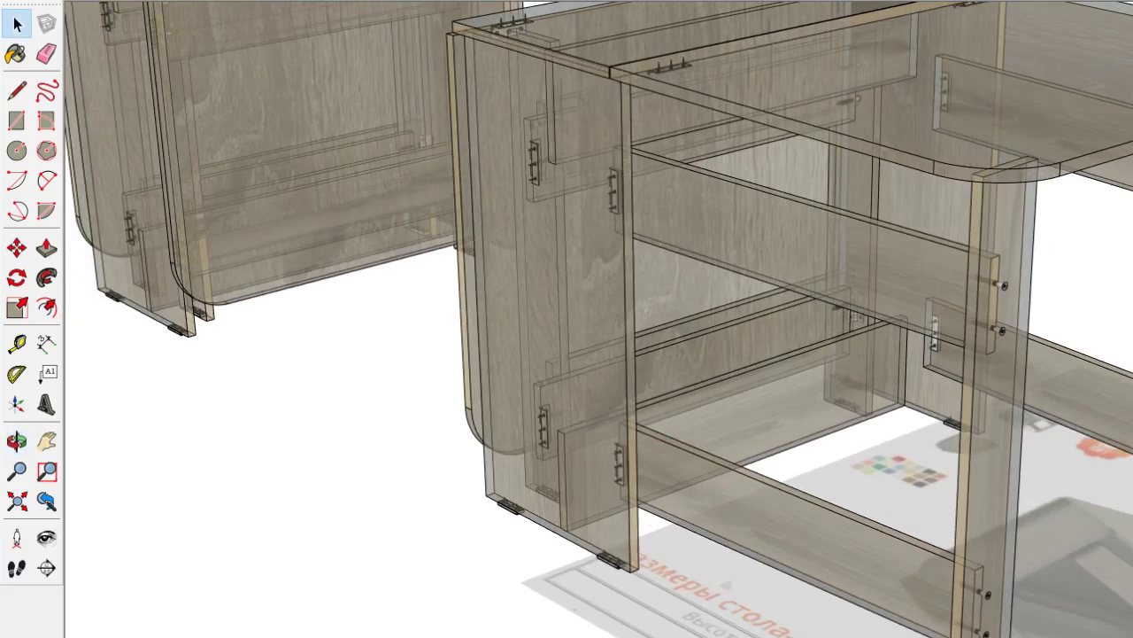
middle_drag(663, 443, 1017, 405)
middle_drag(914, 565, 1000, 469)
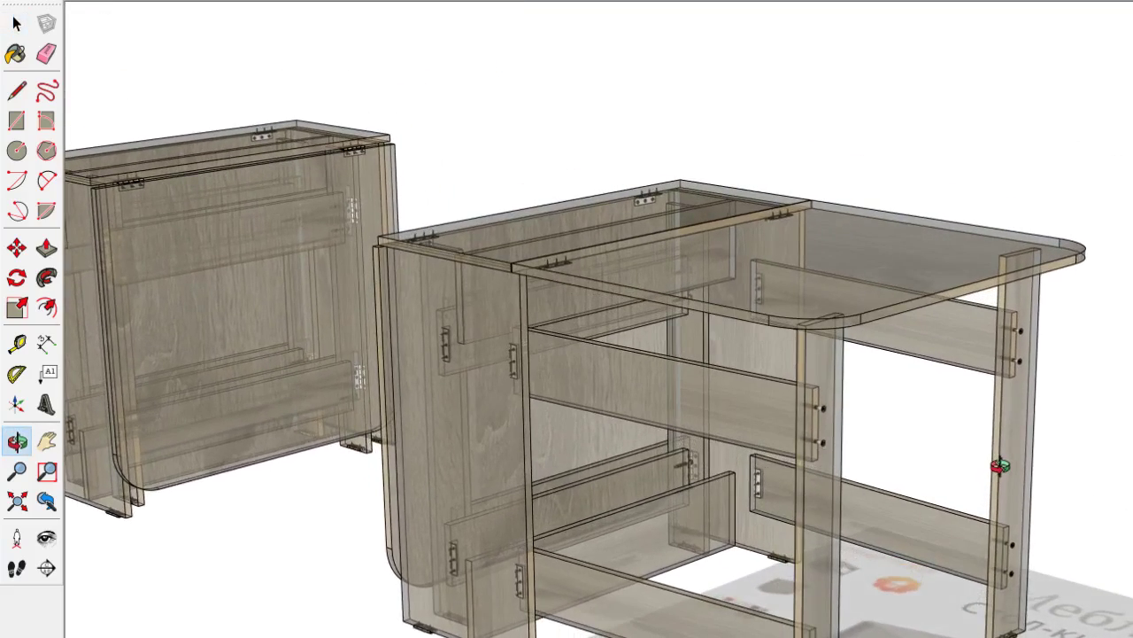
scroll(950, 556, up, 2)
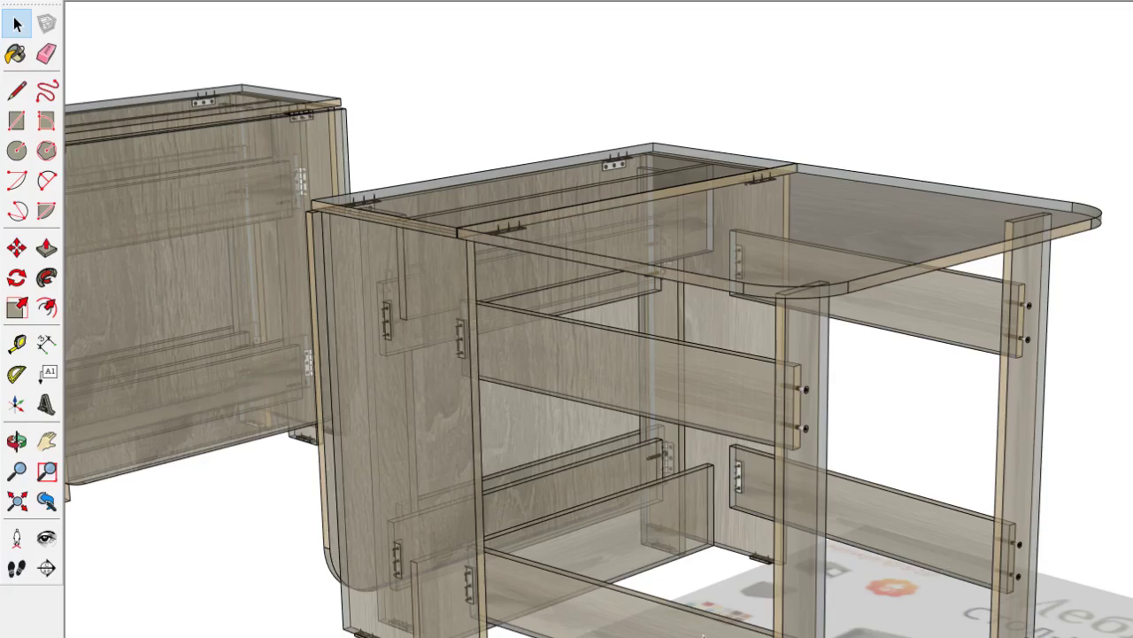
mouse_move(923, 591)
middle_down()
mouse_move(749, 463)
mouse_move(408, 487)
mouse_move(80, 464)
middle_up()
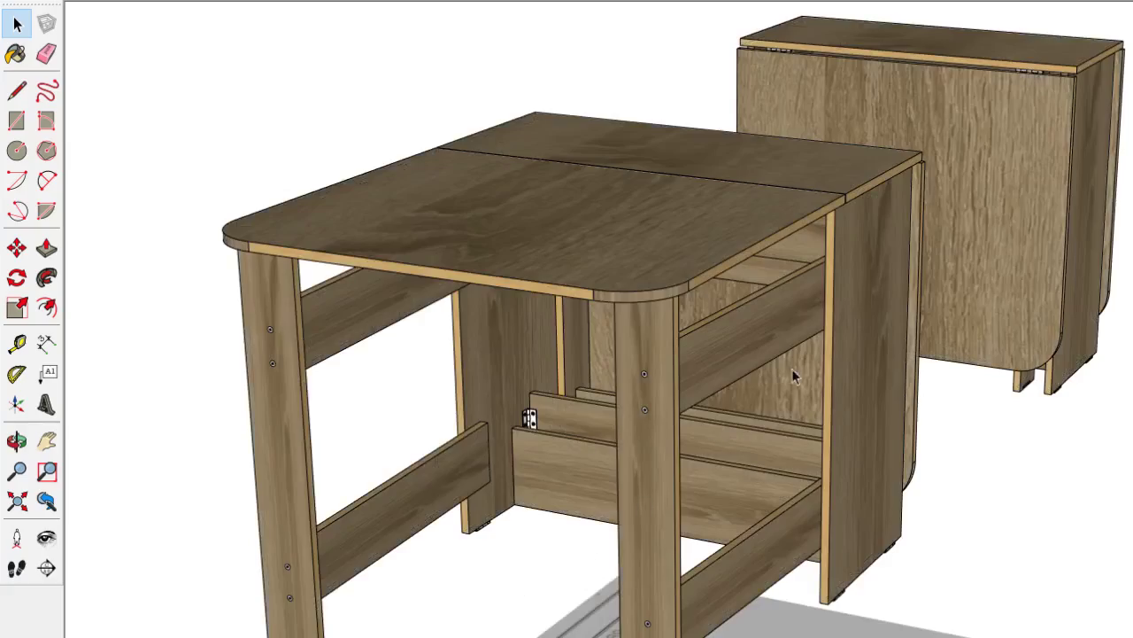
mouse_move(528, 414)
middle_down()
mouse_move(655, 380)
mouse_move(320, 397)
mouse_move(900, 354)
mouse_move(858, 438)
mouse_move(870, 407)
mouse_move(1013, 354)
mouse_move(1124, 230)
mouse_move(1113, 185)
mouse_move(1093, 227)
mouse_move(832, 168)
mouse_move(805, 132)
mouse_move(848, 278)
mouse_move(587, 322)
mouse_move(412, 320)
mouse_move(579, 286)
mouse_move(446, 334)
mouse_move(342, 309)
mouse_move(288, 317)
middle_up()
key(space)
key(Page_Down)
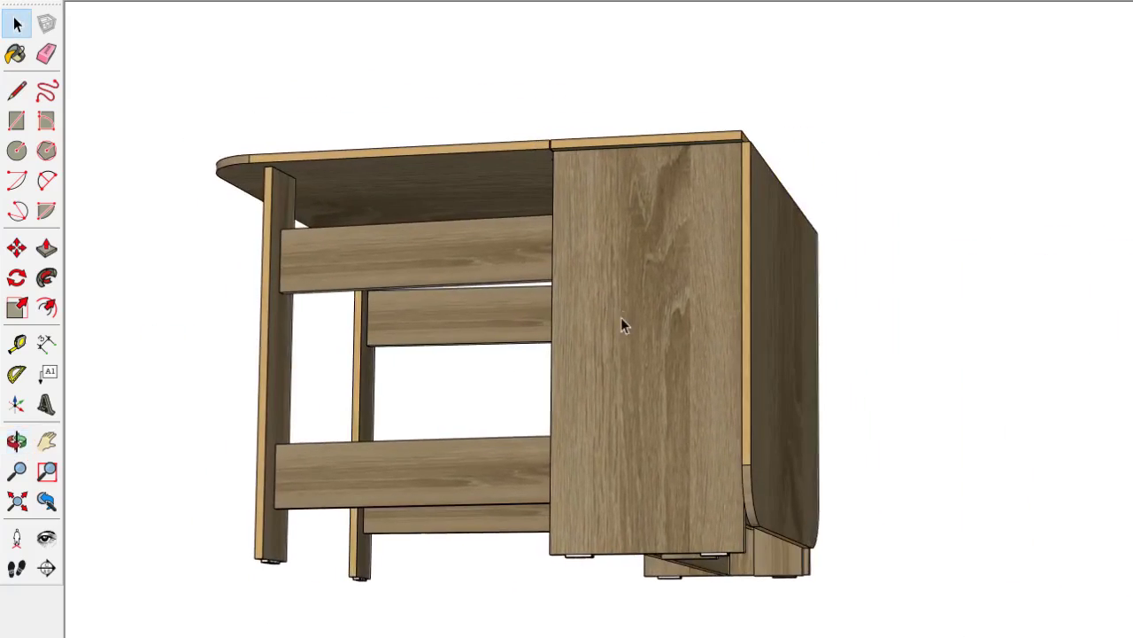
key(Page_Down)
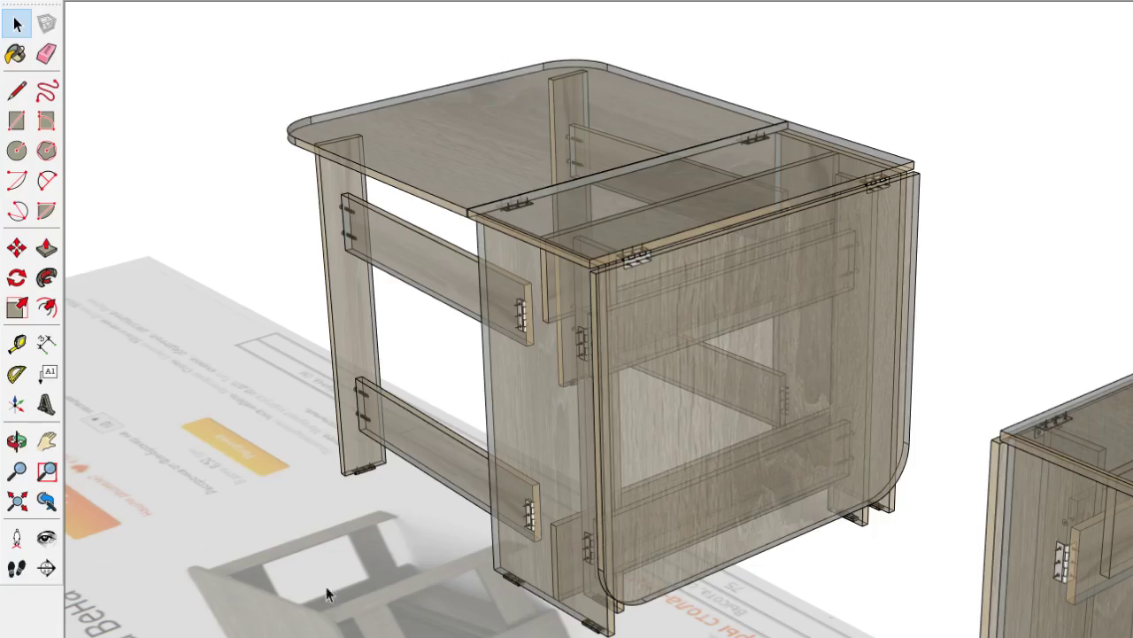
mouse_move(678, 228)
middle_down()
mouse_move(679, 392)
mouse_move(480, 463)
mouse_move(430, 405)
mouse_move(568, 385)
mouse_move(291, 310)
mouse_move(389, 341)
mouse_move(532, 430)
mouse_move(434, 403)
mouse_move(157, 405)
mouse_move(303, 292)
middle_up()
key(space)
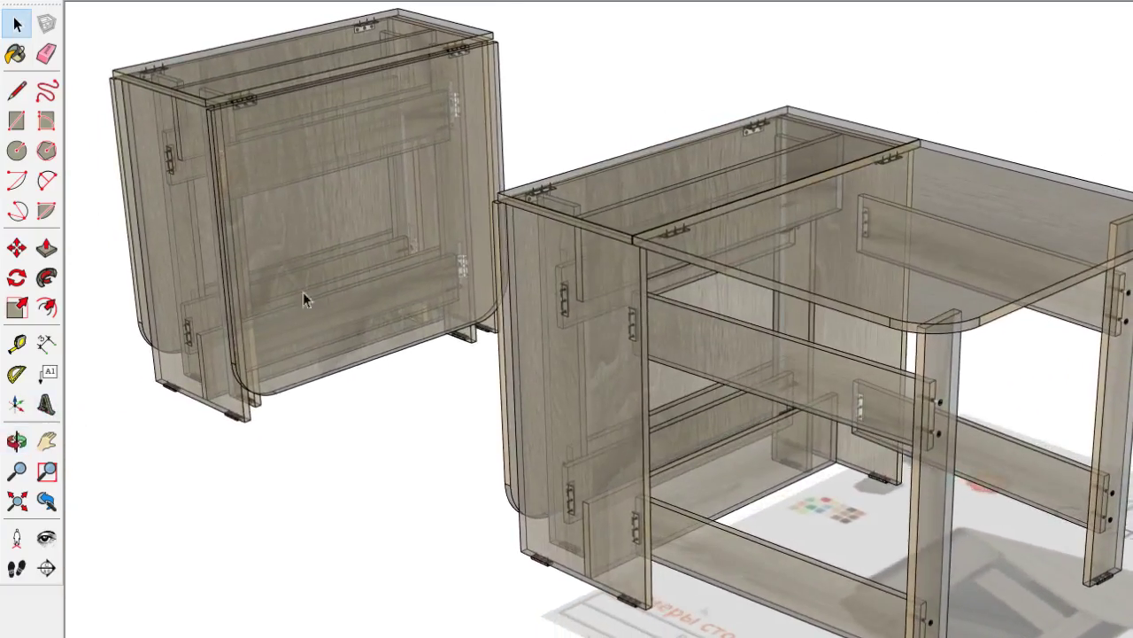
scroll(779, 310, up, 5)
scroll(779, 310, down, 5)
middle_drag(441, 199, 730, 241)
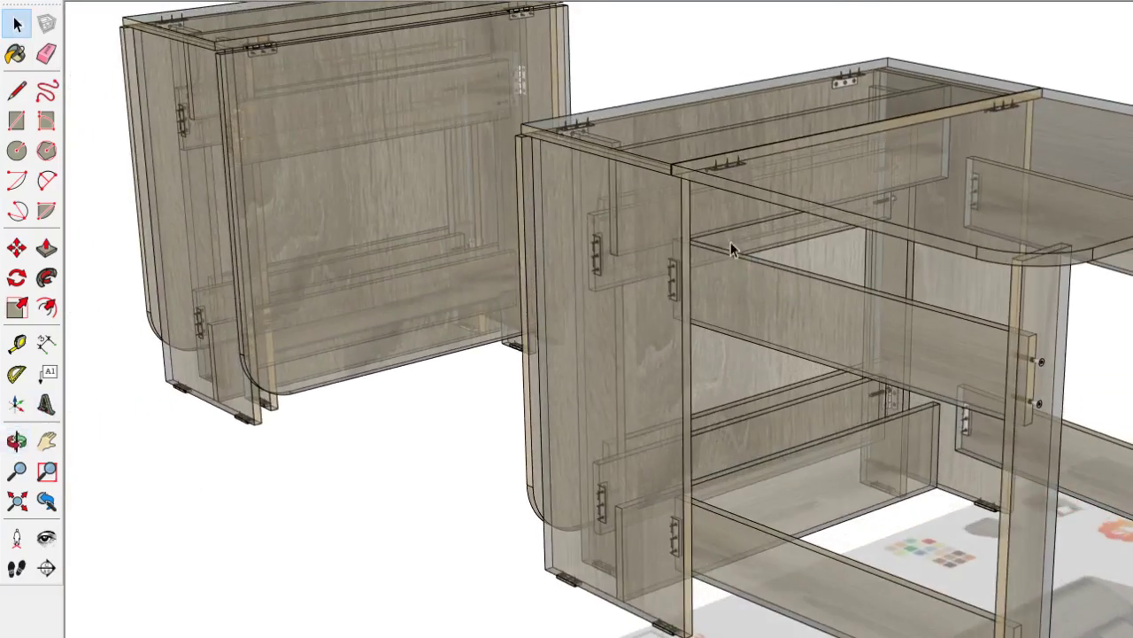
scroll(718, 224, up, 5)
click(725, 221)
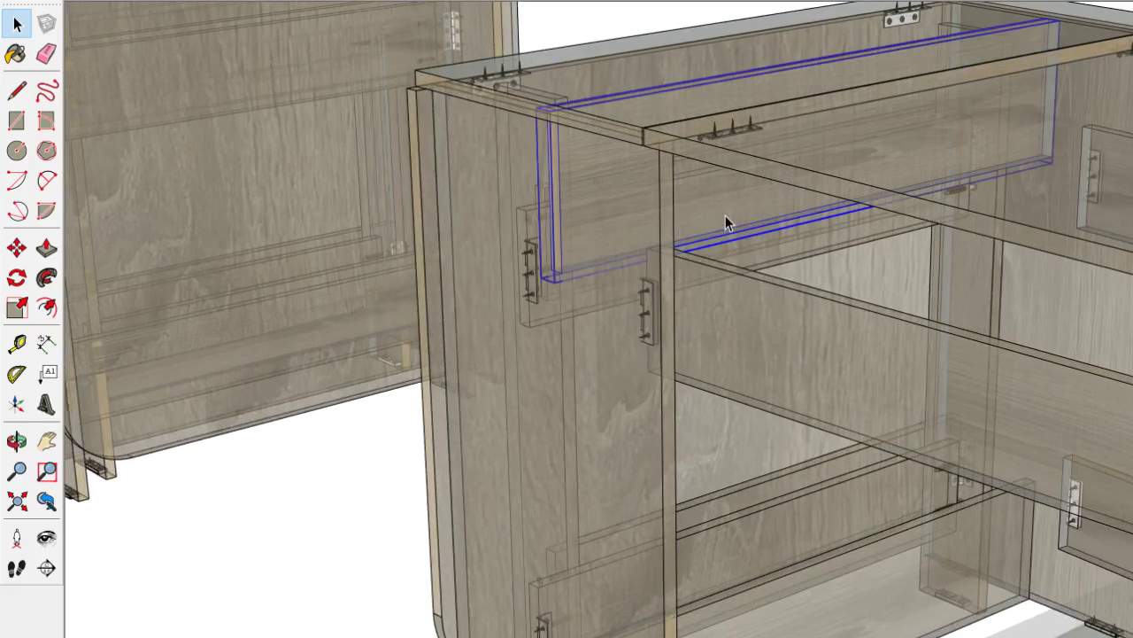
Open the drawer box for editing and undo twice to put the bolt back into the side panel
double_click(725, 216)
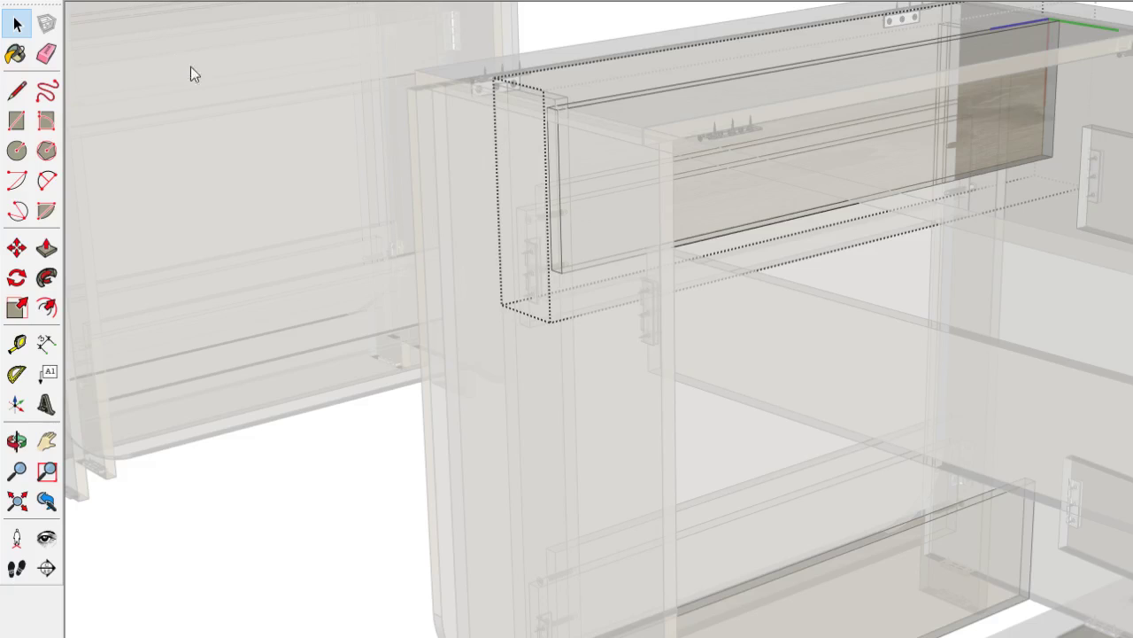
scroll(647, 79, up, 3)
mouse_move(622, 96)
middle_down()
mouse_move(590, 107)
mouse_move(594, 176)
mouse_move(577, 240)
middle_up()
scroll(576, 240, up, 2)
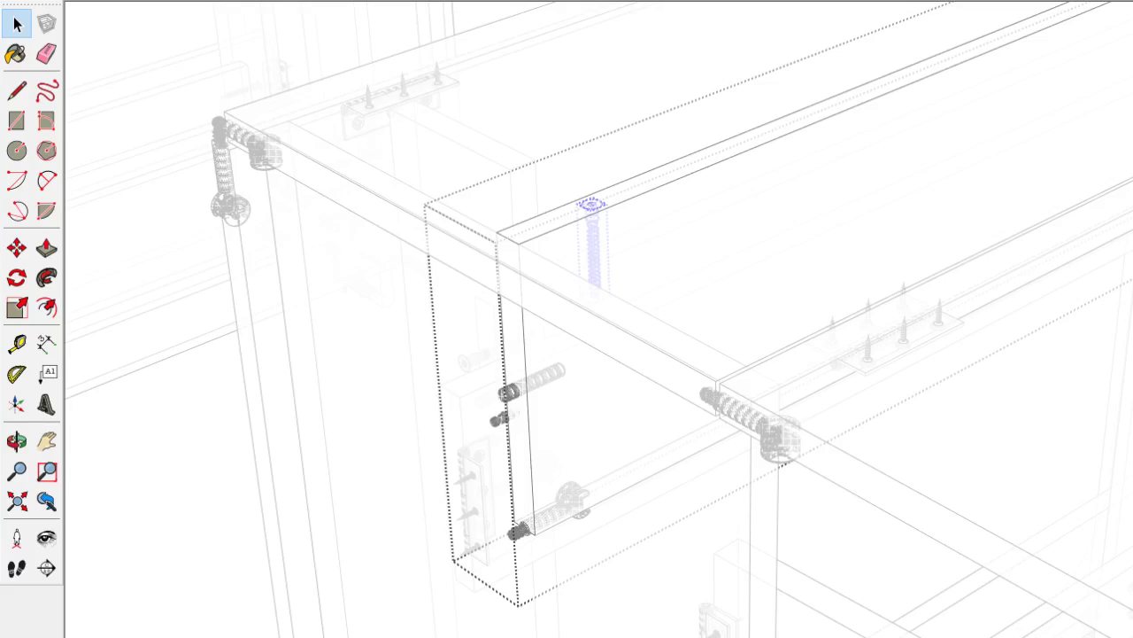
key(ctrl+z)
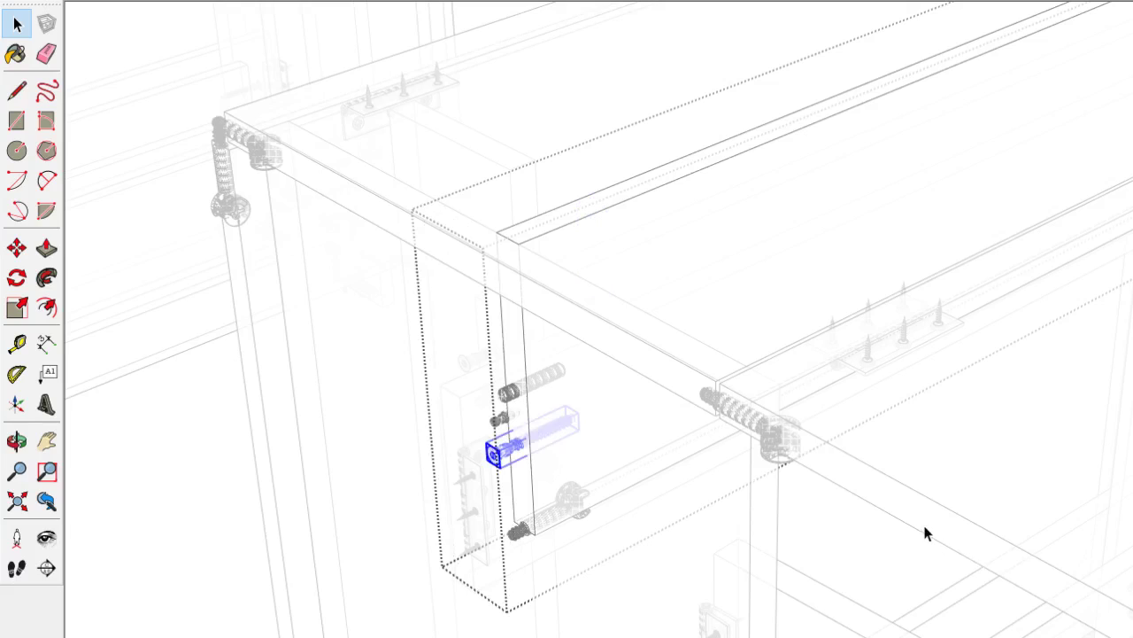
scroll(530, 514, up, 2)
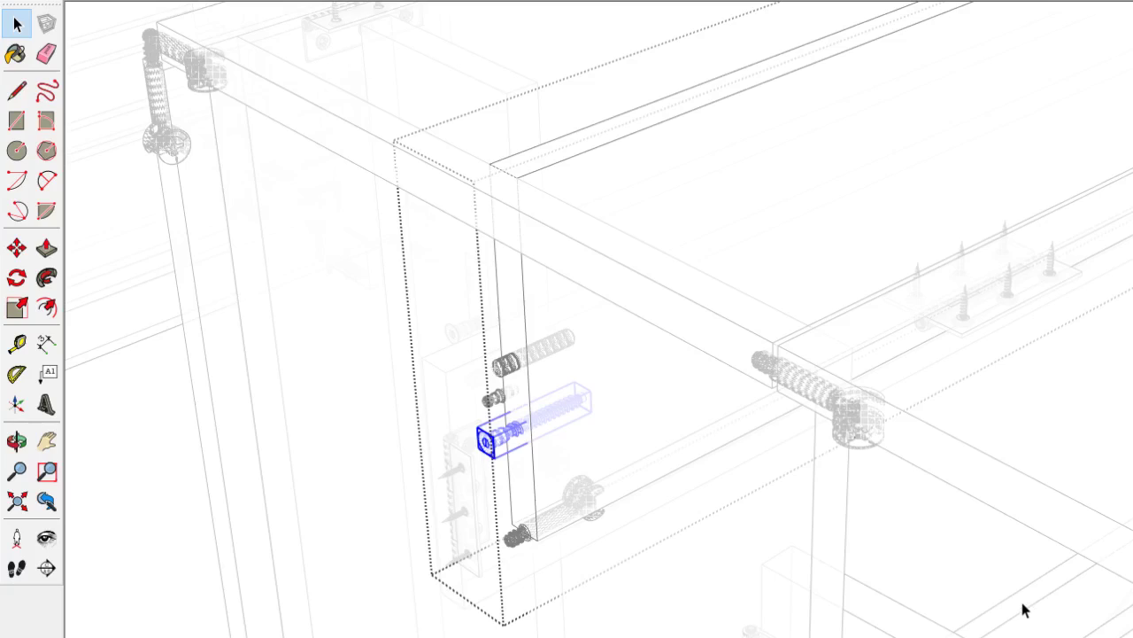
key(ctrl+z)
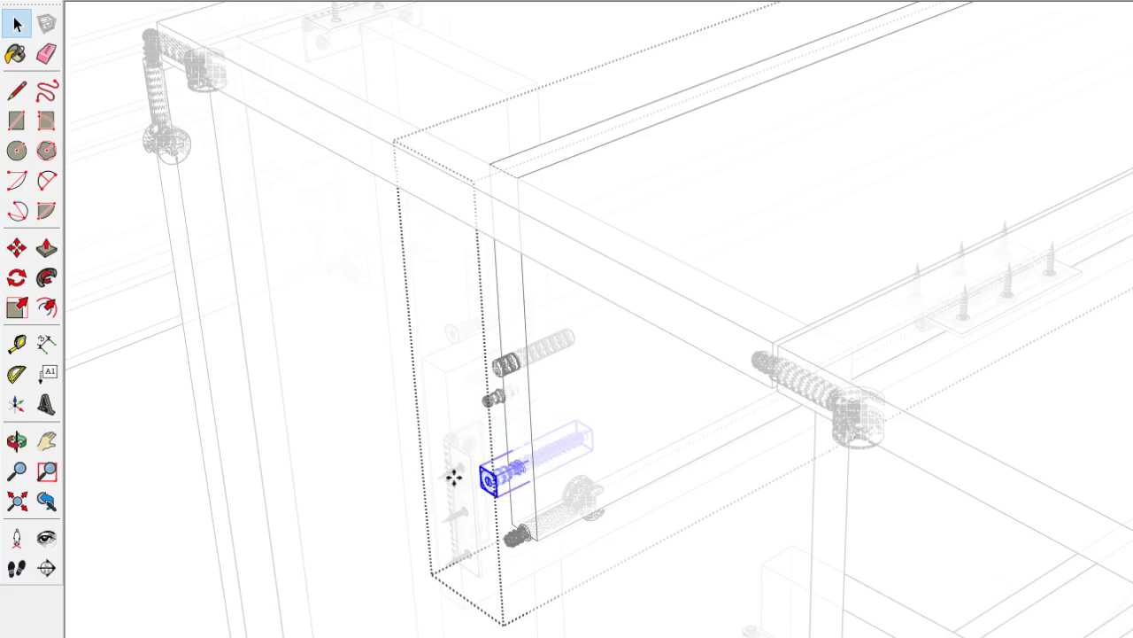
Start moving the bolt, cancel the stray move, then finish a pending move in place
key(m)
click(376, 450)
key(Escape)
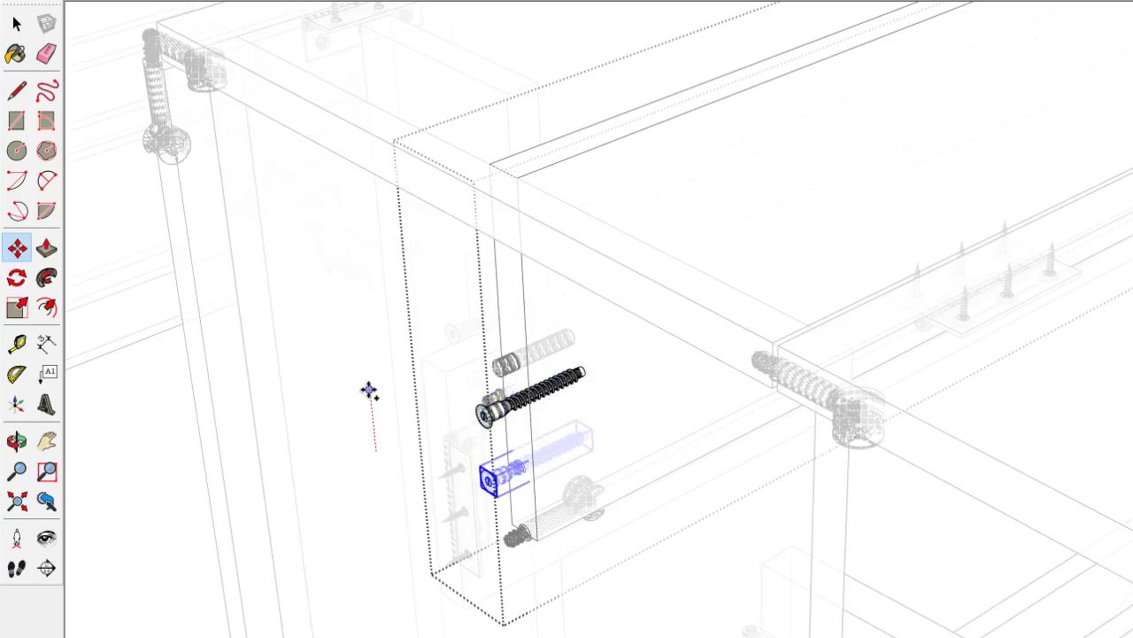
key(Escape)
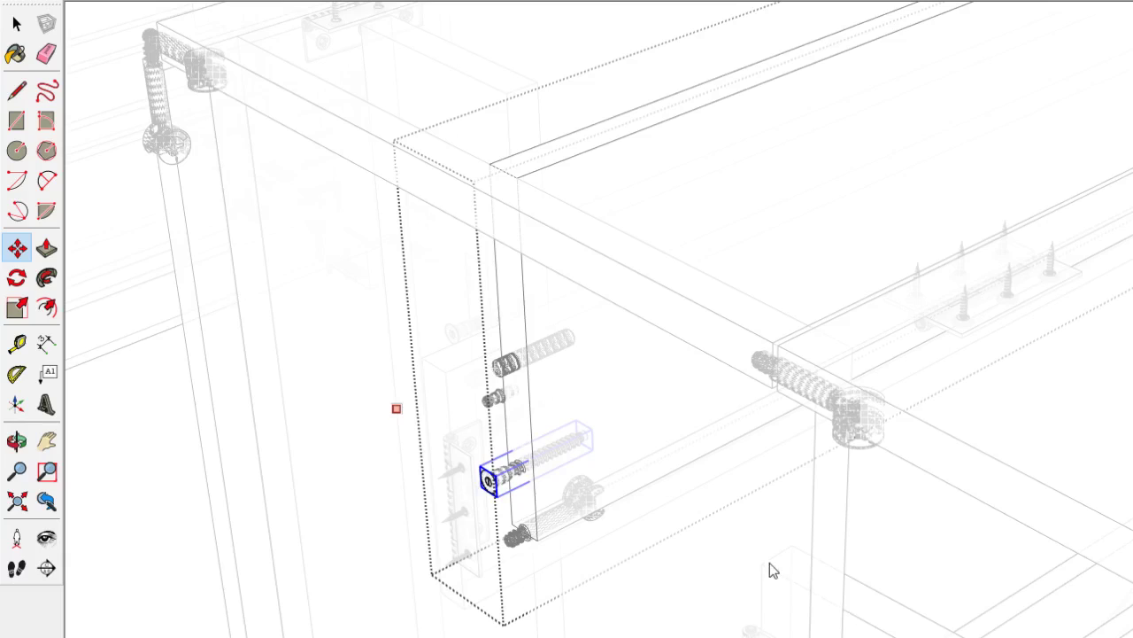
mouse_move(316, 506)
middle_down()
mouse_move(779, 381)
mouse_move(937, 224)
middle_up()
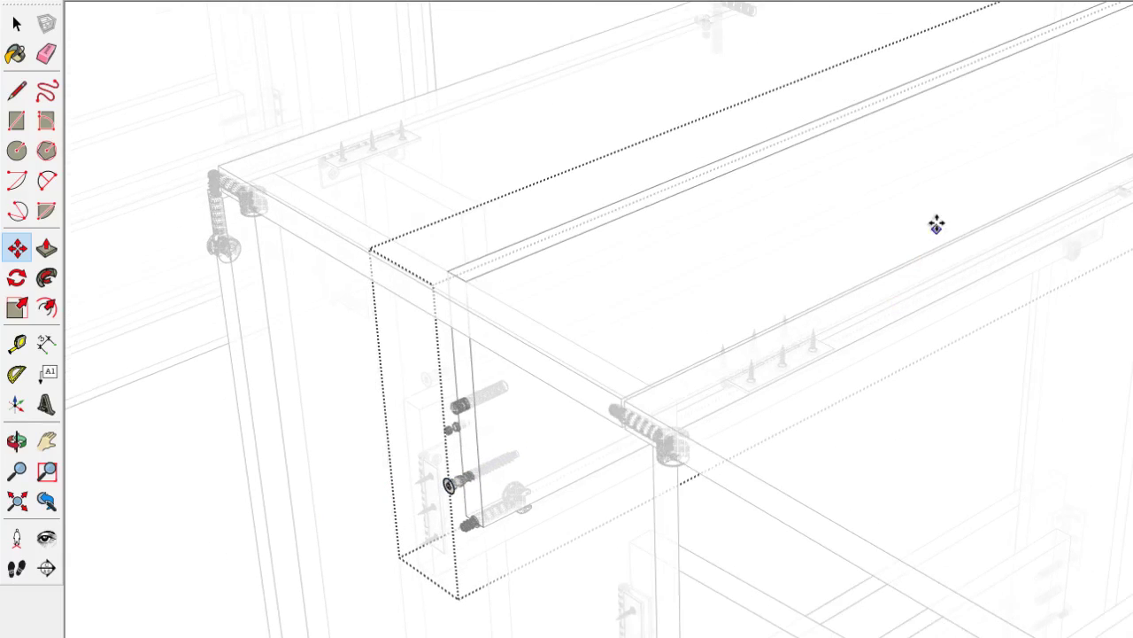
click(937, 224)
click(932, 178)
Pick the connector near the top of the side panel and zoom out to a wider cabinet view
mouse_move(1042, 543)
middle_down()
mouse_move(997, 510)
mouse_move(1030, 202)
middle_up()
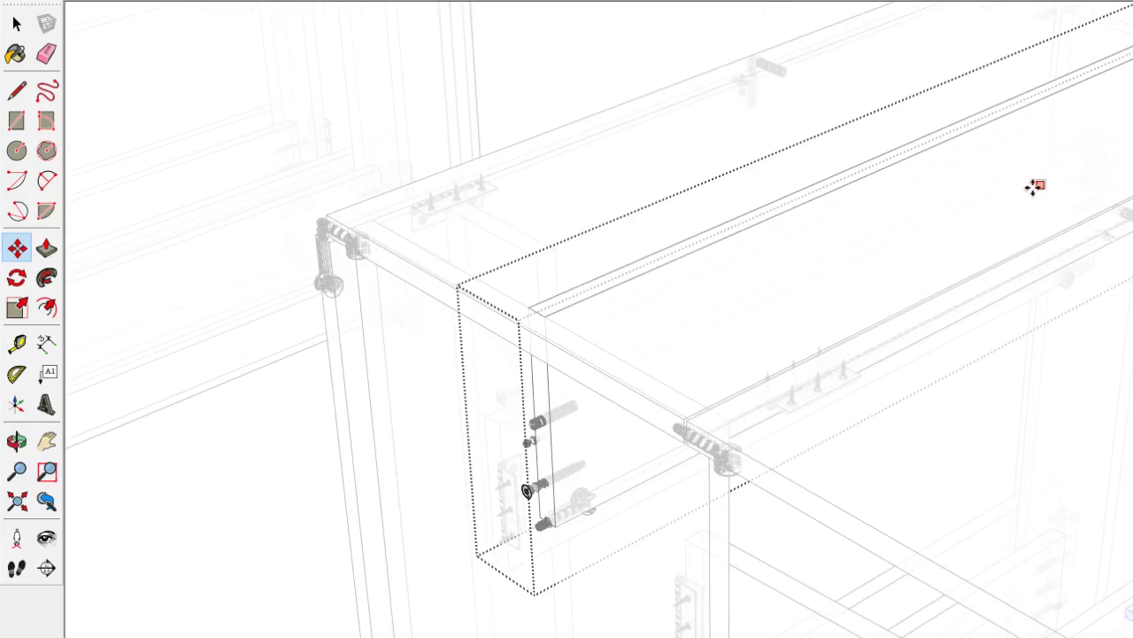
click(1035, 186)
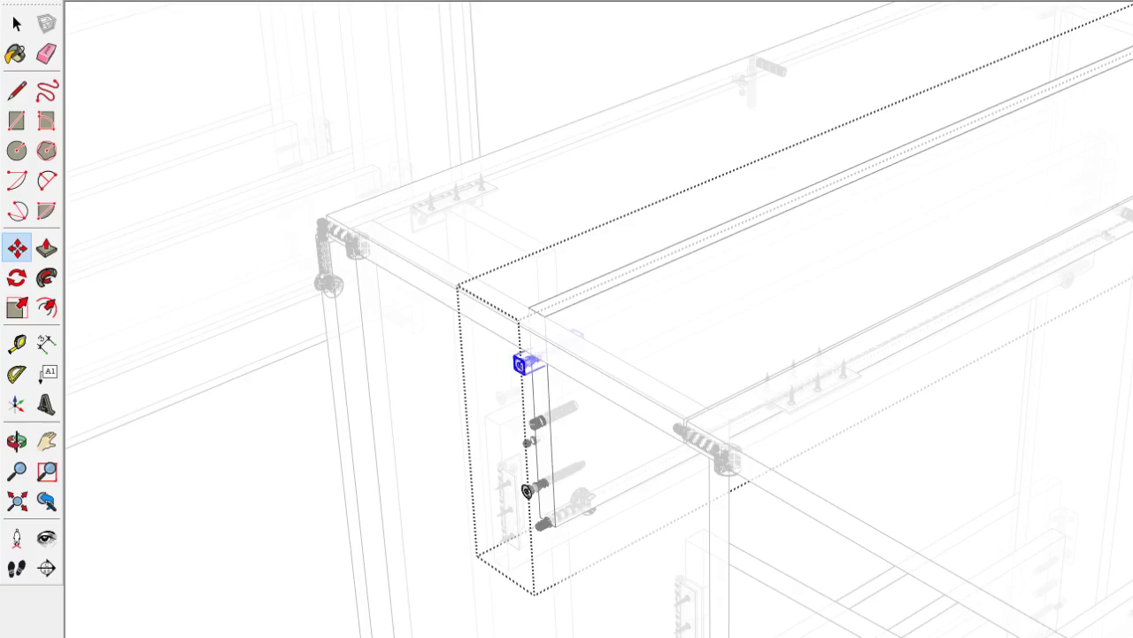
key(Page_Down)
key(space)
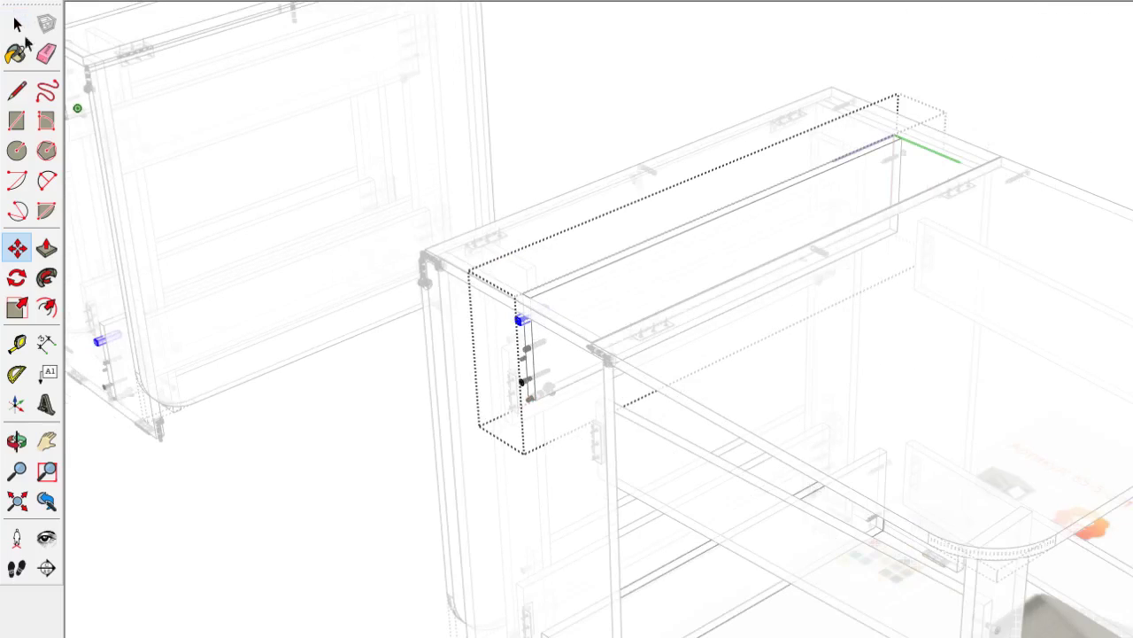
Open the cabinet's side panel for editing and select the small hinge bracket at its top
scroll(633, 433, up, 3)
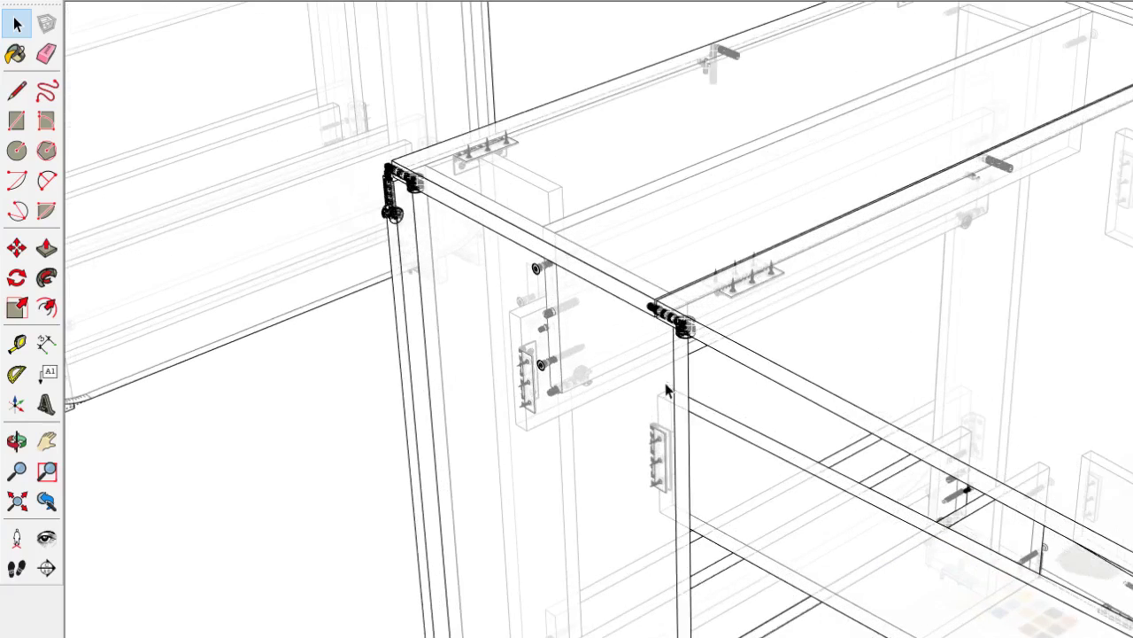
click(673, 381)
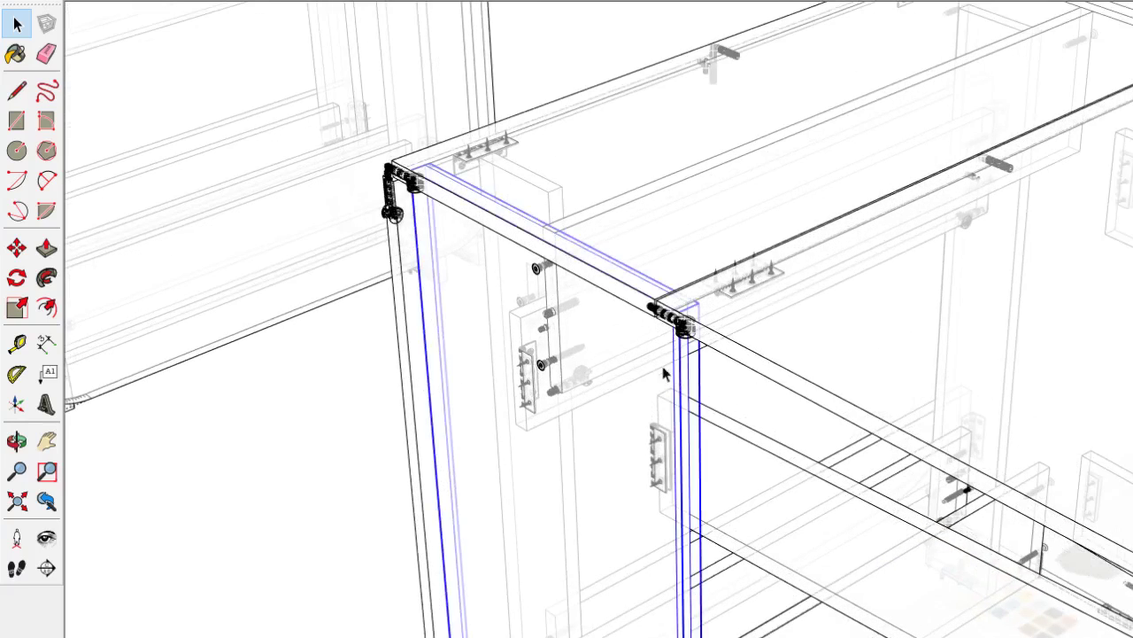
double_click(588, 343)
middle_drag(618, 371, 840, 151)
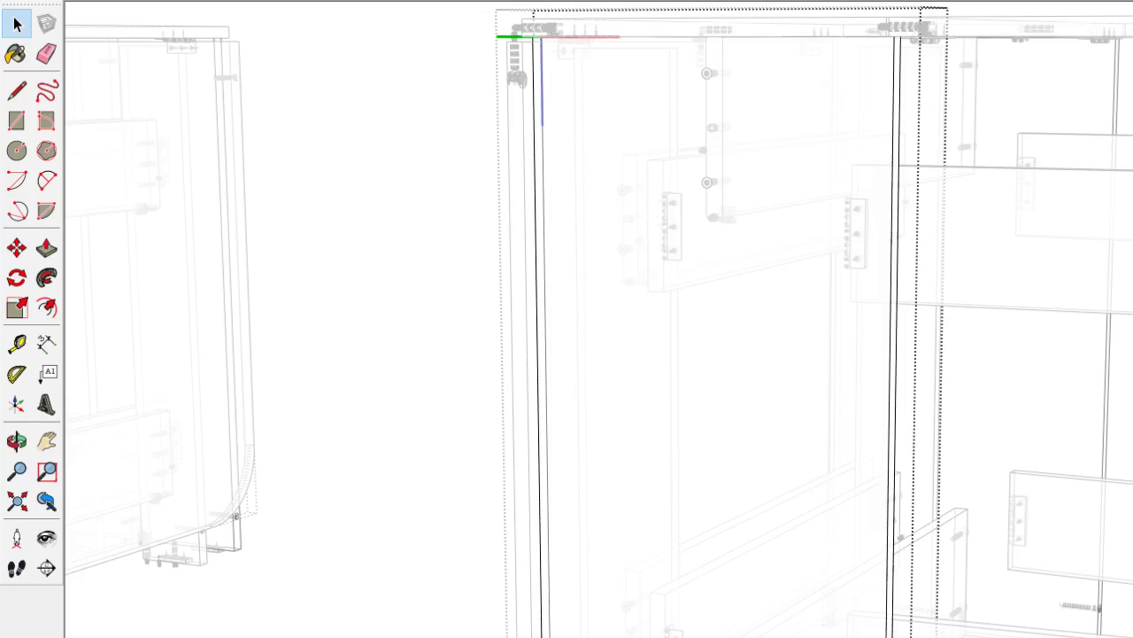
key(ctrl+z)
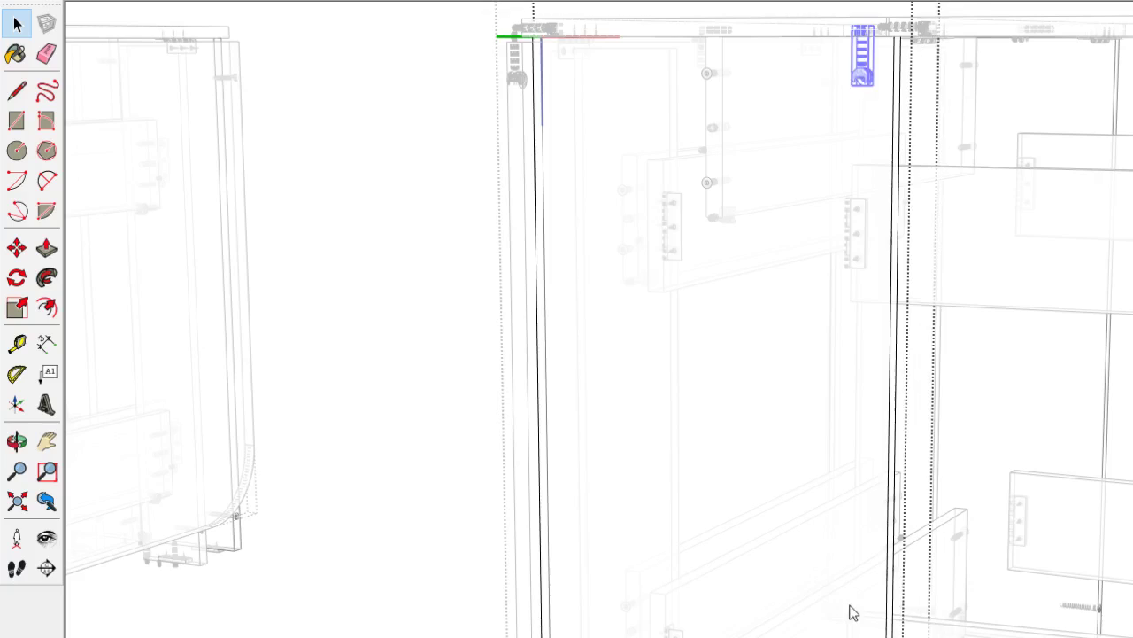
scroll(887, 242, down, 3)
mouse_move(886, 242)
middle_down()
mouse_move(847, 392)
mouse_move(830, 233)
mouse_move(823, 285)
middle_up()
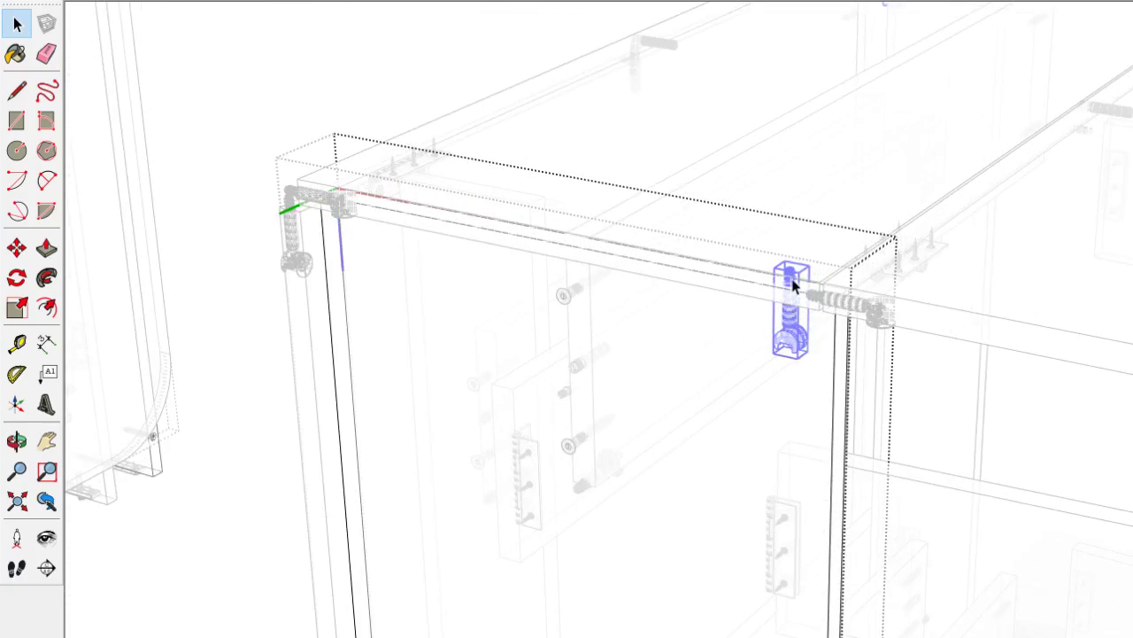
Copy the hinge pin to the opposite end of the top edge, then close the side panel
key(m)
click(811, 189)
key(ctrl)
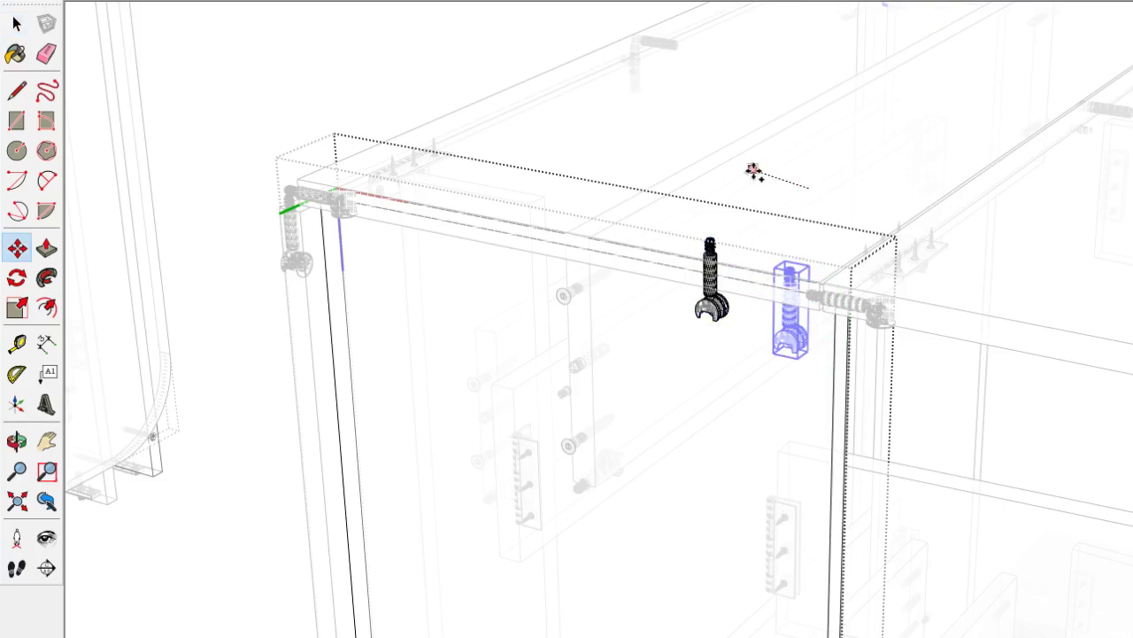
key(Escape)
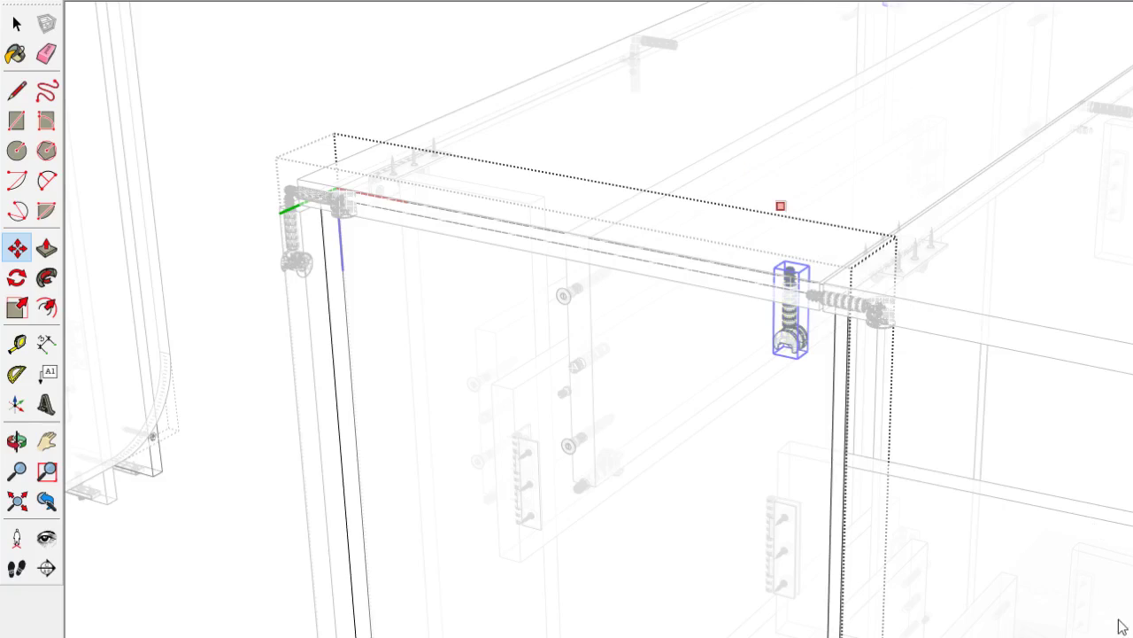
key(ctrl+y)
scroll(775, 407, down, 2)
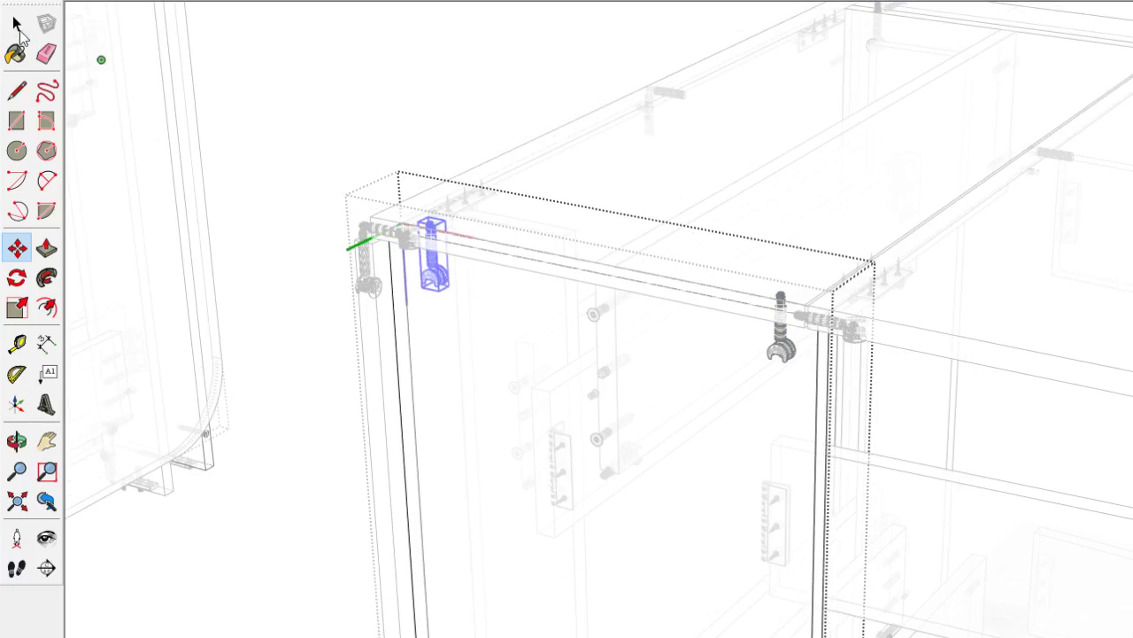
click(17, 26)
click(372, 350)
Orbit and zoom around the folded and unfolded tables, ending on a front-left view of both
middle_drag(372, 350, 725, 256)
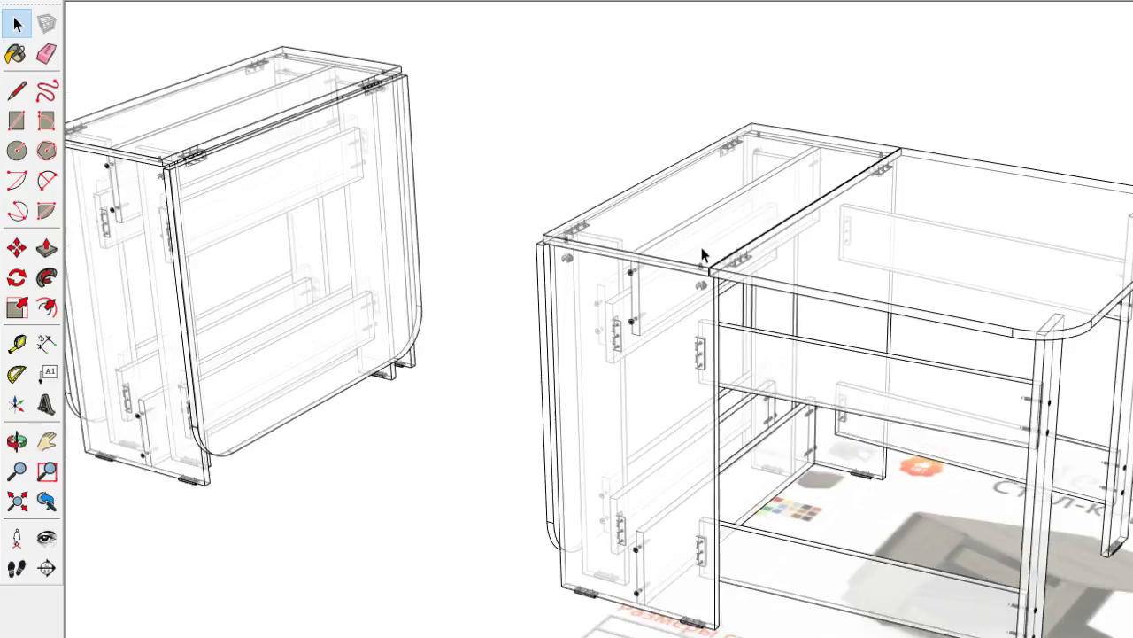
middle_drag(476, 237, 784, 337)
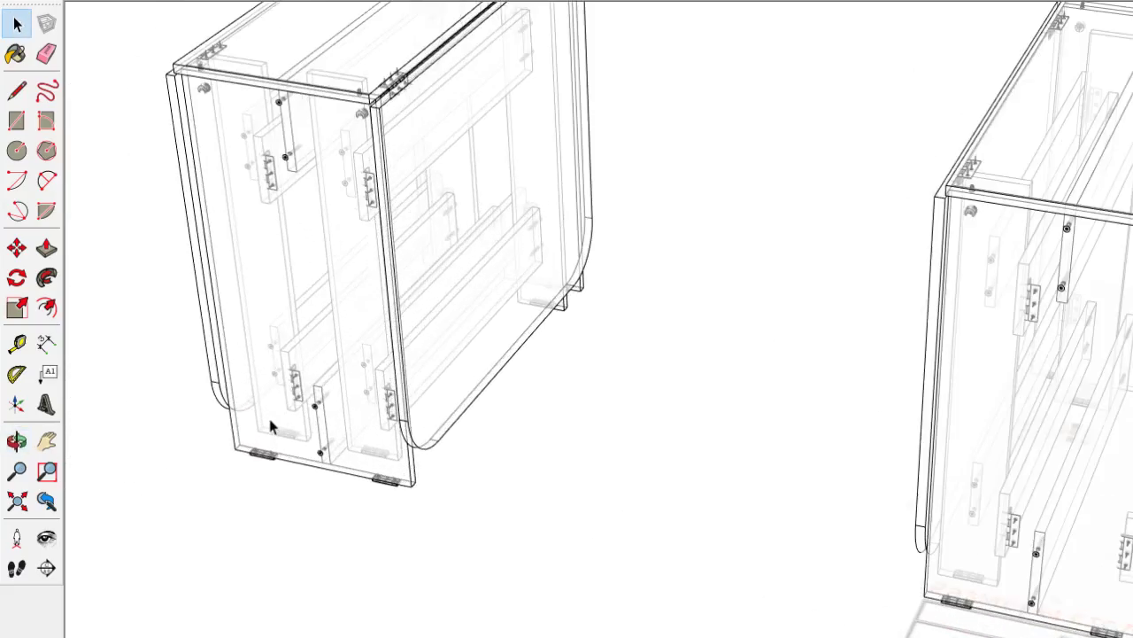
mouse_move(586, 431)
middle_down()
mouse_move(608, 342)
mouse_move(279, 223)
middle_up()
scroll(277, 221, down, 3)
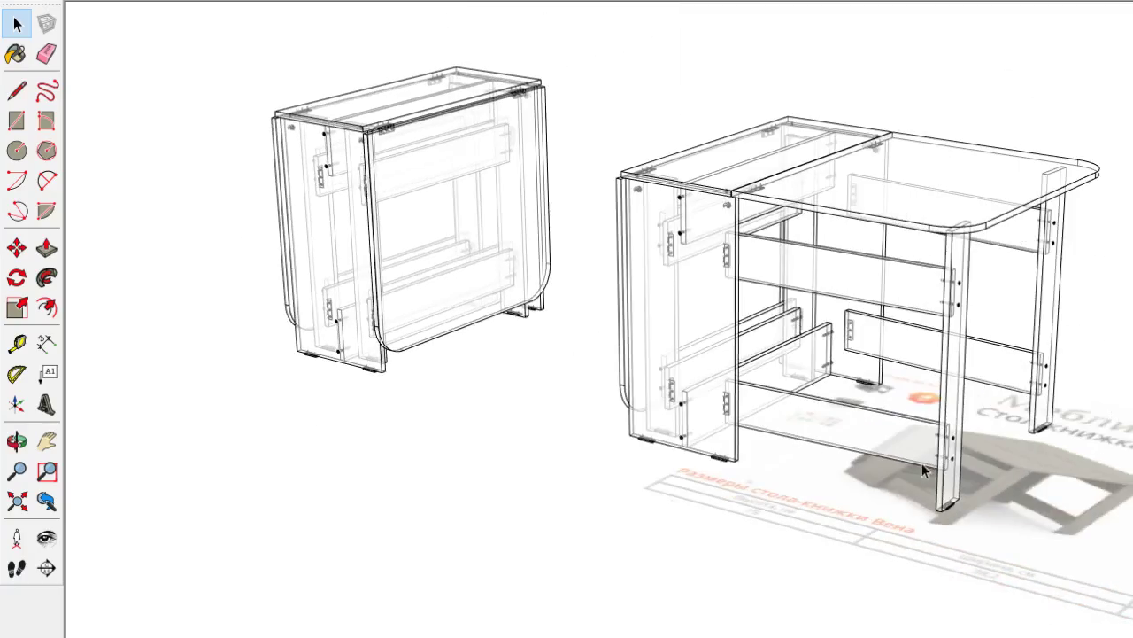
middle_drag(922, 463, 823, 517)
scroll(958, 397, up, 5)
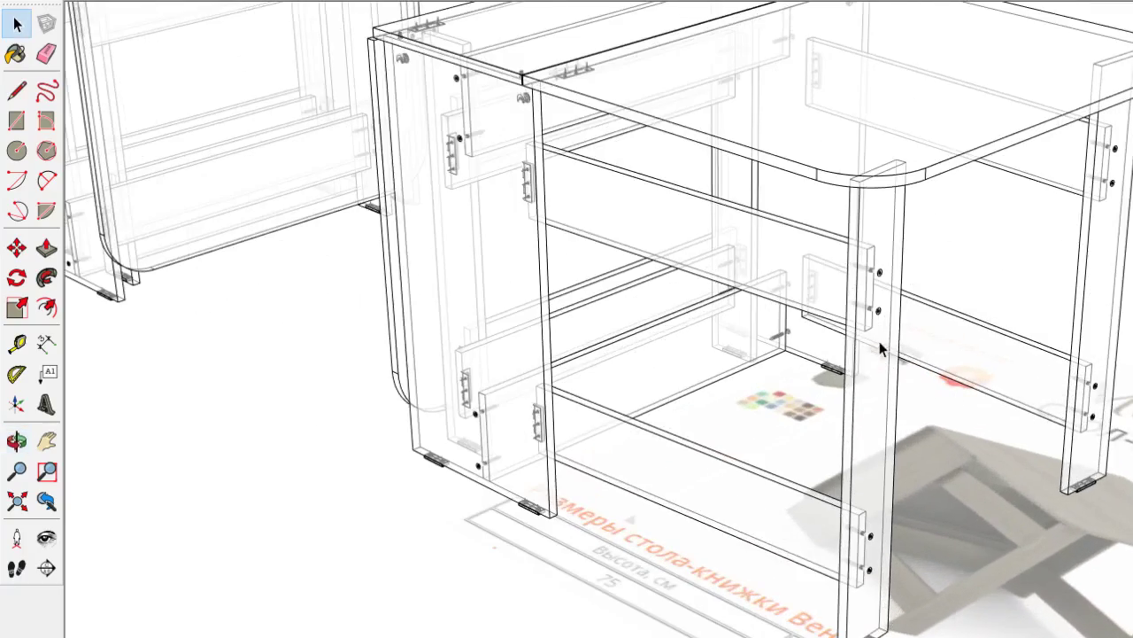
mouse_move(703, 324)
middle_down()
mouse_move(957, 338)
mouse_move(526, 290)
mouse_move(1030, 296)
mouse_move(747, 313)
mouse_move(1088, 316)
mouse_move(546, 329)
mouse_move(891, 299)
mouse_move(1020, 301)
mouse_move(600, 316)
mouse_move(1080, 324)
mouse_move(529, 223)
middle_up()
scroll(526, 290, up, 3)
middle_drag(827, 468, 974, 434)
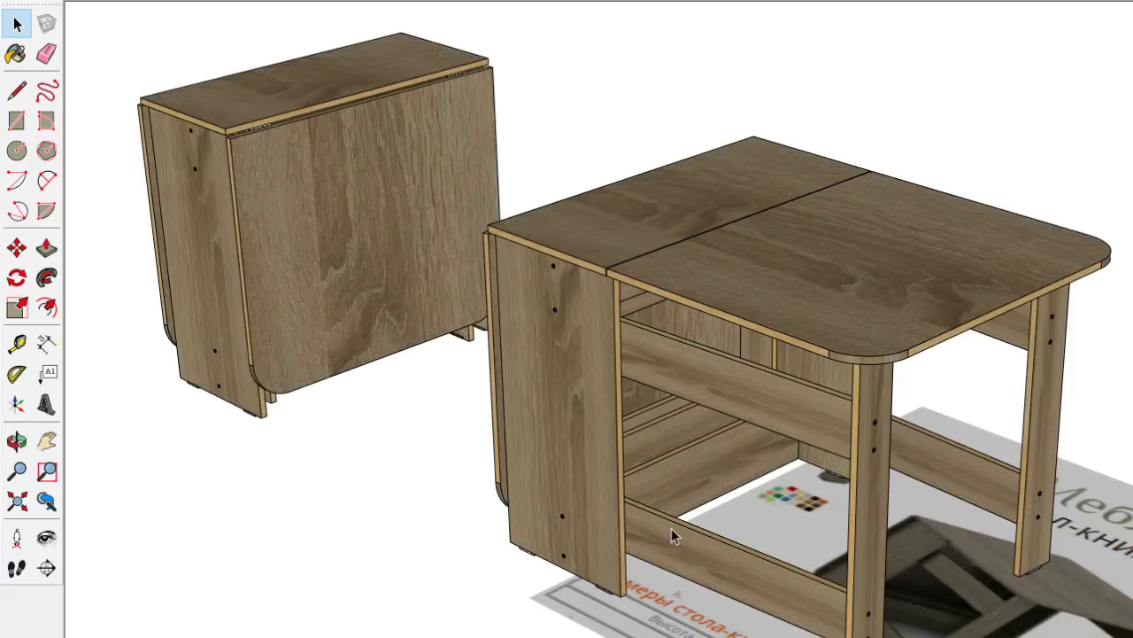
mouse_move(675, 537)
middle_down()
mouse_move(652, 496)
mouse_move(156, 493)
mouse_move(701, 470)
mouse_move(461, 273)
mouse_move(607, 260)
mouse_move(1062, 266)
mouse_move(1032, 387)
mouse_move(789, 385)
mouse_move(807, 368)
mouse_move(805, 348)
mouse_move(994, 382)
mouse_move(927, 511)
middle_up()
Window-select the unfolded table and move it to the left
scroll(927, 512, down, 3)
middle_drag(624, 523, 661, 223)
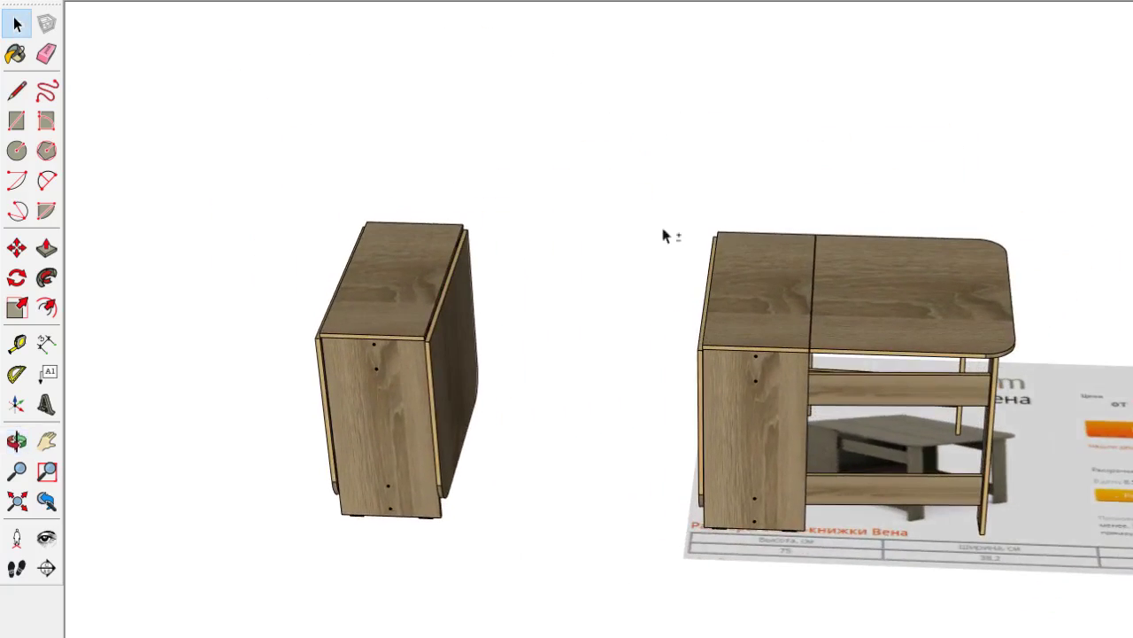
mouse_move(609, 139)
mouse_down()
mouse_move(1061, 622)
mouse_move(1016, 611)
mouse_up()
key(m)
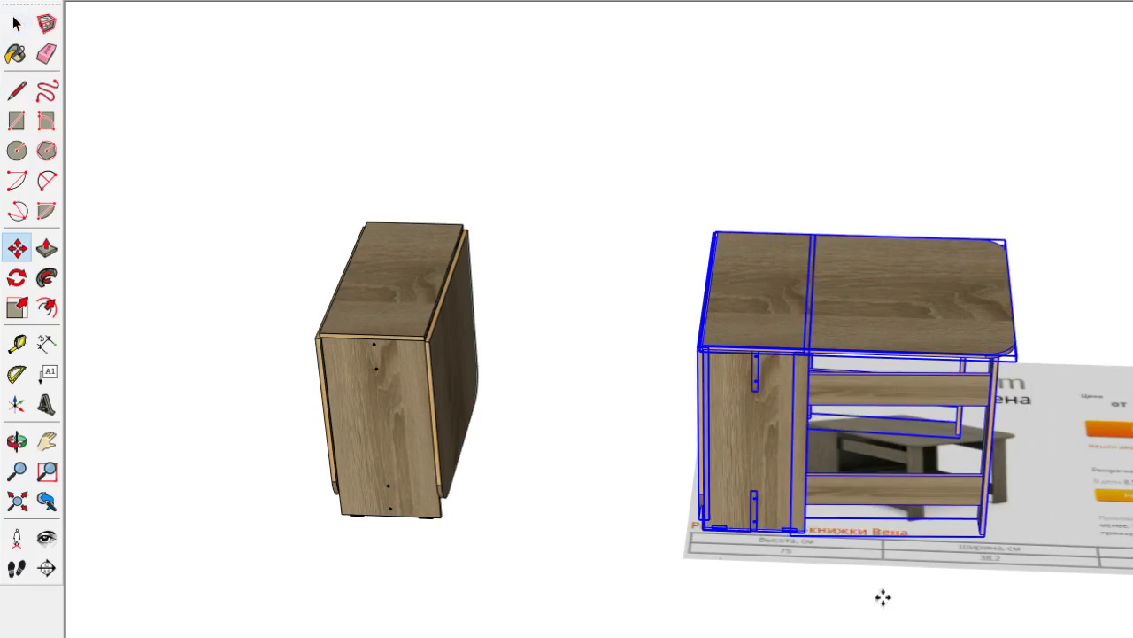
drag(882, 597, 761, 593)
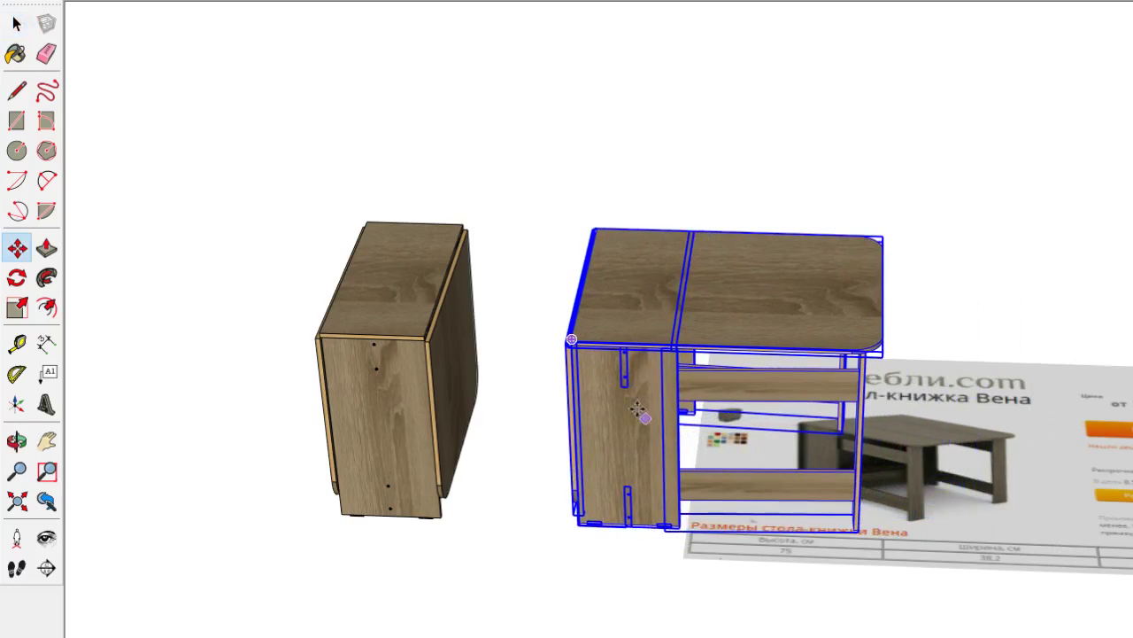
click(616, 390)
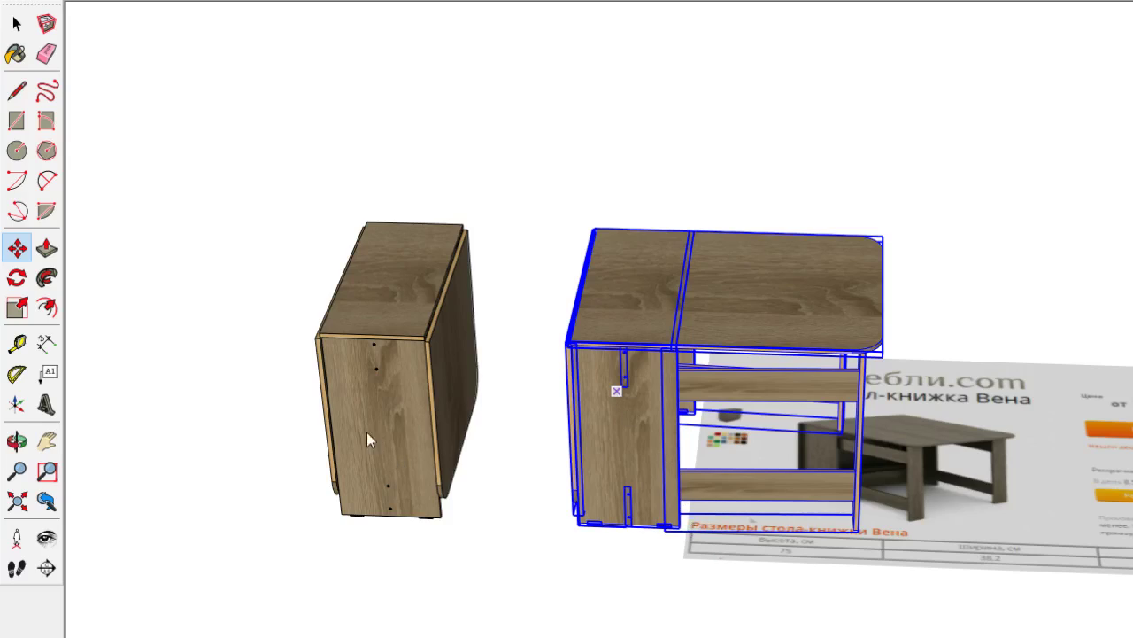
Restore the accidentally deleted table, then window-select both tables and move them beside the reference image
key(Delete)
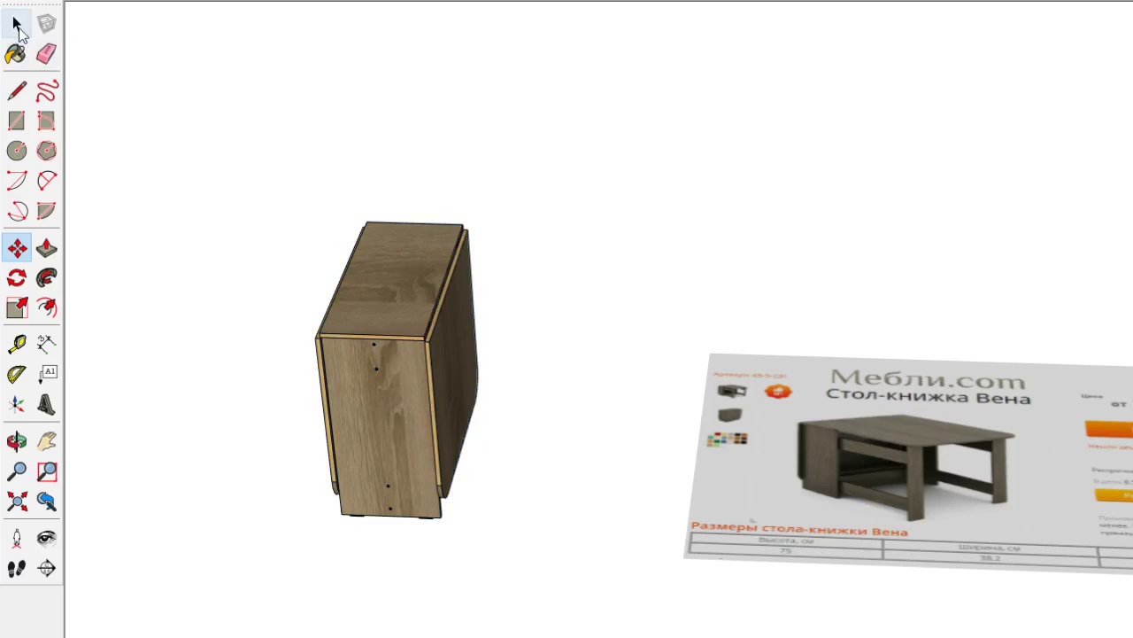
click(18, 27)
key(ctrl+z)
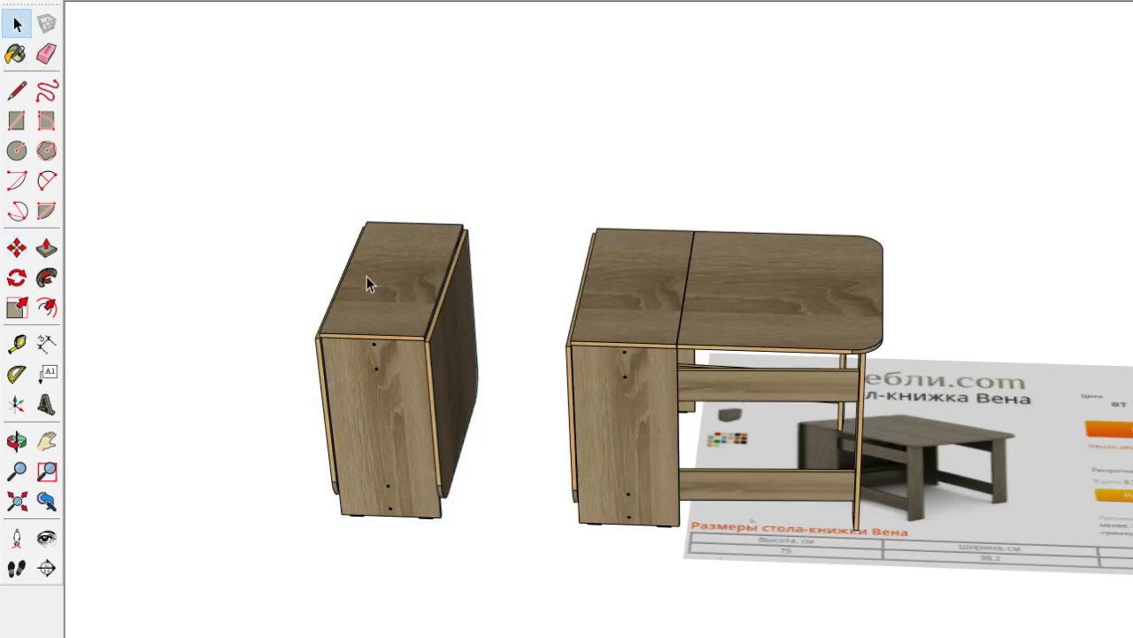
mouse_move(173, 110)
mouse_down()
mouse_move(940, 608)
mouse_move(714, 632)
mouse_up()
key(m)
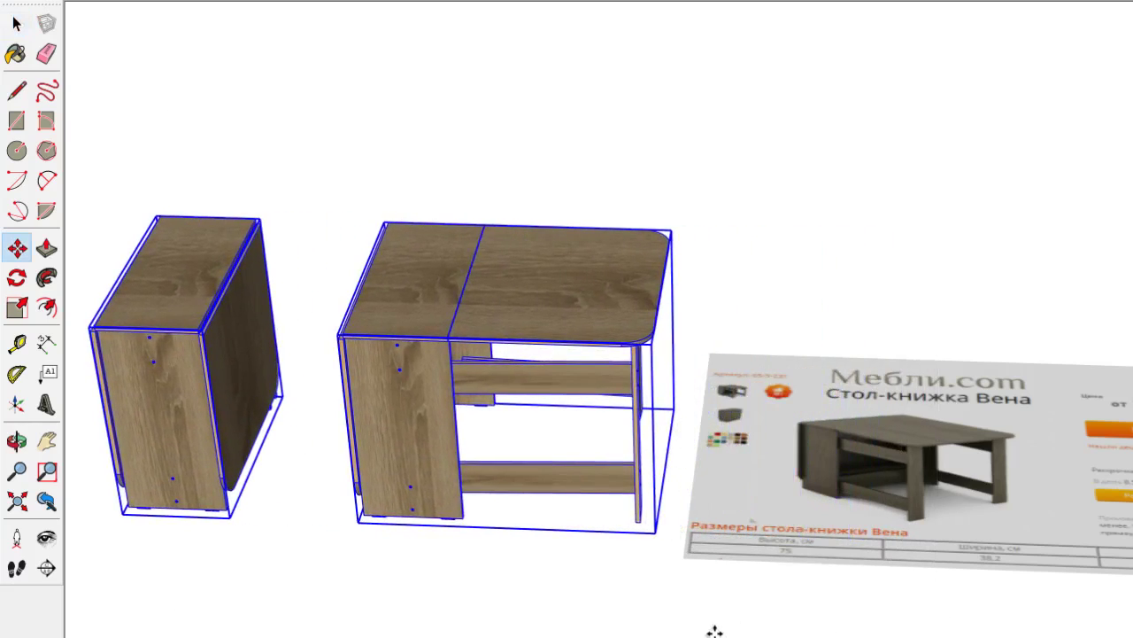
mouse_move(708, 625)
middle_down()
mouse_move(766, 564)
mouse_move(1084, 546)
middle_up()
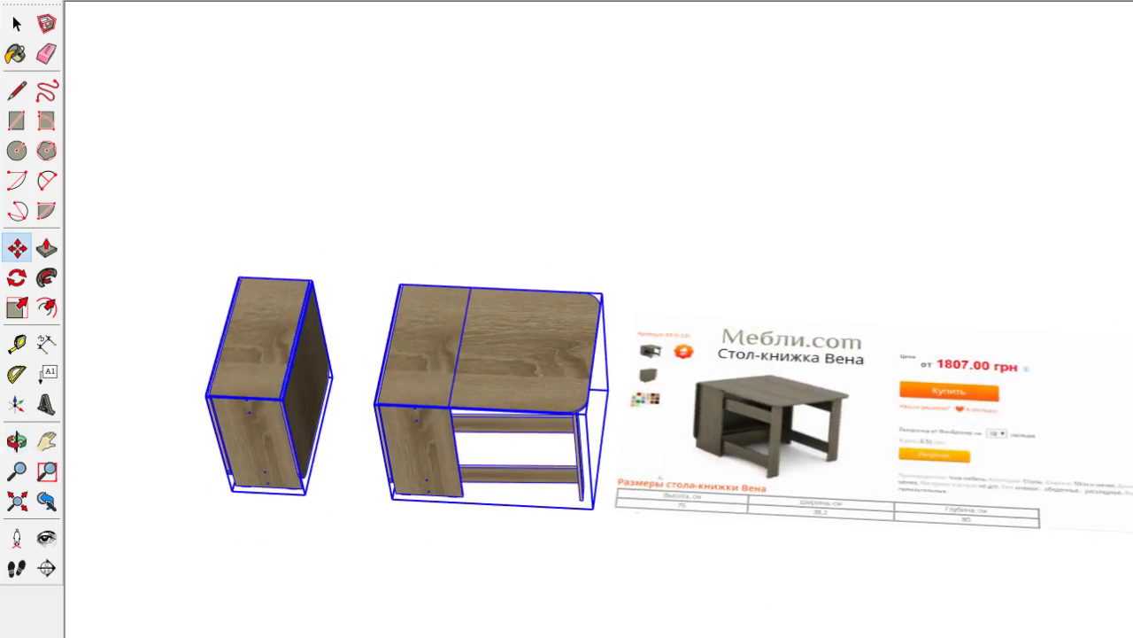